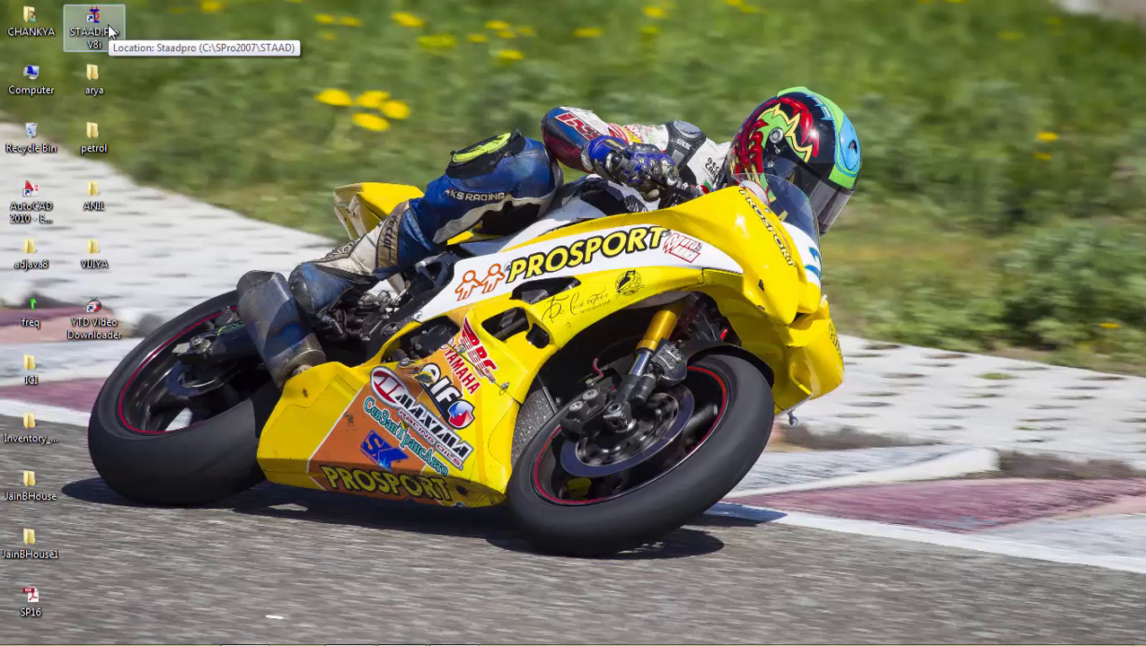
# Step: Launch STAAD.Pro and create a new Truss project named load cases using metres and kilonewtons
pyautogui.doubleClick(107, 28)
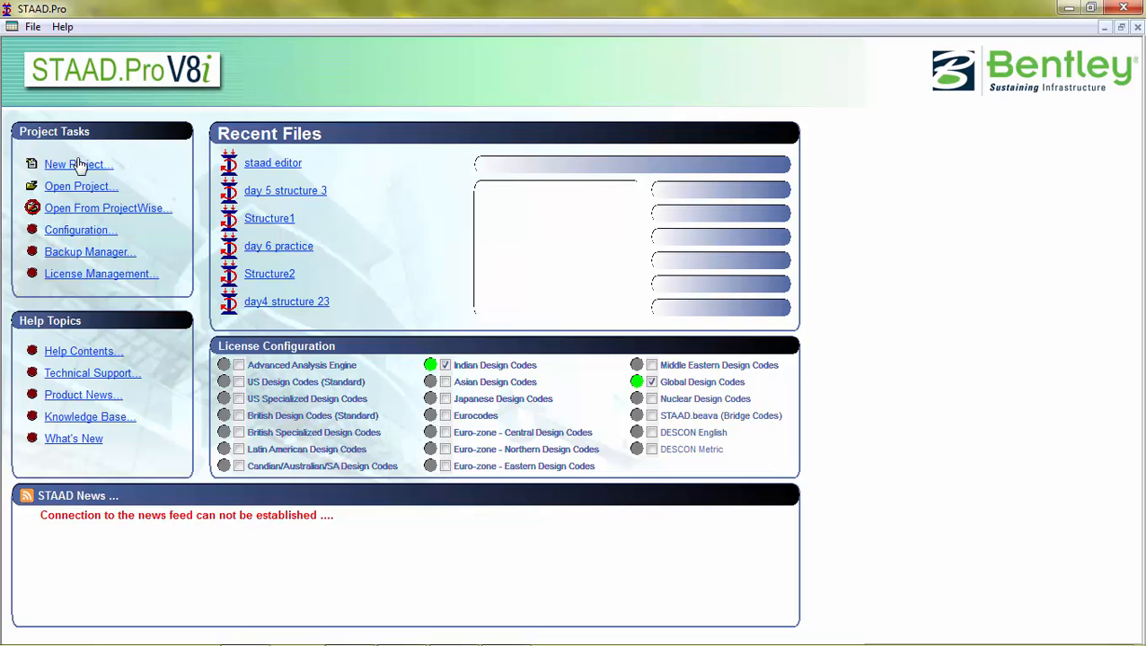
pyautogui.click(78, 165)
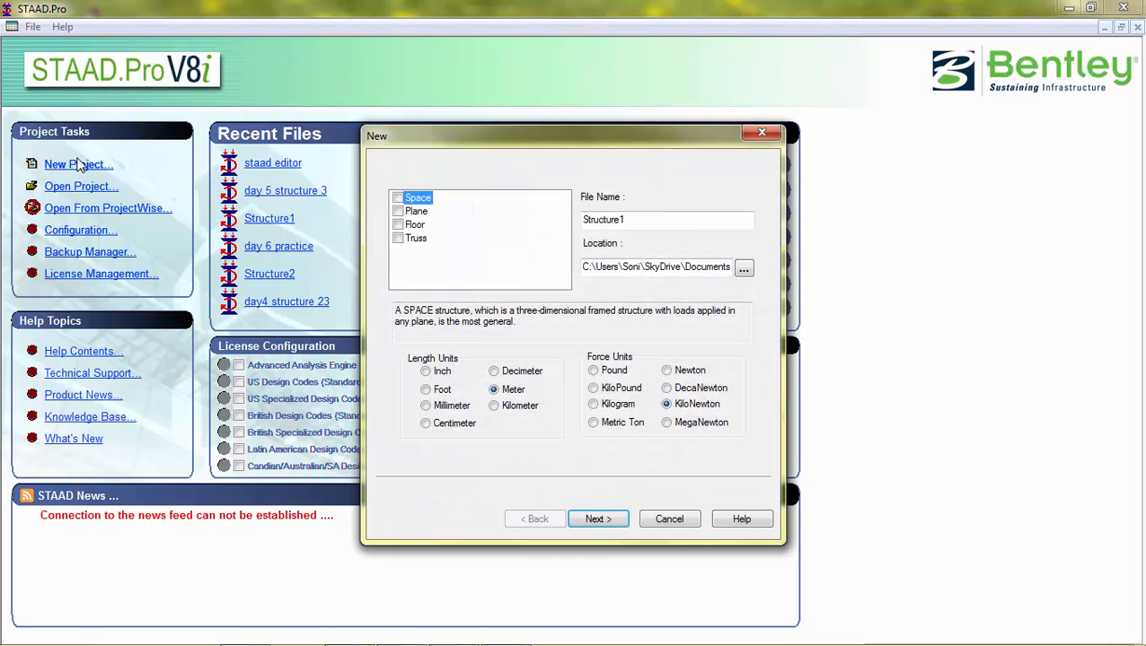
pyautogui.click(400, 241)
pyautogui.press('Tab')
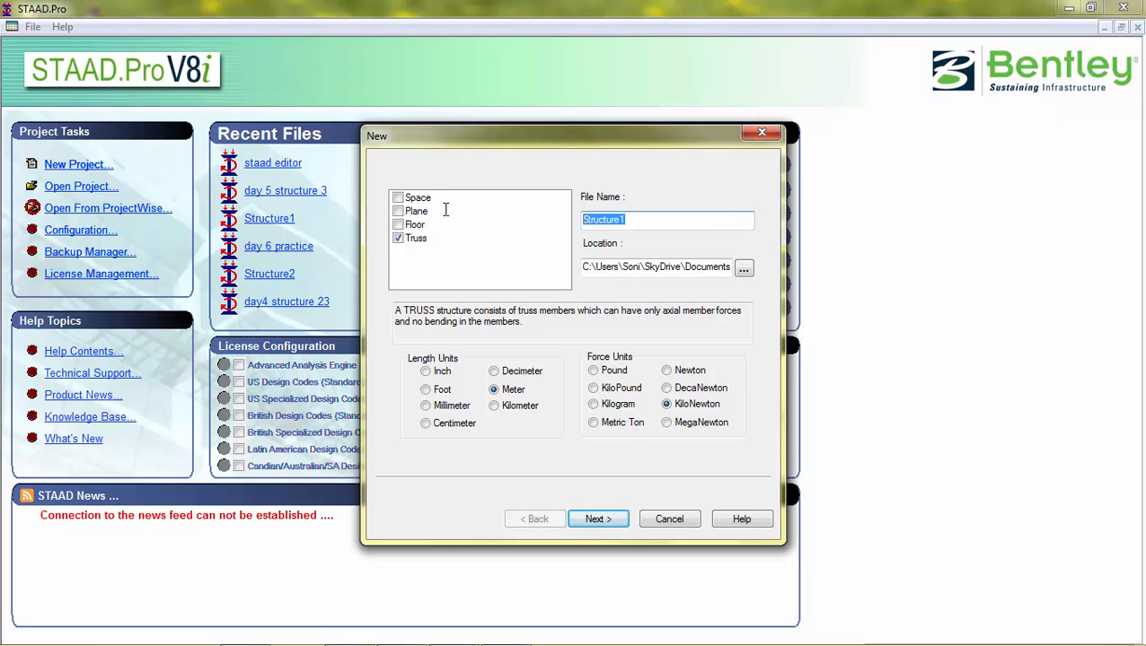
pyautogui.write('load cases')
pyautogui.click(583, 520)
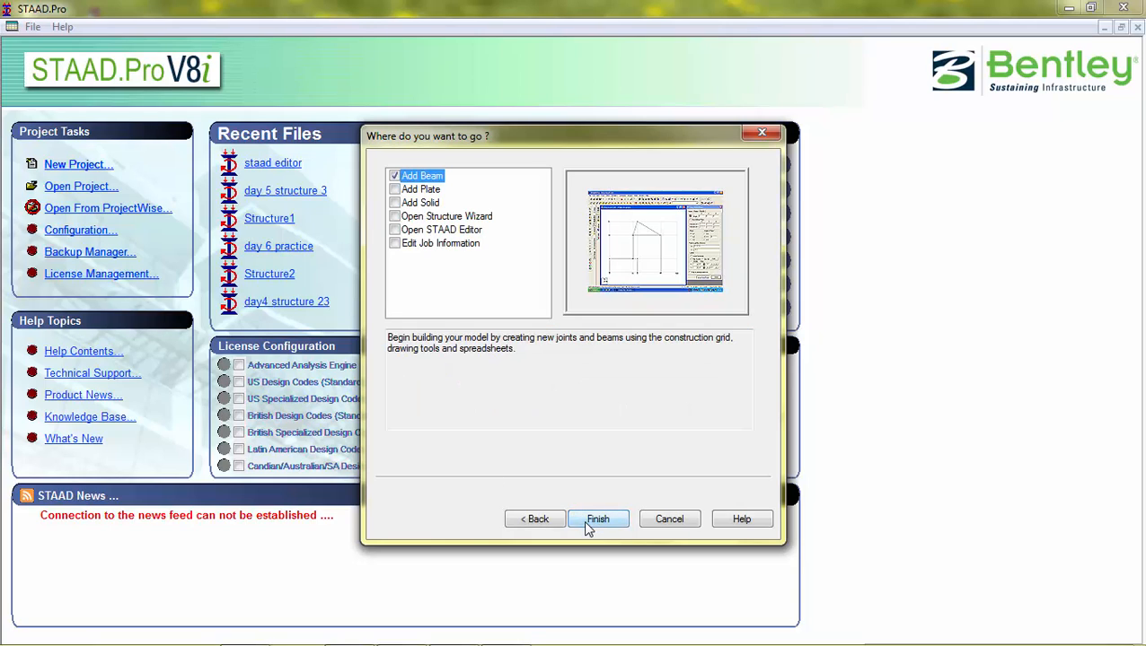
# Step: Open the Structure Wizard and generate a Warren Truss 50 m long, 10 m high, 10 m wide with 4 by 1 bays
pyautogui.click(395, 221)
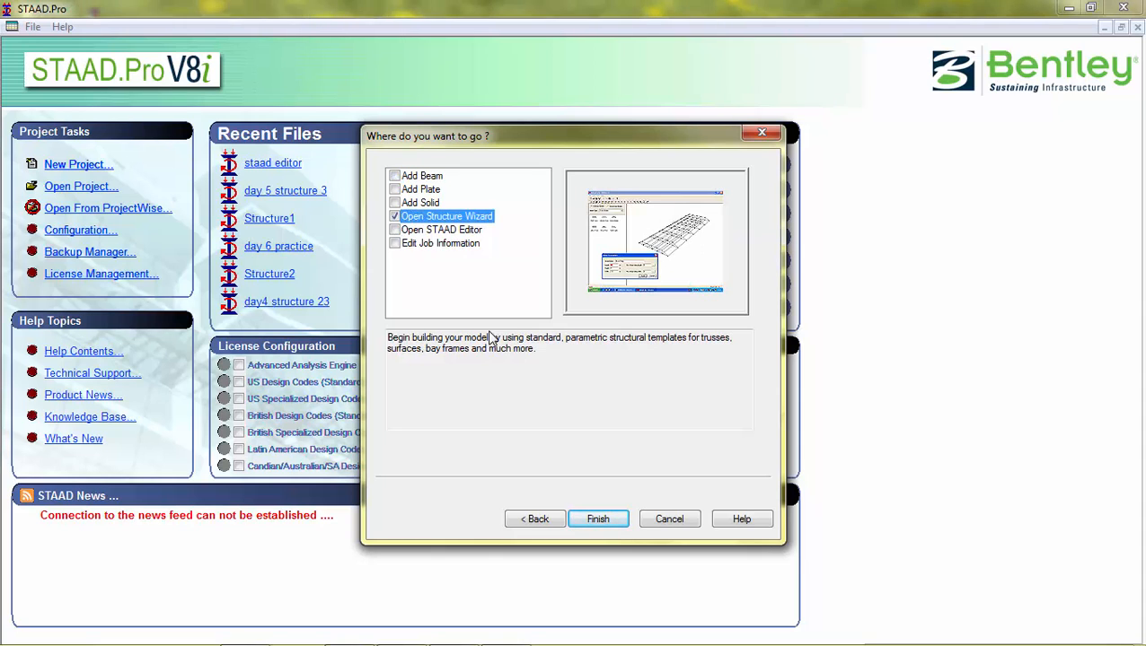
pyautogui.click(591, 519)
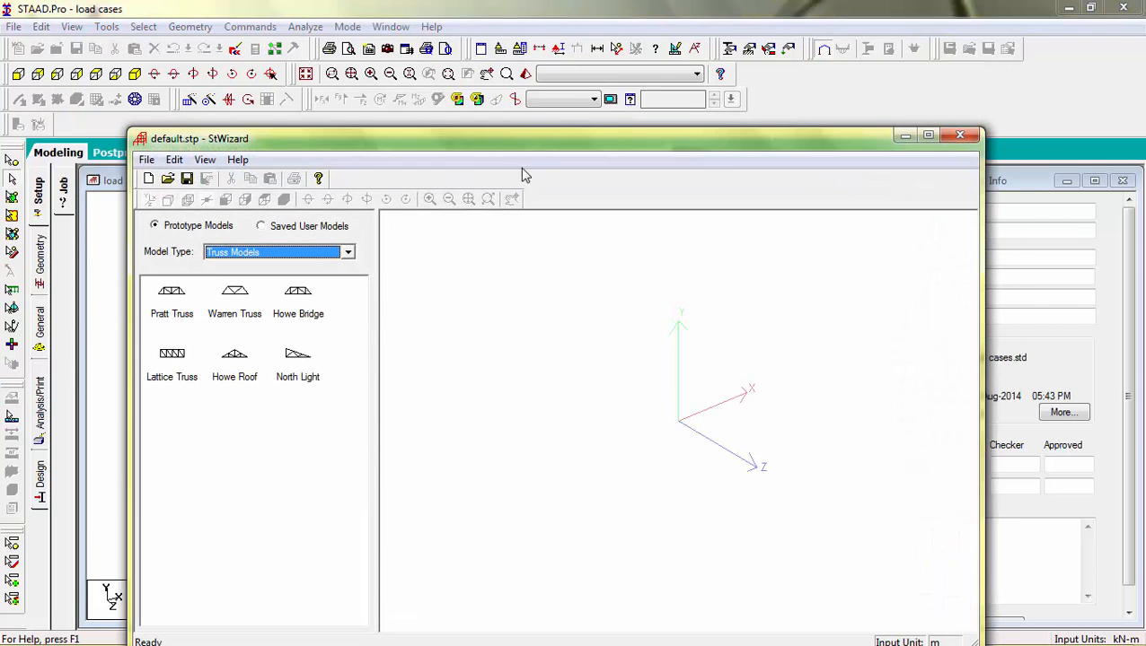
pyautogui.moveTo(545, 146); pyautogui.dragTo(544, 65)
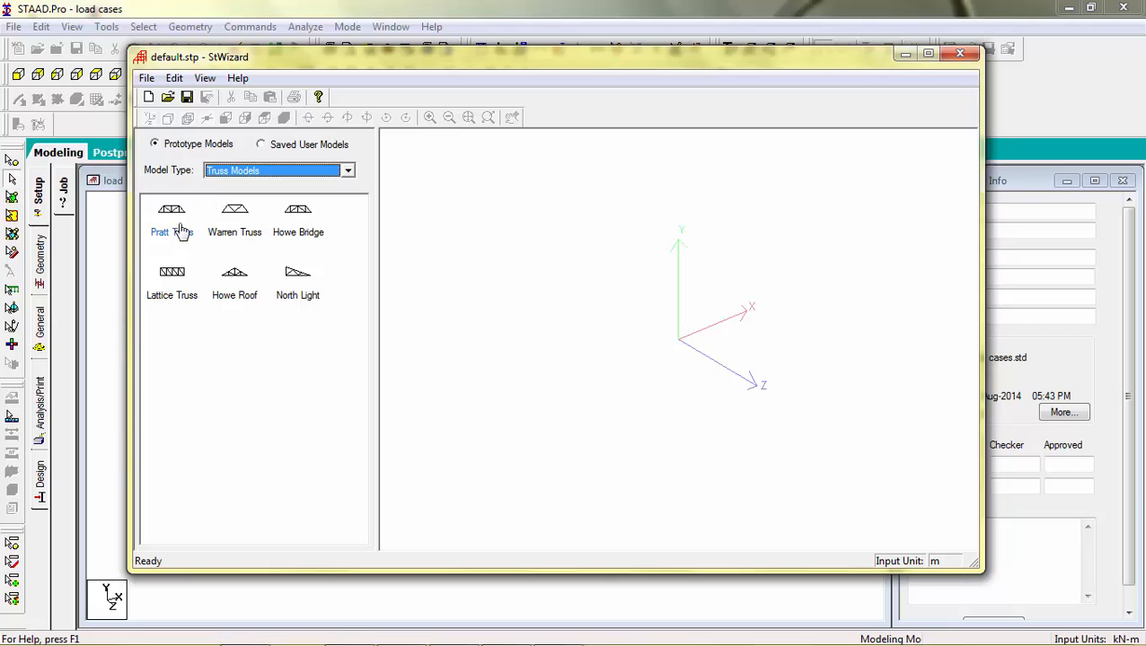
pyautogui.click(231, 222)
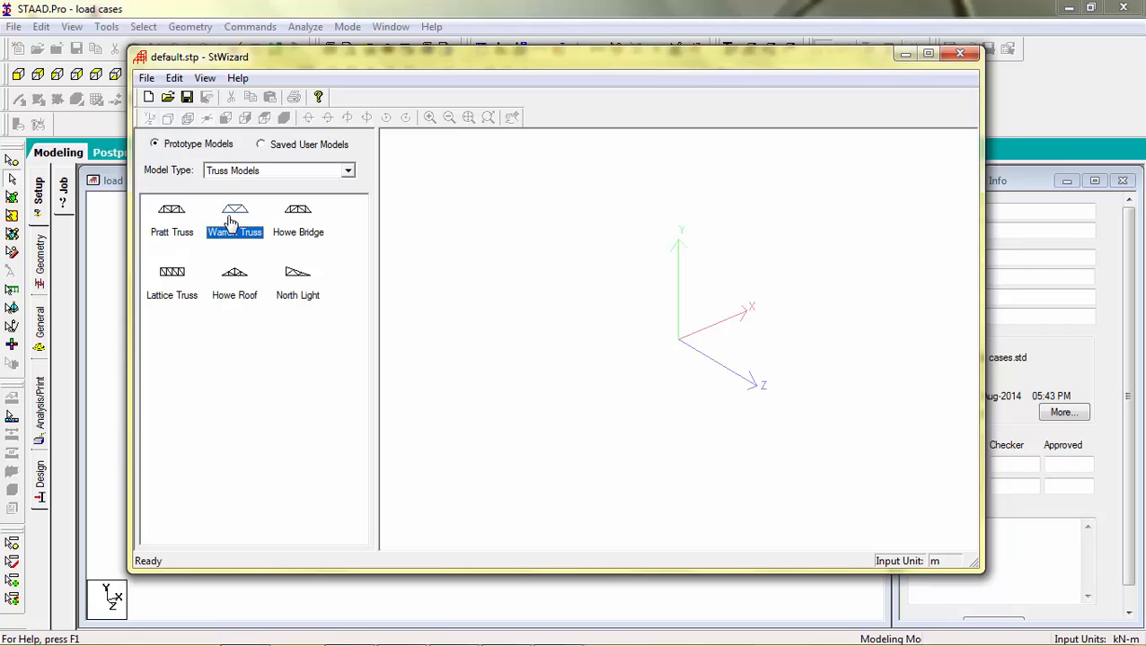
pyautogui.doubleClick(231, 222)
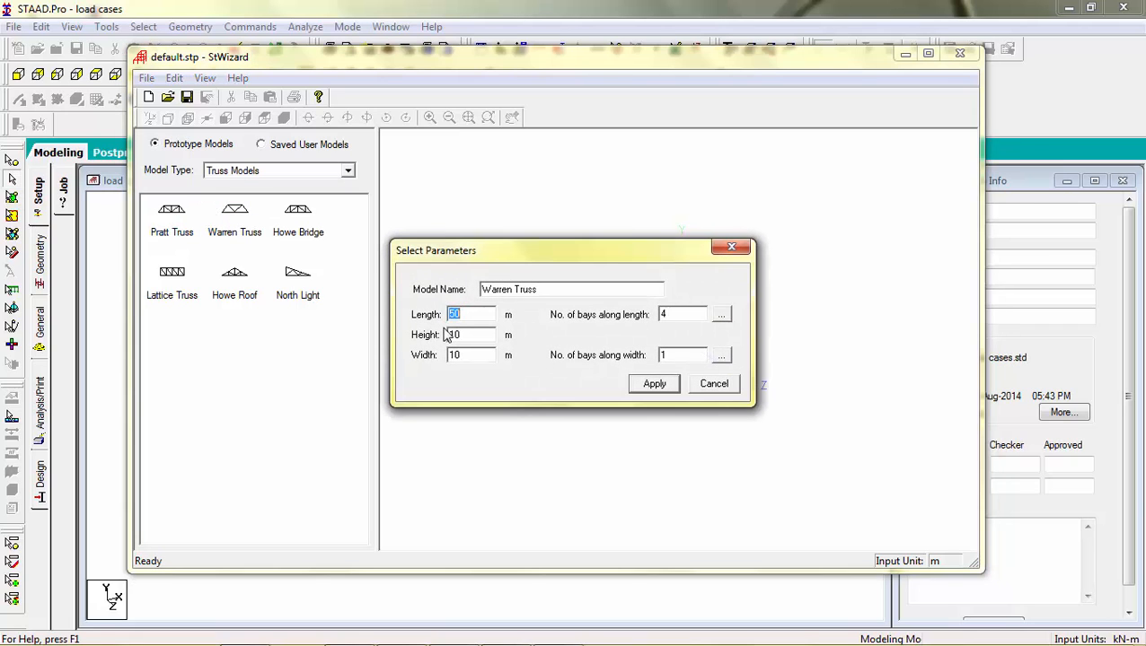
pyautogui.click(655, 384)
pyautogui.moveTo(631, 404); pyautogui.dragTo(549, 368)
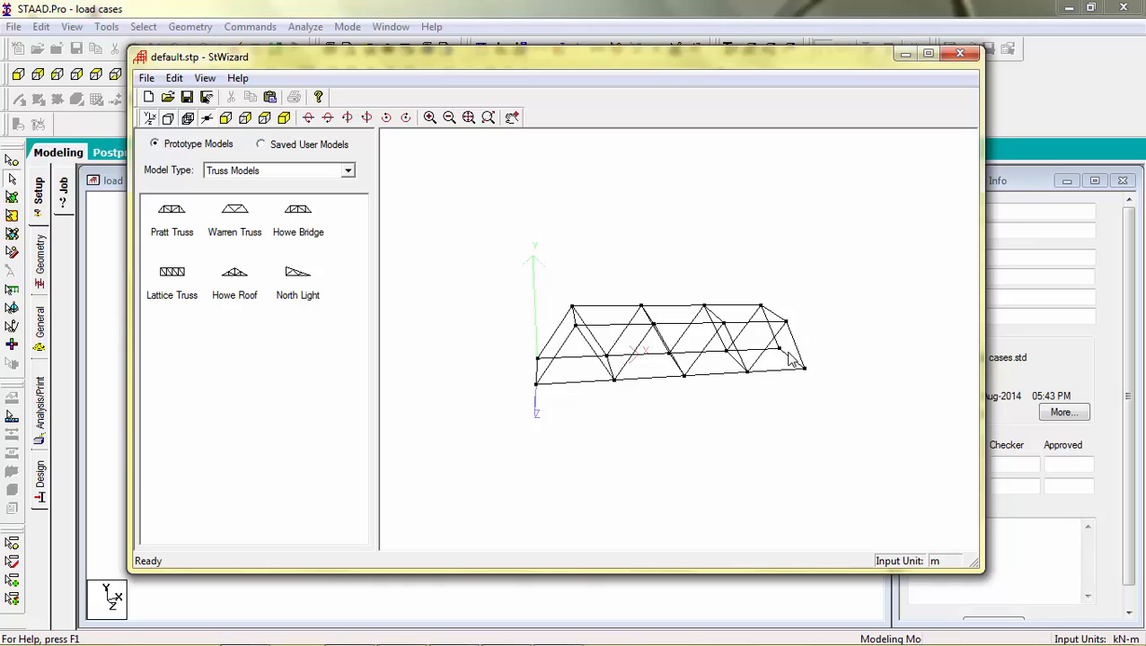
pyautogui.doubleClick(655, 367)
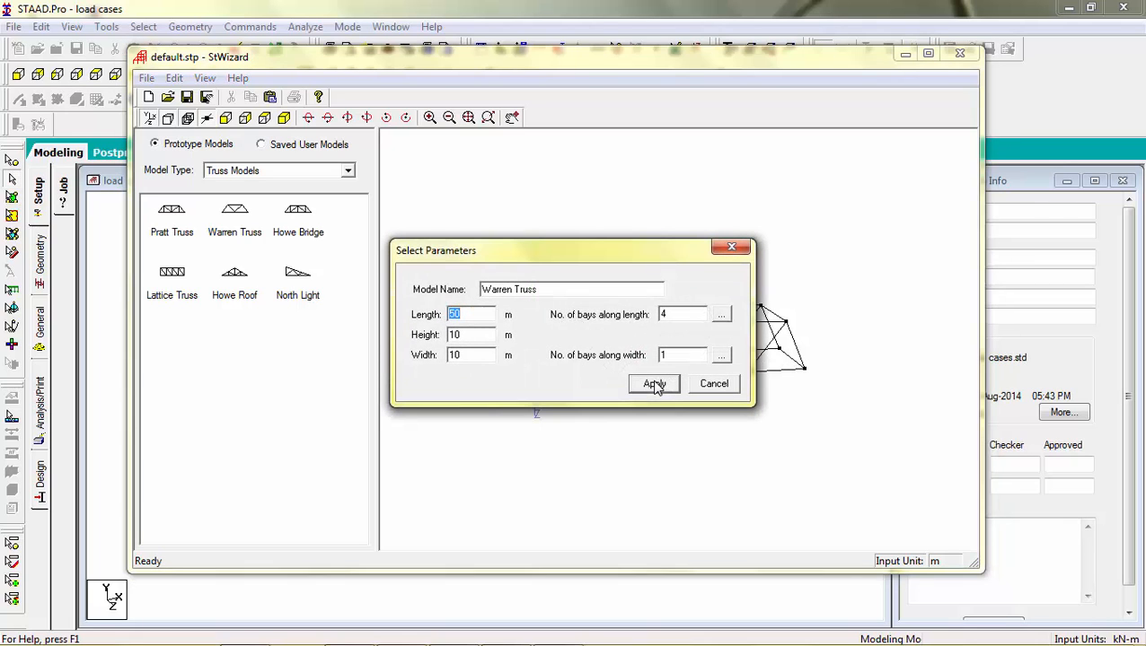
pyautogui.click(731, 247)
pyautogui.moveTo(613, 371); pyautogui.dragTo(579, 338)
# Step: Merge the wizard truss into the STAAD.Pro model at X 0, Y 0, Z 0
pyautogui.click(148, 80)
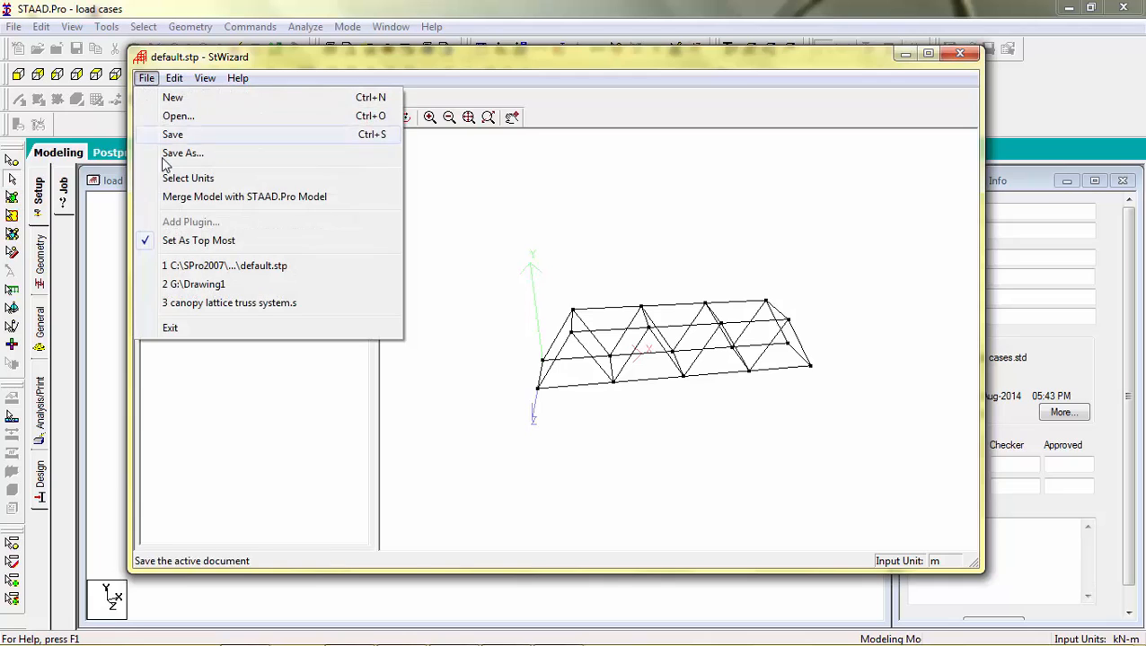
pyautogui.click(171, 197)
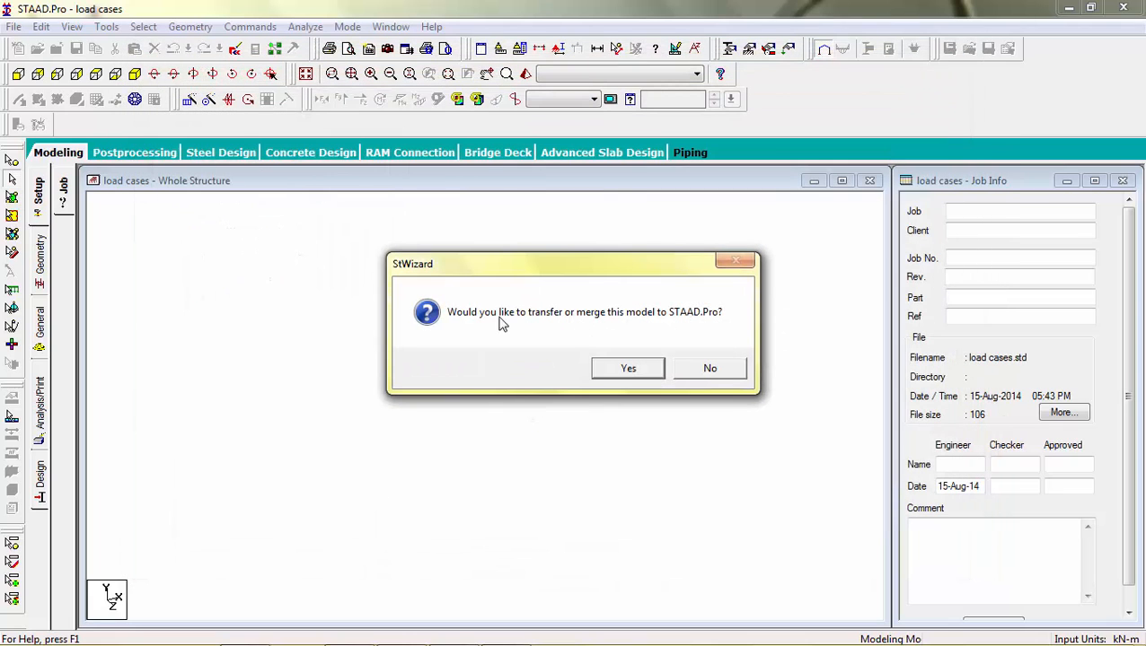
pyautogui.click(624, 373)
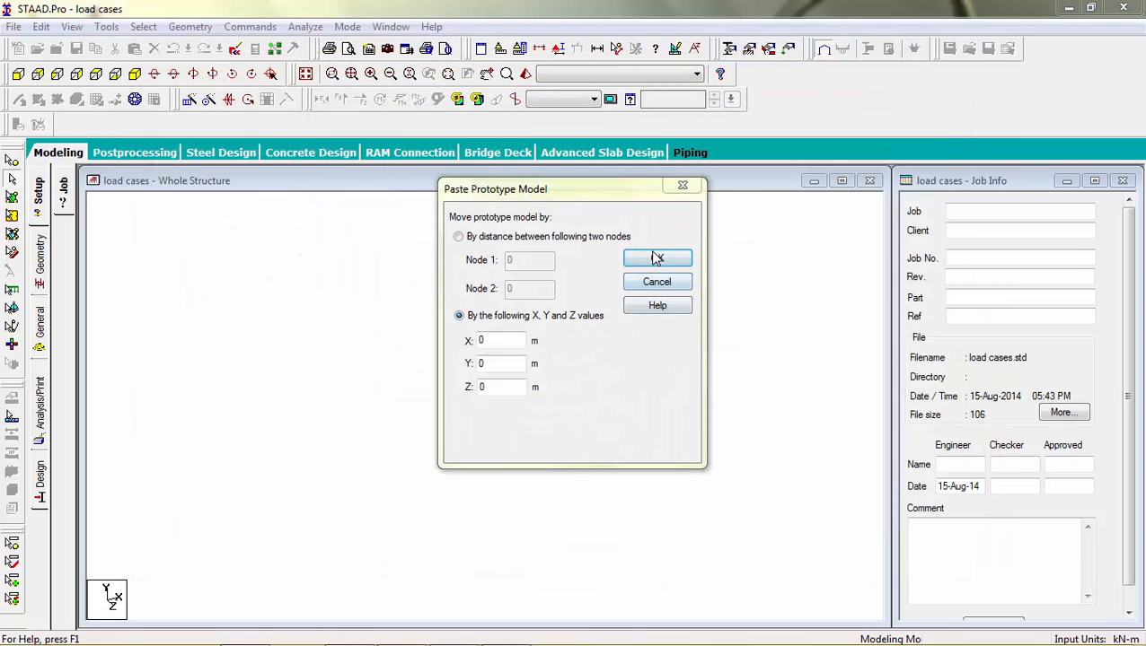
pyautogui.click(657, 258)
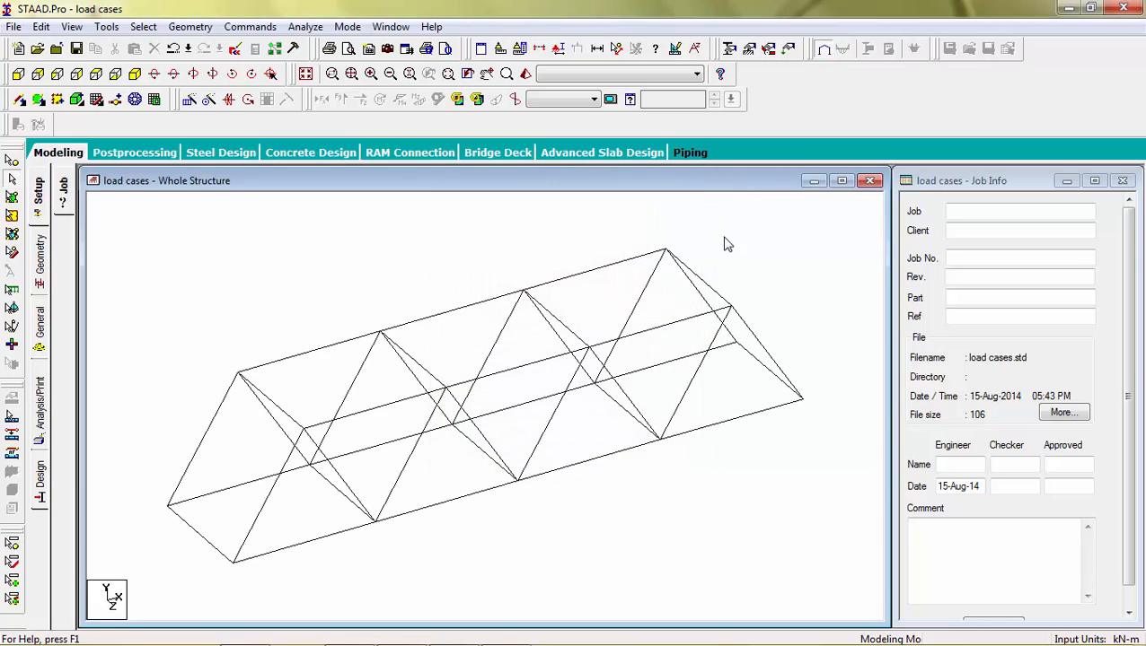
# Step: Fill in the job information with job 1, client student, reference efo builders and the engineer's name
pyautogui.click(951, 210)
pyautogui.write('1')
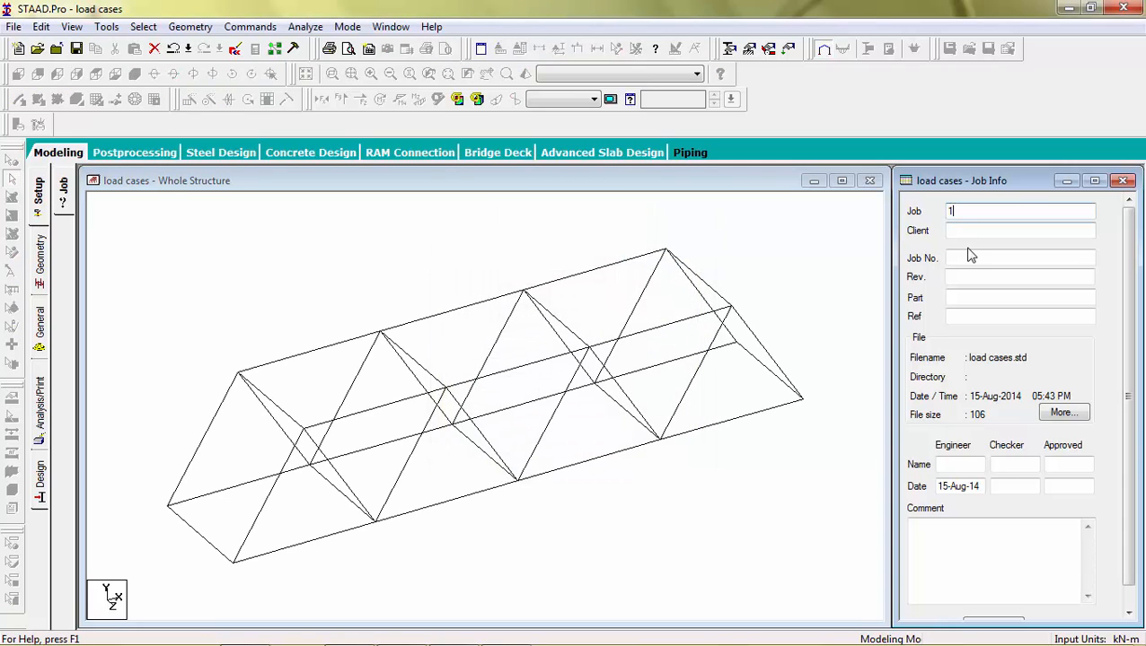
pyautogui.click(975, 232)
pyautogui.write('student')
pyautogui.click(970, 316)
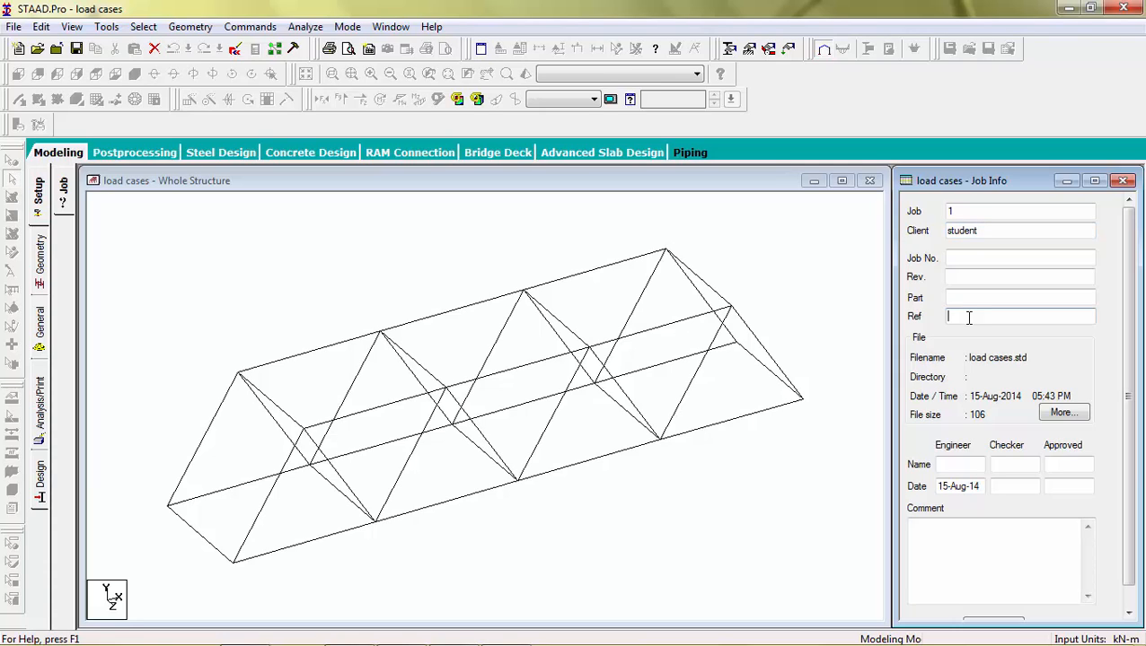
pyautogui.write('efo builders')
pyautogui.click(953, 467)
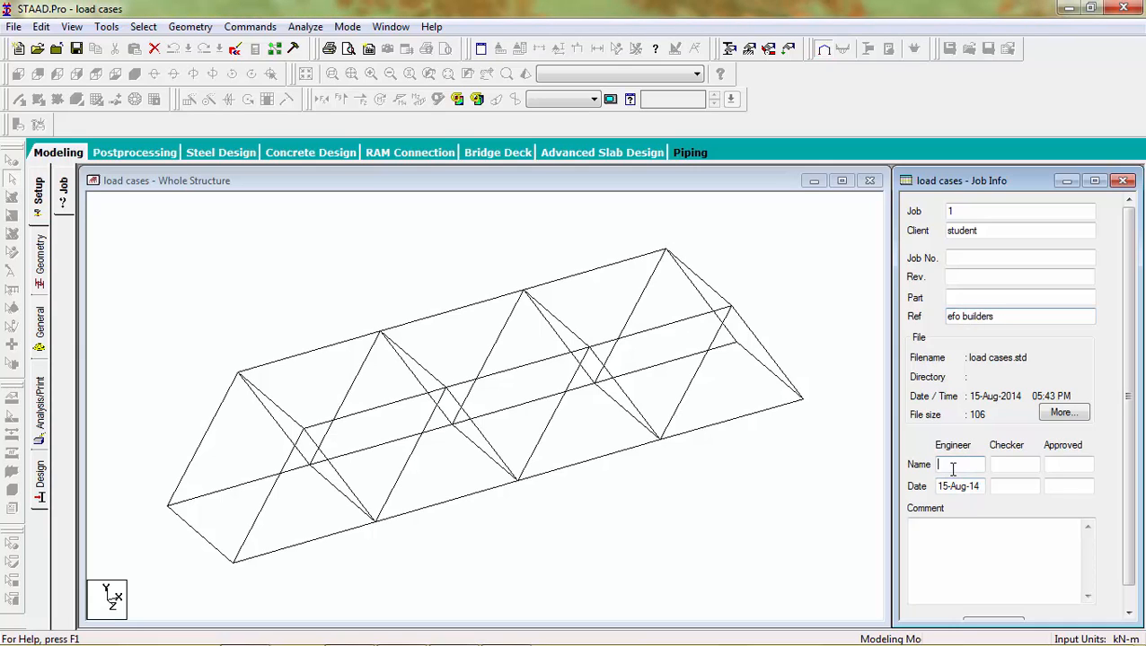
pyautogui.write('R')
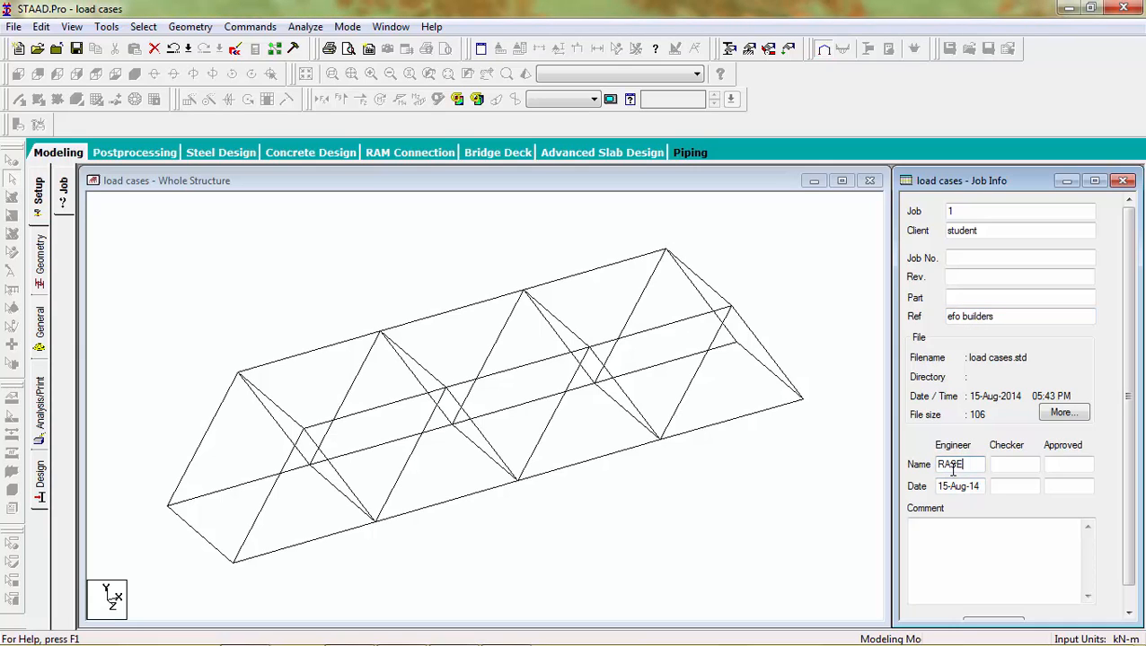
pyautogui.write('ASE')
pyautogui.click(935, 537)
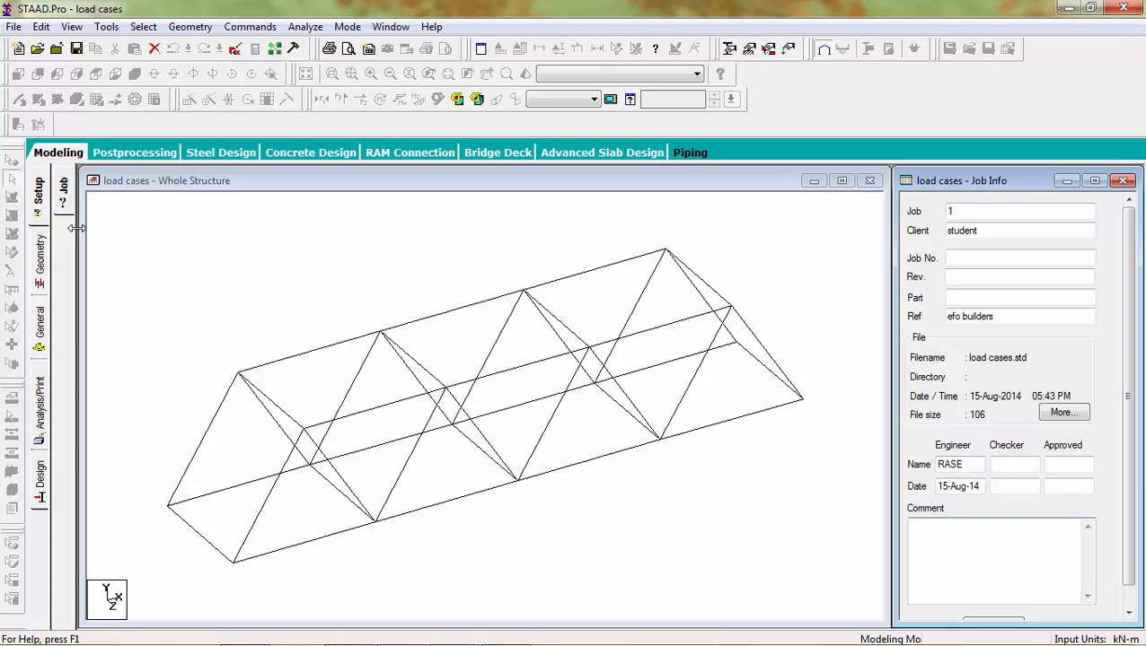
# Step: Open the geometry page and inspect the node table and the coordinates of the truss end nodes
pyautogui.click(39, 259)
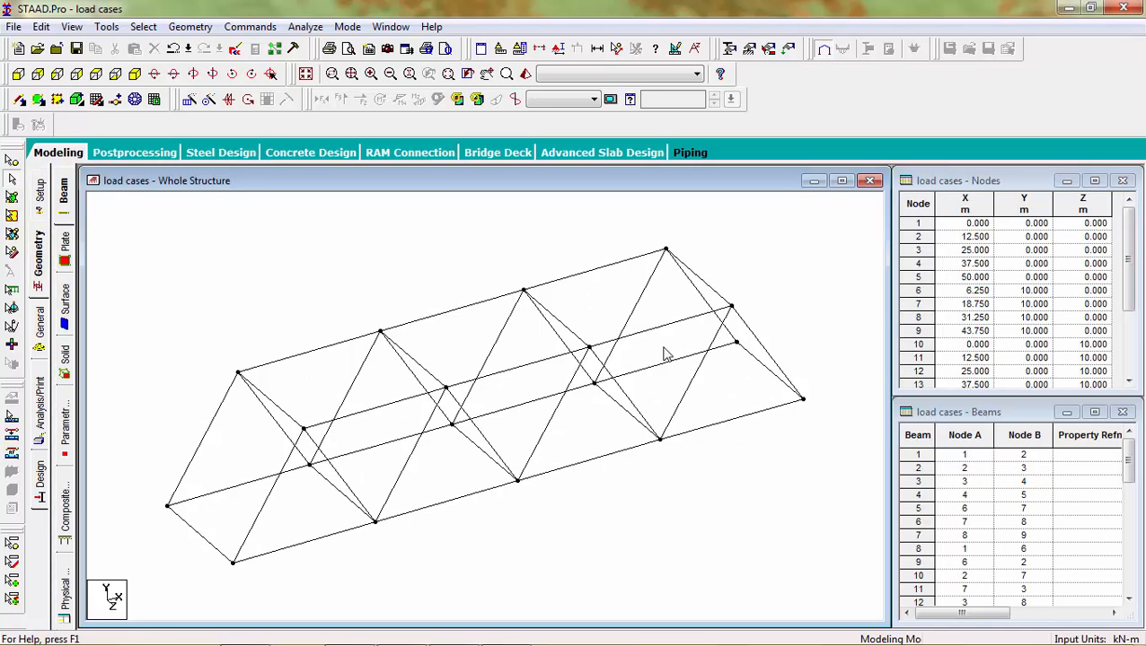
pyautogui.click(1129, 257)
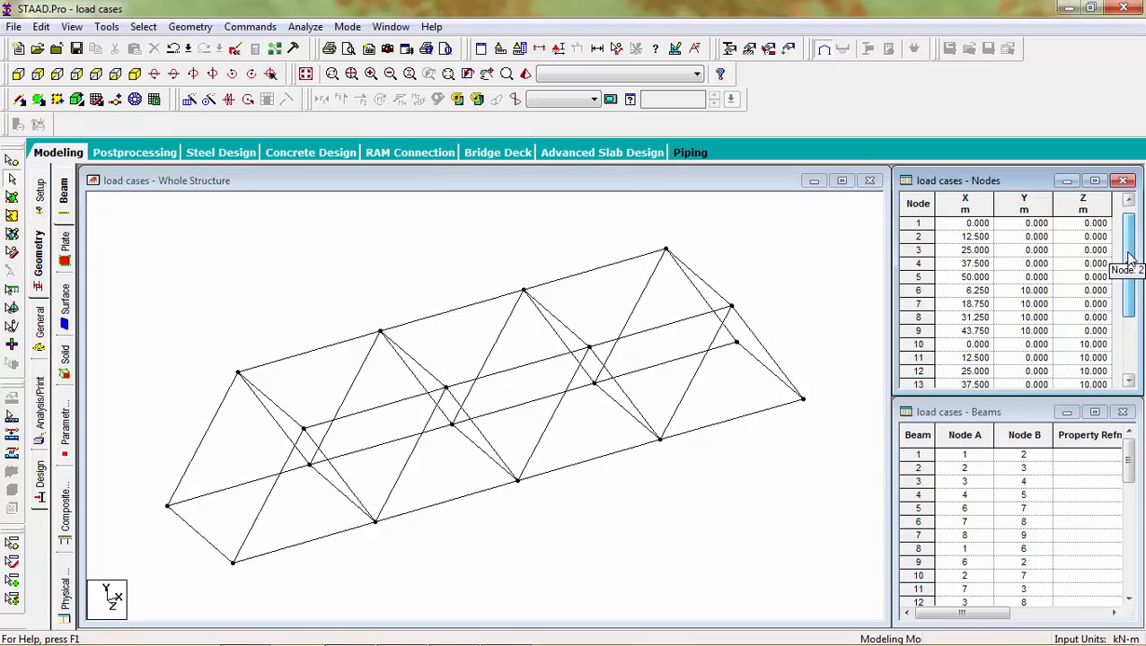
pyautogui.moveTo(1128, 257); pyautogui.dragTo(1130, 311)
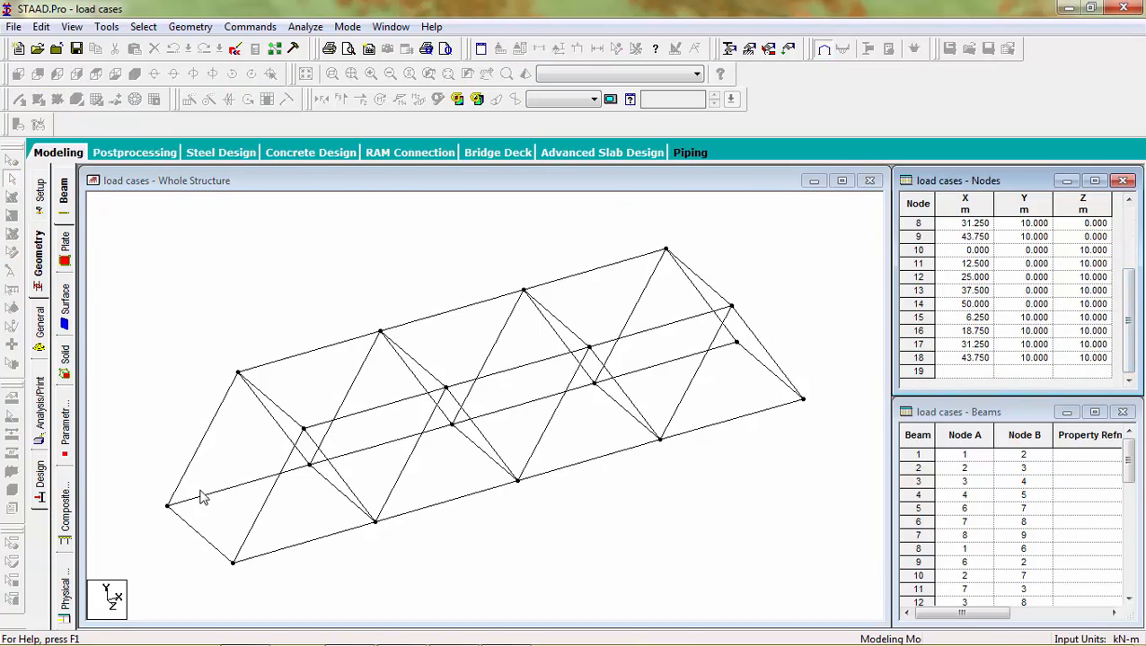
pyautogui.click(168, 509)
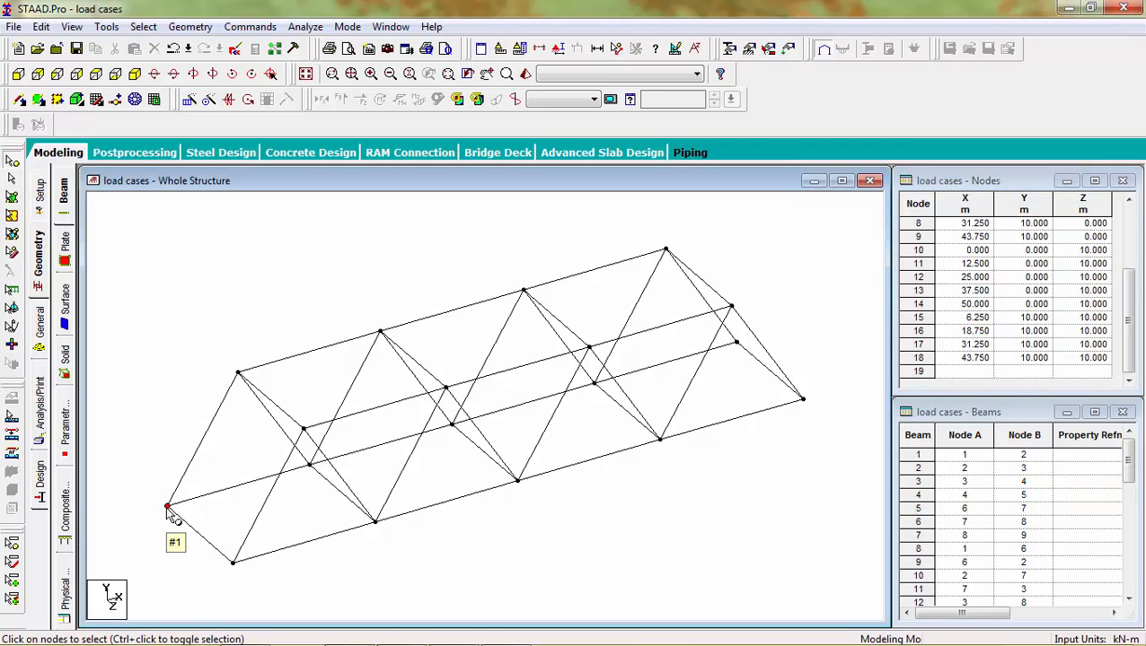
pyautogui.doubleClick(168, 508)
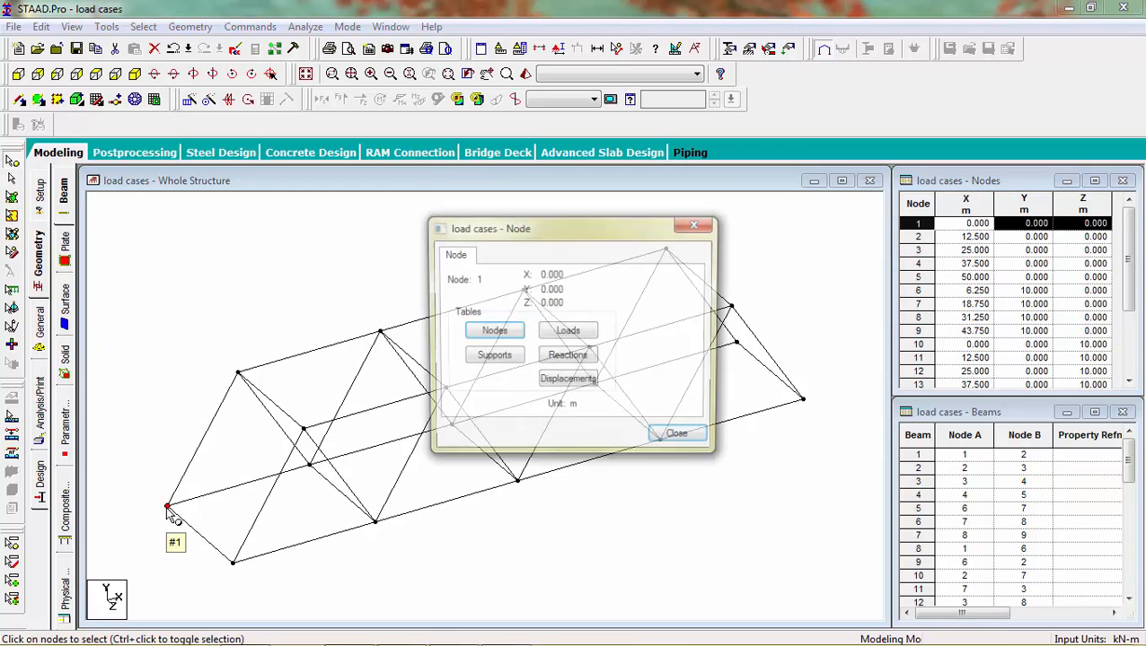
pyautogui.click(696, 224)
pyautogui.doubleClick(233, 564)
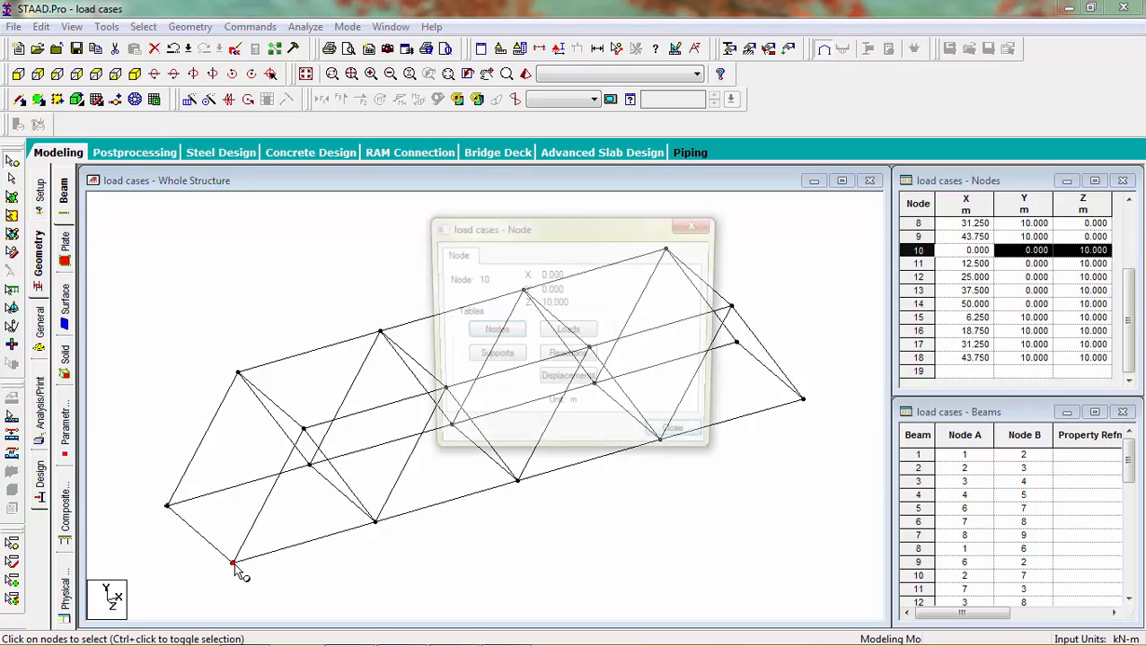
pyautogui.click(696, 223)
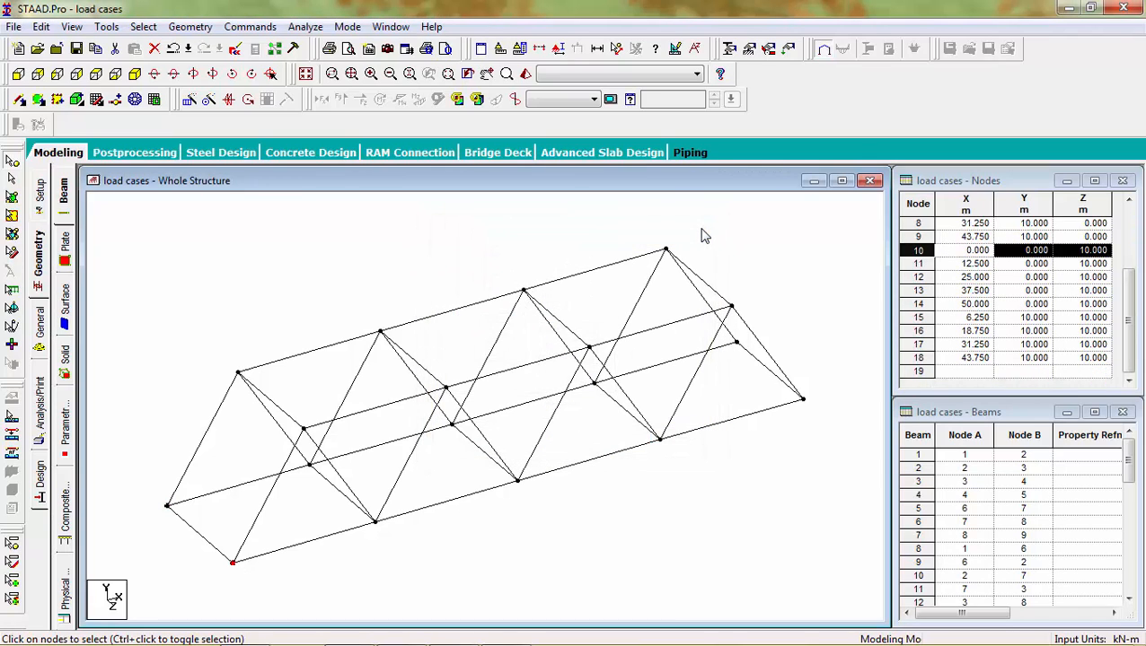
# Step: Switch to the front view and window-select all the truss beams
pyautogui.click(18, 74)
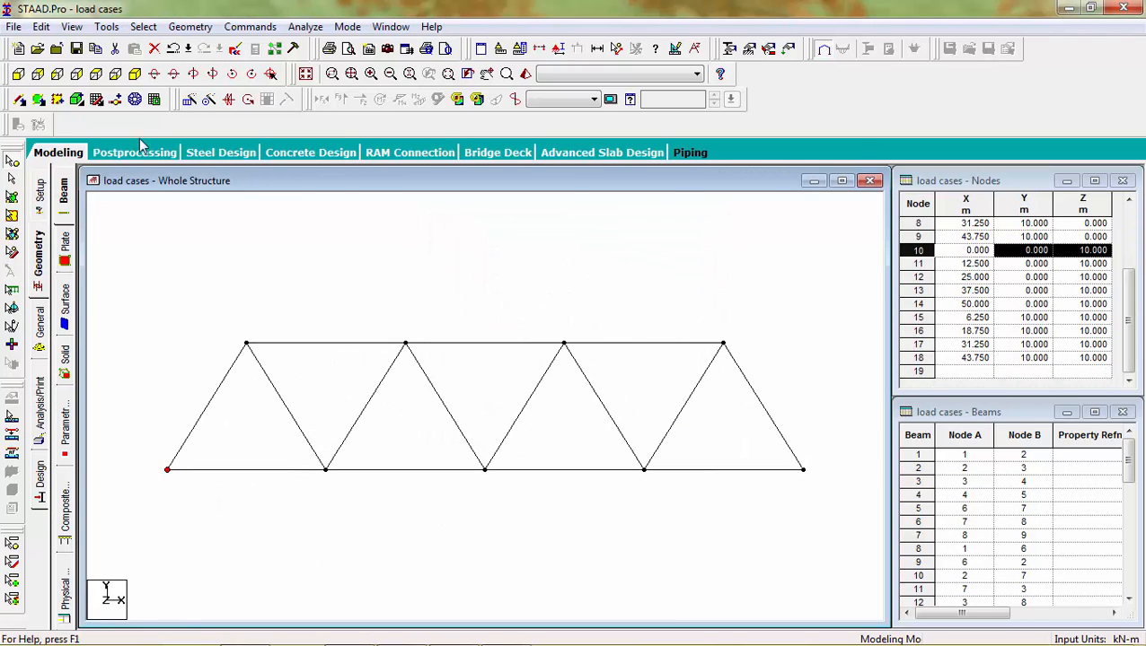
pyautogui.click(296, 269)
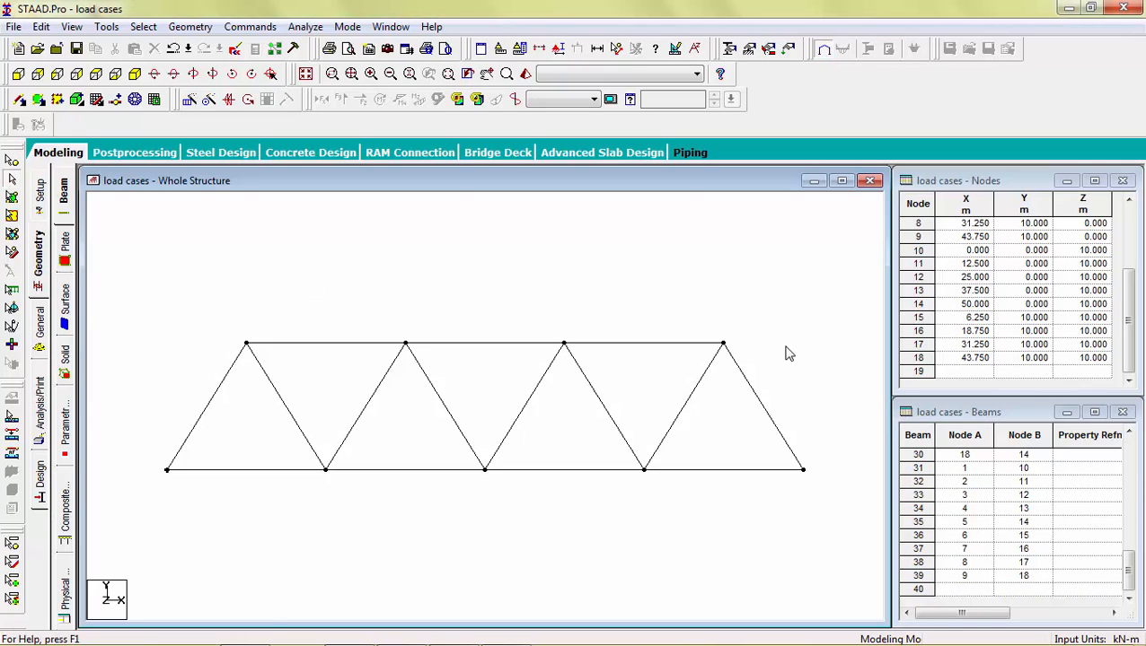
pyautogui.moveTo(829, 316); pyautogui.dragTo(120, 543)
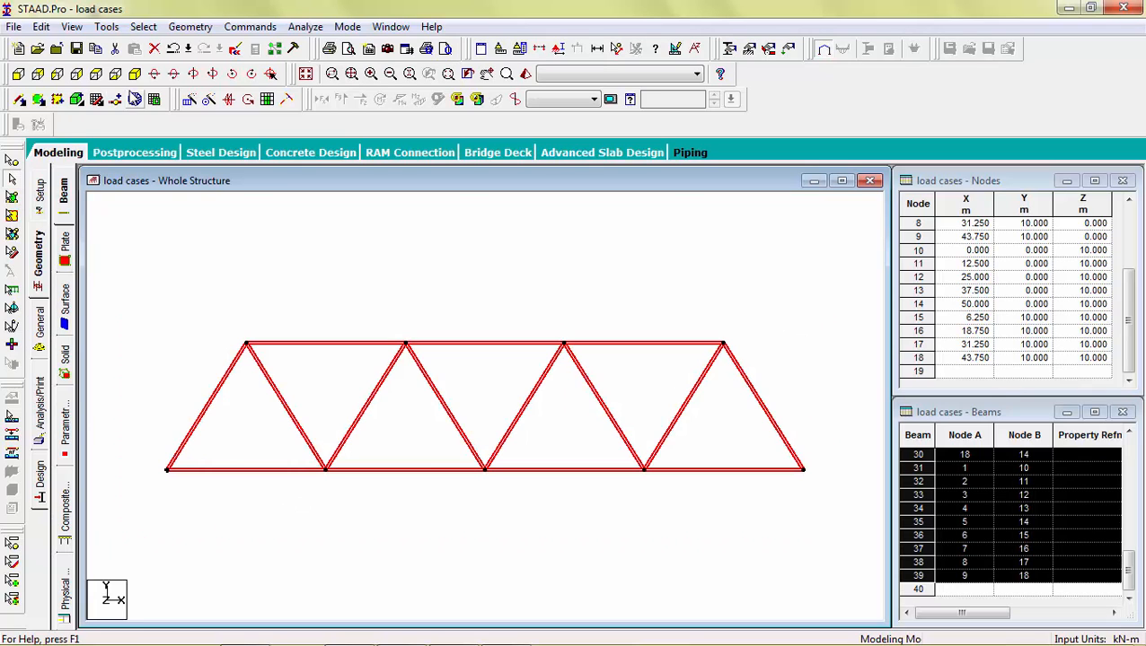
# Step: Move the selected beams 3 m in the Y direction
pyautogui.click(135, 77)
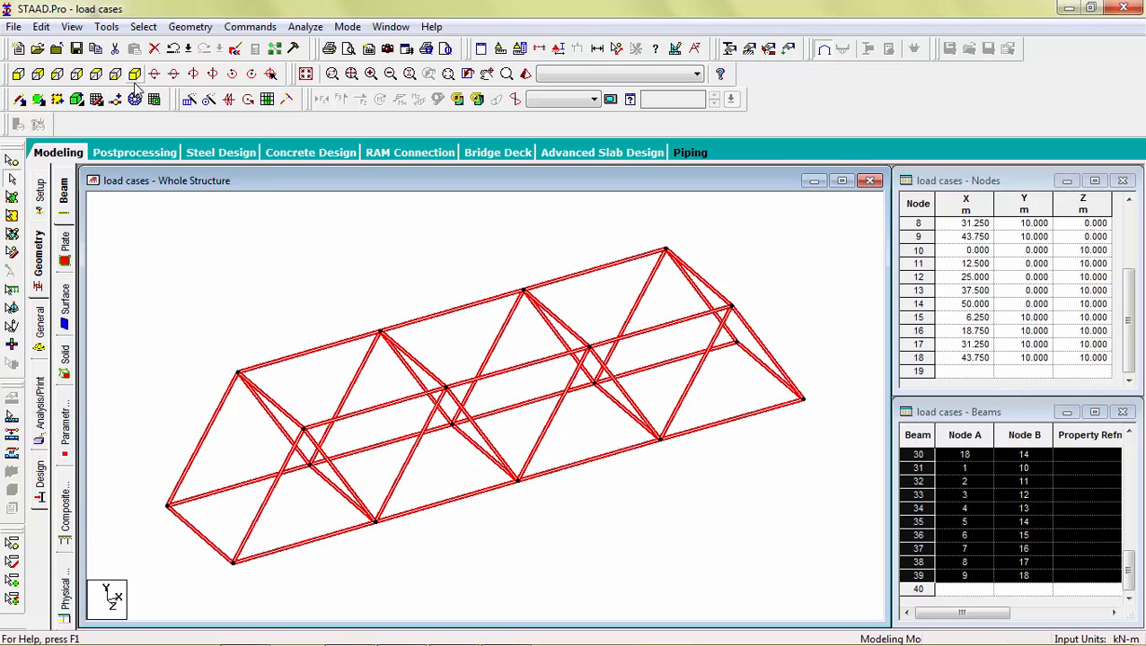
pyautogui.click(201, 33)
pyautogui.moveTo(203, 359)
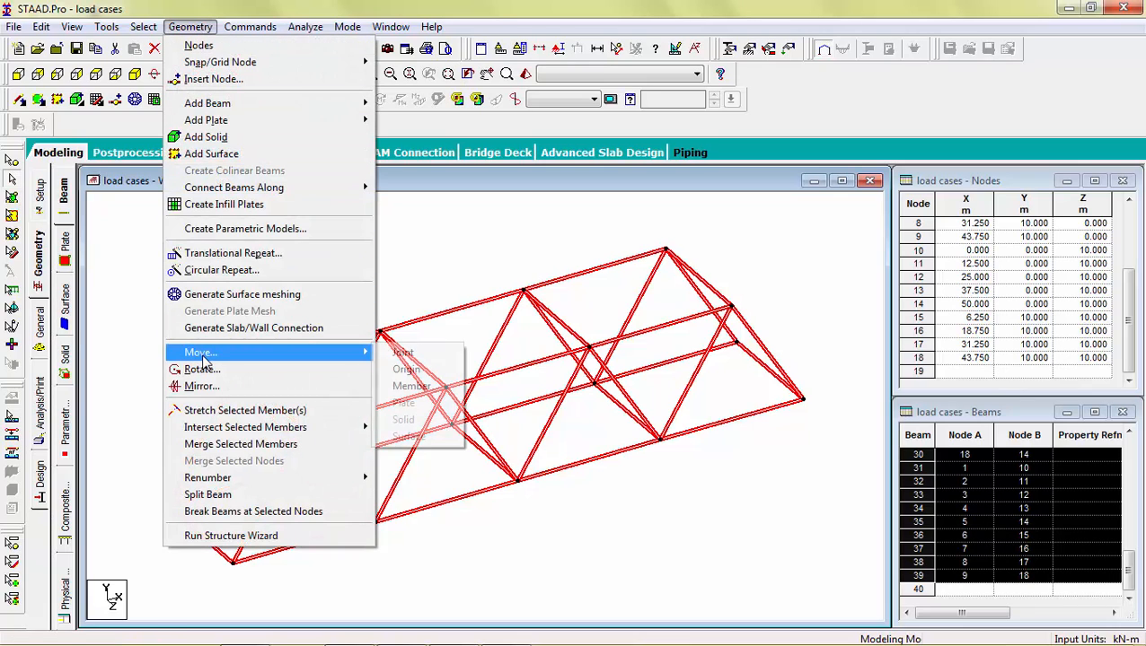
pyautogui.click(411, 388)
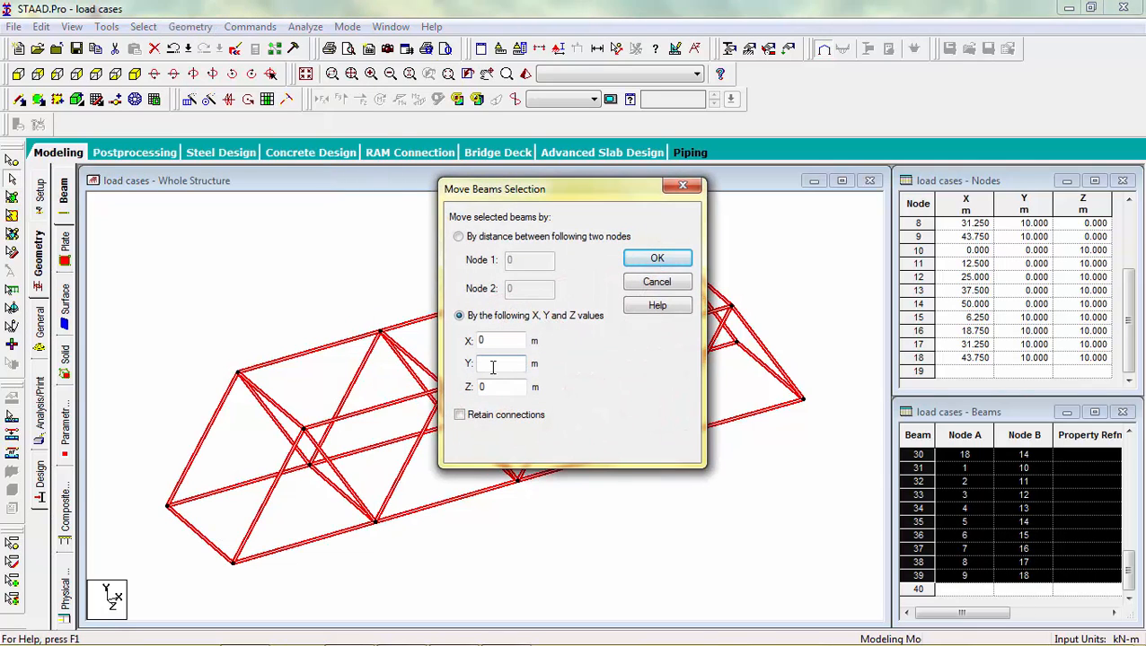
pyautogui.write('3')
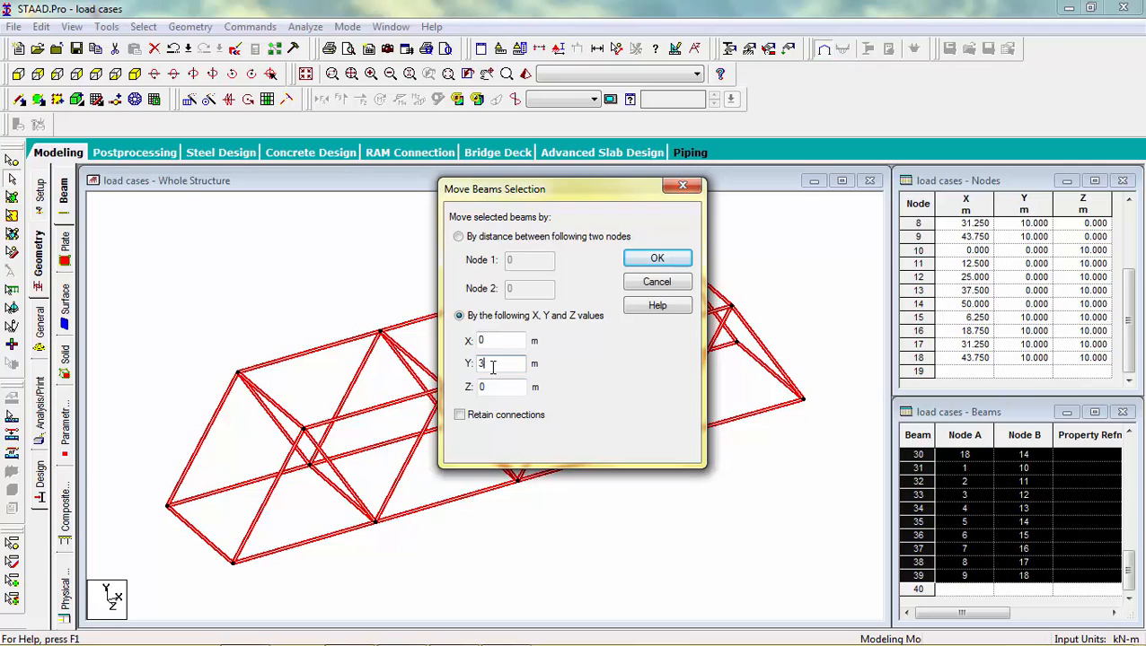
pyautogui.click(669, 265)
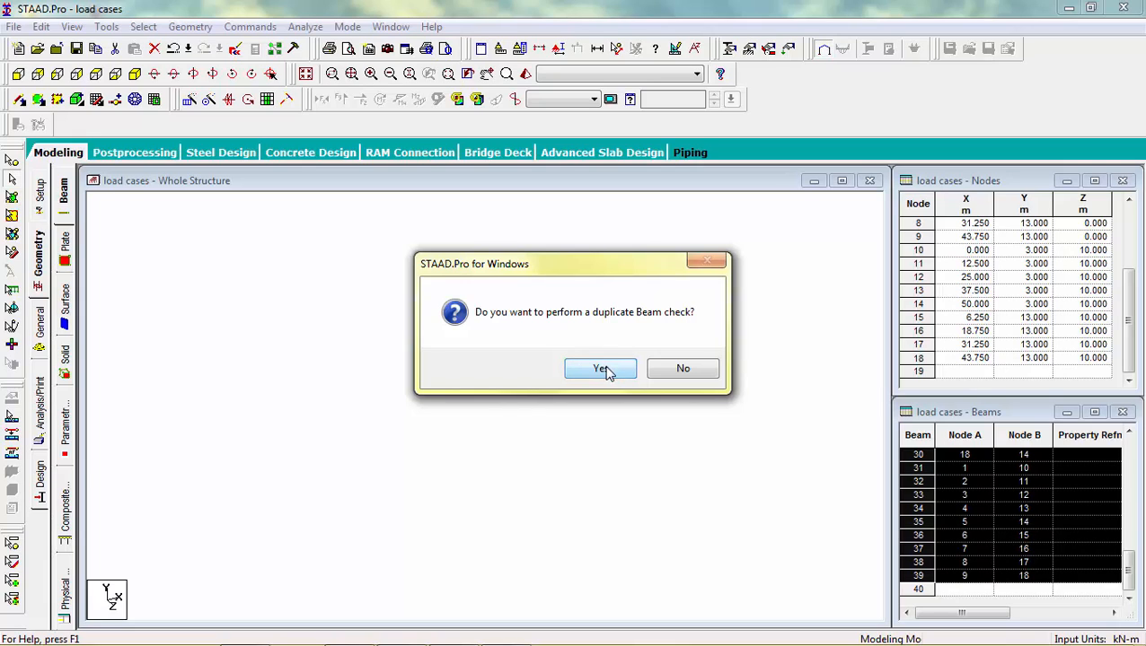
# Step: Accept the duplicate beam check and the splitting of members at moved nodes, then clear the selection
pyautogui.click(603, 371)
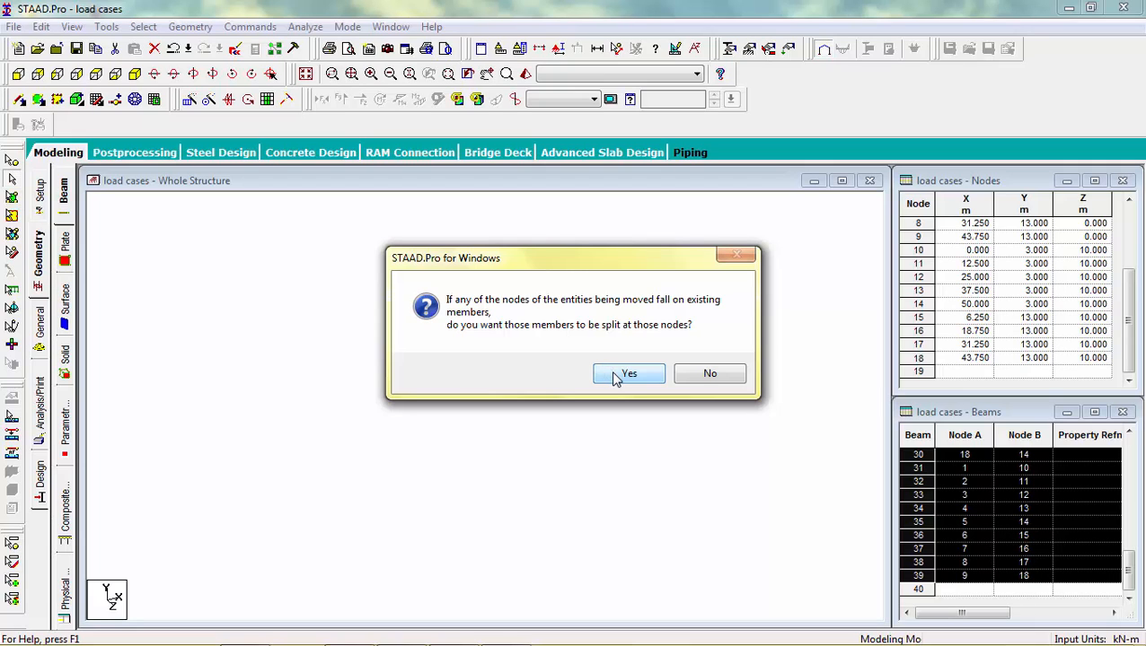
pyautogui.click(626, 374)
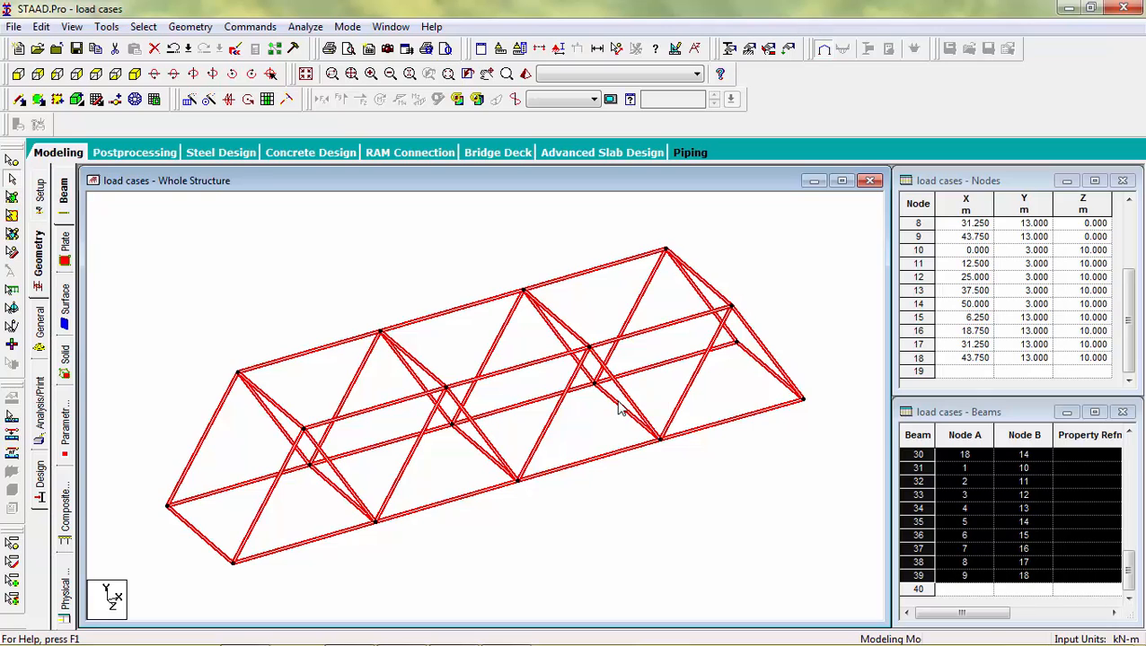
pyautogui.click(606, 525)
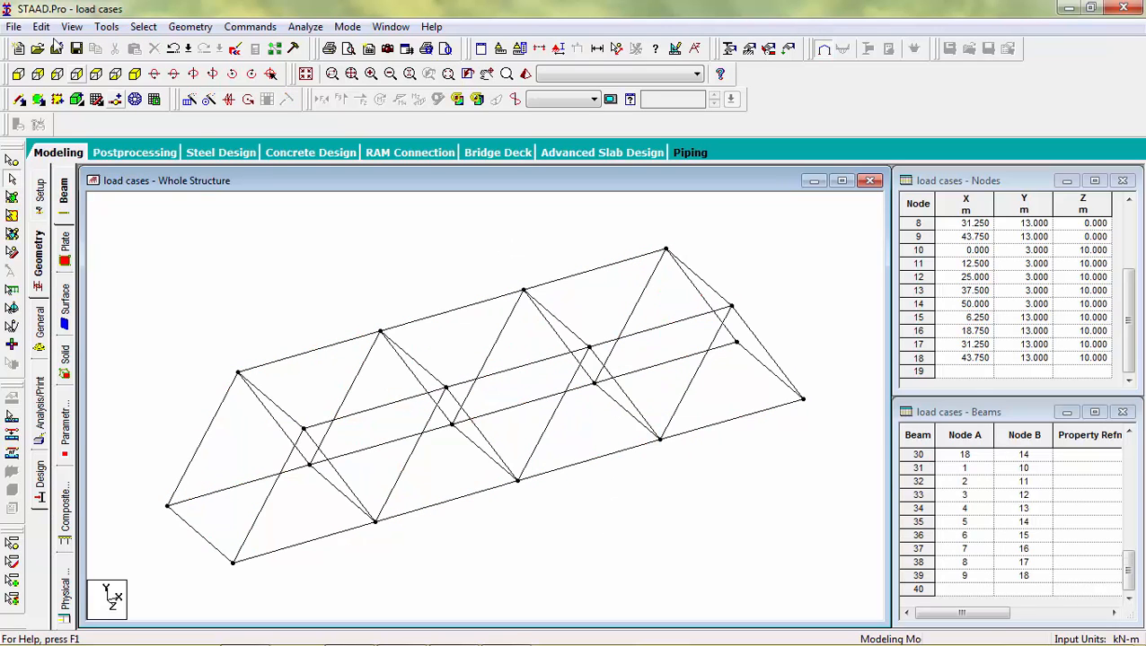
# Step: Check the model for duplicate nodes with zero tolerance and for duplicate members
pyautogui.click(99, 27)
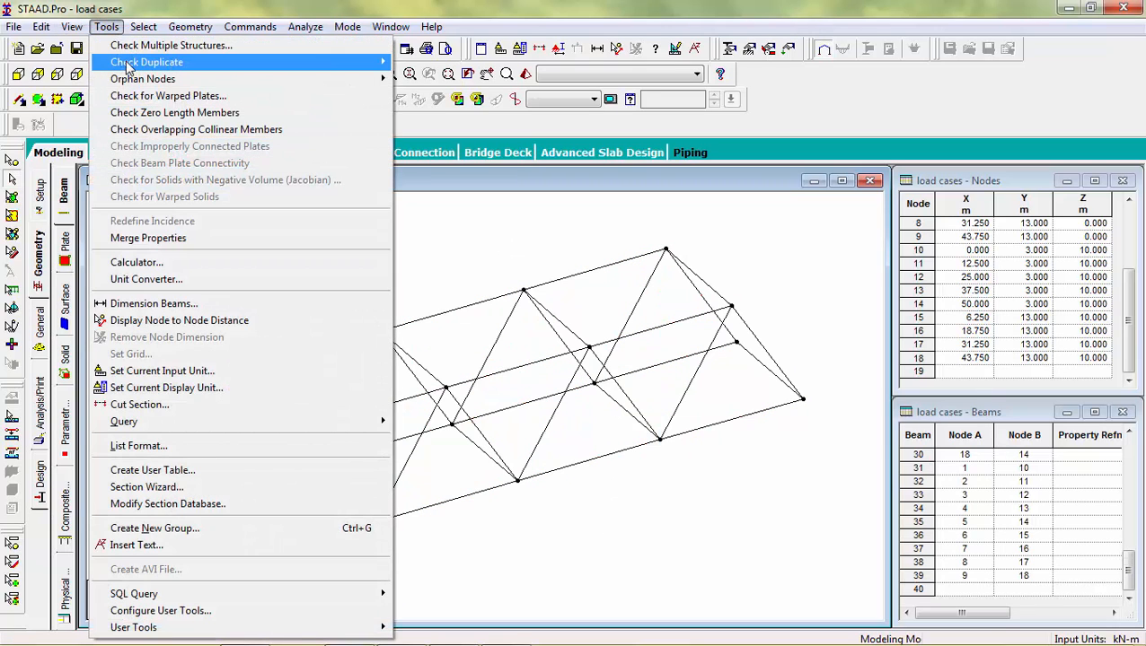
pyautogui.moveTo(127, 68)
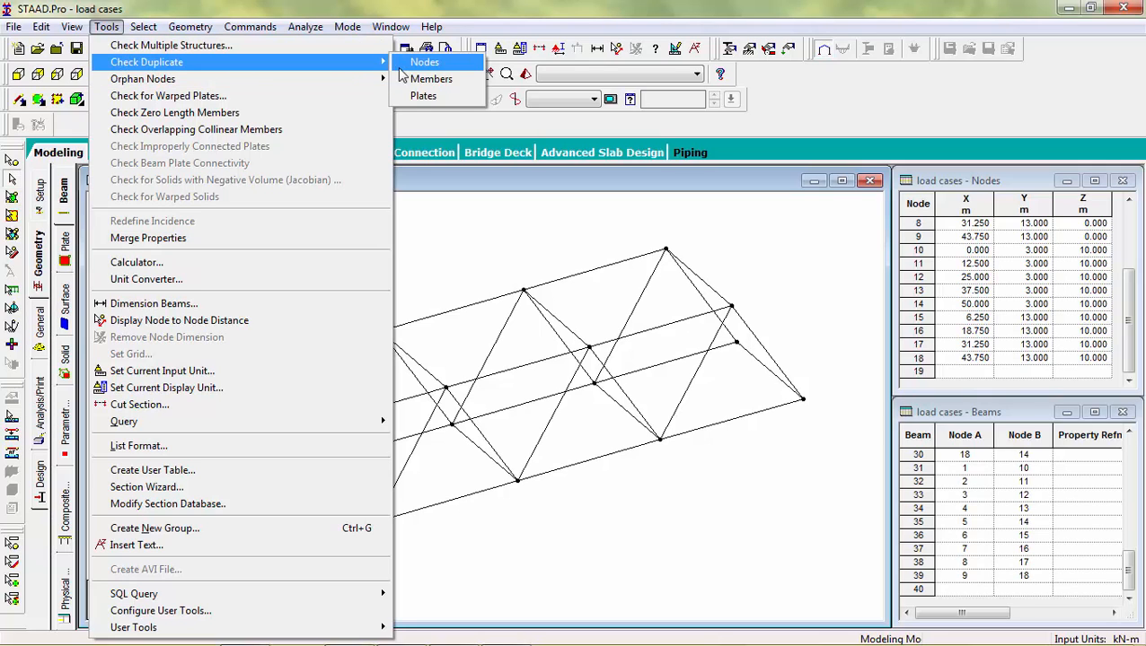
pyautogui.click(420, 62)
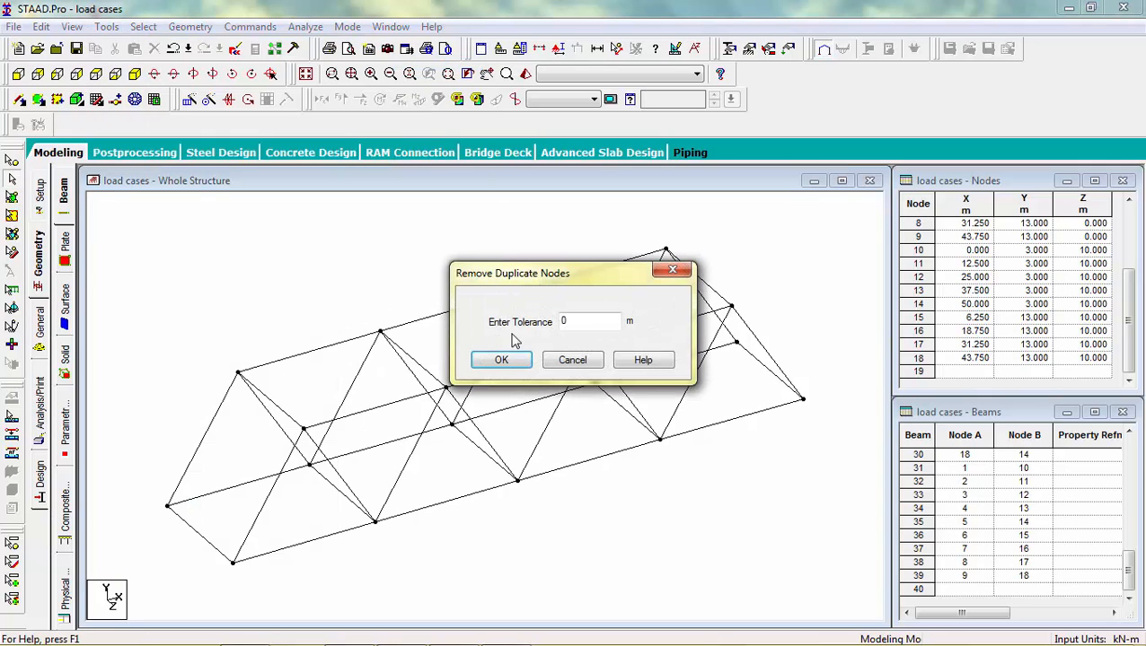
pyautogui.click(505, 360)
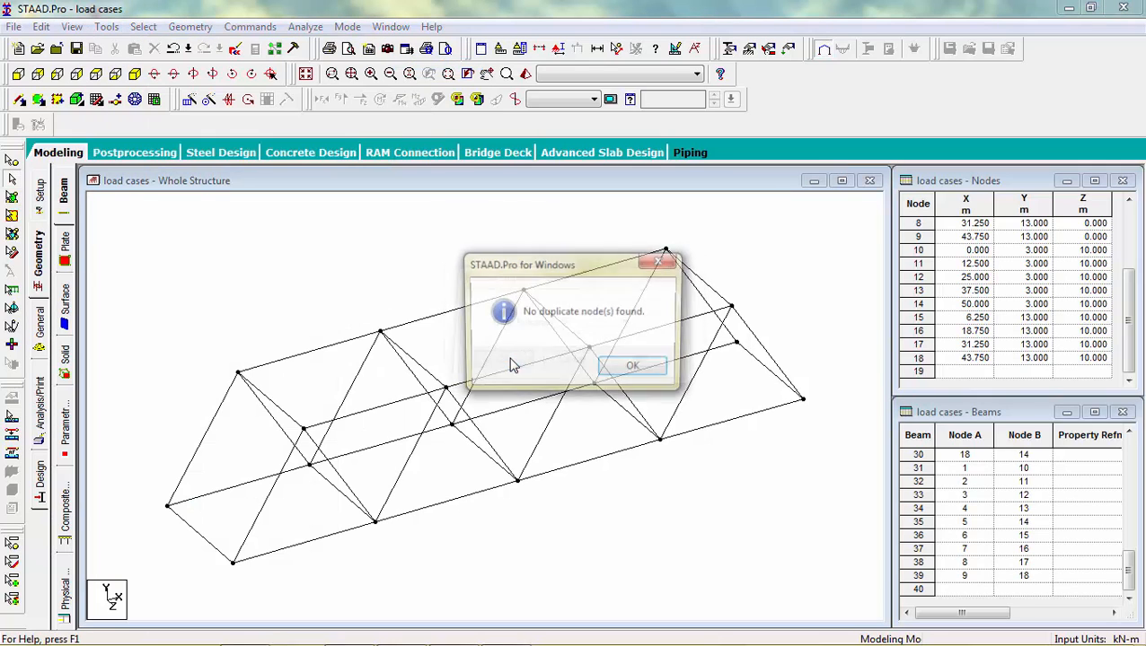
pyautogui.click(610, 376)
pyautogui.click(107, 26)
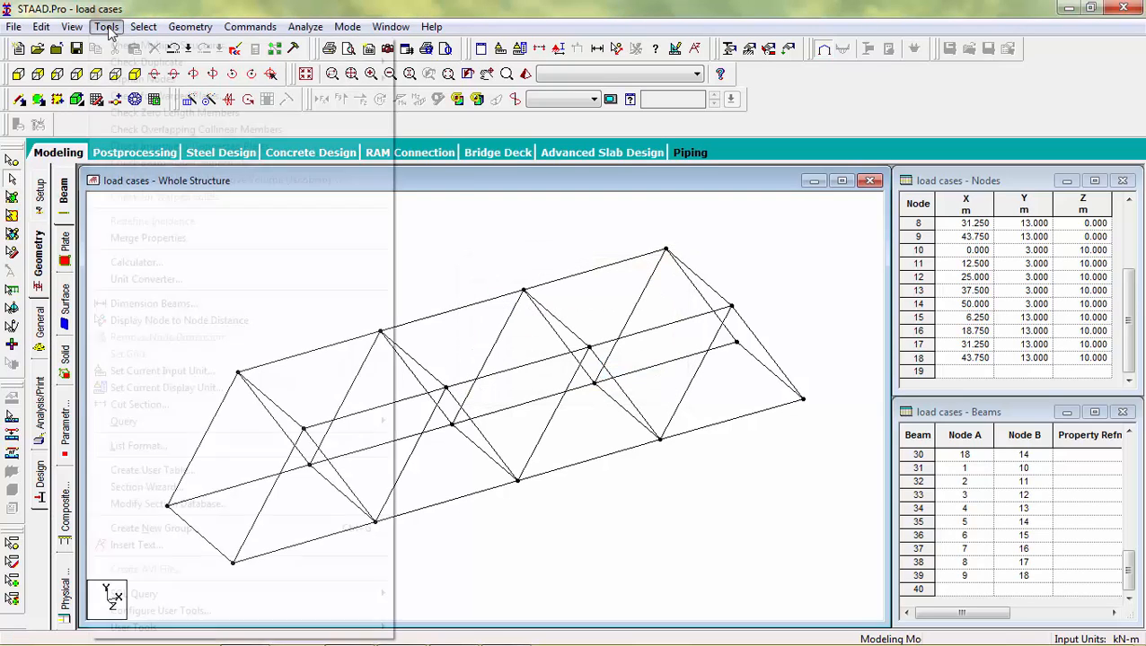
pyautogui.moveTo(144, 62)
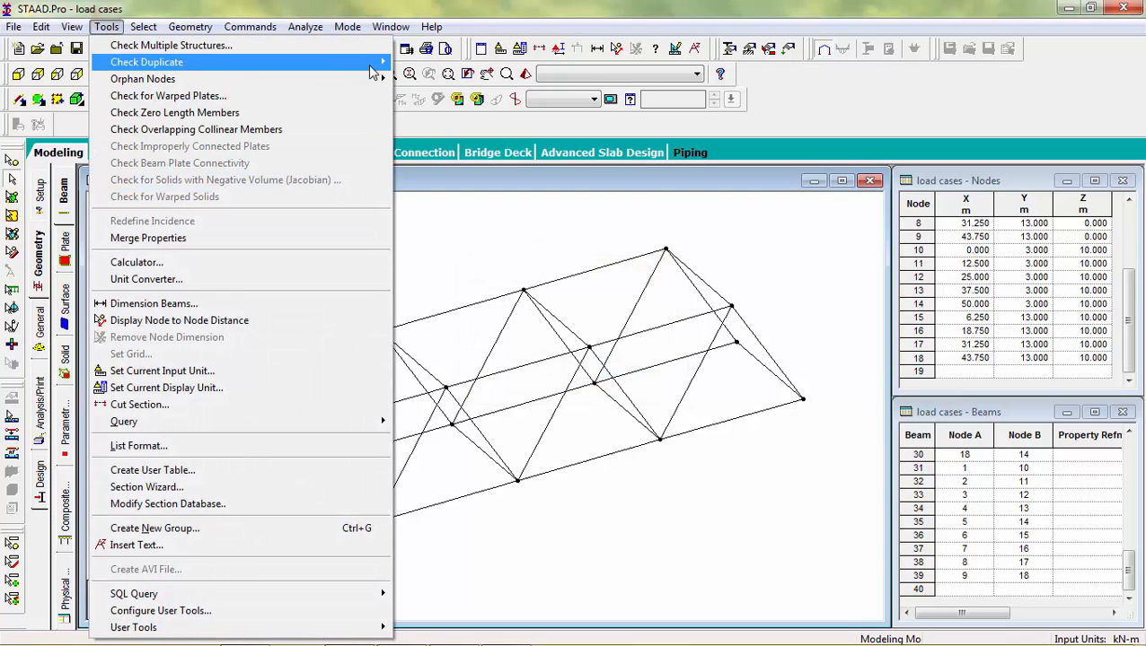
pyautogui.click(431, 79)
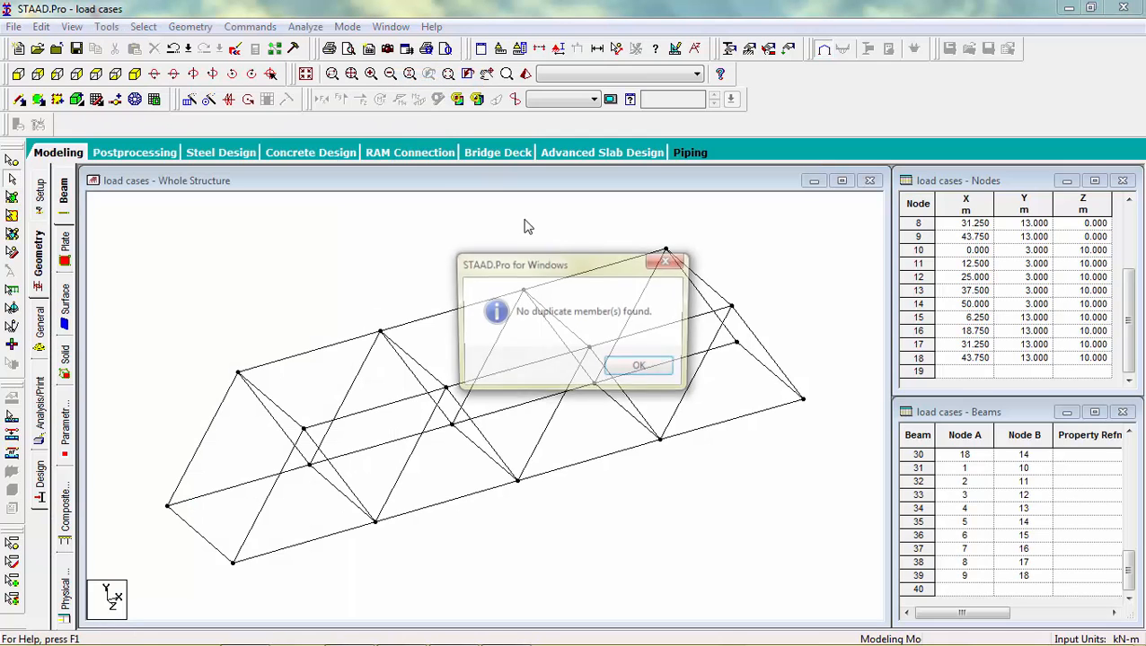
pyautogui.click(642, 369)
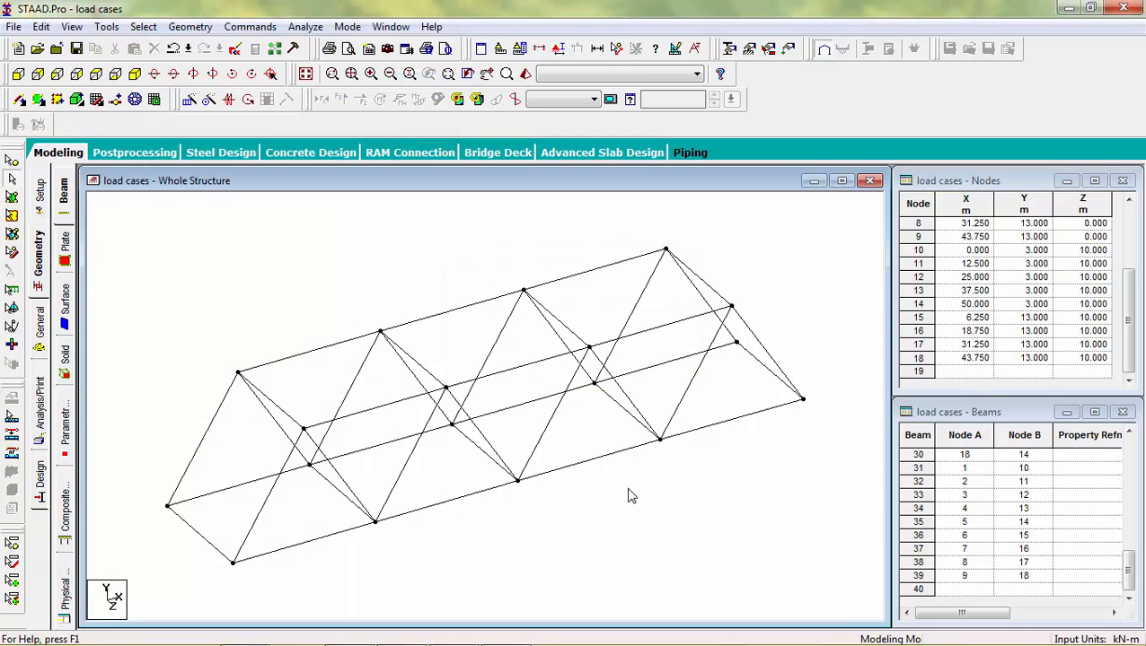
# Step: Measure the node-to-node distances along the truss's lower chord and across its width at the first end
pyautogui.click(974, 372)
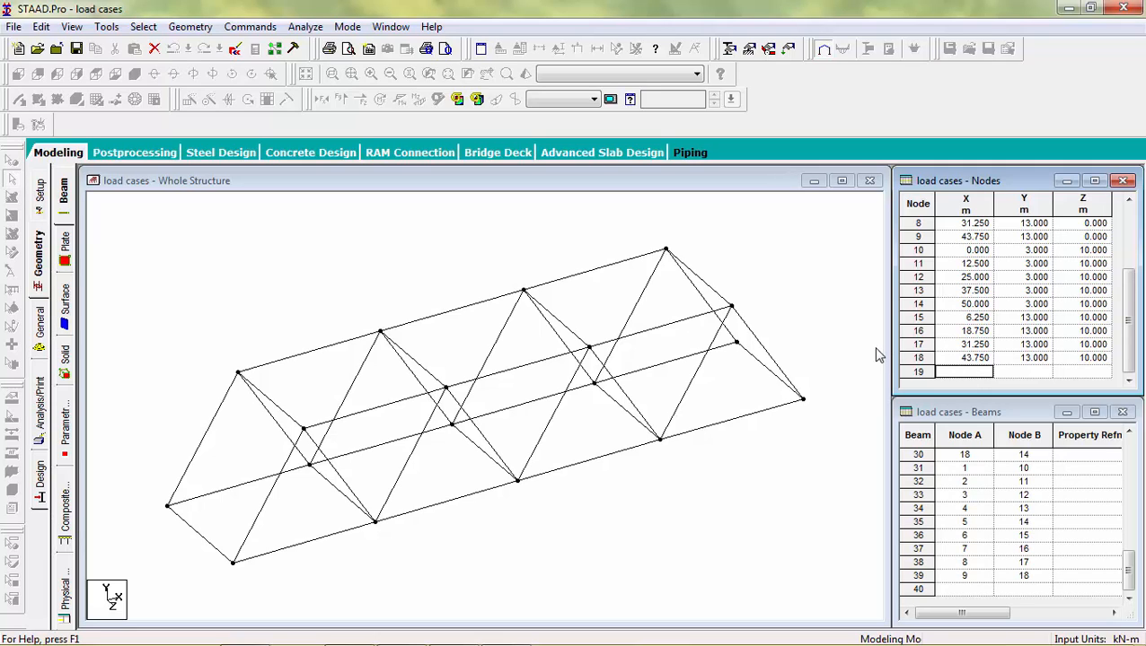
pyautogui.click(794, 279)
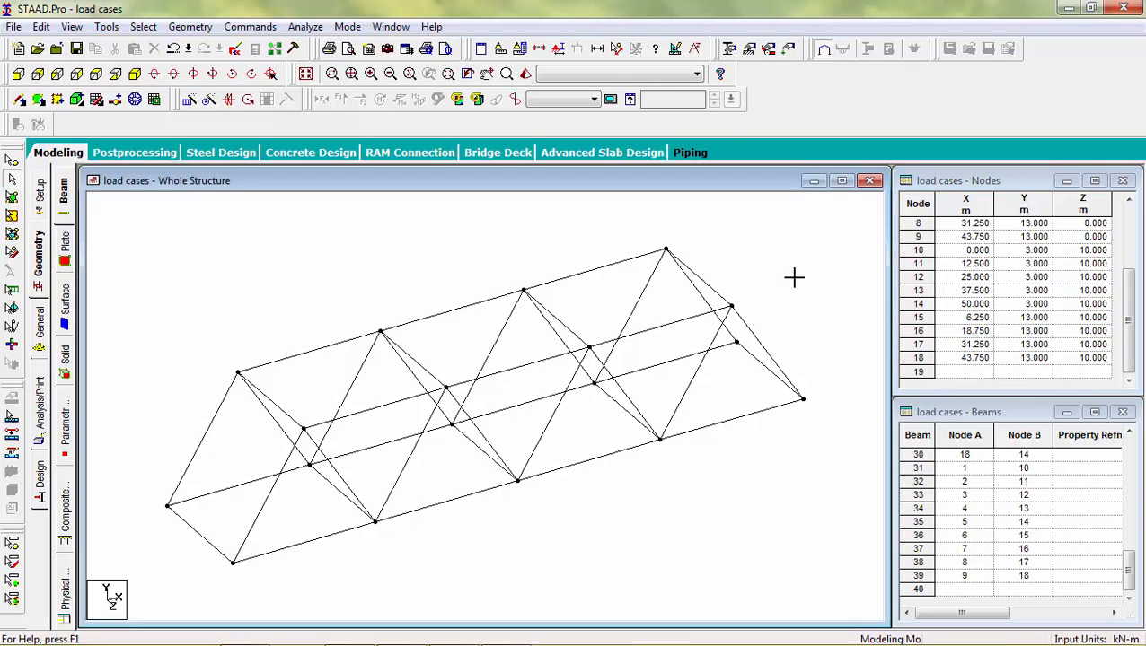
pyautogui.click(617, 50)
pyautogui.click(169, 507)
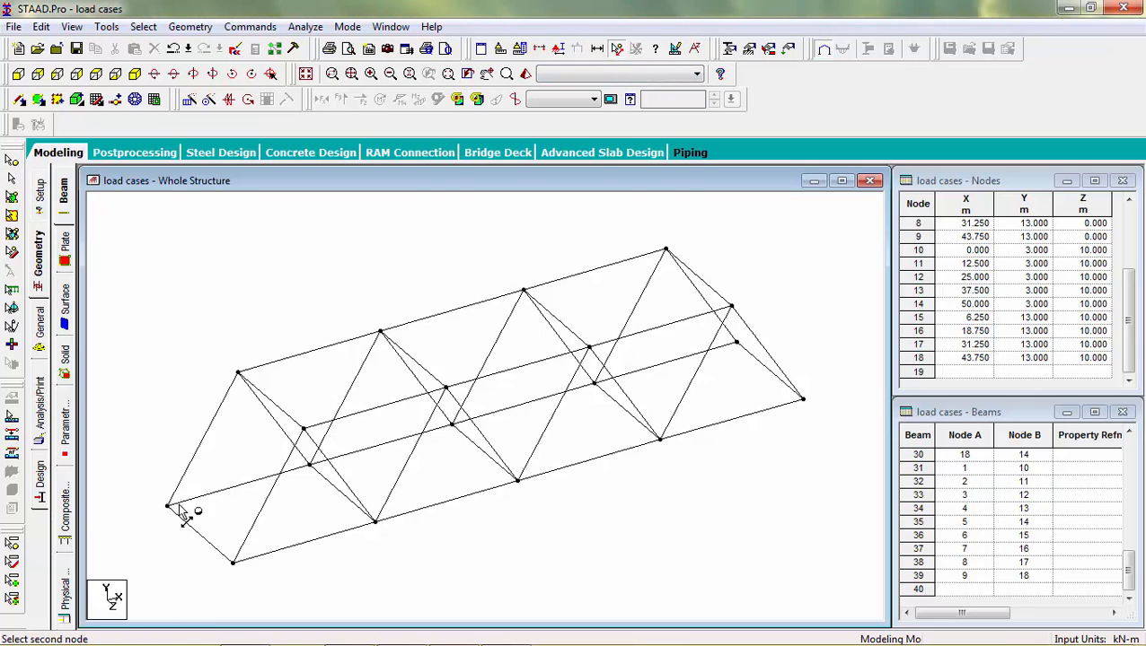
pyautogui.click(452, 426)
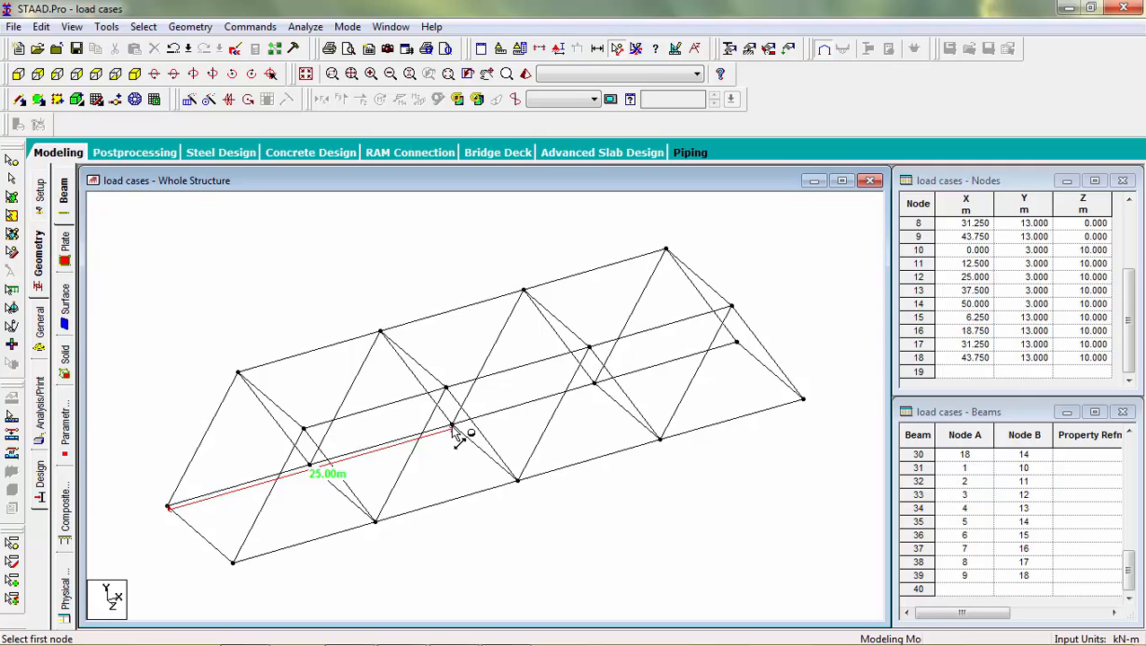
pyautogui.click(168, 508)
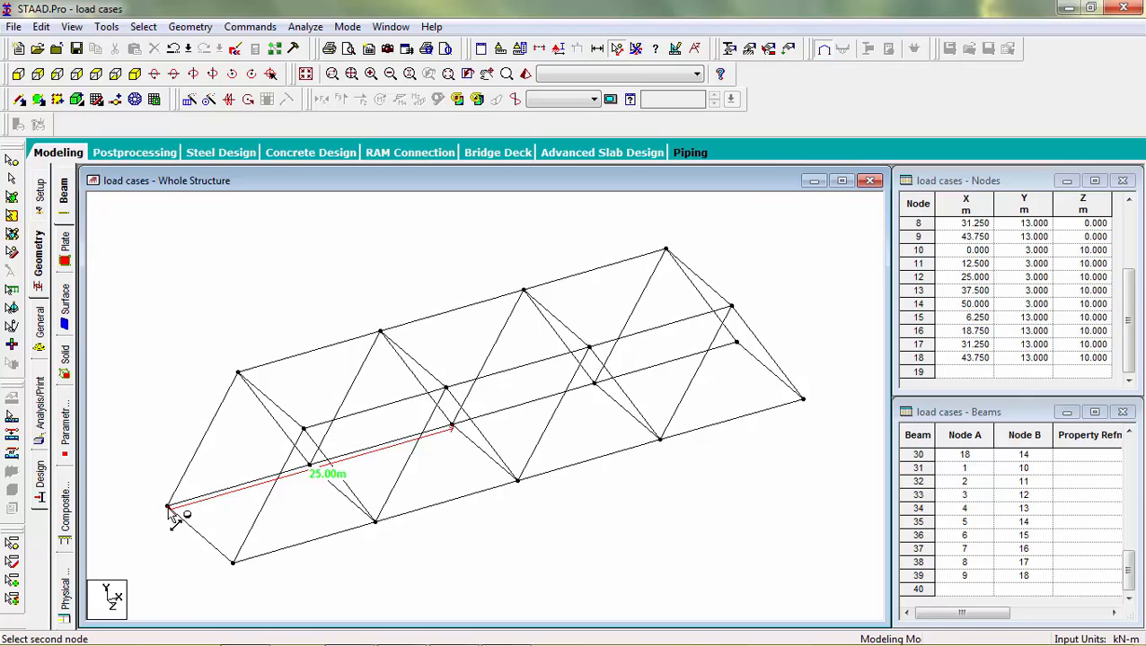
pyautogui.click(233, 565)
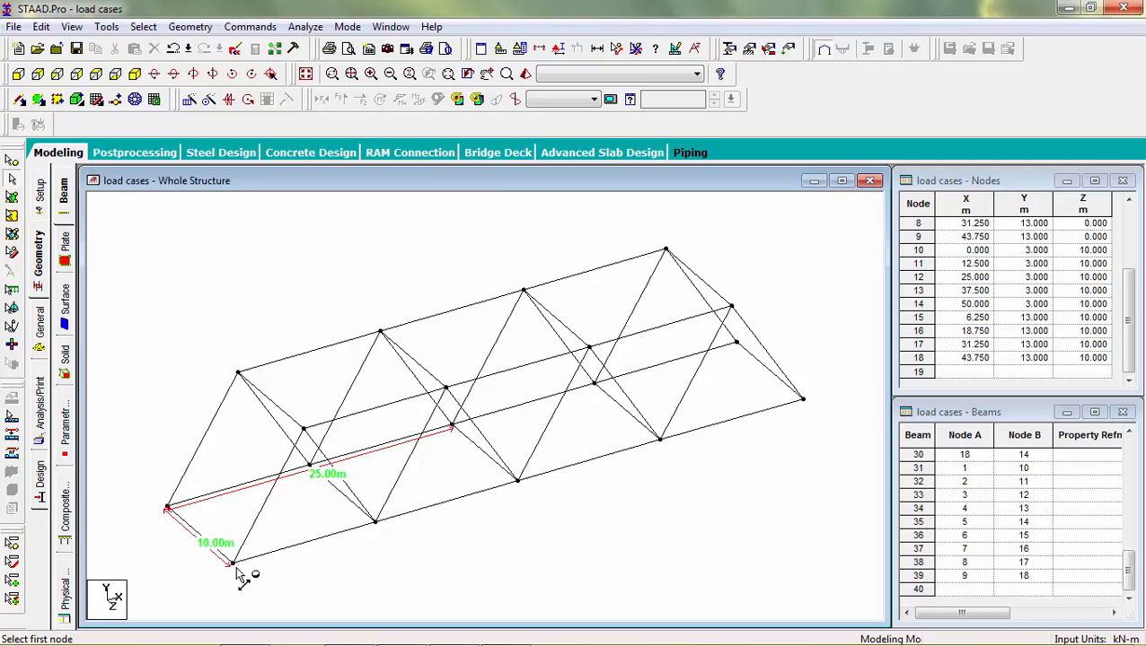
# Step: Add ground nodes 19 at (0, 0, 0) and 20 at (0, 0, 10) in the node table
pyautogui.click(976, 374)
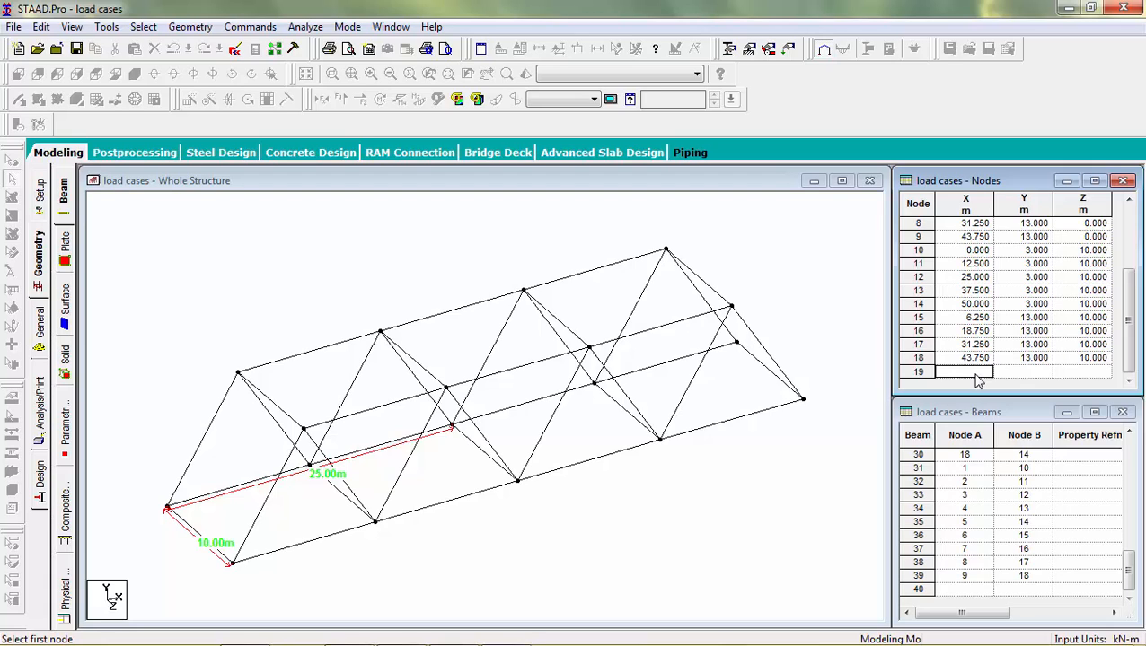
pyautogui.write('0')
pyautogui.press('Return')
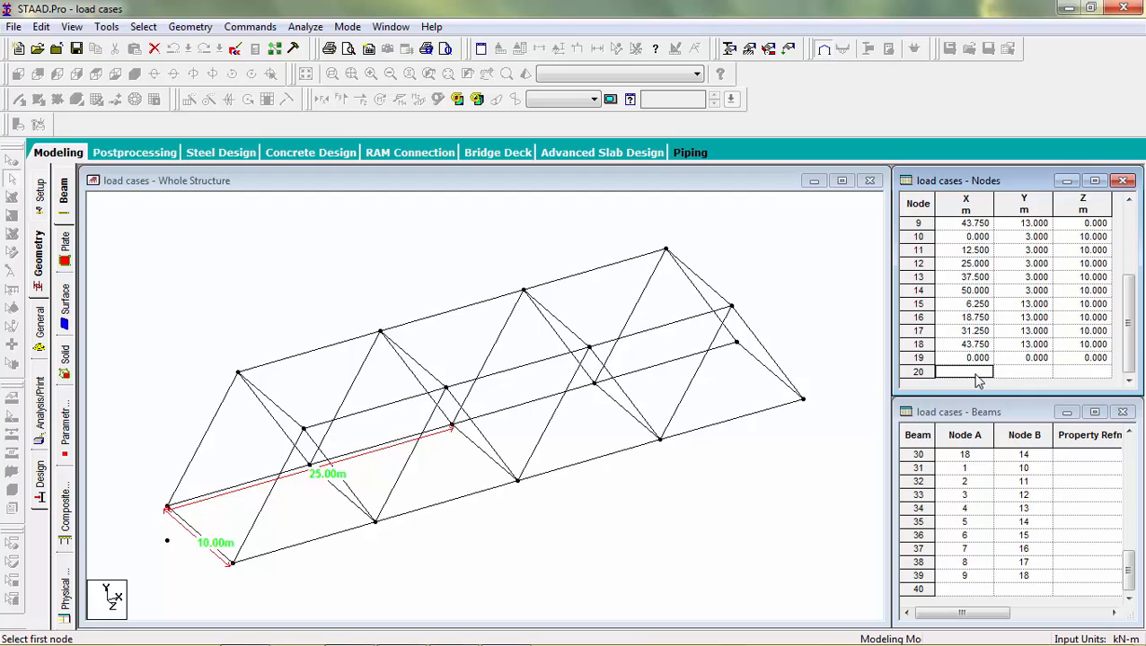
pyautogui.write('0')
pyautogui.press('Tab')
pyautogui.write('1')
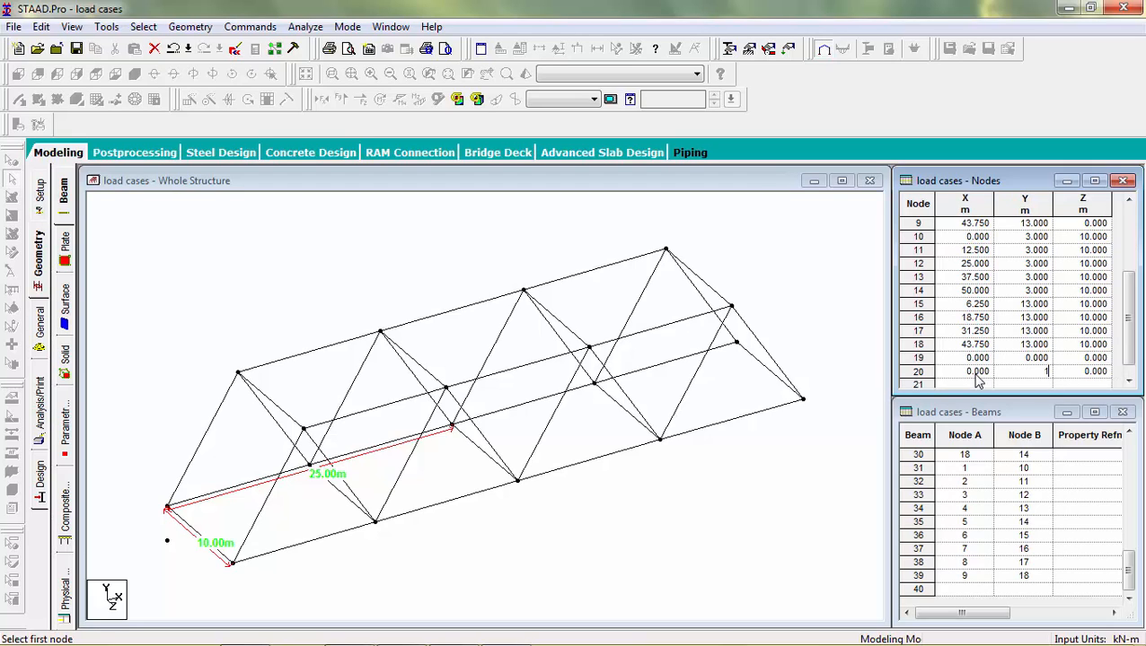
pyautogui.write('0')
pyautogui.press('Tab')
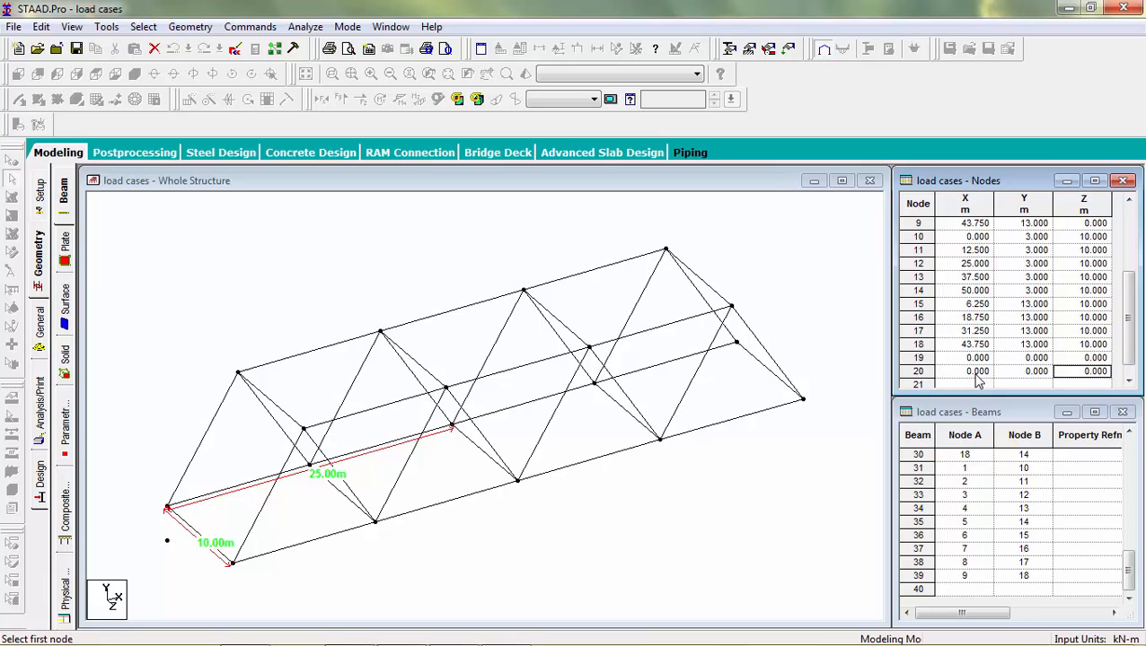
pyautogui.write('10')
pyautogui.press('Tab')
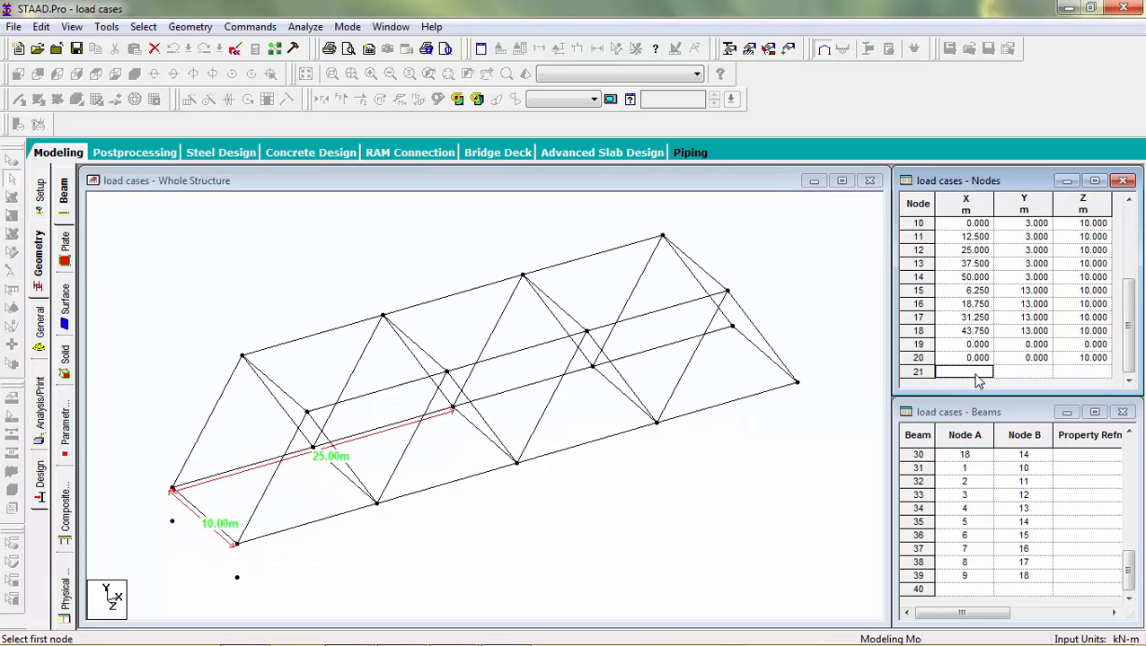
# Step: Add ground nodes 21 at (25, 0, 0) and 22 at (25, 0, 10) in the node table
pyautogui.write('25')
pyautogui.press('Tab')
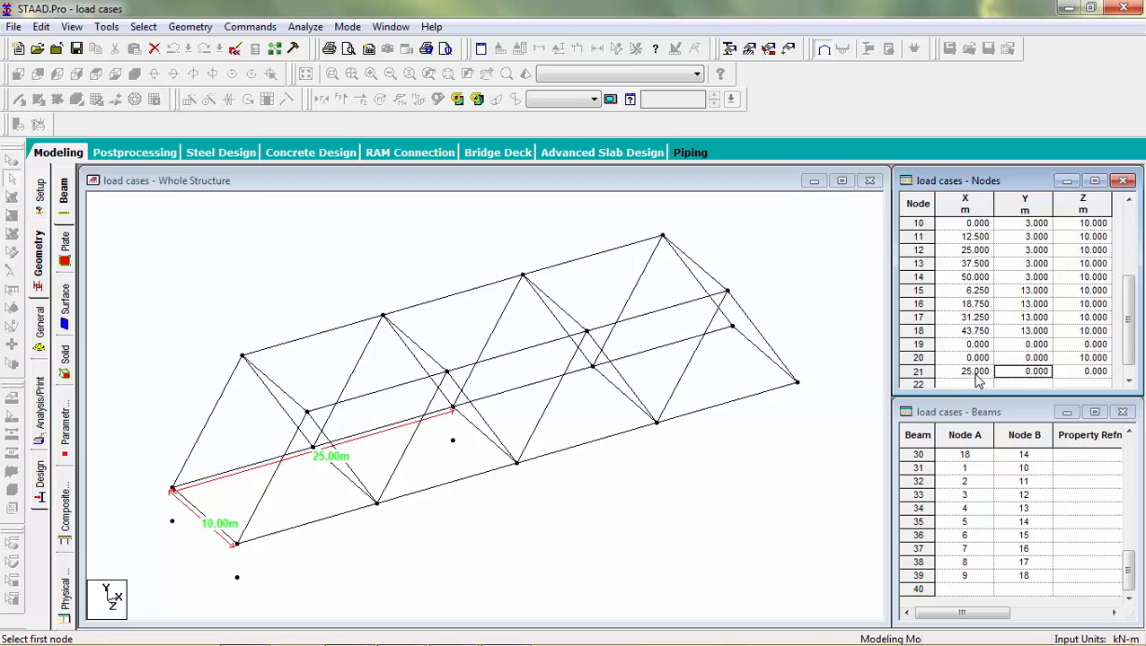
pyautogui.press('Tab')
pyautogui.press('Tab')
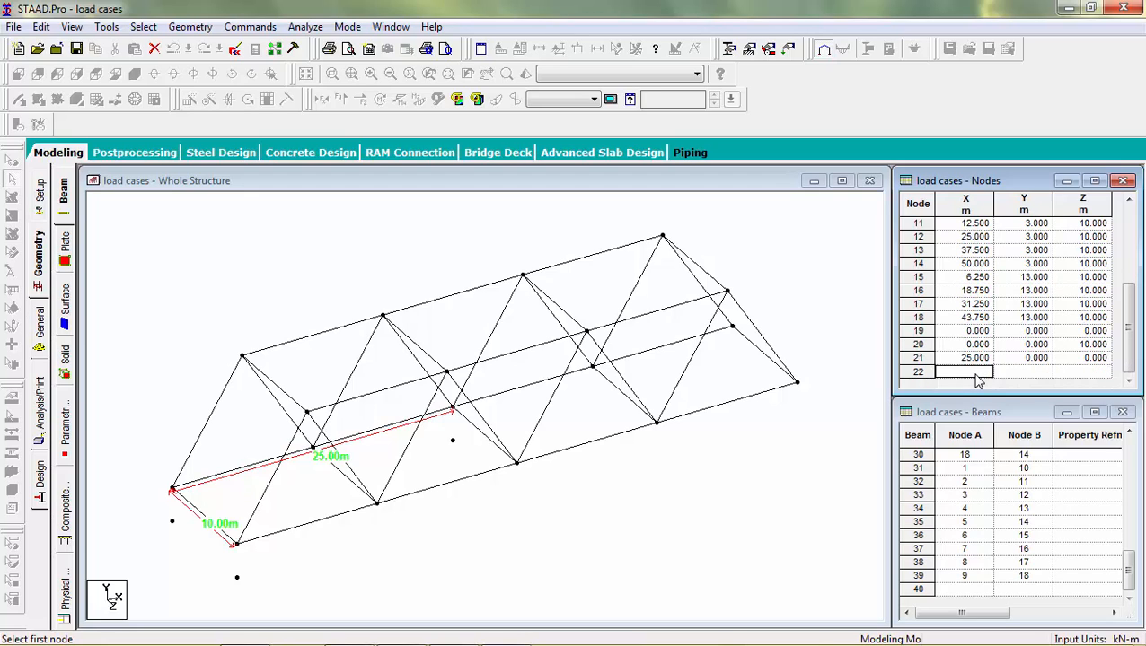
pyautogui.write('25')
pyautogui.press('Tab')
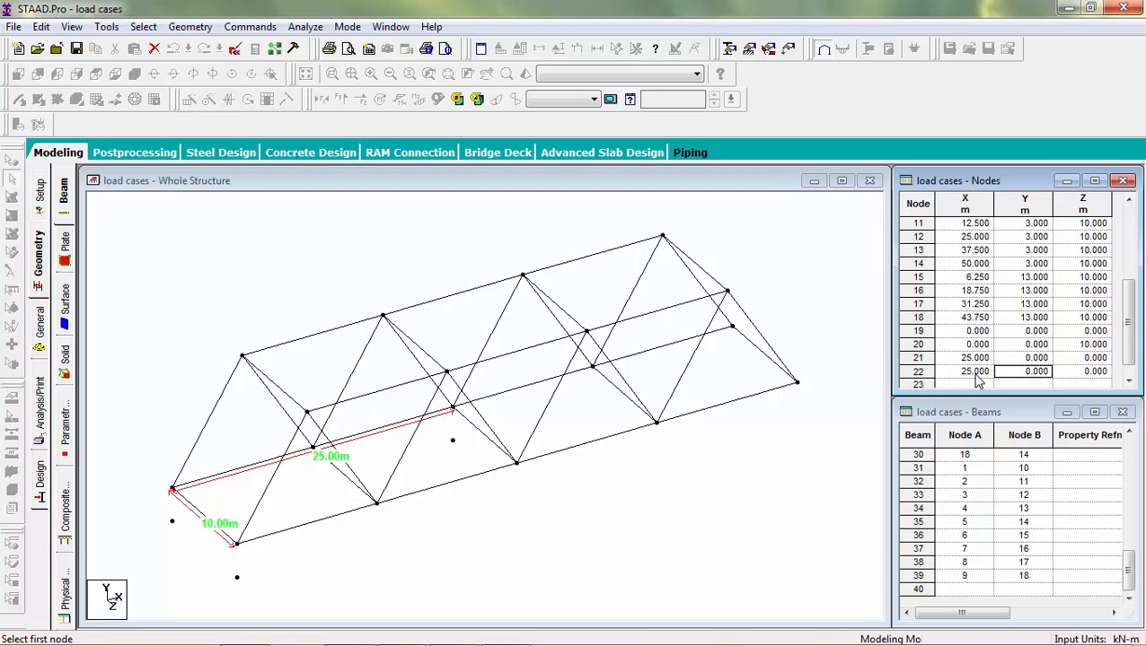
pyautogui.press('Tab')
pyautogui.write('1')
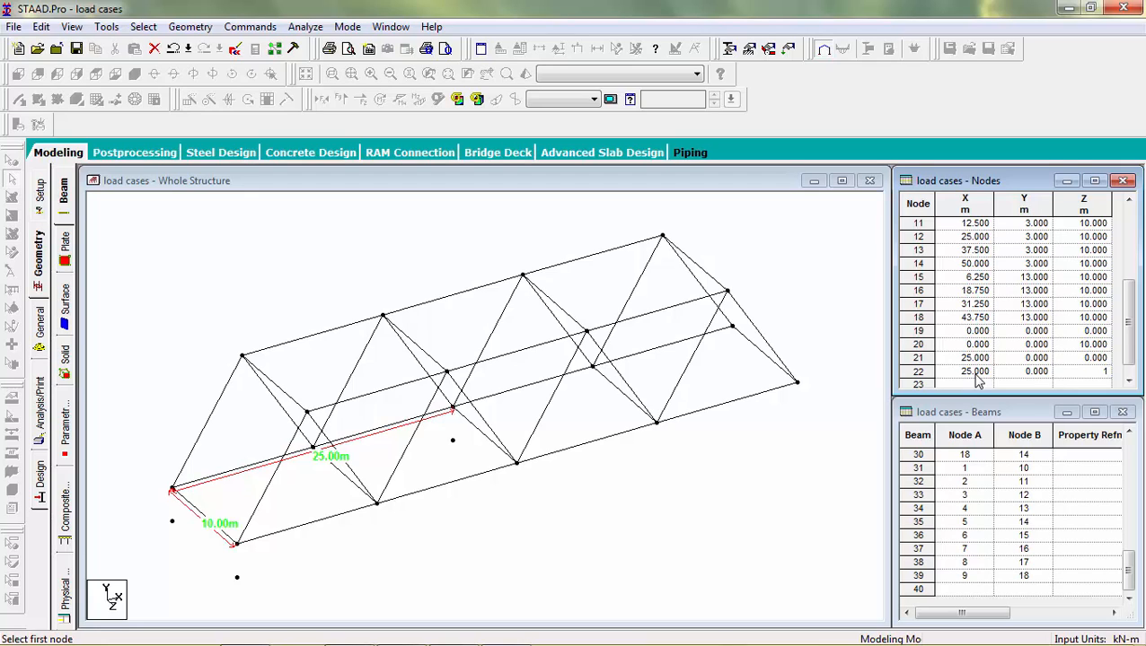
pyautogui.write('0')
pyautogui.press('Tab')
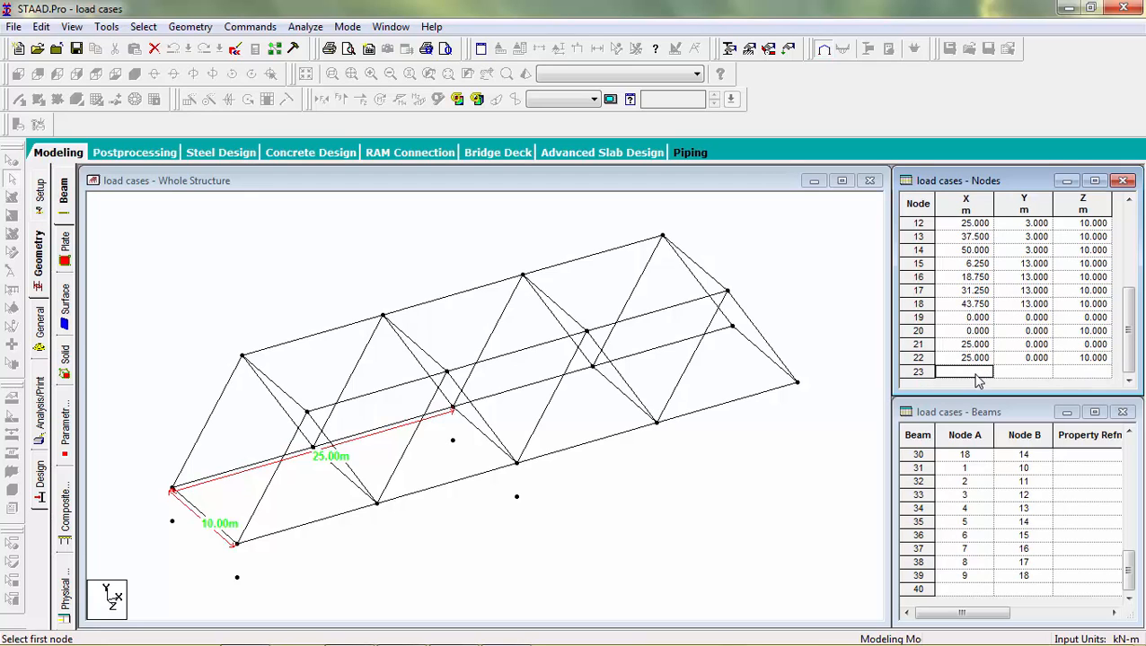
# Step: Add ground nodes 23 at (50, 0, 0) and 24 at (50, 0, 10) in the node table
pyautogui.write('50')
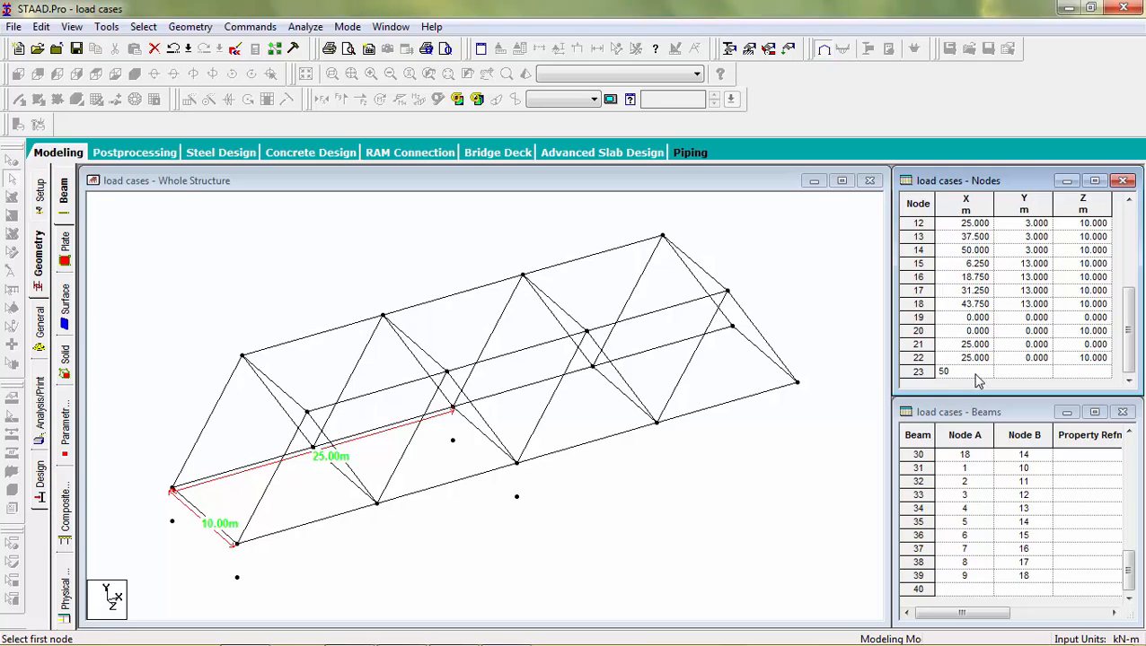
pyautogui.press('Return')
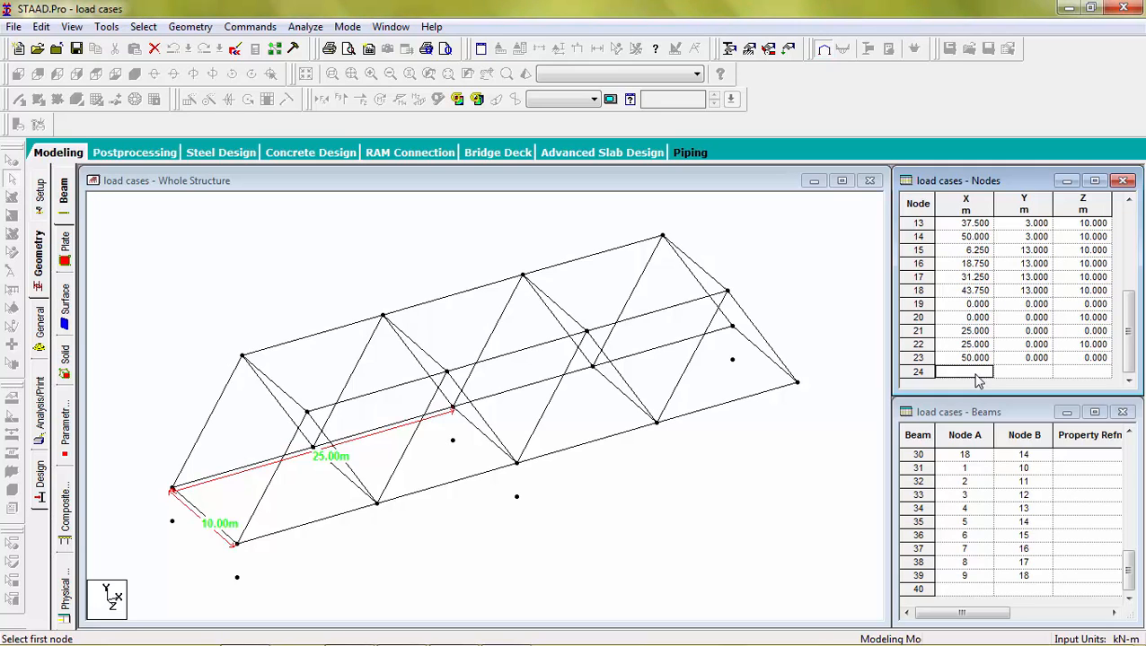
pyautogui.write('50')
pyautogui.press('Return')
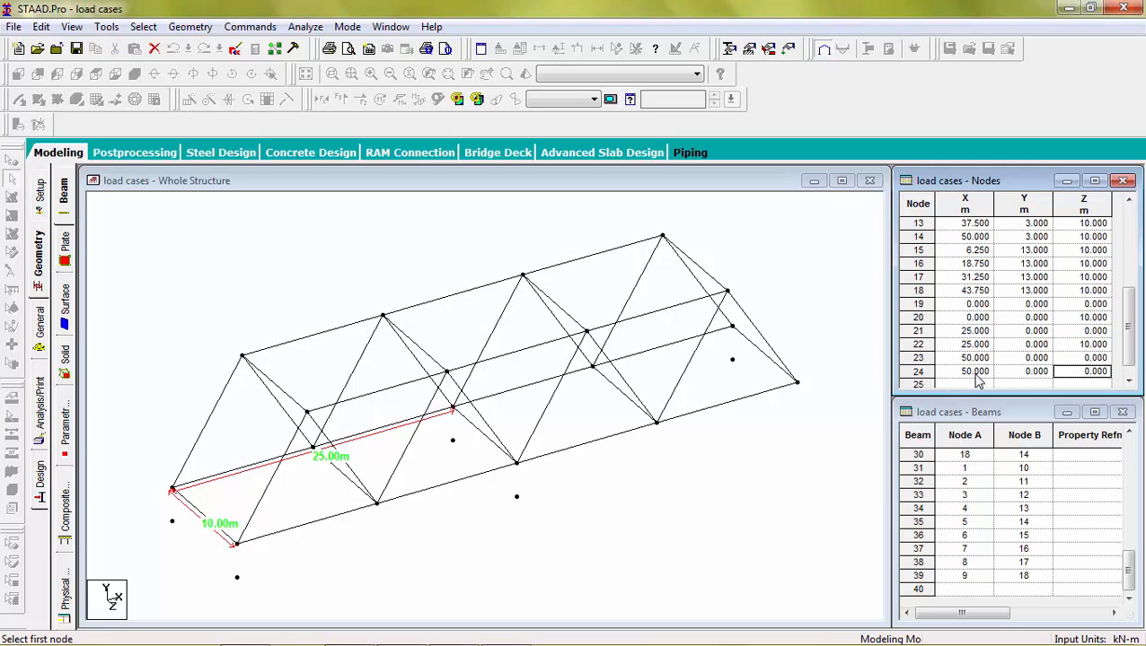
pyautogui.write('10')
pyautogui.press('Return')
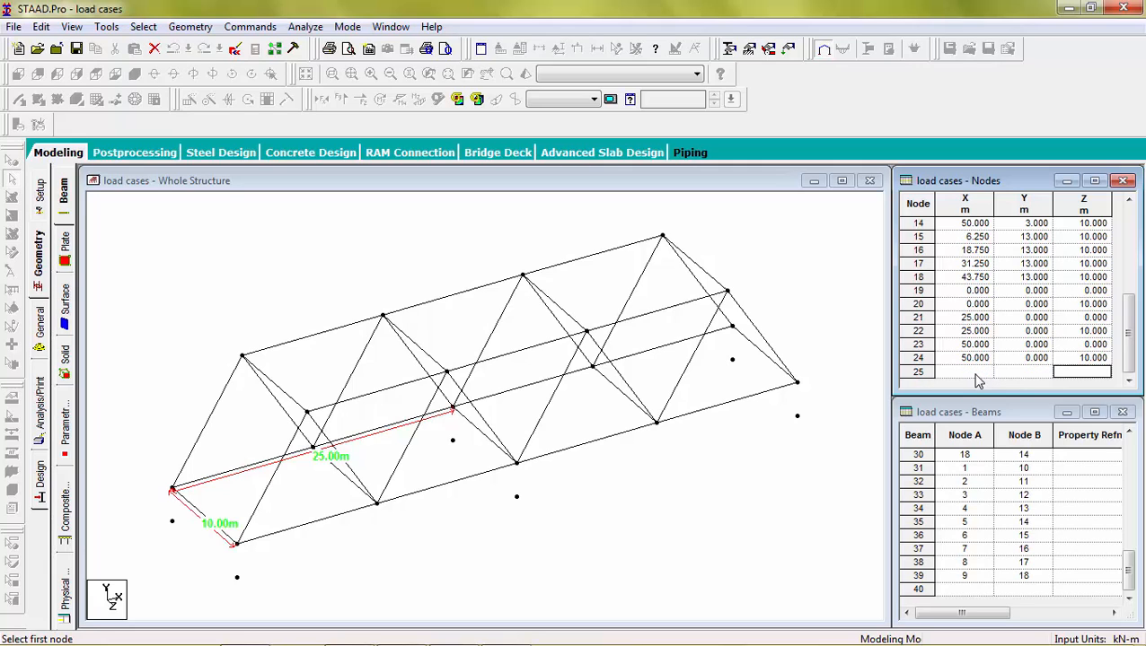
# Step: Draw vertical column members from ground nodes 19, 20 and 22 up to the lower chord nodes directly above them
pyautogui.click(656, 597)
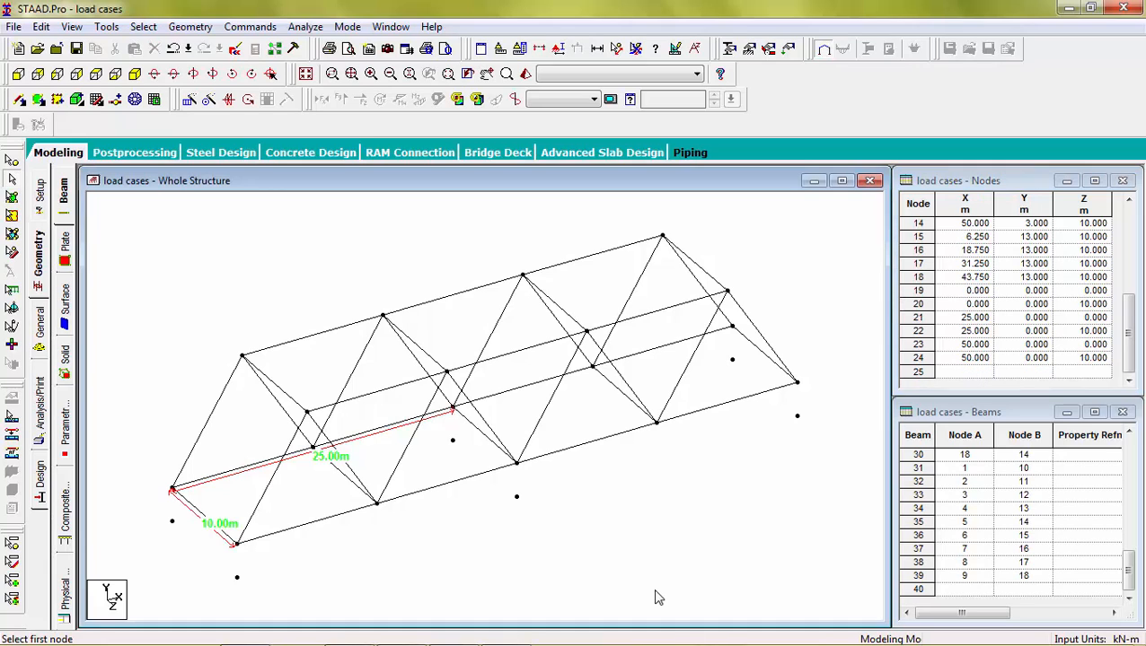
pyautogui.click(19, 101)
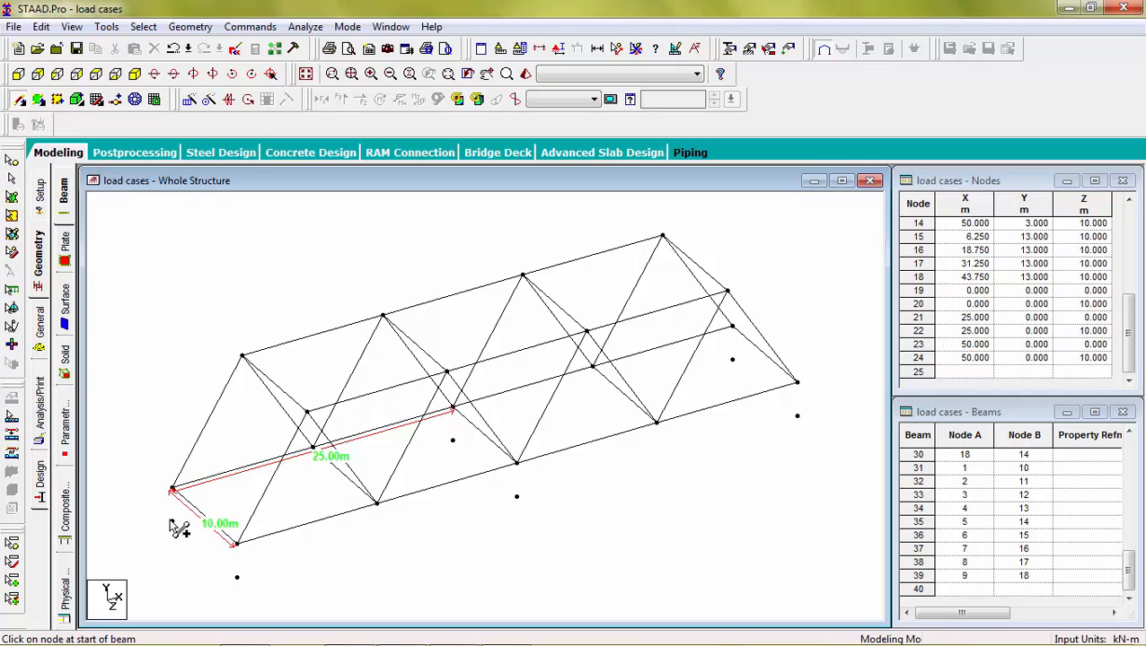
pyautogui.moveTo(172, 523); pyautogui.dragTo(173, 491)
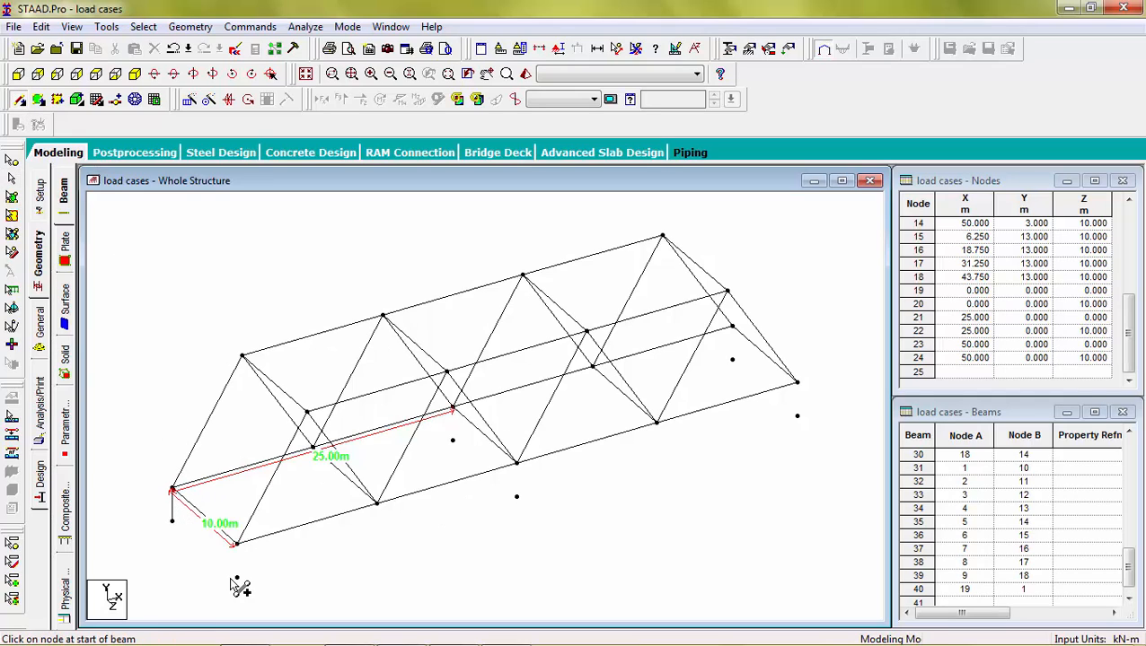
pyautogui.moveTo(236, 578); pyautogui.dragTo(236, 544)
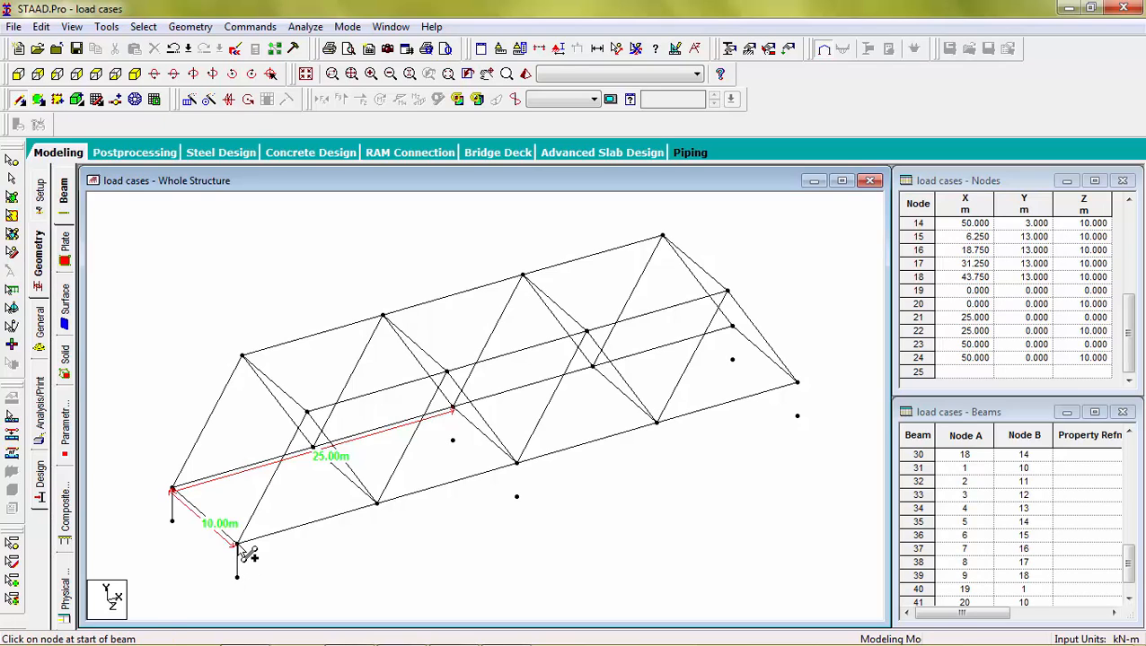
pyautogui.moveTo(516, 496); pyautogui.dragTo(517, 464)
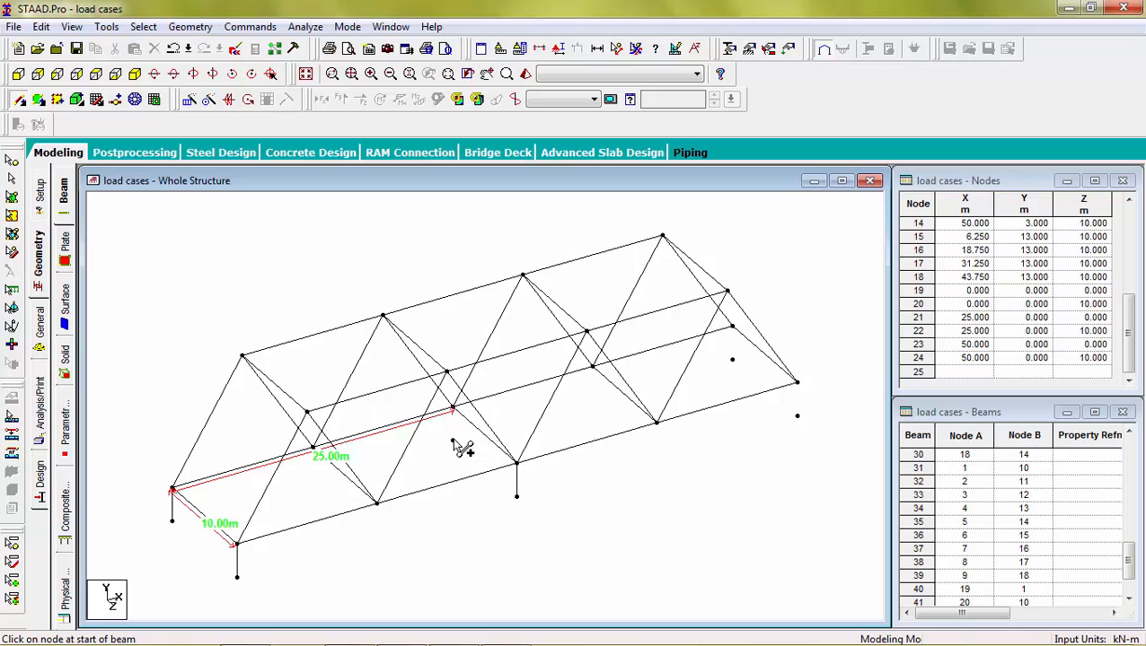
# Step: Draw column members from ground nodes 21, 23 and 24 up to the chord nodes above them, without adding extra nodes
pyautogui.moveTo(452, 441); pyautogui.dragTo(453, 409)
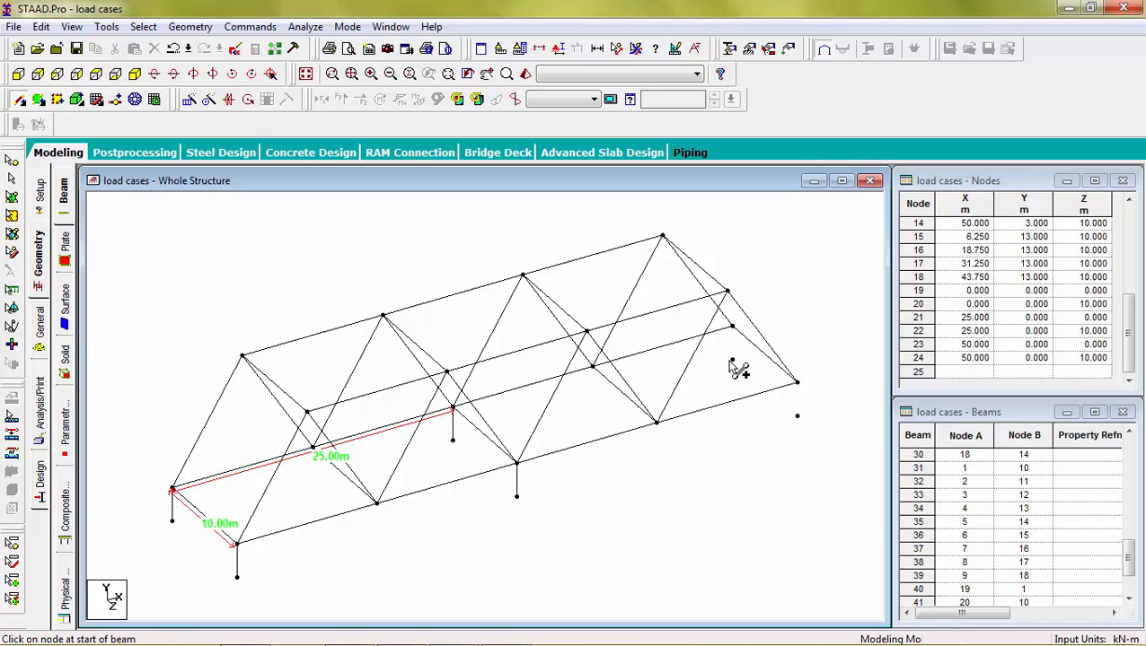
pyautogui.moveTo(732, 360); pyautogui.dragTo(731, 328)
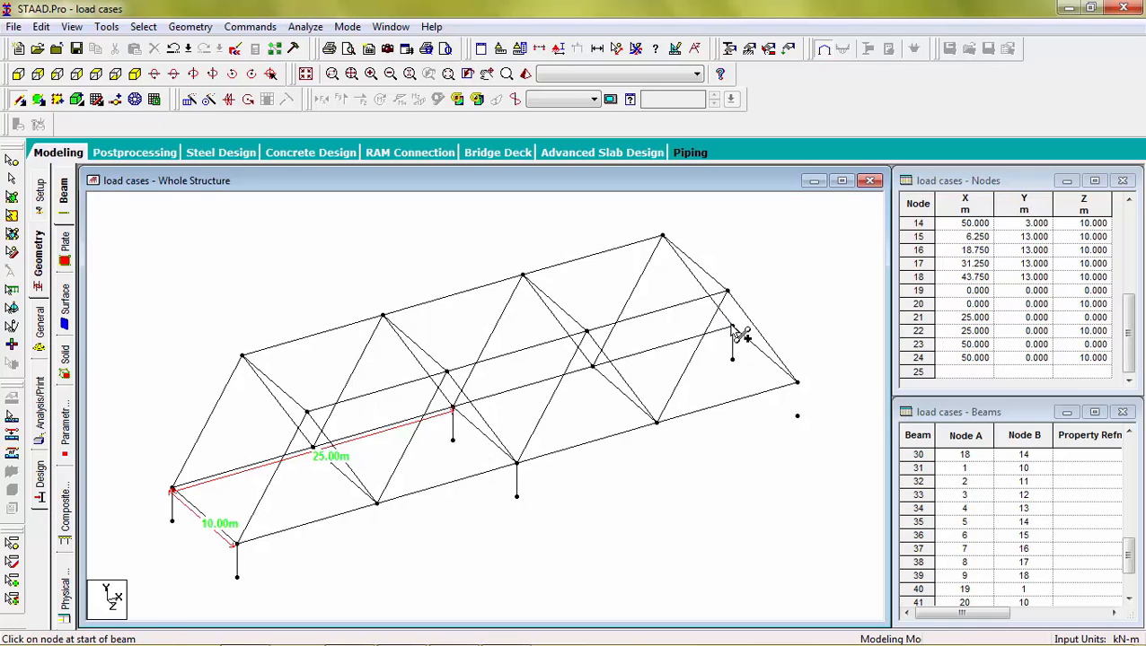
pyautogui.moveTo(800, 420); pyautogui.dragTo(799, 382)
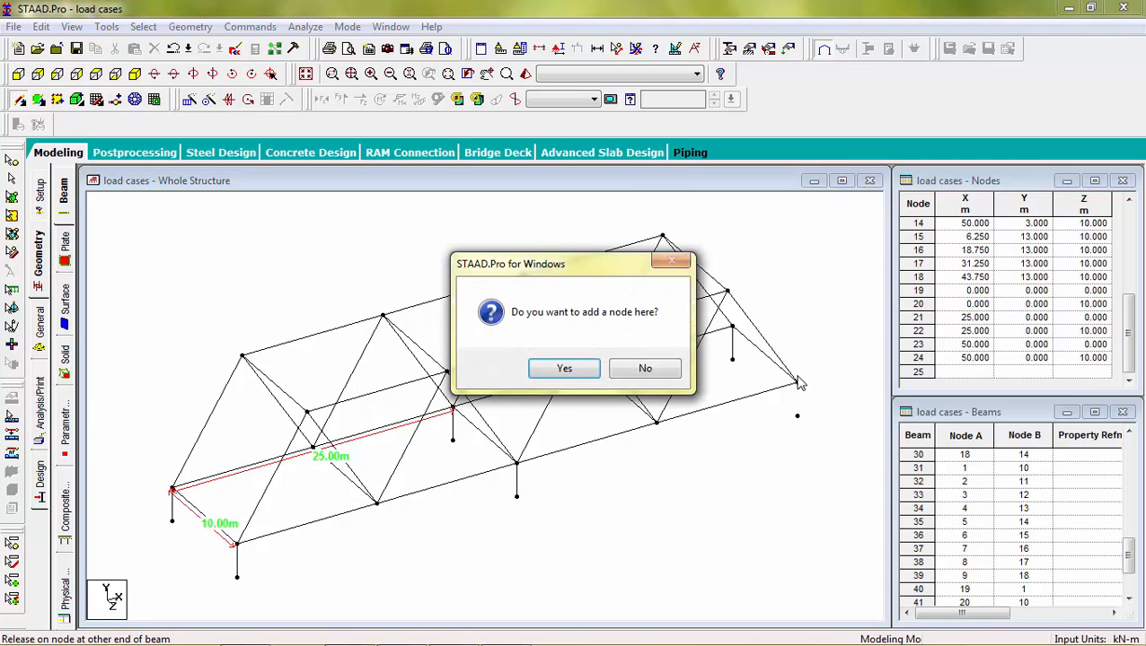
pyautogui.click(645, 373)
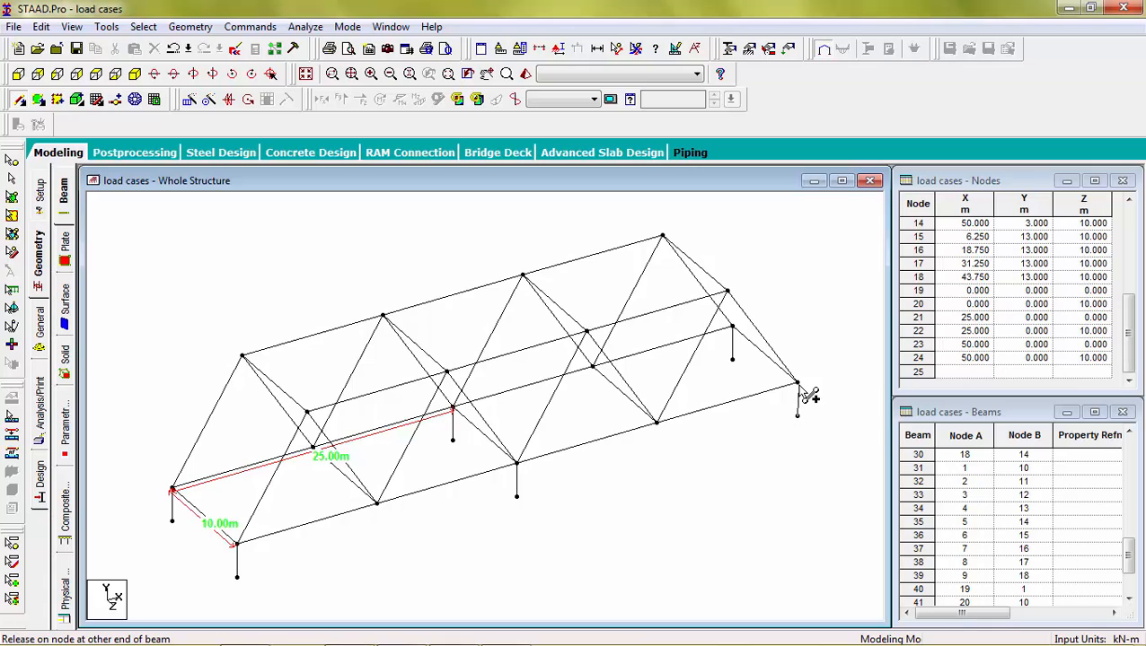
pyautogui.moveTo(799, 388); pyautogui.dragTo(797, 383)
pyautogui.press('Escape')
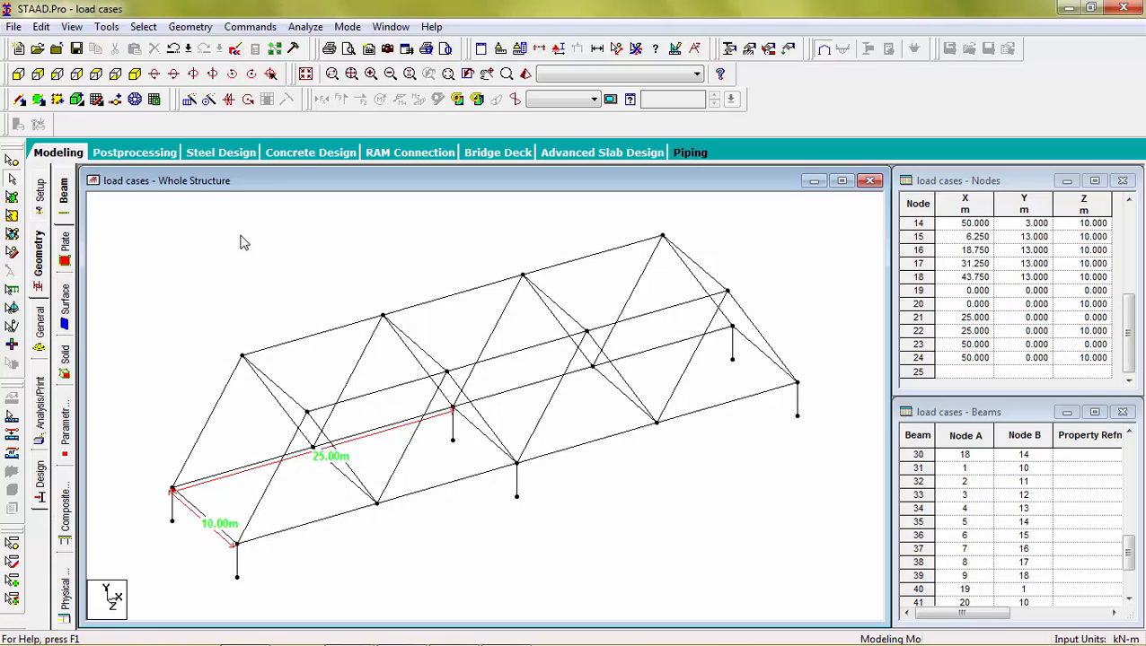
# Step: Save the modified structure and review the joint coordinates and member incidences in the STAAD command file
pyautogui.click(235, 49)
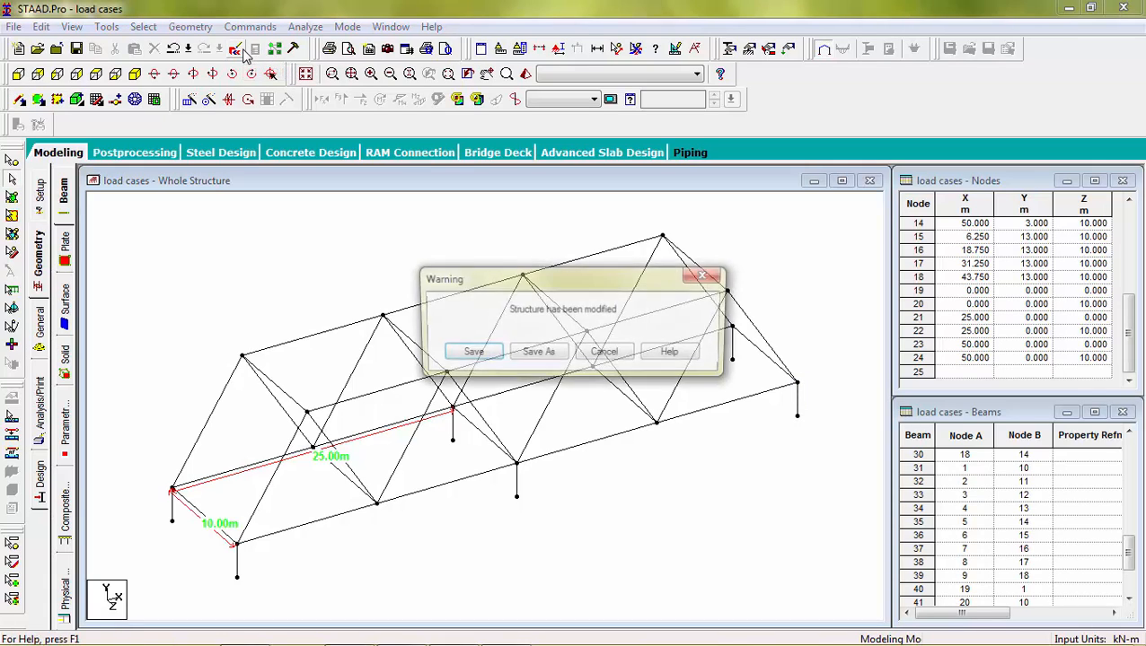
pyautogui.click(468, 353)
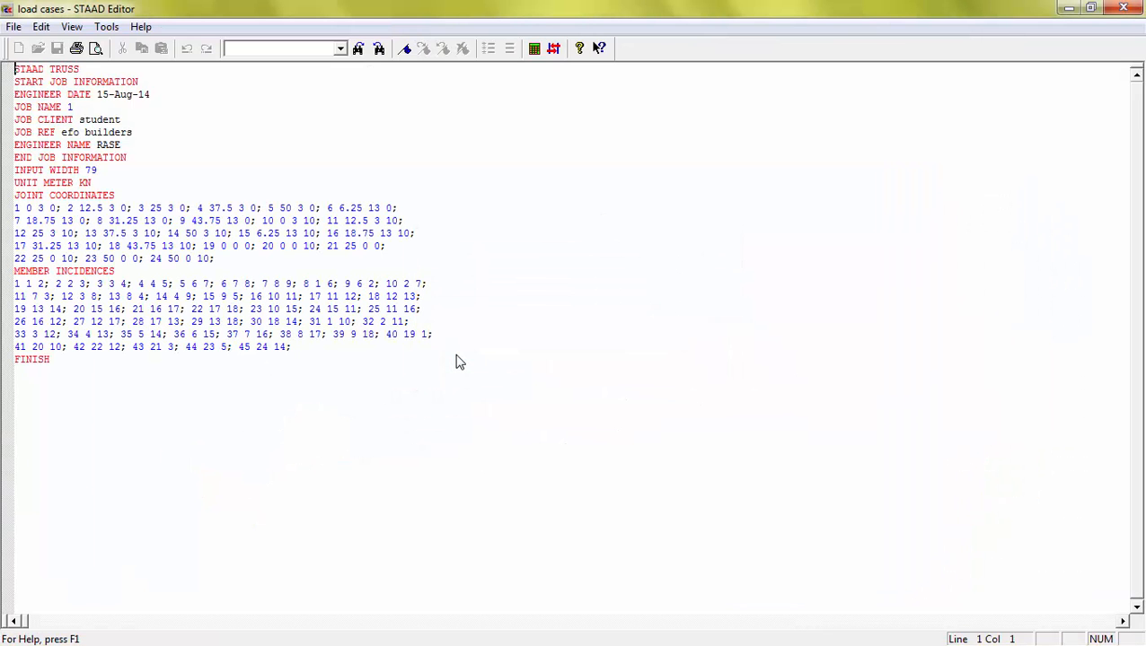
pyautogui.click(99, 71)
pyautogui.click(157, 95)
pyautogui.click(1123, 8)
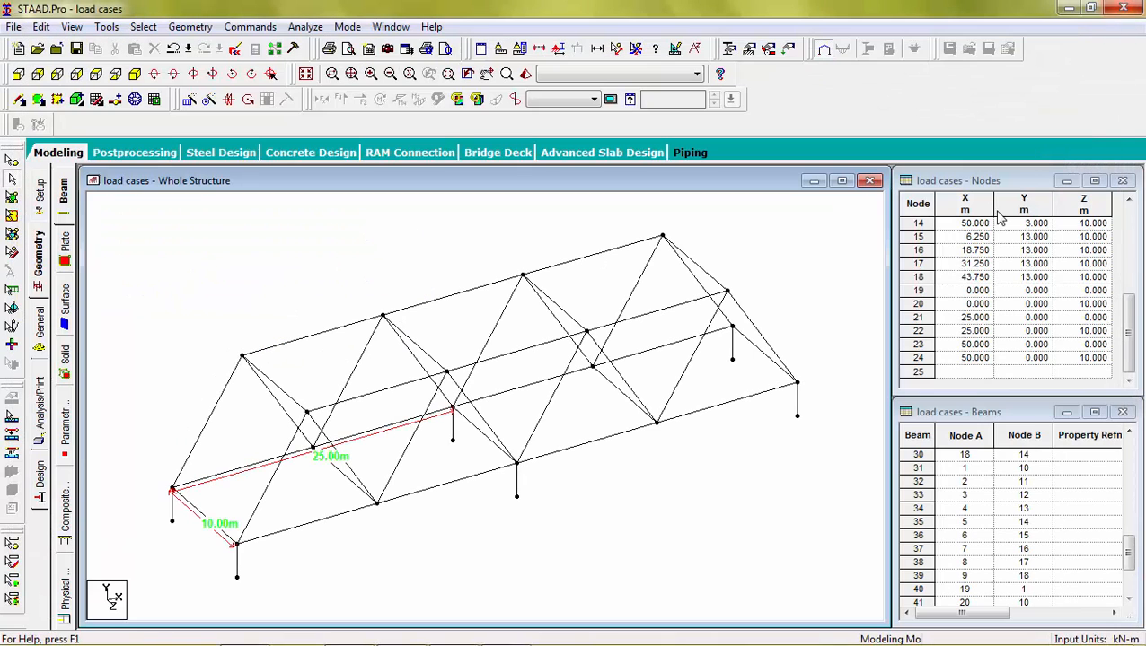
# Step: Add the Indian I-shape section I80012B50016 with steel material to the structure's section property list
pyautogui.click(44, 331)
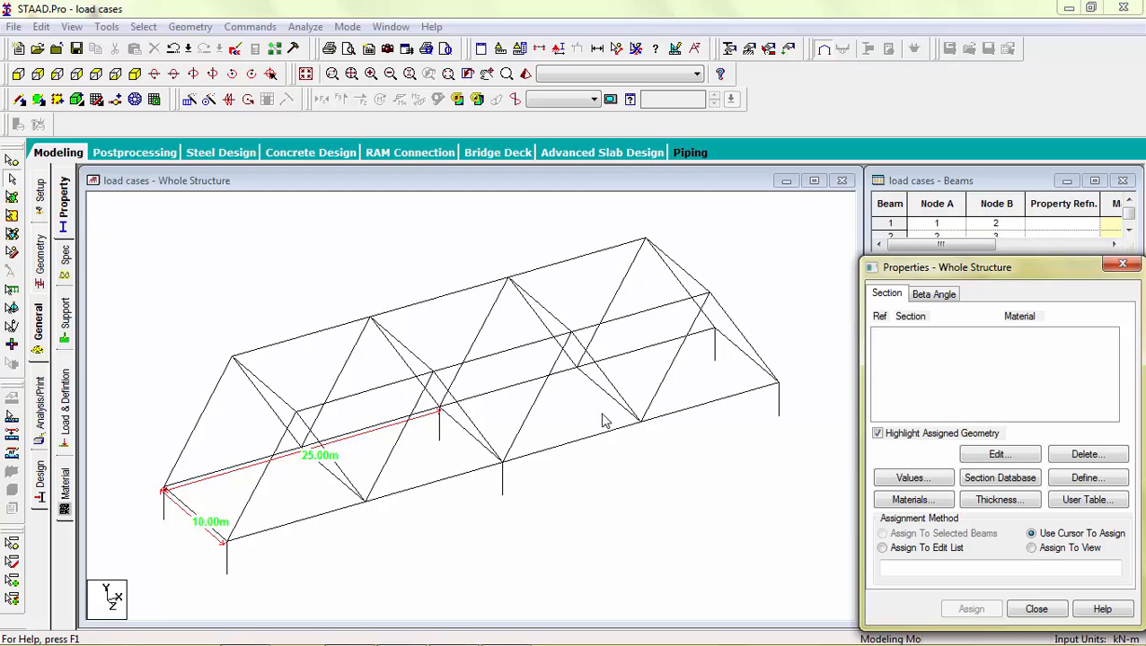
pyautogui.click(1018, 486)
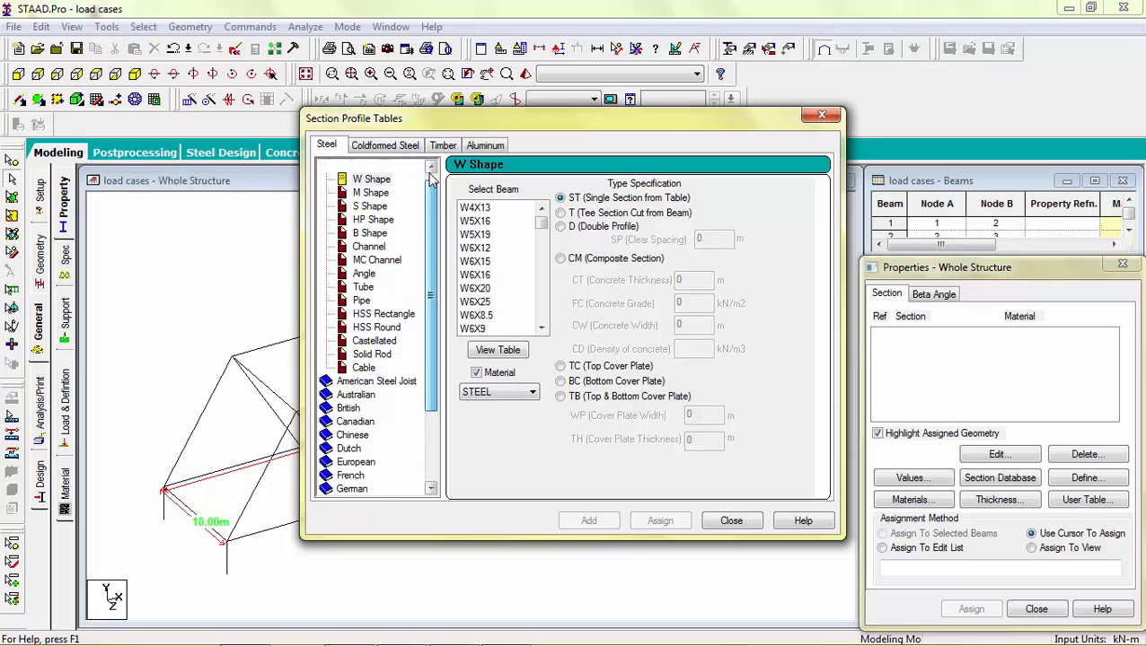
pyautogui.click(352, 167)
pyautogui.doubleClick(350, 168)
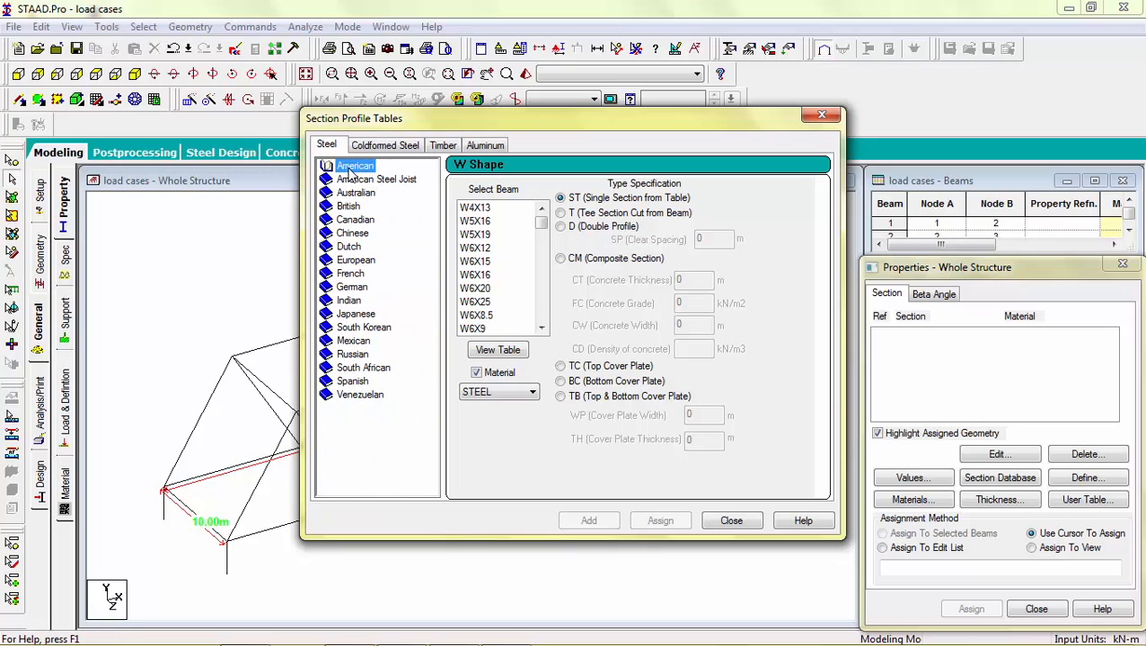
pyautogui.doubleClick(349, 302)
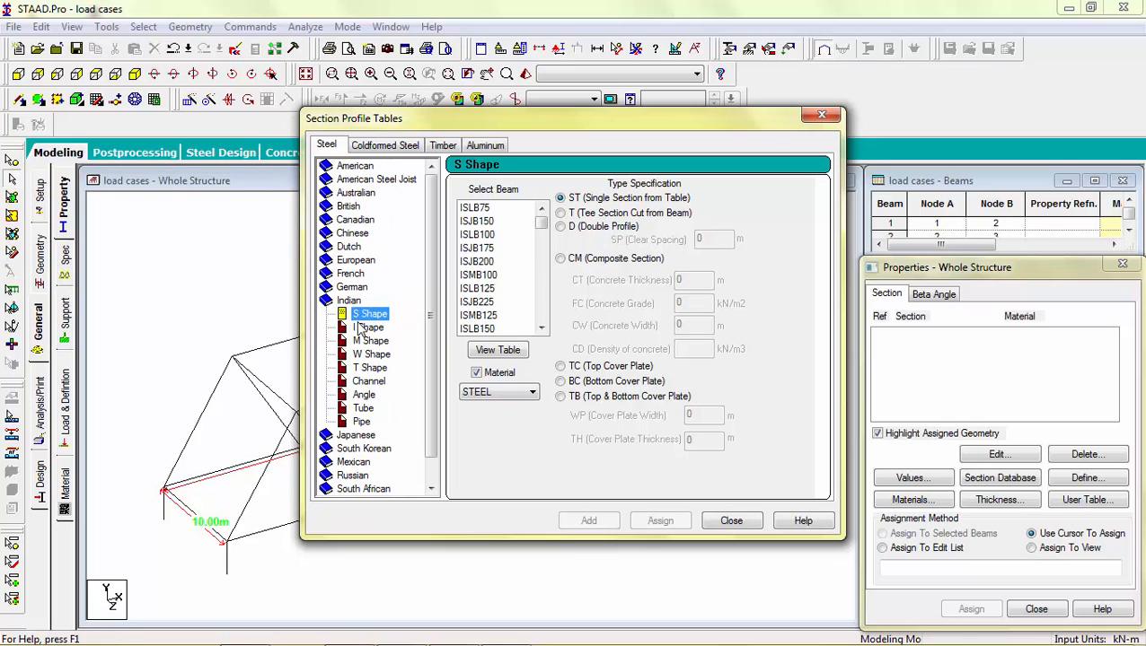
pyautogui.click(366, 328)
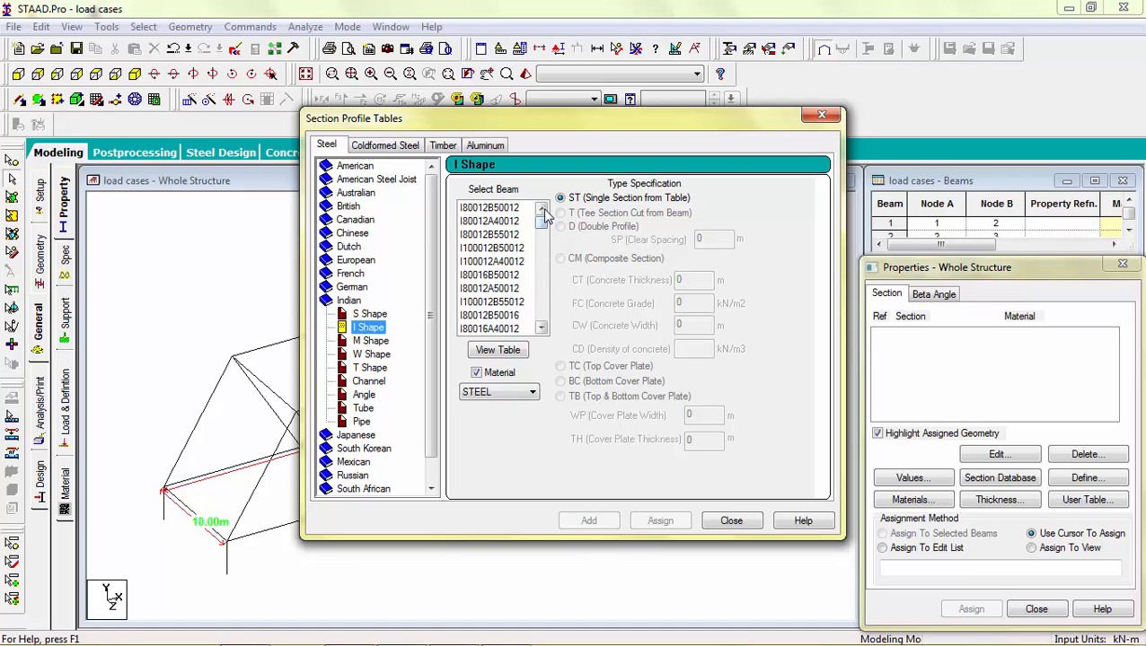
pyautogui.scroll(-2, 542, 225)
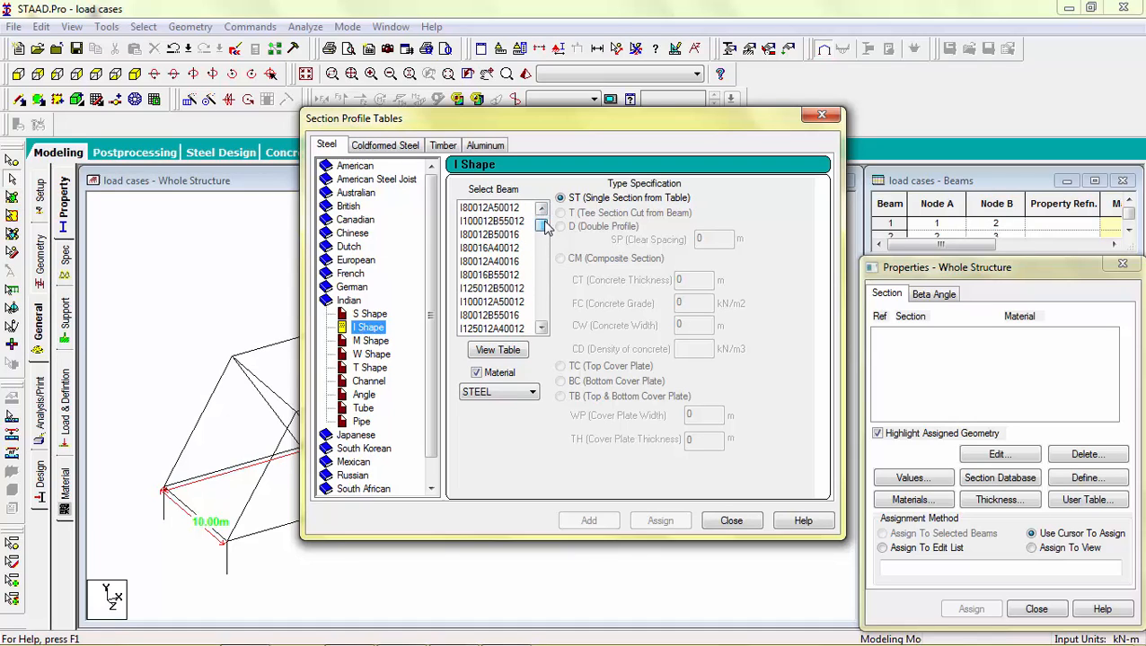
pyautogui.click(516, 352)
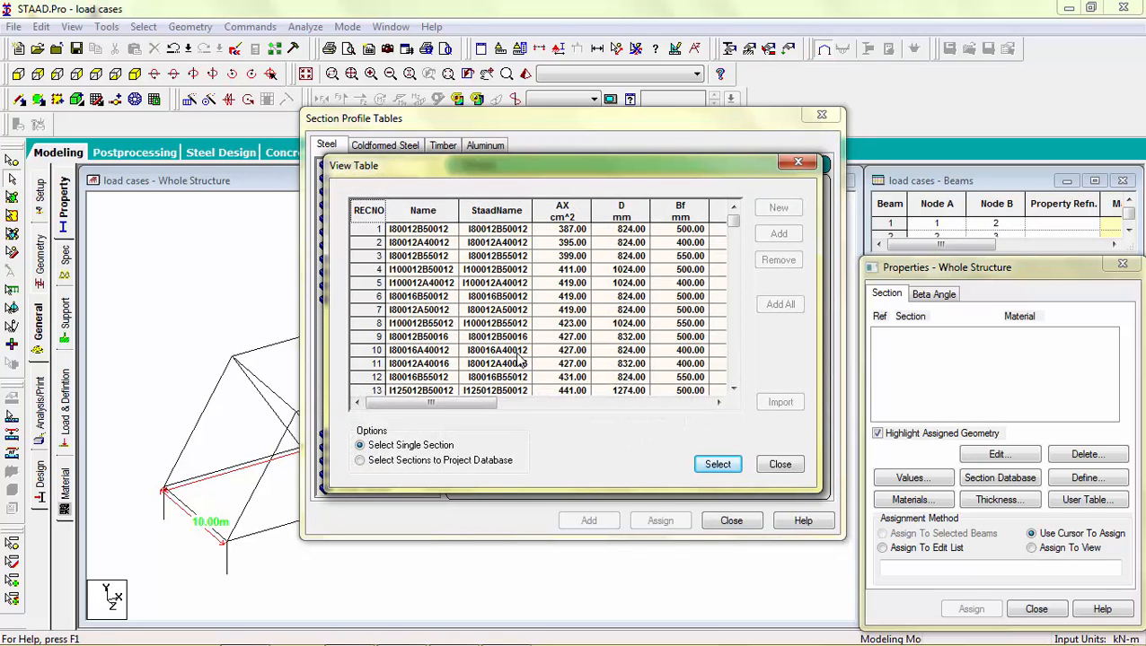
pyautogui.moveTo(482, 404); pyautogui.dragTo(501, 405)
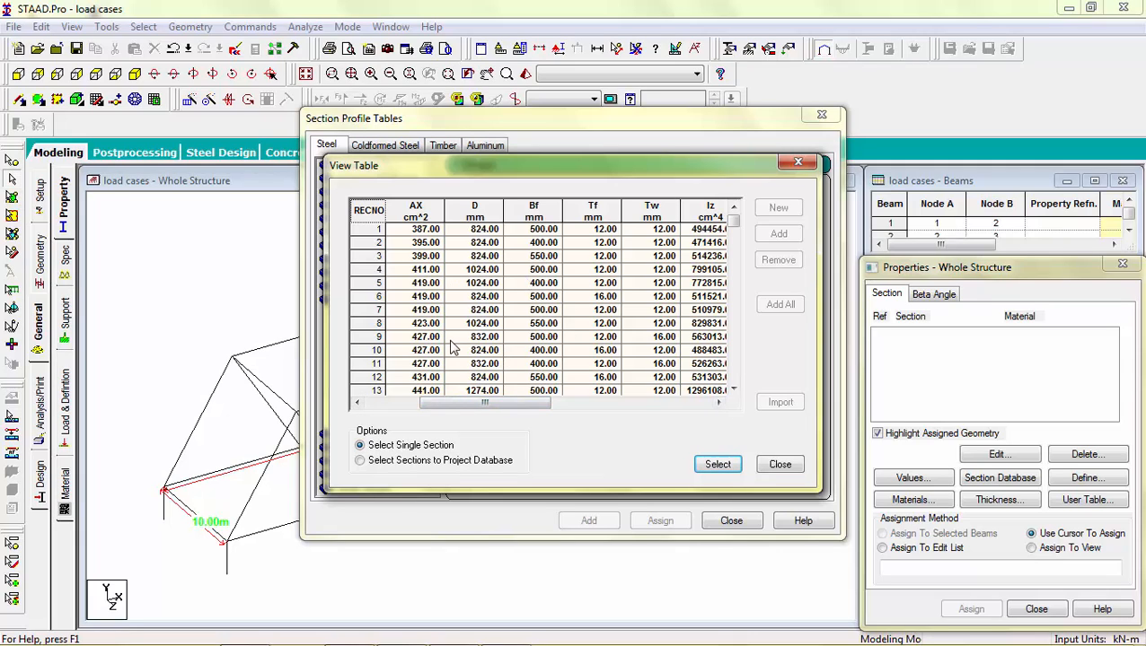
pyautogui.click(421, 335)
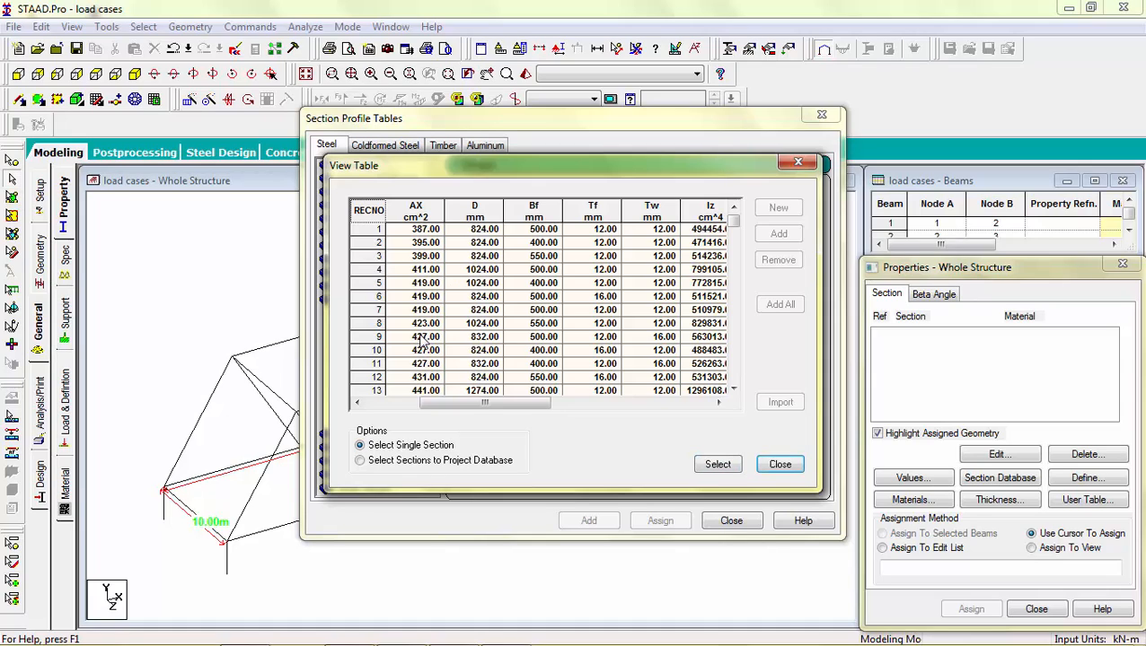
pyautogui.click(375, 337)
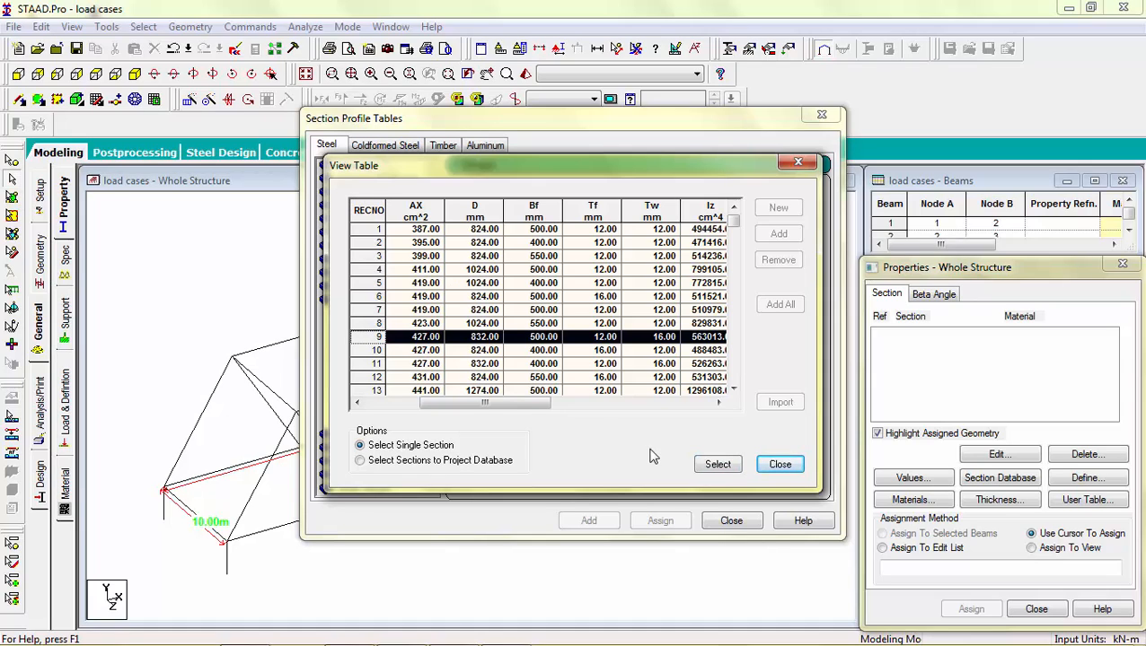
pyautogui.click(718, 465)
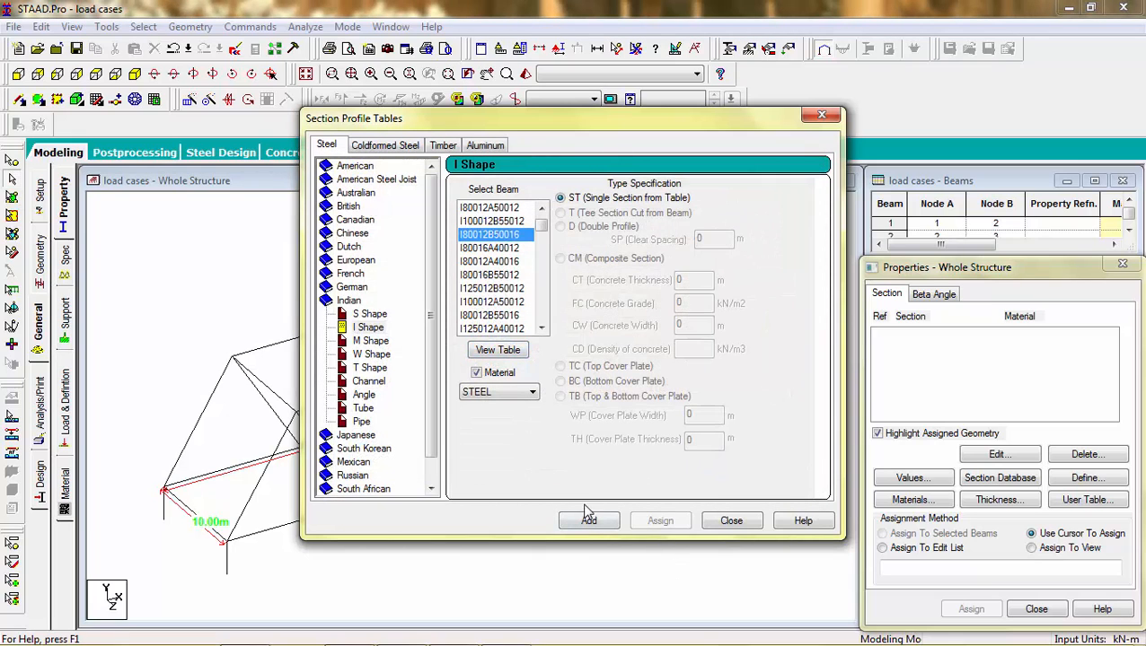
pyautogui.click(588, 519)
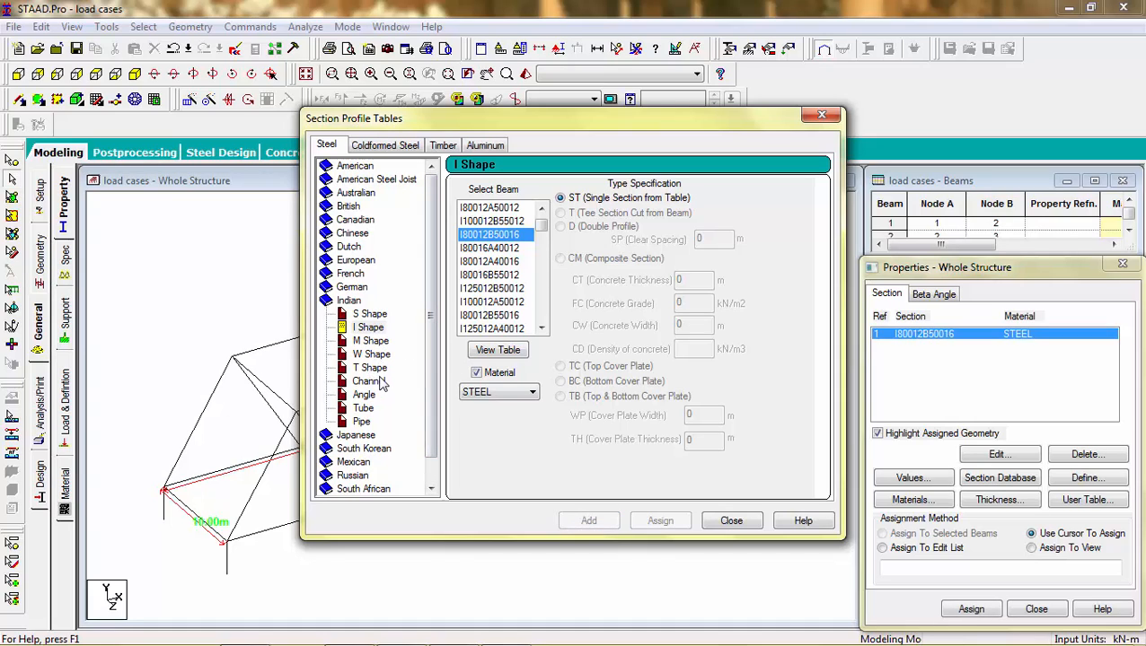
# Step: Add the Indian angle section ISA110X110X8 with steel material to the section property list
pyautogui.click(367, 400)
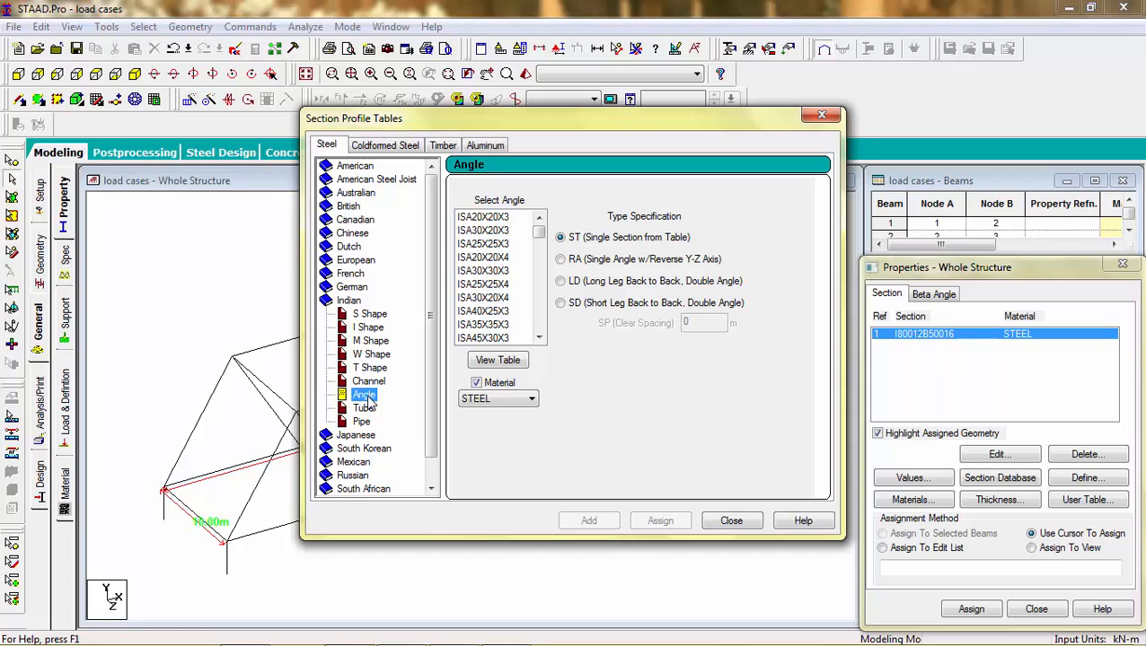
pyautogui.moveTo(539, 231); pyautogui.dragTo(548, 279)
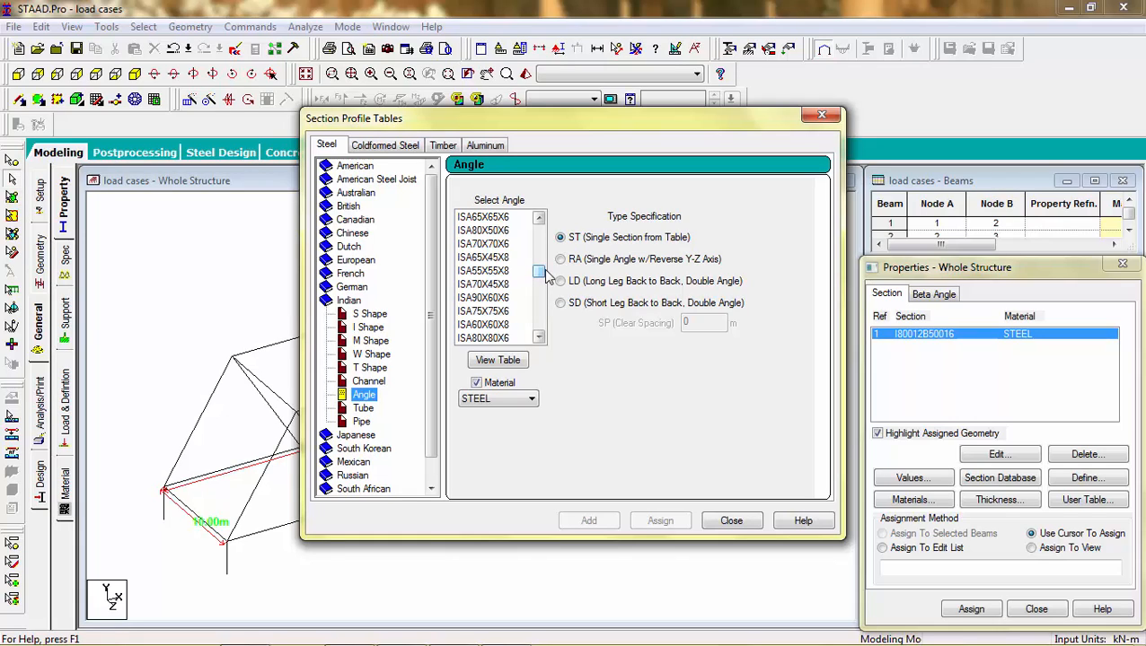
pyautogui.moveTo(547, 278); pyautogui.dragTo(540, 298)
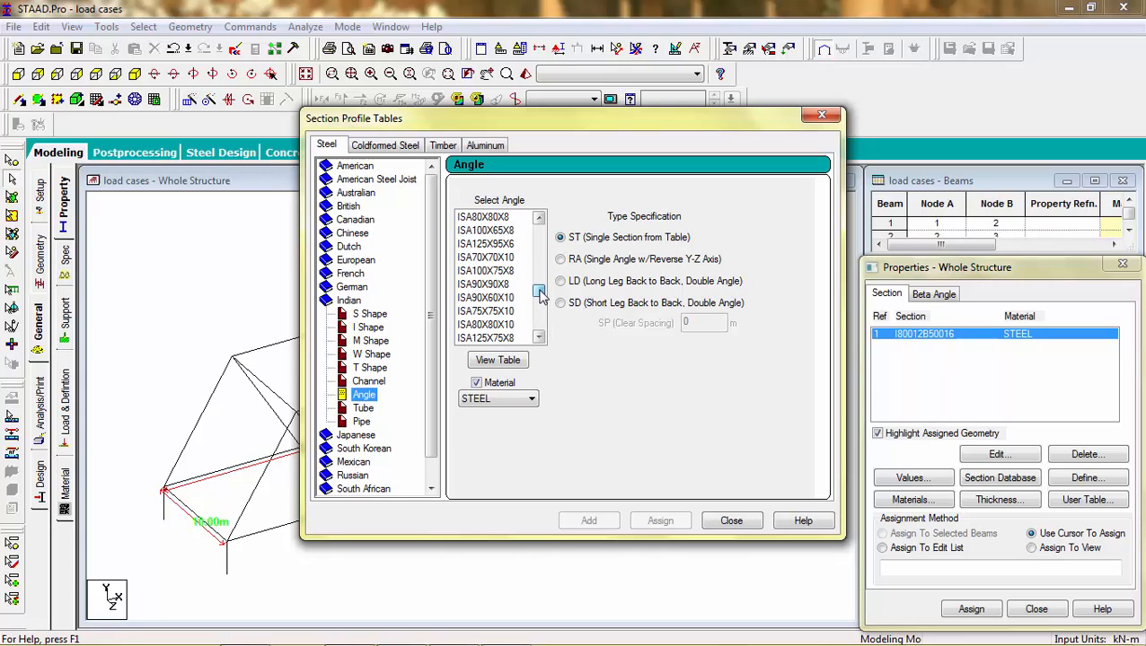
pyautogui.click(517, 272)
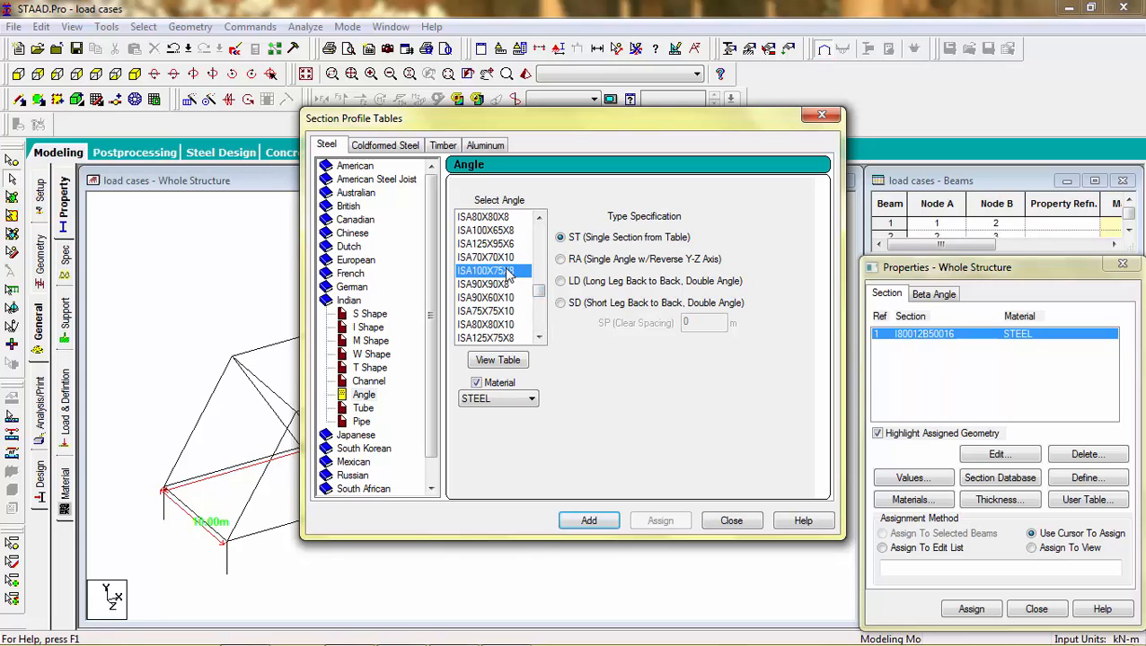
pyautogui.click(498, 360)
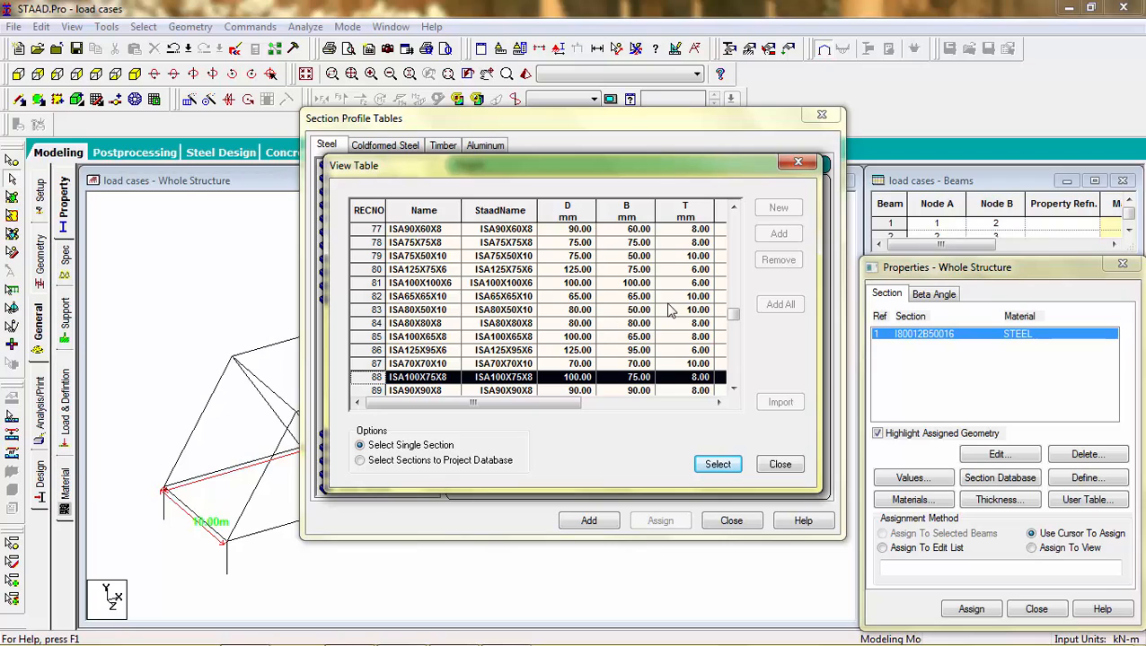
pyautogui.moveTo(738, 314); pyautogui.dragTo(734, 331)
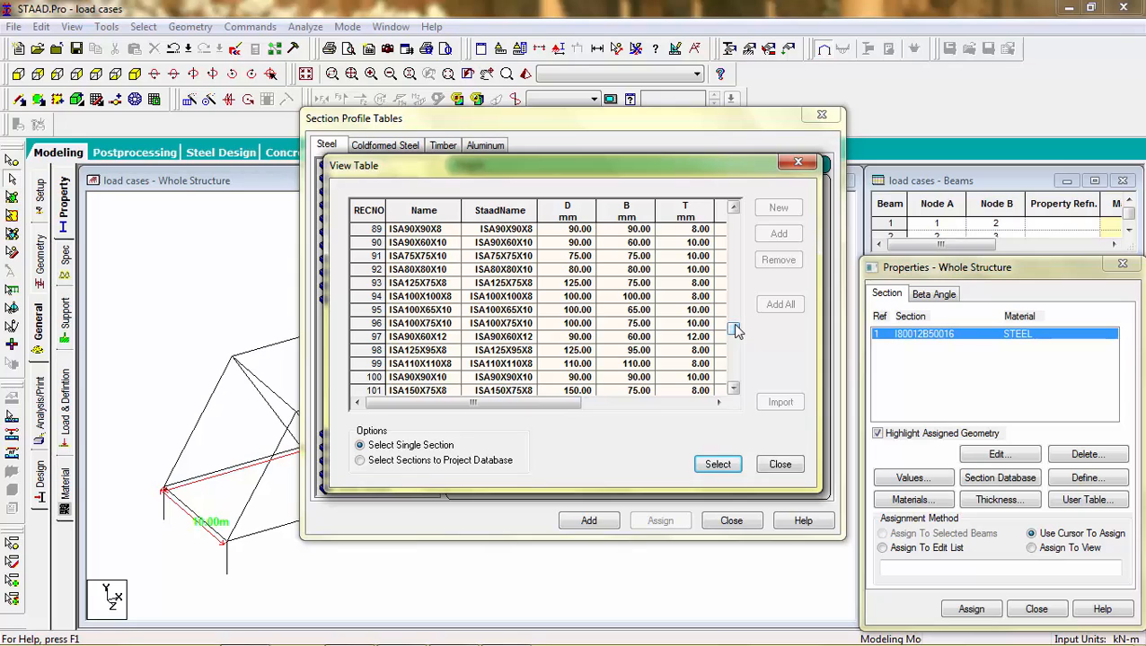
pyautogui.click(451, 371)
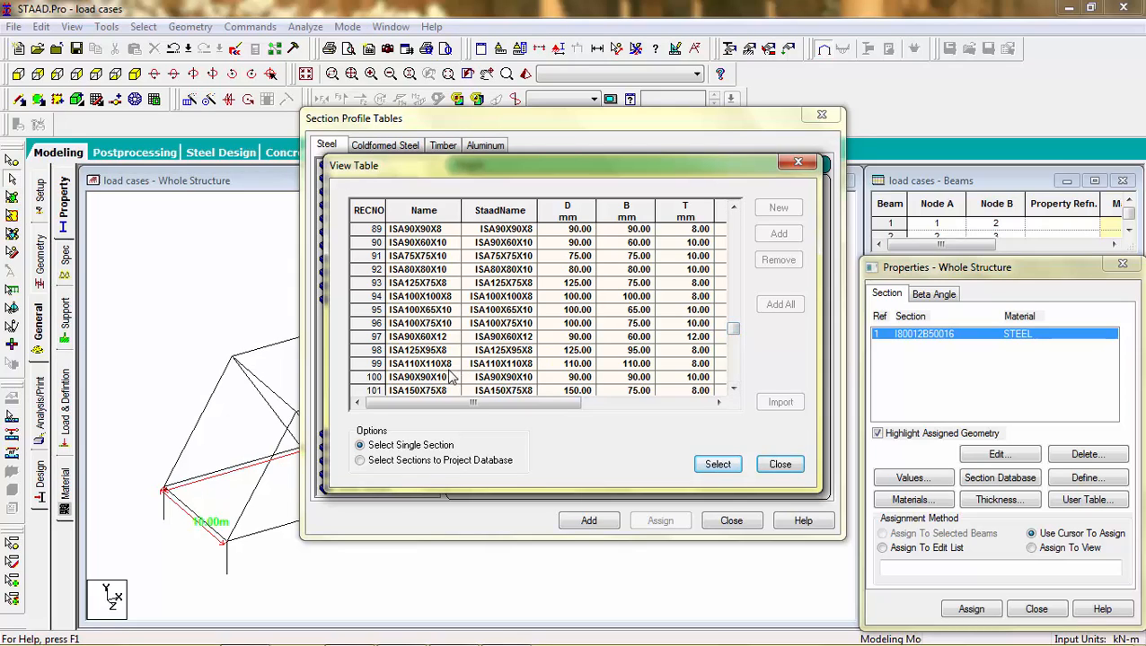
pyautogui.click(371, 363)
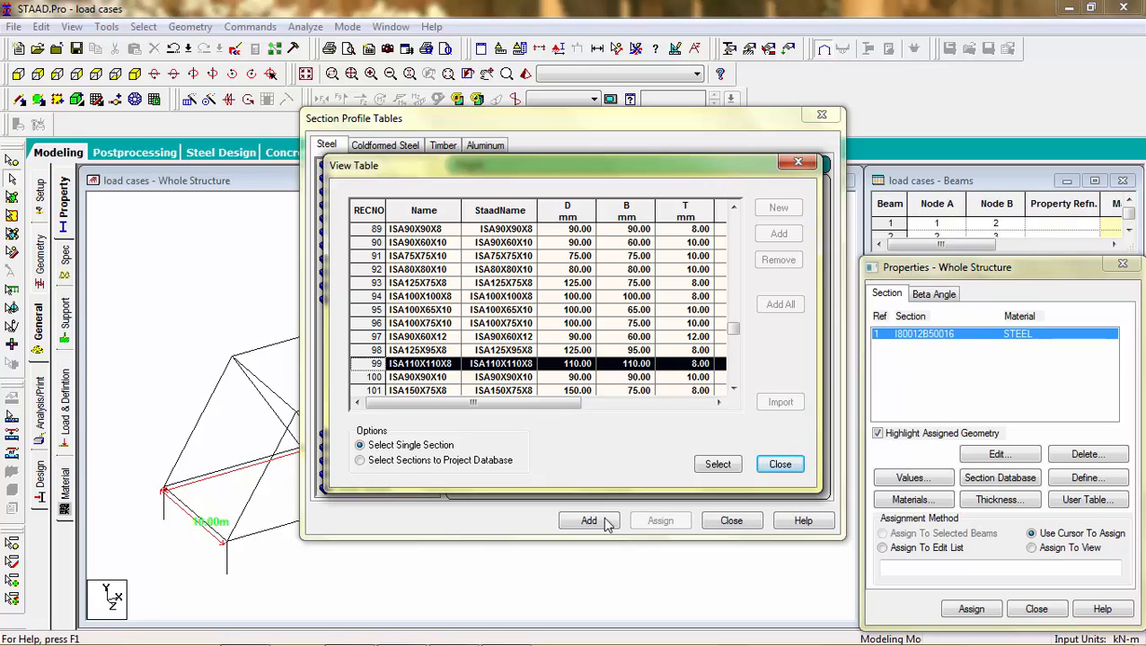
pyautogui.click(717, 464)
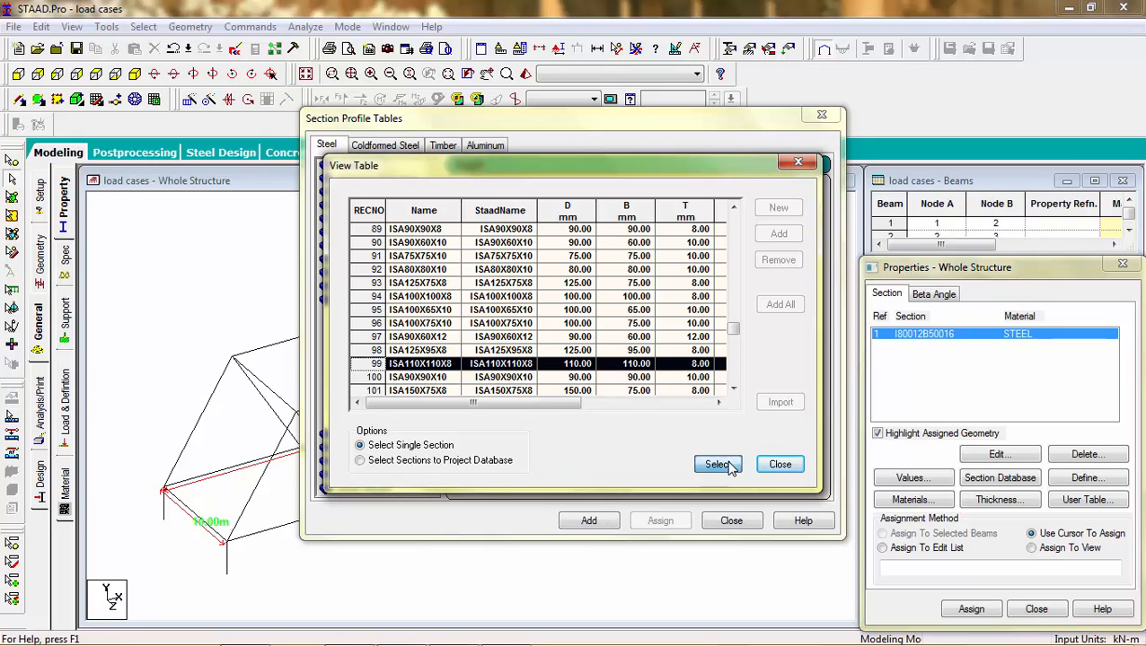
pyautogui.click(589, 524)
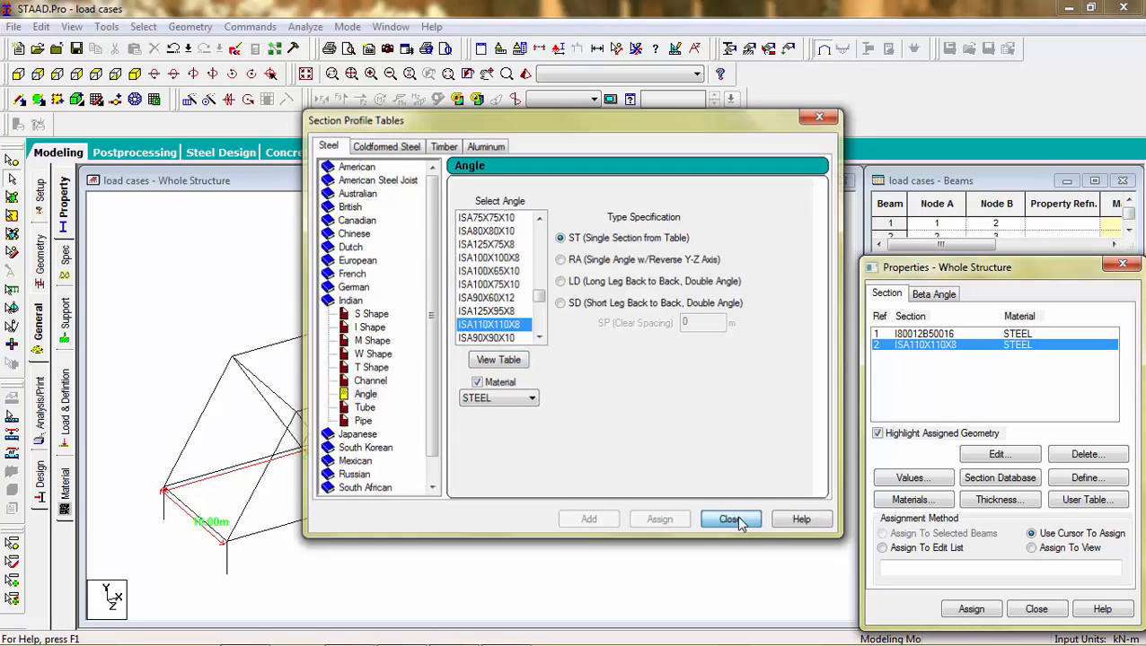
# Step: Assign the I80012B50016 section to the bottom chord members, working in the front view
pyautogui.click(734, 522)
pyautogui.click(943, 334)
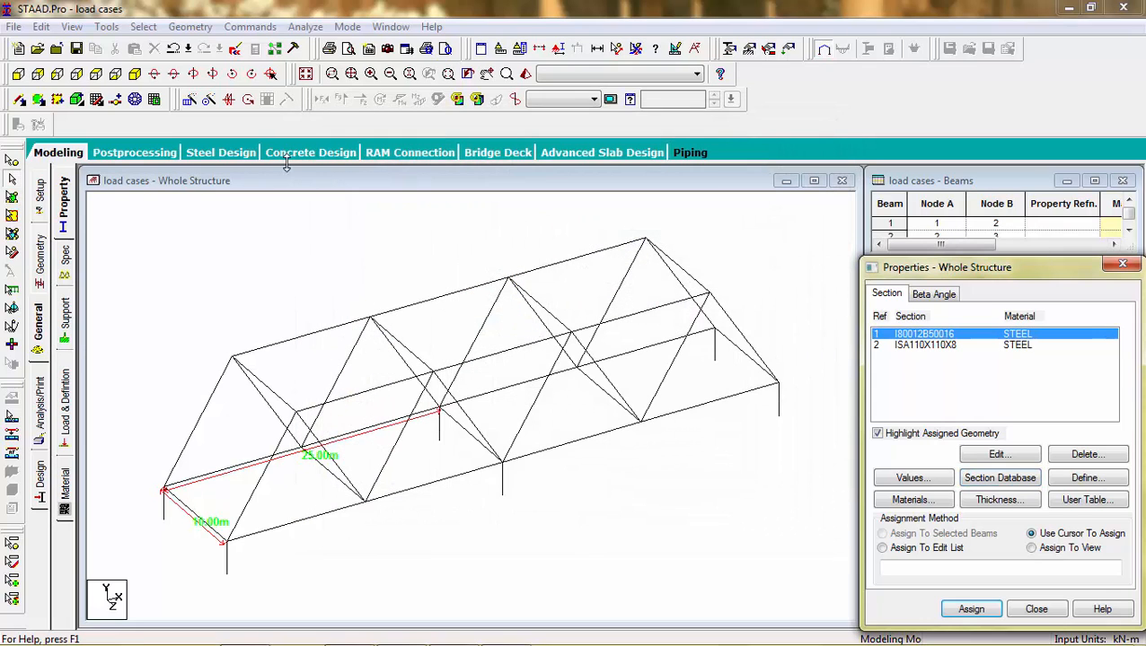
pyautogui.click(18, 74)
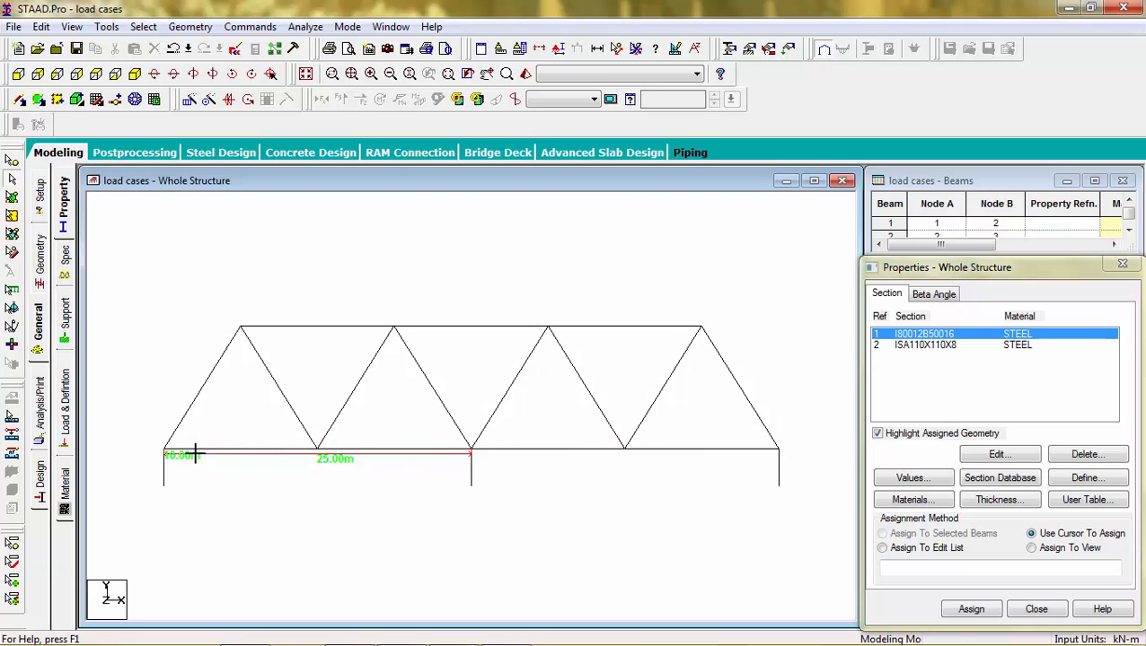
pyautogui.click(158, 455)
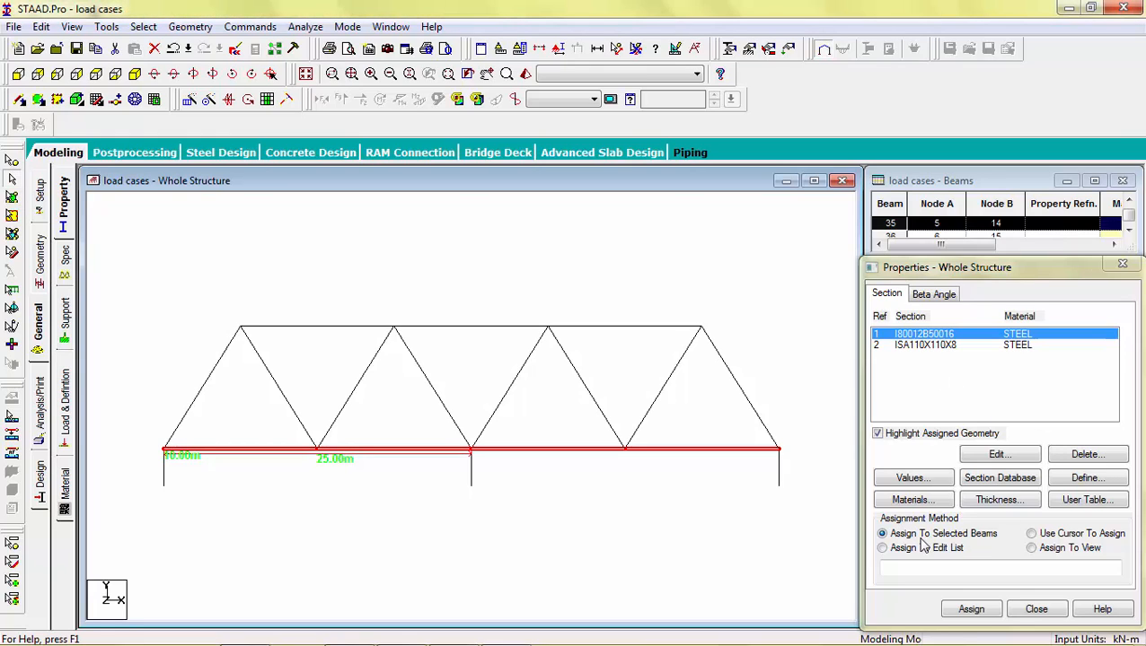
pyautogui.click(962, 610)
pyautogui.click(1006, 499)
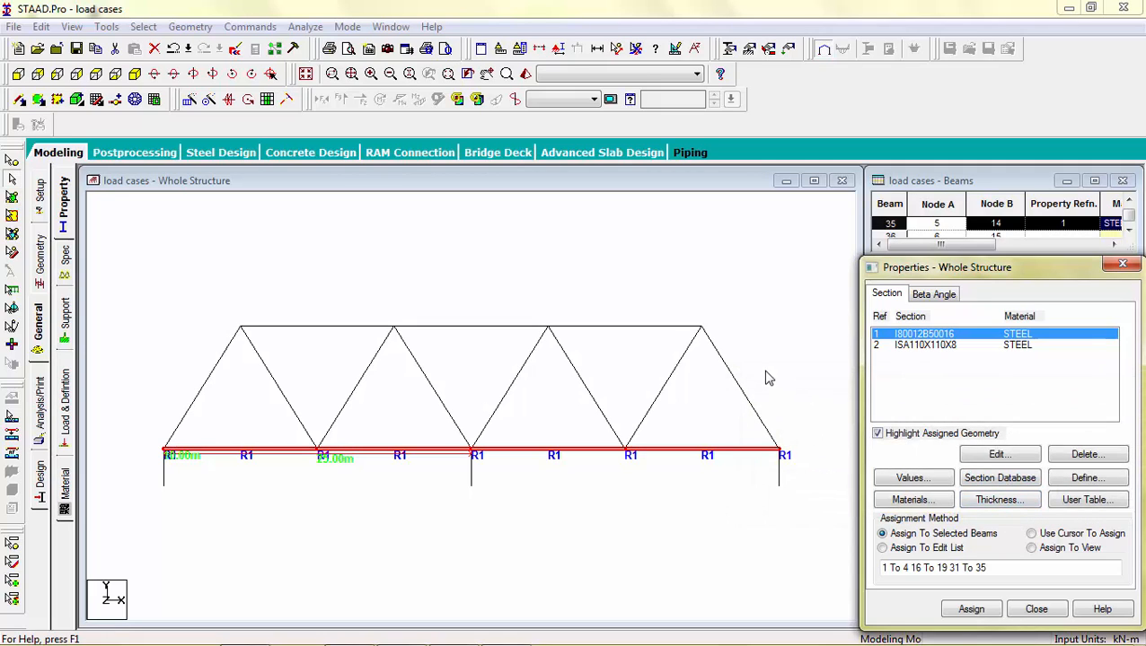
# Step: Assign the ISA110X110X8 angle section to all diagonal members and the top chord members
pyautogui.click(914, 347)
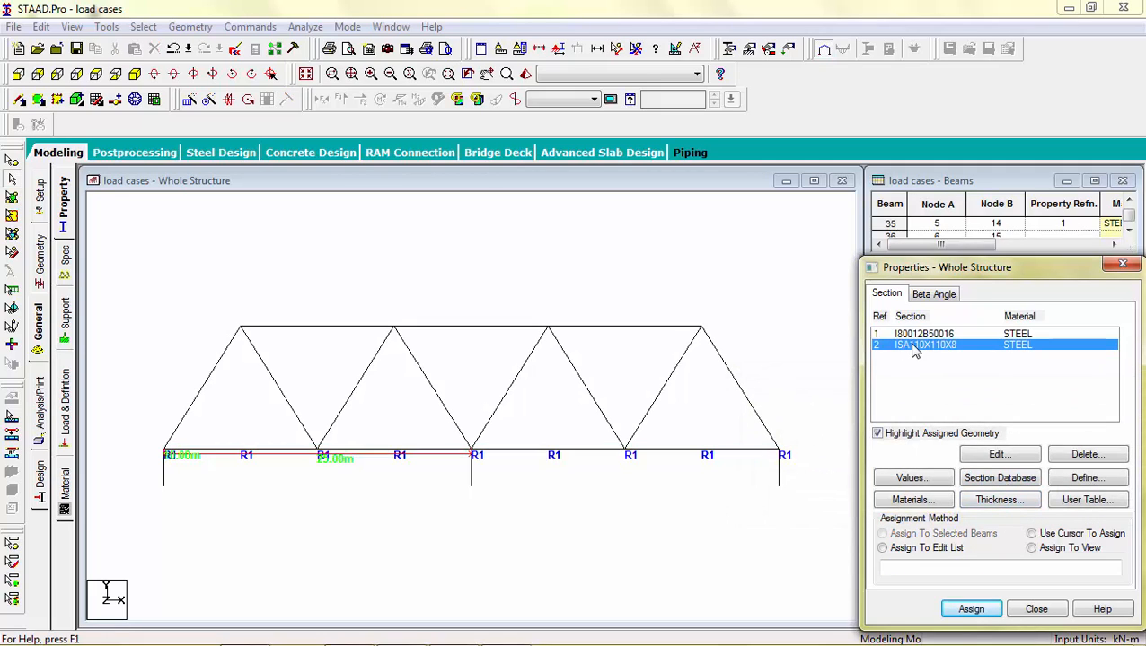
pyautogui.moveTo(762, 303); pyautogui.dragTo(179, 396)
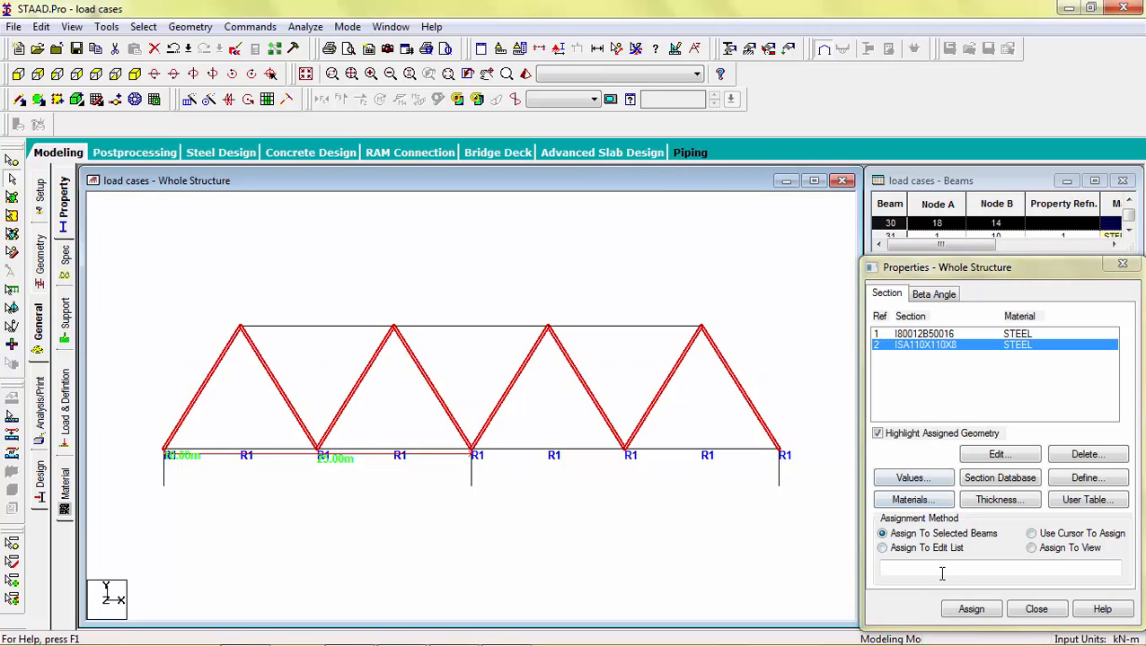
pyautogui.click(971, 609)
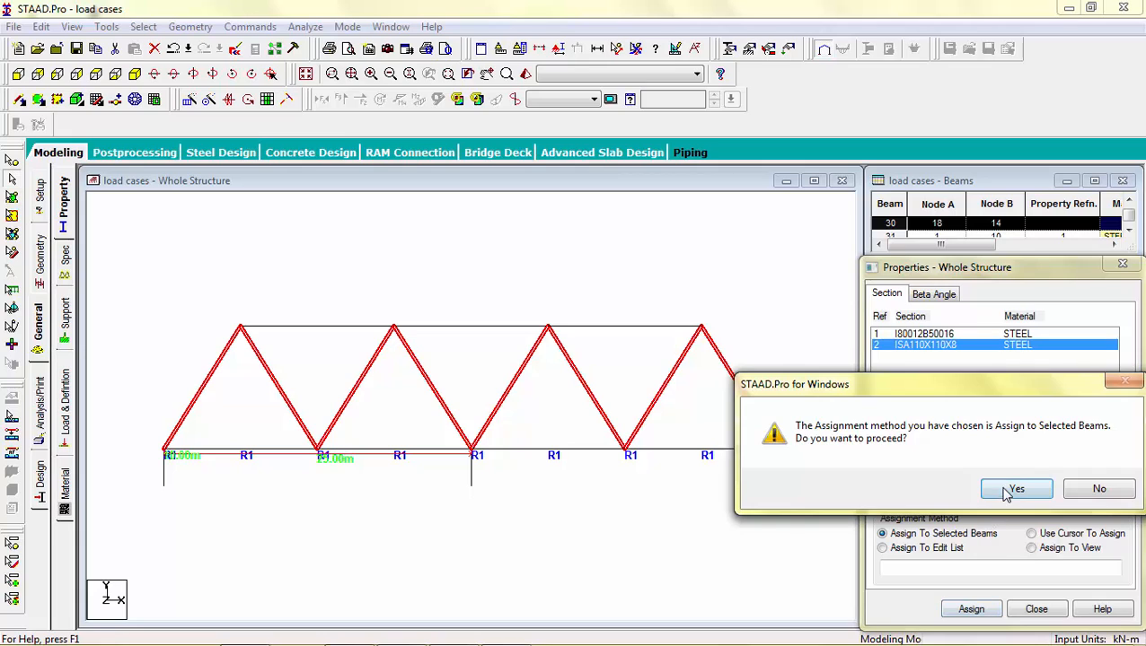
pyautogui.click(938, 487)
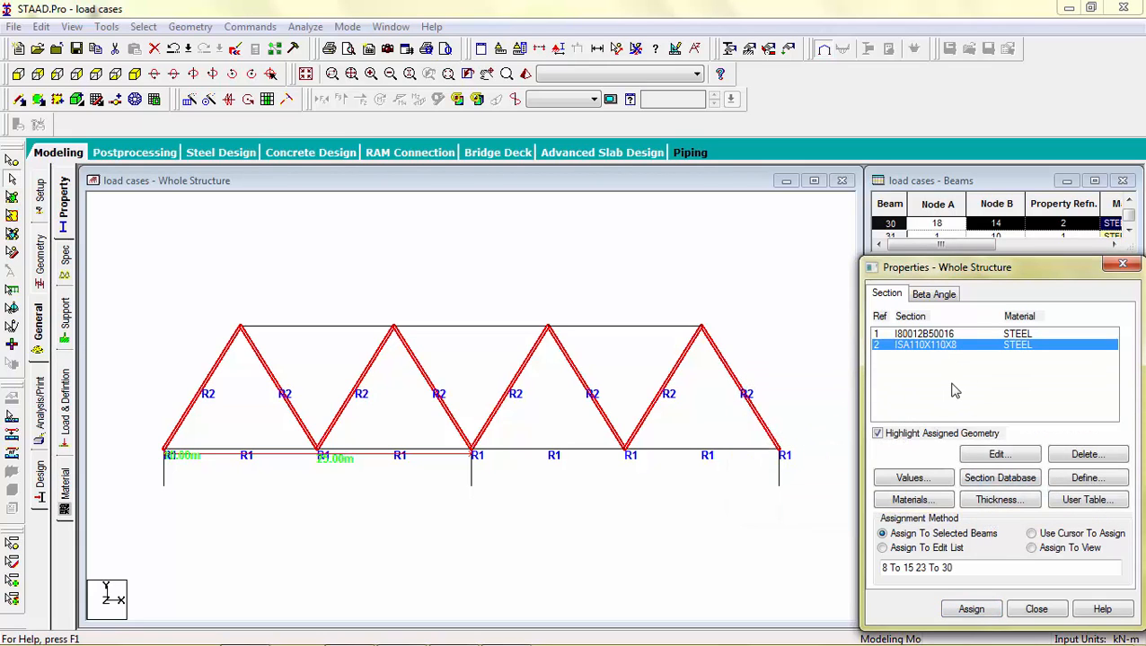
pyautogui.moveTo(720, 308); pyautogui.dragTo(181, 331)
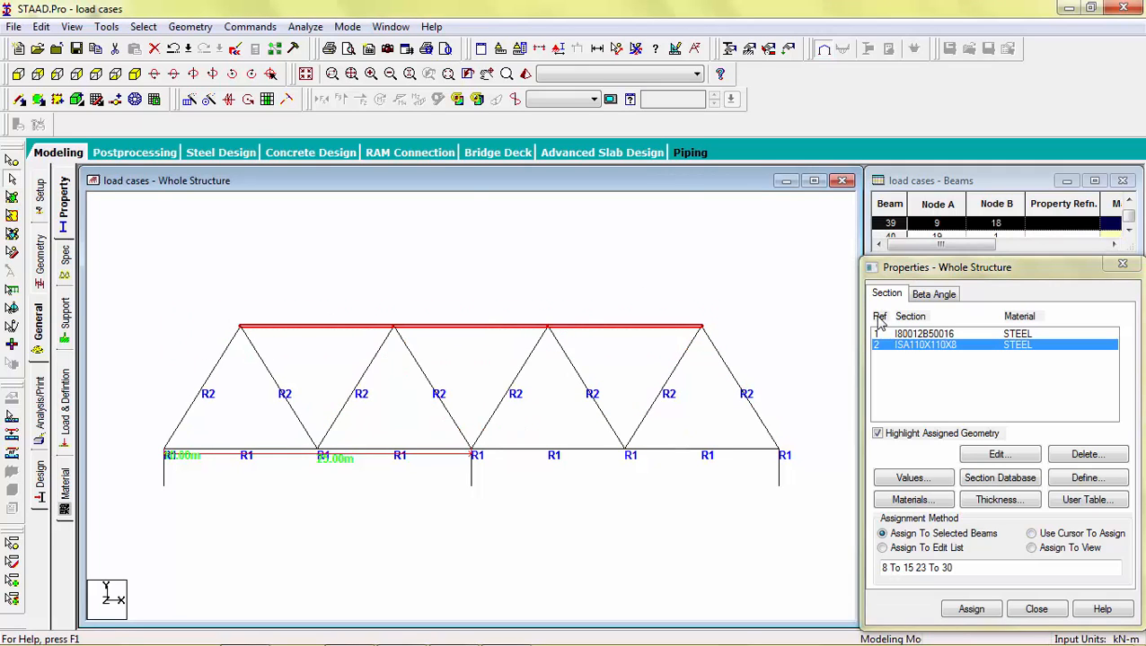
pyautogui.click(968, 610)
pyautogui.click(953, 489)
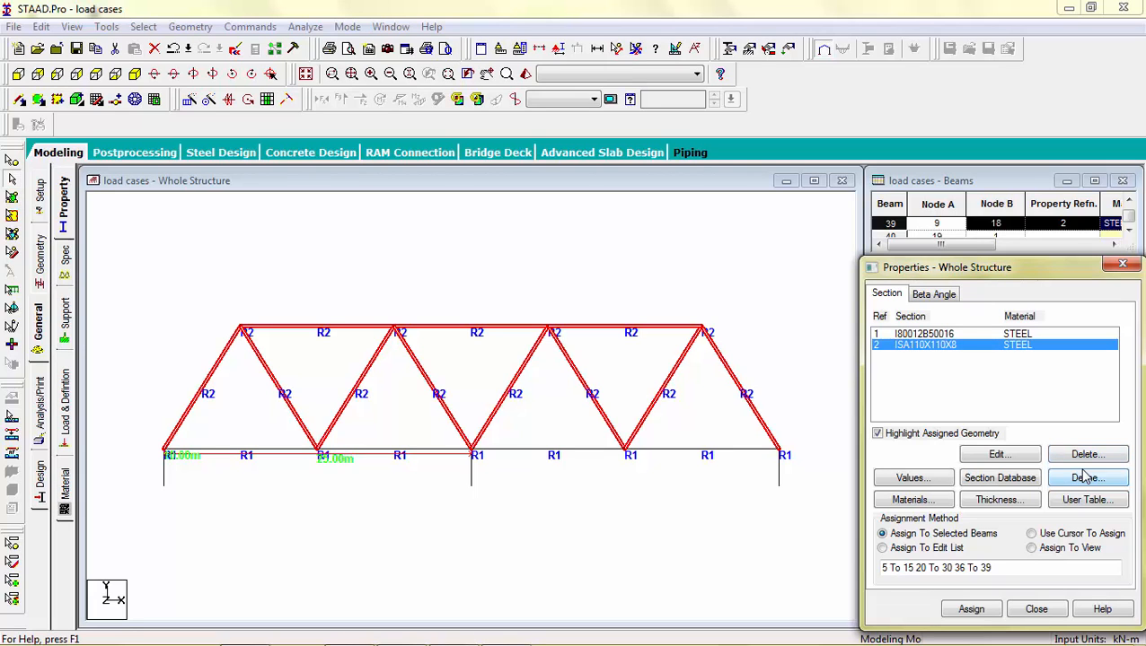
# Step: Add the Indian I-shape section I100012B50020 with steel material to the section property list
pyautogui.click(1035, 483)
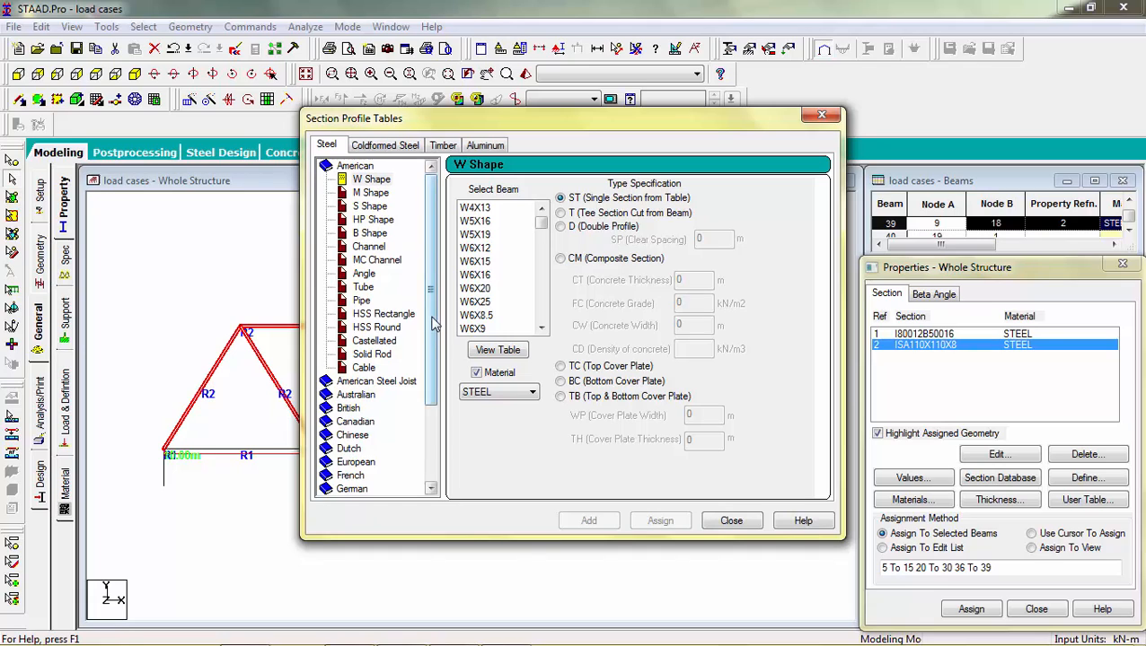
pyautogui.scroll(-3, 431, 341)
pyautogui.doubleClick(349, 395)
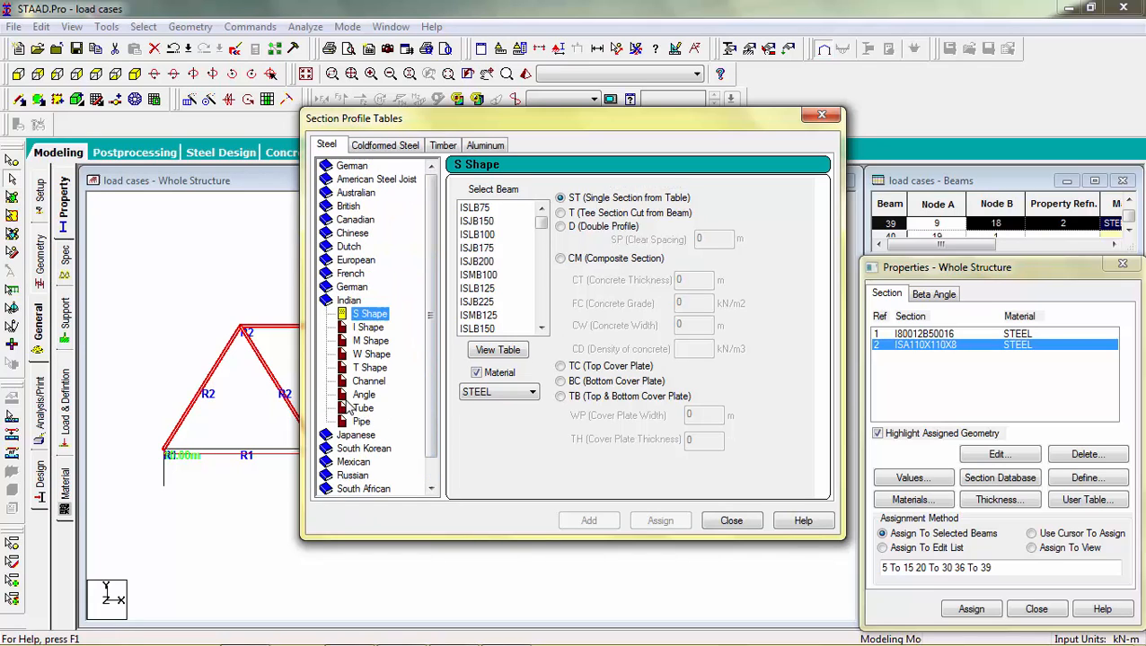
pyautogui.click(367, 327)
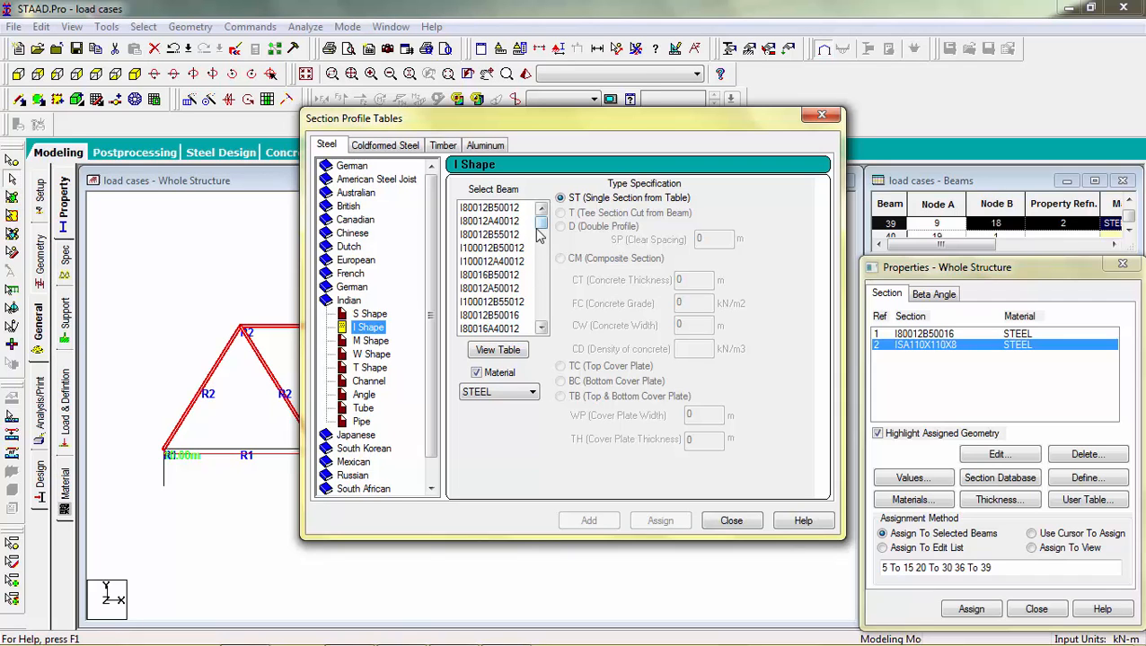
pyautogui.click(497, 350)
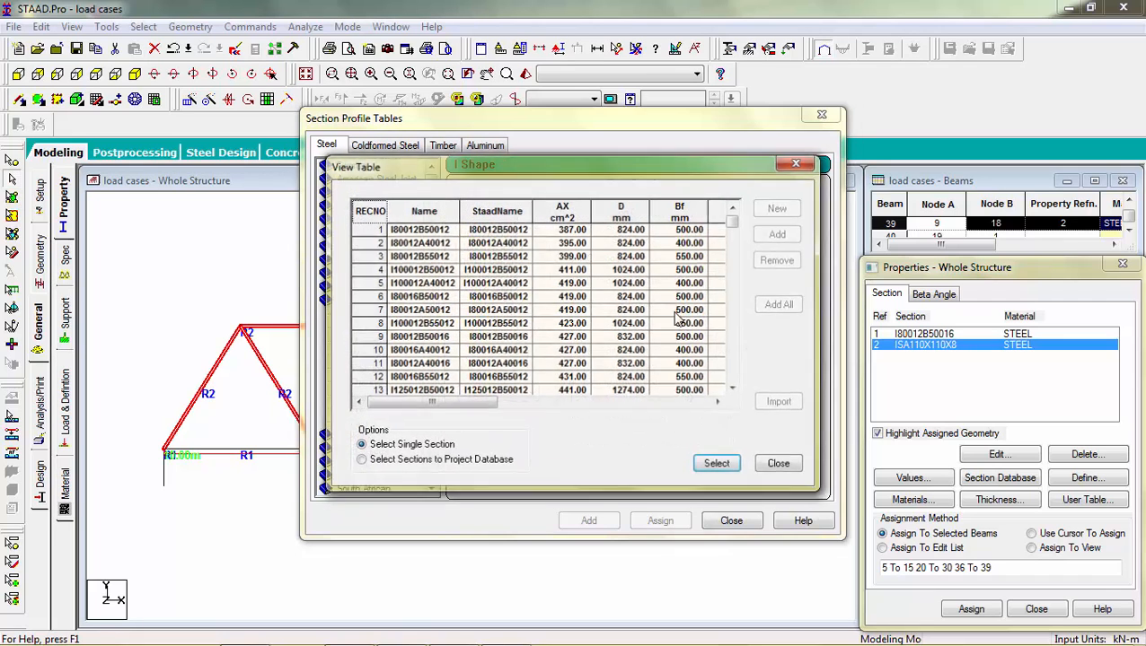
pyautogui.moveTo(736, 219); pyautogui.dragTo(737, 246)
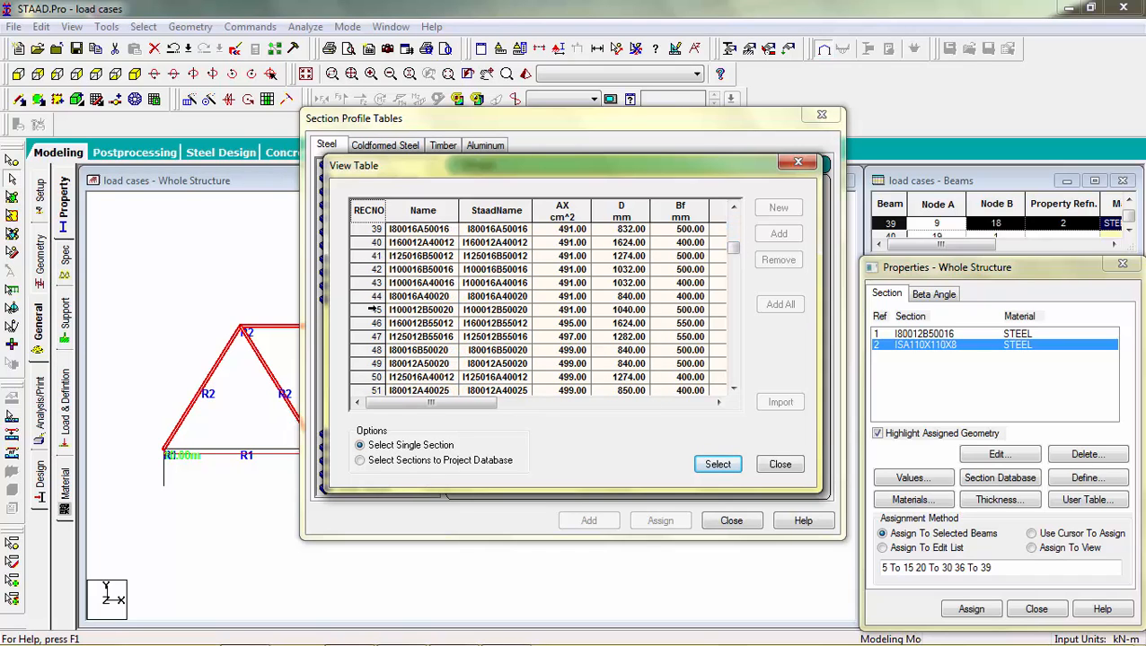
pyautogui.click(372, 309)
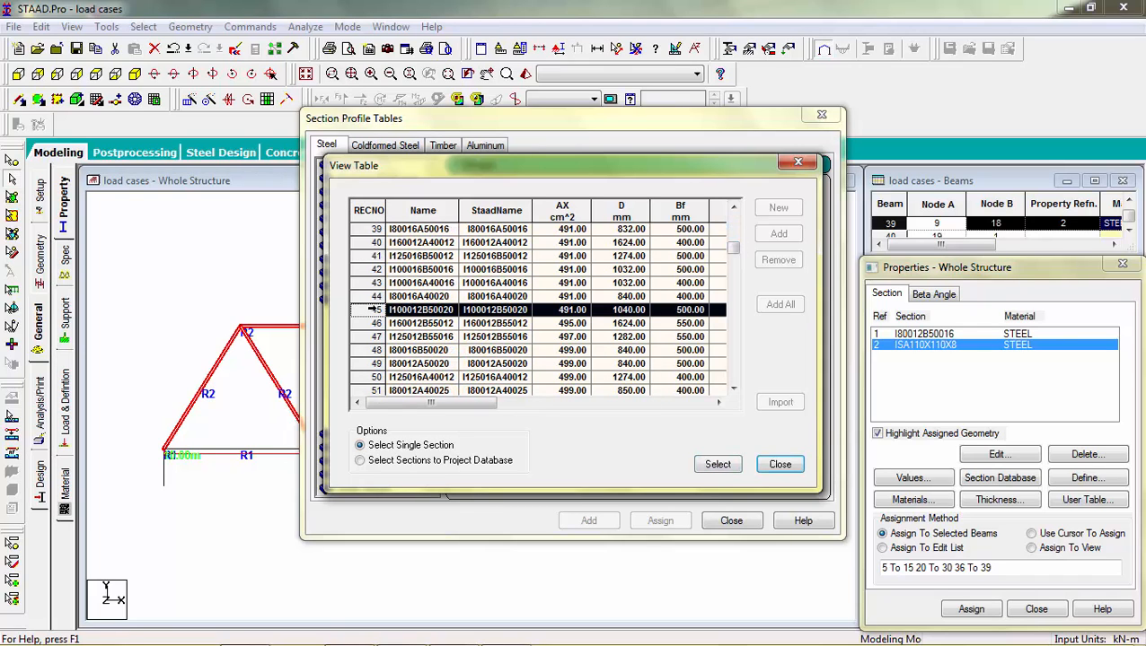
pyautogui.click(717, 465)
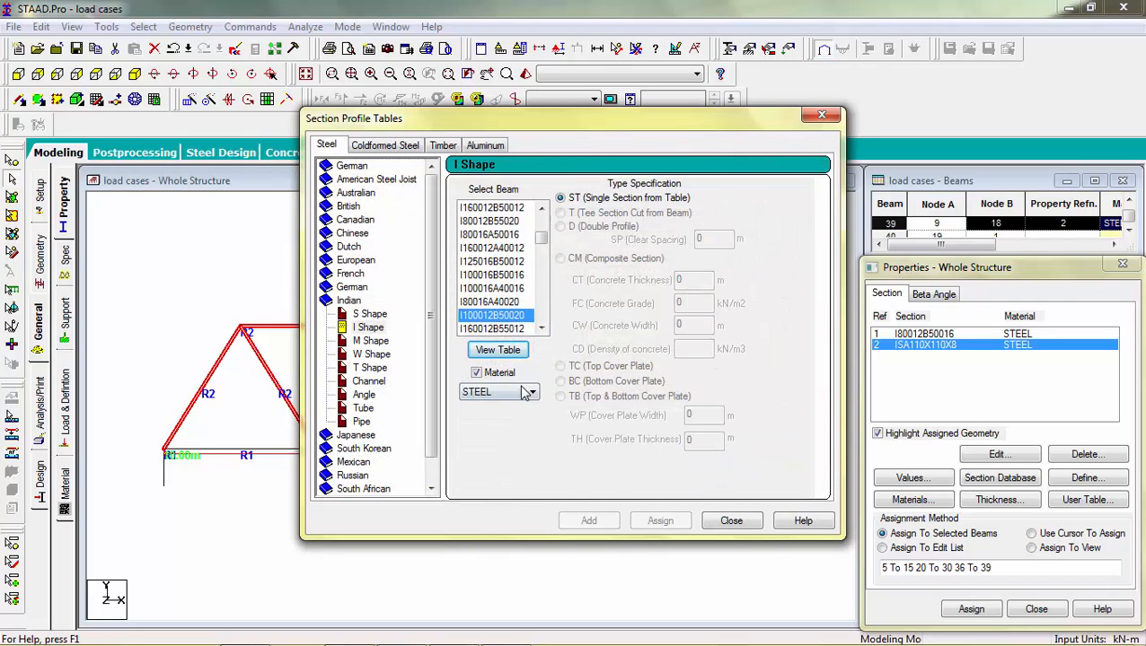
pyautogui.click(521, 316)
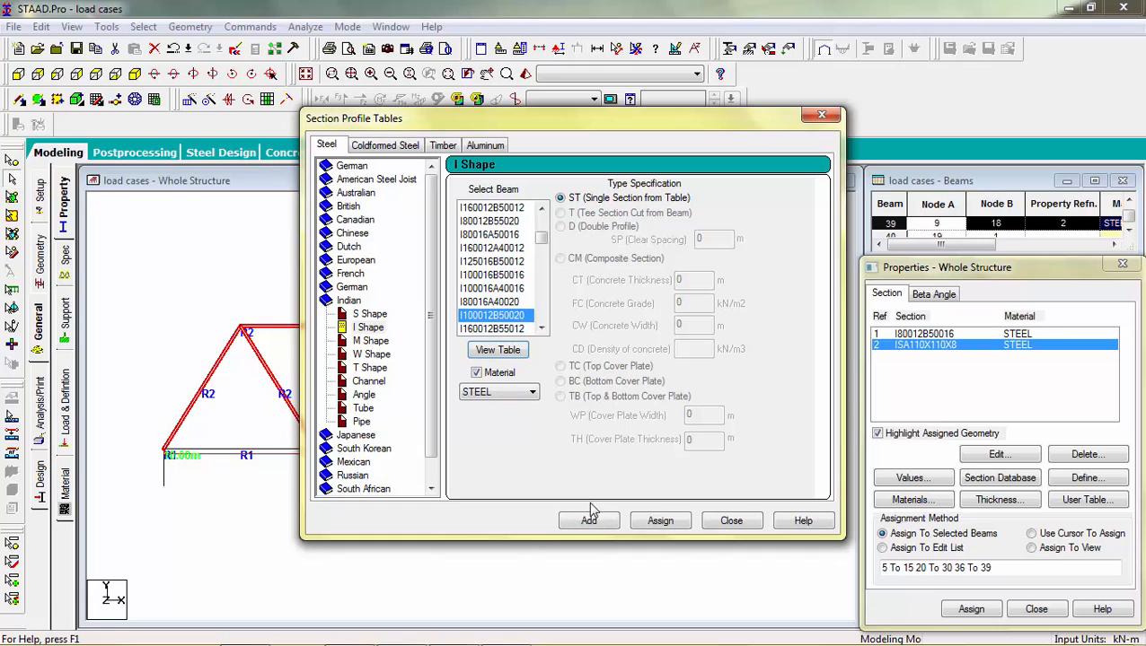
pyautogui.click(589, 518)
pyautogui.click(732, 522)
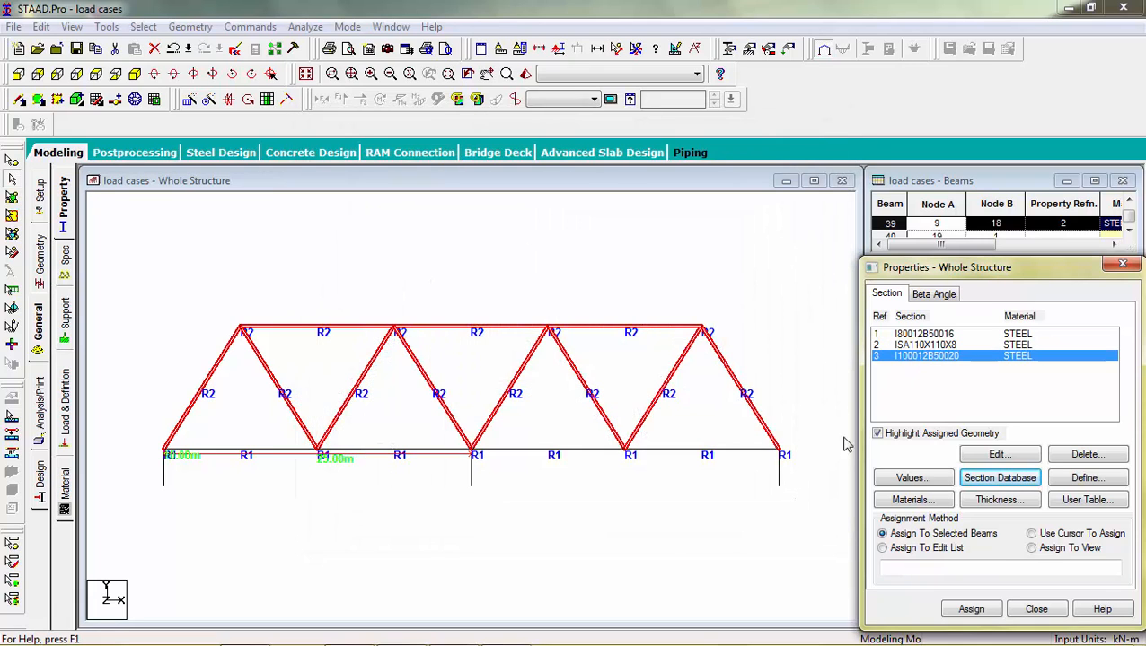
# Step: Assign the I100012B50020 section to the three column members
pyautogui.moveTo(791, 470); pyautogui.dragTo(144, 473)
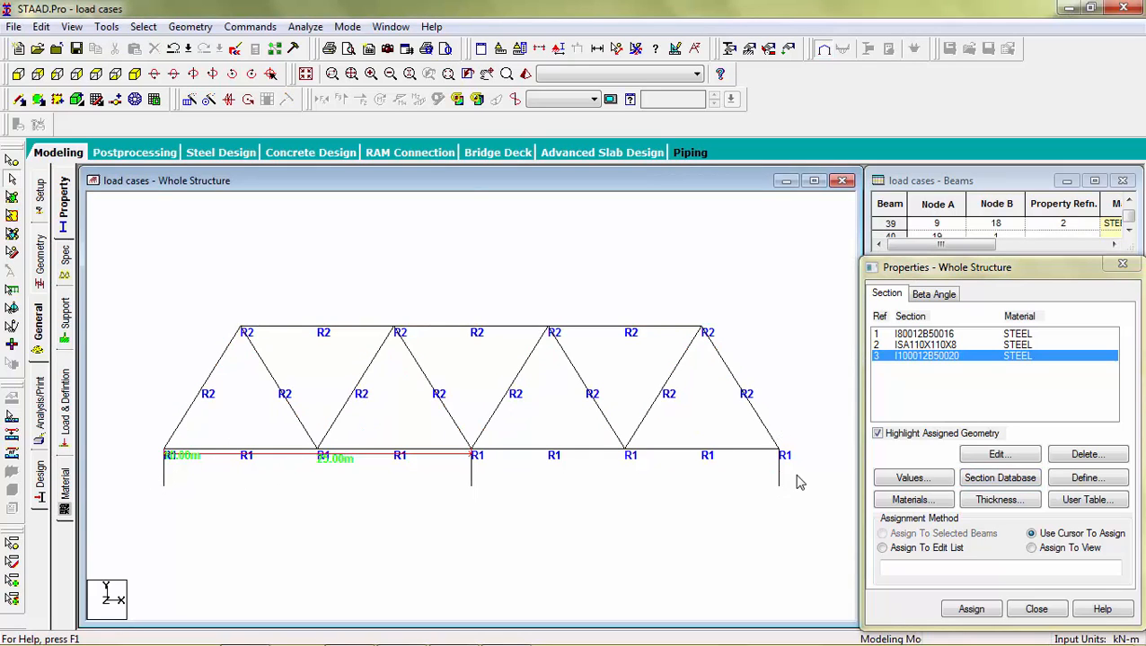
pyautogui.moveTo(792, 458); pyautogui.dragTo(106, 472)
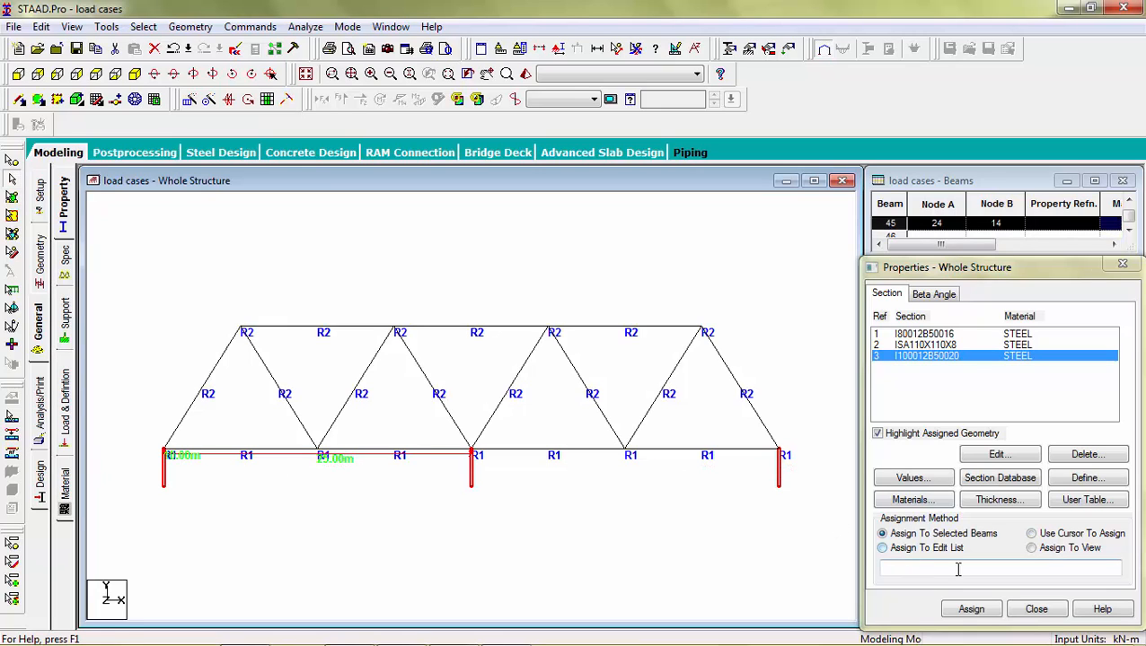
pyautogui.click(965, 610)
pyautogui.click(1016, 487)
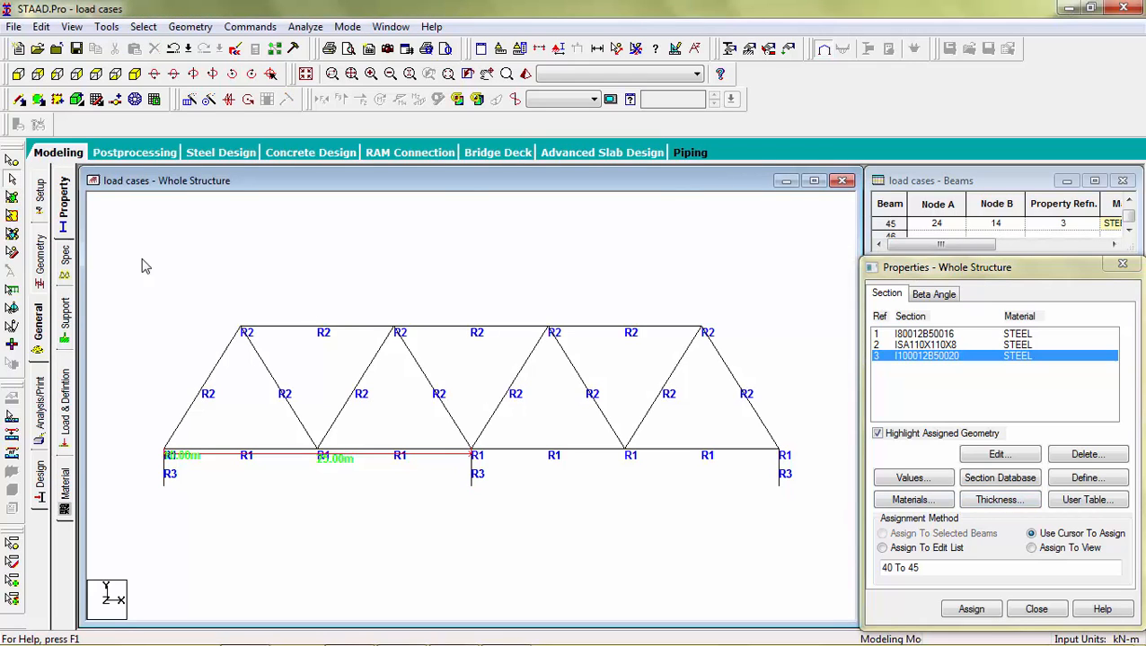
# Step: Create a fixed support and assign it to the column base nodes
pyautogui.click(64, 384)
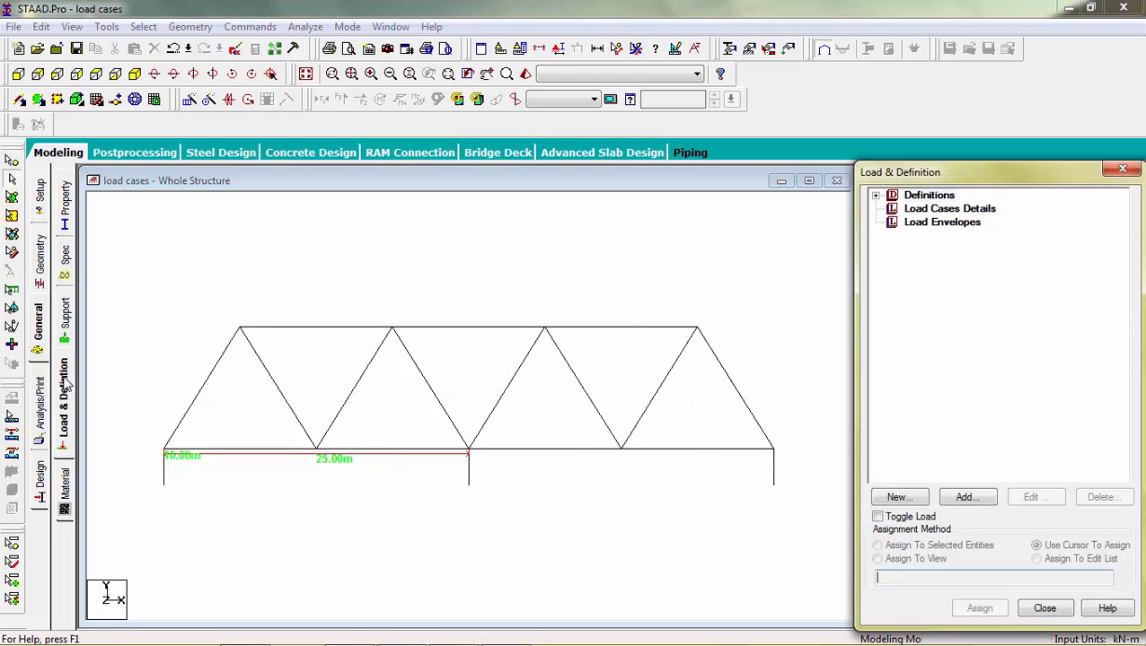
pyautogui.click(64, 319)
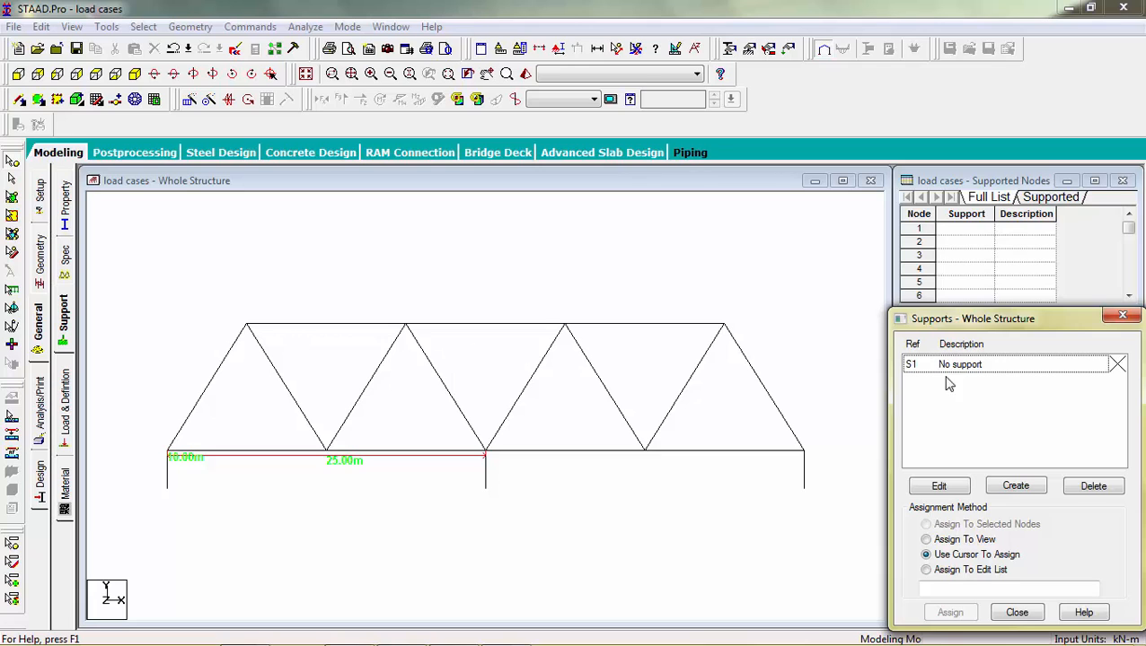
pyautogui.click(1014, 489)
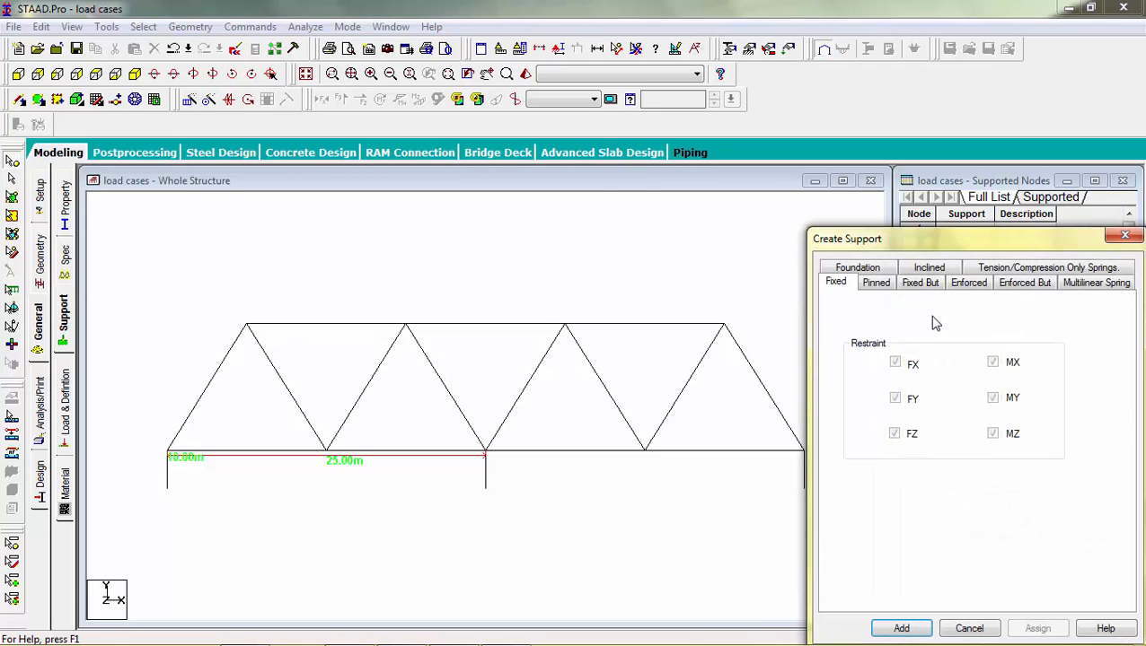
pyautogui.click(911, 627)
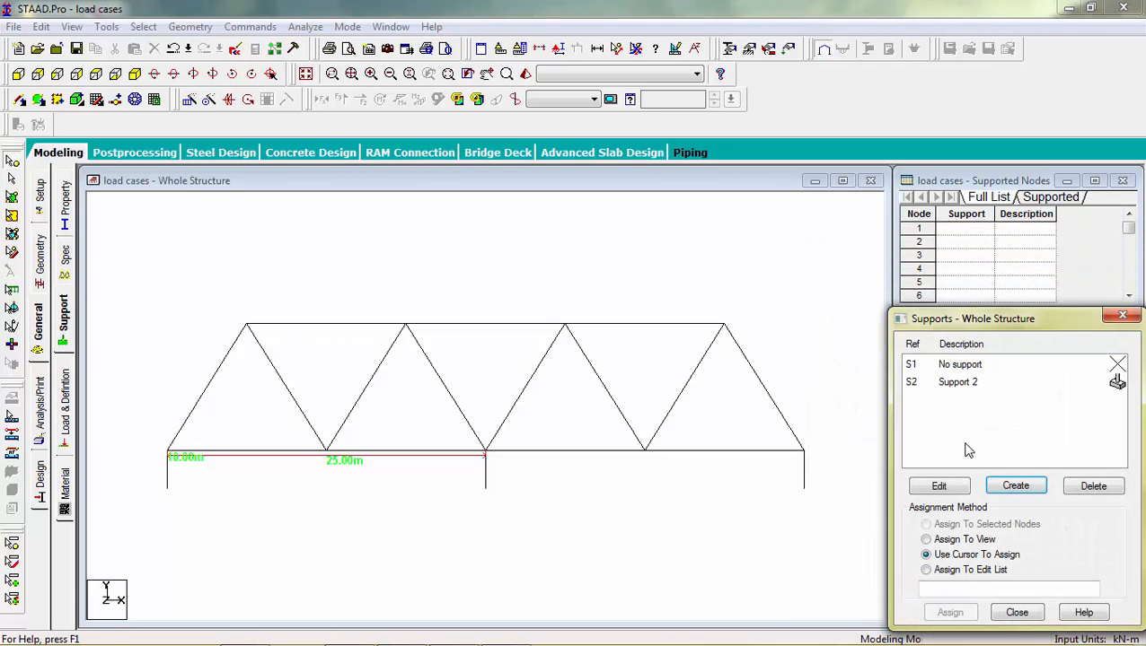
pyautogui.click(959, 384)
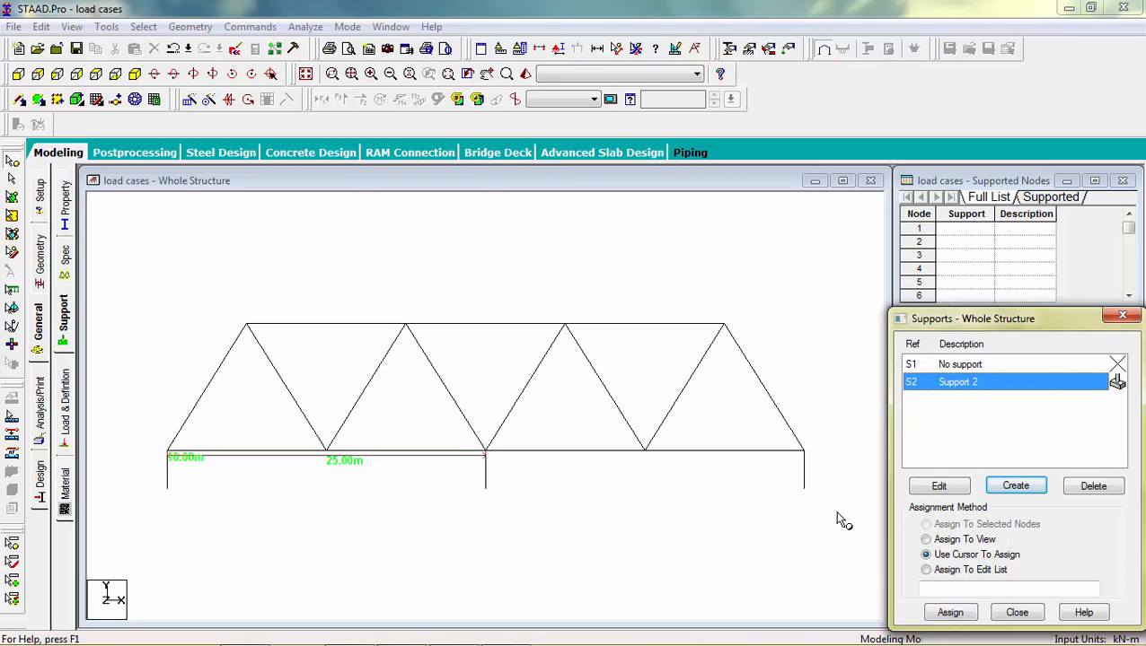
pyautogui.moveTo(820, 478); pyautogui.dragTo(143, 515)
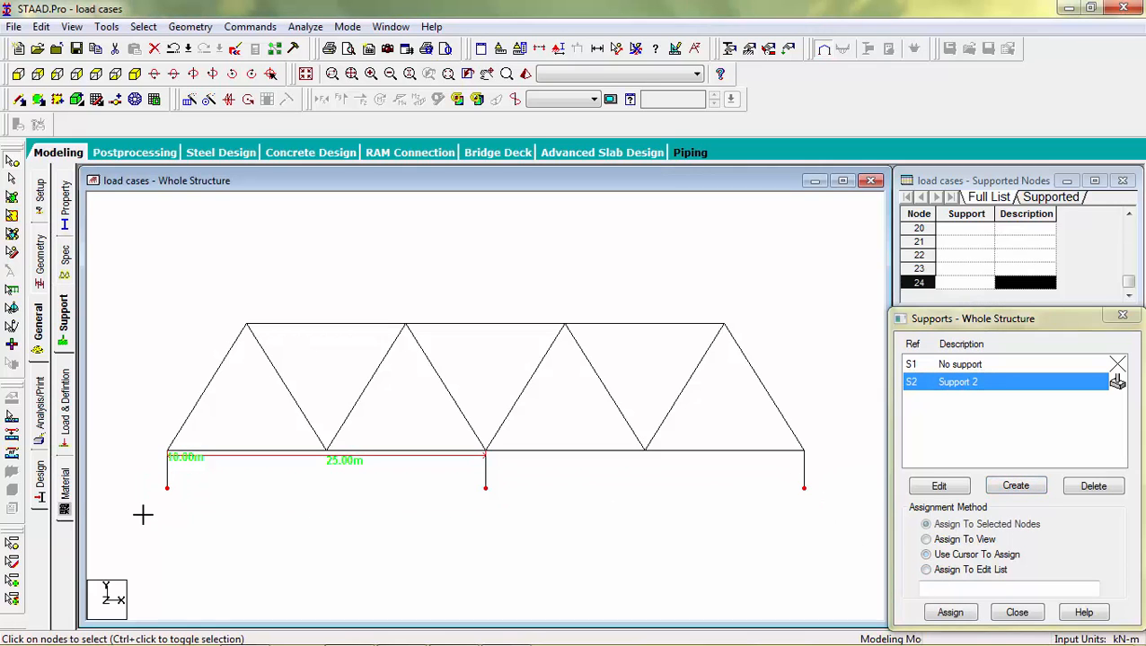
pyautogui.click(950, 615)
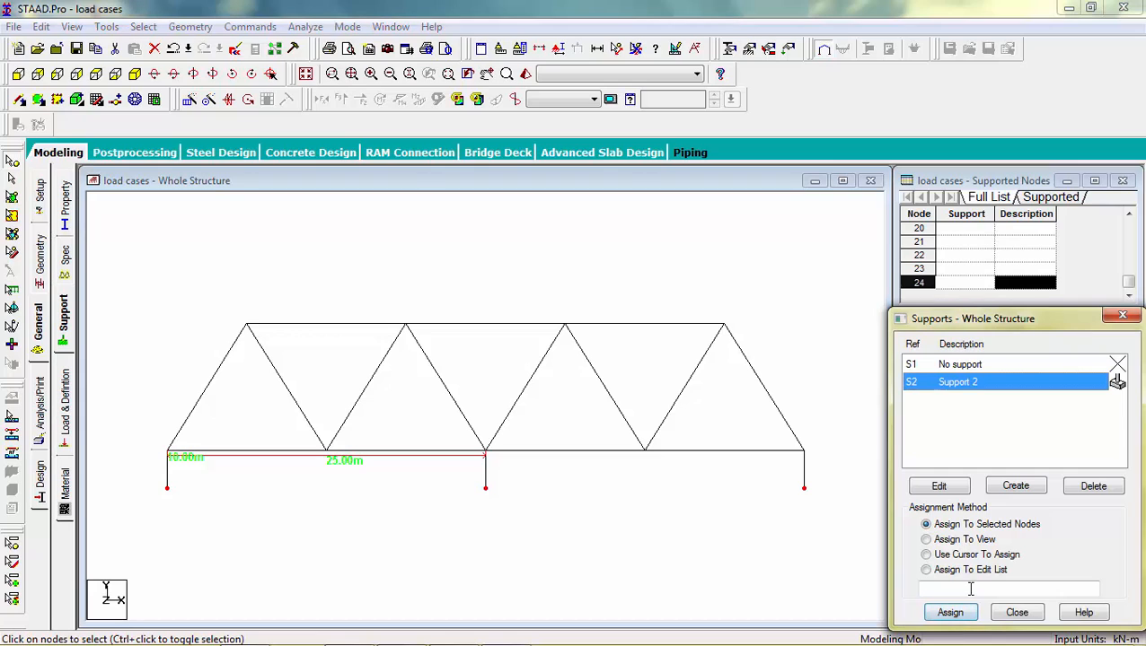
pyautogui.click(941, 513)
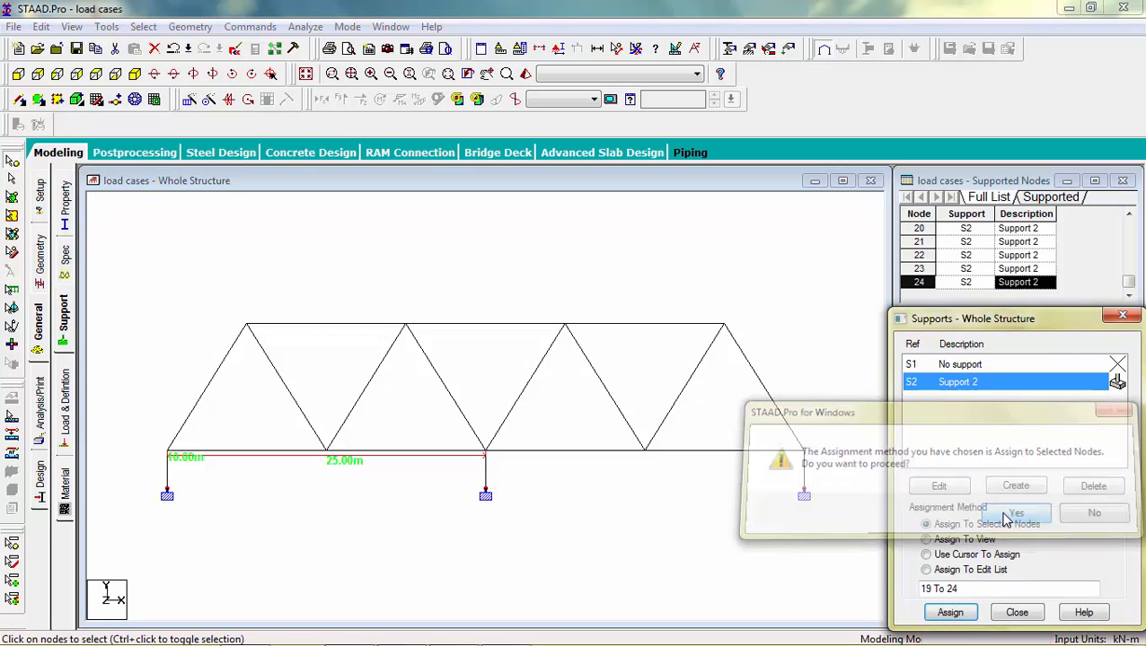
# Step: Create a new primary Dead load case titled "dead load"
pyautogui.click(65, 409)
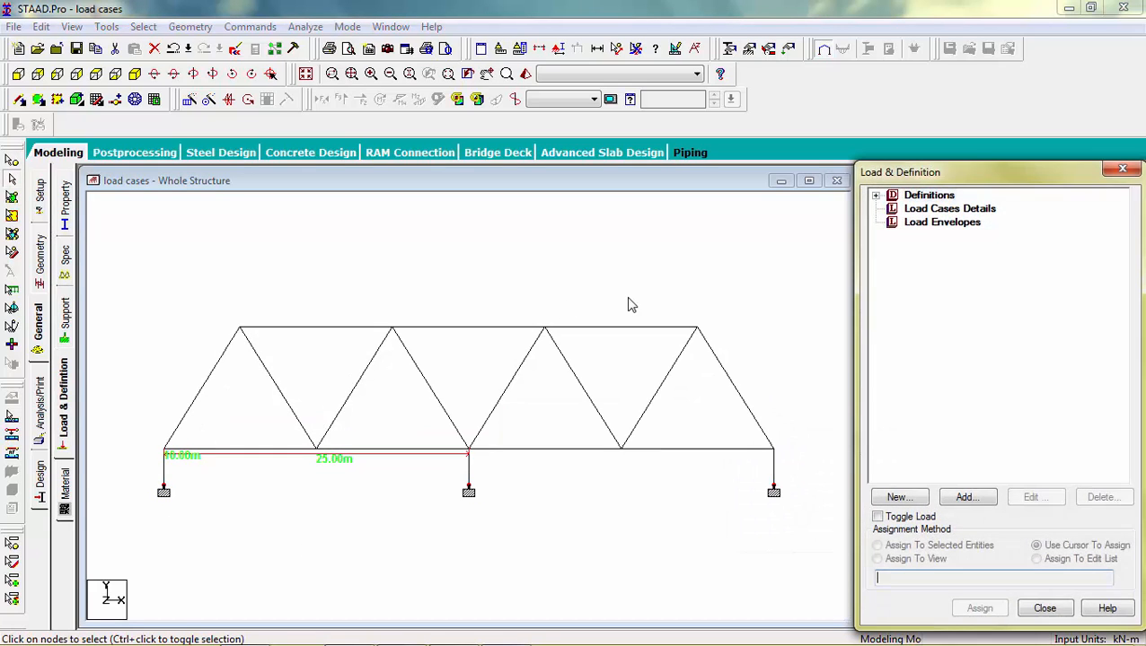
pyautogui.click(950, 212)
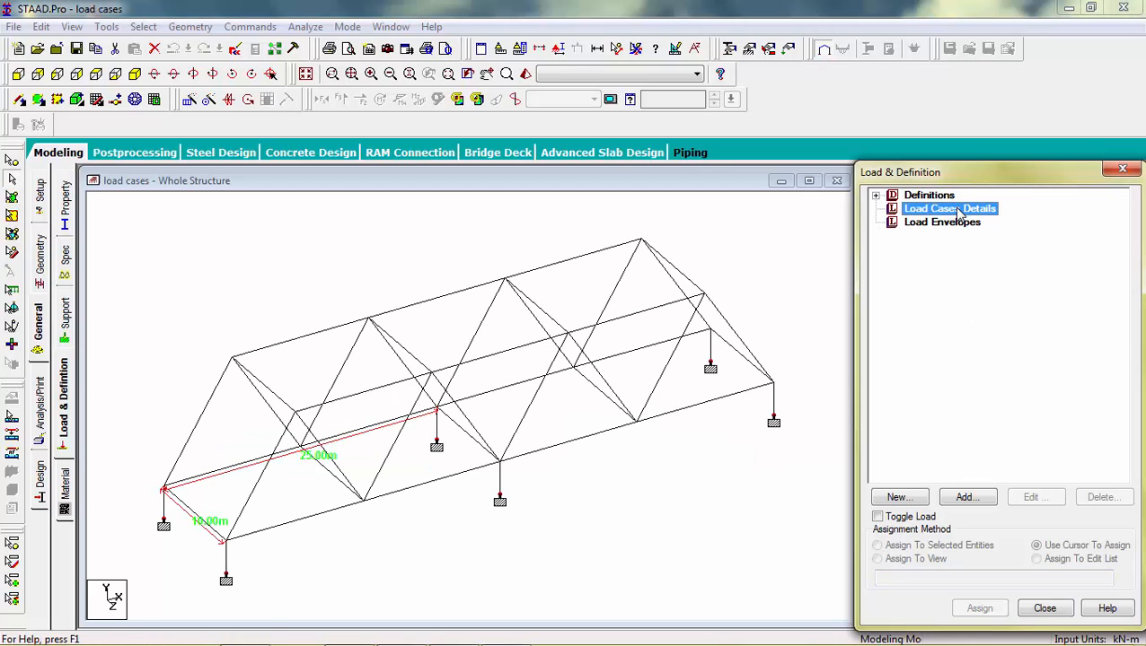
pyautogui.click(961, 503)
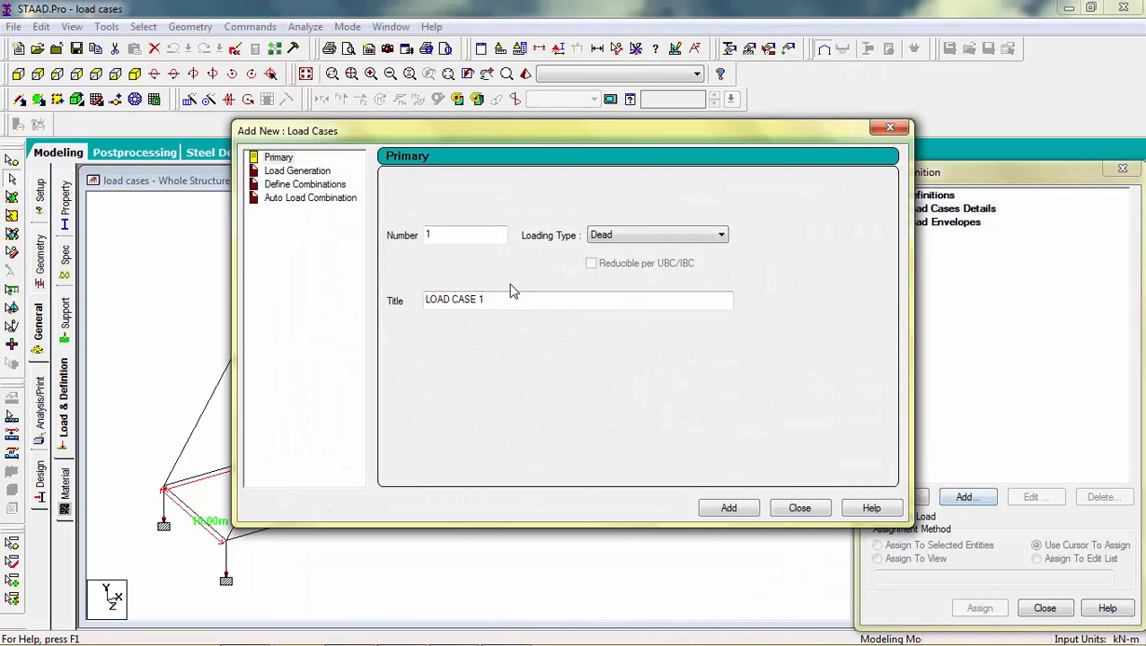
pyautogui.moveTo(501, 302); pyautogui.dragTo(347, 299)
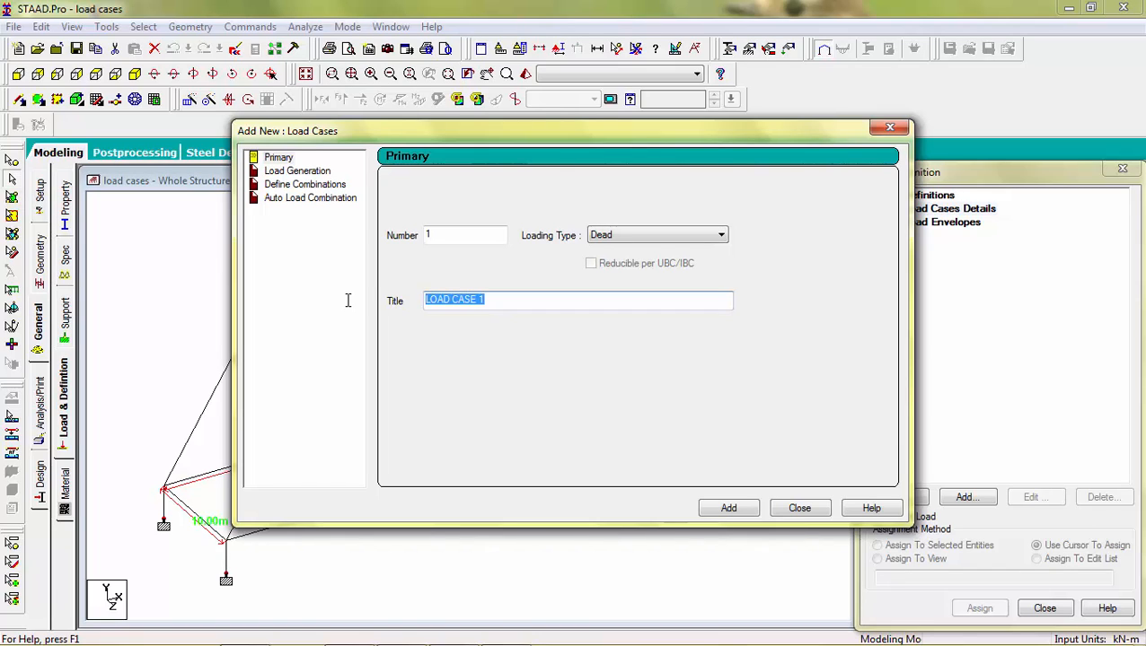
pyautogui.write('dead load')
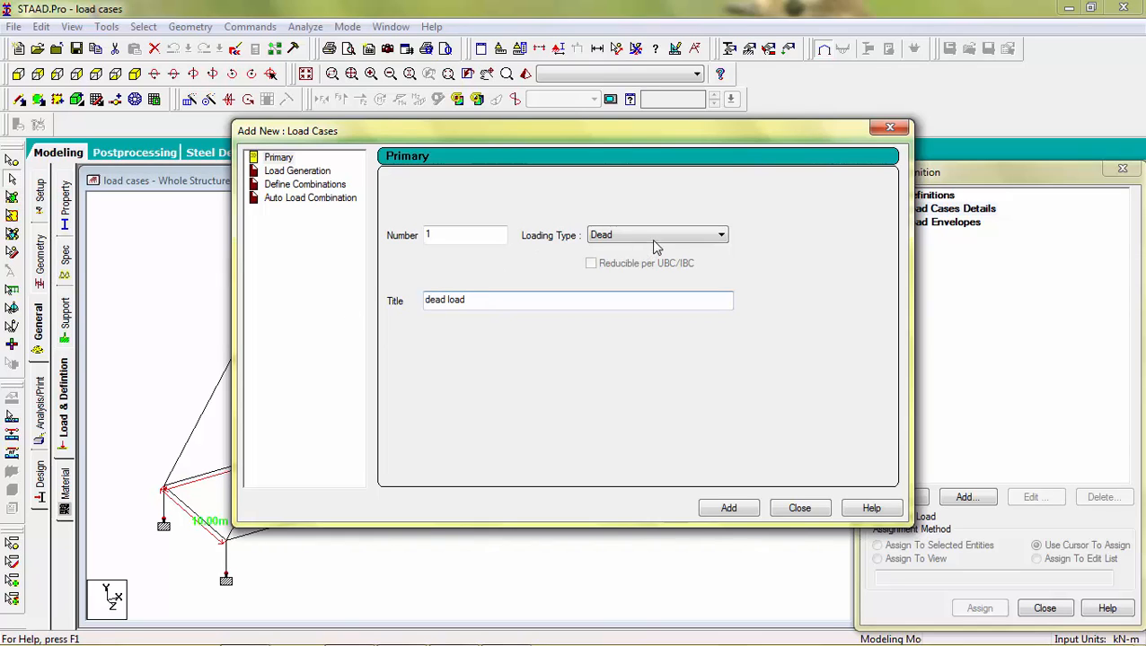
pyautogui.click(740, 515)
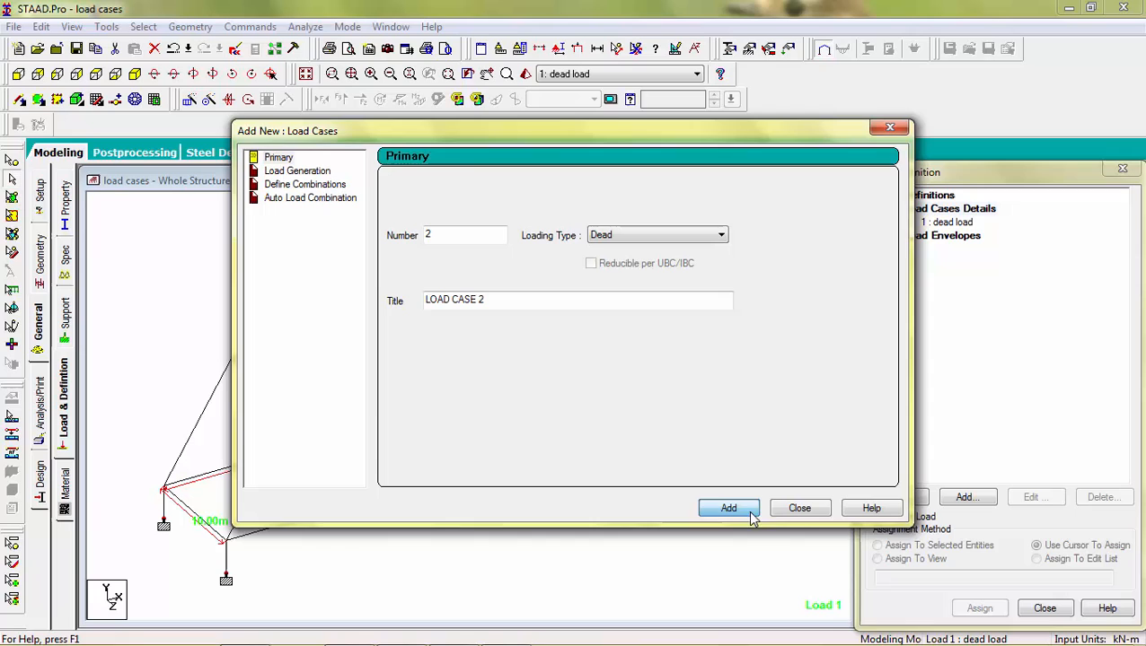
pyautogui.click(798, 508)
# Step: Add a nodal load with Fy of 50 kN to the dead load case
pyautogui.click(945, 235)
pyautogui.click(947, 223)
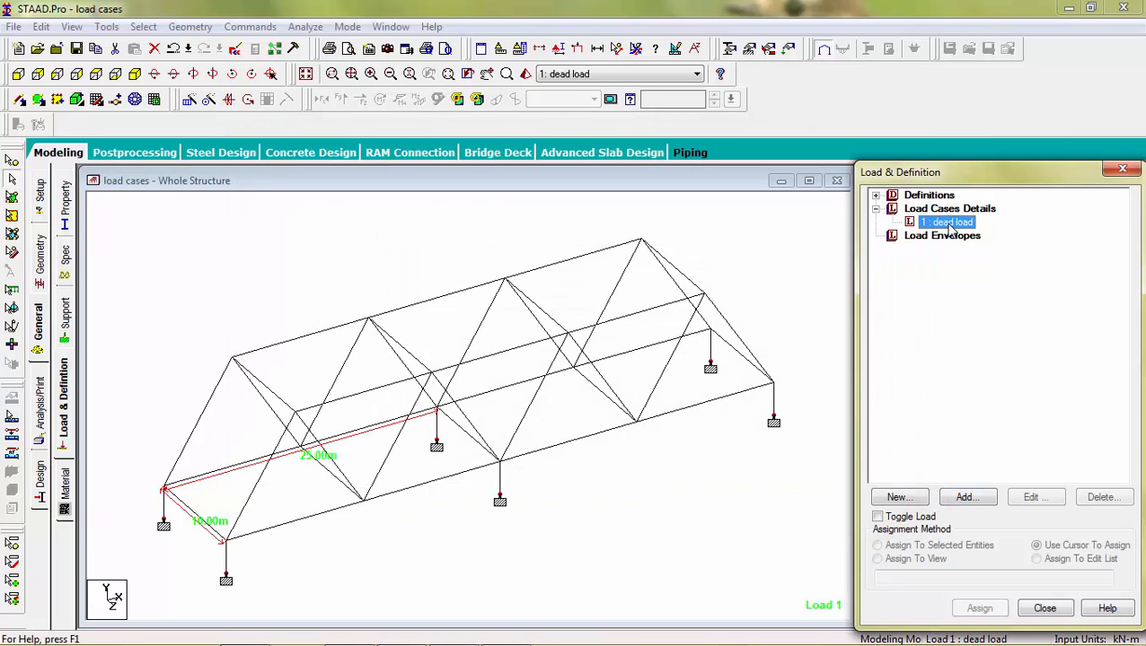
pyautogui.click(965, 499)
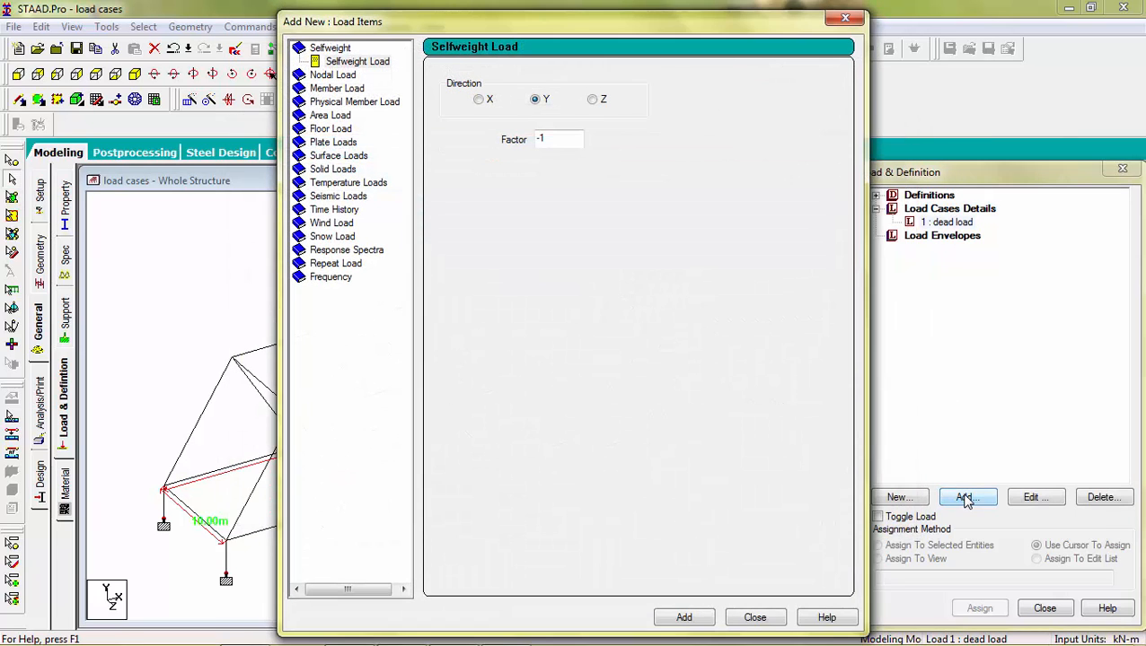
pyautogui.click(325, 75)
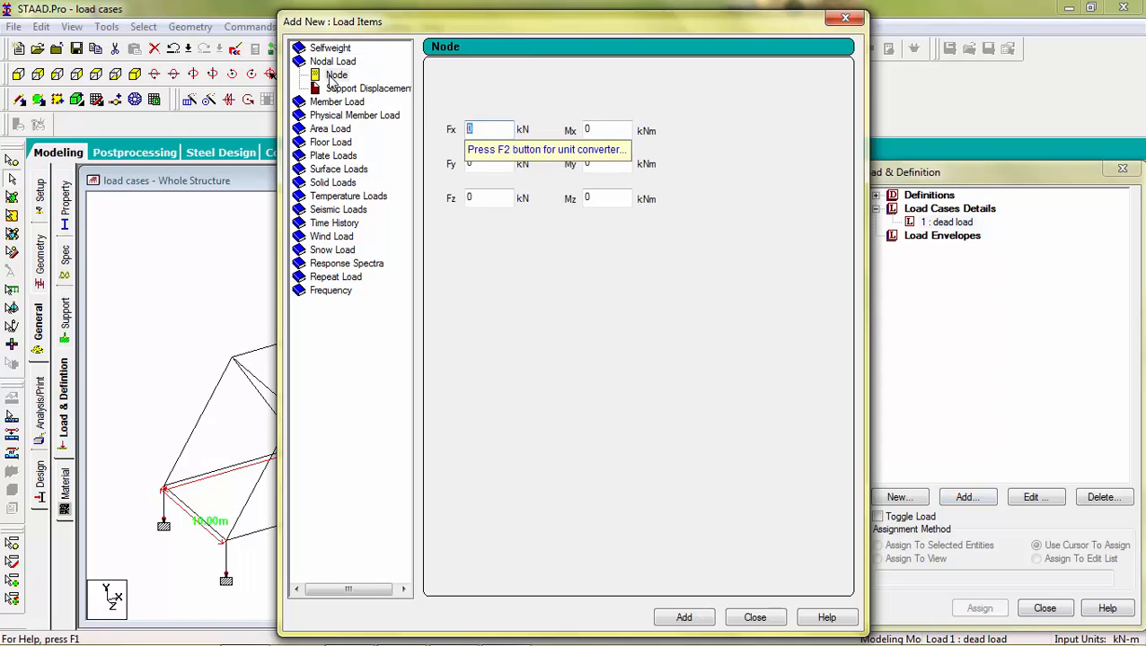
pyautogui.click(330, 77)
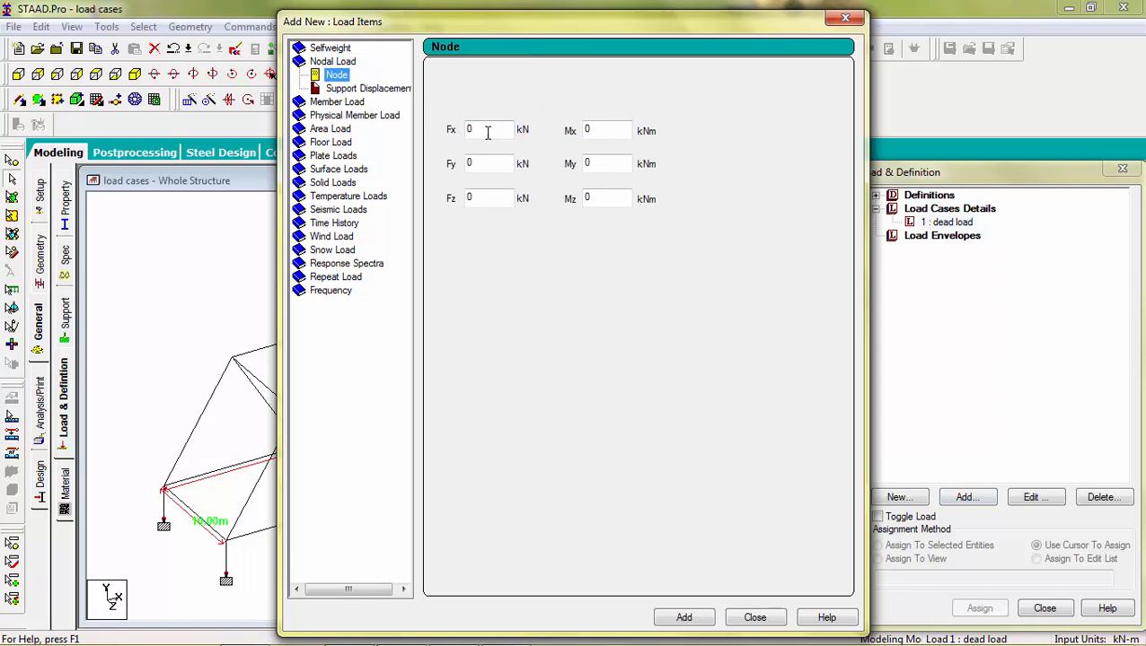
pyautogui.click(488, 163)
pyautogui.press('BackSpace')
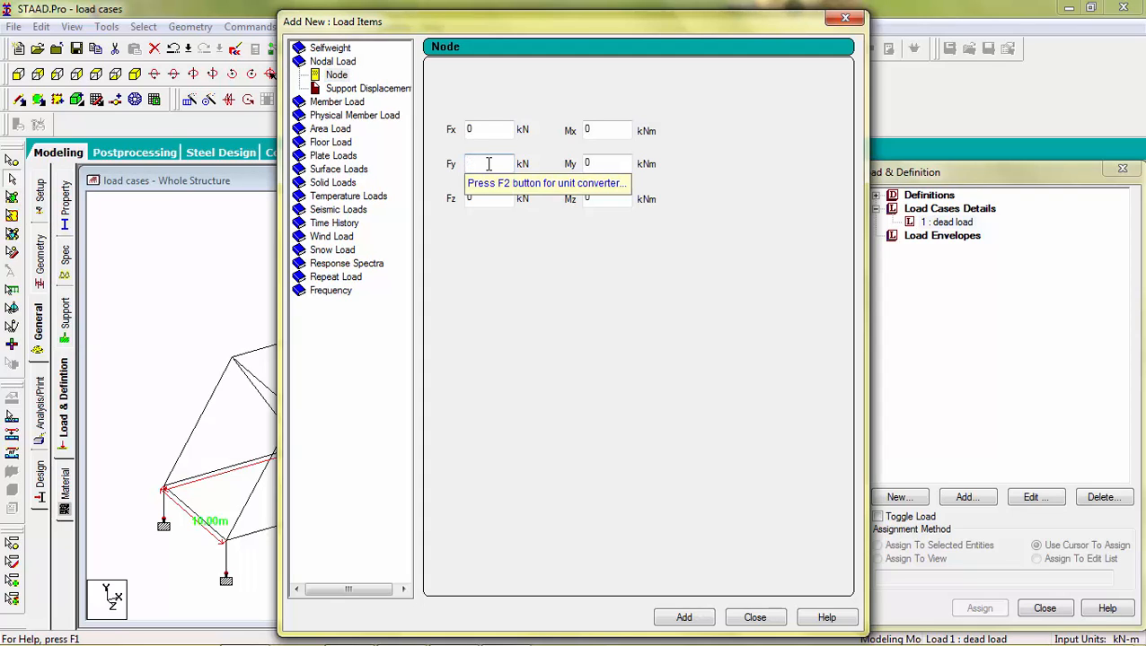
pyautogui.write('50')
pyautogui.click(700, 619)
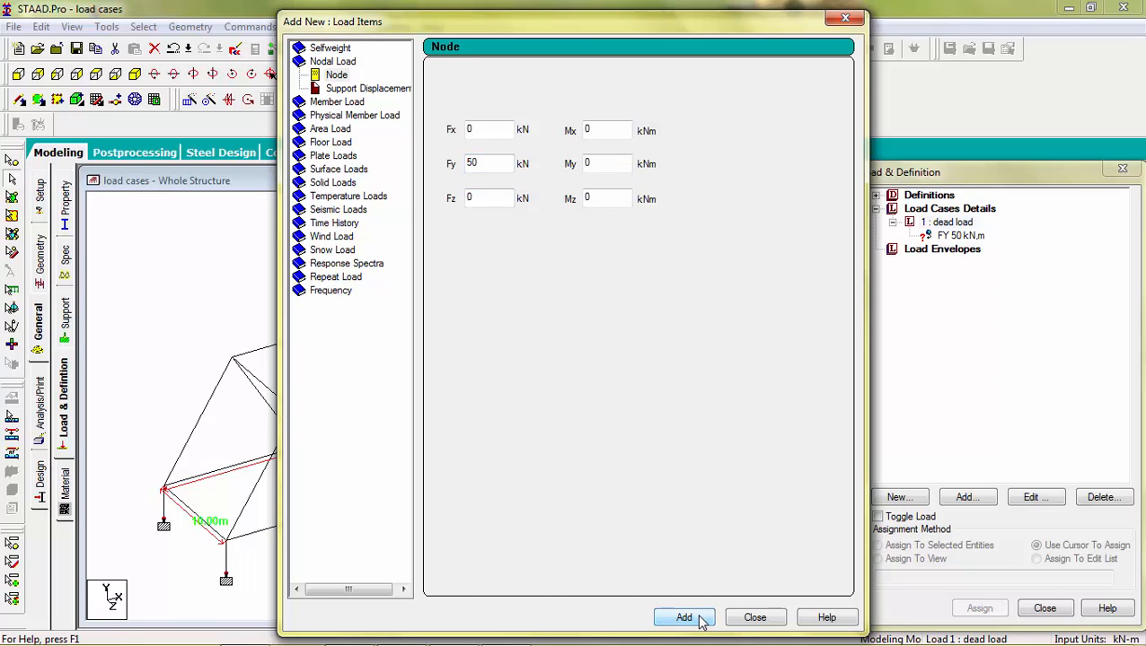
# Step: Add a uniform member force of -10 kN/m in the GY direction to the dead load case
pyautogui.click(337, 102)
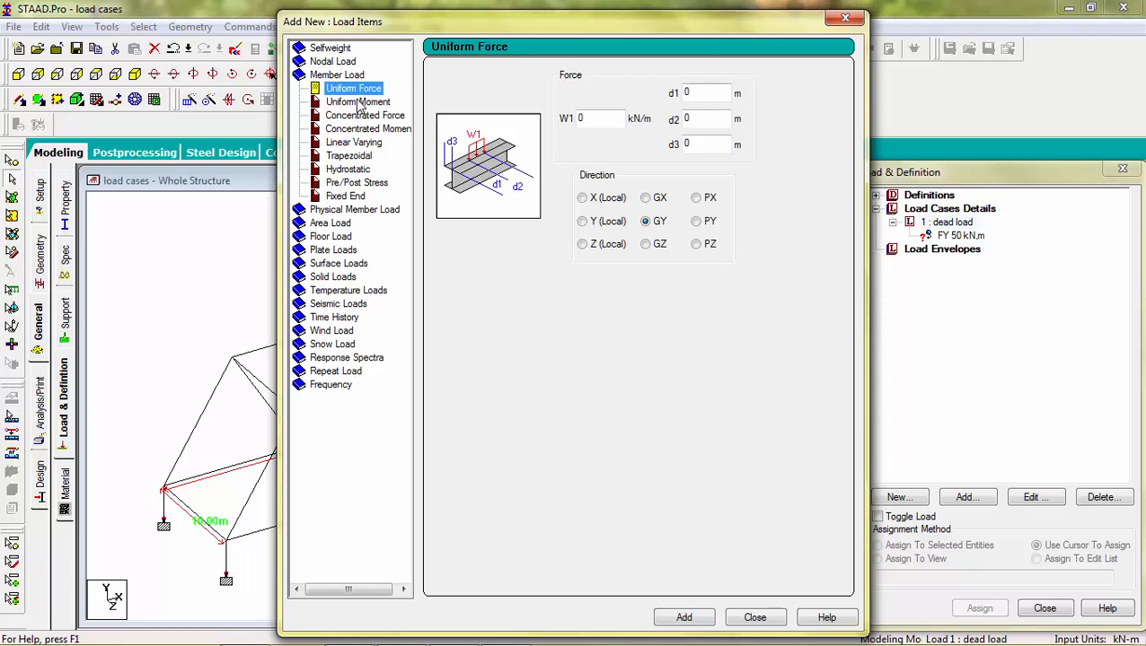
pyautogui.click(579, 118)
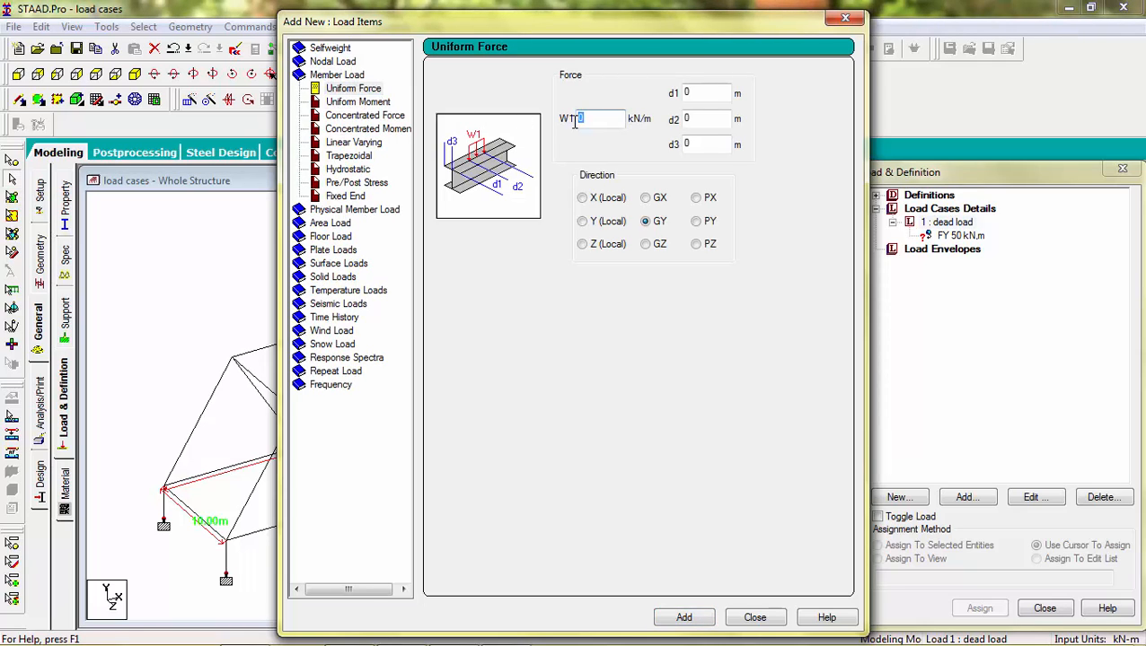
pyautogui.write('-10')
pyautogui.click(682, 620)
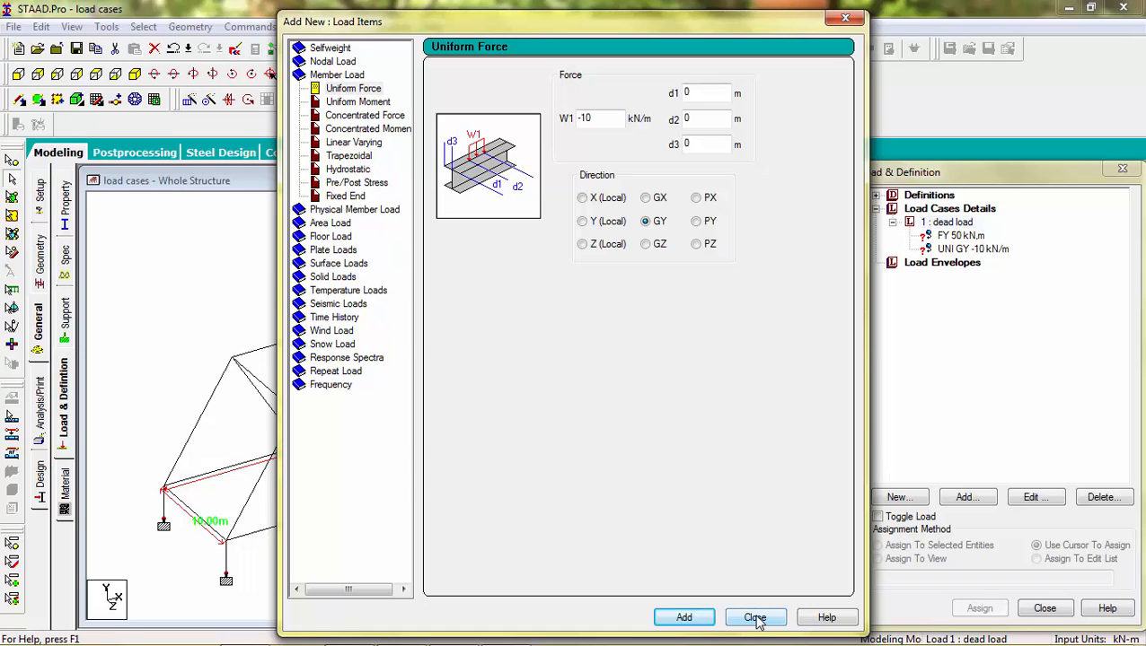
pyautogui.click(756, 619)
# Step: Edit the nodal load so Fy becomes -50 kN
pyautogui.click(972, 236)
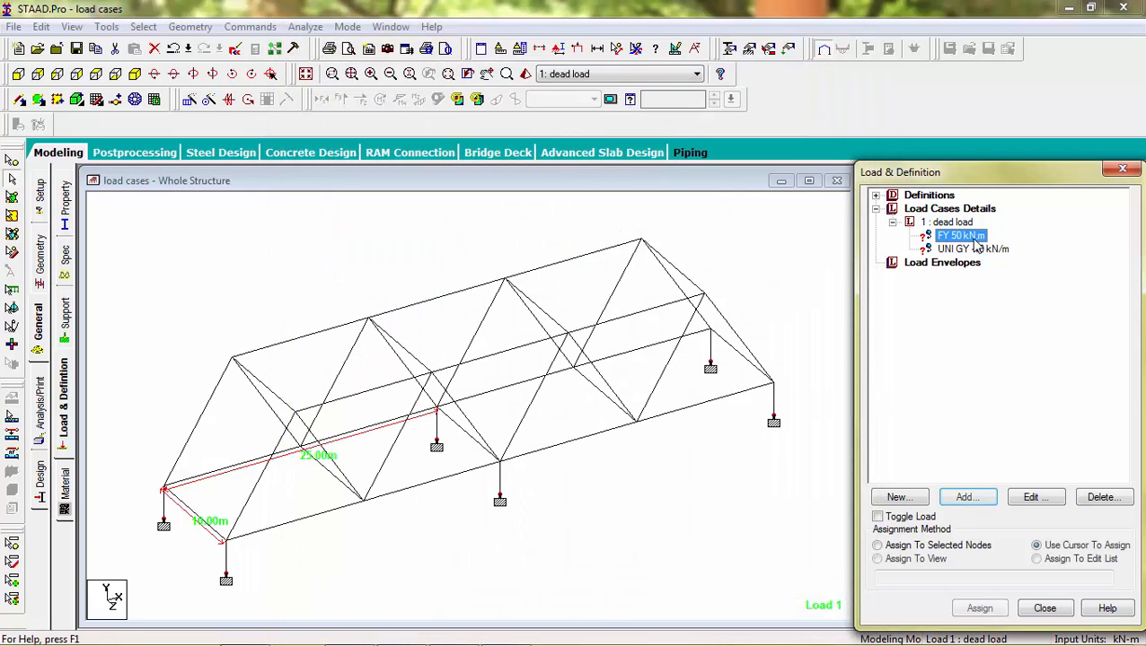
pyautogui.doubleClick(957, 236)
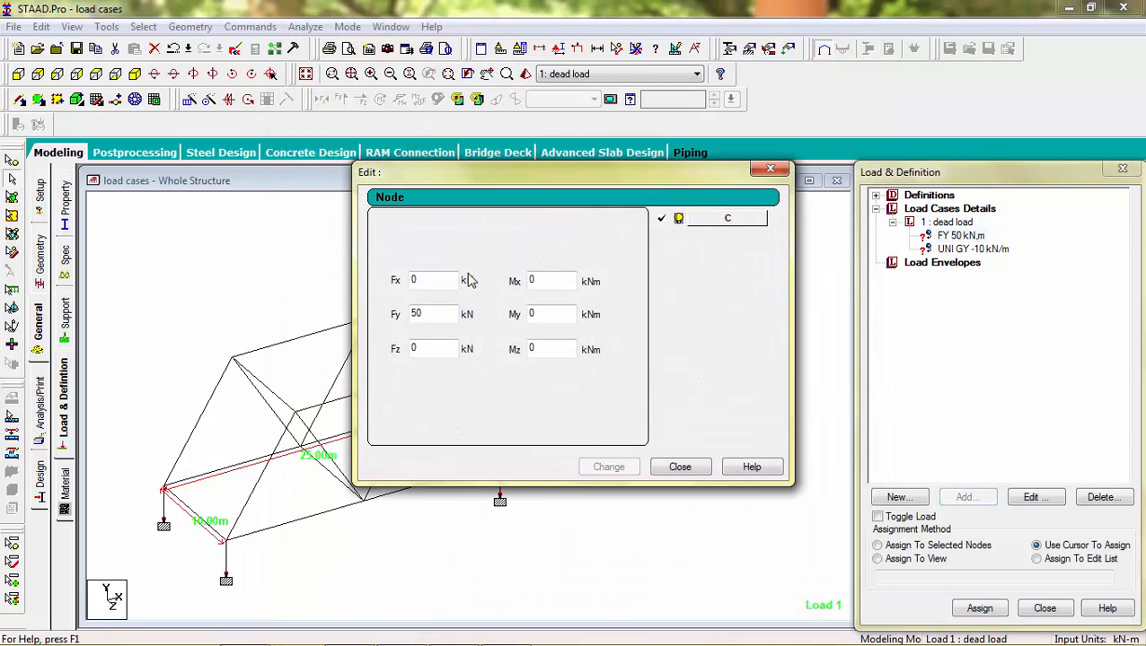
pyautogui.click(414, 314)
pyautogui.write('-')
pyautogui.click(614, 467)
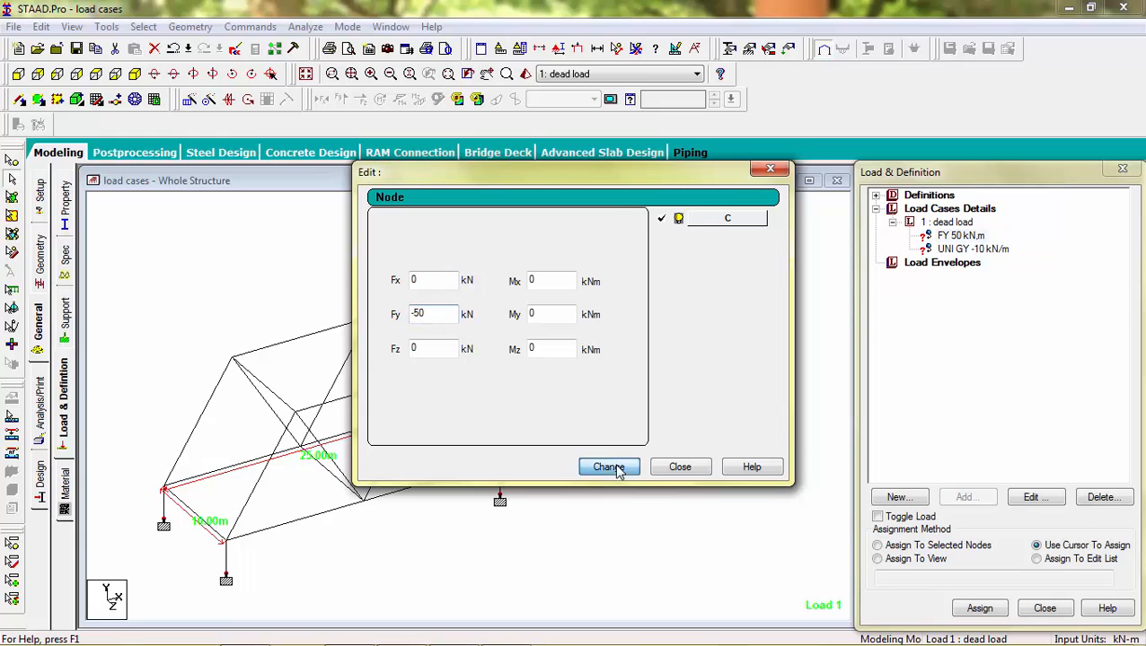
pyautogui.click(680, 468)
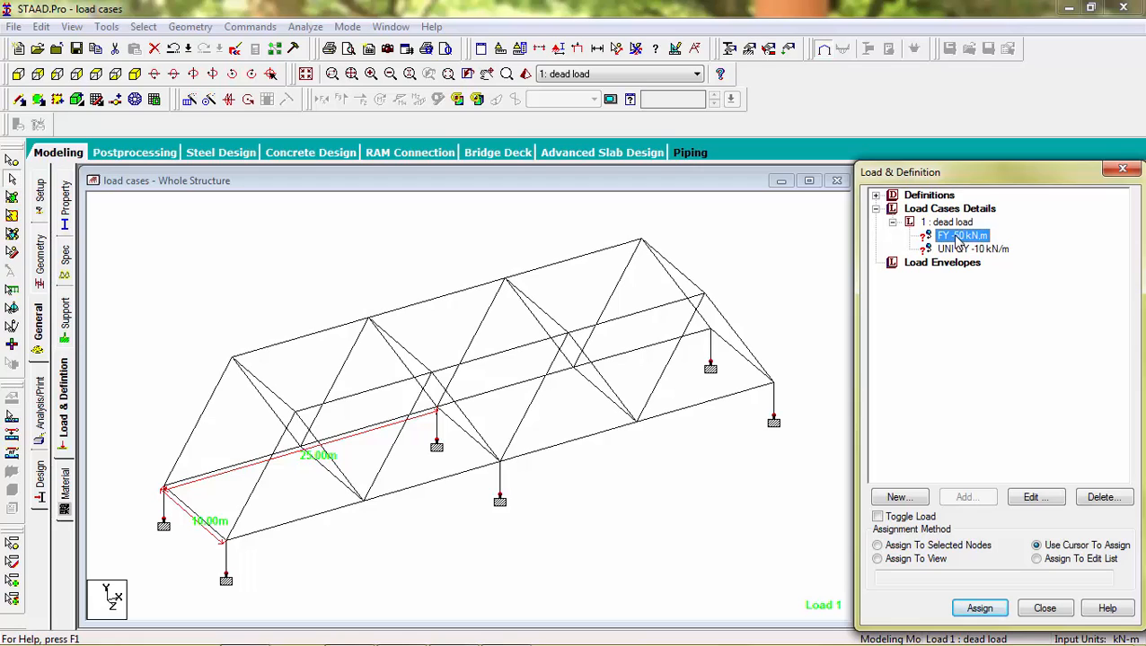
# Step: Assign the -50 kN nodal load to the ten bottom chord nodes of both trusses
pyautogui.click(979, 608)
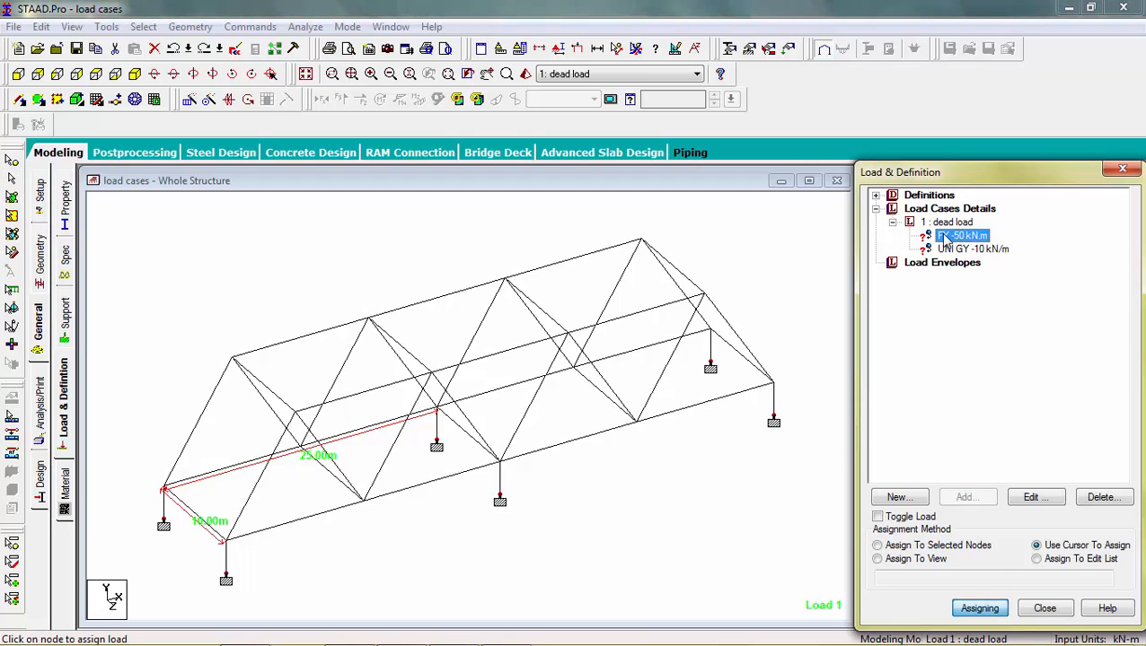
pyautogui.click(164, 491)
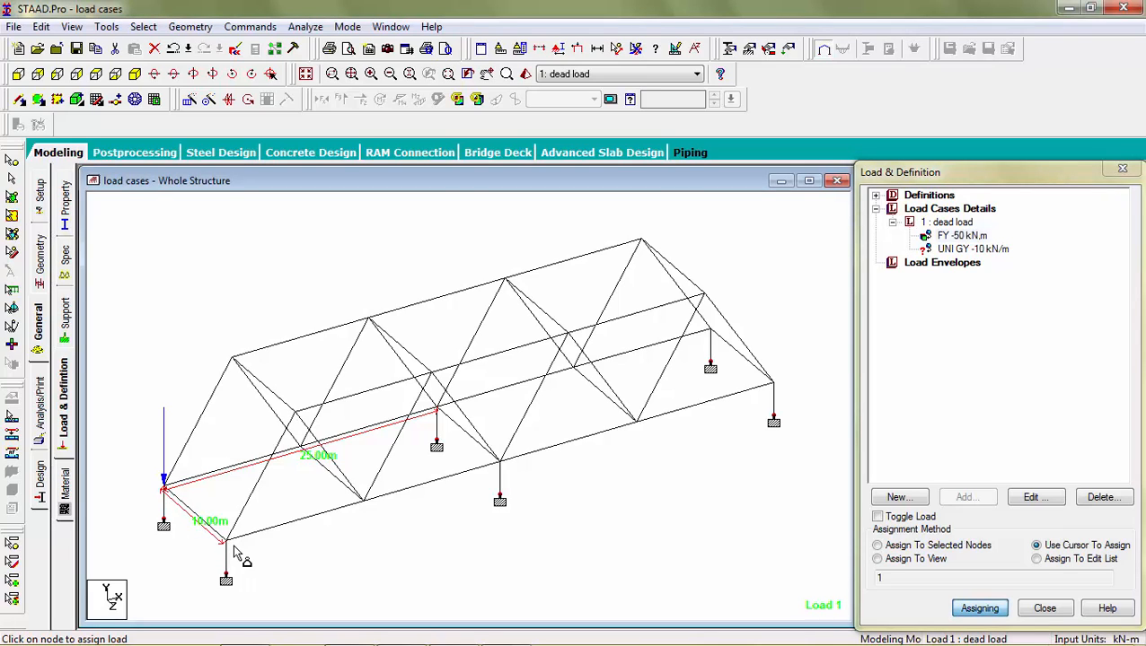
pyautogui.click(227, 540)
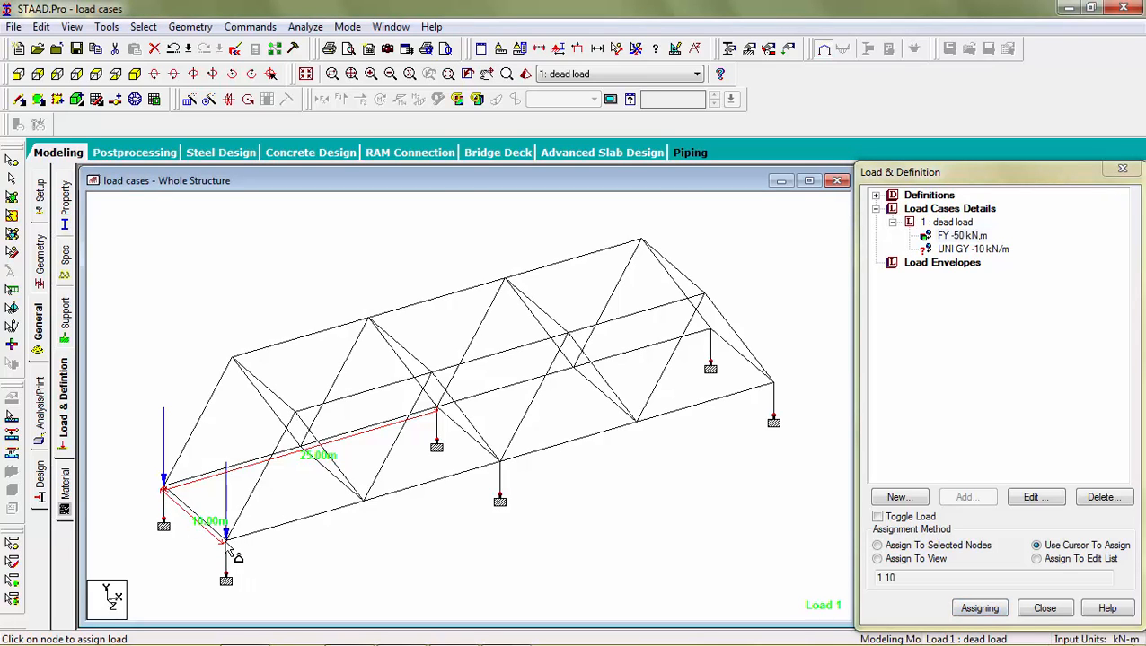
pyautogui.click(306, 452)
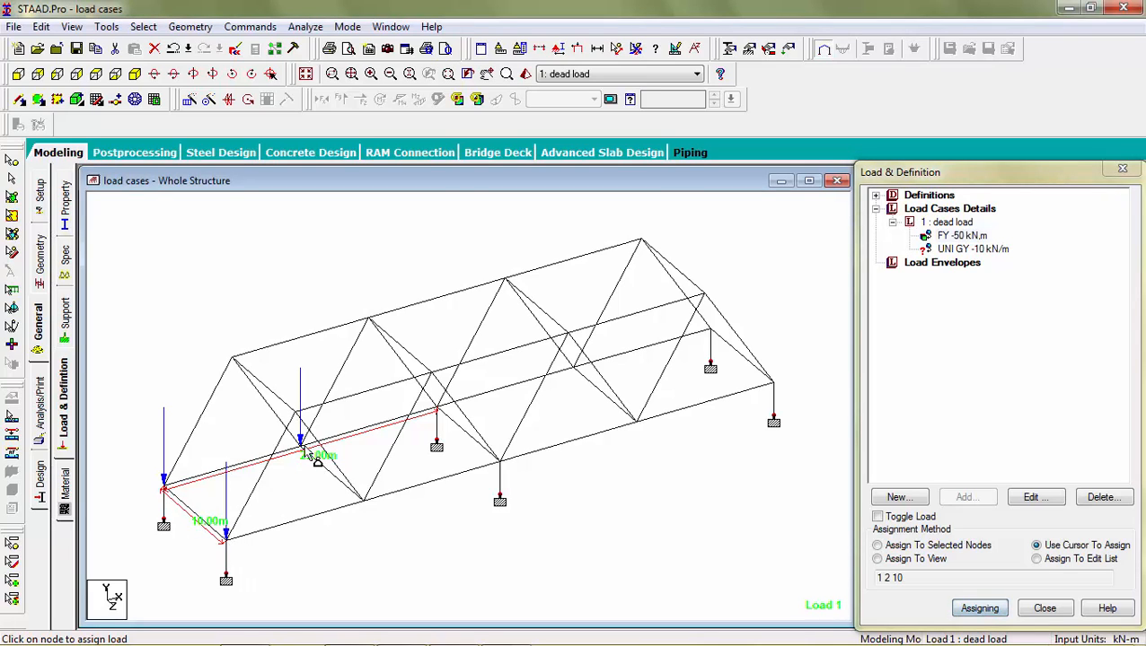
pyautogui.click(364, 500)
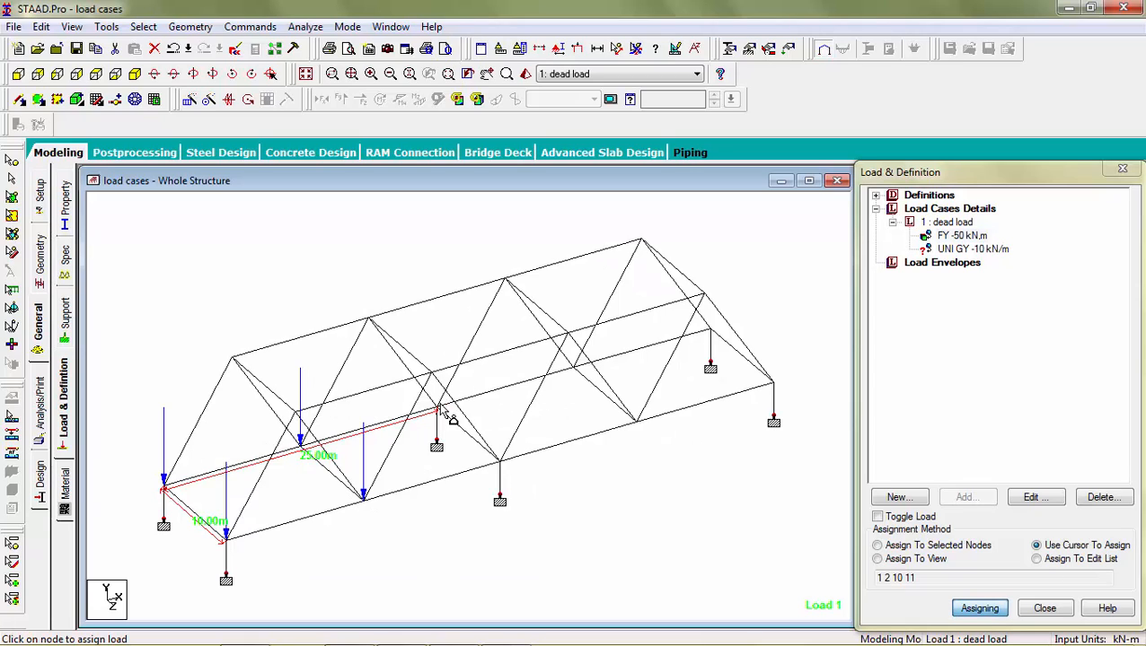
pyautogui.click(437, 409)
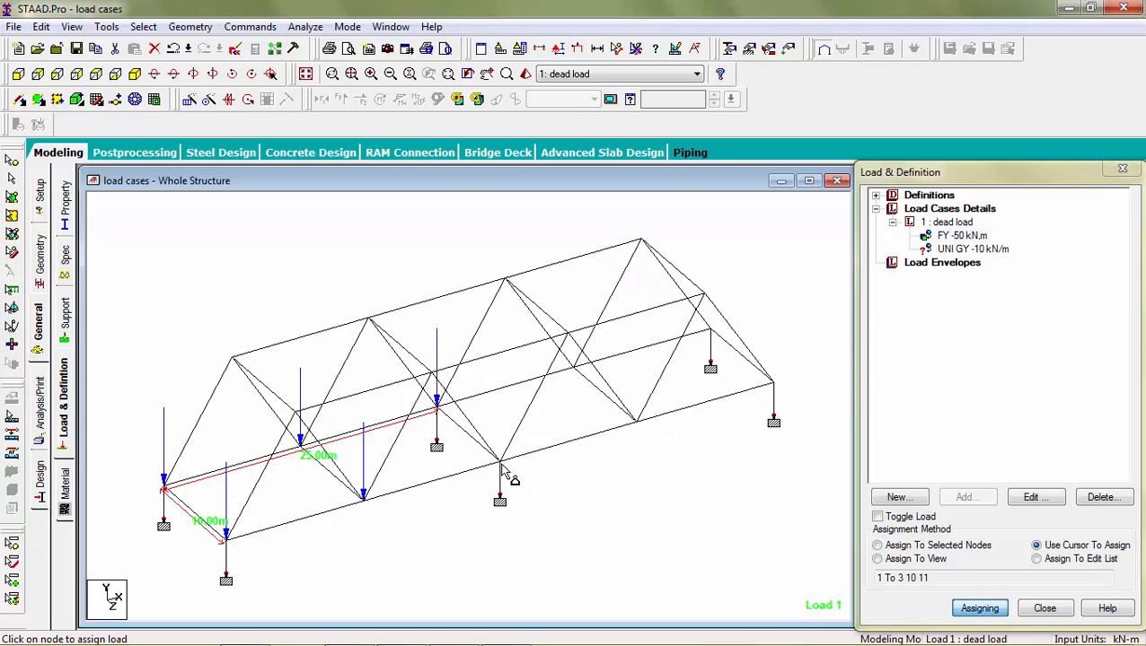
pyautogui.click(498, 459)
pyautogui.click(573, 365)
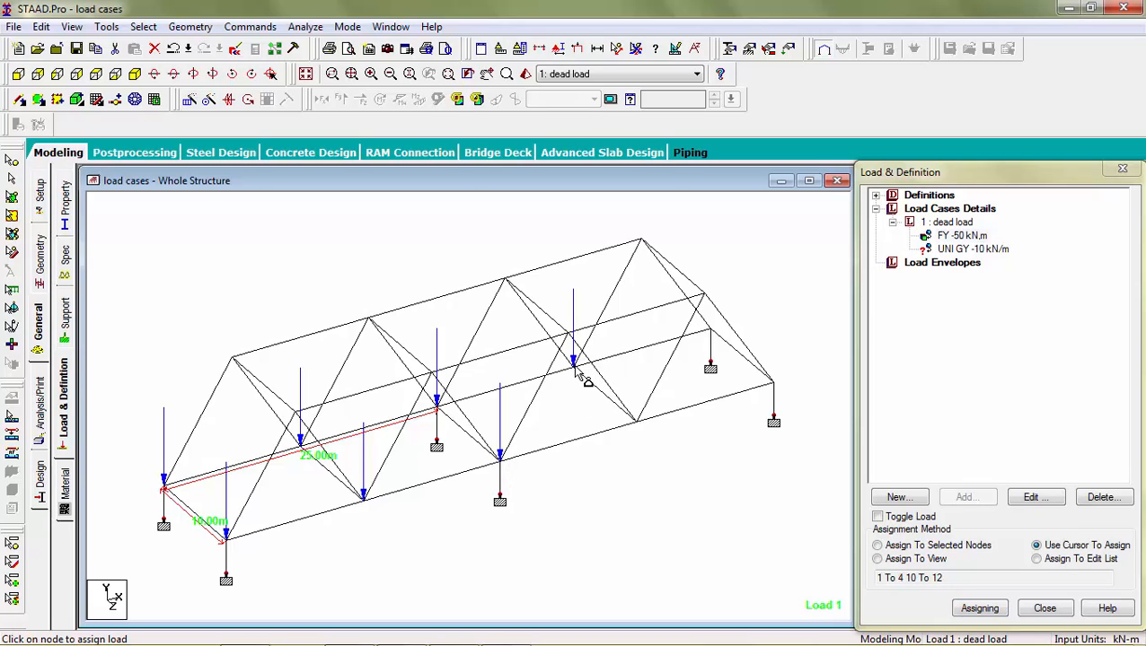
pyautogui.click(637, 423)
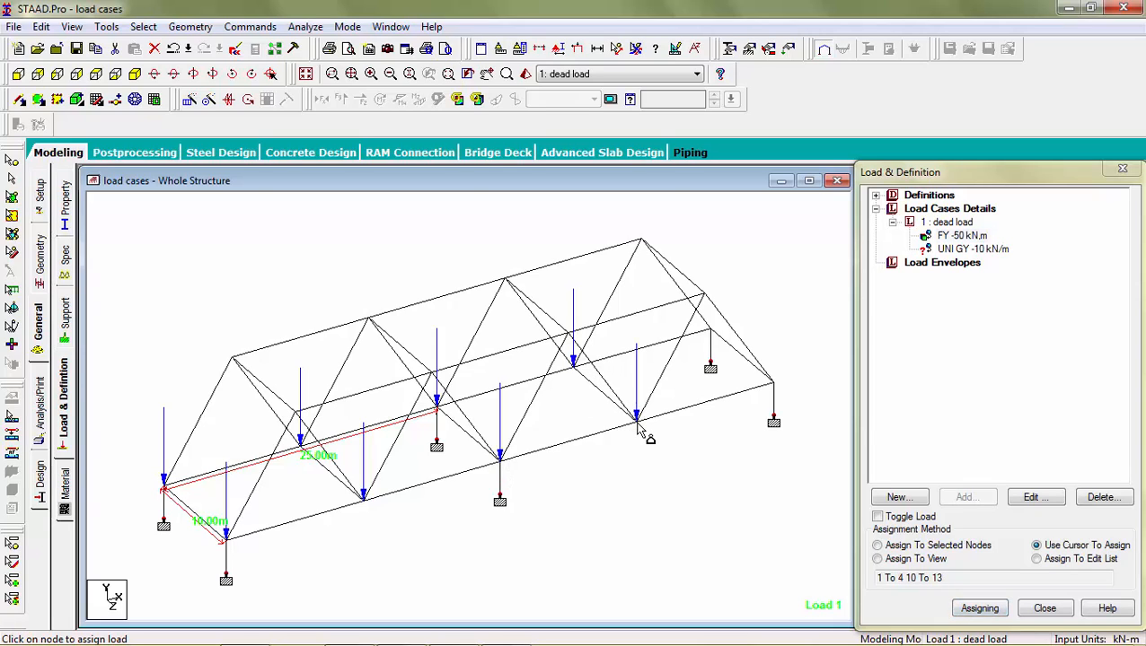
pyautogui.click(708, 326)
pyautogui.click(772, 384)
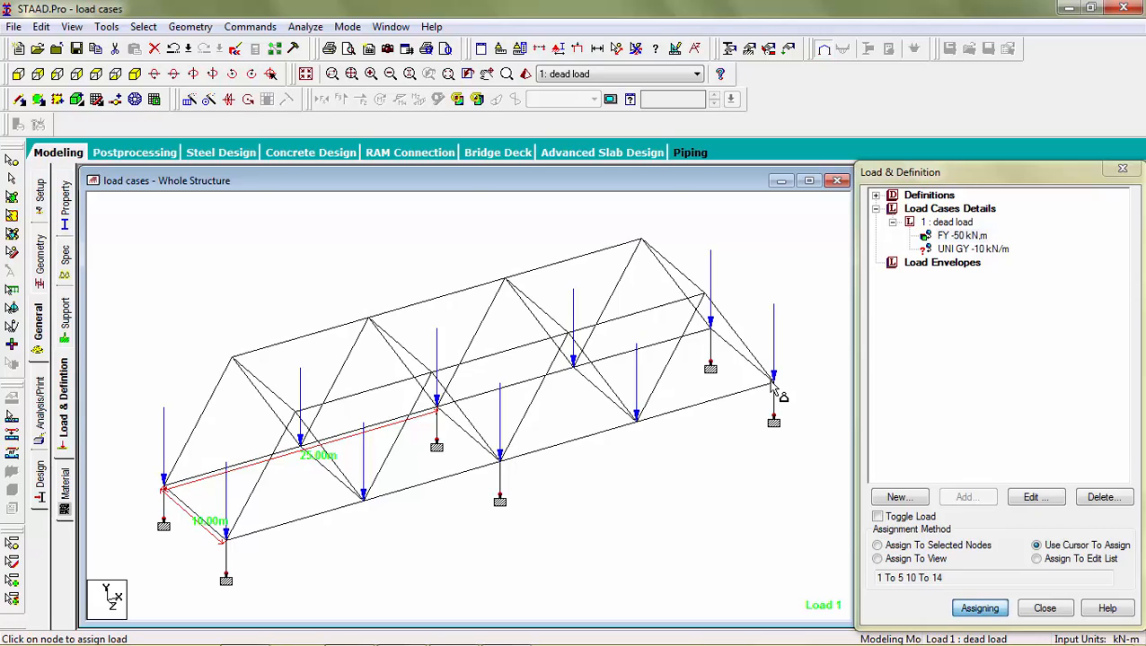
# Step: Start assigning the -10 kN/m uniform load to a bottom chord beam, saving the file when asked
pyautogui.click(953, 249)
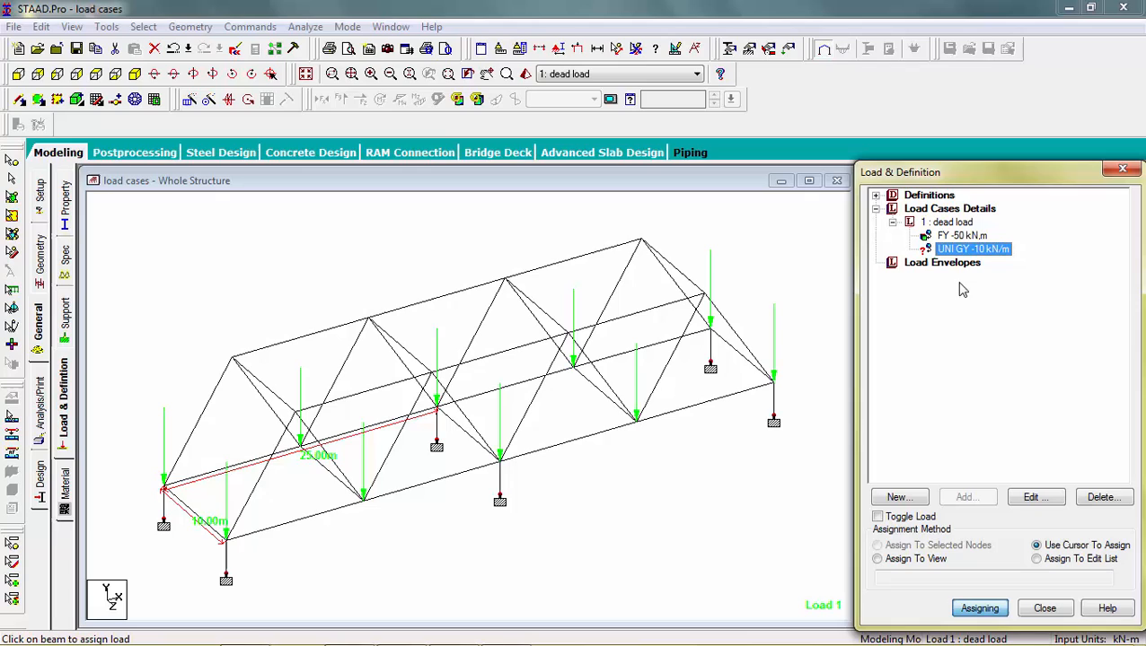
pyautogui.click(977, 610)
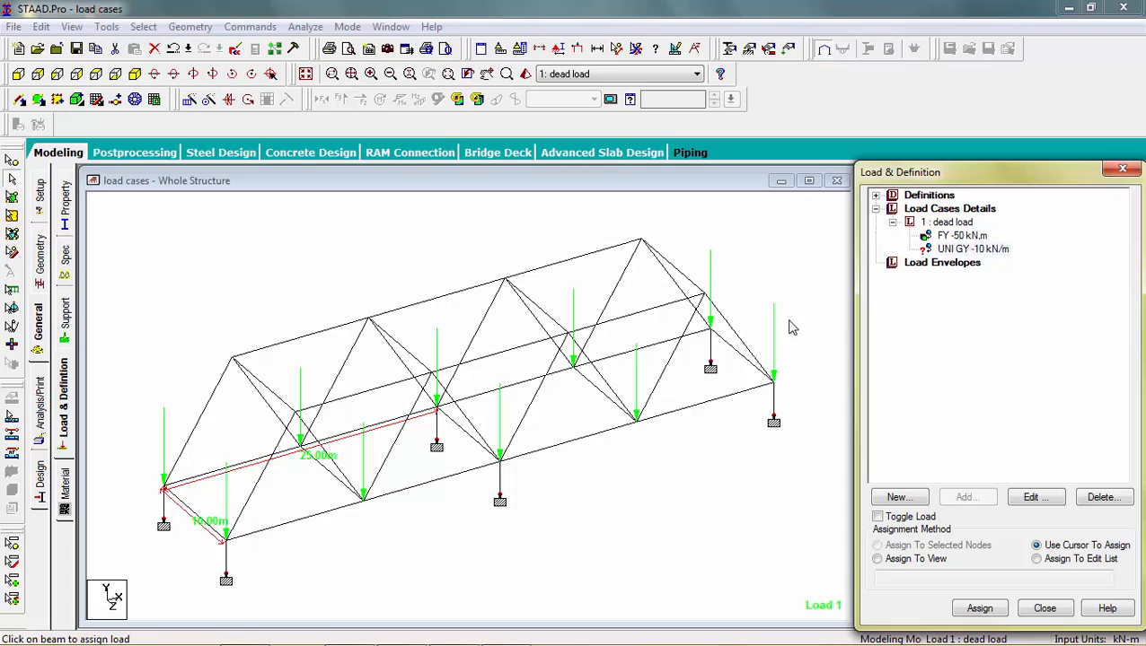
pyautogui.click(941, 251)
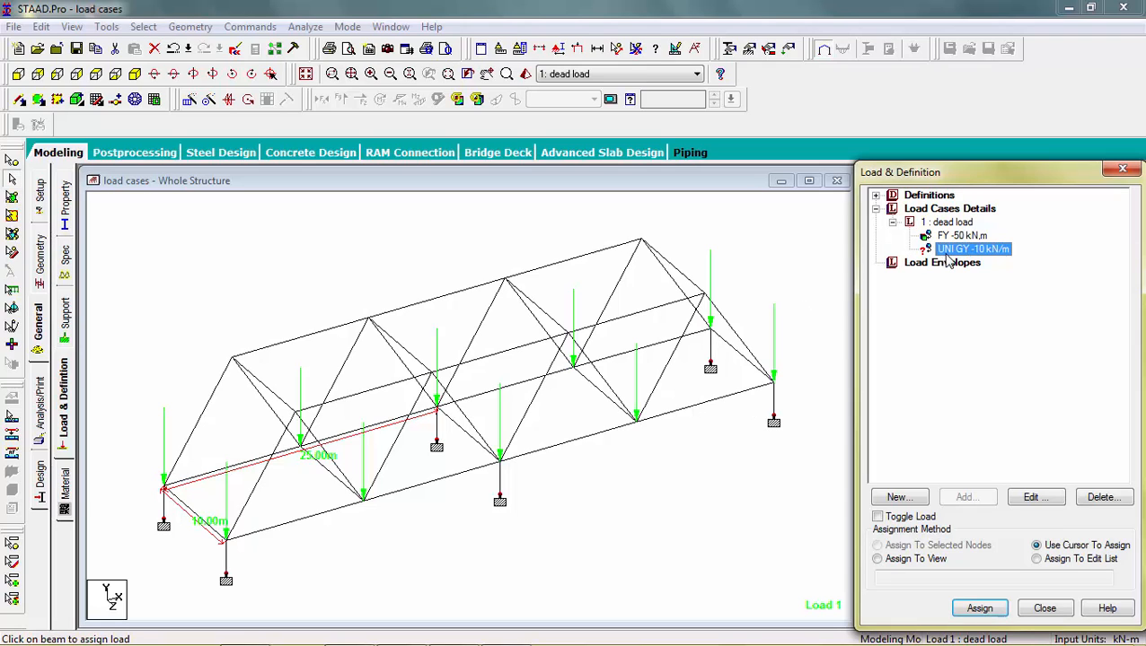
pyautogui.click(980, 608)
pyautogui.click(650, 349)
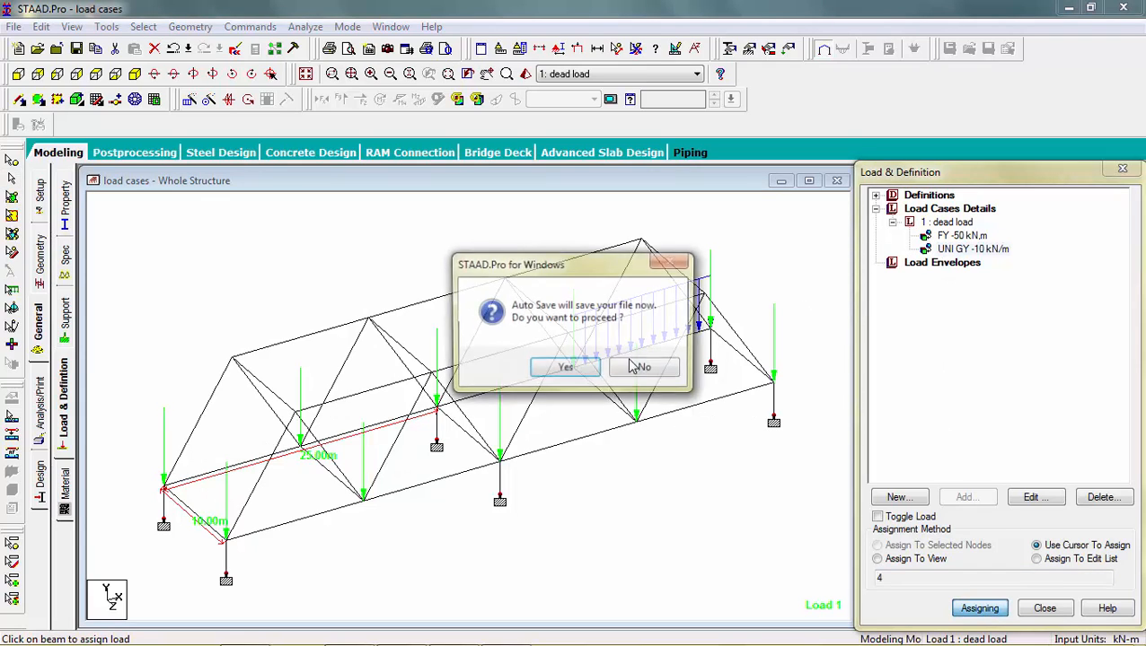
pyautogui.click(565, 376)
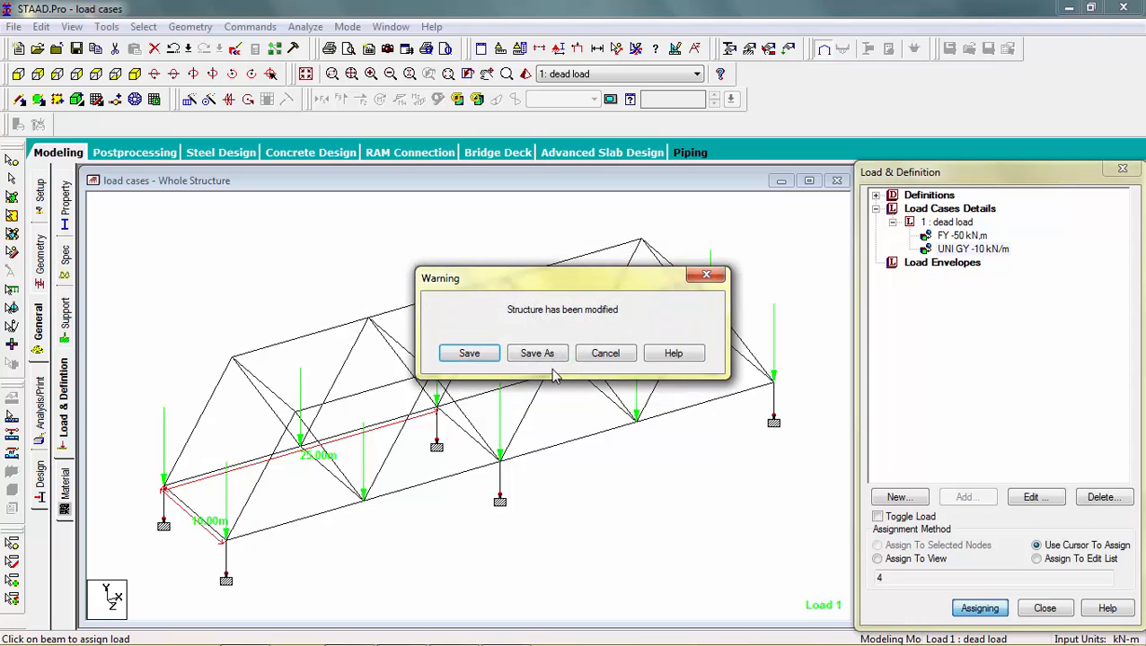
pyautogui.click(476, 353)
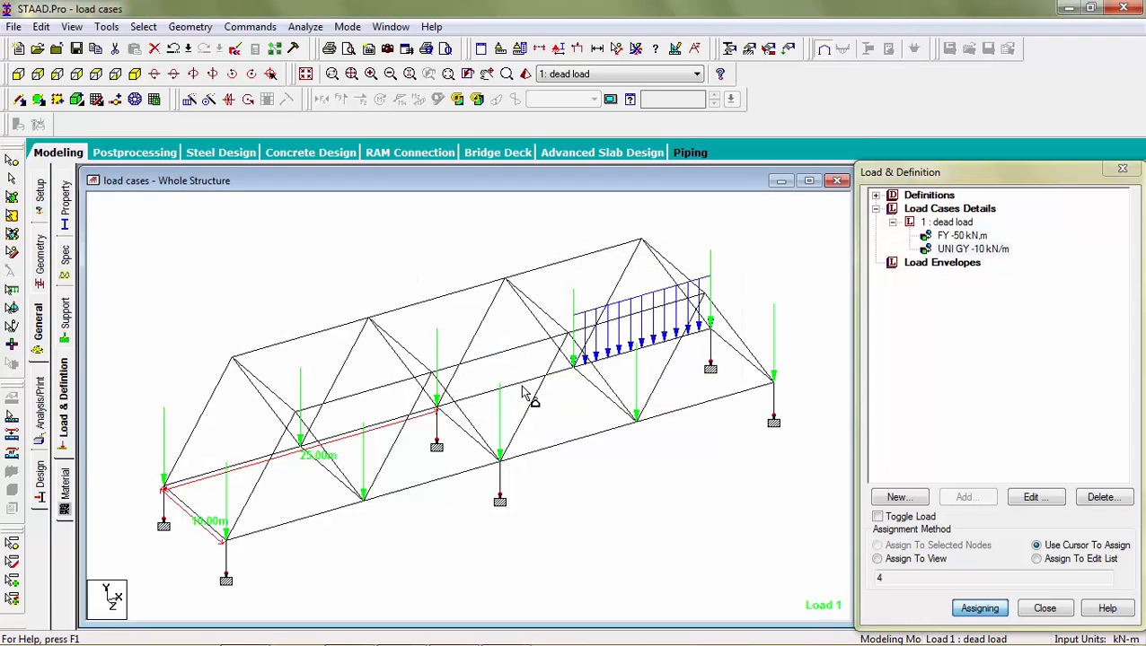
# Step: Assign the uniform load to the remaining bottom chord beams of both trusses and the two end cross beams
pyautogui.click(474, 397)
pyautogui.click(396, 421)
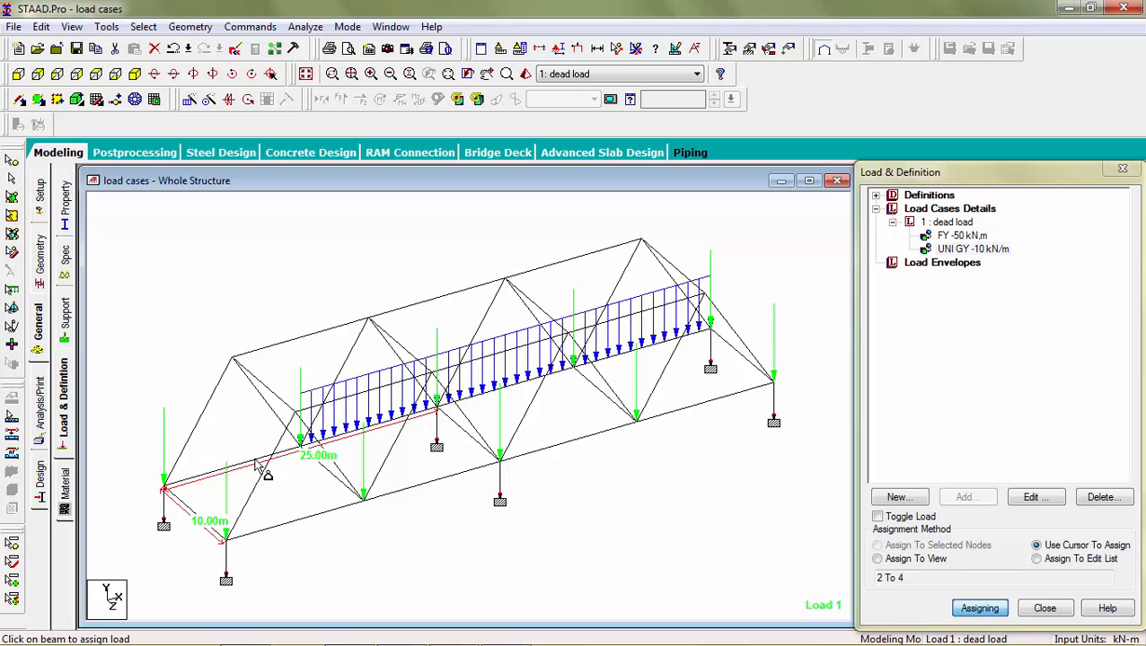
pyautogui.click(255, 457)
pyautogui.click(297, 515)
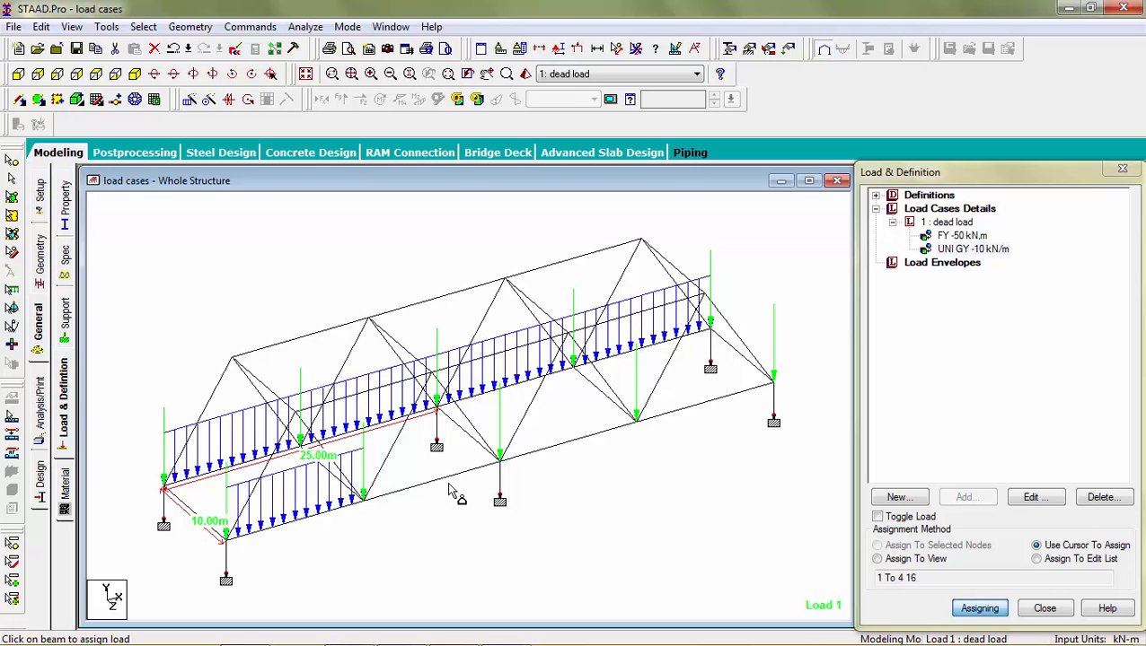
pyautogui.click(468, 468)
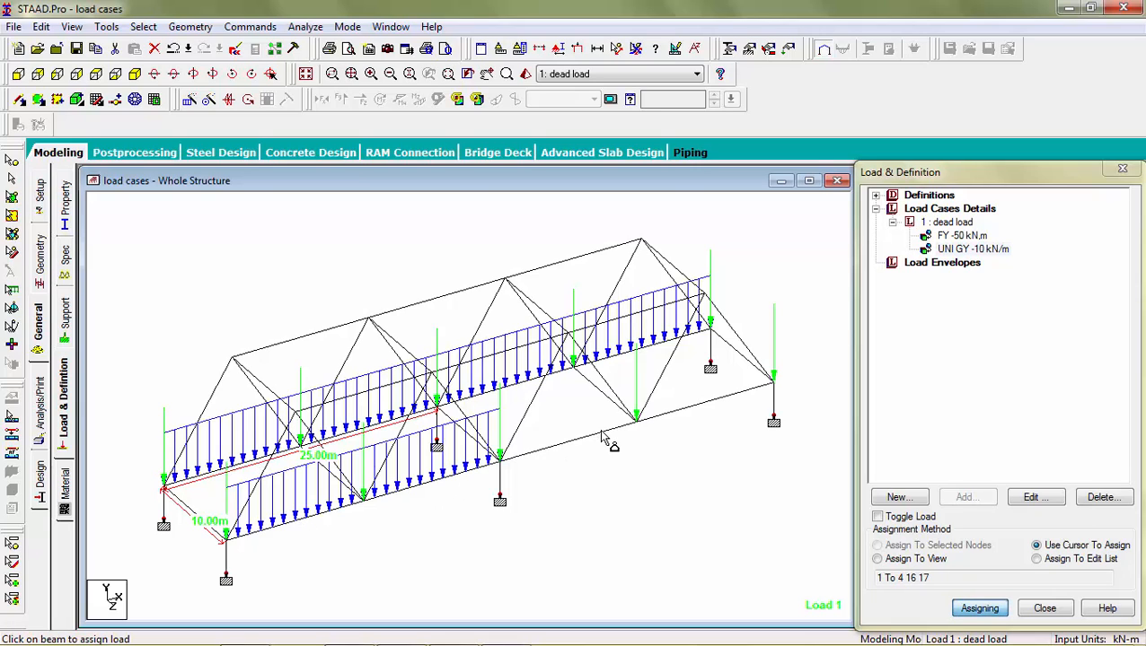
pyautogui.click(600, 434)
pyautogui.click(703, 410)
pyautogui.click(723, 338)
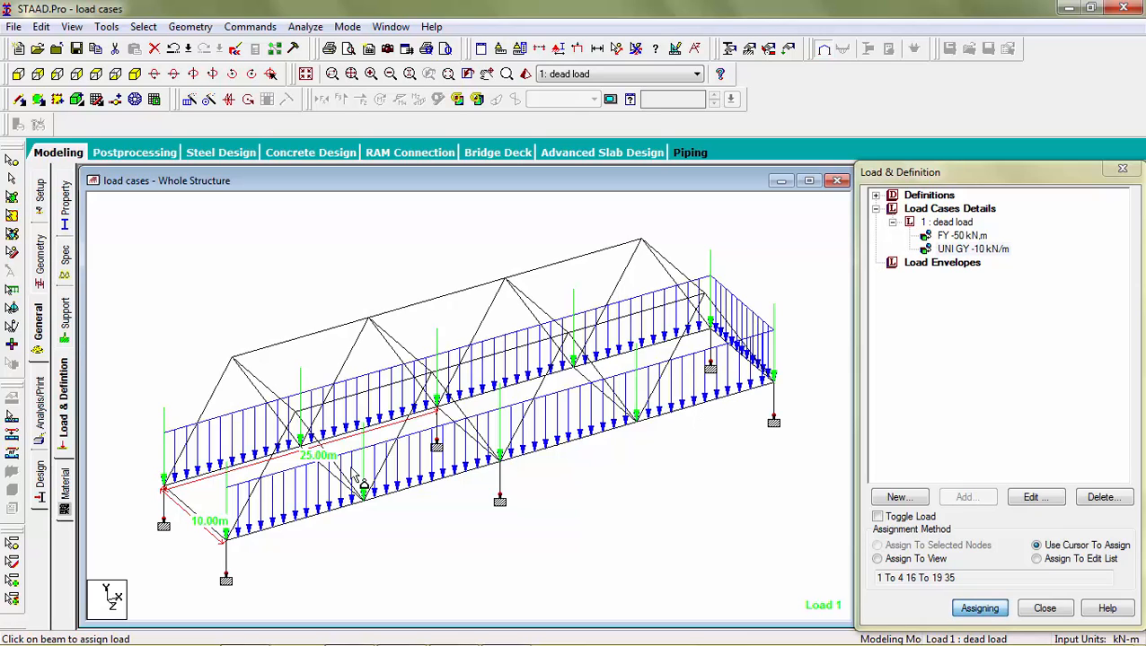
pyautogui.click(191, 517)
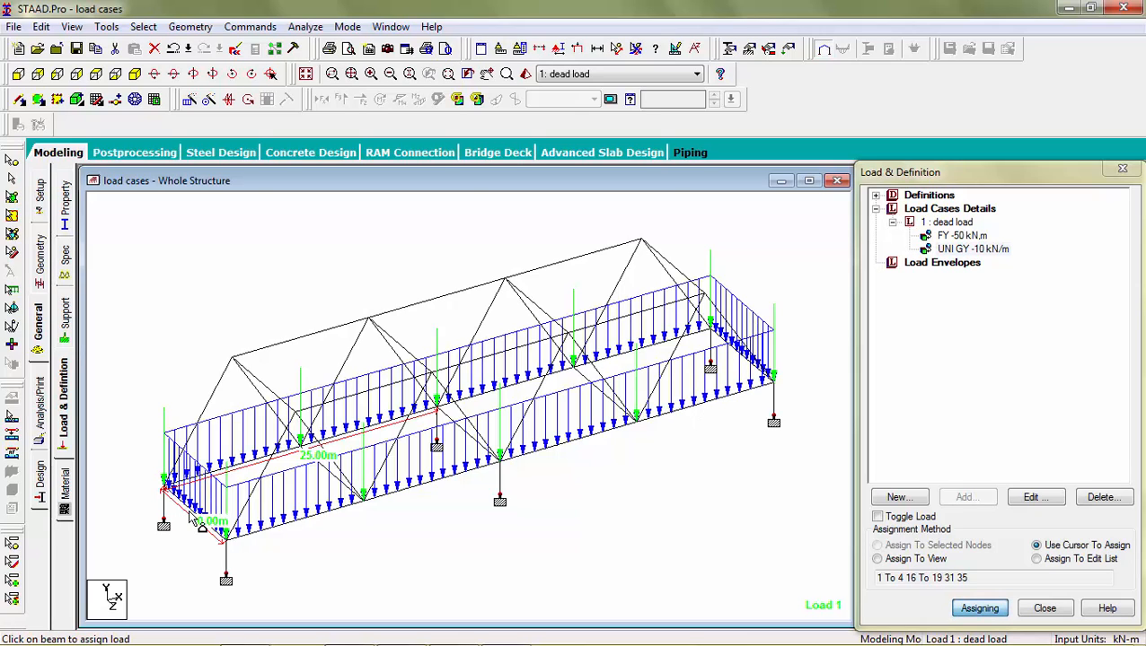
pyautogui.press('Escape')
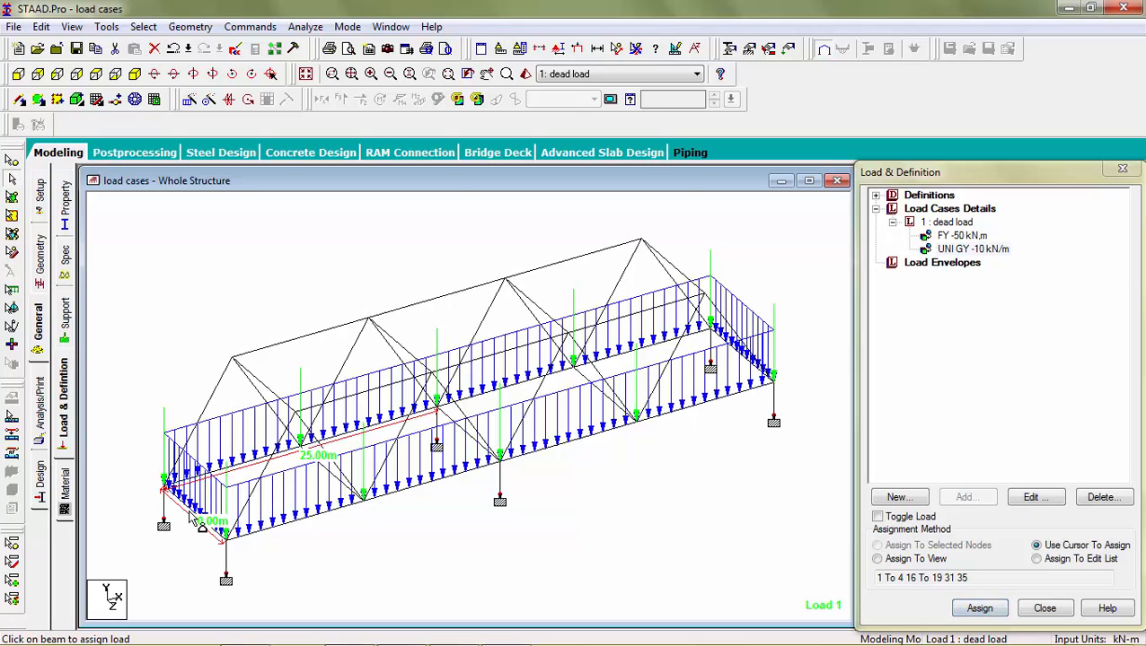
# Step: Add a Perform Analysis command with No Print, removing the duplicated Perform Analysis entry
pyautogui.click(40, 404)
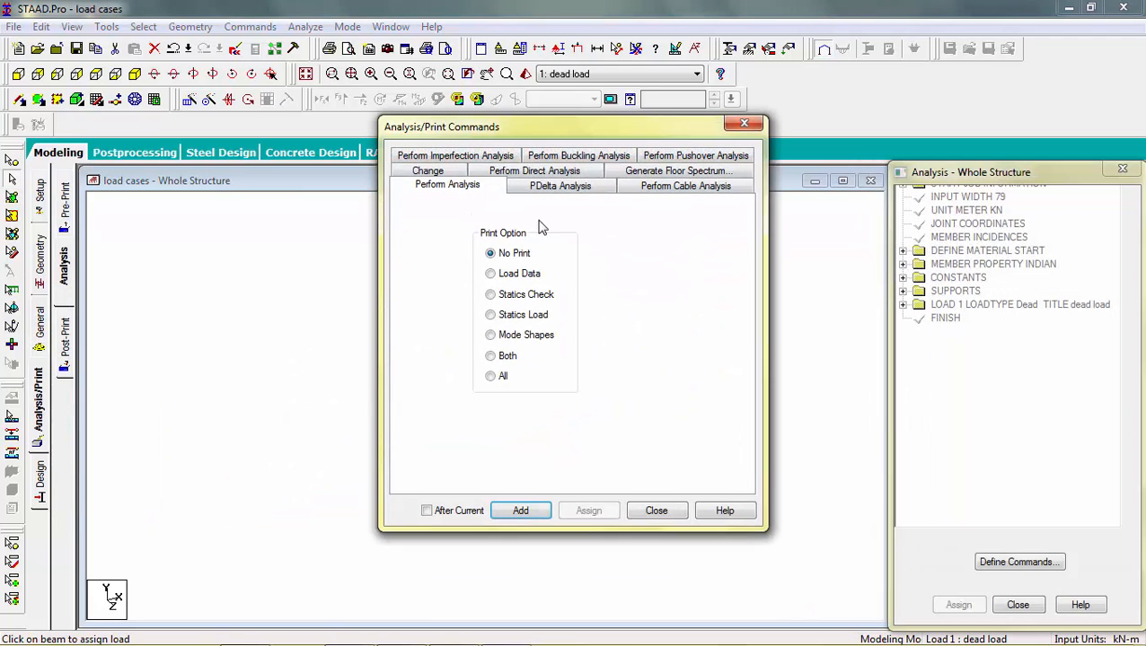
pyautogui.click(528, 514)
pyautogui.click(523, 512)
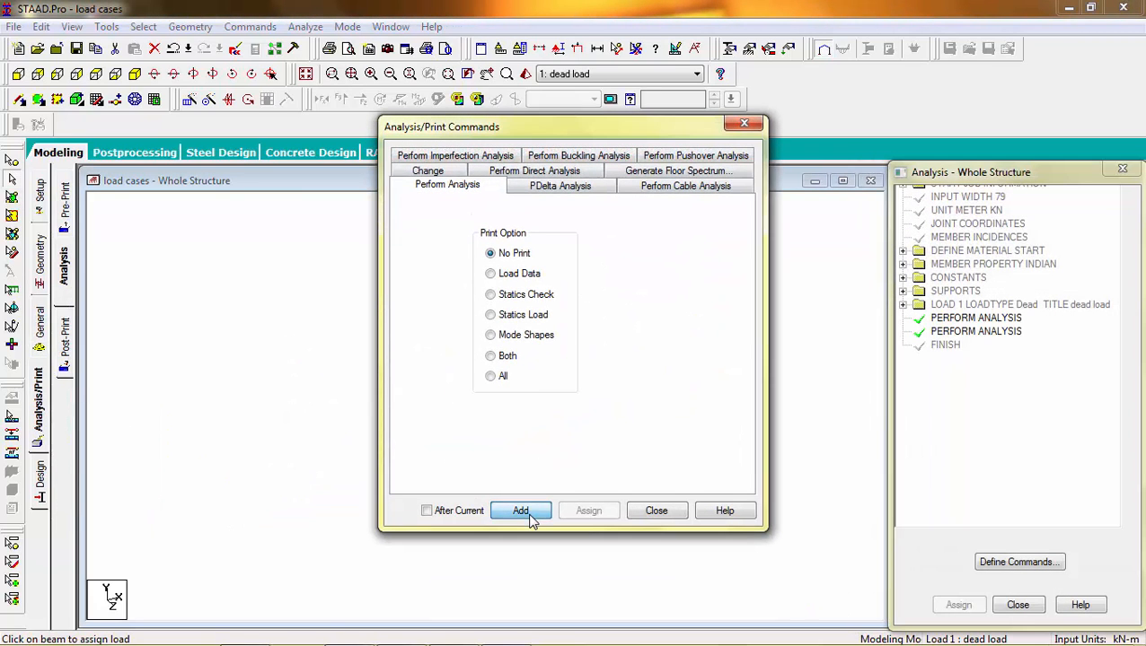
pyautogui.click(654, 509)
pyautogui.click(992, 333)
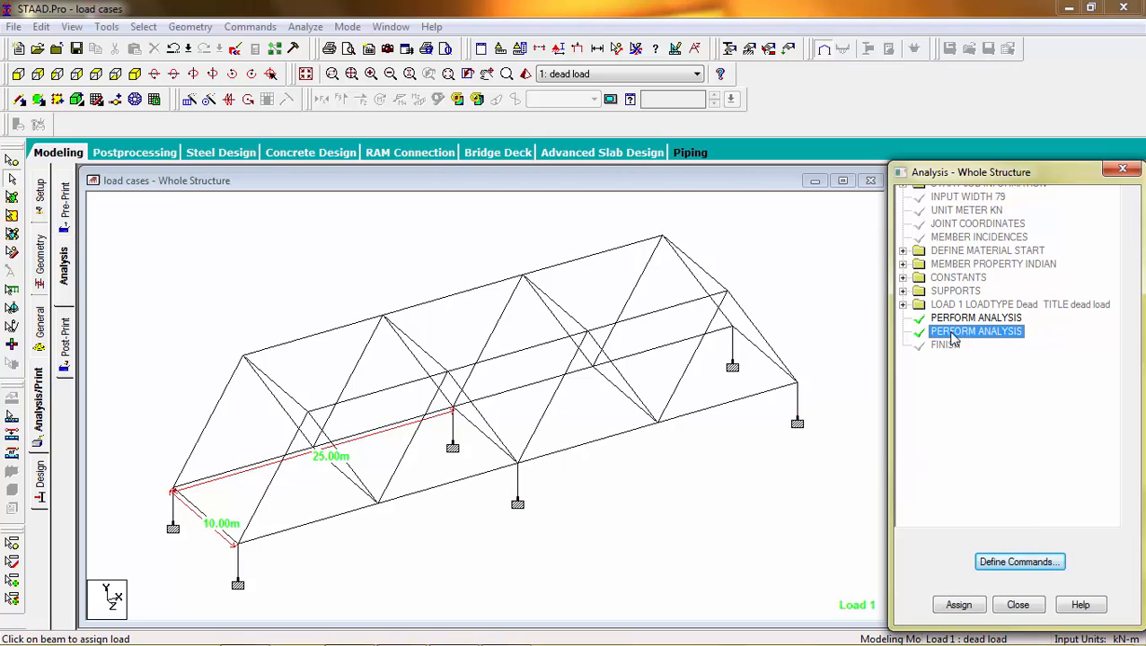
pyautogui.rightClick(964, 341)
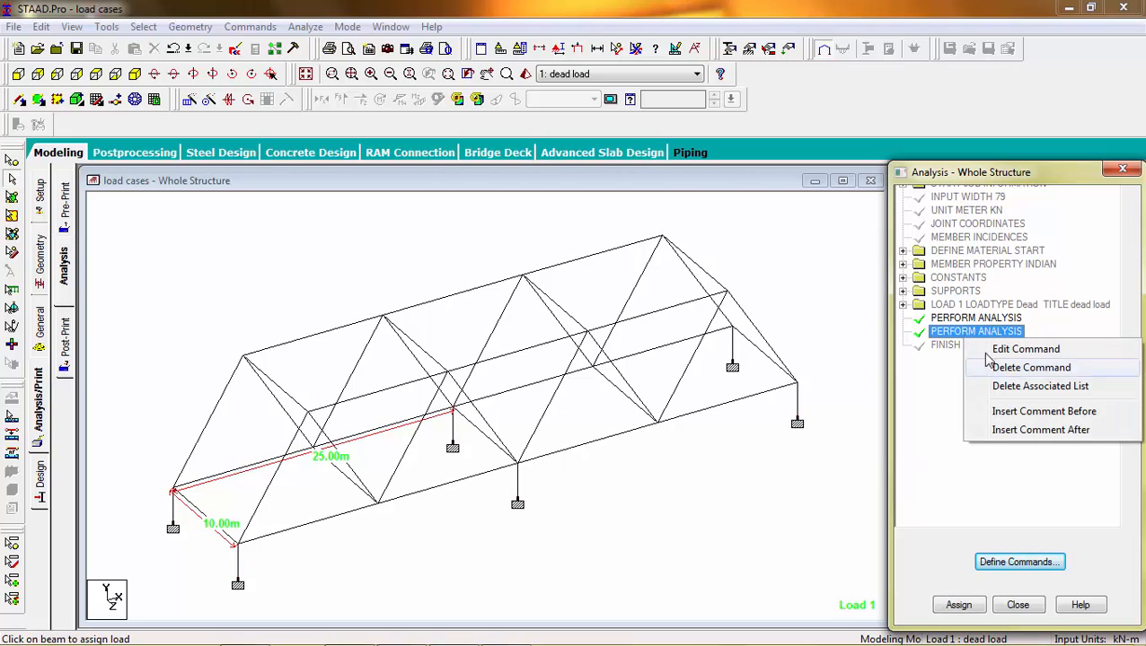
pyautogui.click(994, 368)
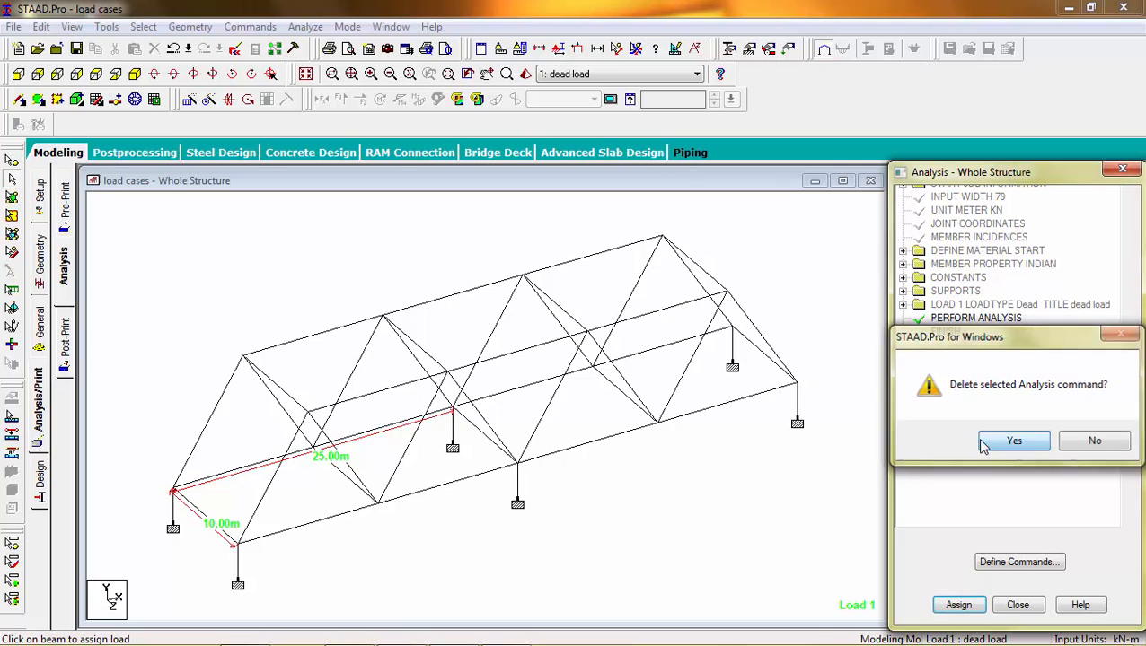
pyautogui.click(979, 442)
# Step: Run the analysis and go to post processing with the dead load case selected
pyautogui.click(306, 26)
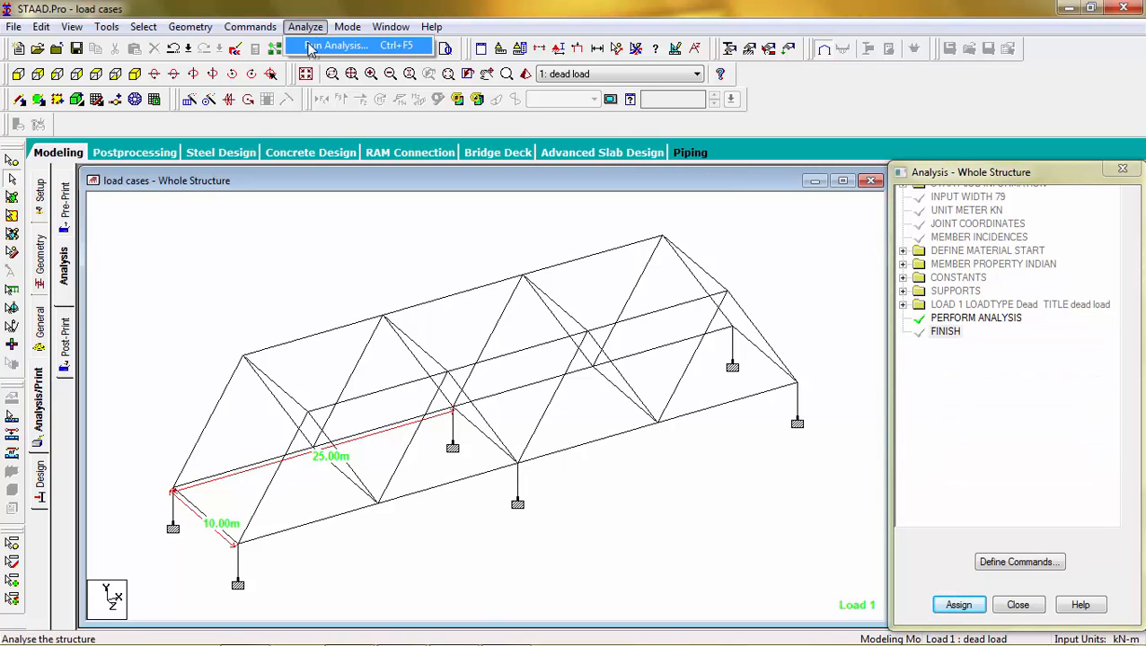
pyautogui.click(314, 43)
pyautogui.press('Return')
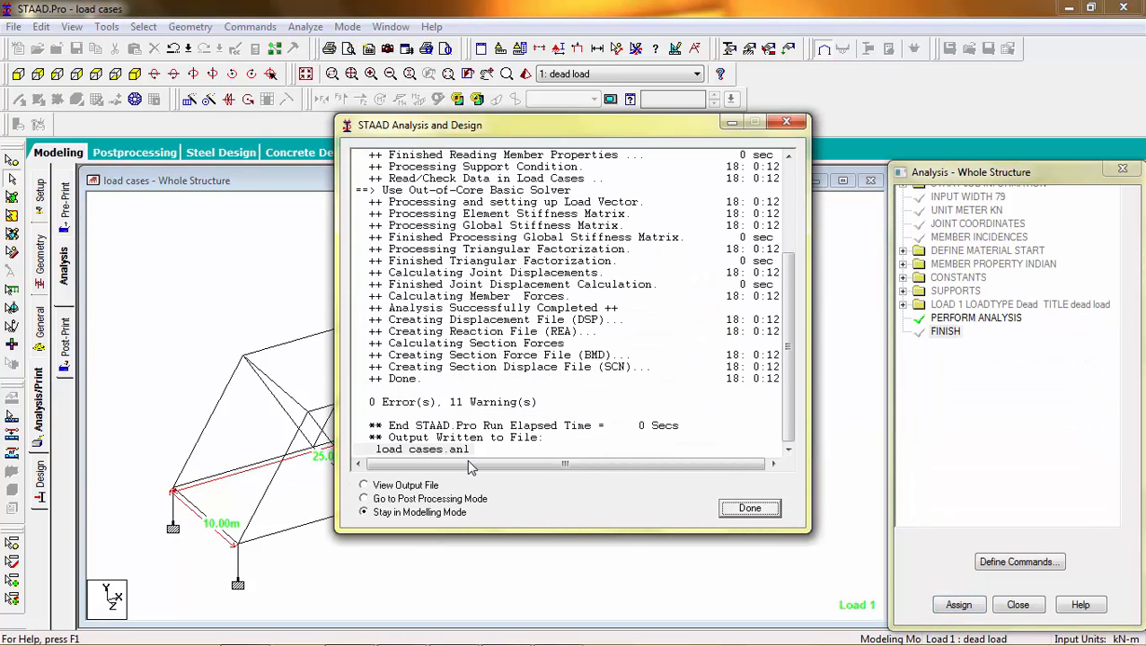
pyautogui.click(364, 499)
pyautogui.click(760, 510)
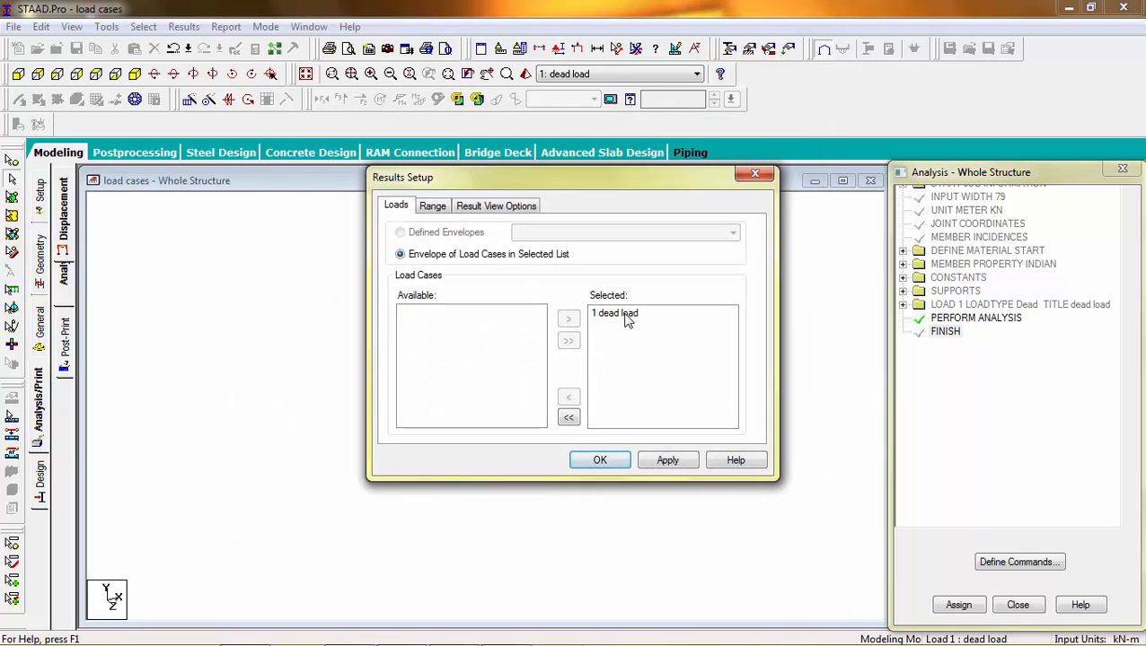
pyautogui.click(627, 318)
pyautogui.click(600, 460)
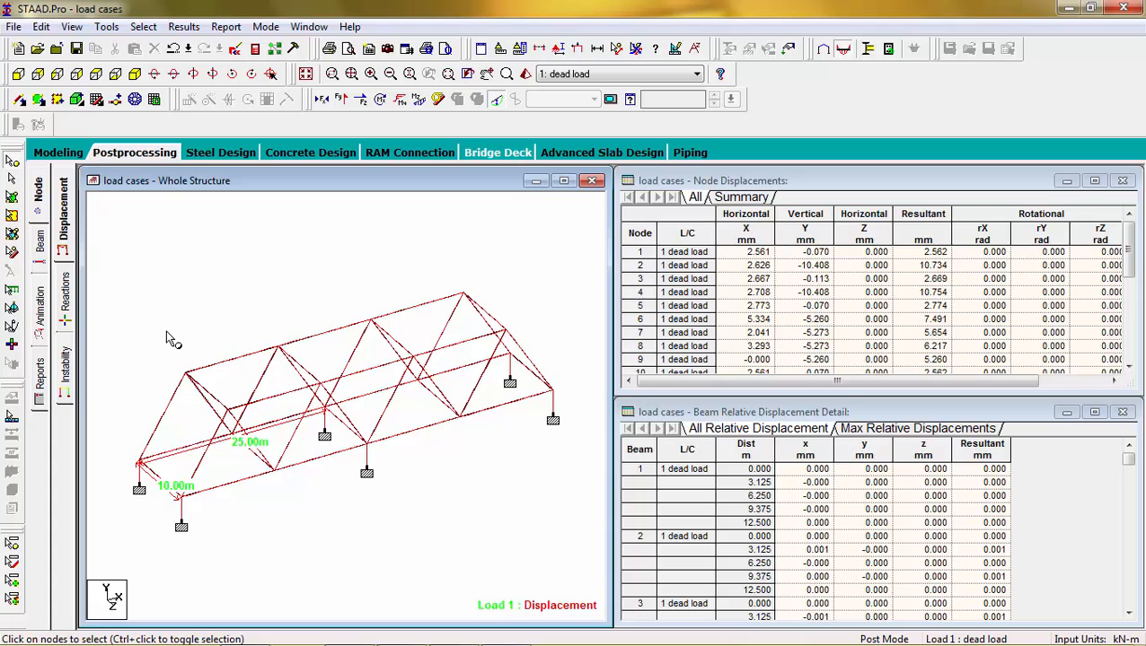
# Step: Rotate the model to examine the displacement results from different directions
pyautogui.press('Up')
pyautogui.press('Up')
pyautogui.press('Up')
pyautogui.press('Up')
pyautogui.press('Up')
pyautogui.press('Up')
pyautogui.press('Up')
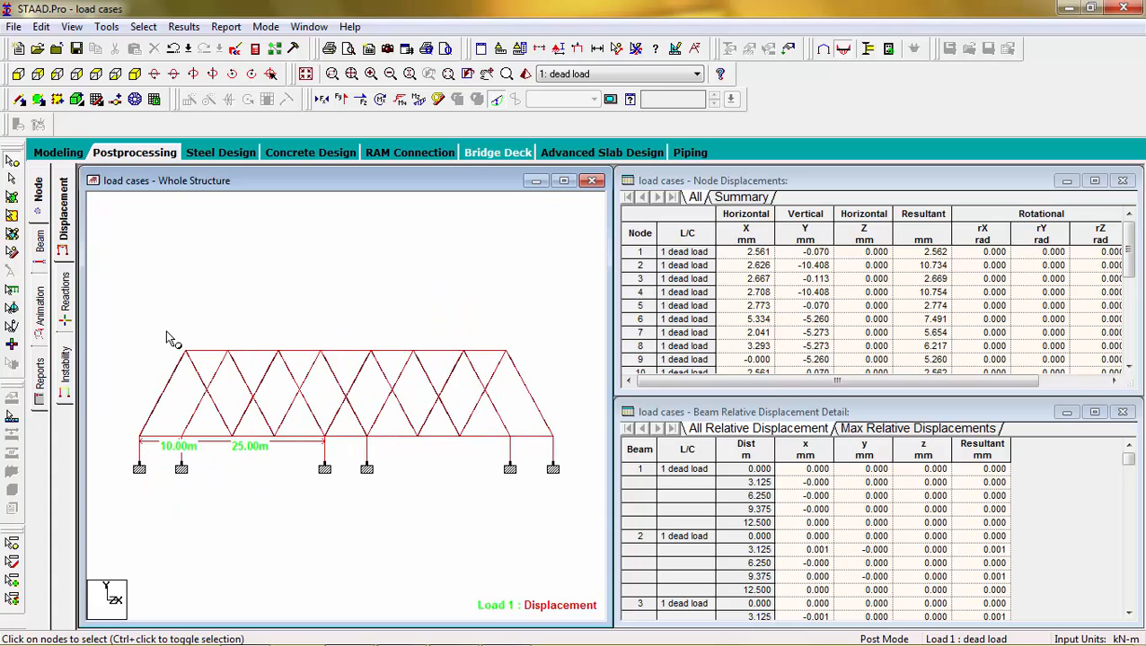
pyautogui.press('Left')
pyautogui.press('Left')
pyautogui.press('Left')
pyautogui.press('Left')
pyautogui.press('Left')
pyautogui.press('Down')
pyautogui.press('Down')
pyautogui.press('Down')
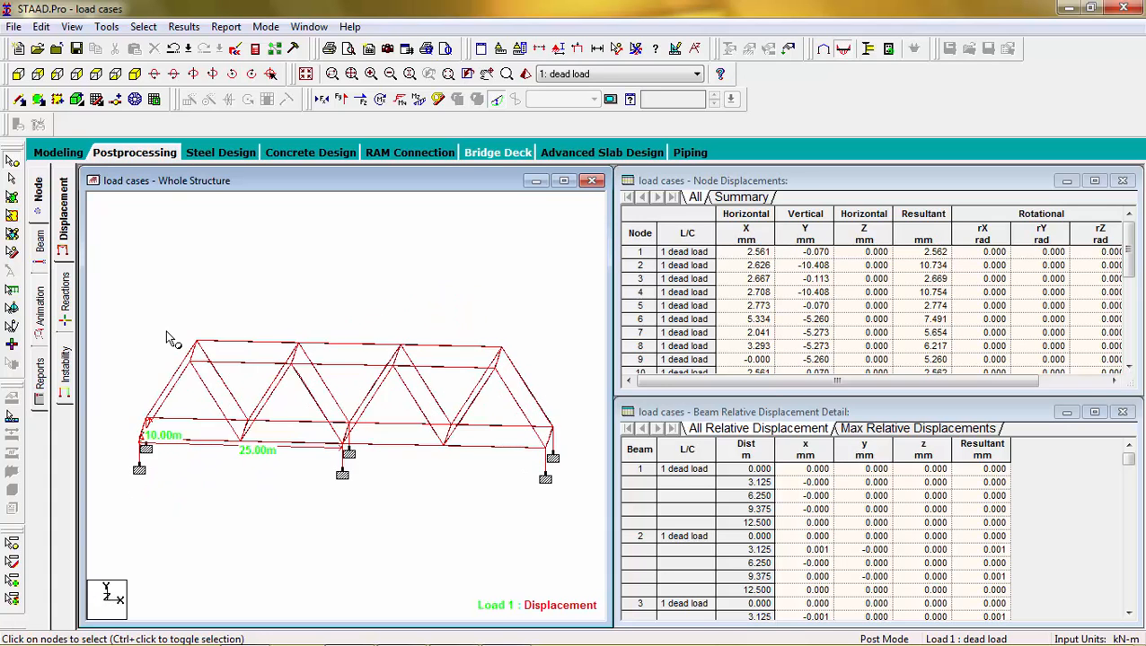
pyautogui.press('Right')
pyautogui.press('Right')
pyautogui.press('Right')
pyautogui.press('Right')
pyautogui.press('Right')
pyautogui.press('Right')
pyautogui.press('Right')
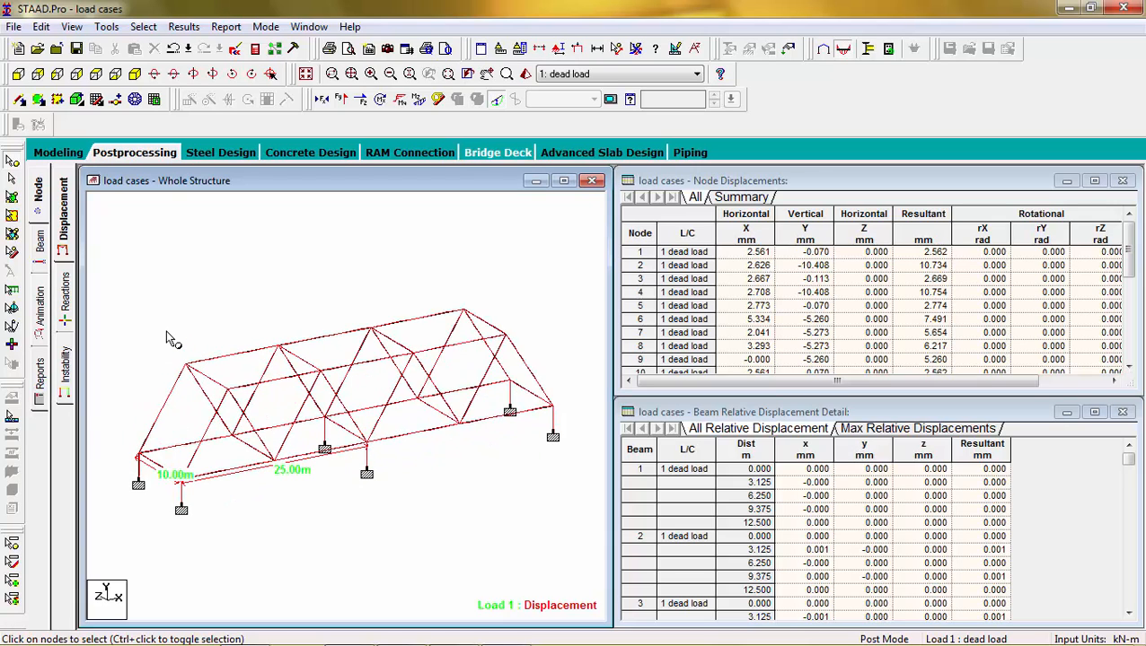
# Step: Show the design results diagram based on actual ratio
pyautogui.click(51, 329)
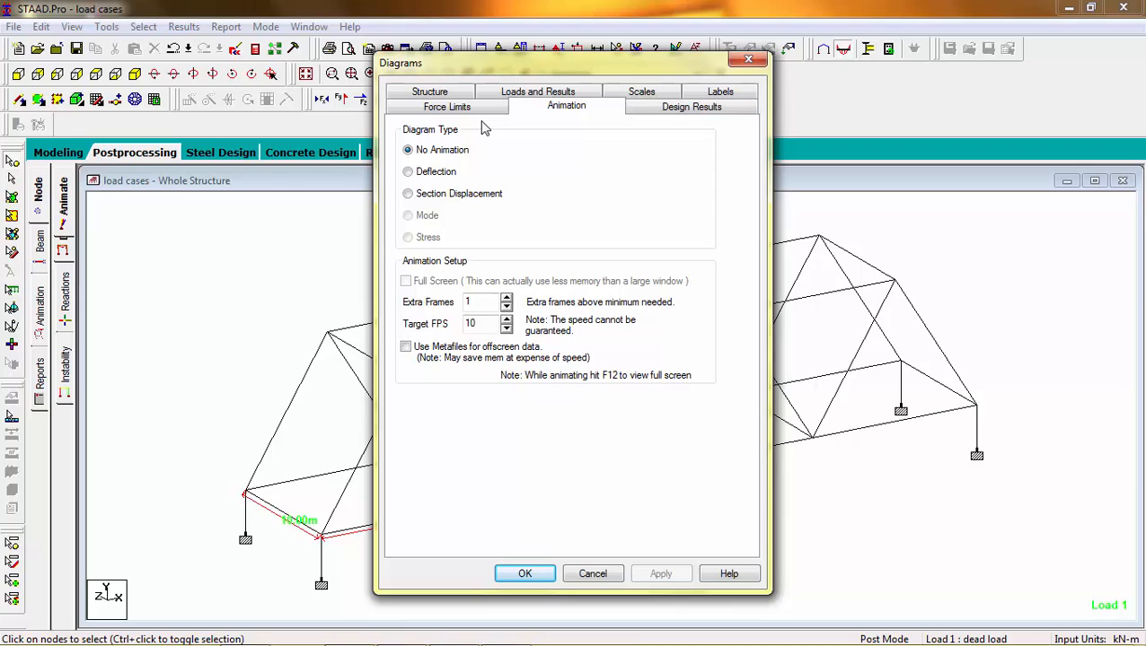
pyautogui.click(662, 108)
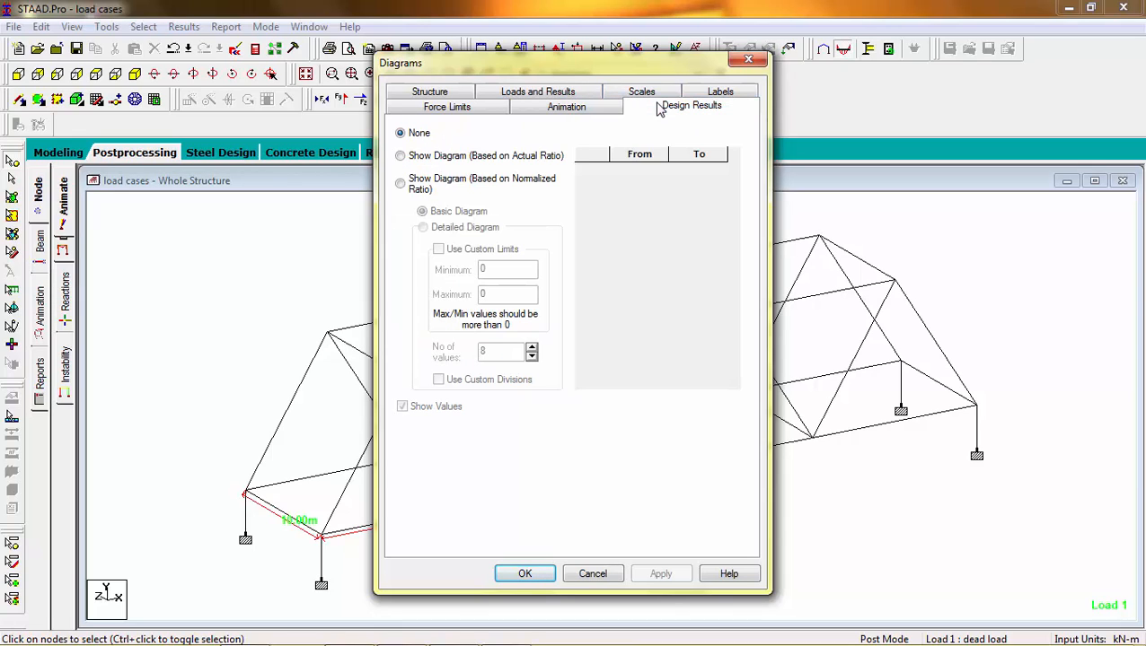
pyautogui.click(401, 156)
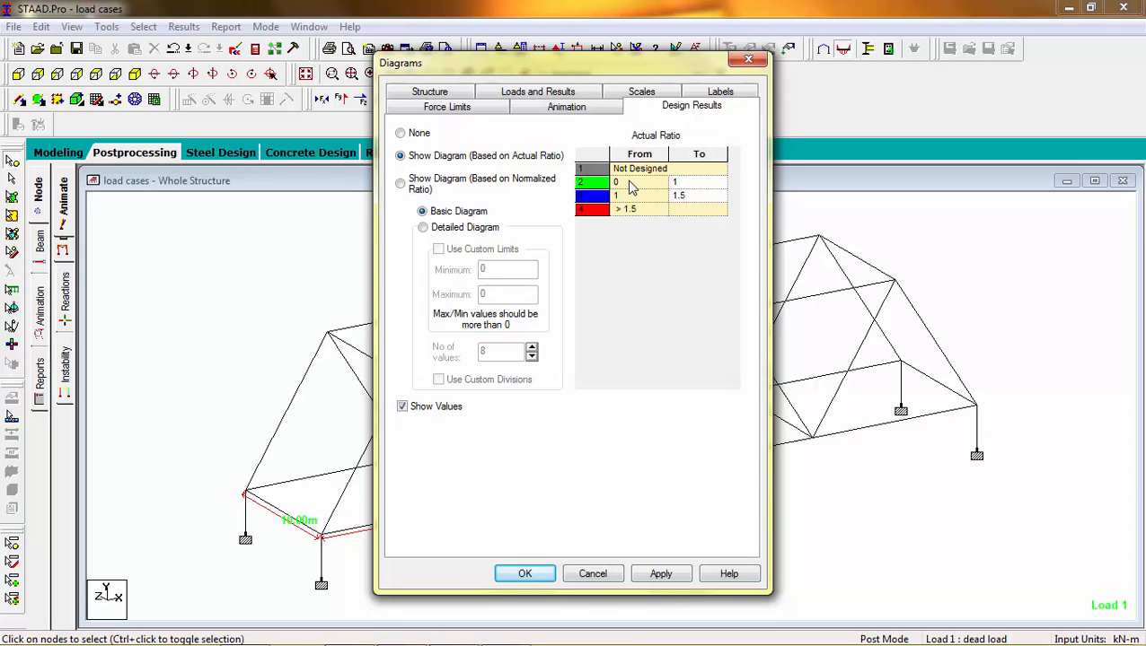
pyautogui.click(661, 575)
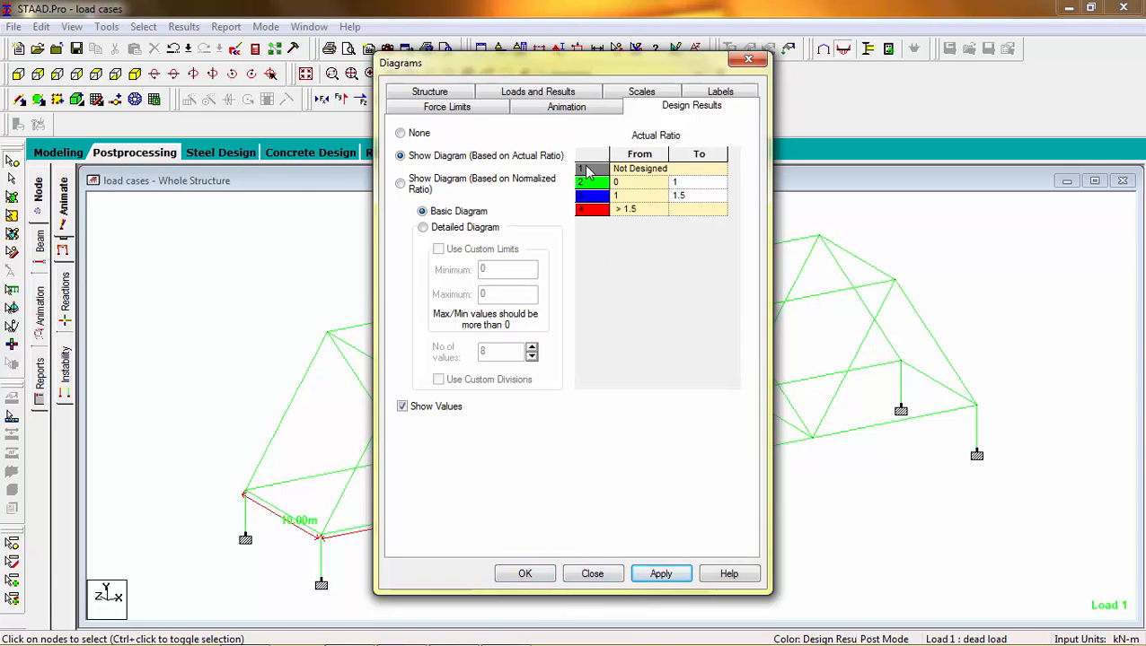
pyautogui.moveTo(593, 63); pyautogui.dragTo(906, 56)
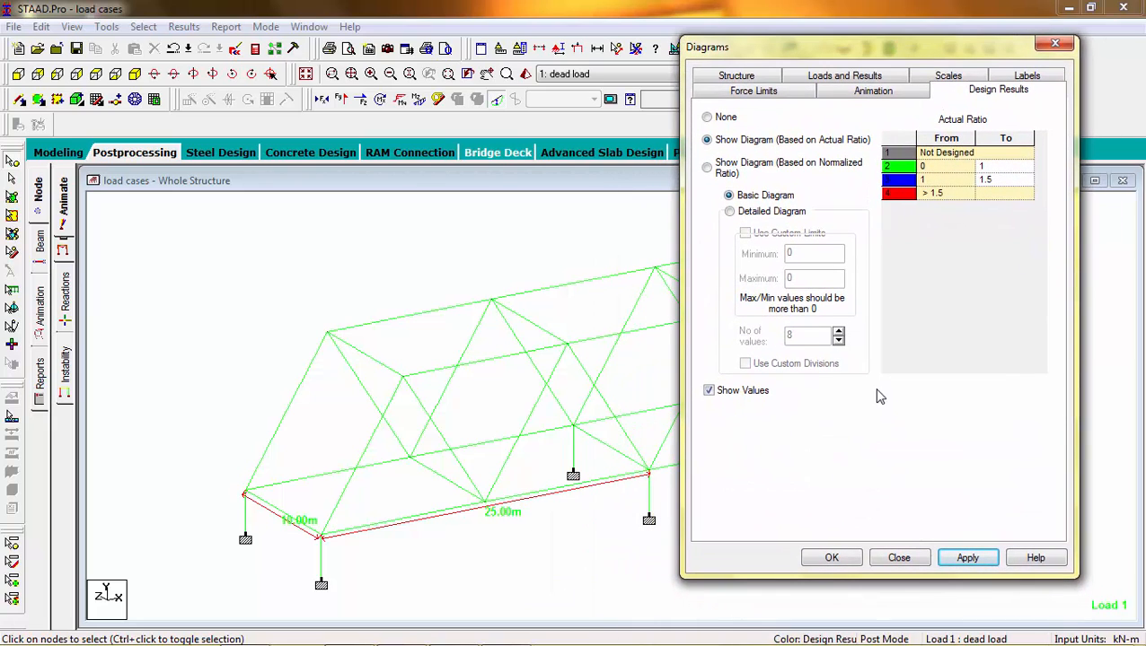
pyautogui.click(832, 557)
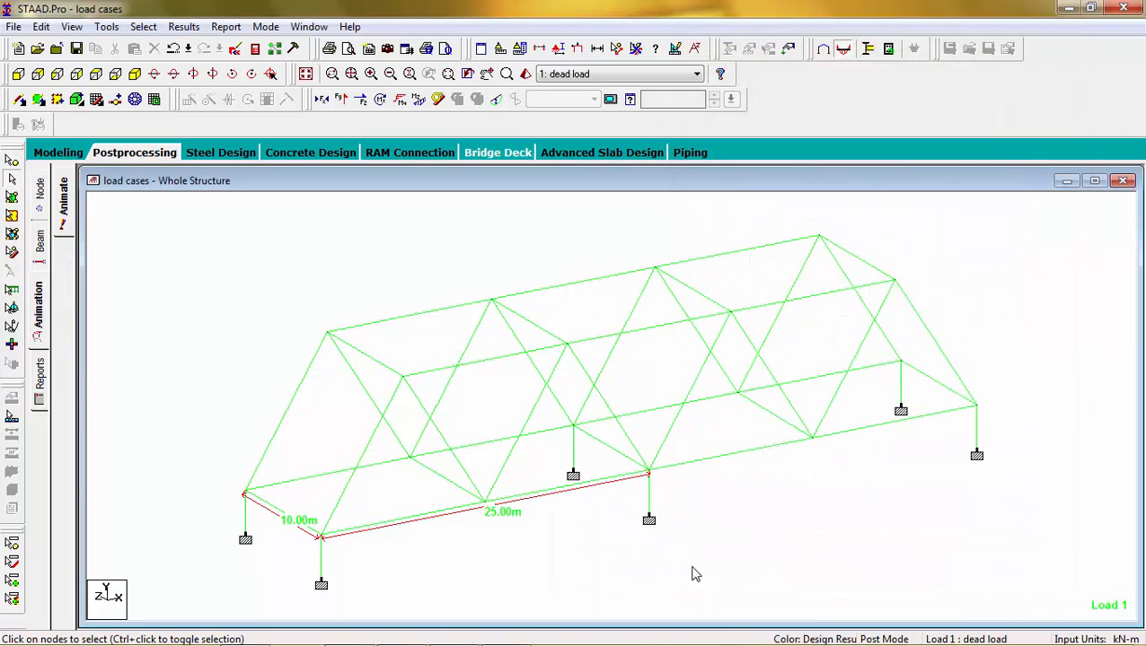
# Step: Examine the beam end forces and the shear and bending results of a top chord beam
pyautogui.click(45, 258)
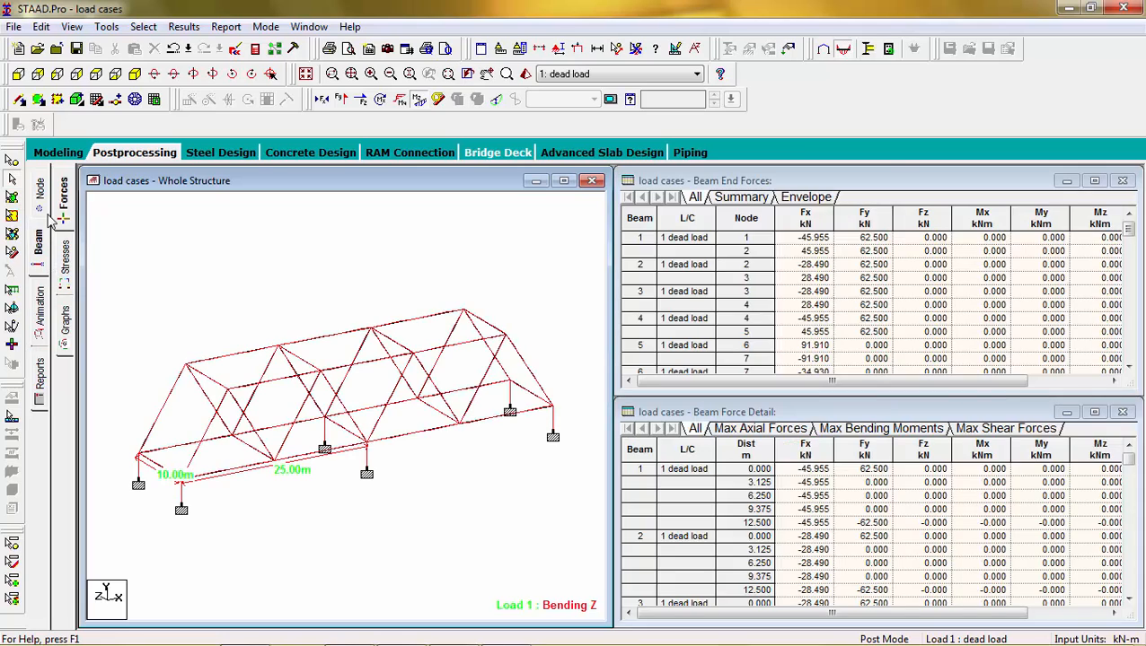
pyautogui.click(43, 213)
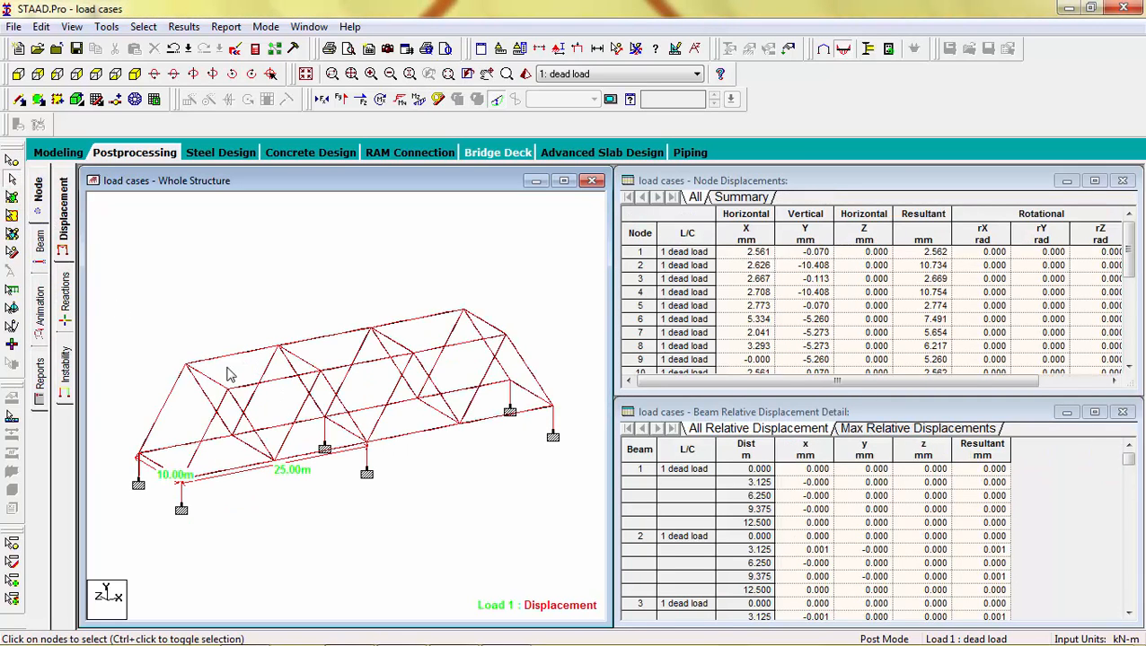
pyautogui.click(39, 251)
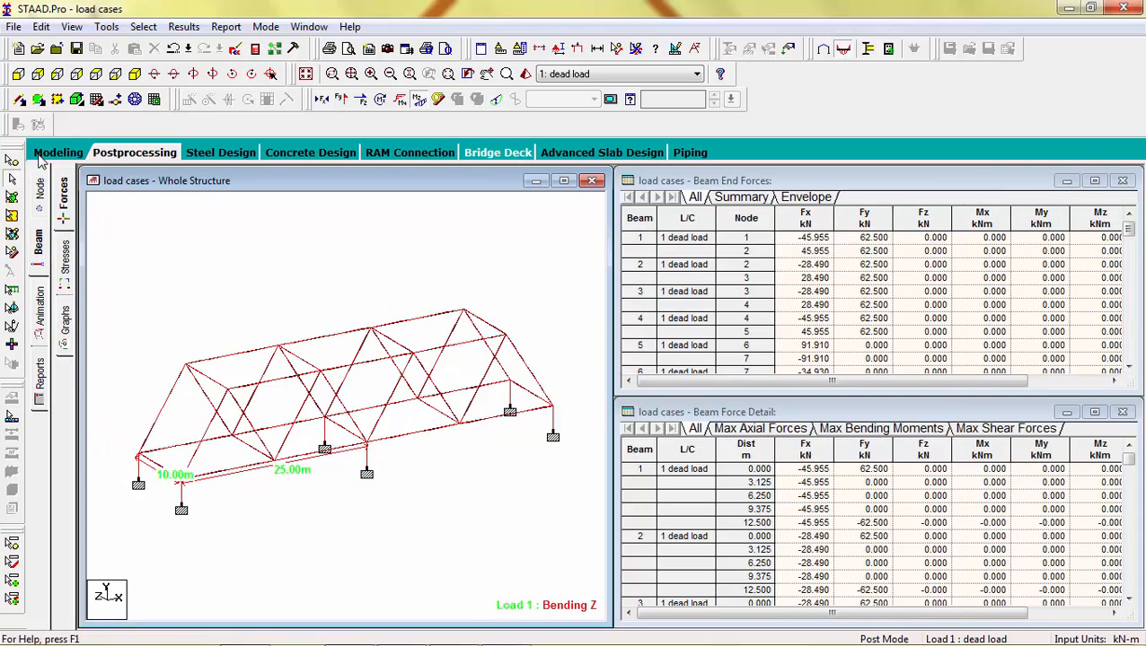
pyautogui.doubleClick(249, 359)
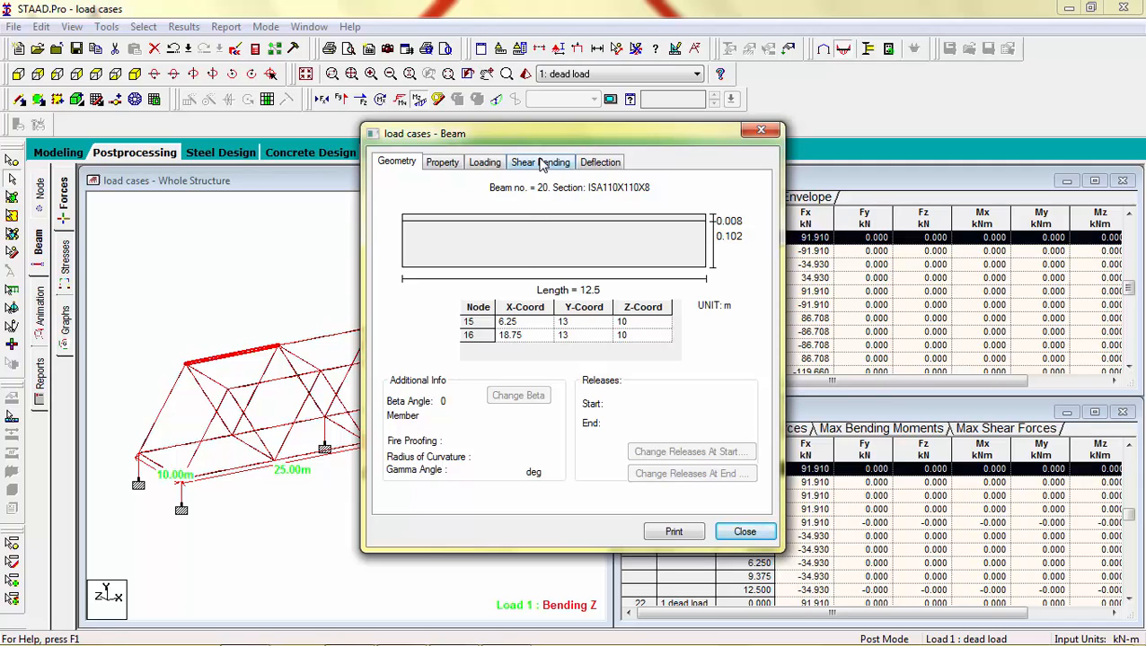
pyautogui.click(541, 162)
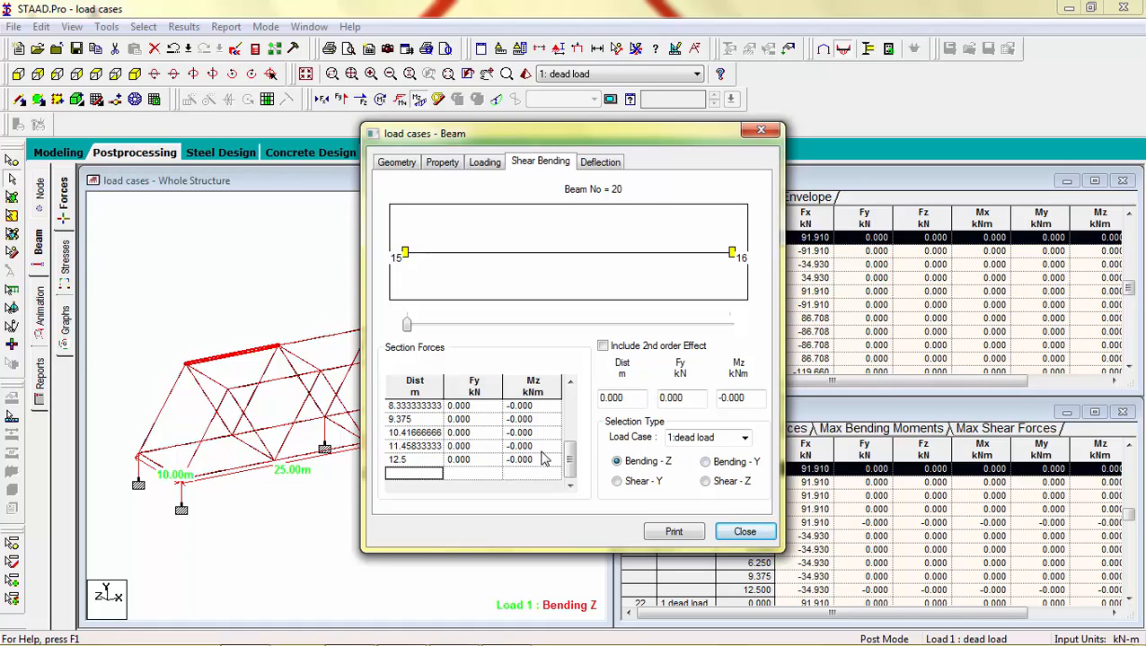
# Step: Review the shear and bending directions, deflection, loading and property pages of the selected top chord beam
pyautogui.click(616, 482)
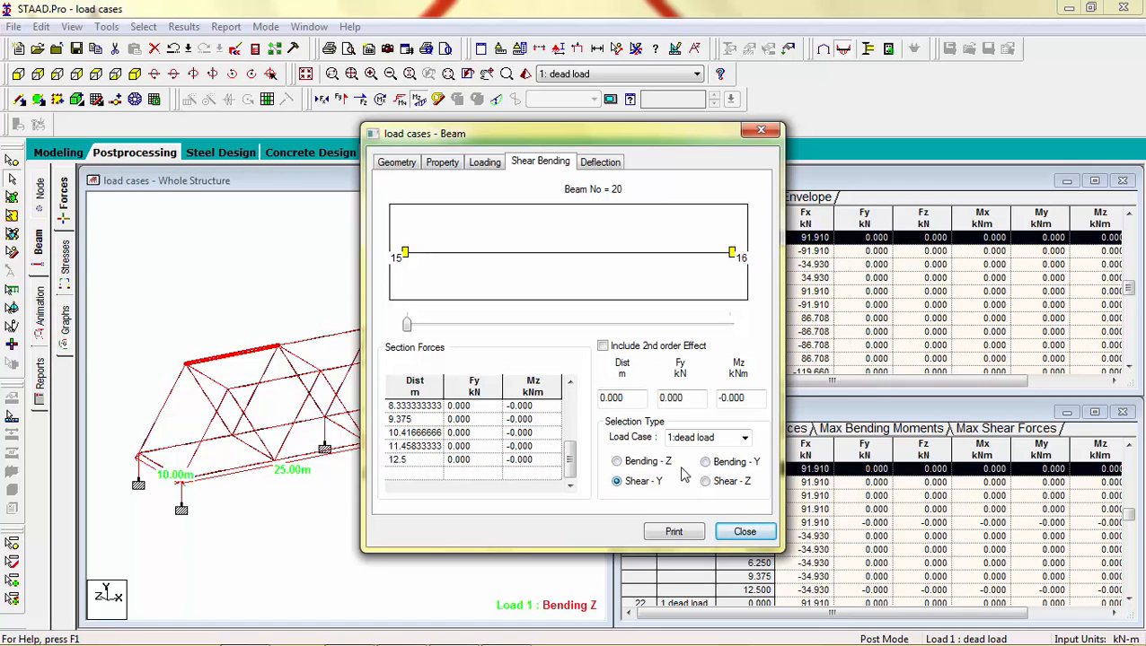
pyautogui.click(706, 482)
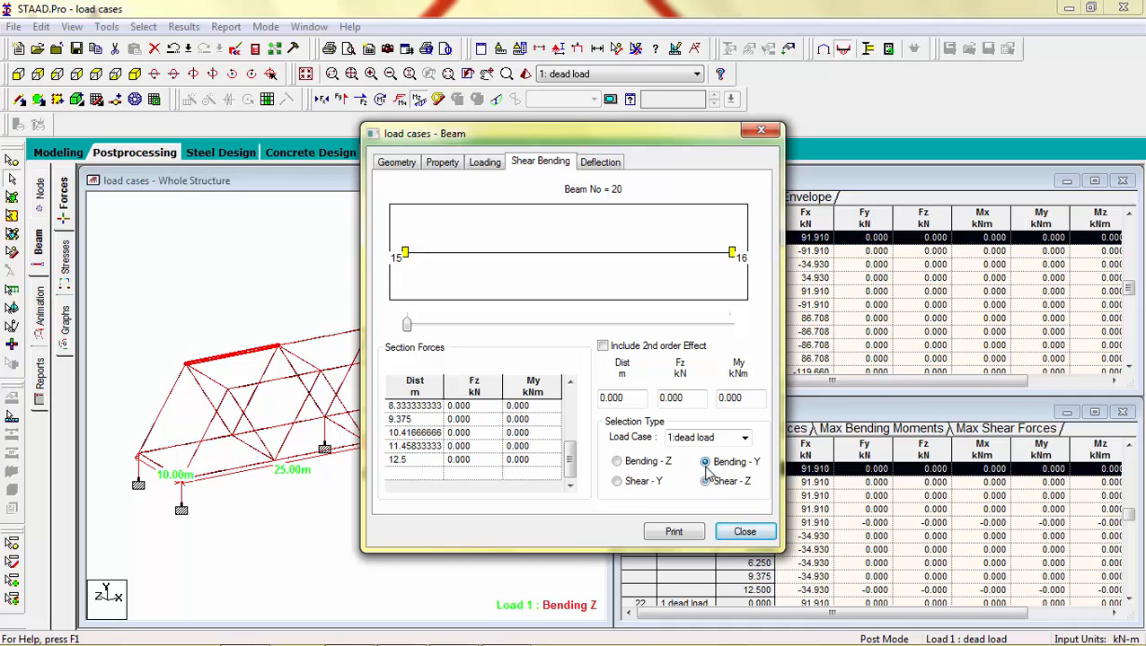
pyautogui.click(599, 165)
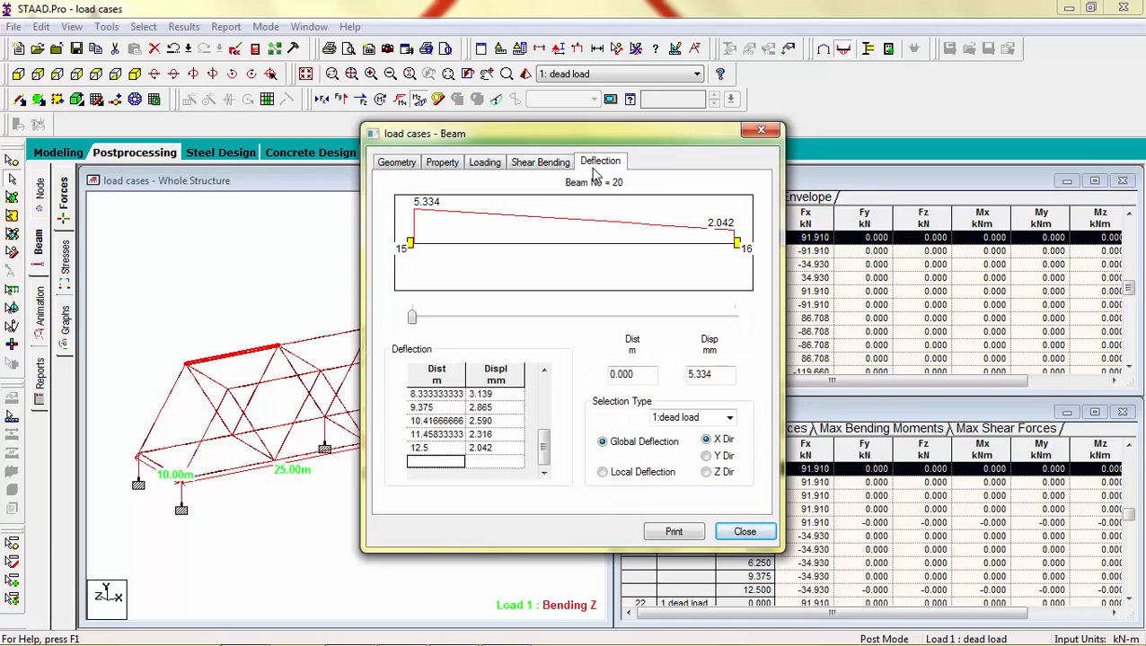
pyautogui.click(494, 165)
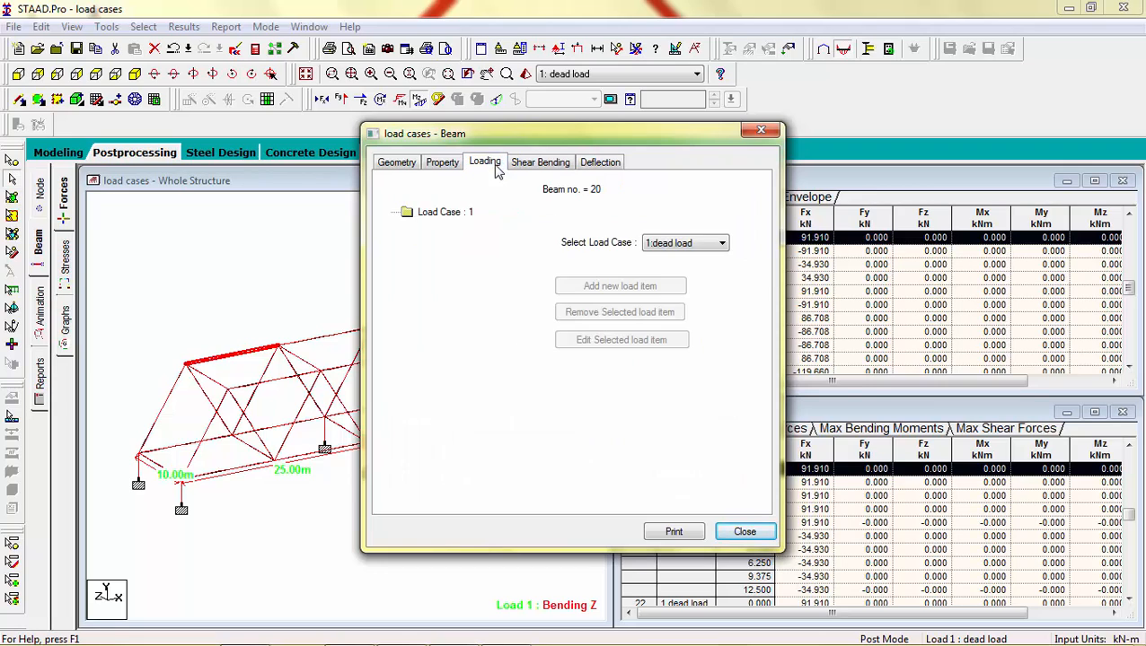
pyautogui.click(437, 162)
pyautogui.click(759, 133)
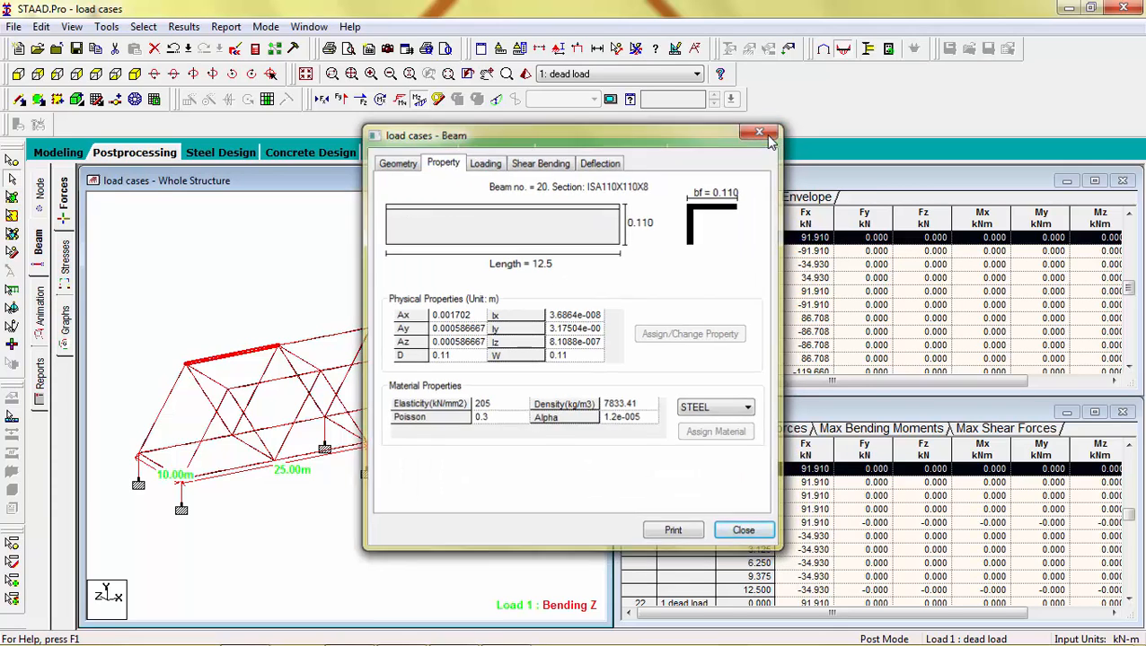
# Step: Change the structure type in the STAAD command file to space, then save and close the editor
pyautogui.click(457, 256)
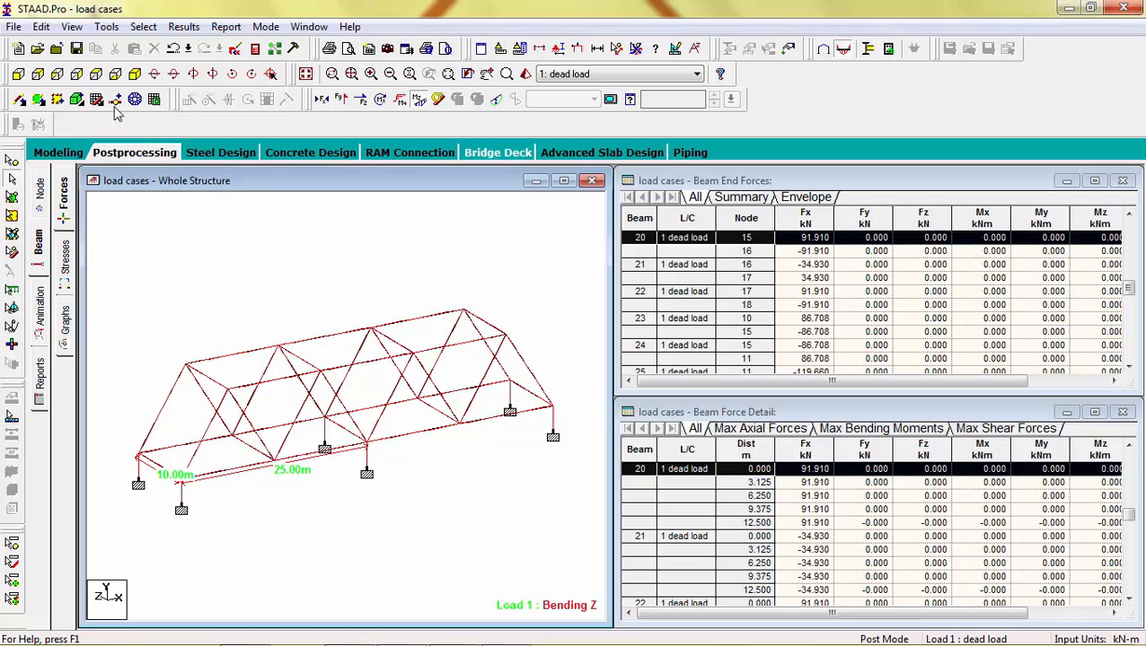
pyautogui.click(237, 49)
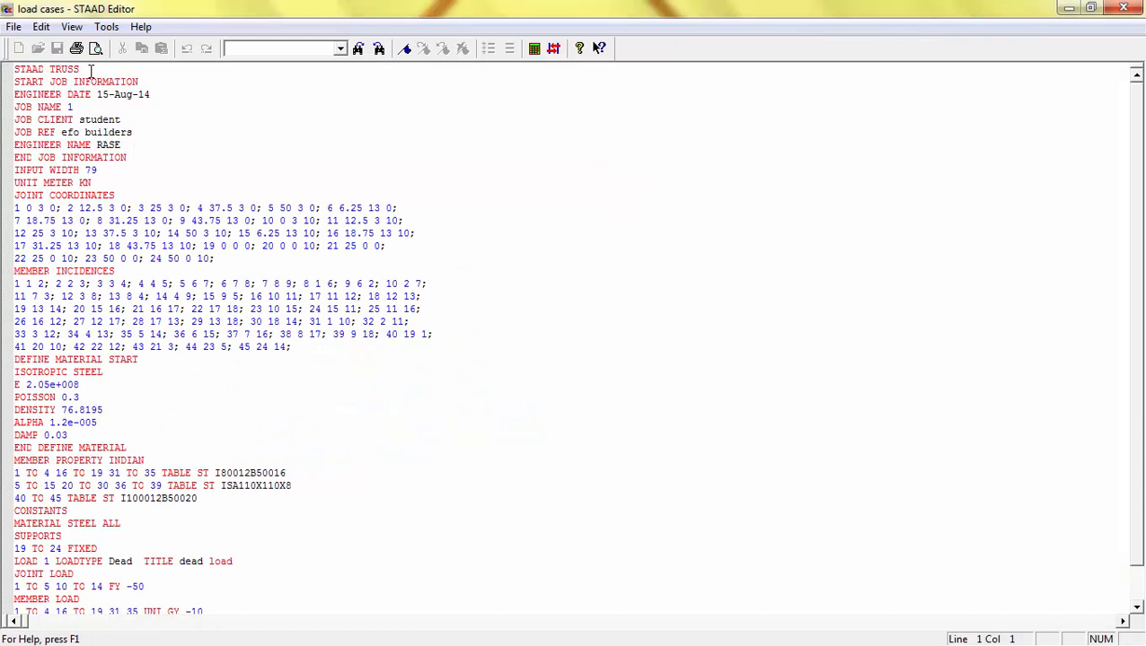
pyautogui.press('BackSpace')
pyautogui.press('BackSpace')
pyautogui.write('space')
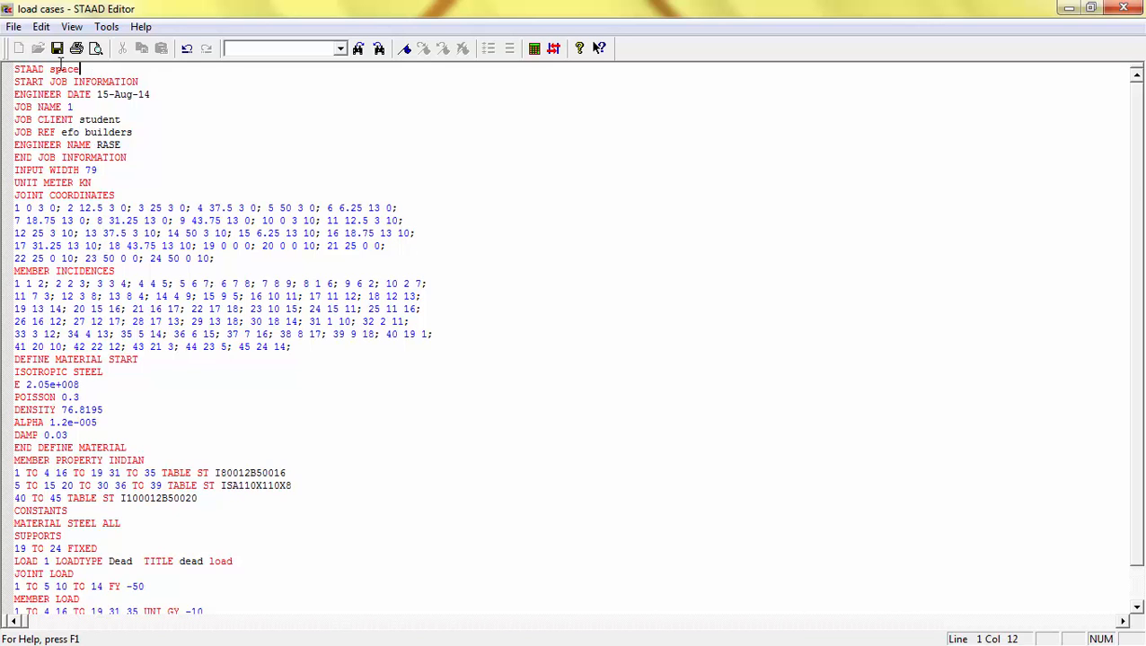
pyautogui.click(55, 49)
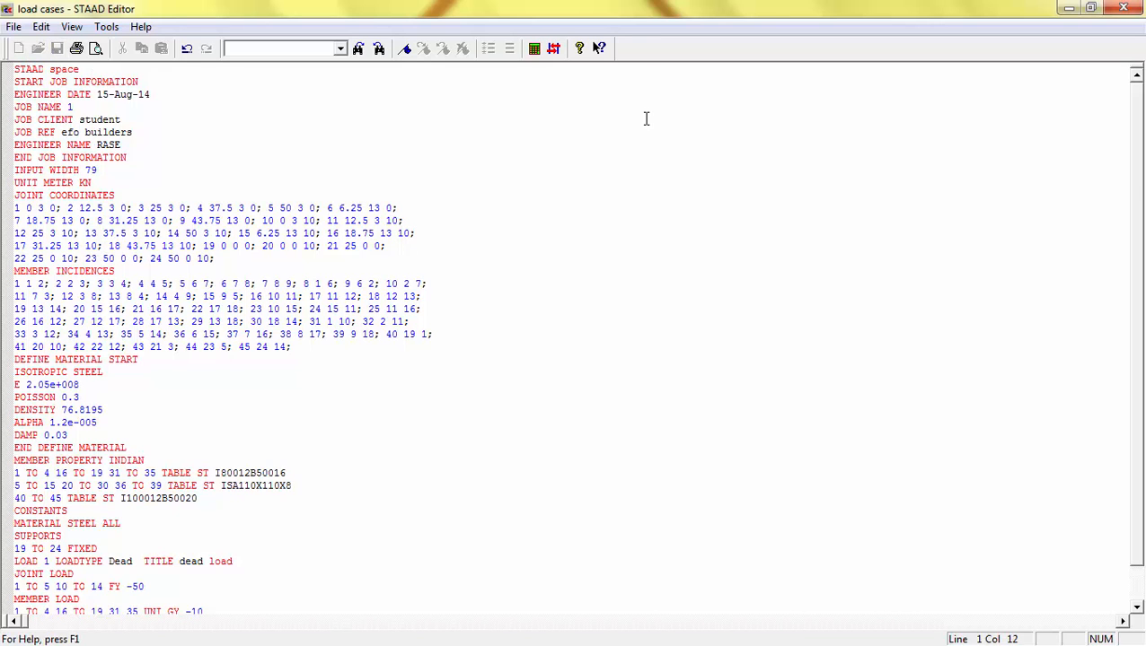
pyautogui.click(1121, 8)
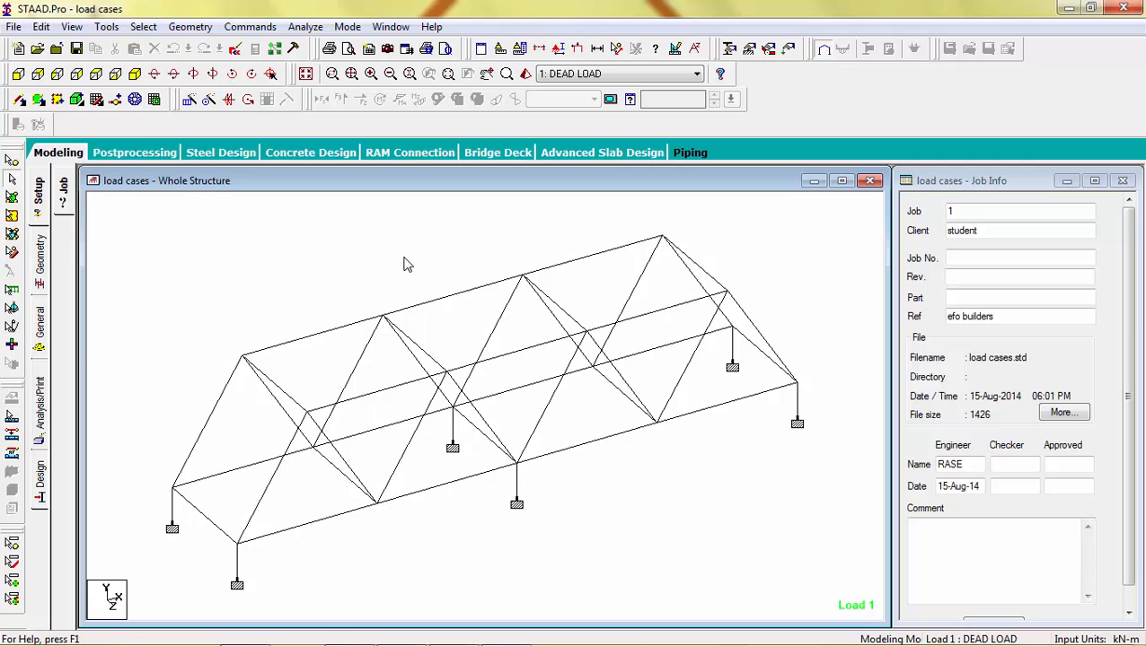
# Step: Rerun the analysis and switch to post processing mode
pyautogui.click(305, 27)
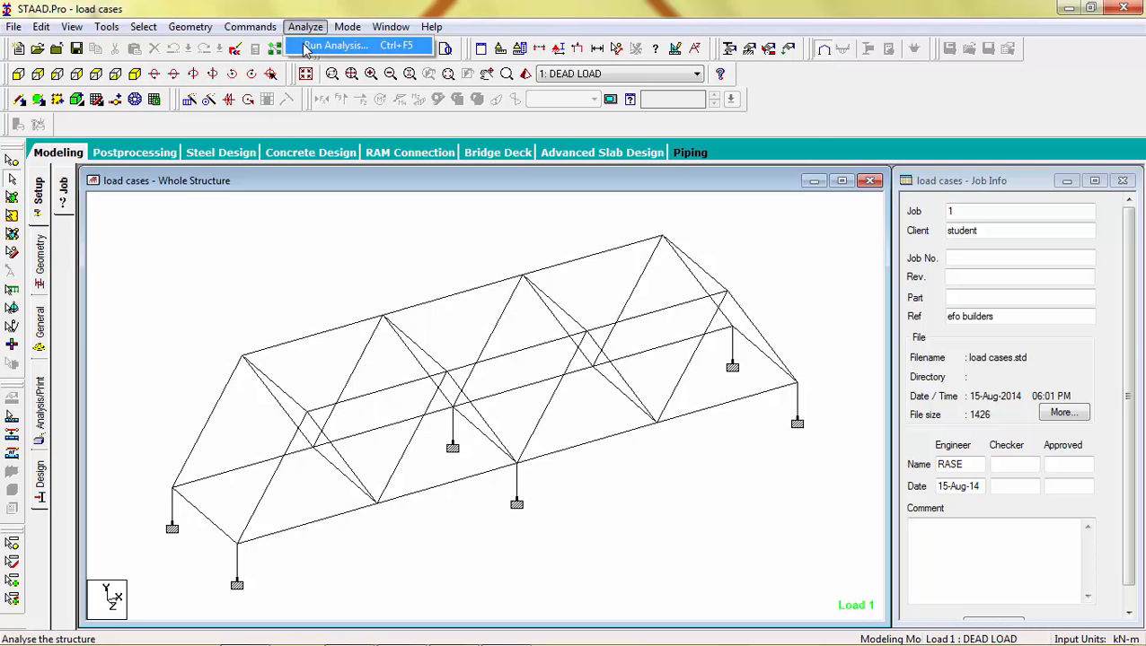
pyautogui.click(306, 48)
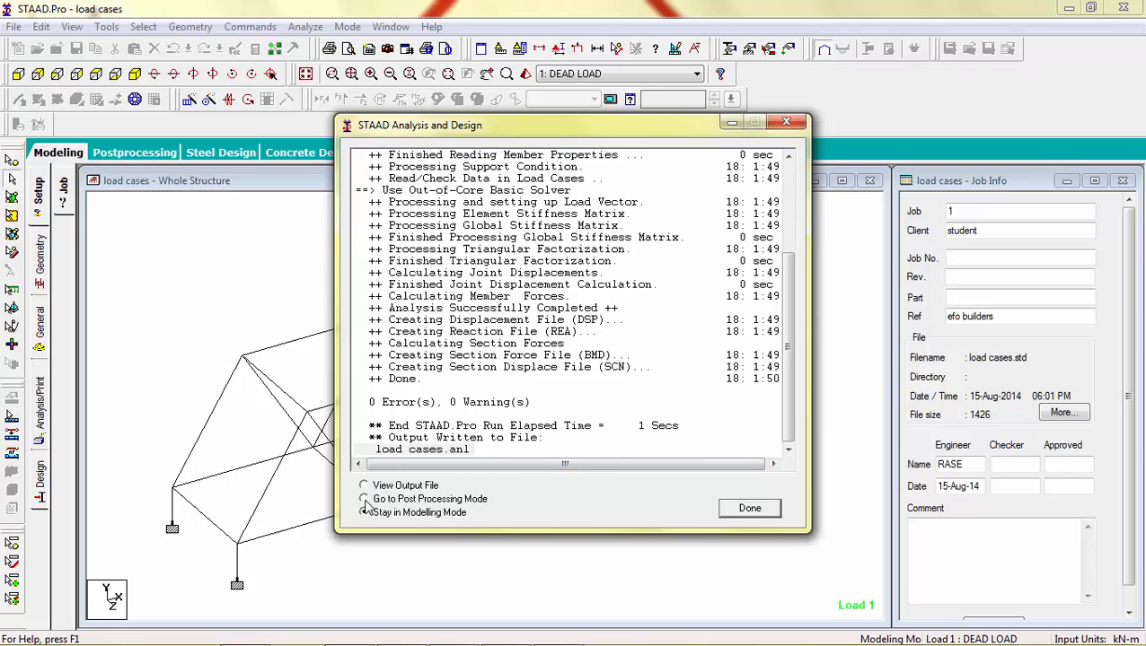
pyautogui.click(364, 499)
pyautogui.click(745, 510)
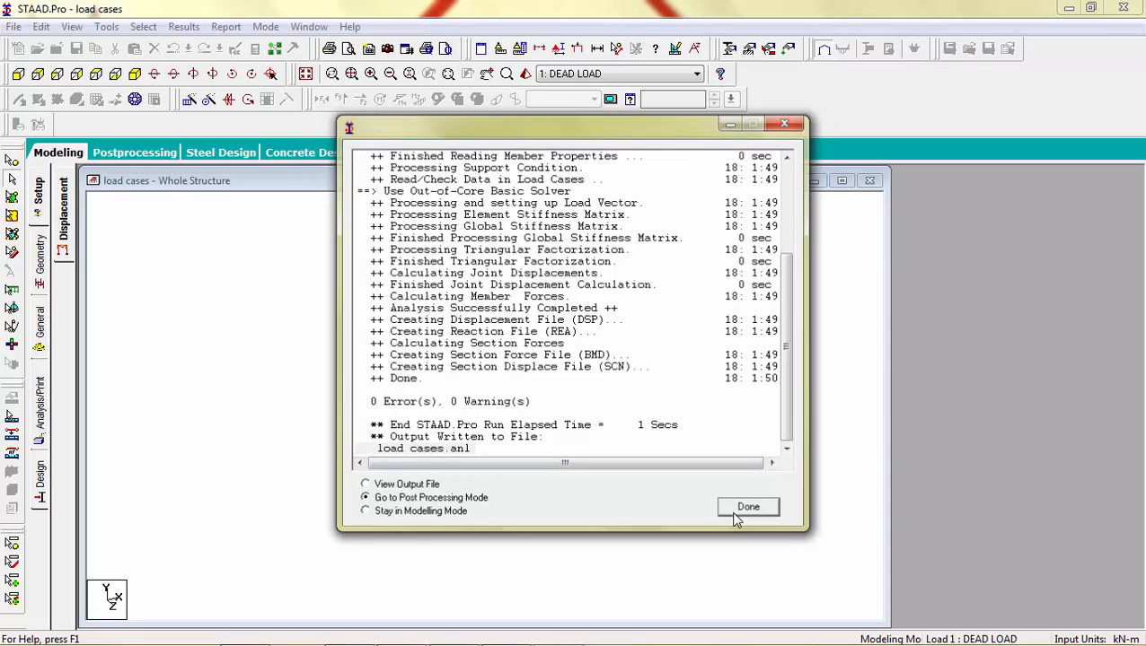
pyautogui.click(618, 462)
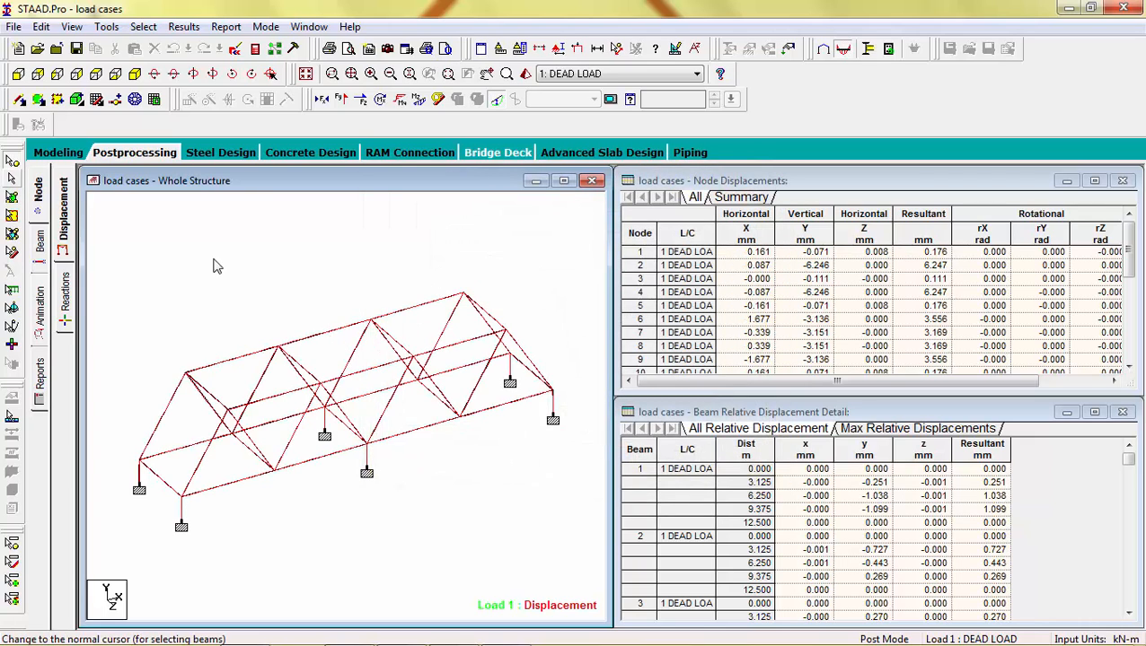
# Step: Examine the bending and shear results in both directions for a top chord beam
pyautogui.doubleClick(309, 344)
pyautogui.click(527, 162)
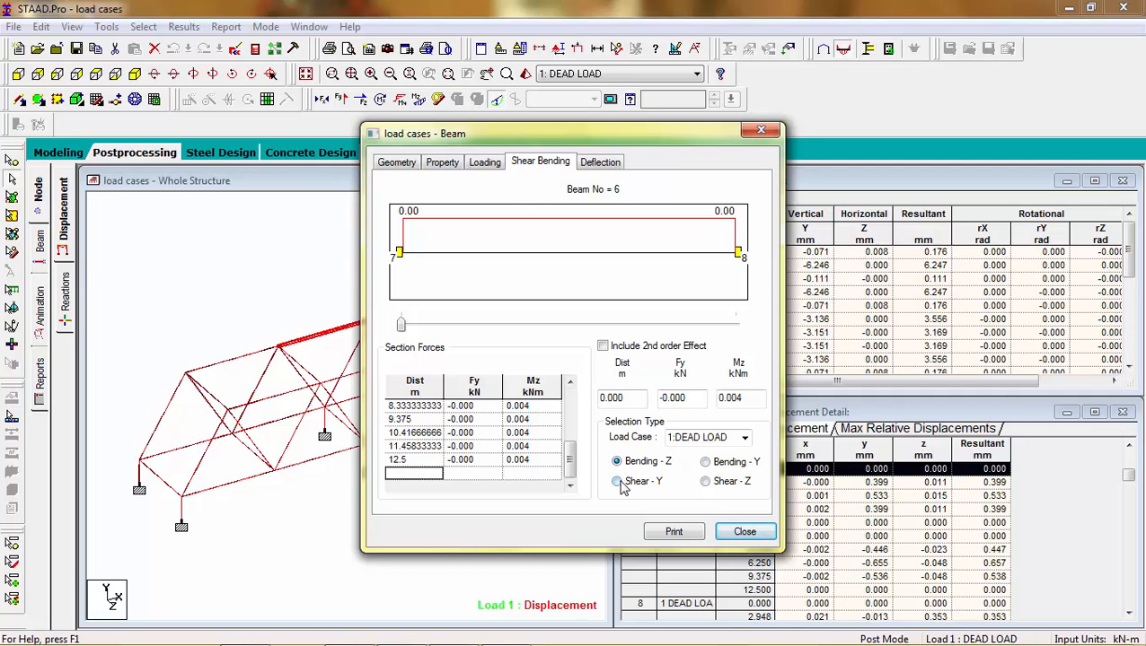
pyautogui.click(706, 464)
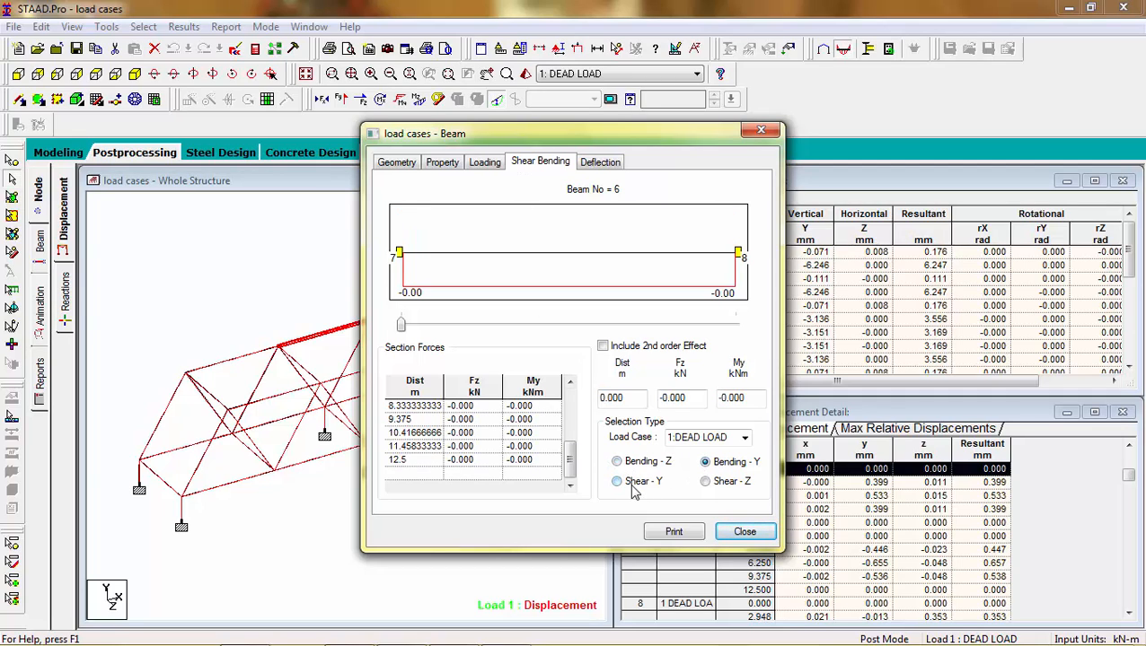
pyautogui.click(617, 483)
pyautogui.click(616, 462)
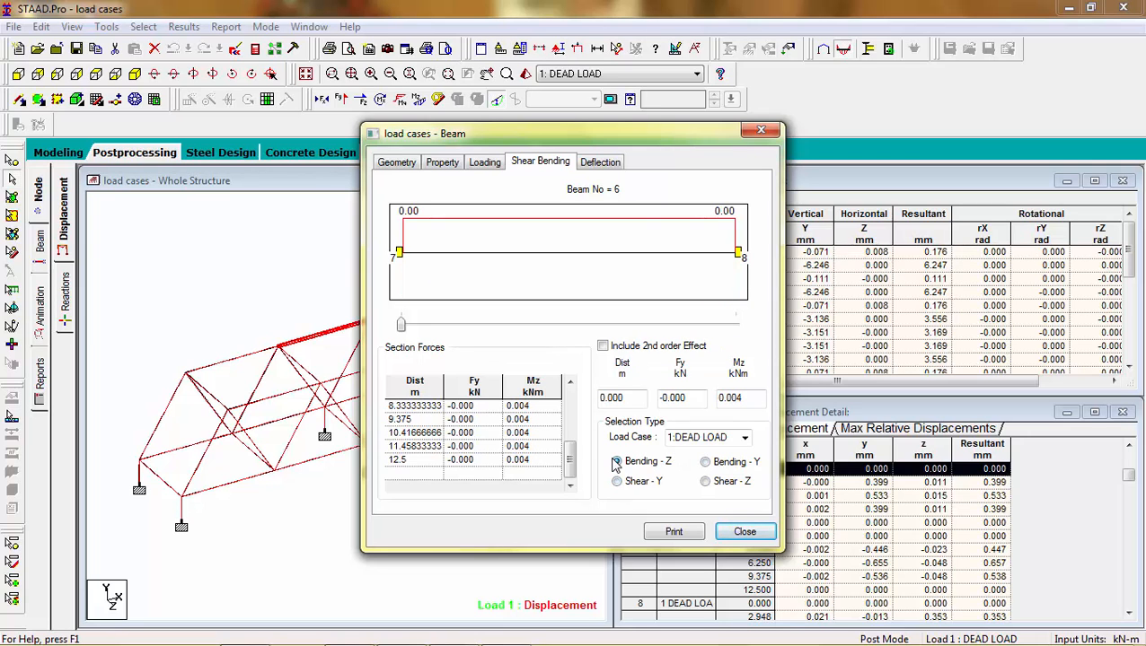
pyautogui.click(760, 131)
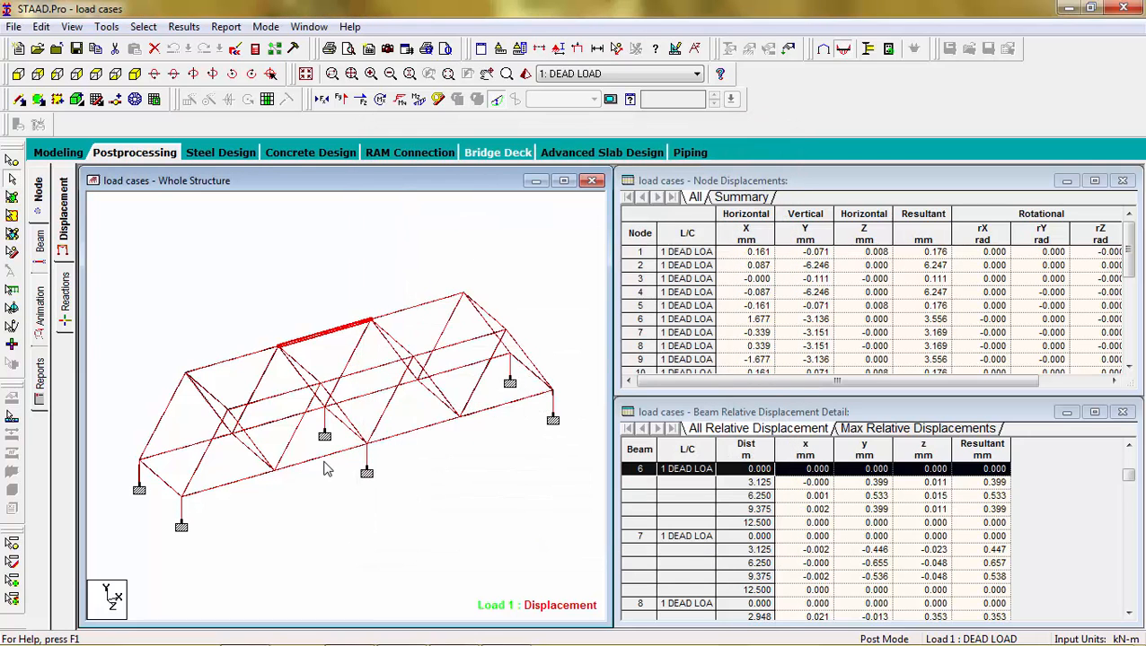
# Step: Examine the shear and bending diagram of a bottom chord beam
pyautogui.doubleClick(325, 461)
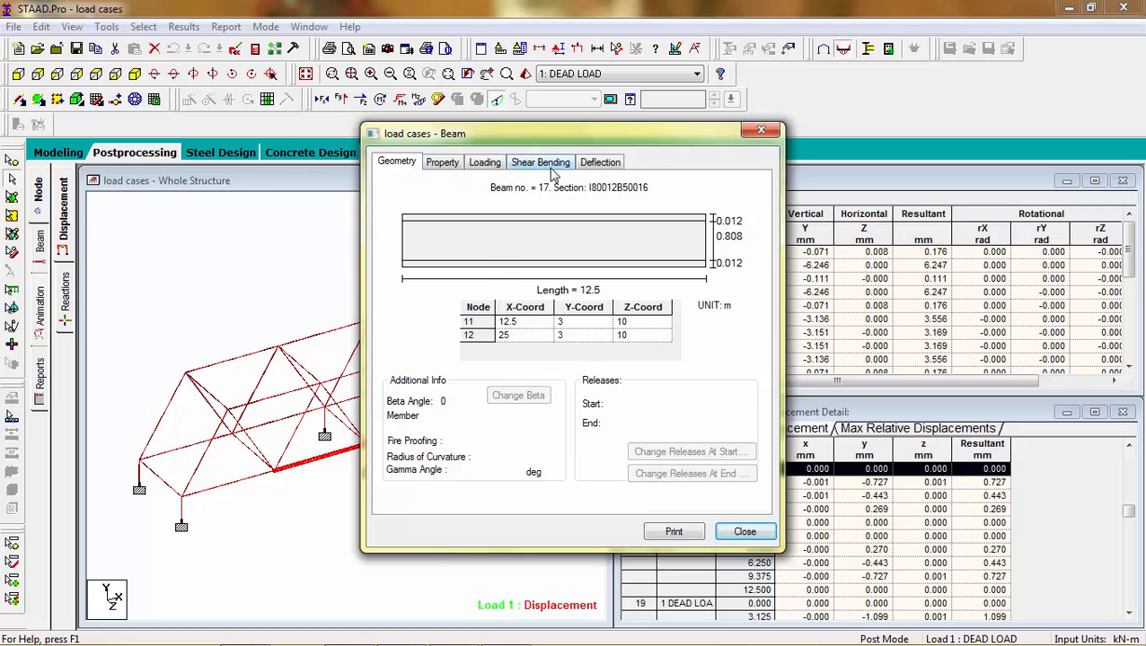
pyautogui.click(540, 163)
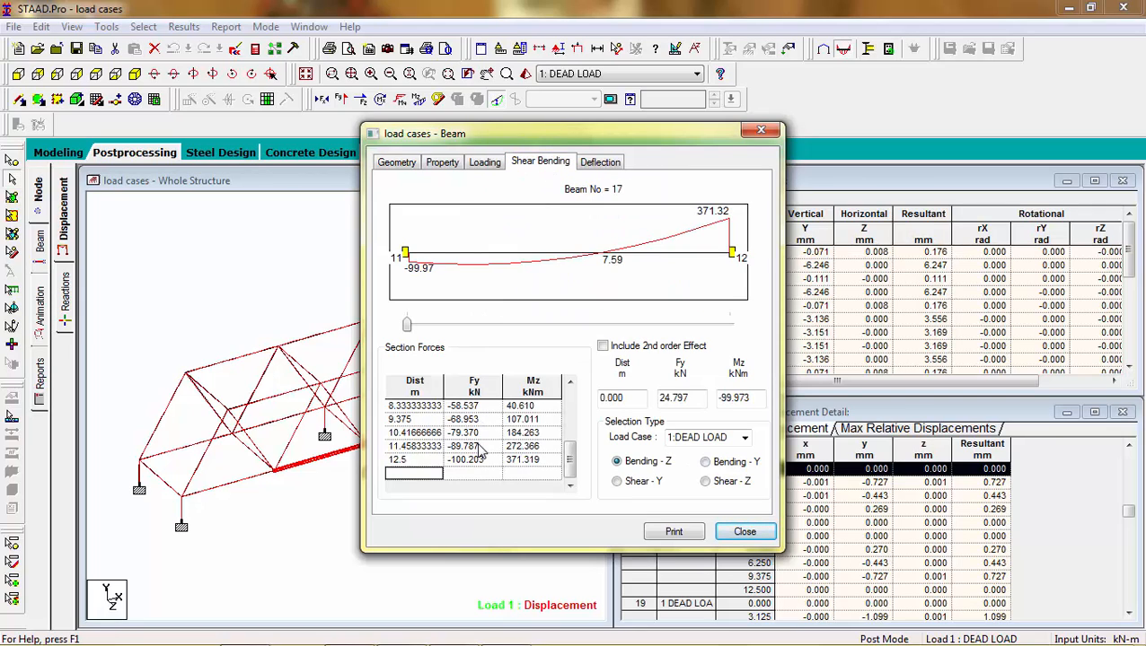
pyautogui.click(732, 533)
pyautogui.click(484, 537)
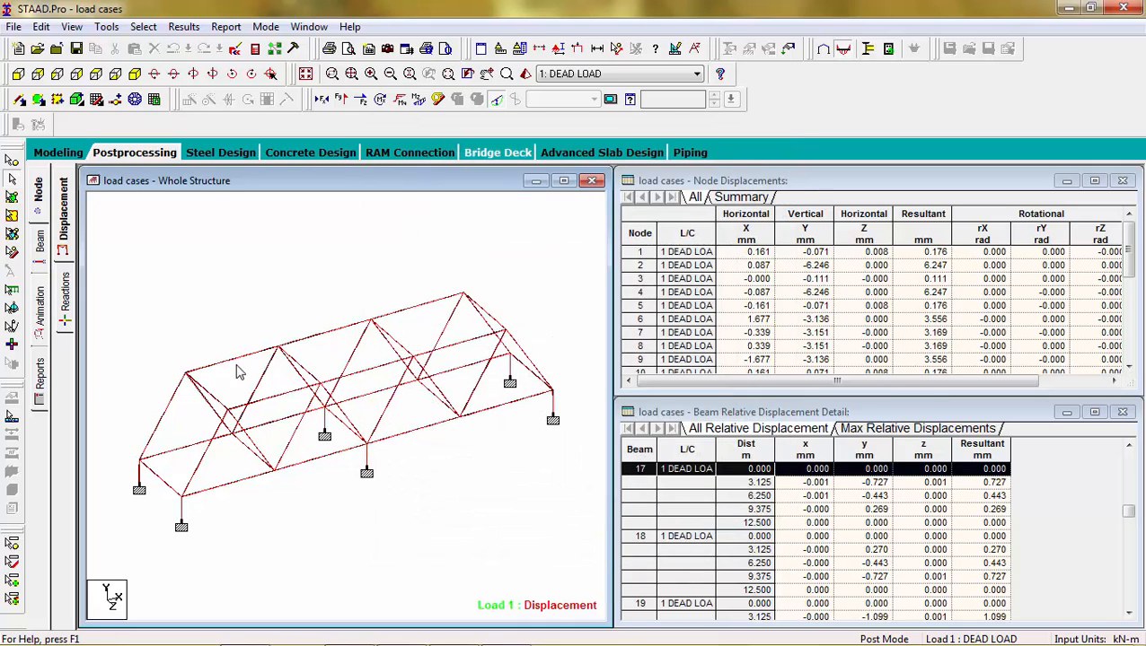
# Step: Delete all commands from JOINT COORDINATES through PERFORM ANALYSIS in the command file, then save and close it
pyautogui.click(58, 153)
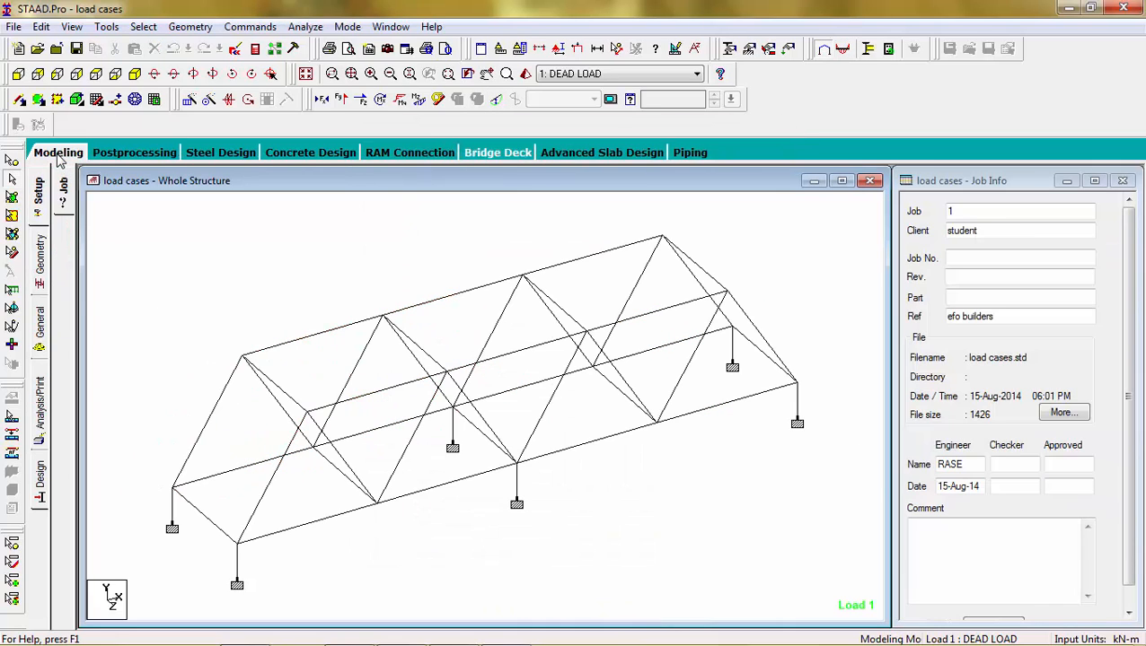
pyautogui.click(234, 52)
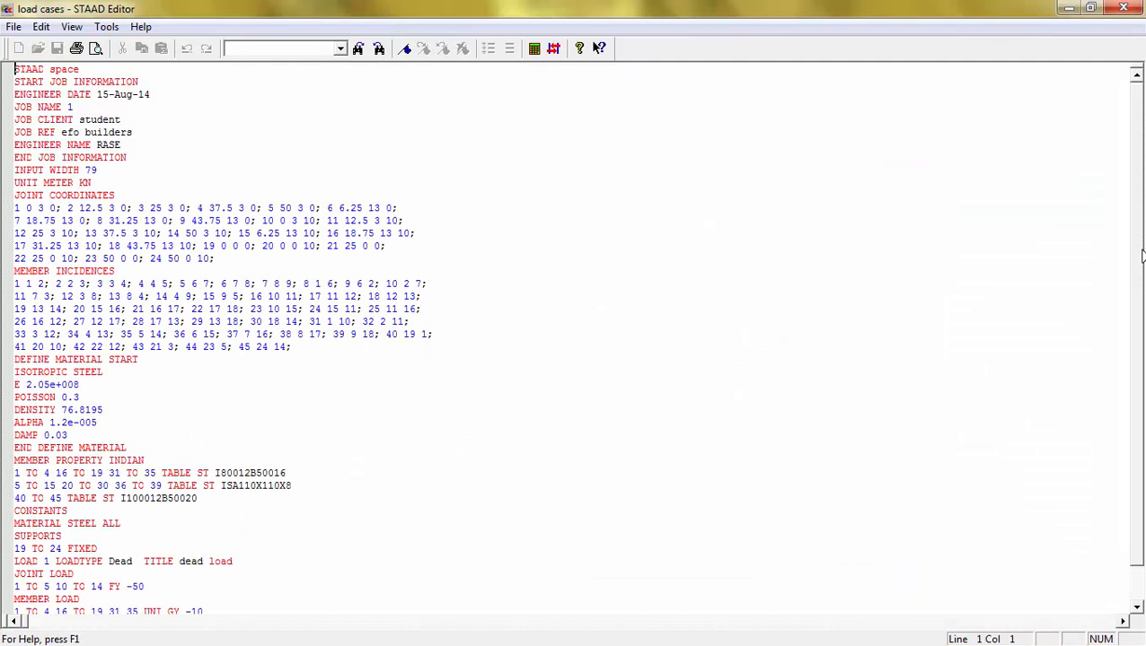
pyautogui.scroll(-1, 1138, 377)
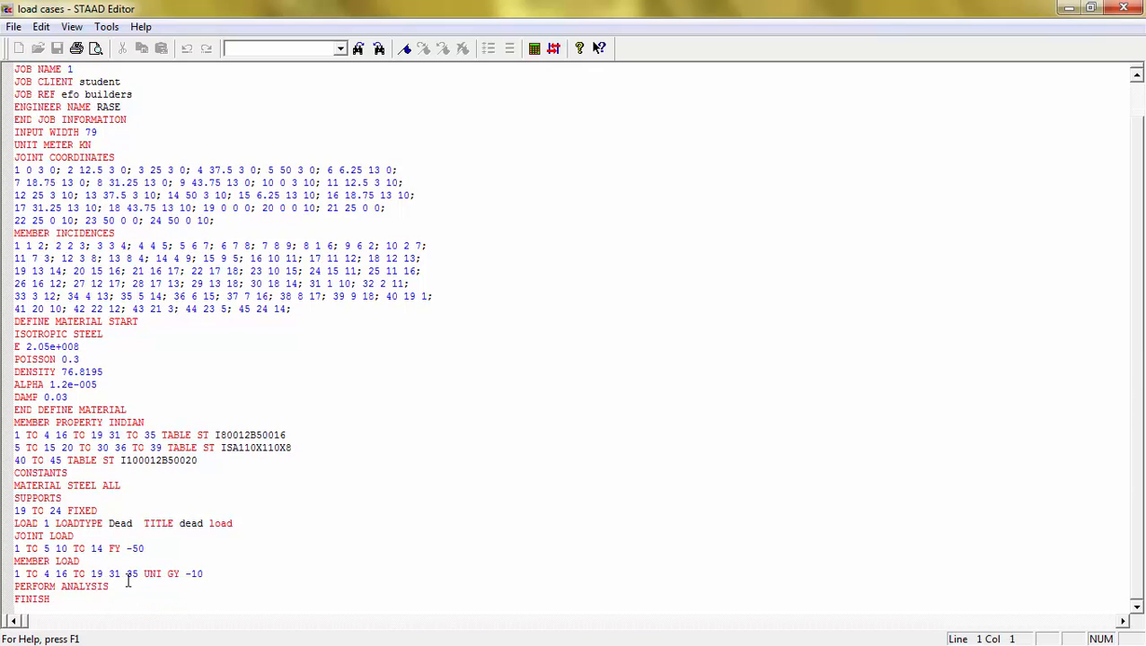
pyautogui.moveTo(125, 585); pyautogui.dragTo(18, 157)
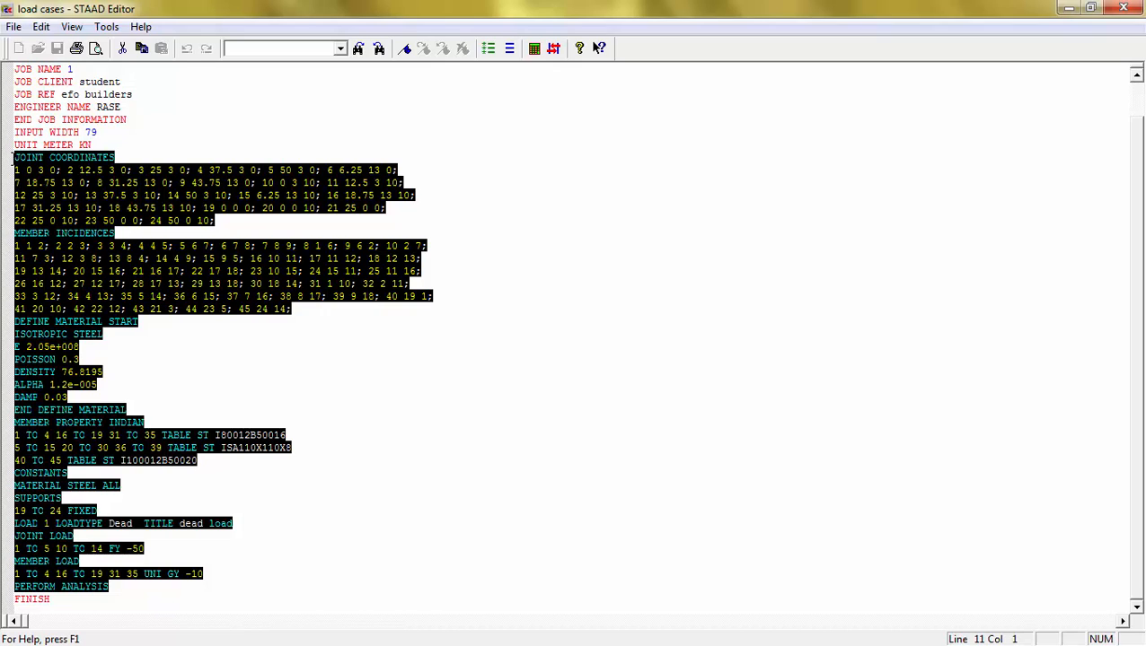
pyautogui.press('Delete')
pyautogui.press('BackSpace')
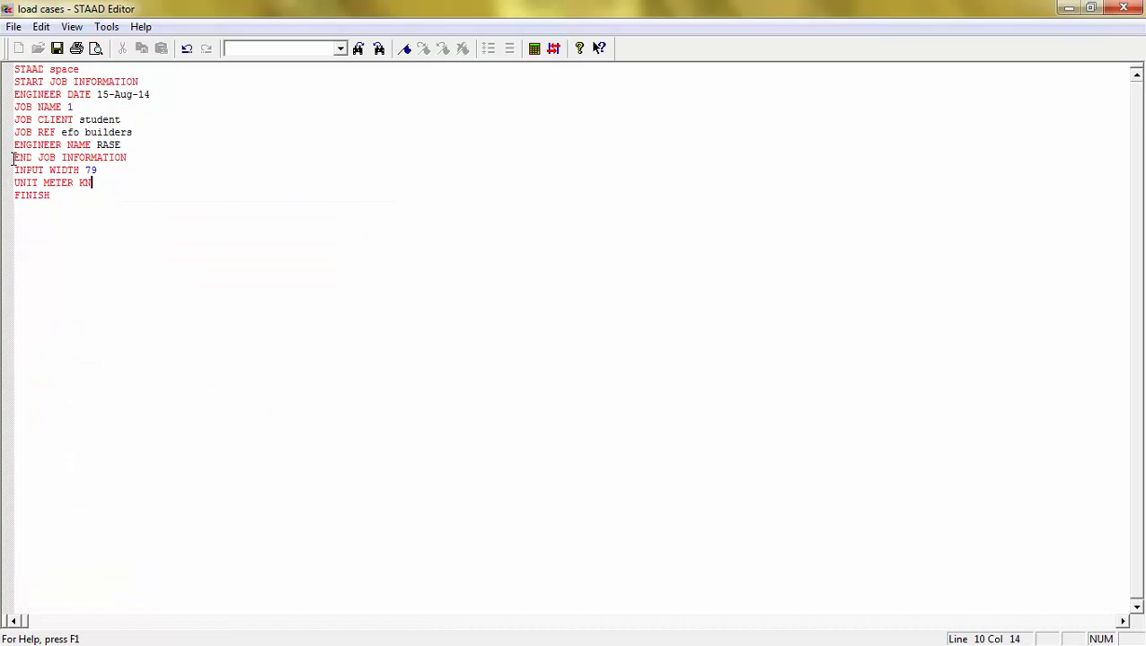
pyautogui.click(56, 49)
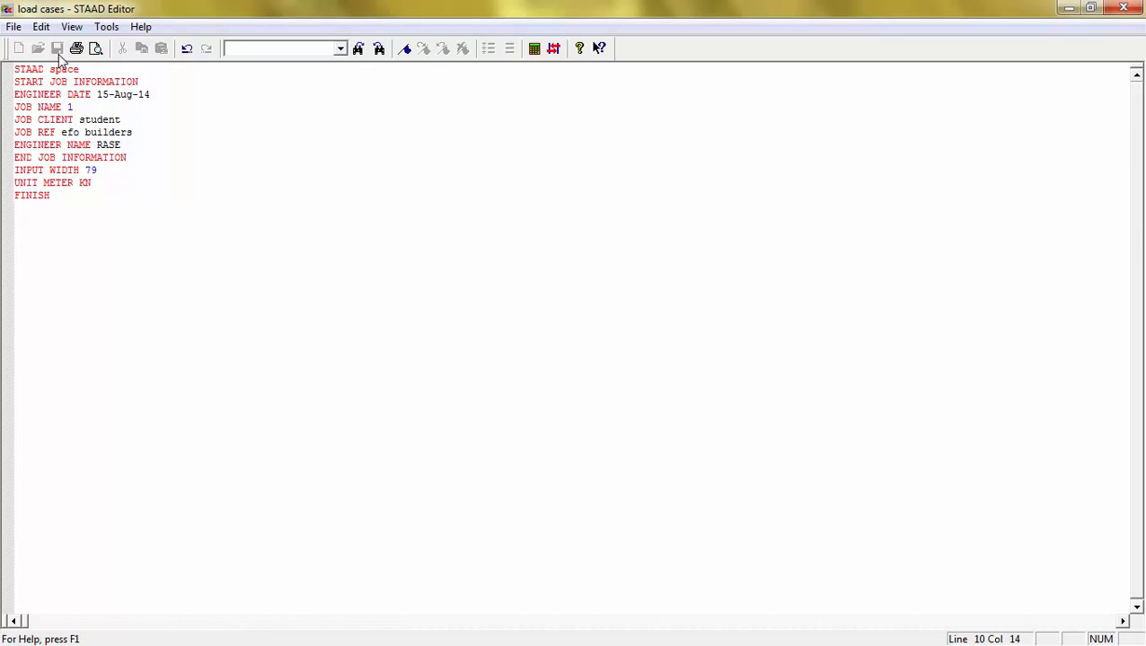
pyautogui.click(1124, 8)
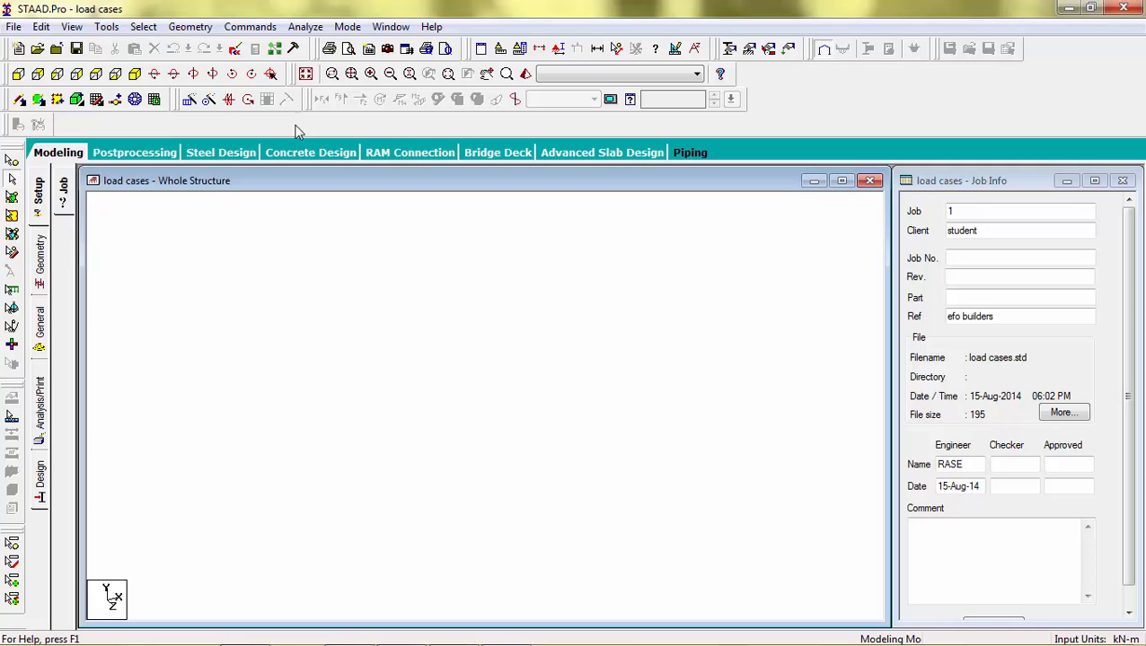
# Step: Launch the Structure Wizard and open the Bay Frame prototype from the Frame Models type
pyautogui.click(190, 26)
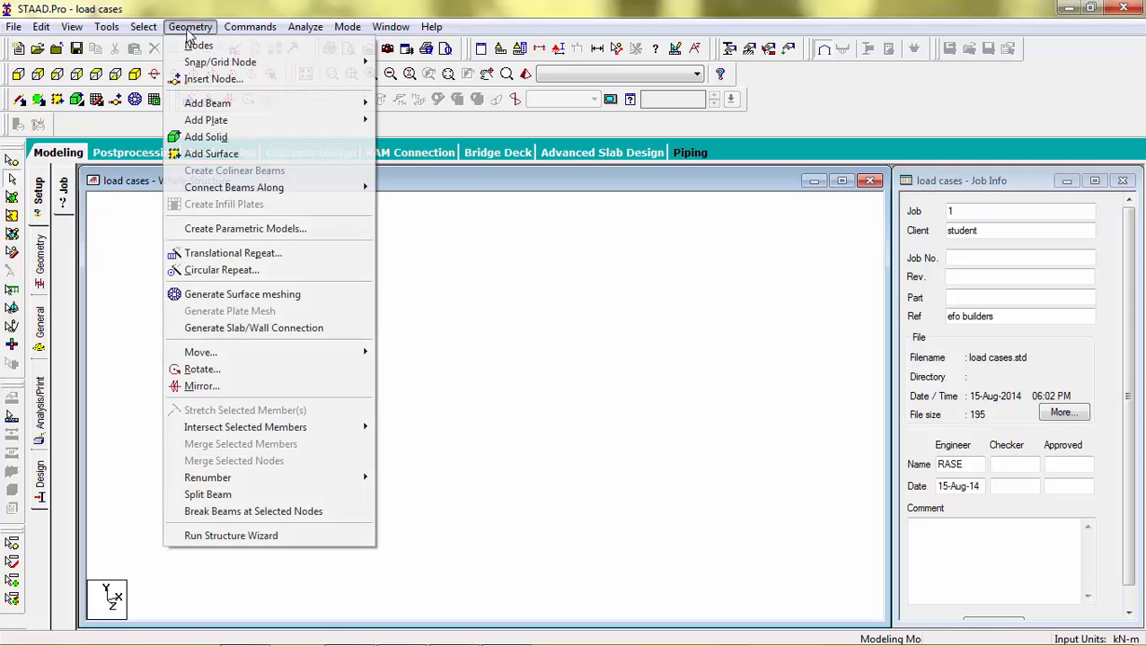
pyautogui.click(232, 536)
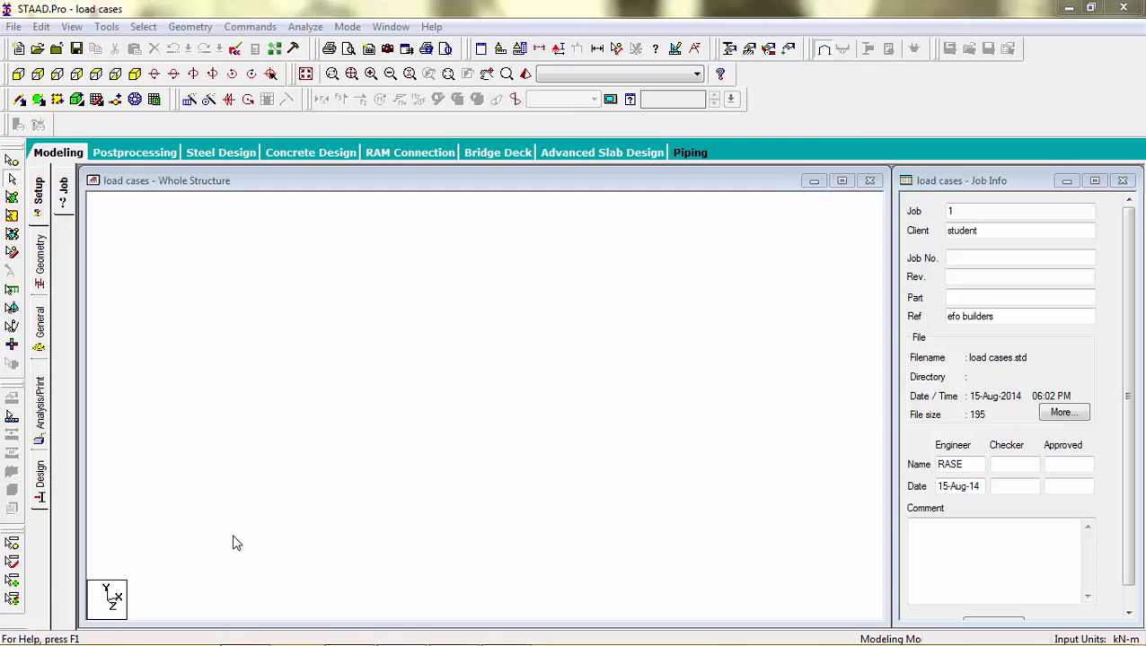
pyautogui.click(243, 148)
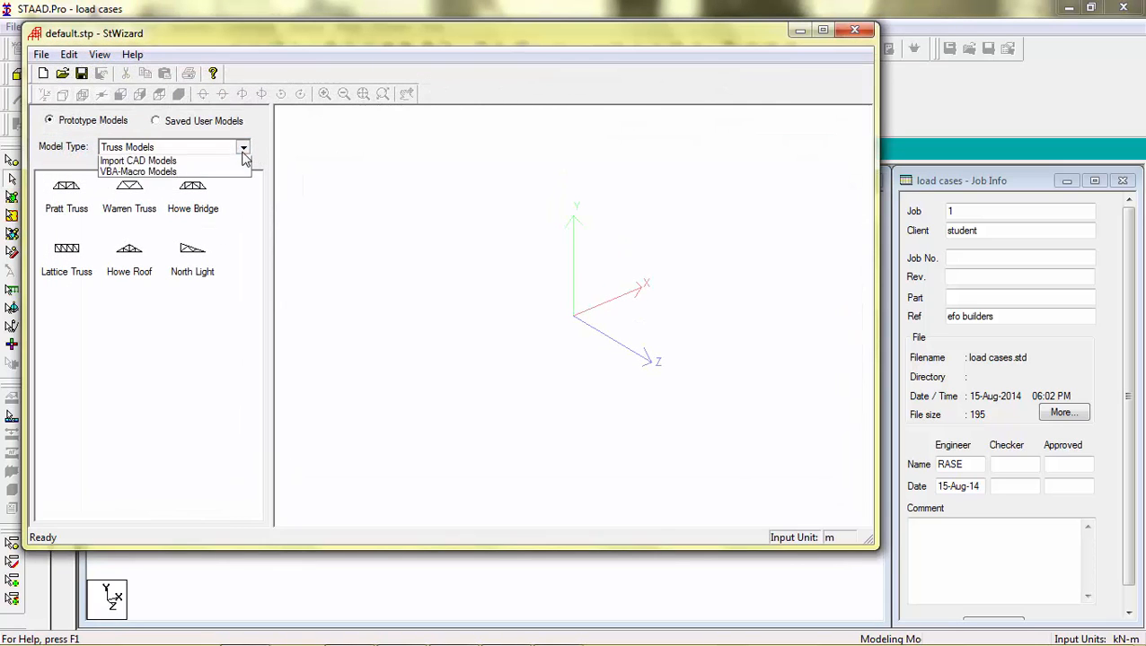
pyautogui.click(225, 172)
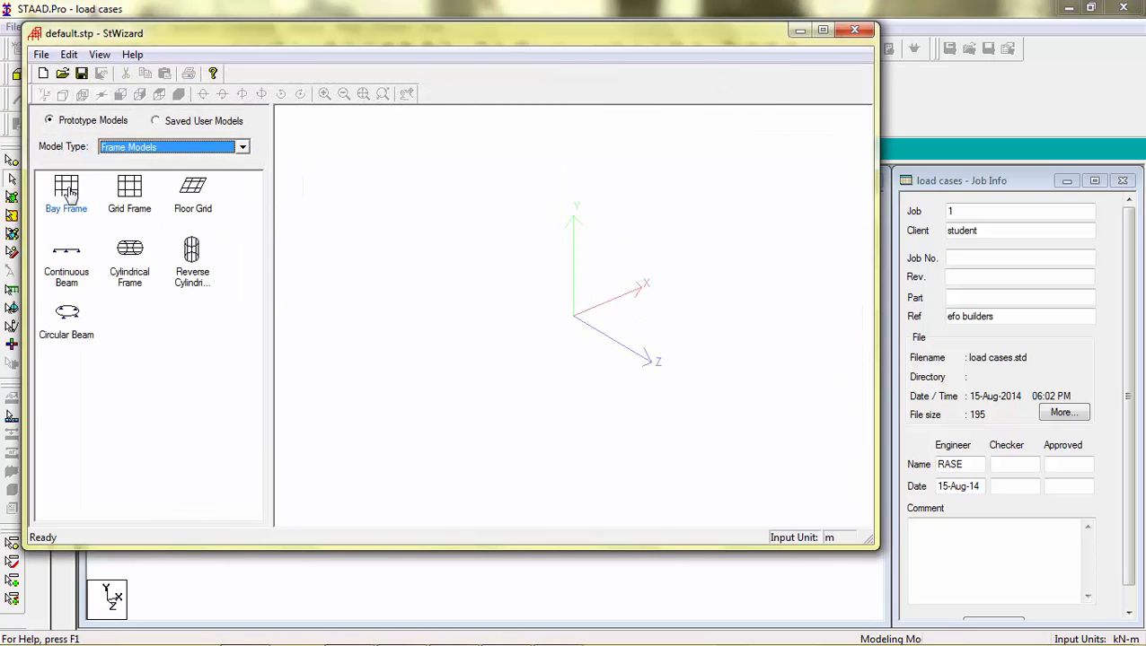
pyautogui.doubleClick(67, 187)
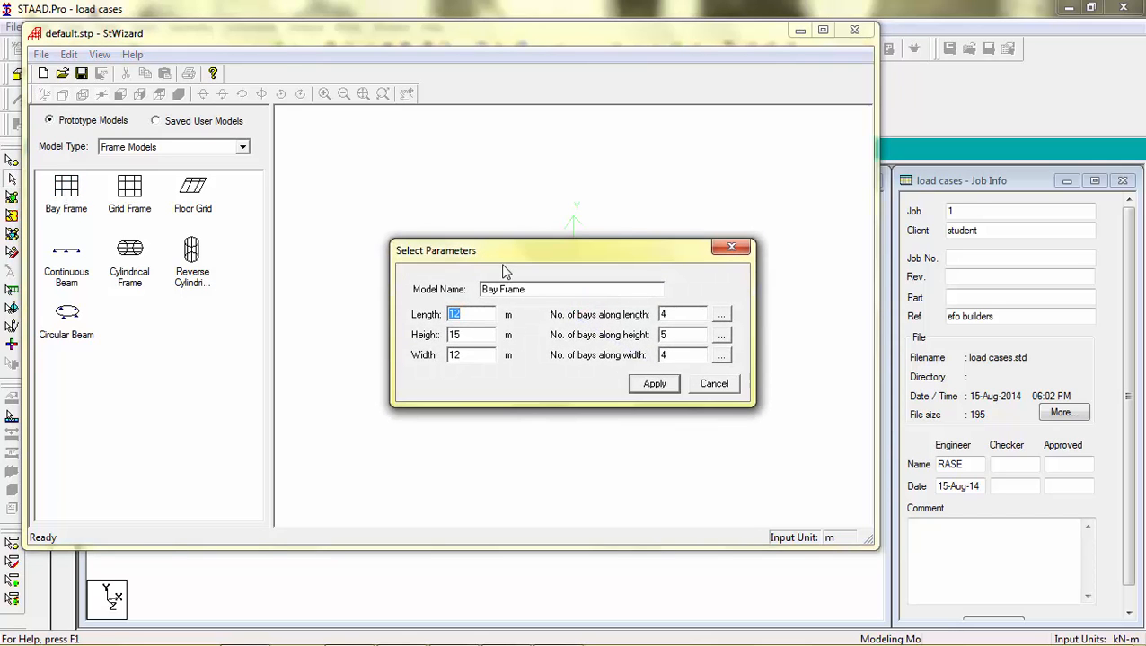
# Step: Set the bay frame's width to 6 m
pyautogui.click(474, 336)
pyautogui.press('BackSpace')
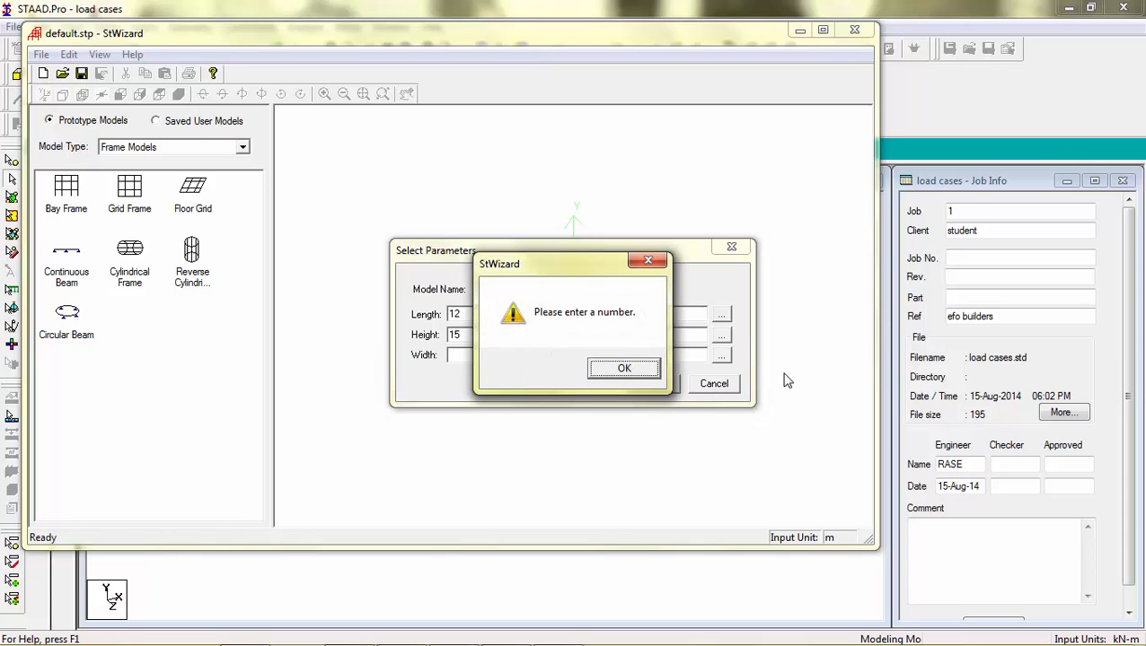
pyautogui.click(593, 371)
pyautogui.write('6')
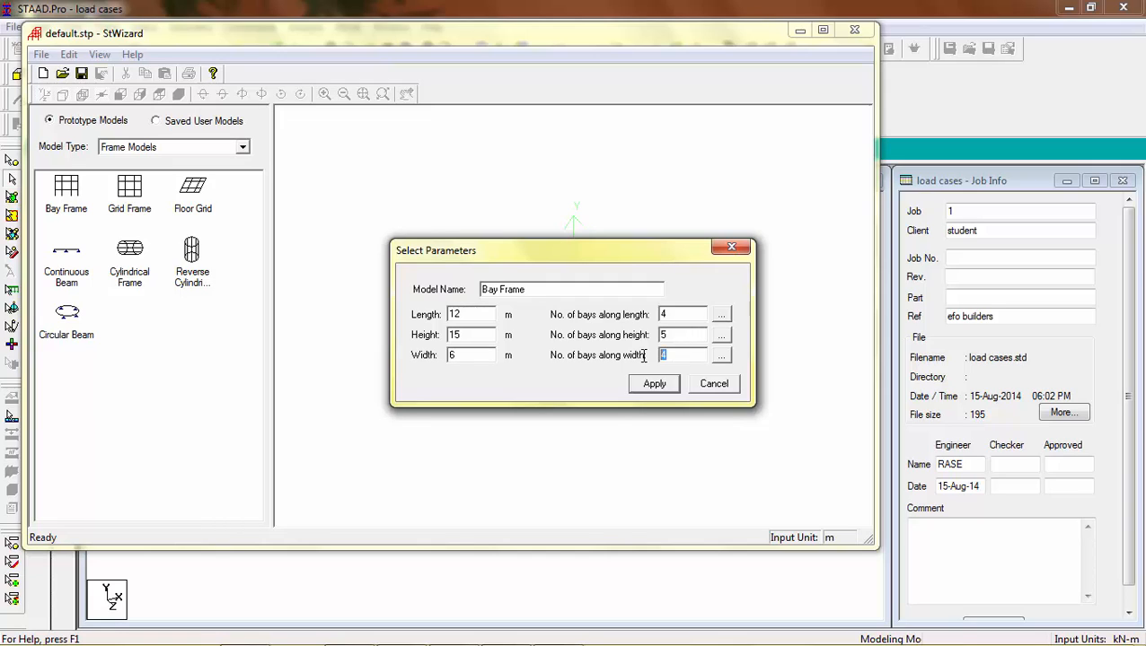
# Step: Apply the bay frame parameters and merge the wizard model into STAAD.Pro at X, Y and Z of 0
pyautogui.click(654, 383)
pyautogui.moveTo(529, 377); pyautogui.dragTo(510, 224)
pyautogui.click(41, 54)
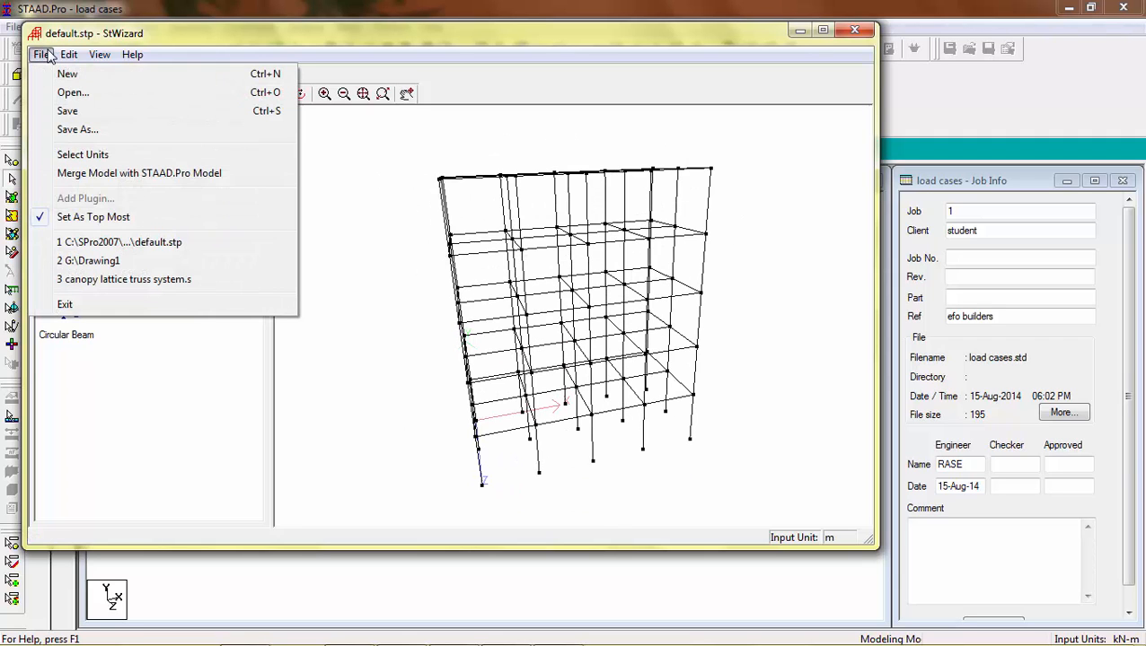
pyautogui.click(106, 175)
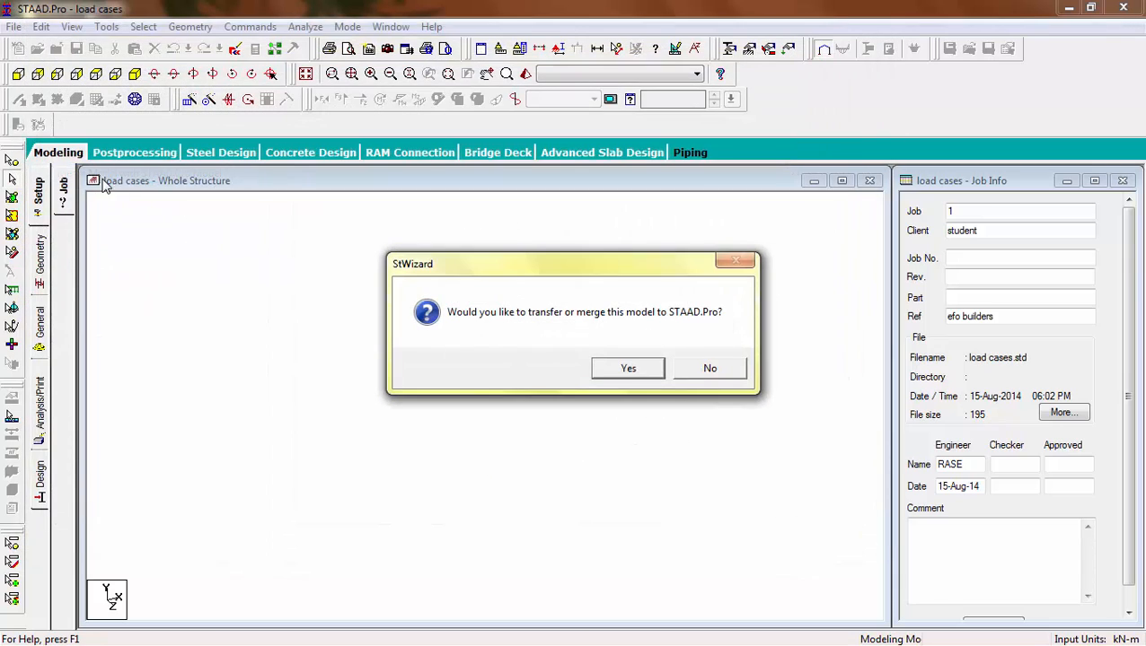
pyautogui.click(626, 372)
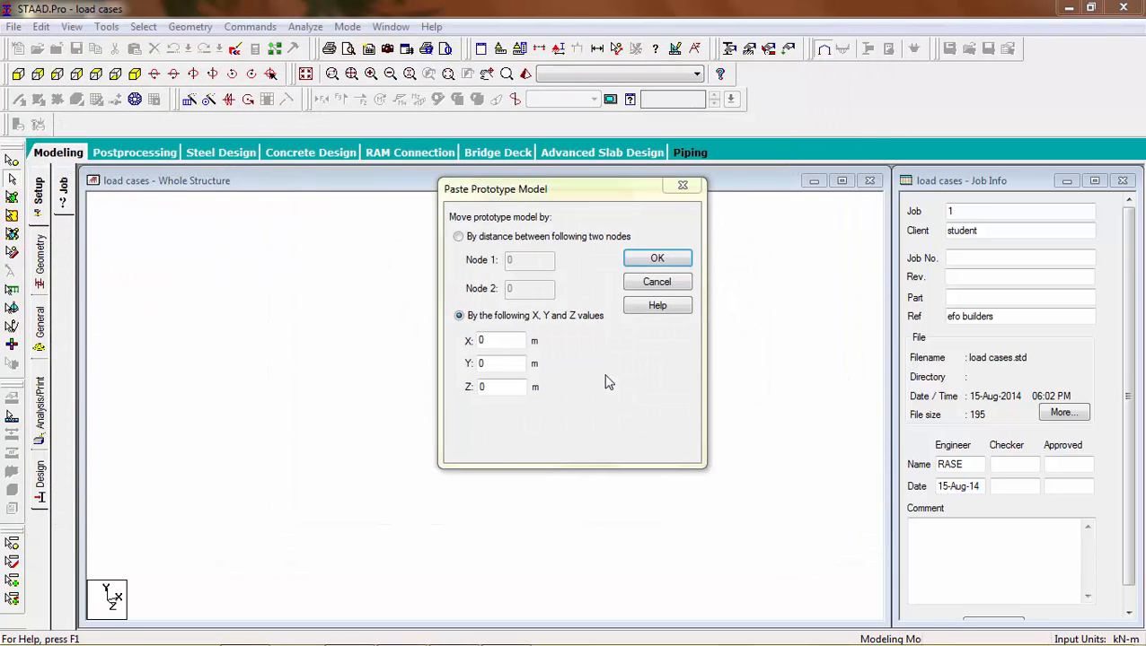
pyautogui.click(658, 258)
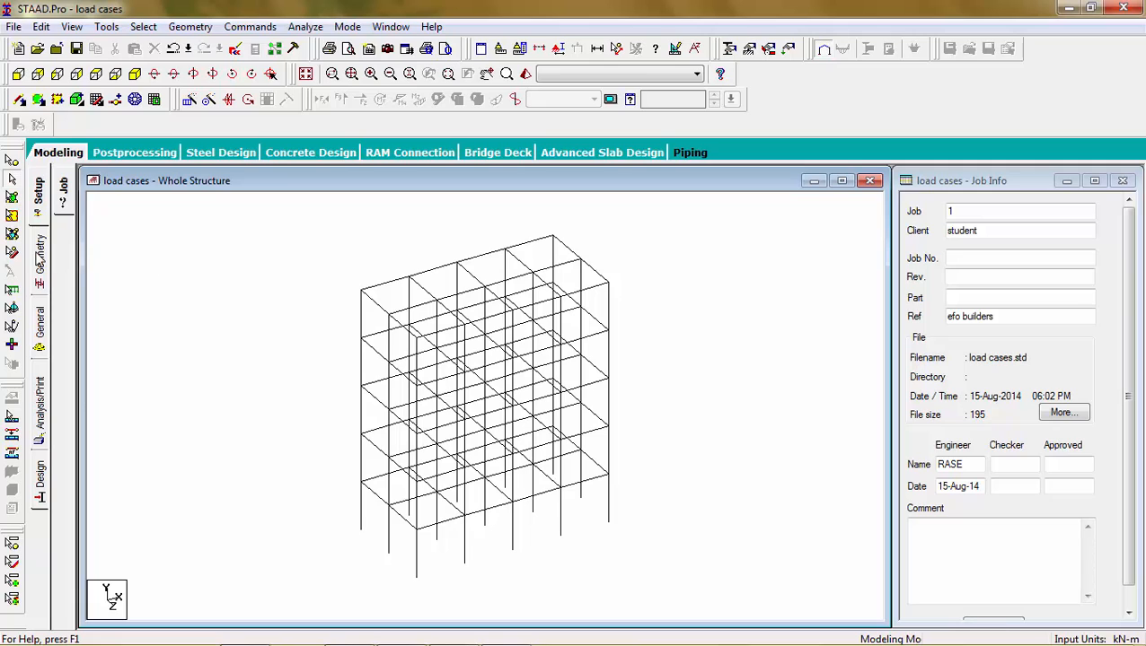
# Step: Define a concrete rectangular section with YD 0.2 m and ZD 0.2 m
pyautogui.click(40, 334)
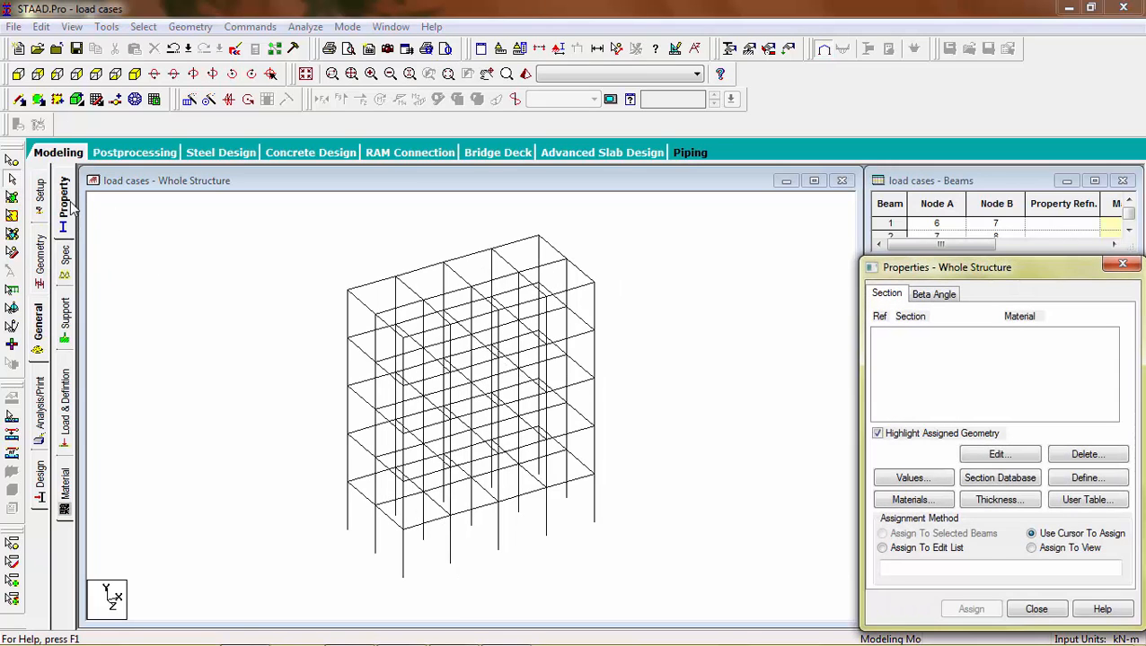
pyautogui.click(1083, 478)
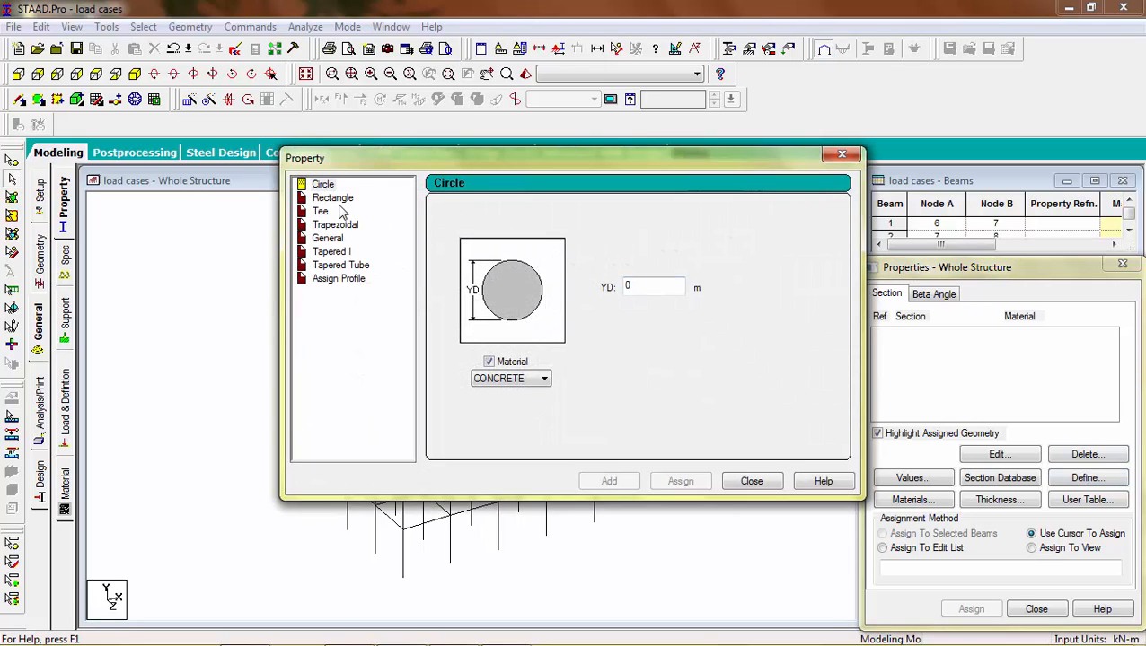
pyautogui.click(336, 198)
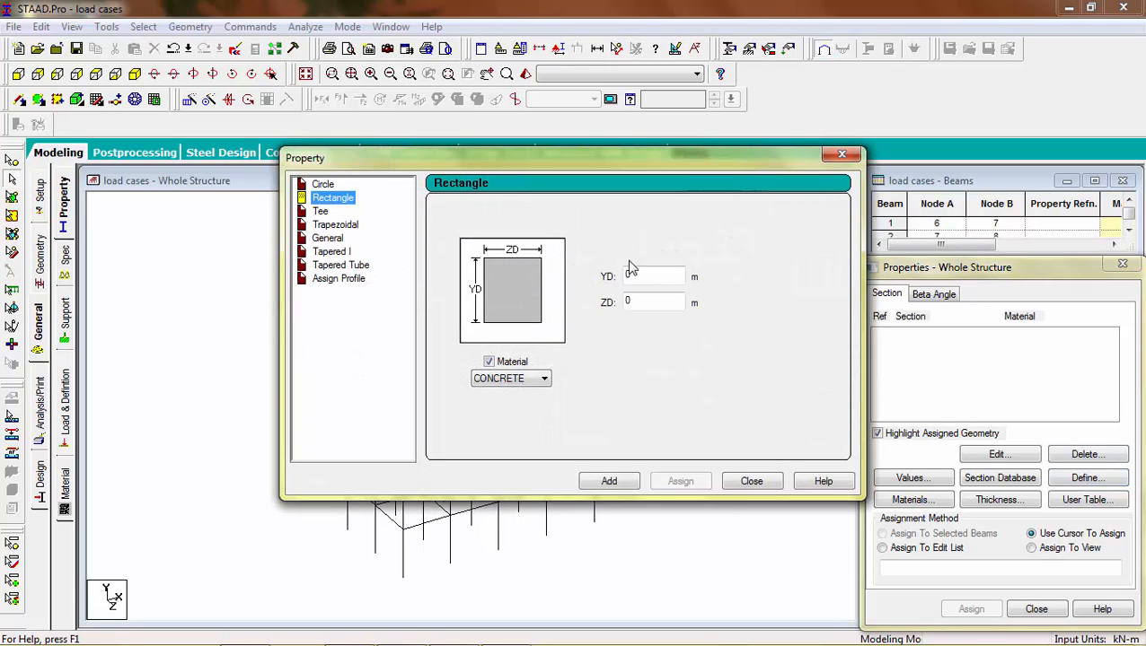
pyautogui.click(663, 282)
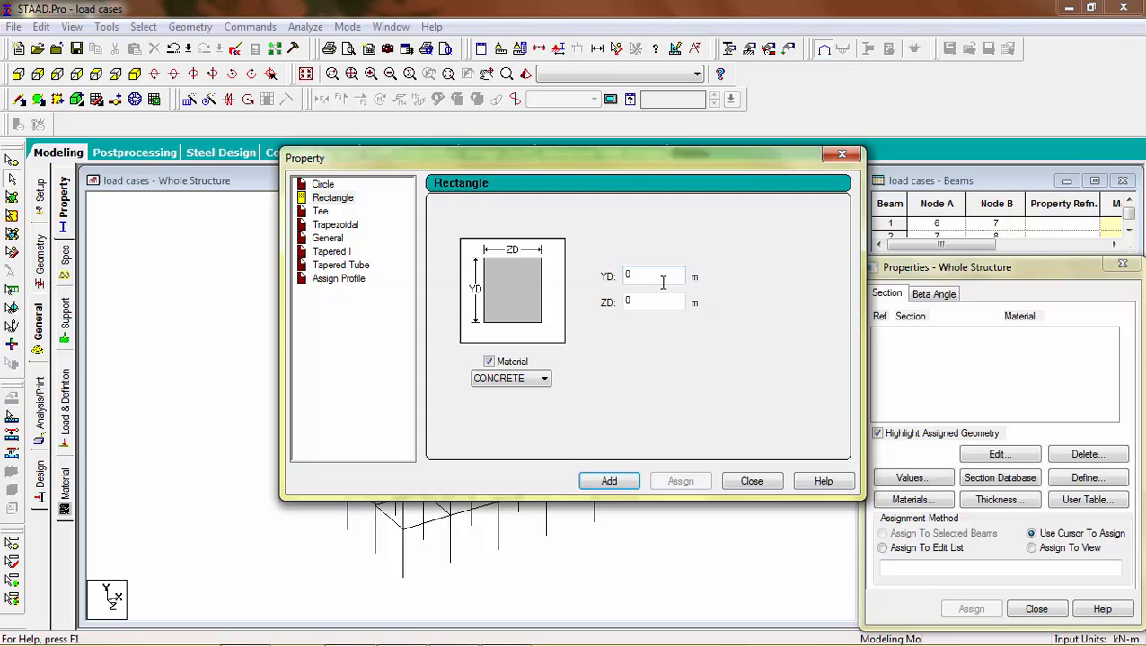
pyautogui.write('.2')
pyautogui.click(667, 304)
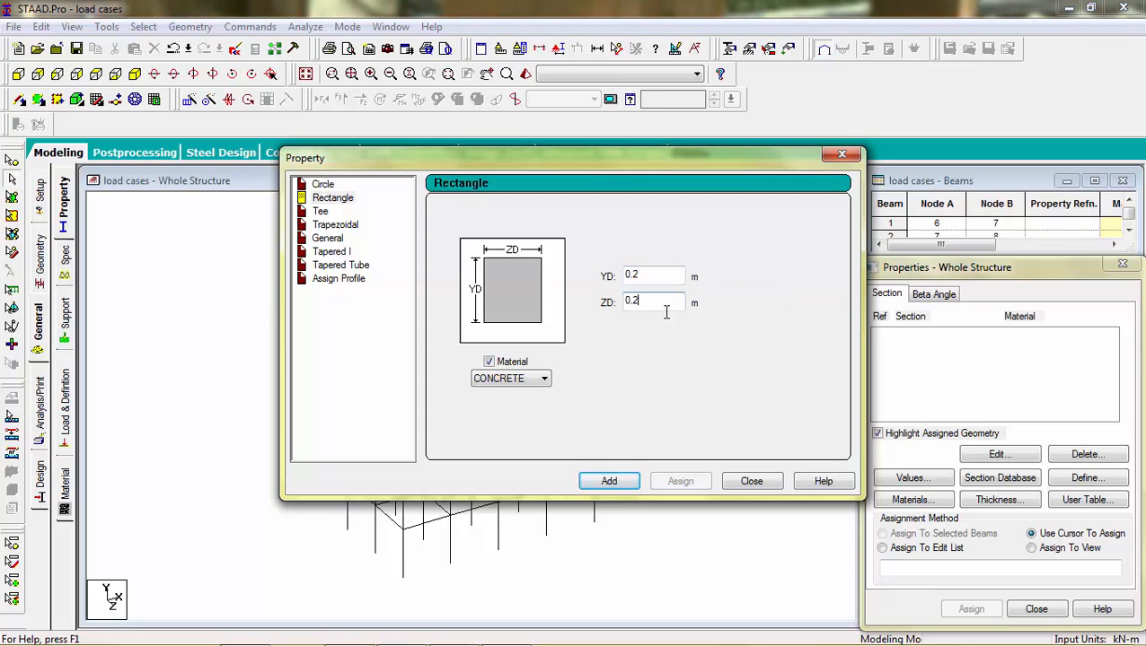
pyautogui.write('.2')
pyautogui.click(622, 485)
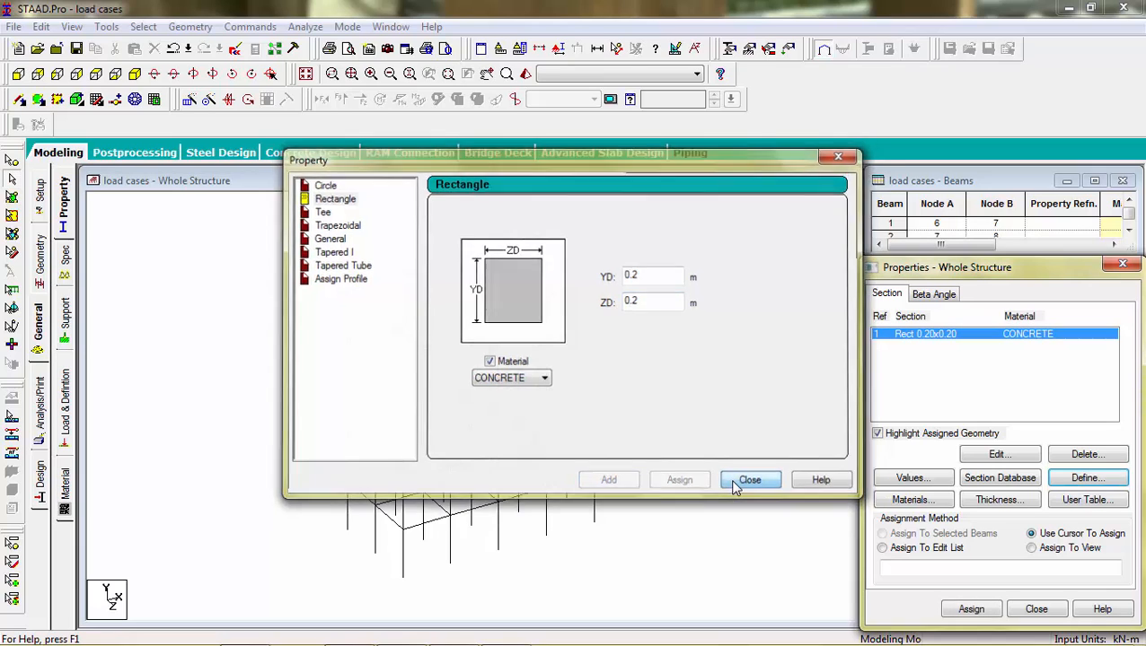
pyautogui.click(748, 481)
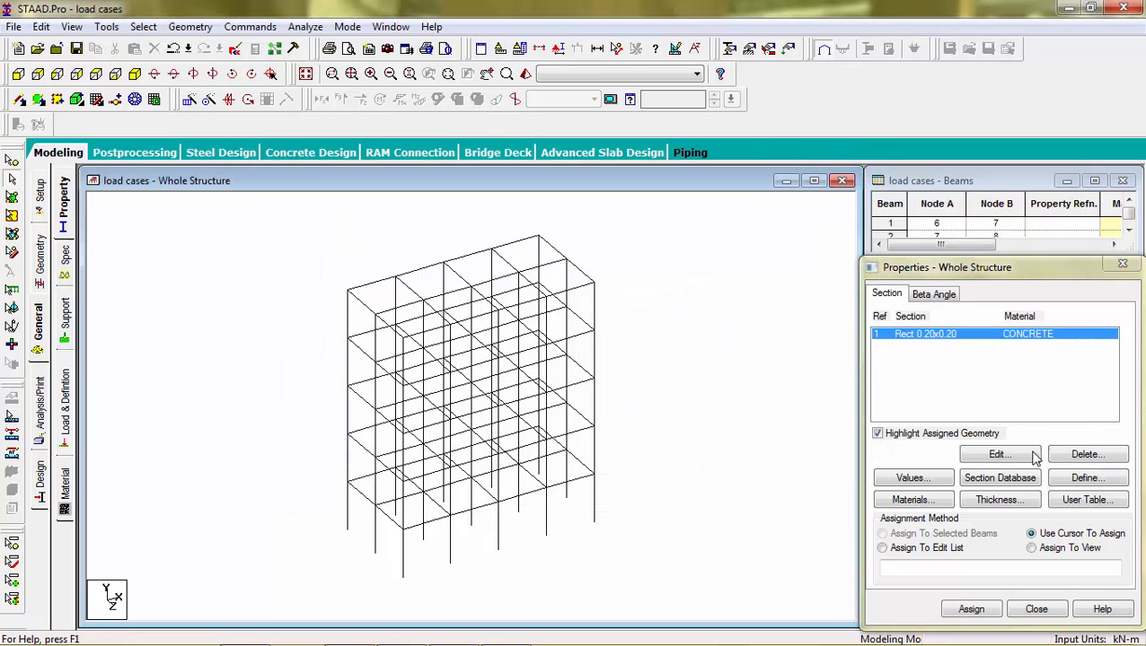
# Step: Assign the 0.20x0.20 rectangular section to all members in the view
pyautogui.click(1031, 548)
pyautogui.click(970, 609)
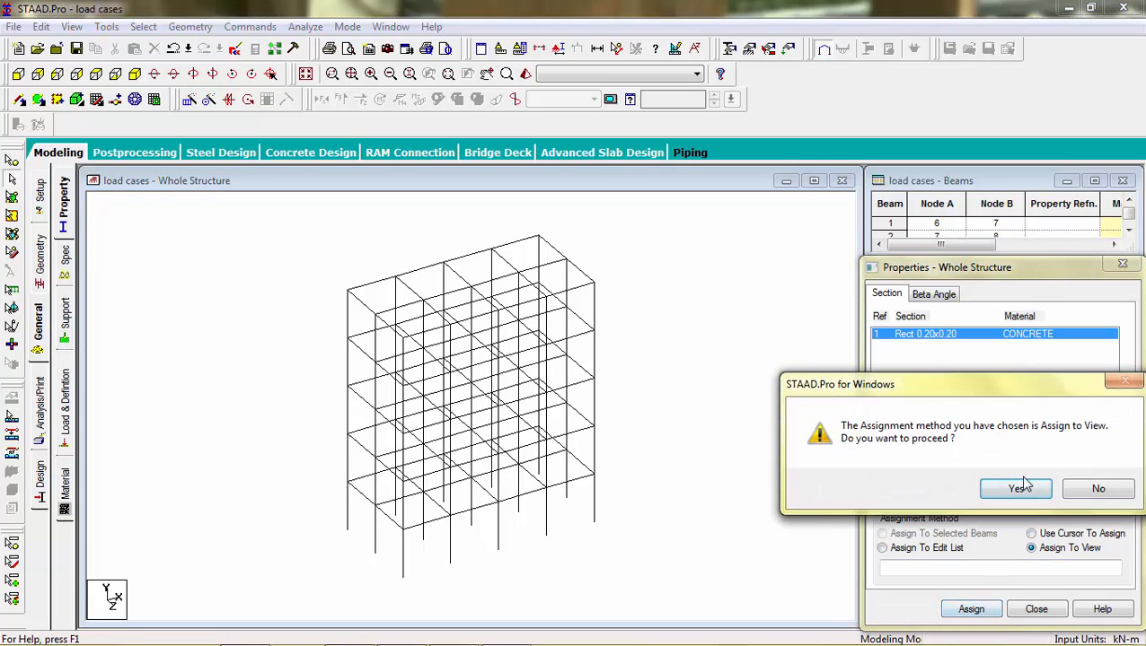
pyautogui.click(1019, 487)
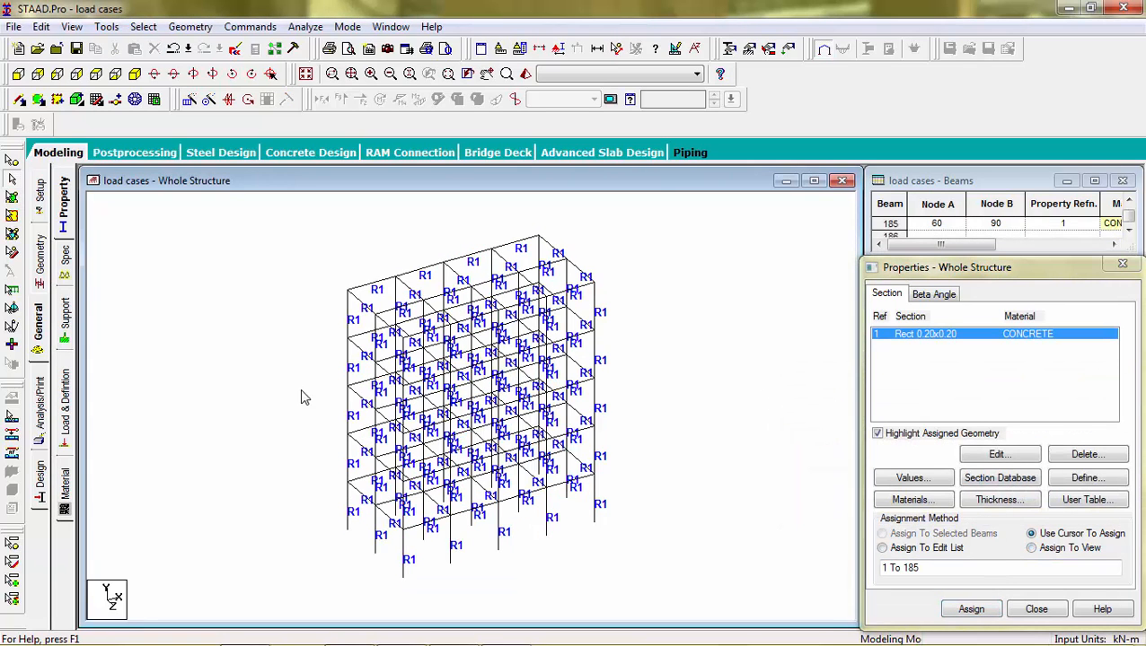
# Step: Create a new support and assign it to the base nodes of the frame in front view
pyautogui.click(66, 321)
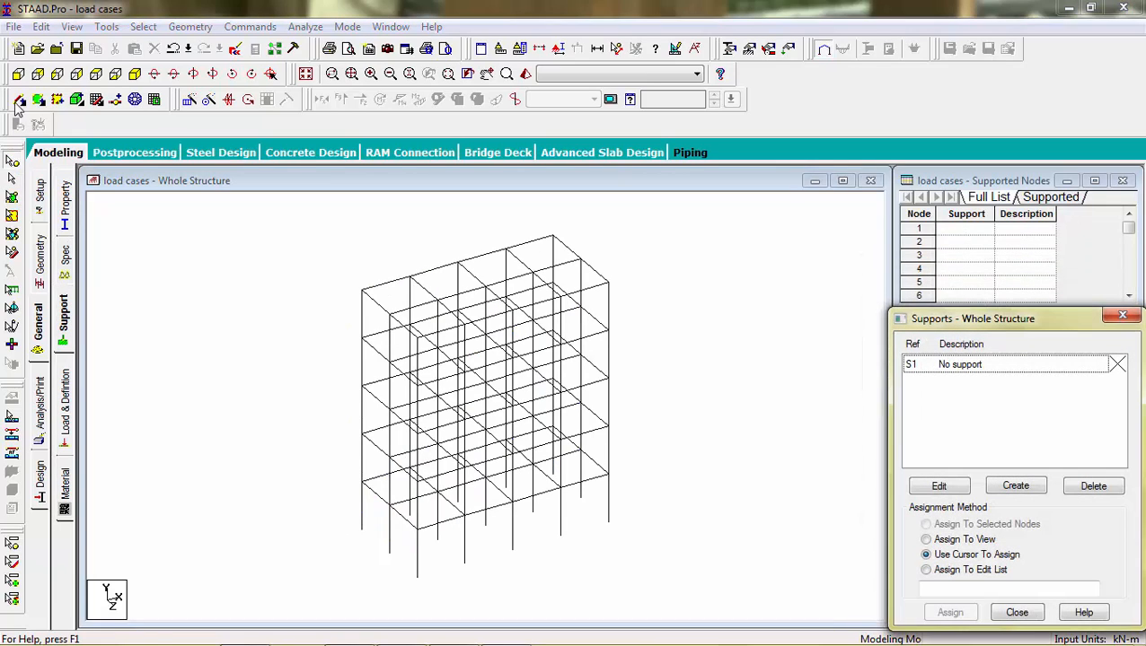
pyautogui.click(18, 74)
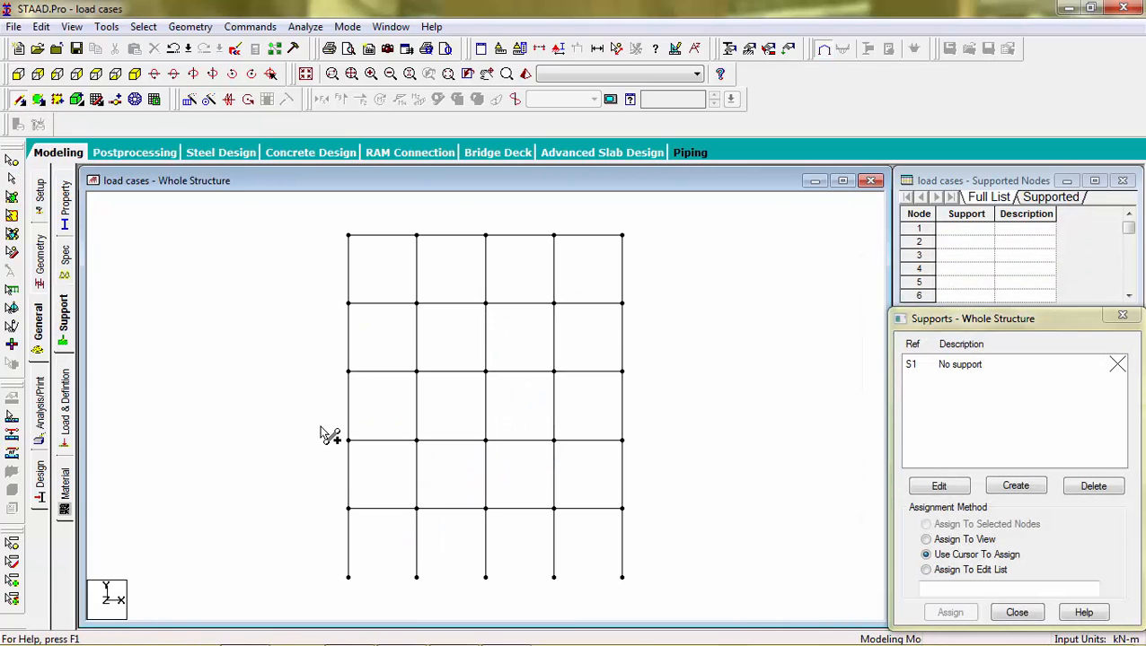
pyautogui.click(1013, 483)
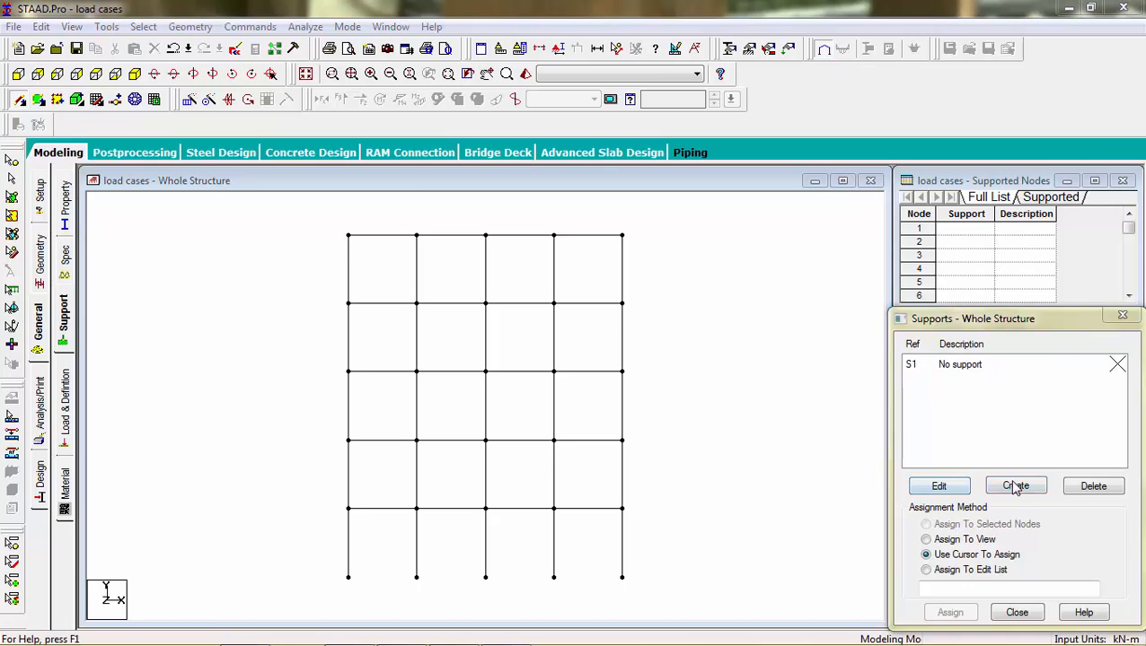
pyautogui.click(898, 627)
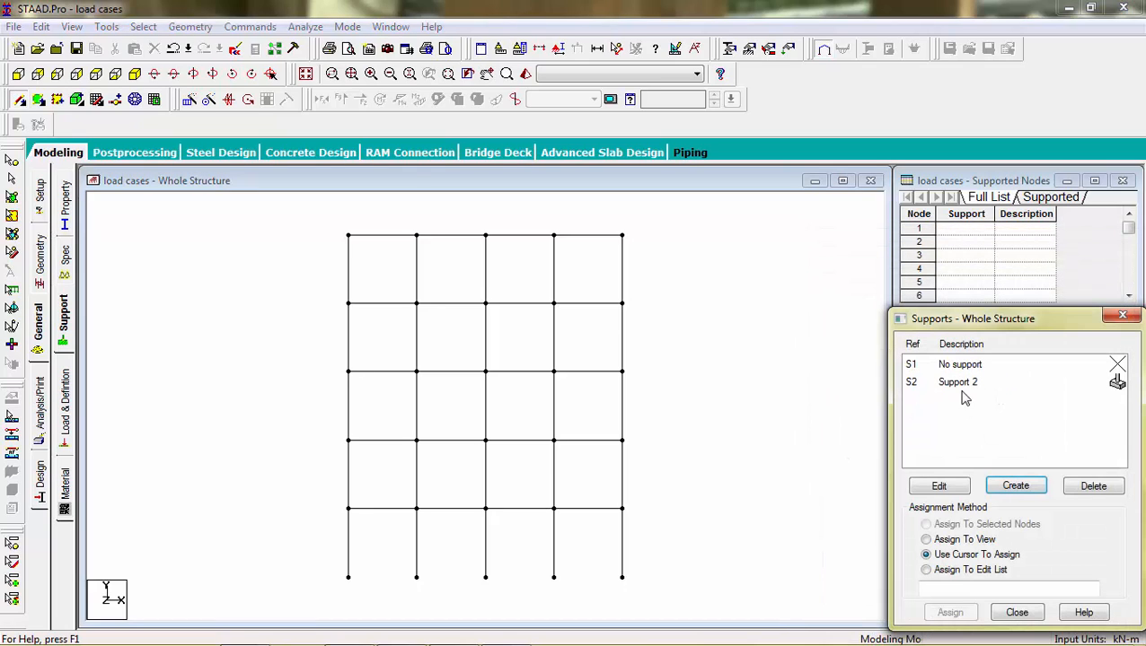
pyautogui.click(960, 385)
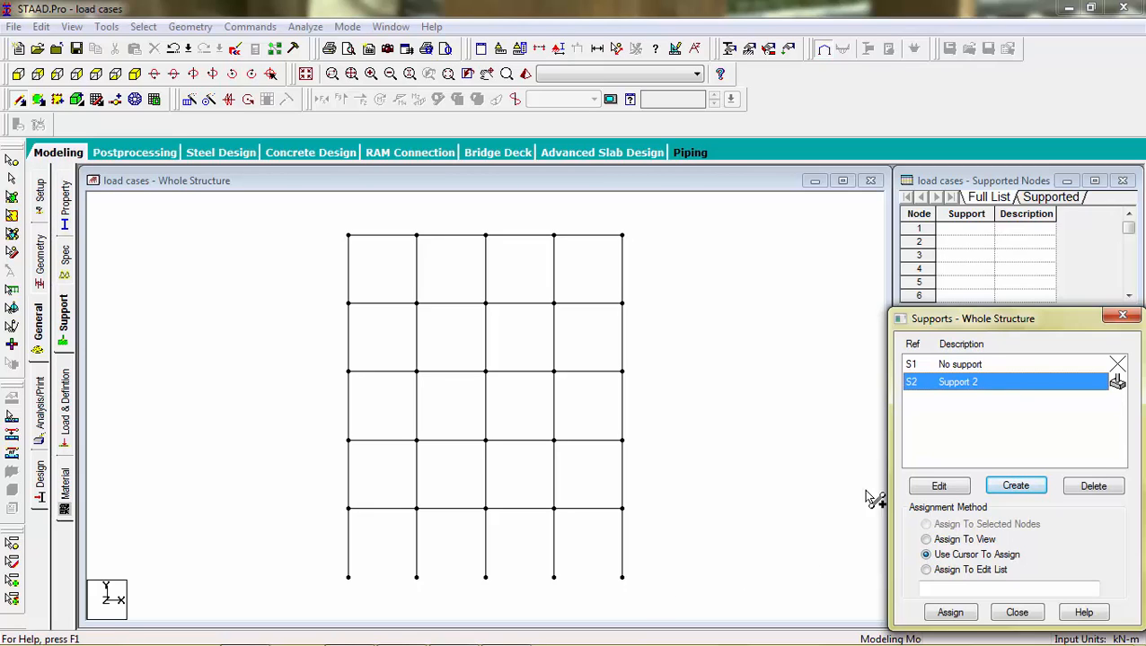
pyautogui.click(12, 160)
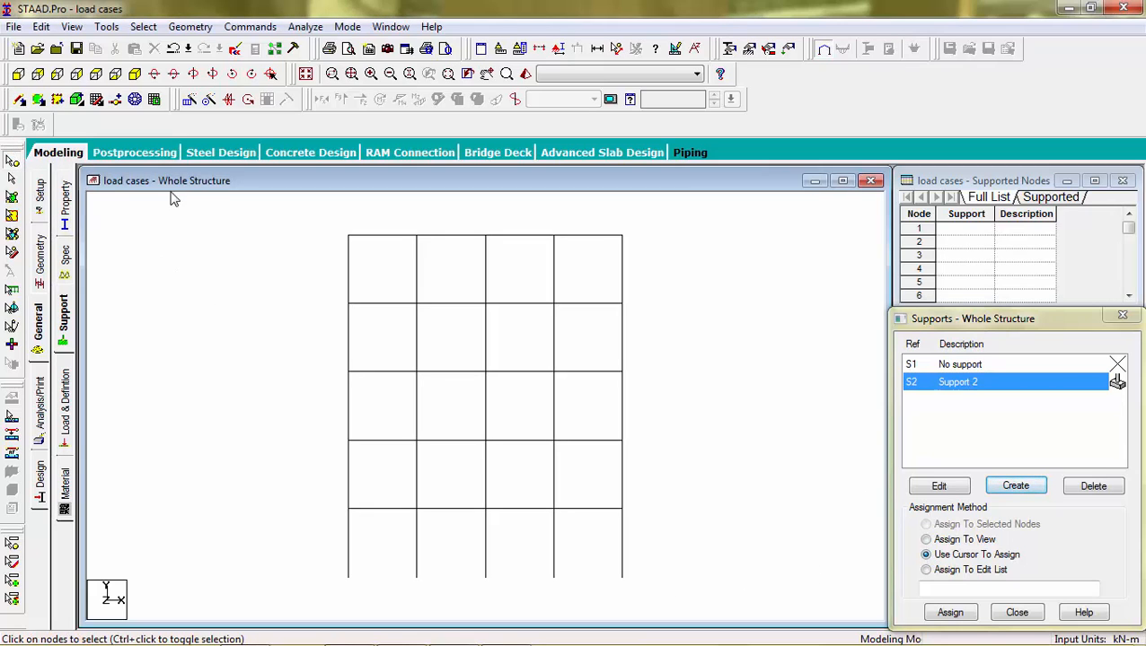
pyautogui.moveTo(644, 558); pyautogui.dragTo(298, 614)
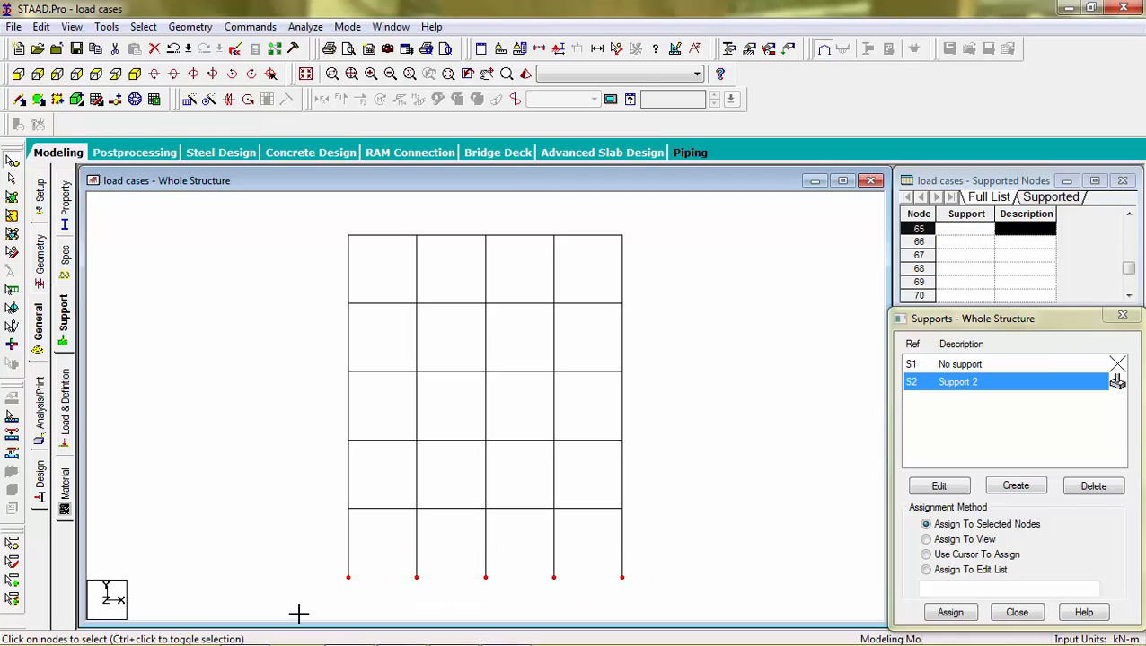
pyautogui.click(948, 612)
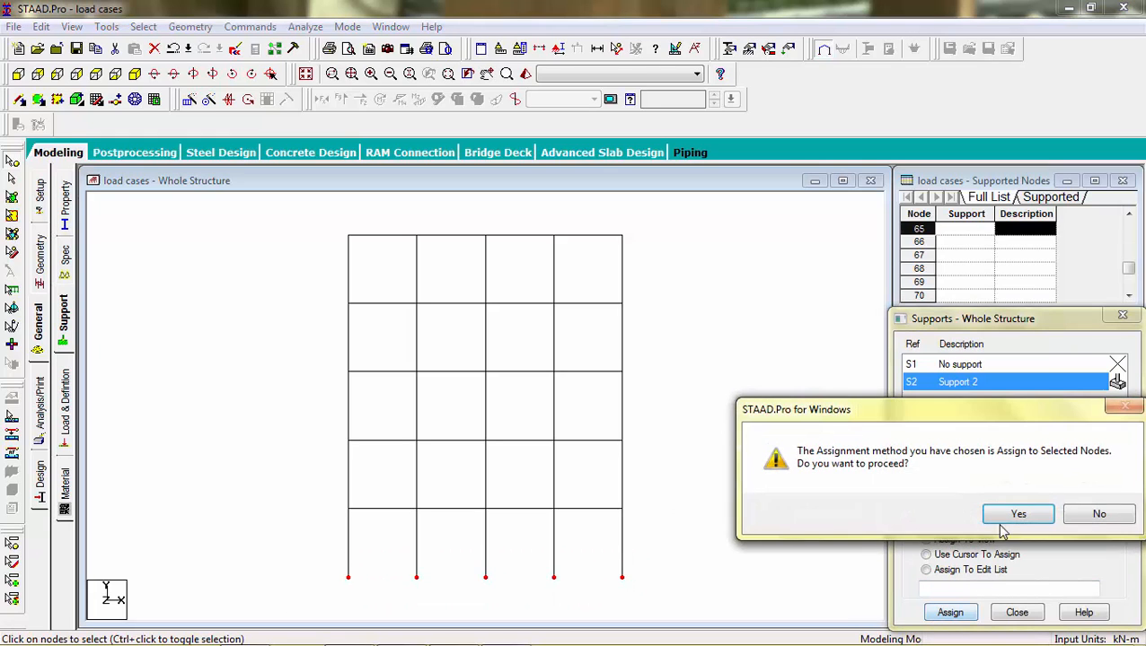
pyautogui.click(1009, 514)
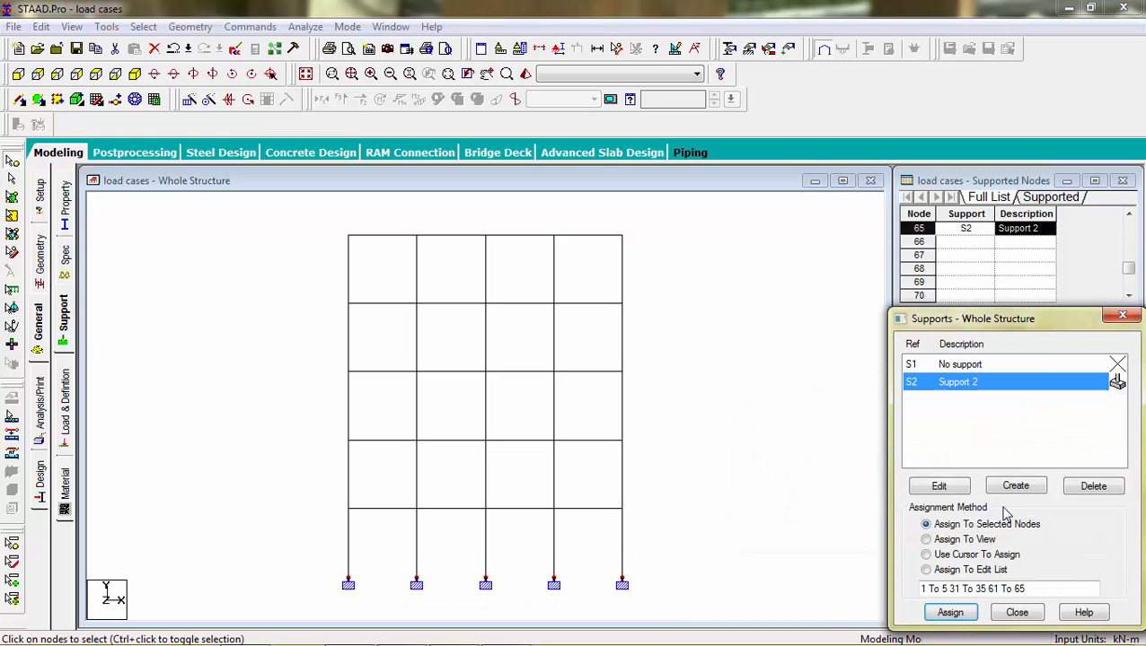
# Step: Add wind definition Type 1 under the load definitions
pyautogui.click(64, 413)
pyautogui.click(924, 215)
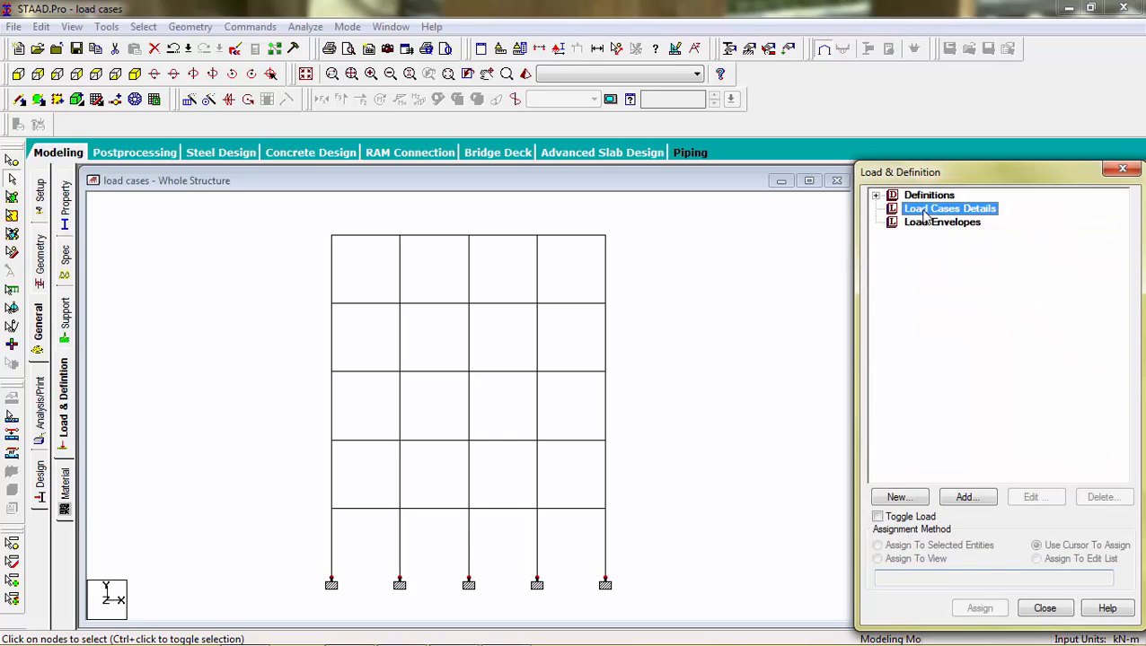
pyautogui.click(876, 196)
pyautogui.click(916, 196)
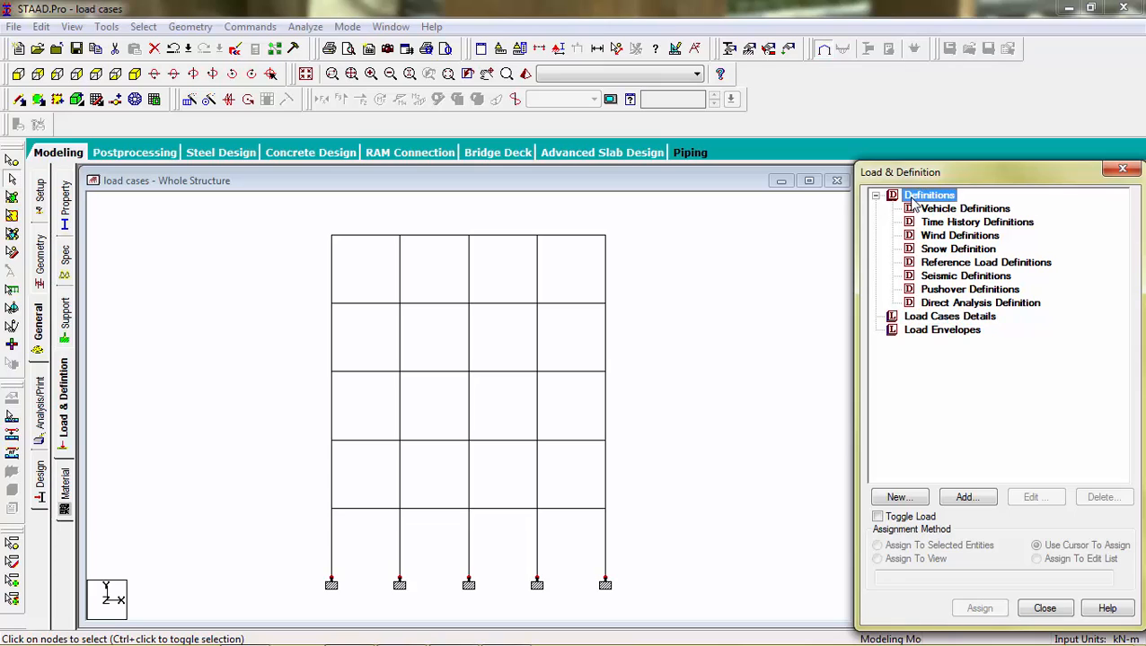
pyautogui.click(928, 212)
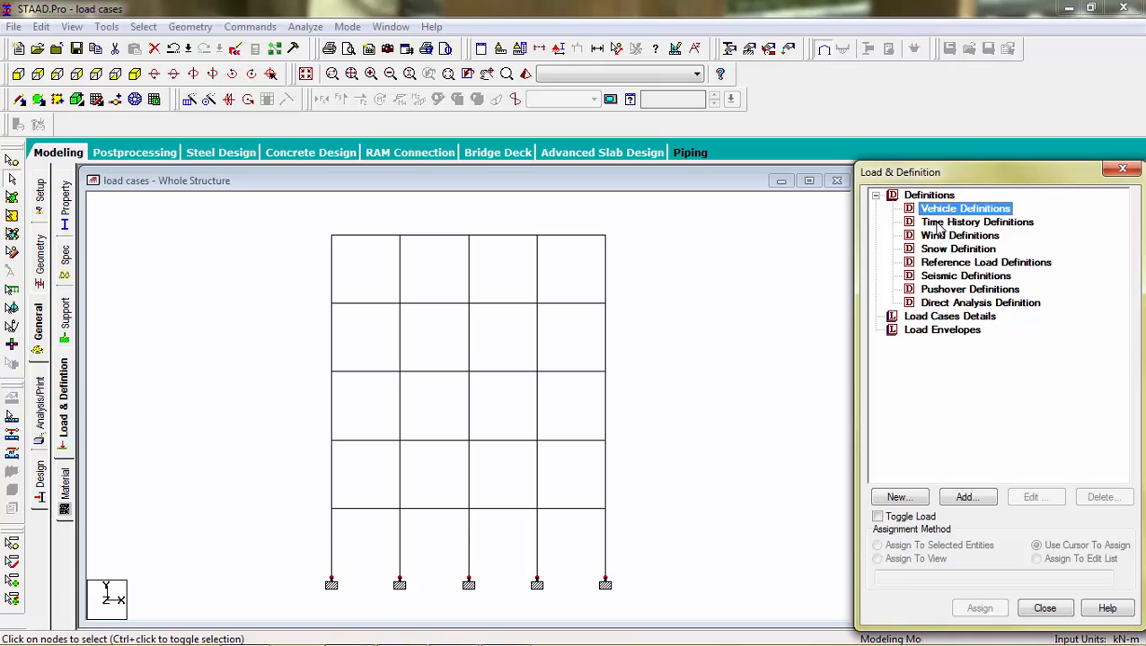
pyautogui.click(935, 224)
pyautogui.click(943, 237)
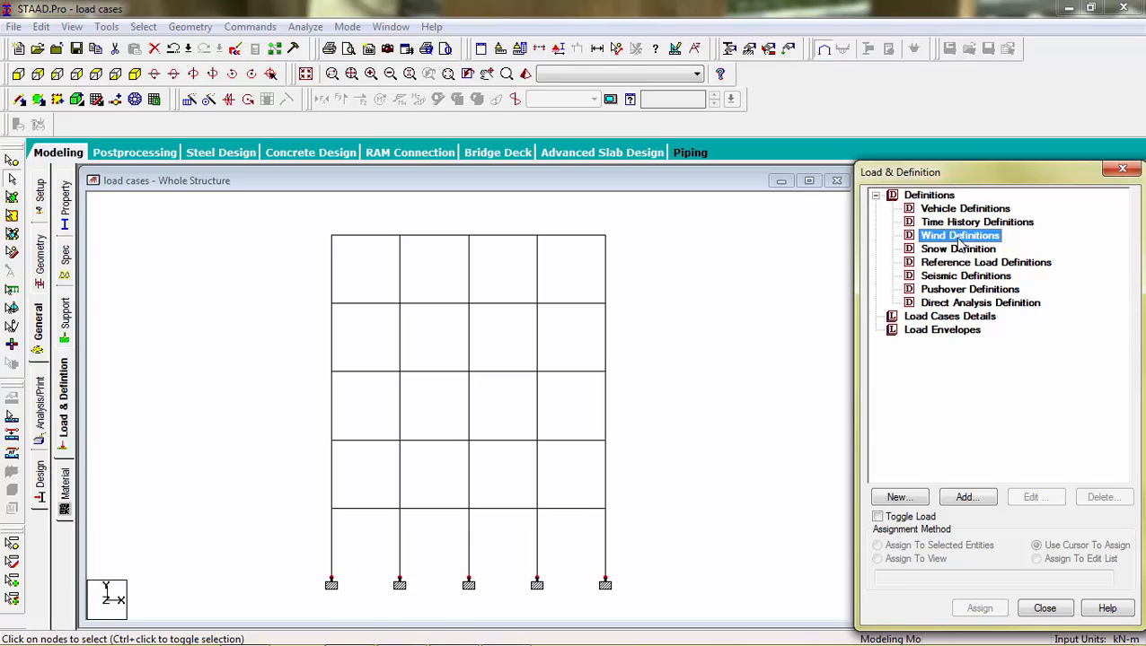
pyautogui.click(963, 498)
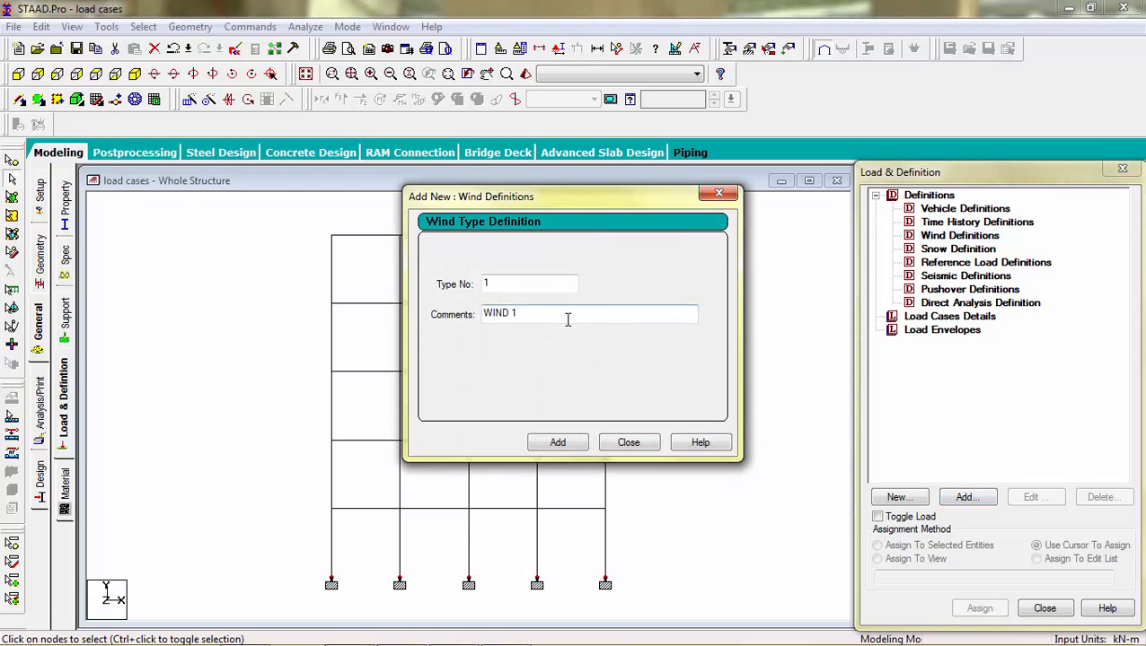
pyautogui.click(558, 442)
pyautogui.click(557, 442)
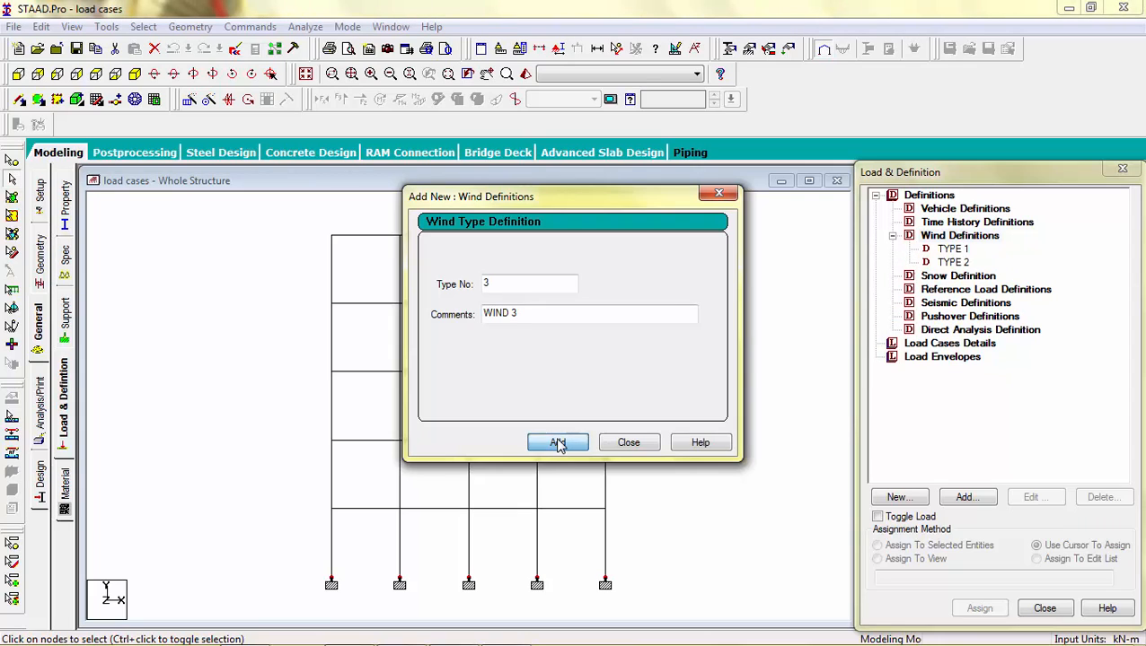
pyautogui.click(629, 442)
pyautogui.click(953, 262)
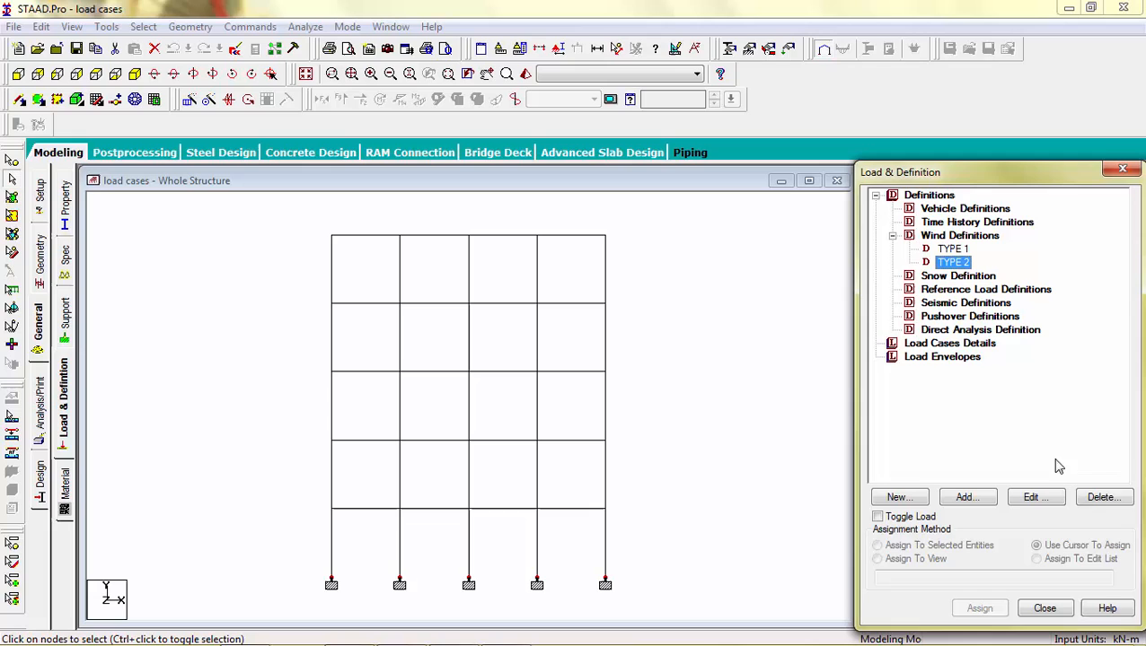
pyautogui.click(1097, 497)
# Step: Open the Custom intensity-versus-height table for wind Type 1 and select its first cells for entry
pyautogui.click(952, 249)
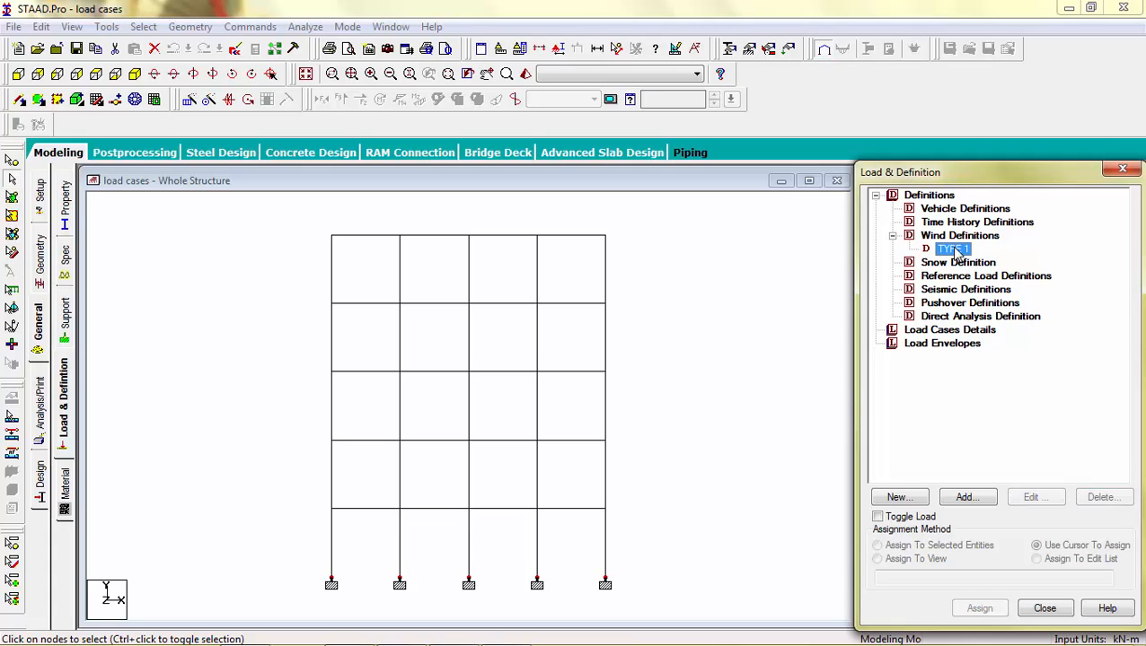
pyautogui.click(966, 498)
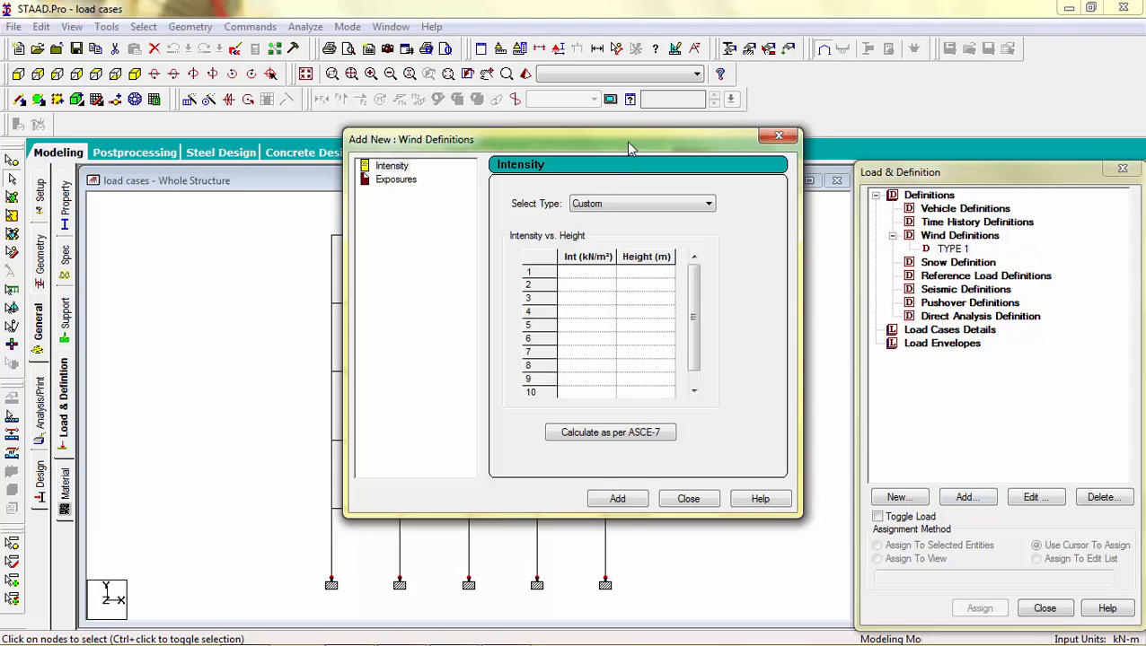
pyautogui.moveTo(628, 148); pyautogui.dragTo(585, 129)
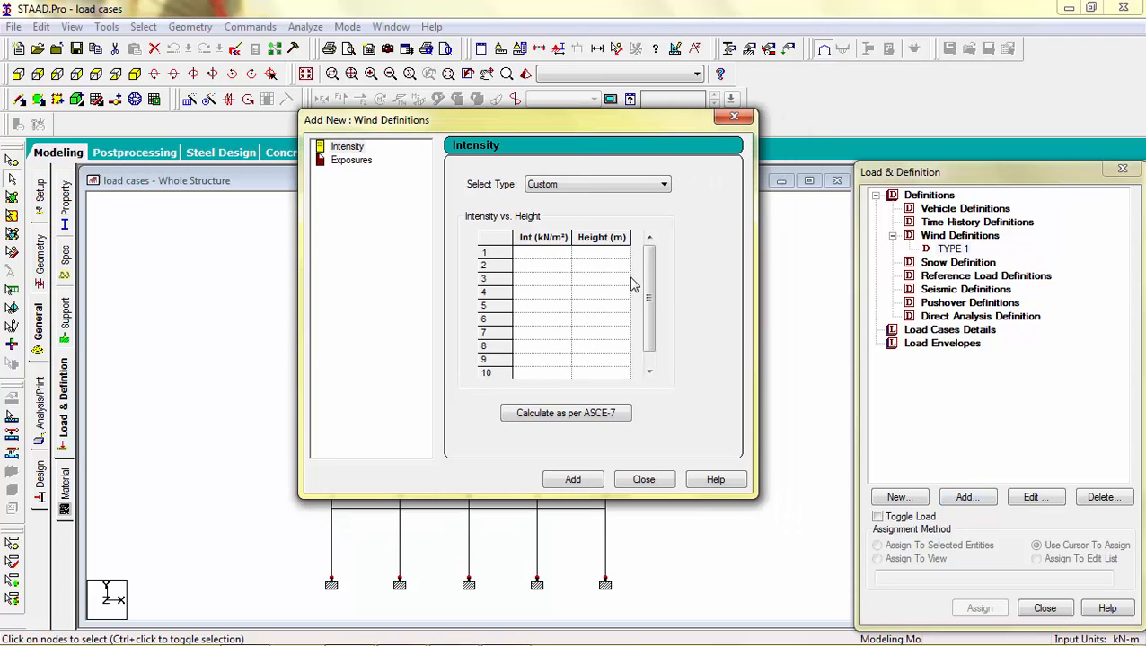
pyautogui.click(549, 254)
pyautogui.click(597, 256)
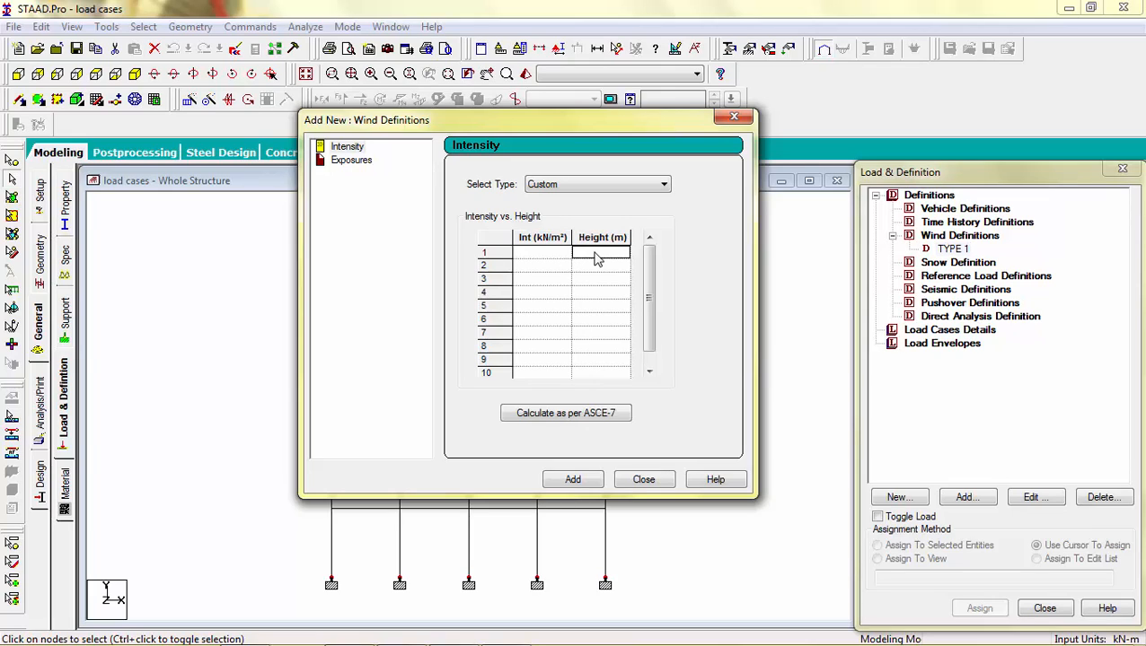
pyautogui.click(557, 269)
pyautogui.click(591, 267)
pyautogui.click(557, 278)
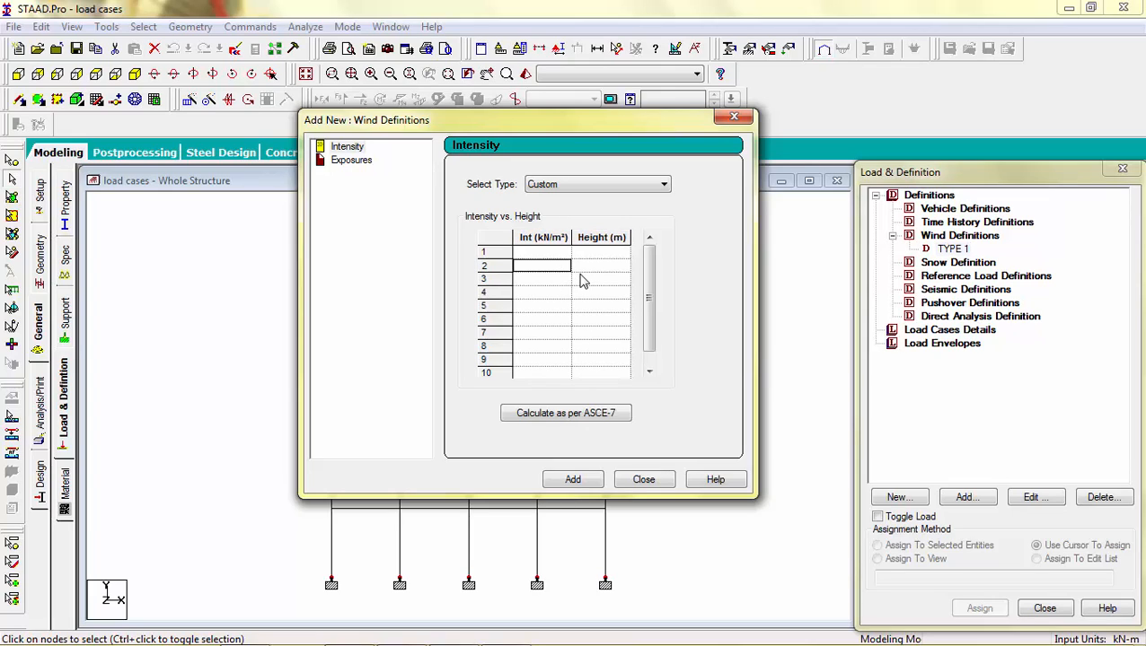
pyautogui.click(582, 280)
pyautogui.click(551, 282)
pyautogui.click(547, 319)
pyautogui.click(541, 255)
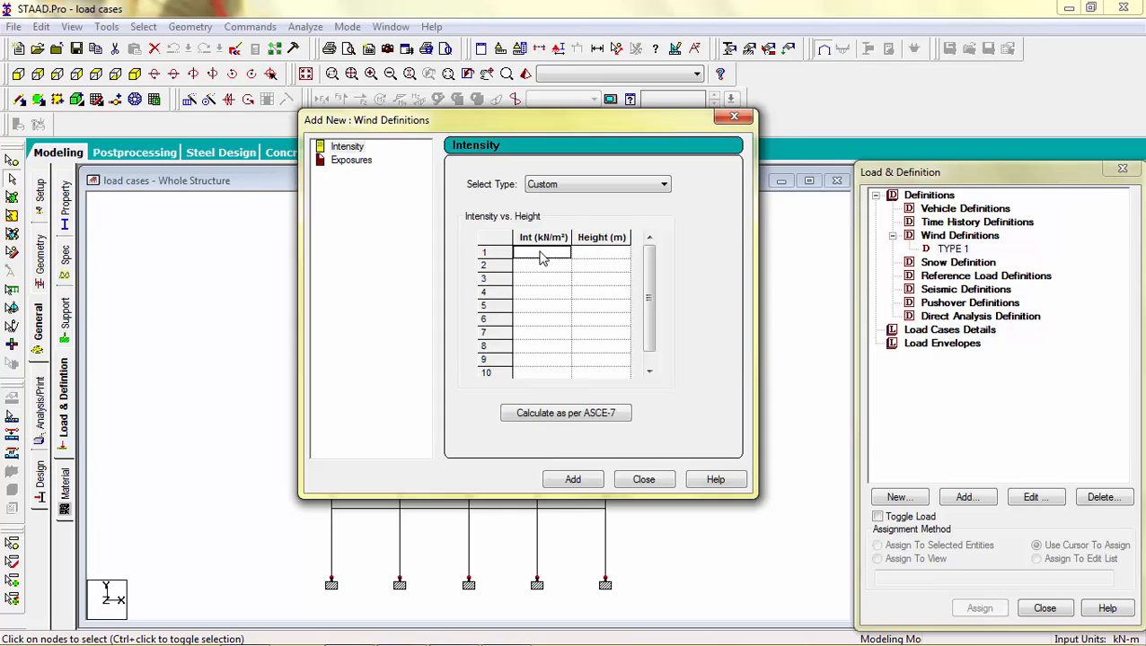
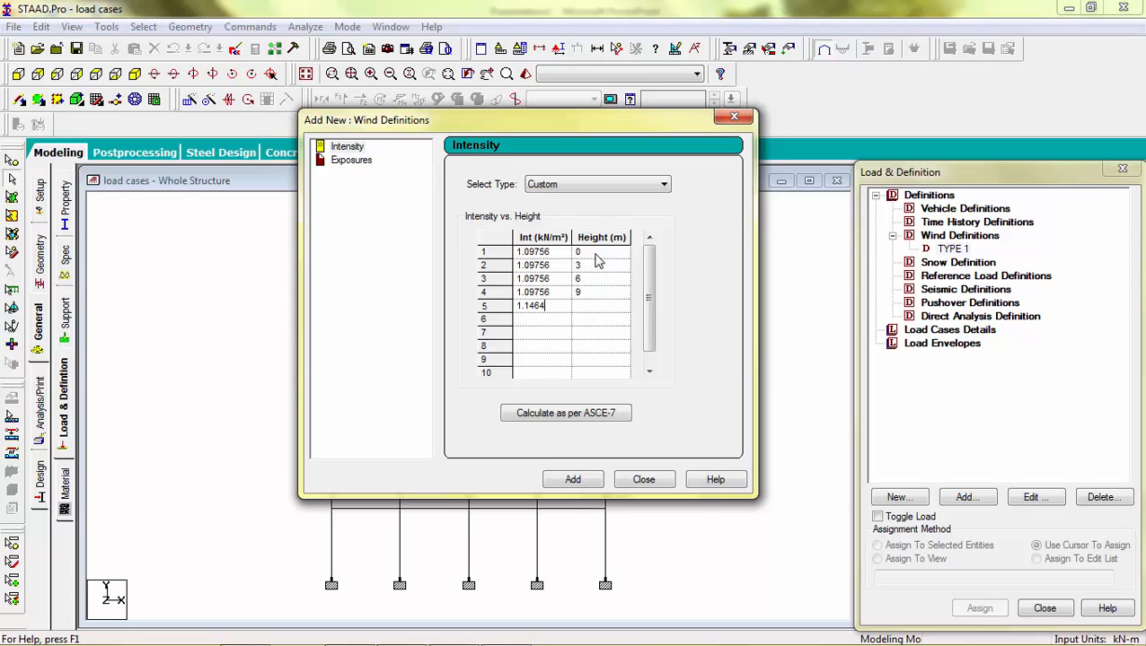
# Step: Complete the wind intensity table with 1.14634 kN/m² at 12 m and 1.24707 kN/m² at 15 m, and add it
pyautogui.write('12')
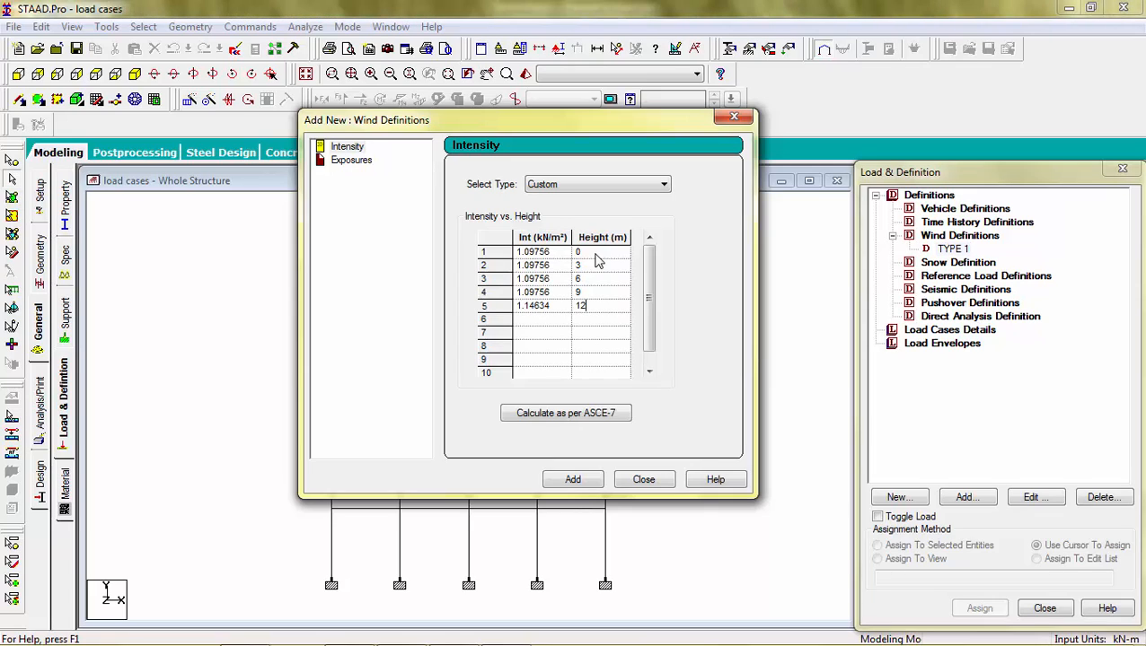
pyautogui.press('Tab')
pyautogui.write('1.')
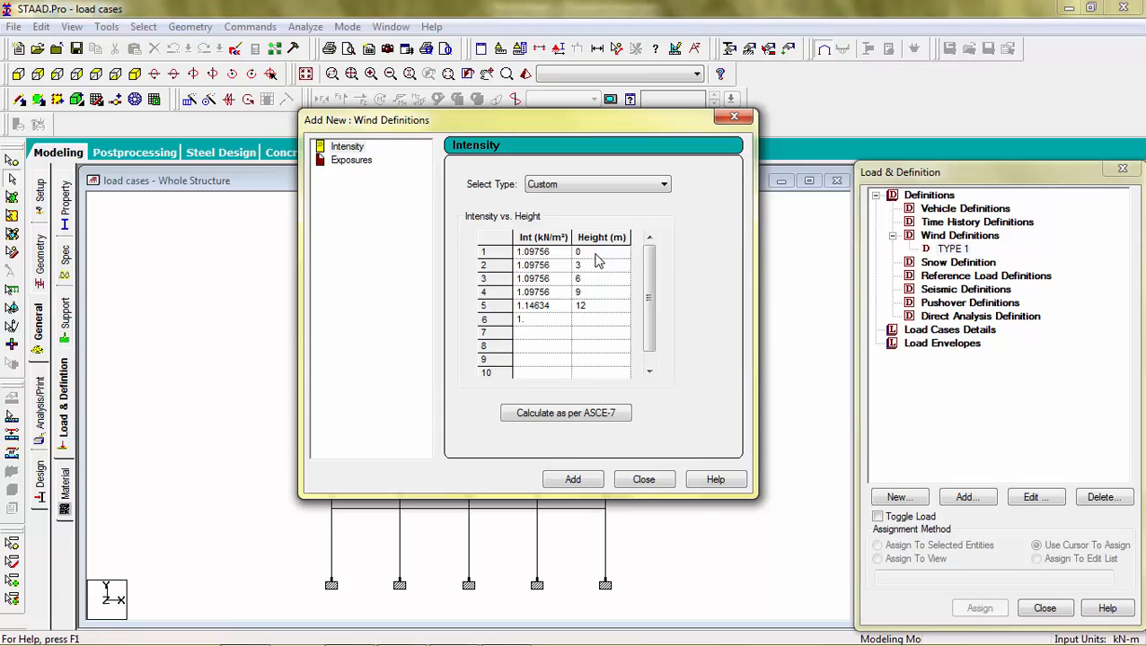
pyautogui.press('Tab')
pyautogui.write('1')
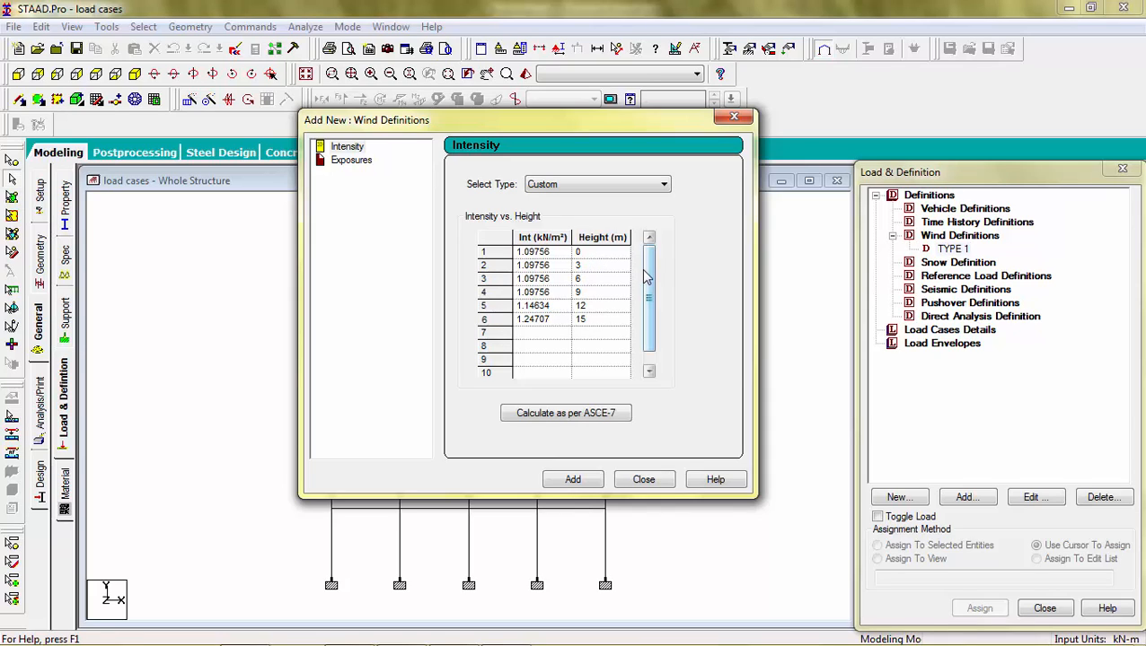
pyautogui.click(573, 481)
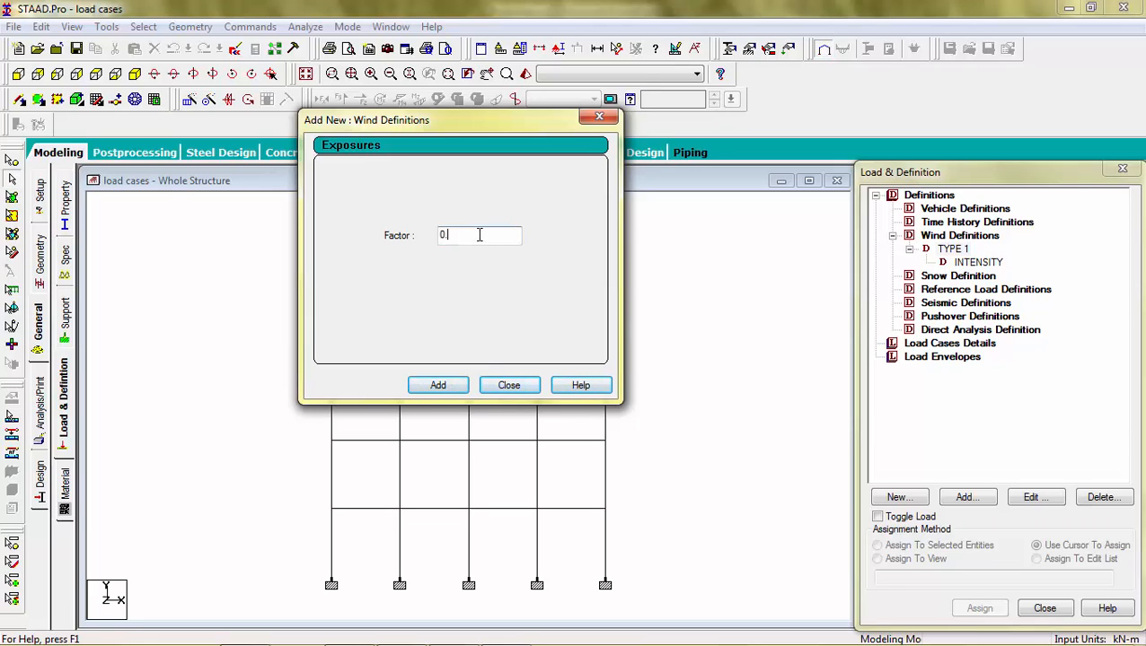
# Step: Add a wind exposure factor of 0.2 and close the wind definition dialog
pyautogui.write('.2')
pyautogui.click(437, 386)
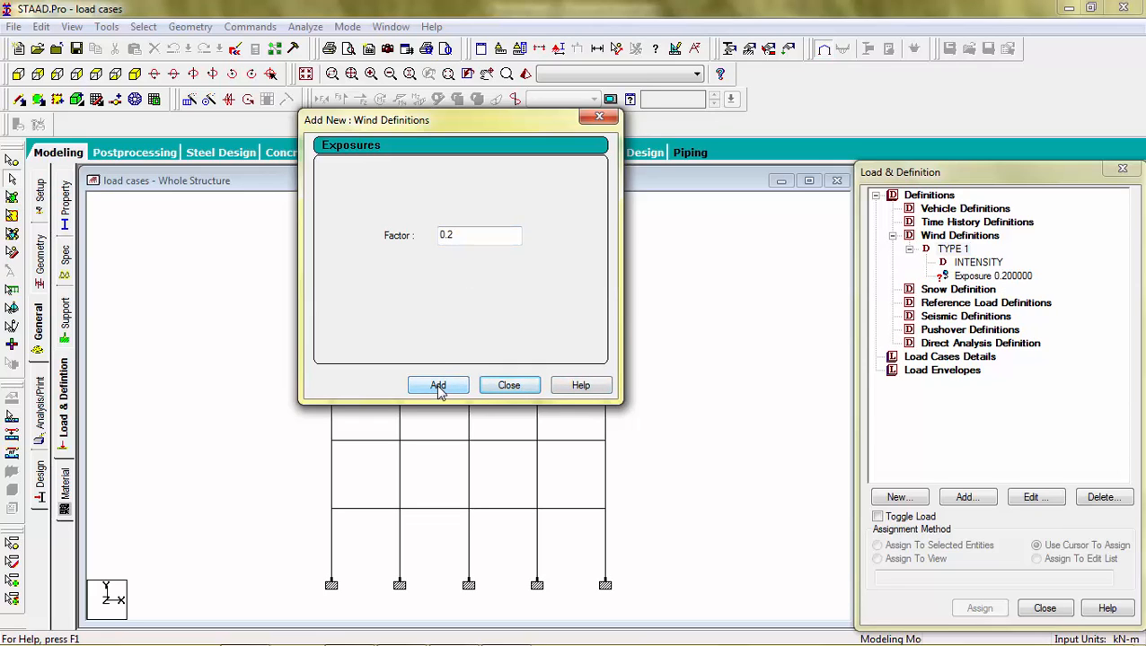
pyautogui.click(509, 385)
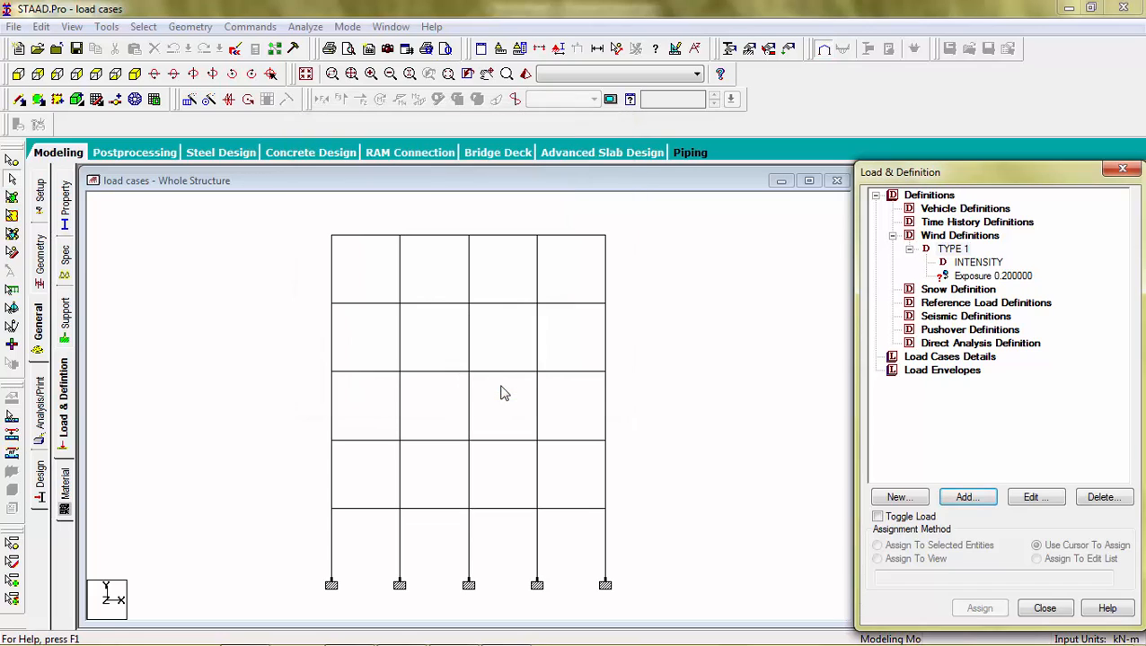
# Step: Assign the 0.2 exposure to all nodes in the view
pyautogui.click(974, 277)
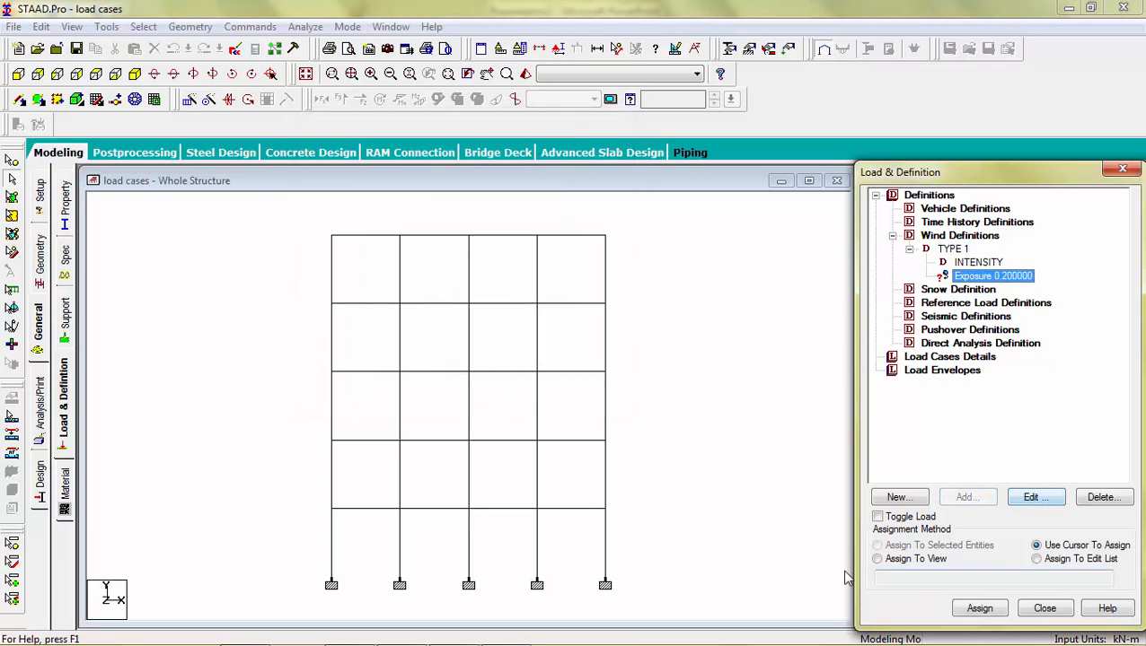
pyautogui.click(877, 560)
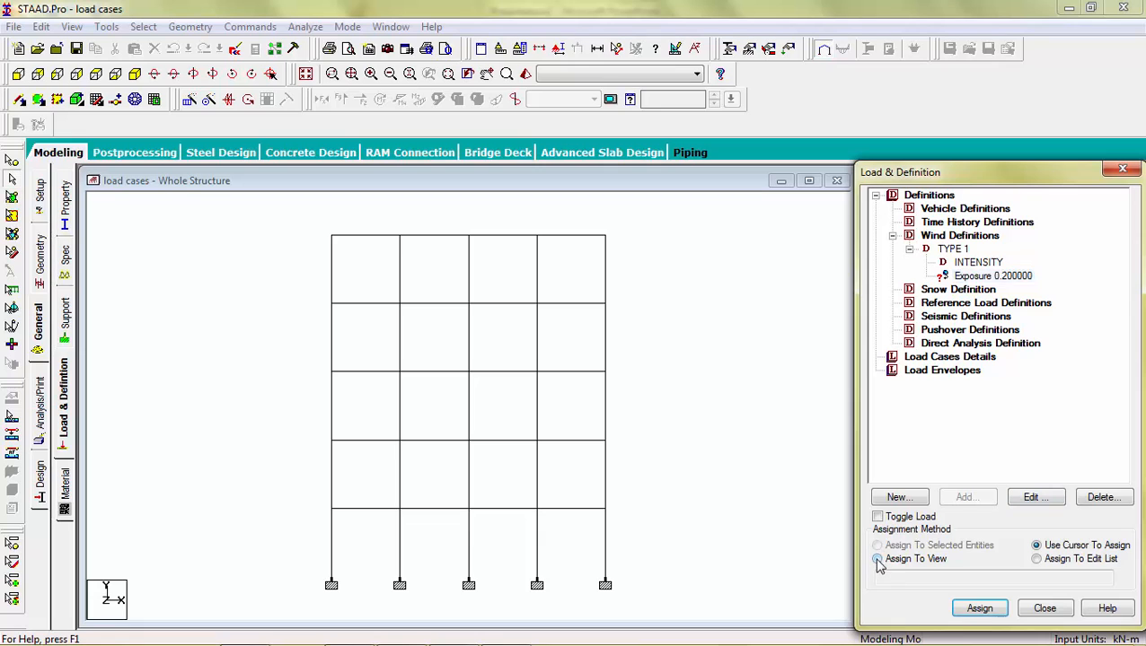
pyautogui.click(975, 610)
pyautogui.click(1013, 435)
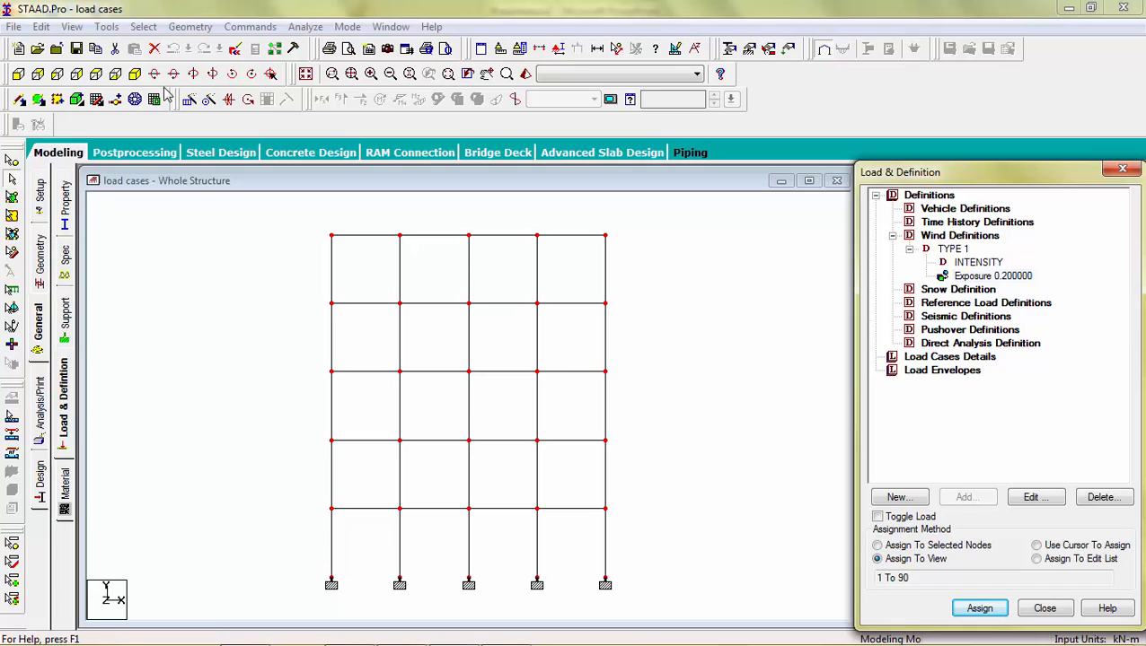
# Step: In isometric view, add primary load case 1 of Dead type titled 'dead load'
pyautogui.click(134, 99)
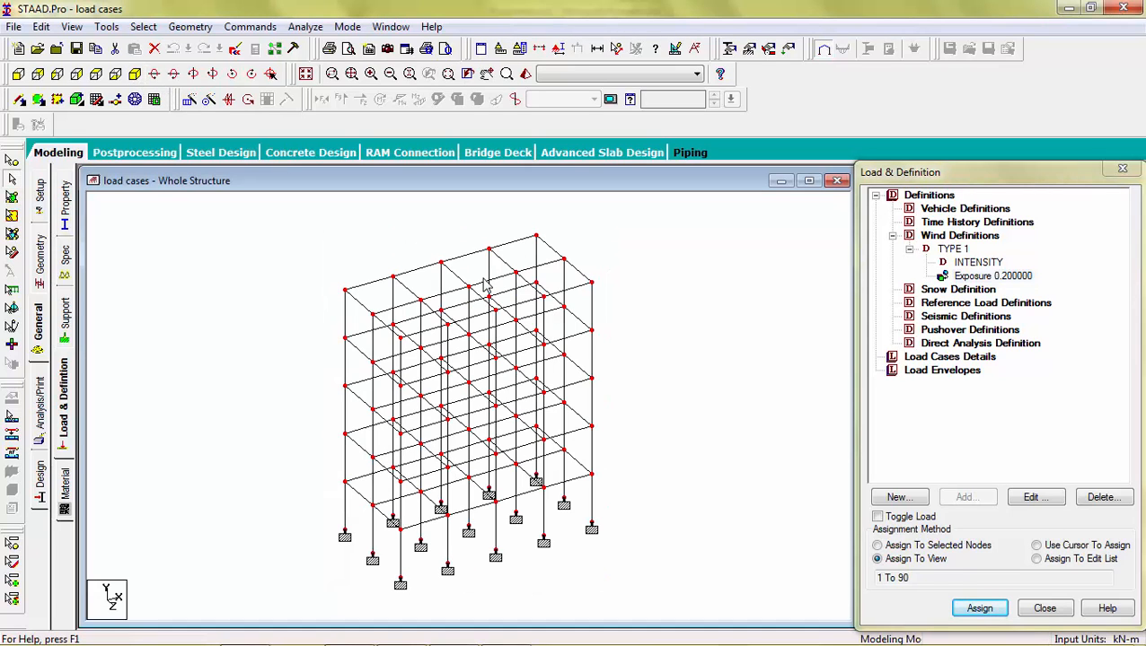
pyautogui.click(726, 303)
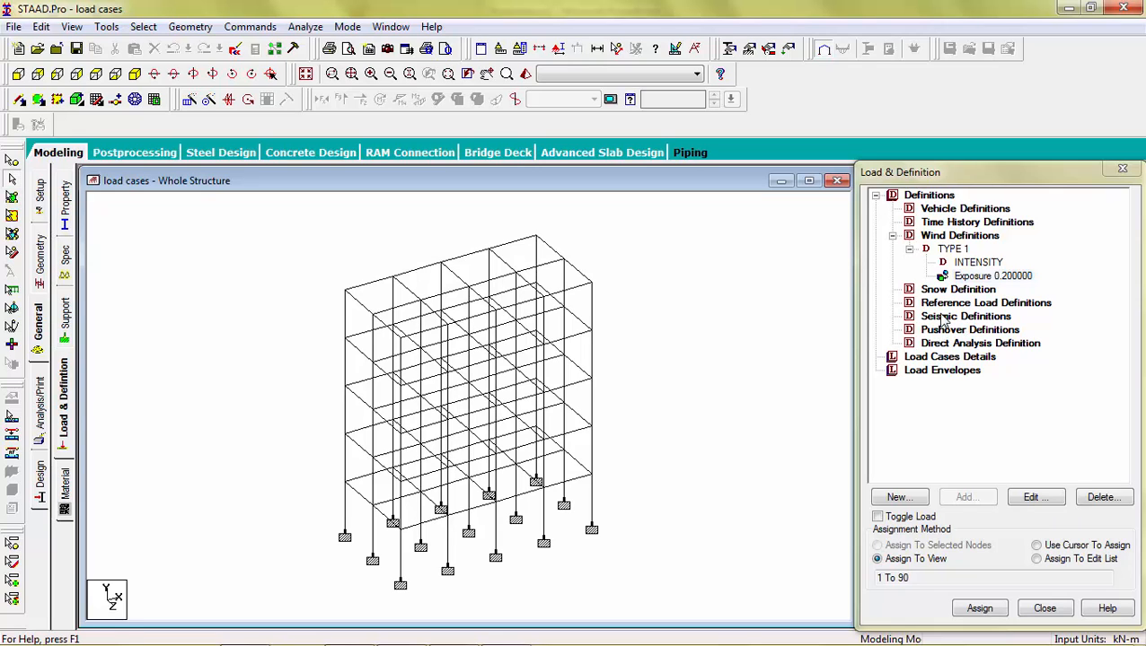
pyautogui.click(925, 358)
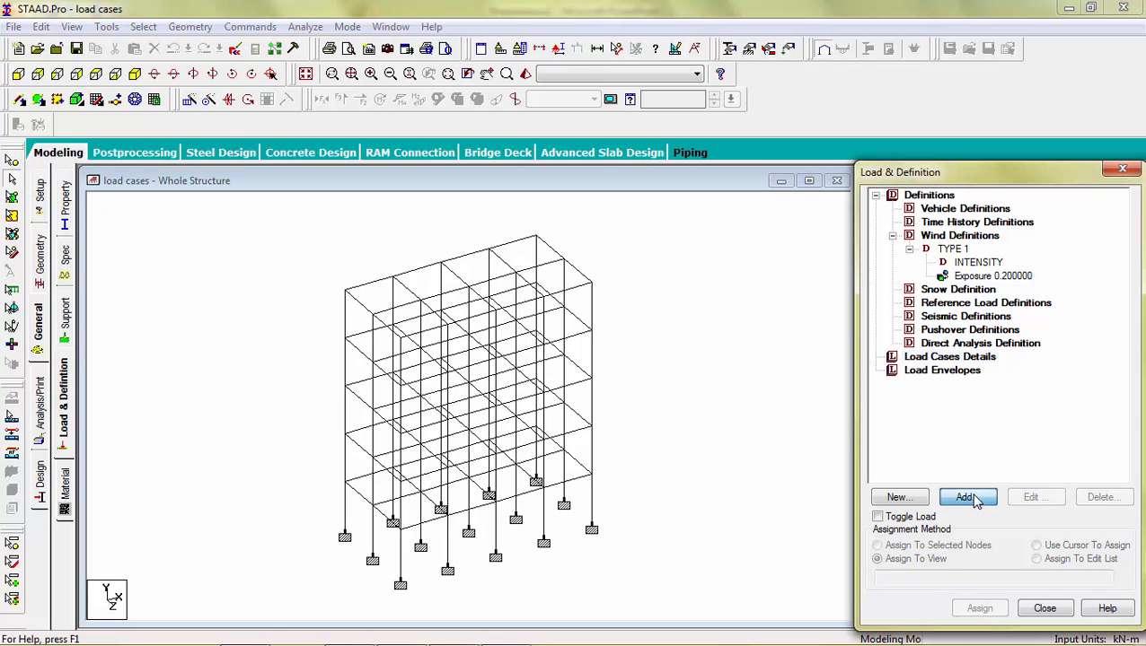
pyautogui.click(964, 497)
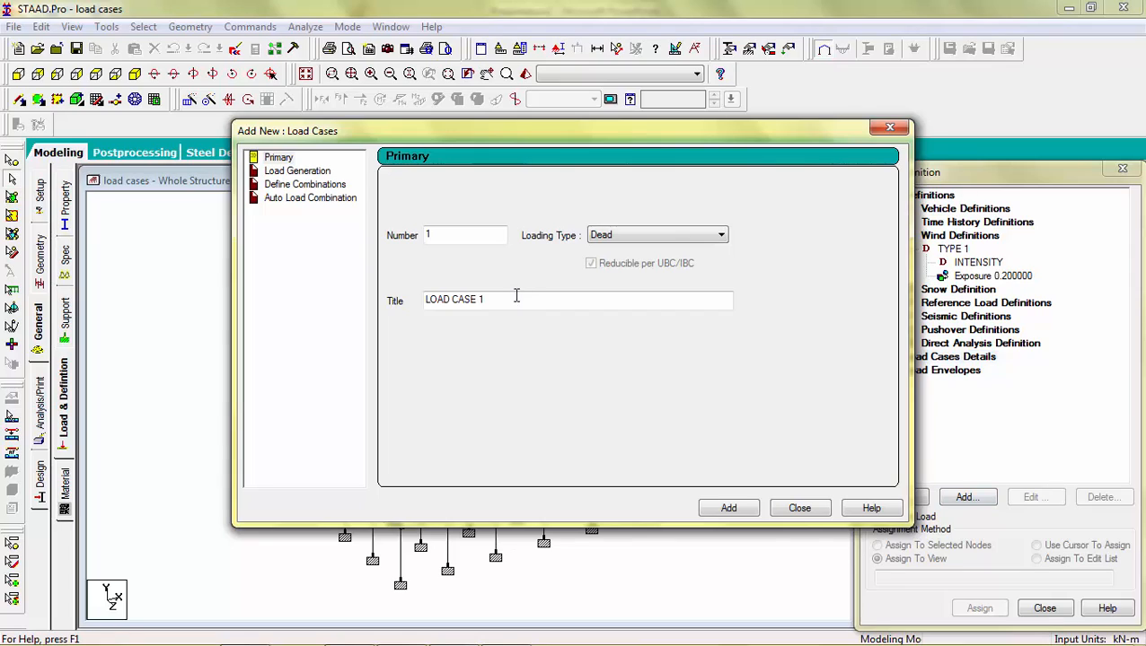
pyautogui.moveTo(513, 299); pyautogui.dragTo(389, 300)
pyautogui.write('de')
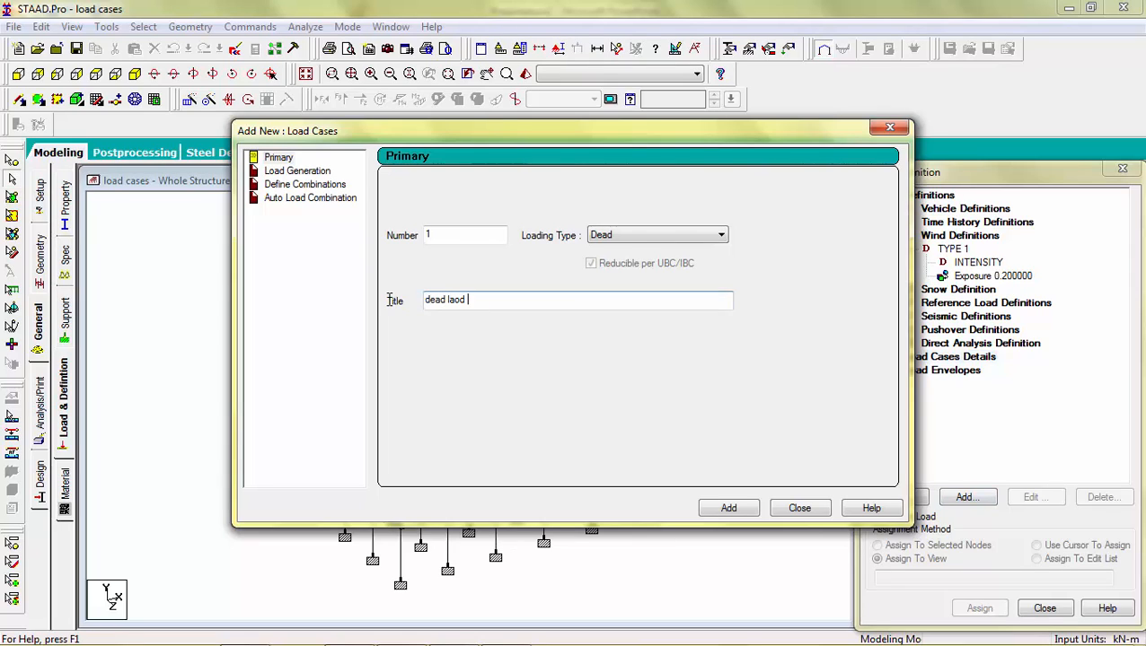
pyautogui.write('ad laod')
pyautogui.press('BackSpace')
pyautogui.click(723, 509)
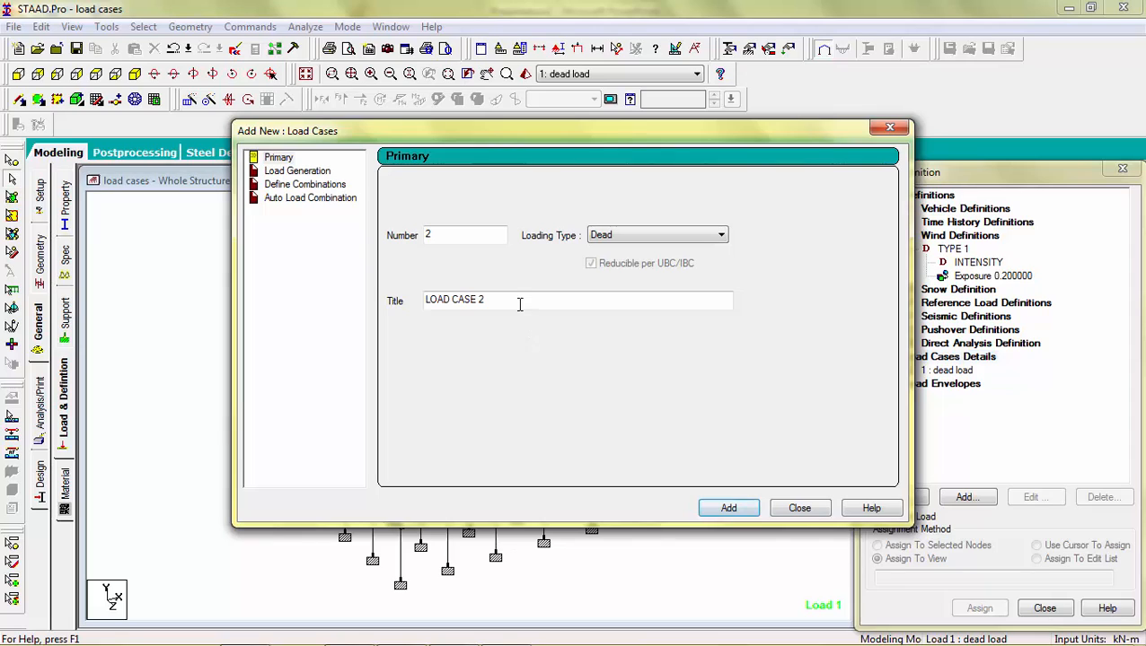
# Step: Add primary load case 2 titled 'live'
pyautogui.moveTo(449, 292); pyautogui.dragTo(317, 265)
pyautogui.write('l')
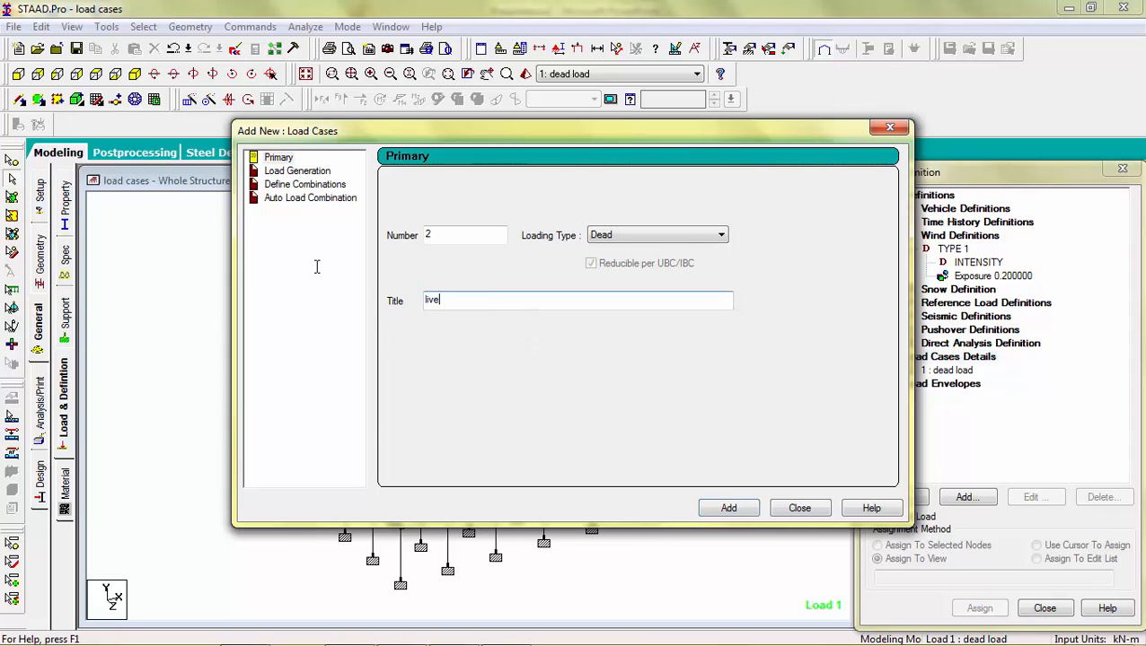
pyautogui.write('ive')
pyautogui.click(732, 509)
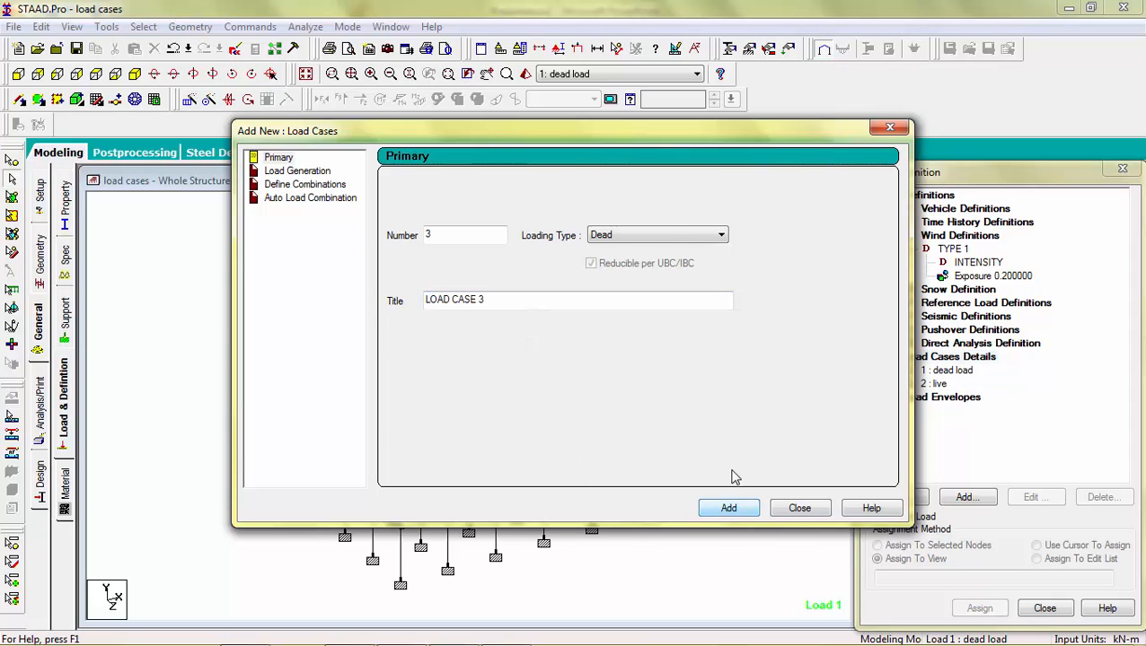
# Step: Add load case 3 of Wind type titled 'wind load' and close the load case dialog
pyautogui.click(668, 236)
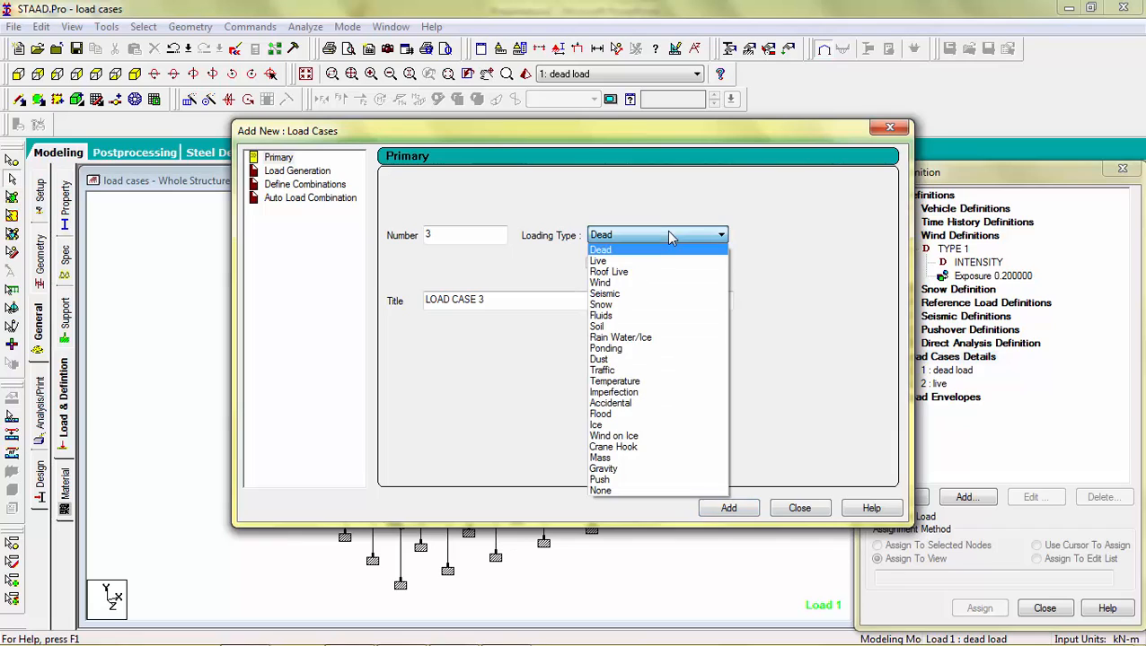
pyautogui.click(652, 283)
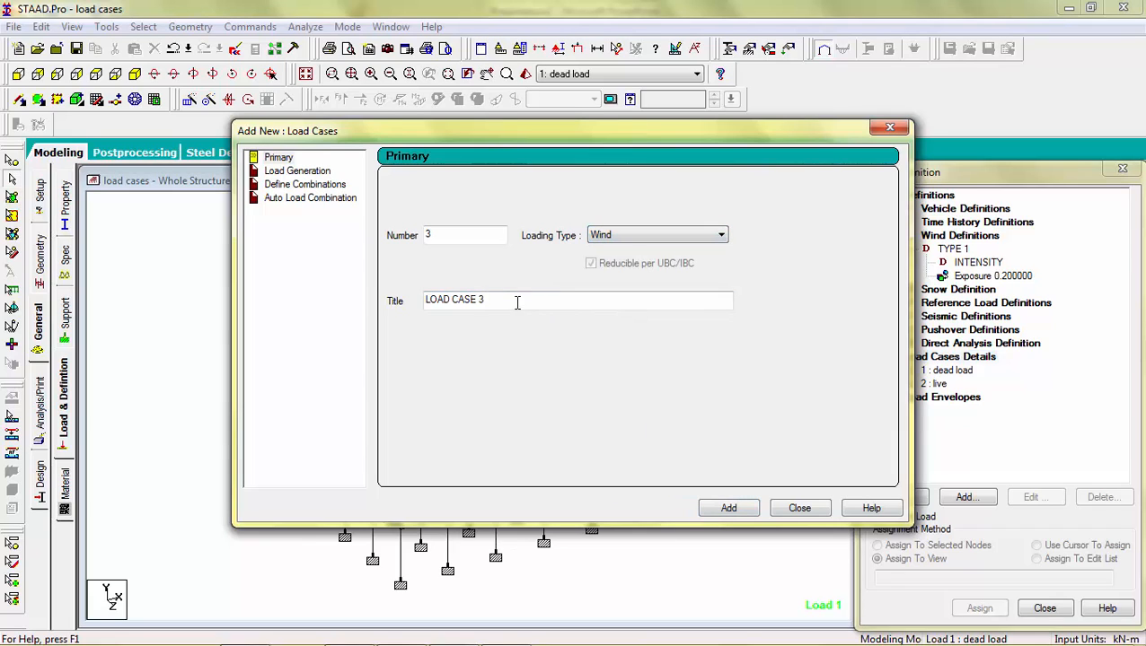
pyautogui.moveTo(516, 303); pyautogui.dragTo(279, 324)
pyautogui.write('wind load')
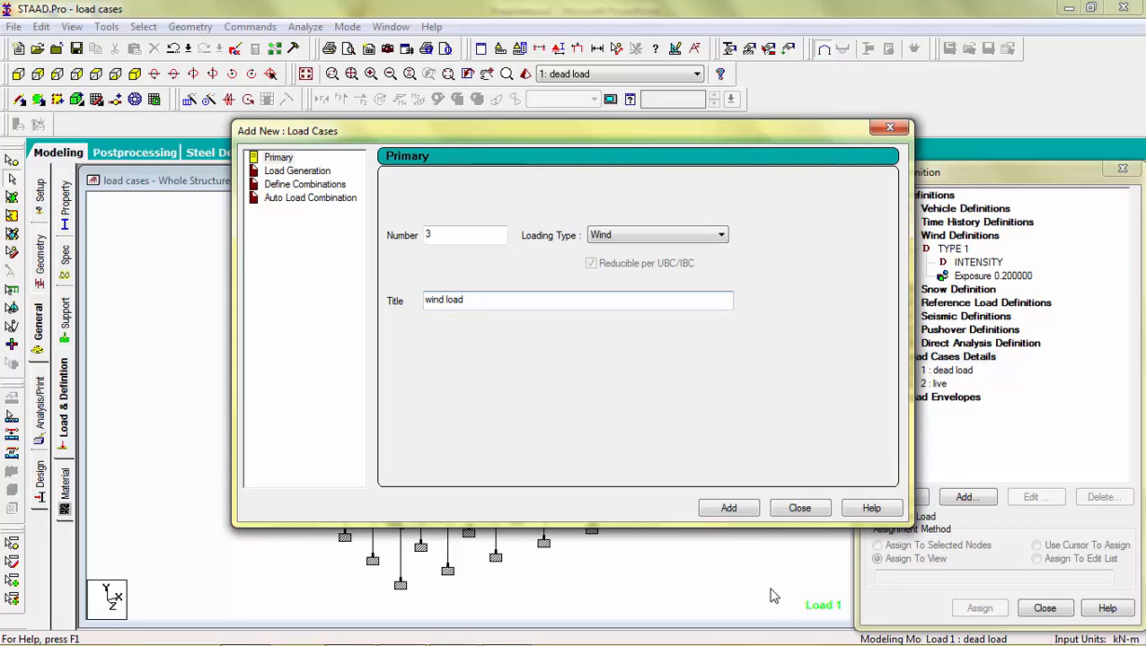
pyautogui.click(728, 509)
pyautogui.click(799, 509)
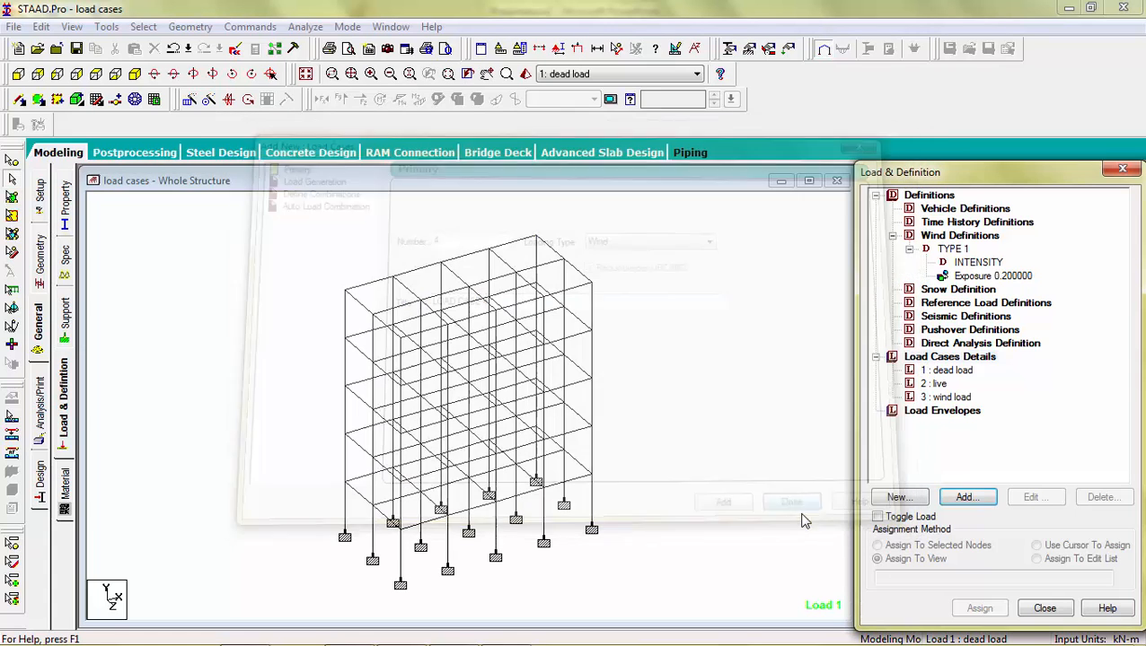
# Step: Change load case 2's loading type to Live
pyautogui.doubleClick(939, 384)
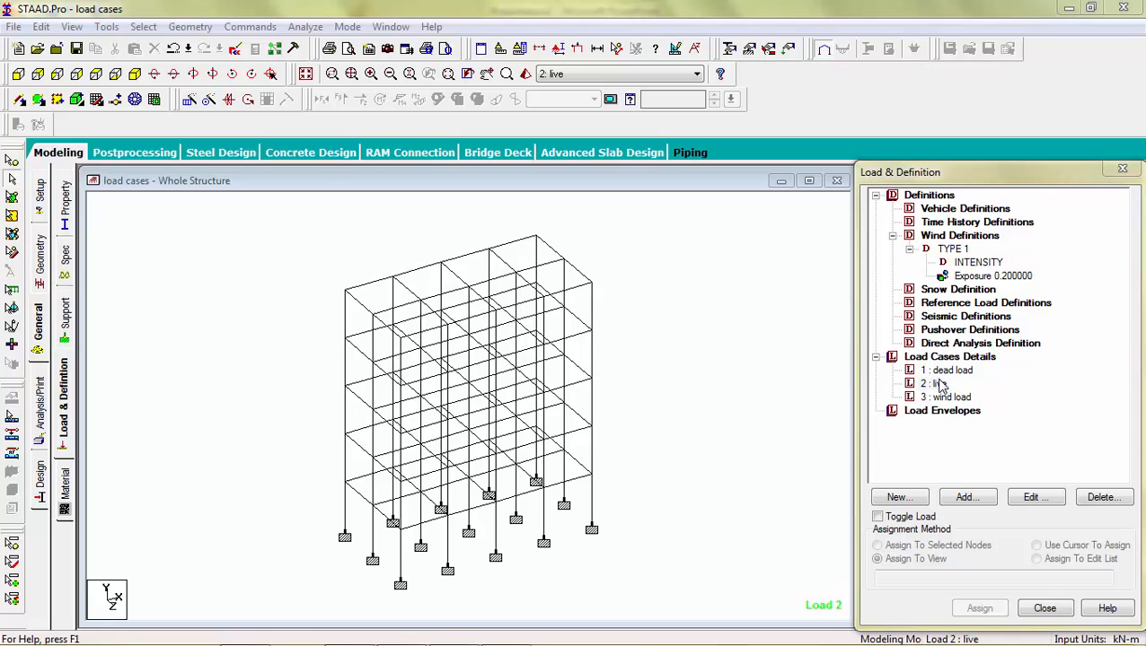
pyautogui.click(673, 296)
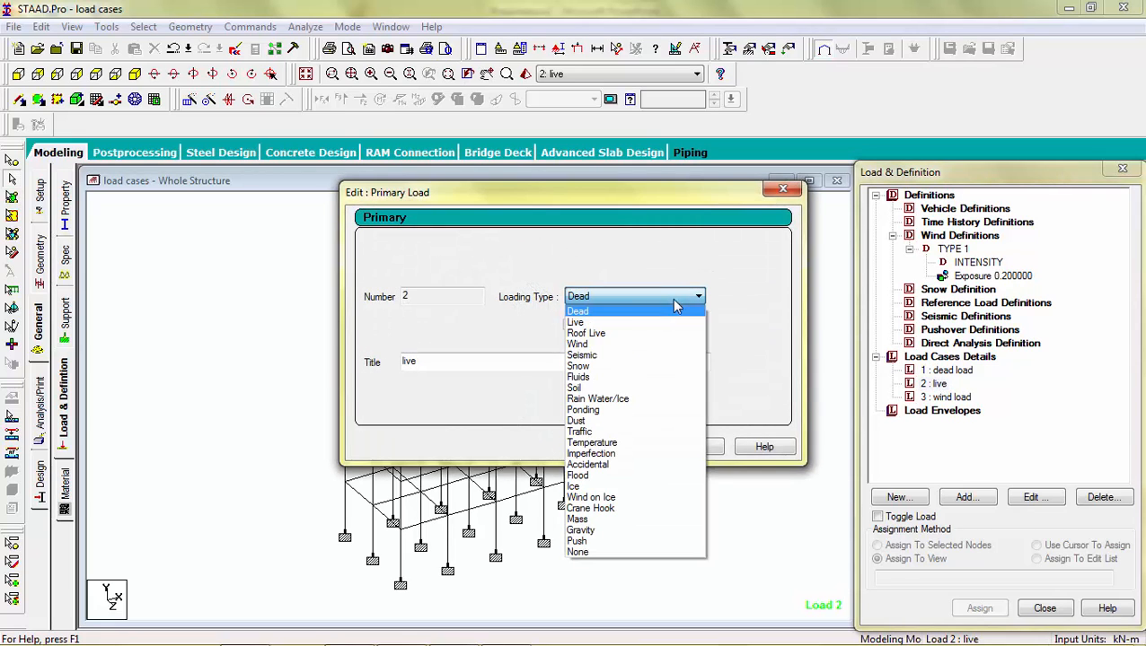
pyautogui.click(625, 326)
pyautogui.click(621, 446)
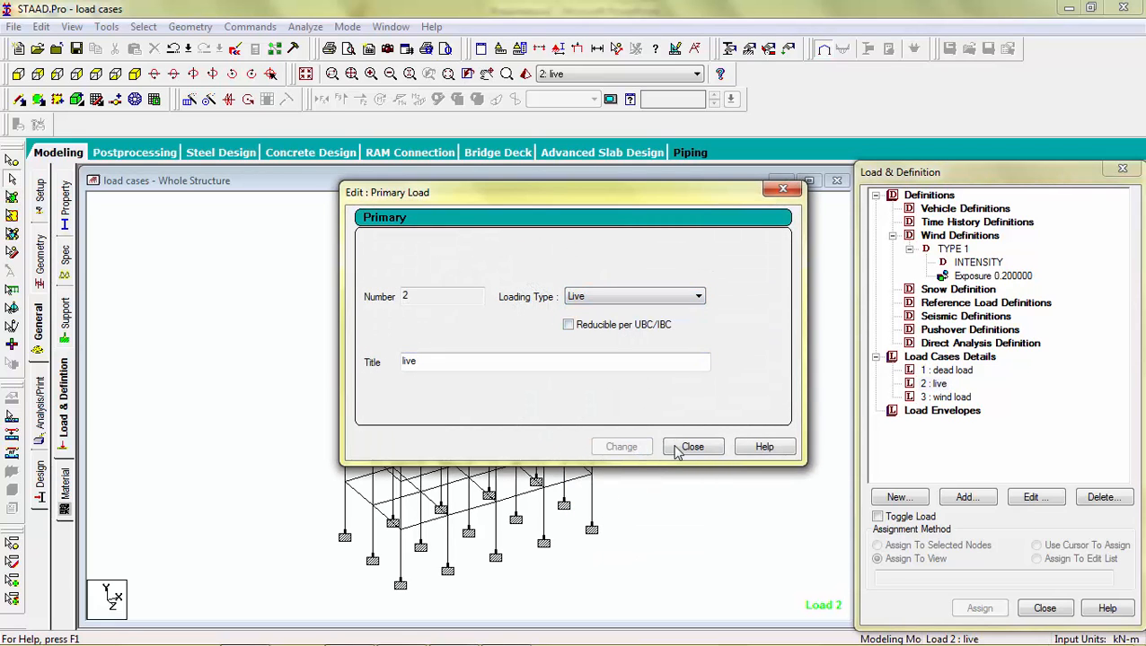
pyautogui.click(680, 446)
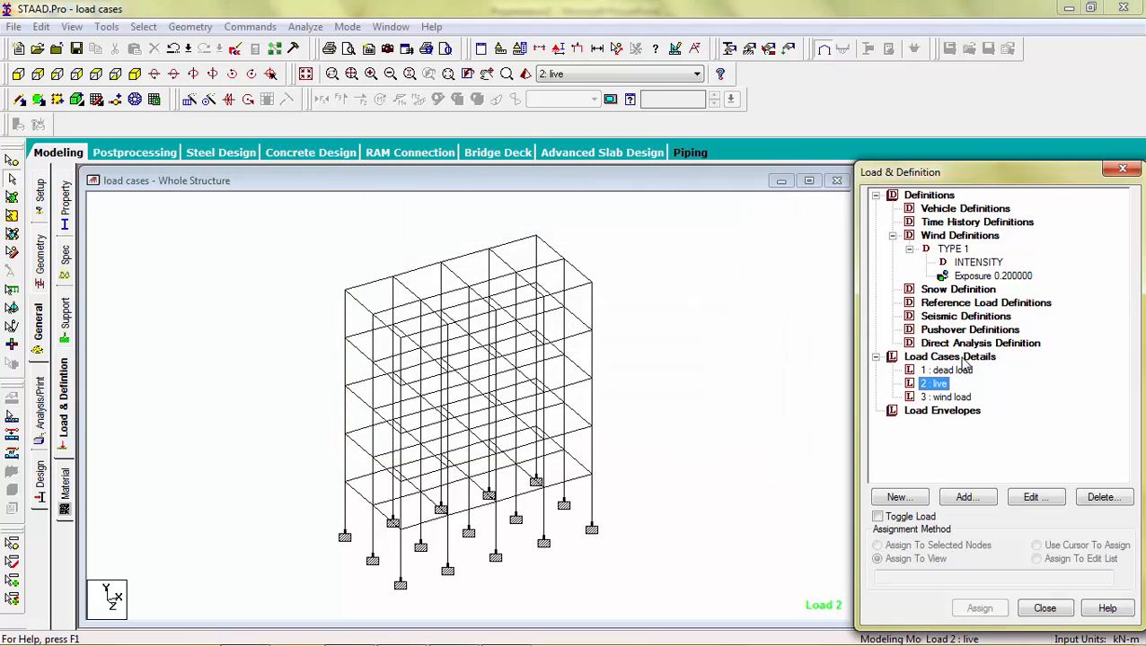
# Step: Generate automatic load combinations using the Indian Code, Genral_Structures category
pyautogui.click(959, 358)
pyautogui.click(965, 497)
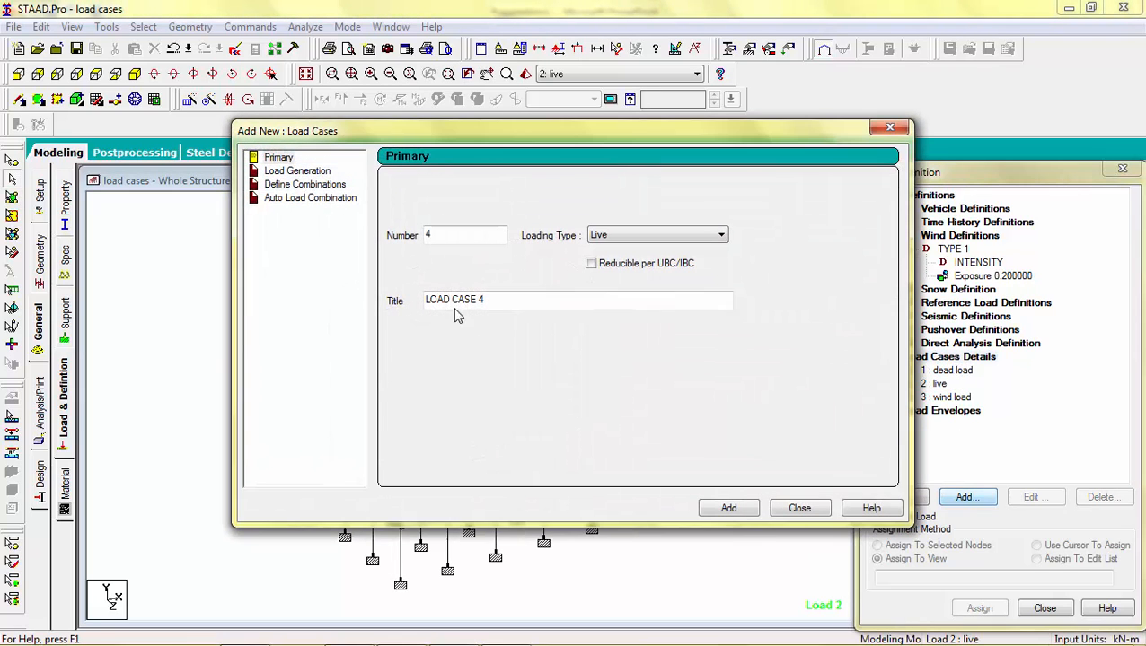
pyautogui.click(315, 198)
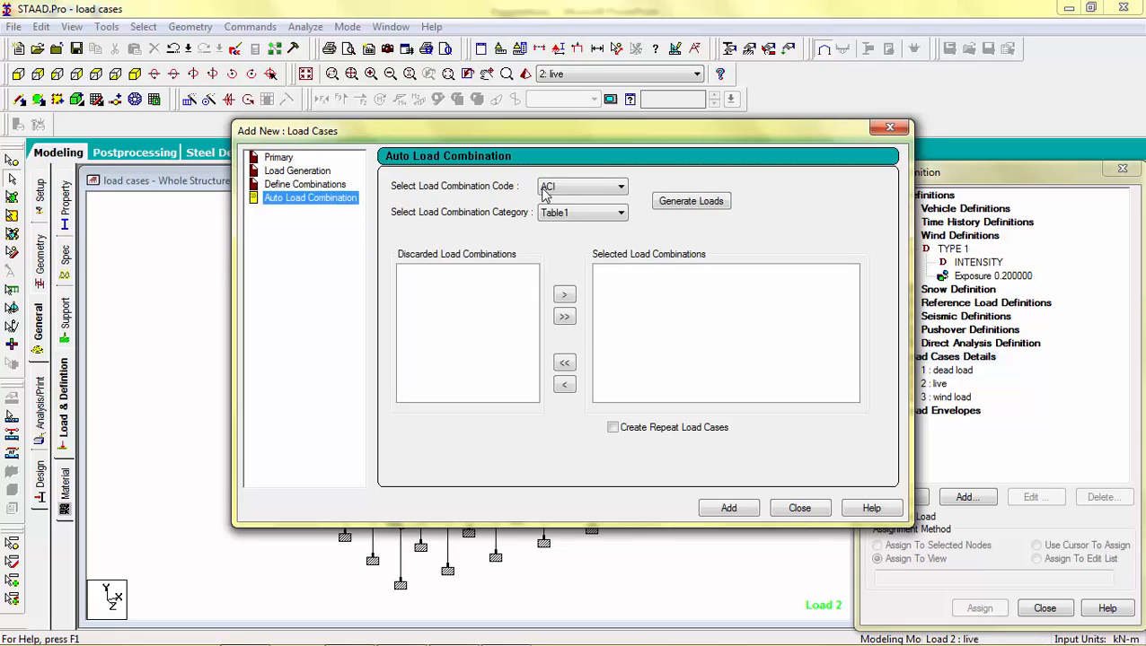
pyautogui.click(581, 189)
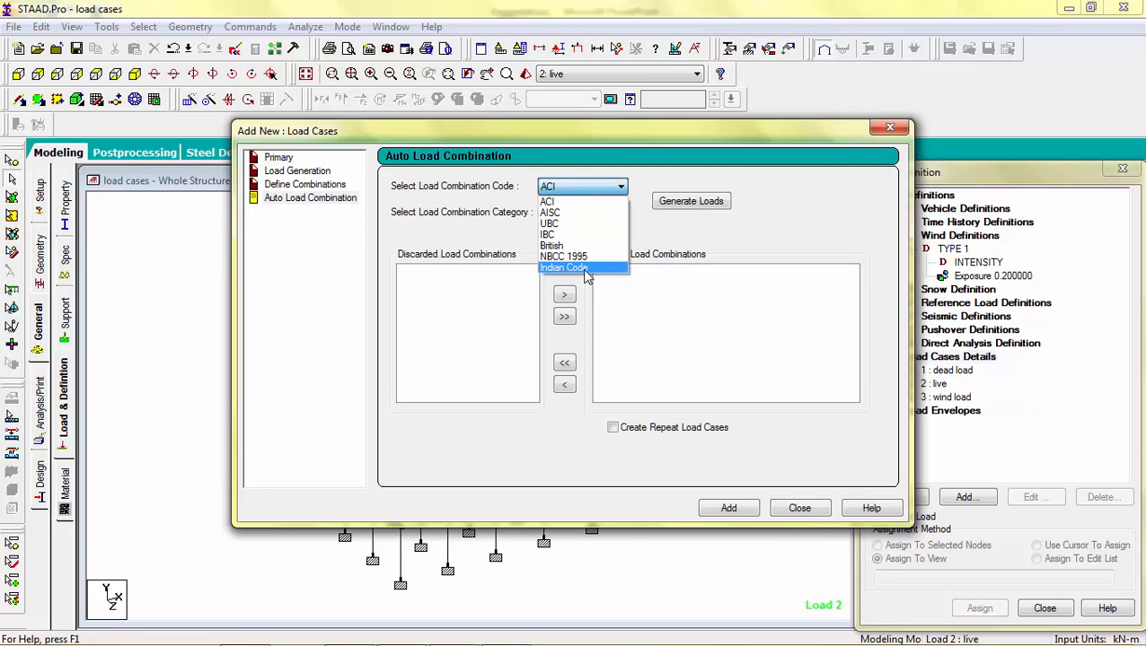
pyautogui.click(585, 269)
pyautogui.click(684, 203)
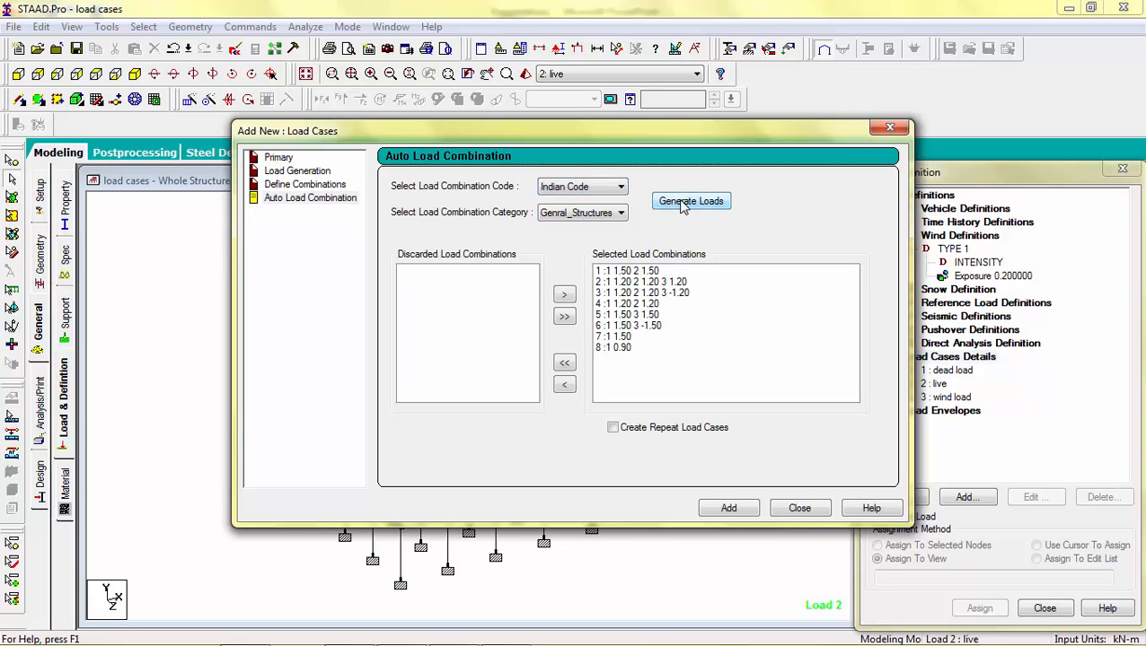
# Step: Discard combinations 8 and 7, then add the remaining generated combinations and close the dialog
pyautogui.click(618, 347)
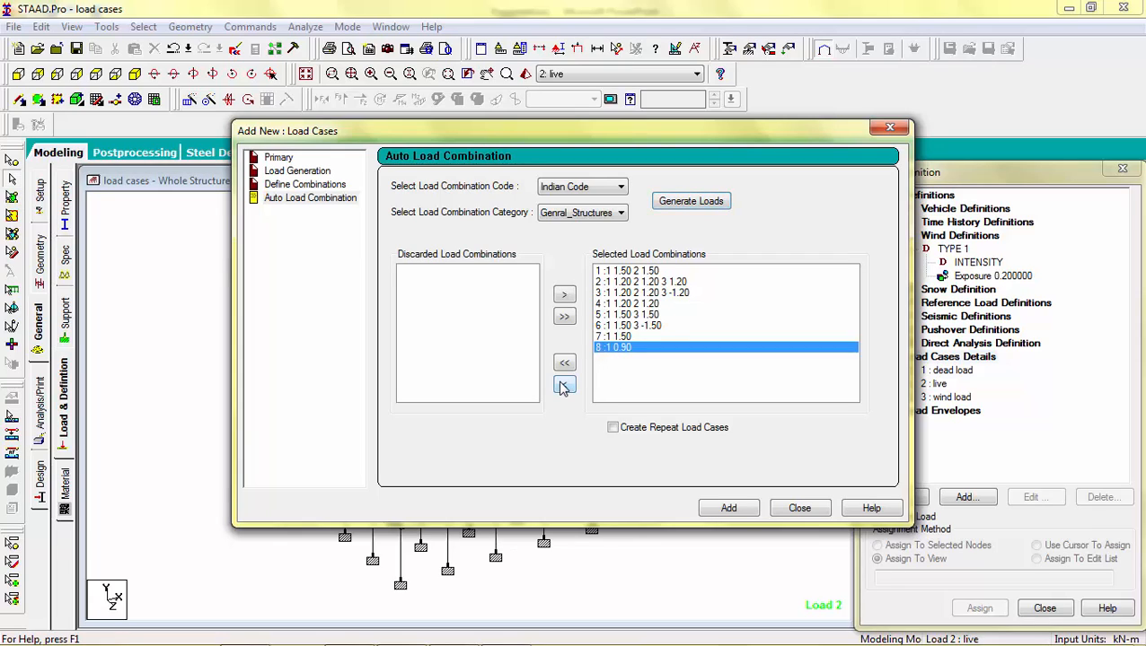
pyautogui.click(564, 385)
pyautogui.click(600, 337)
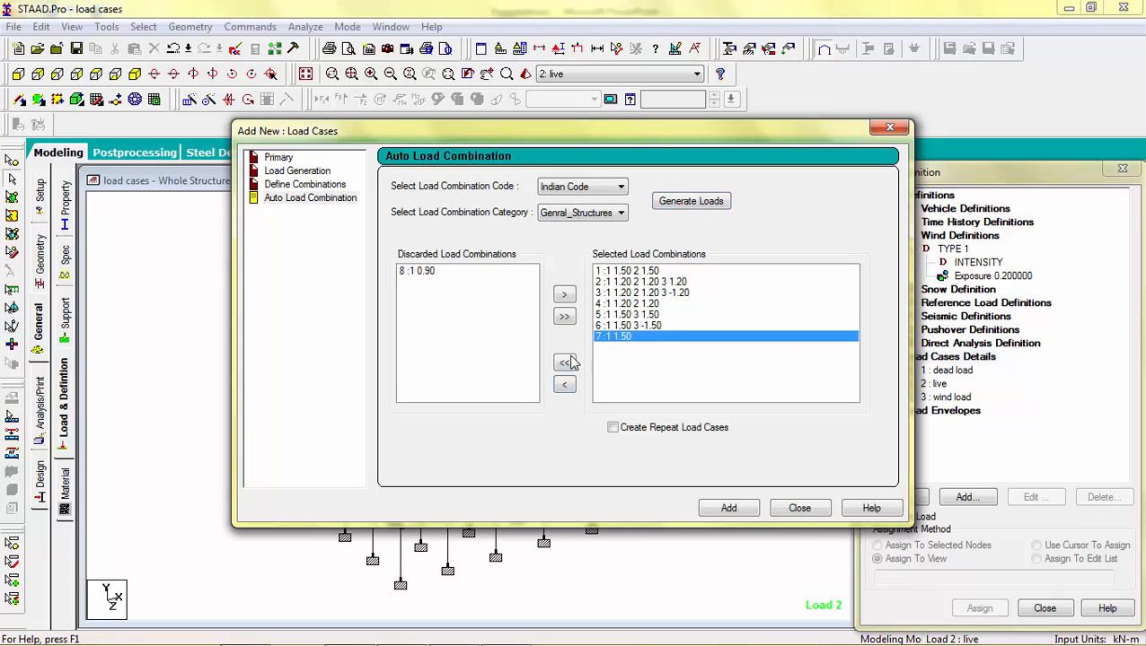
pyautogui.click(564, 386)
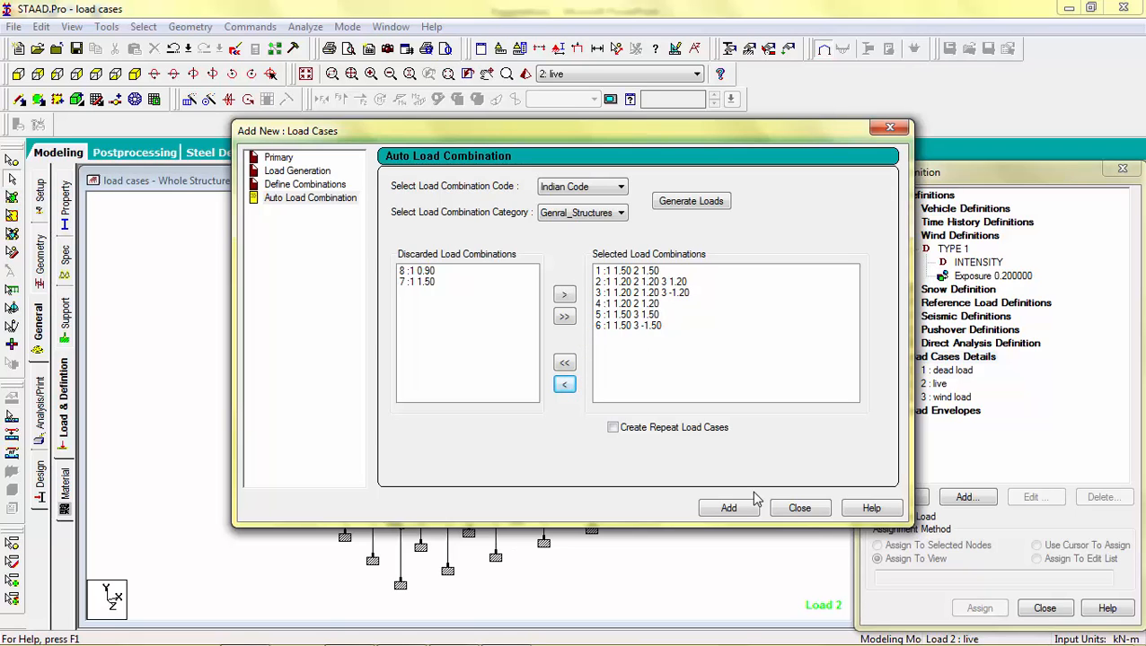
pyautogui.click(729, 508)
pyautogui.click(799, 509)
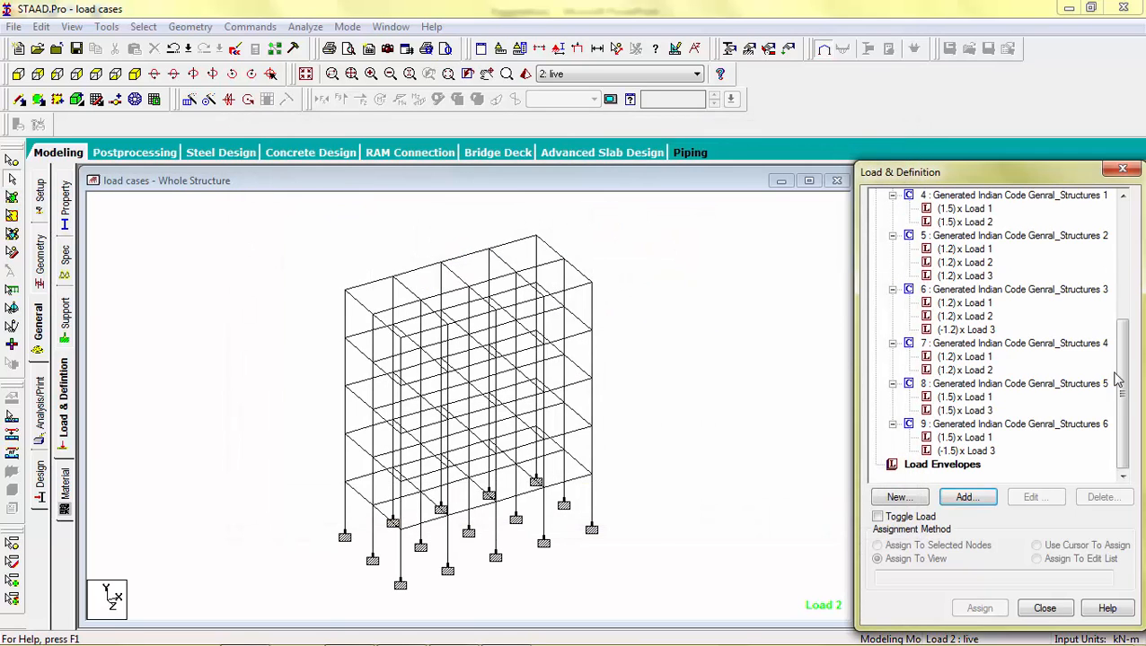
# Step: Add a selfweight load in the Y direction with factor -1 to the dead load case
pyautogui.moveTo(1120, 384); pyautogui.dragTo(1064, 297)
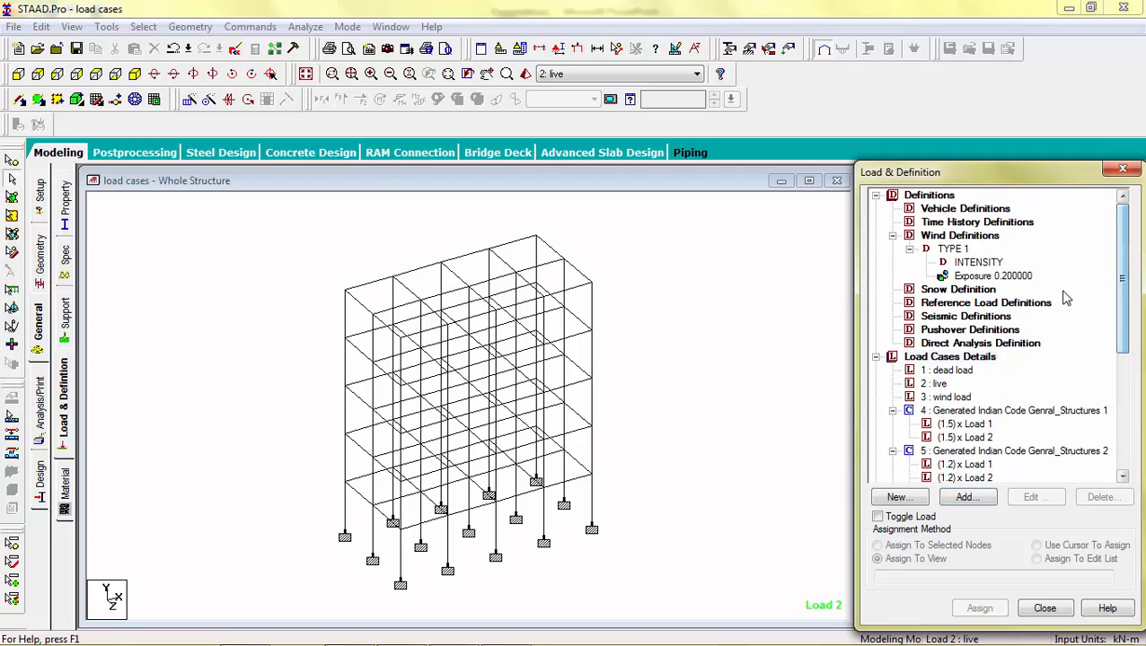
pyautogui.click(938, 375)
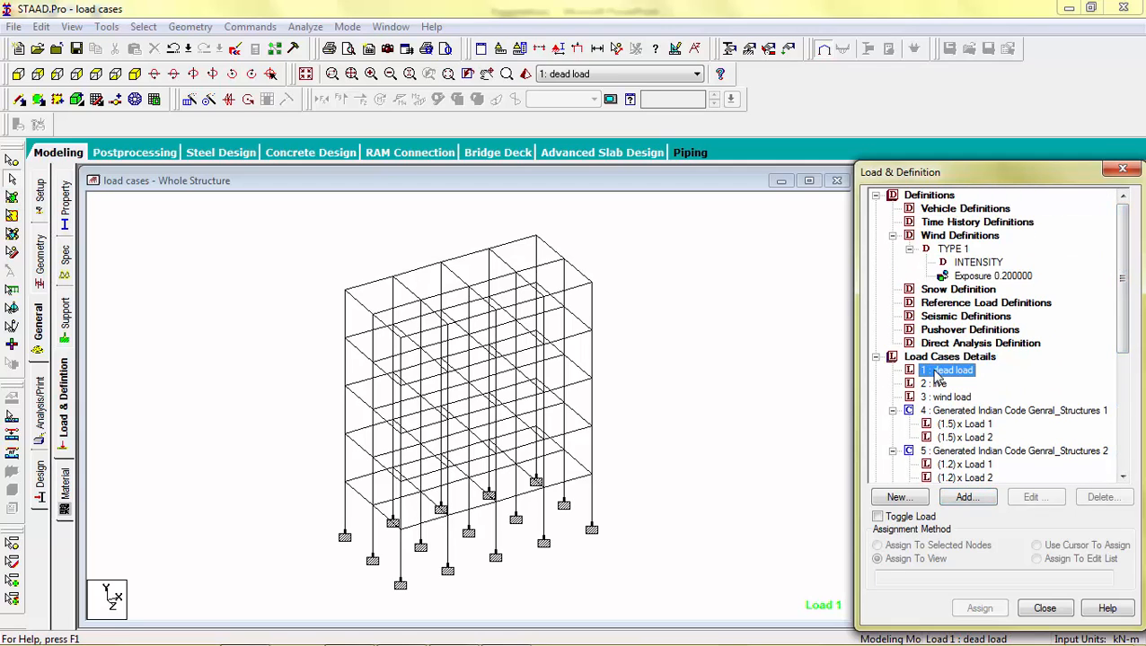
pyautogui.click(962, 498)
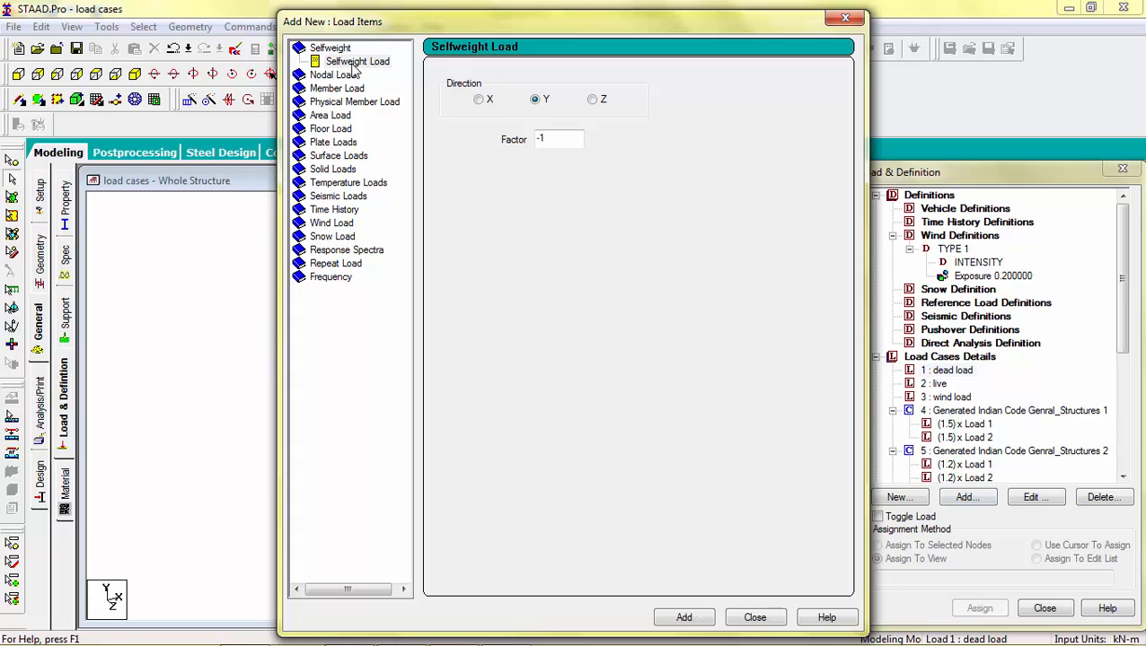
pyautogui.click(684, 617)
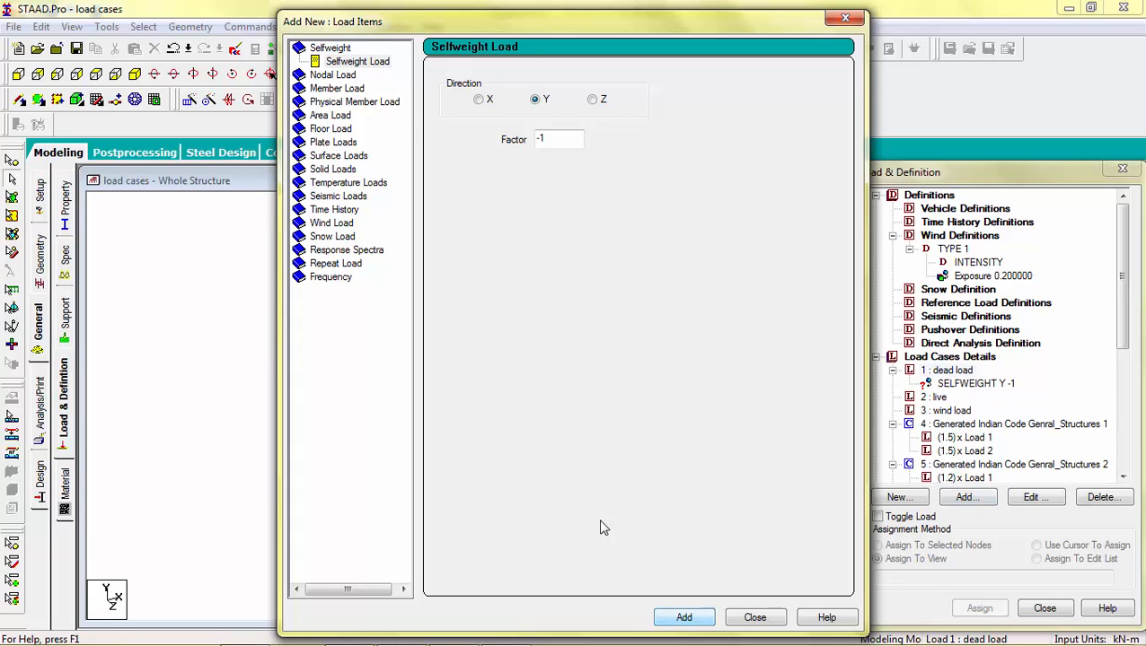
# Step: Add a uniform member force of -7.2 kN/m in GY to the dead load case and close the dialog
pyautogui.click(341, 89)
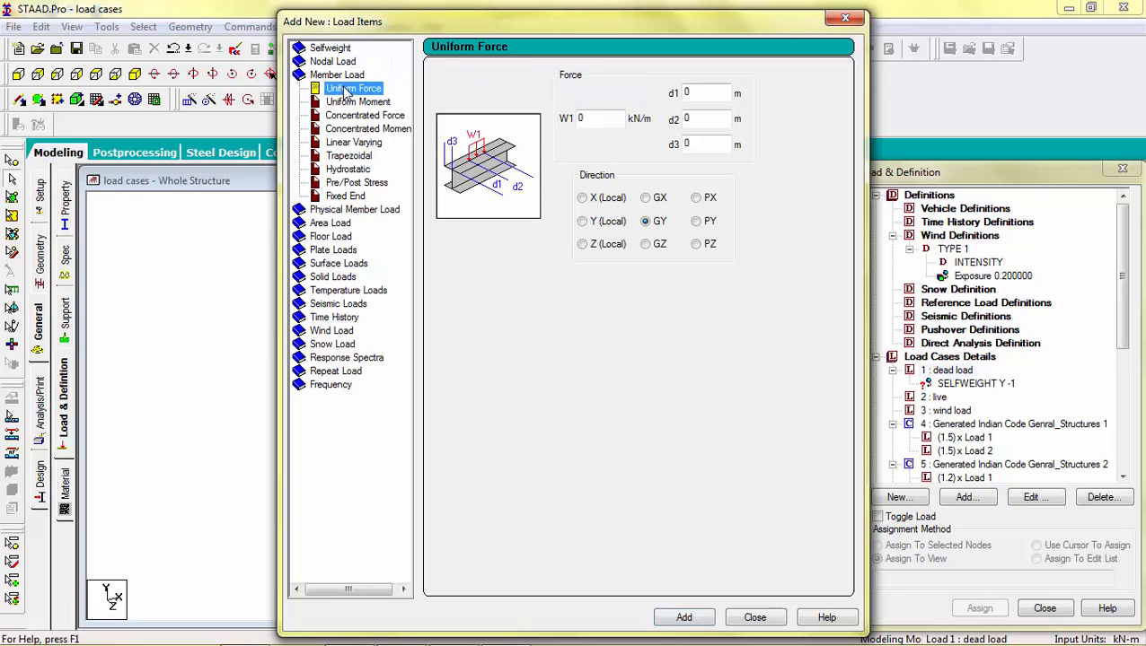
pyautogui.doubleClick(599, 118)
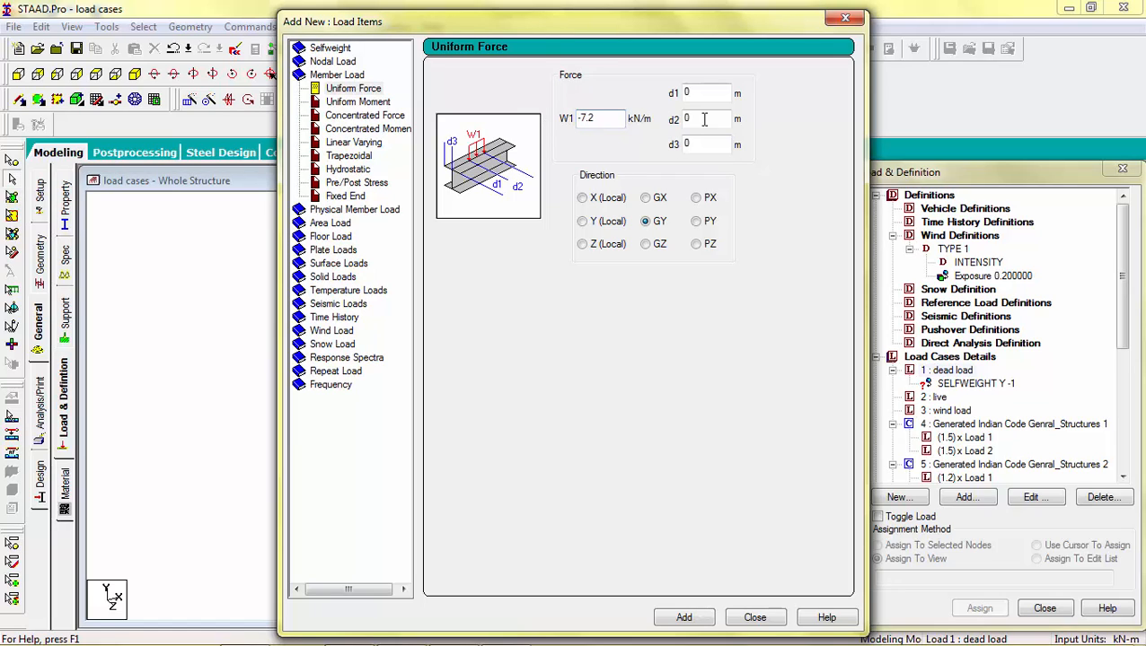
pyautogui.click(684, 617)
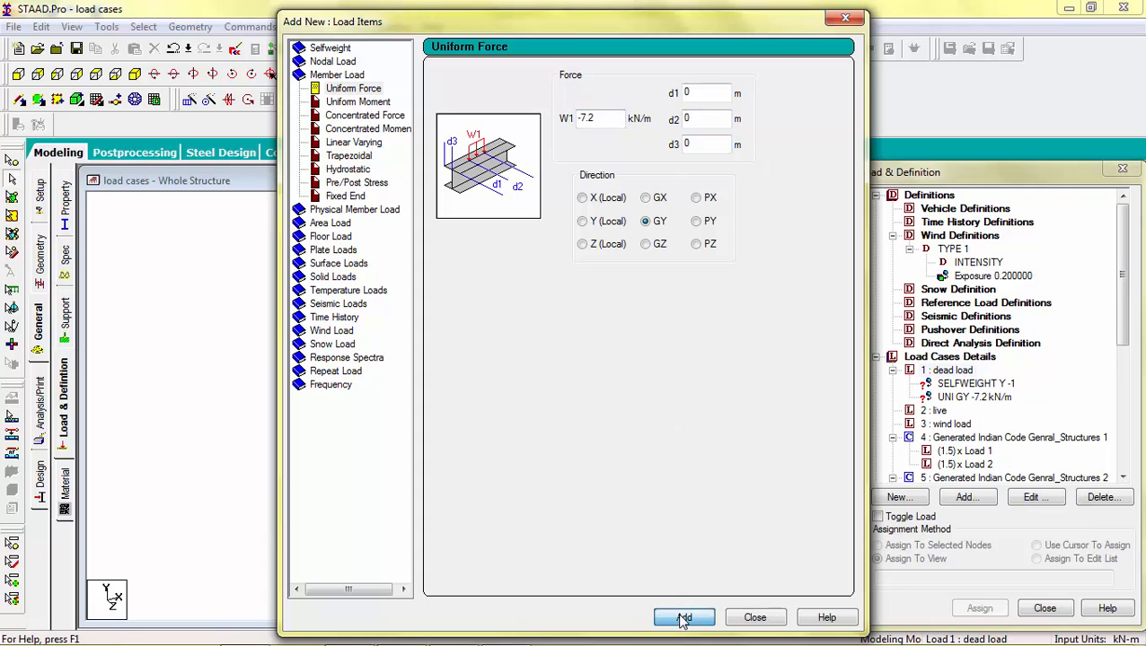
pyautogui.click(847, 19)
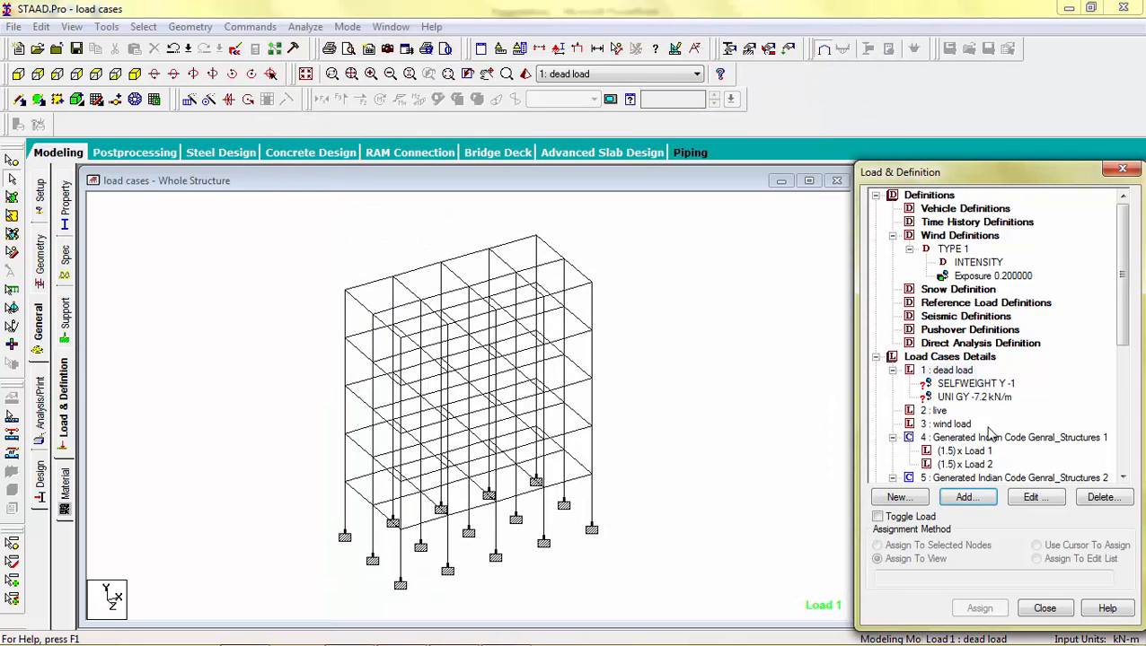
# Step: Assign the selfweight load to the whole structure using the assign-to-view method
pyautogui.click(934, 411)
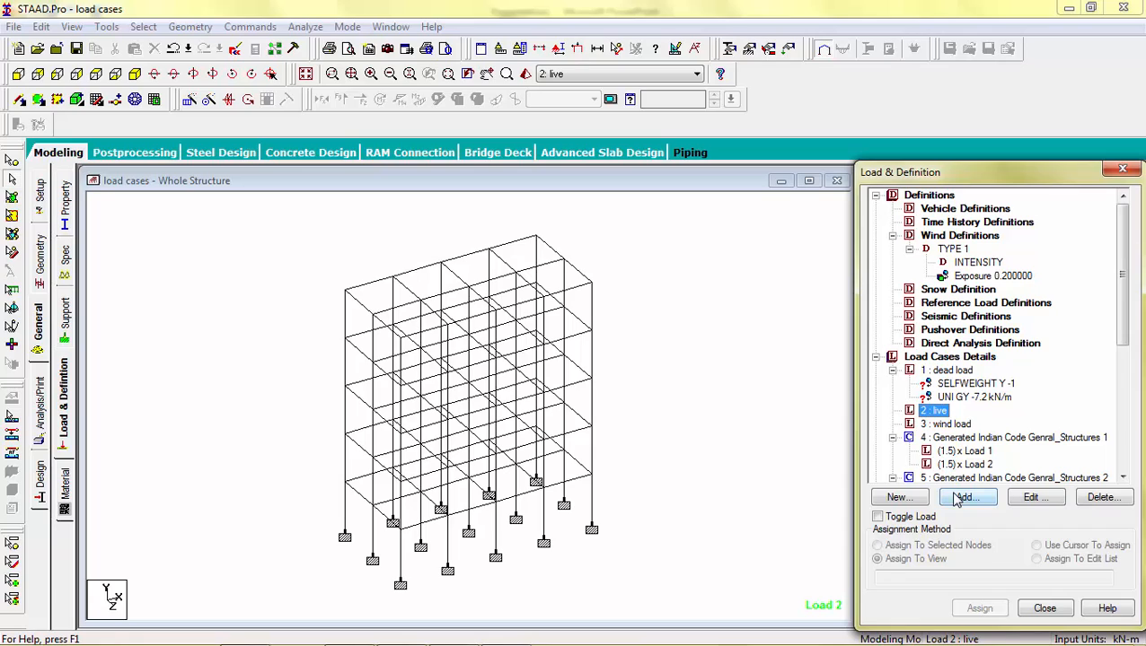
pyautogui.click(984, 384)
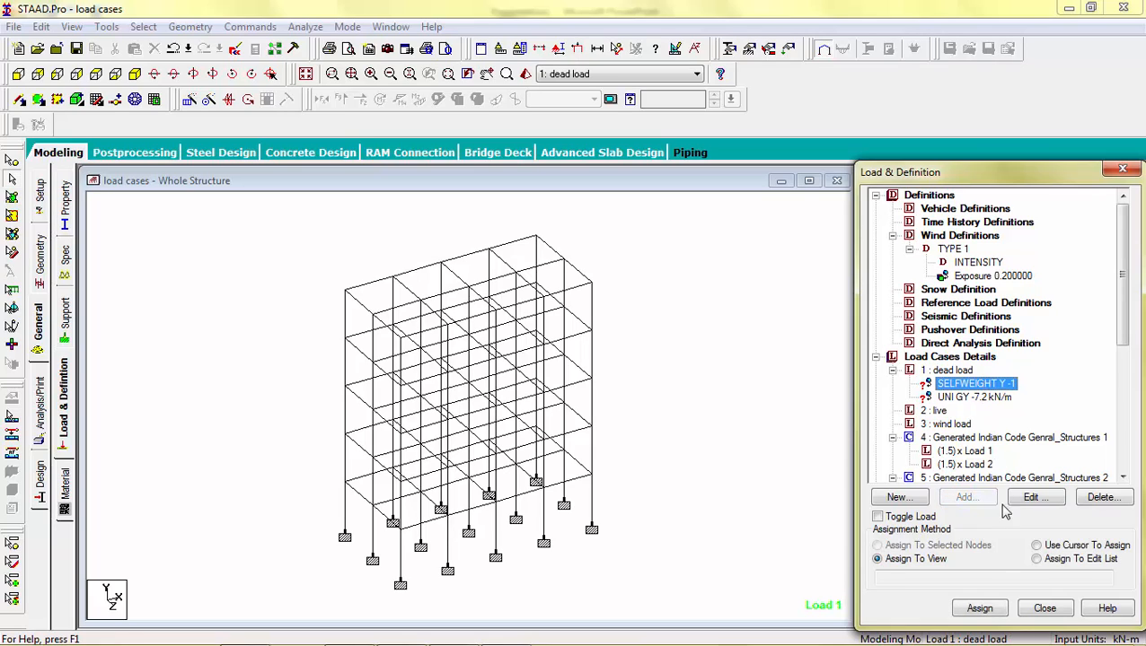
pyautogui.click(1037, 545)
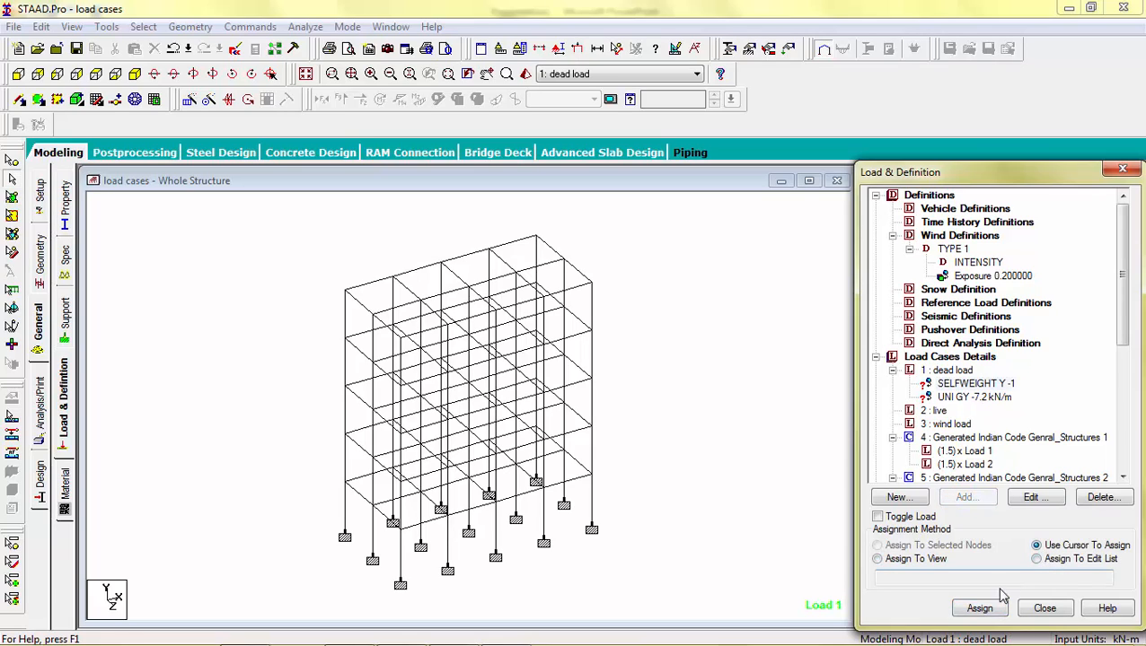
pyautogui.click(979, 607)
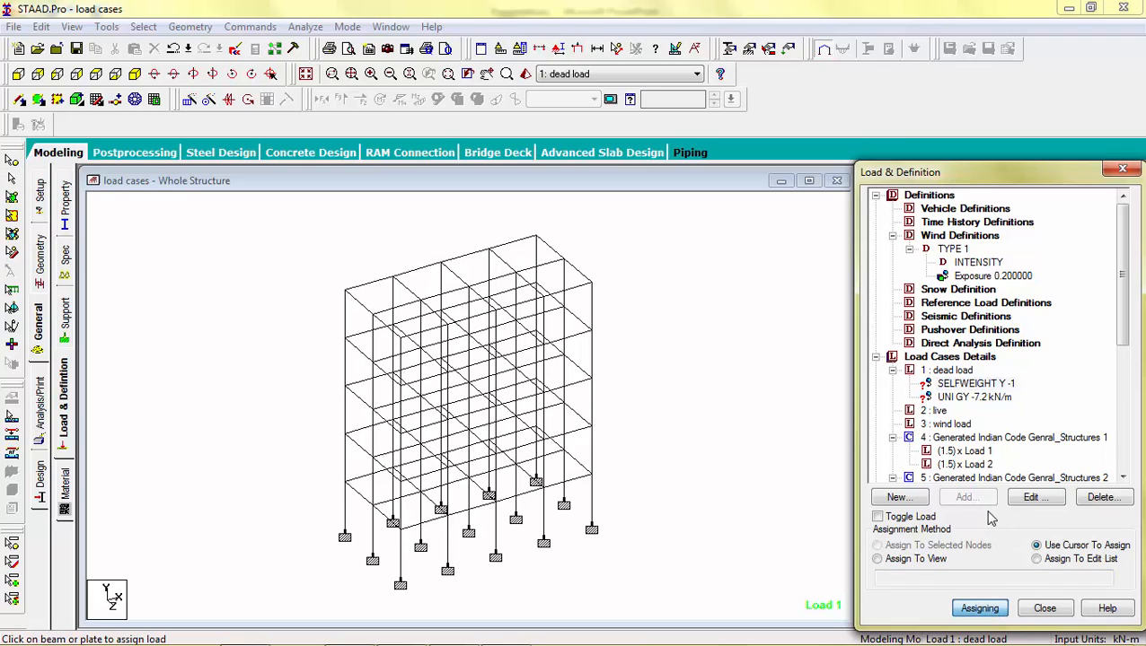
pyautogui.click(877, 559)
pyautogui.click(983, 607)
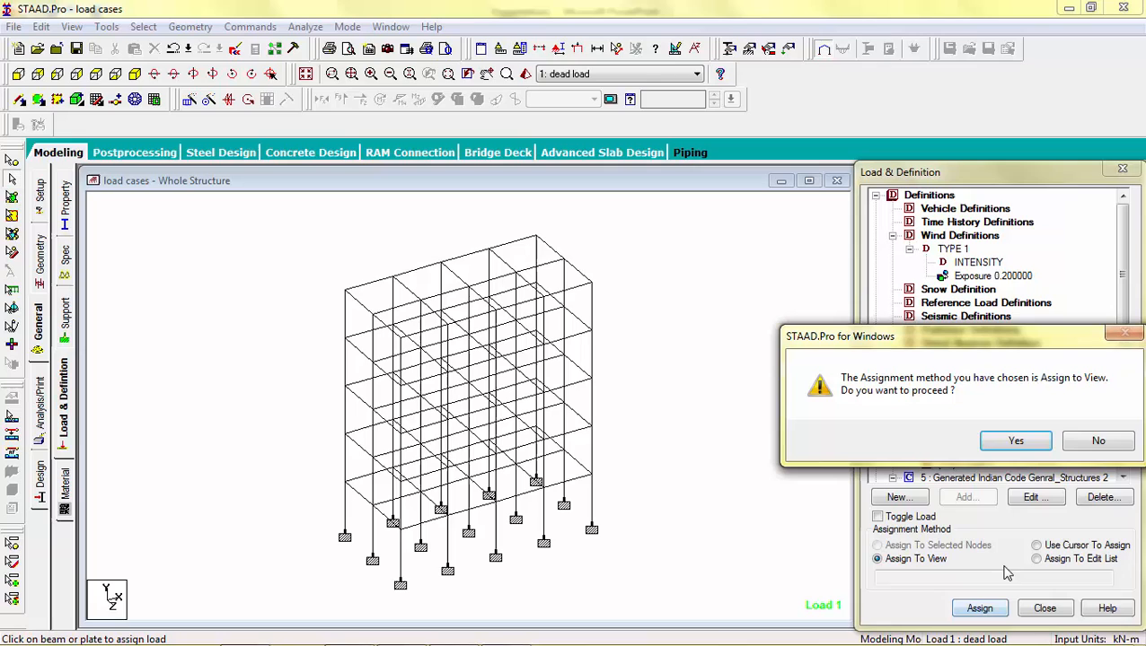
pyautogui.click(1015, 442)
# Step: Select all beams parallel to X and Z and assign the -7.2 kN/m uniform load to the selected beams
pyautogui.click(959, 400)
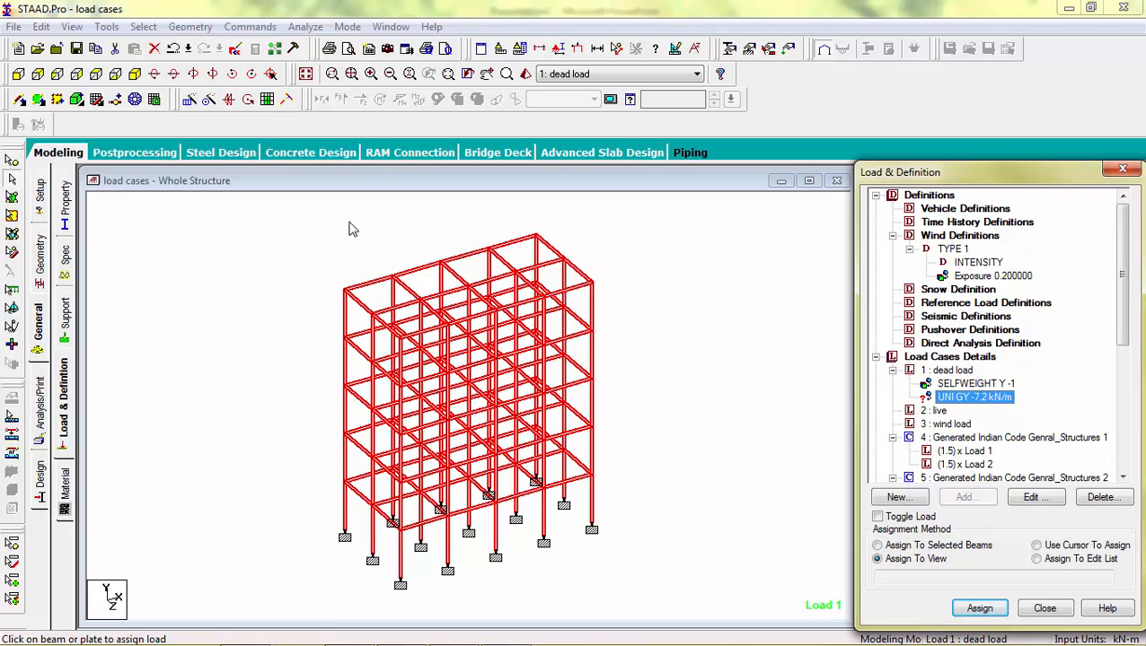
pyautogui.click(207, 296)
pyautogui.click(144, 26)
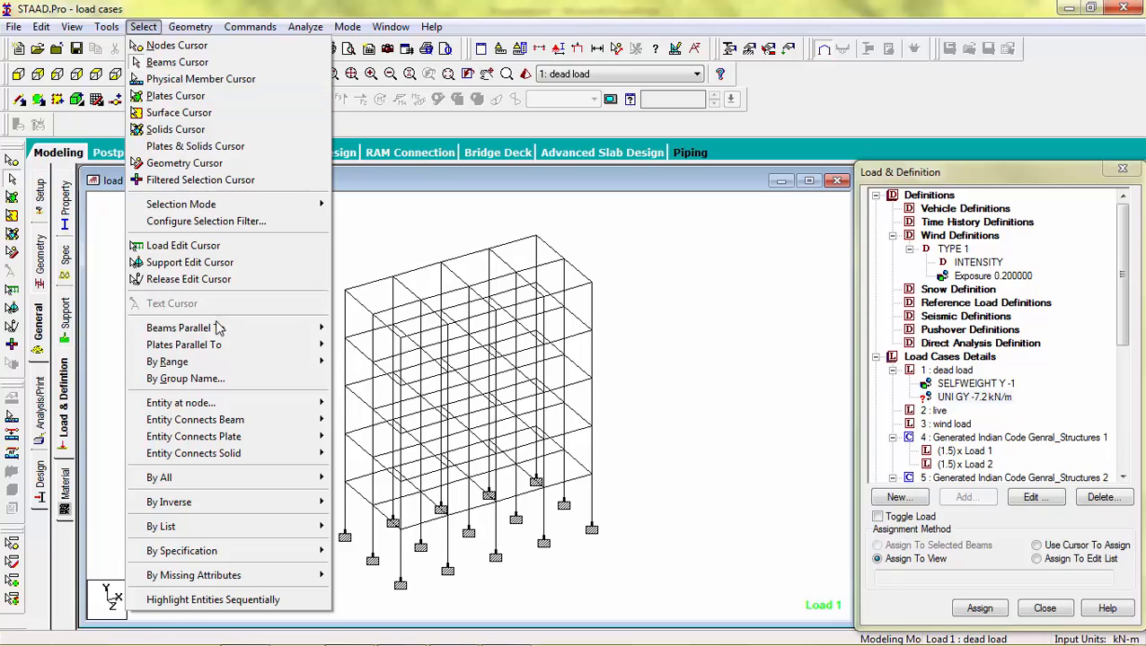
pyautogui.moveTo(220, 330)
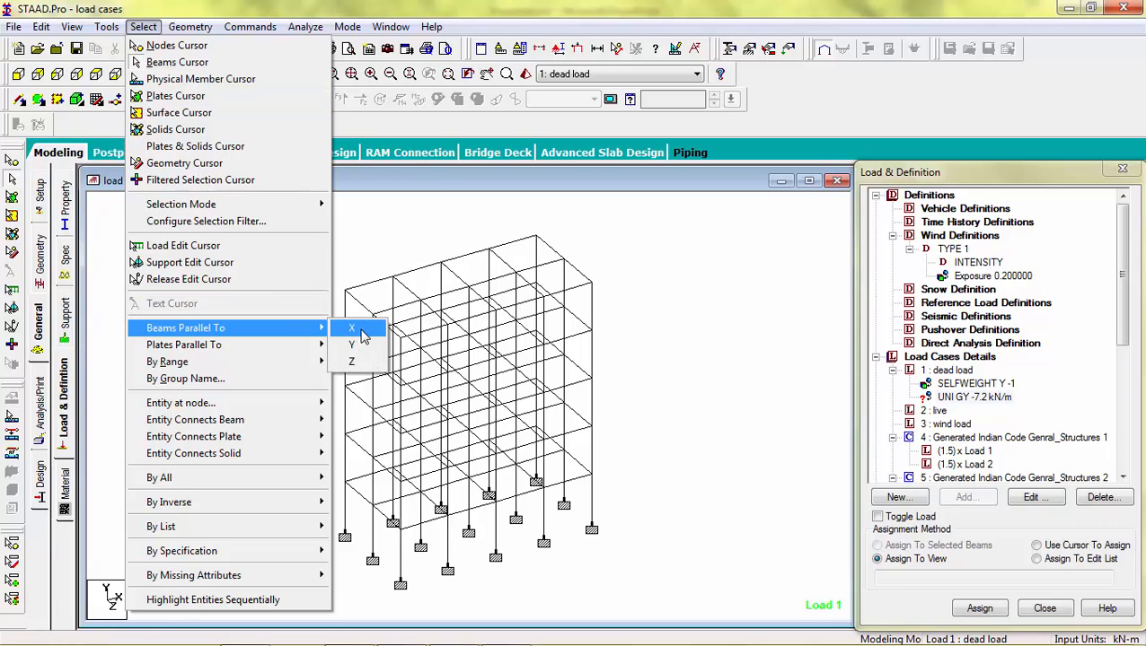
pyautogui.click(364, 336)
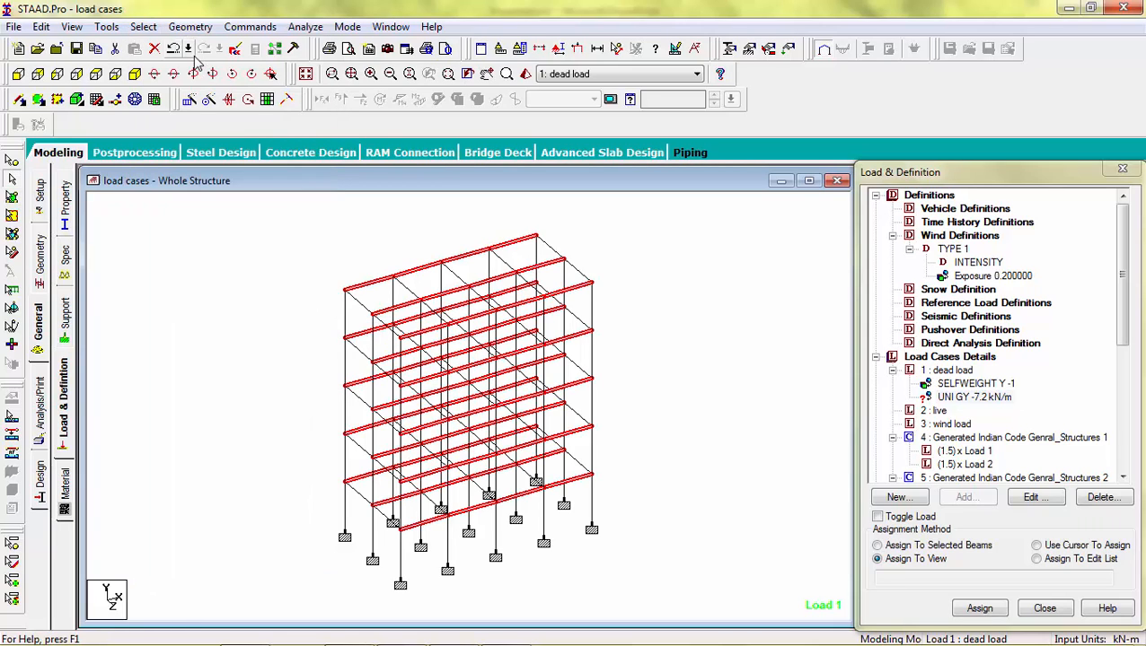
pyautogui.click(144, 26)
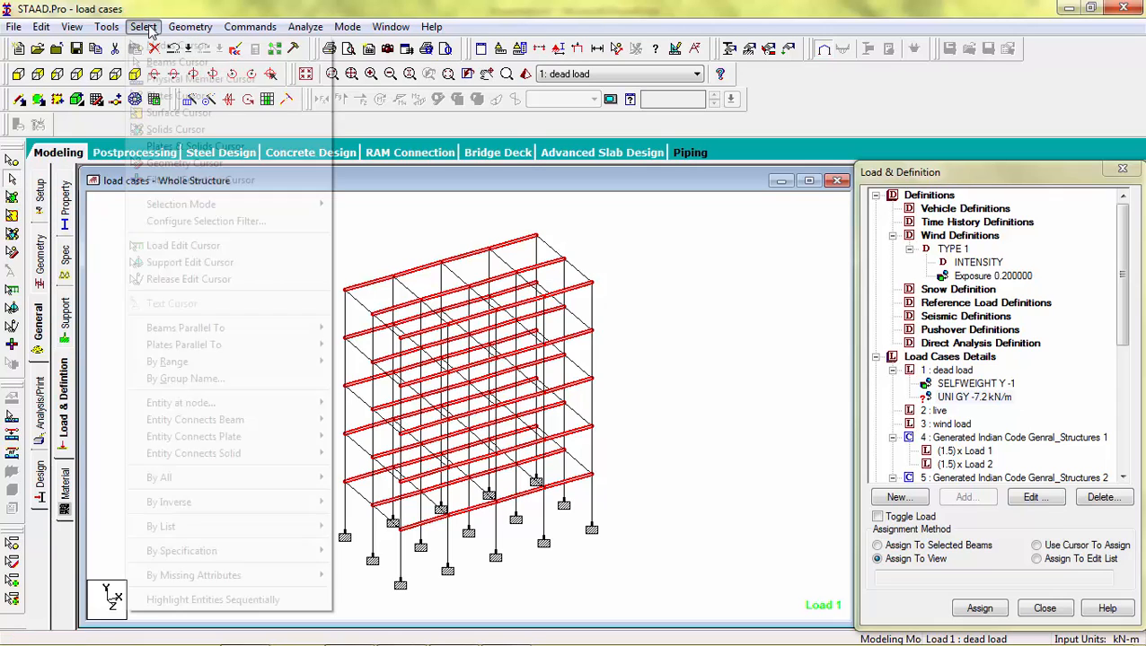
pyautogui.moveTo(212, 332)
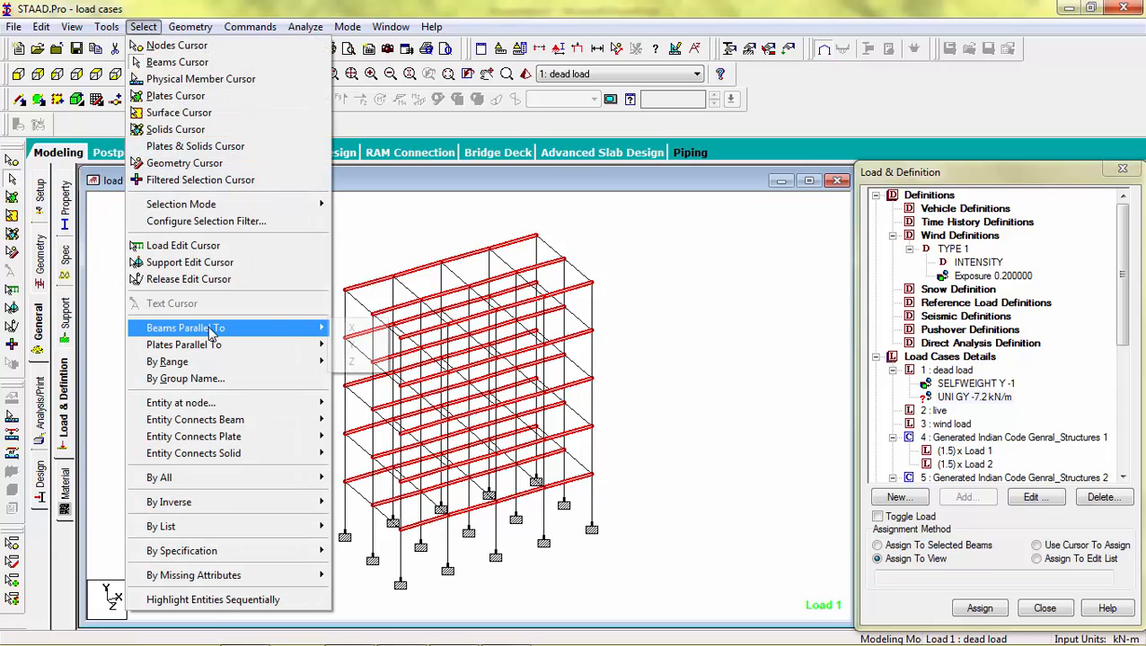
pyautogui.click(356, 362)
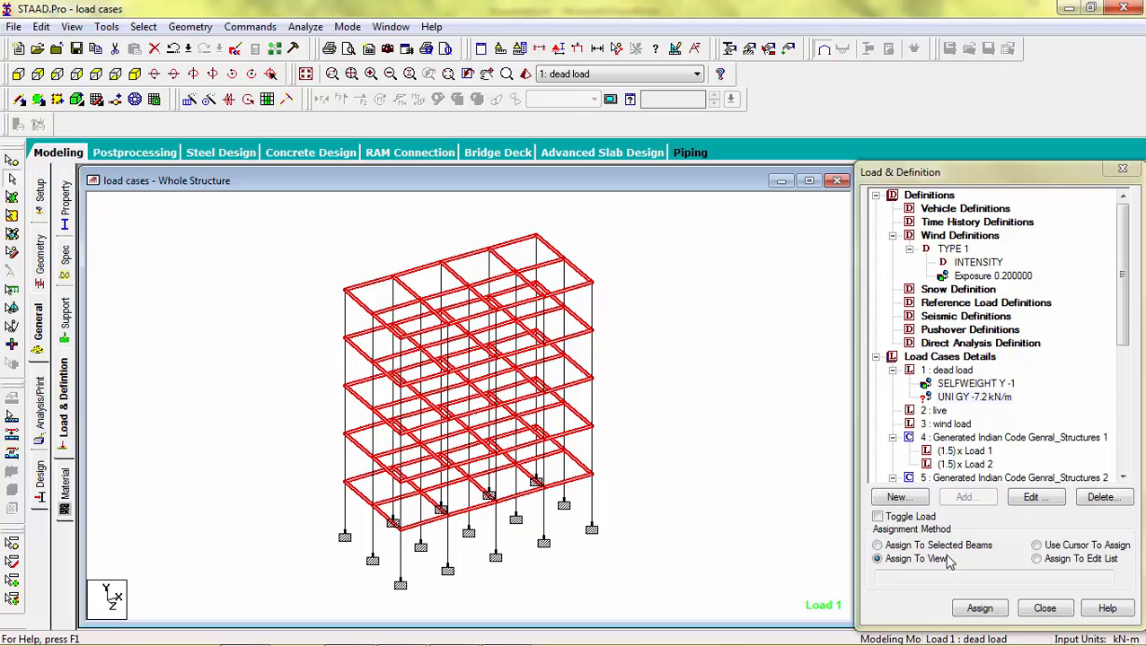
pyautogui.click(877, 546)
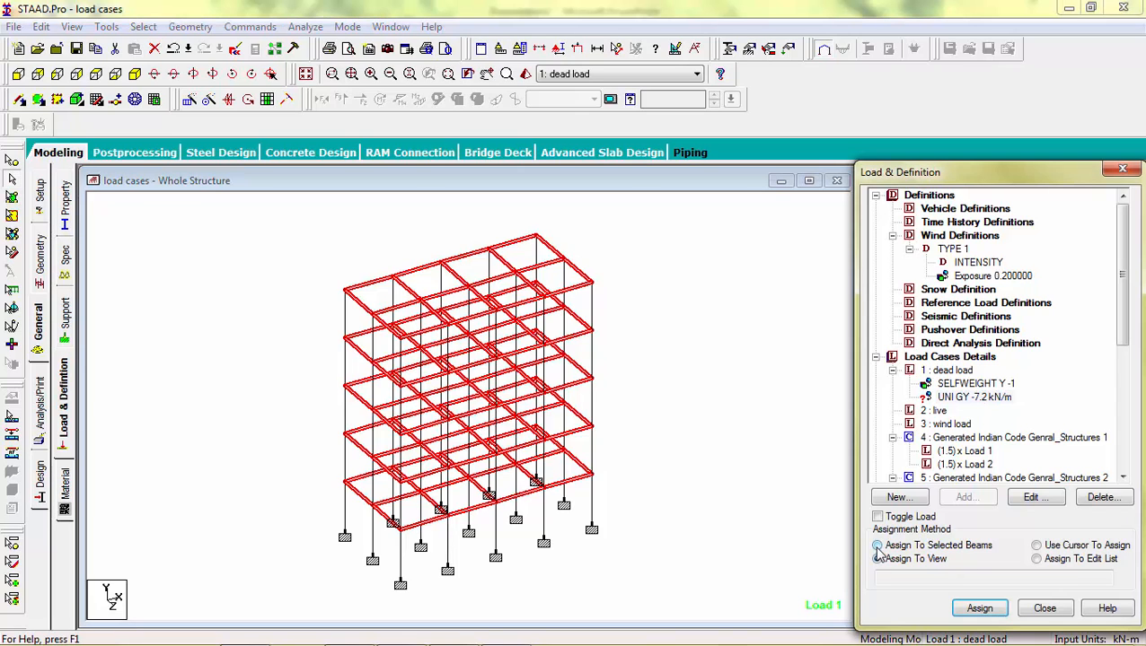
pyautogui.click(980, 608)
pyautogui.click(1017, 441)
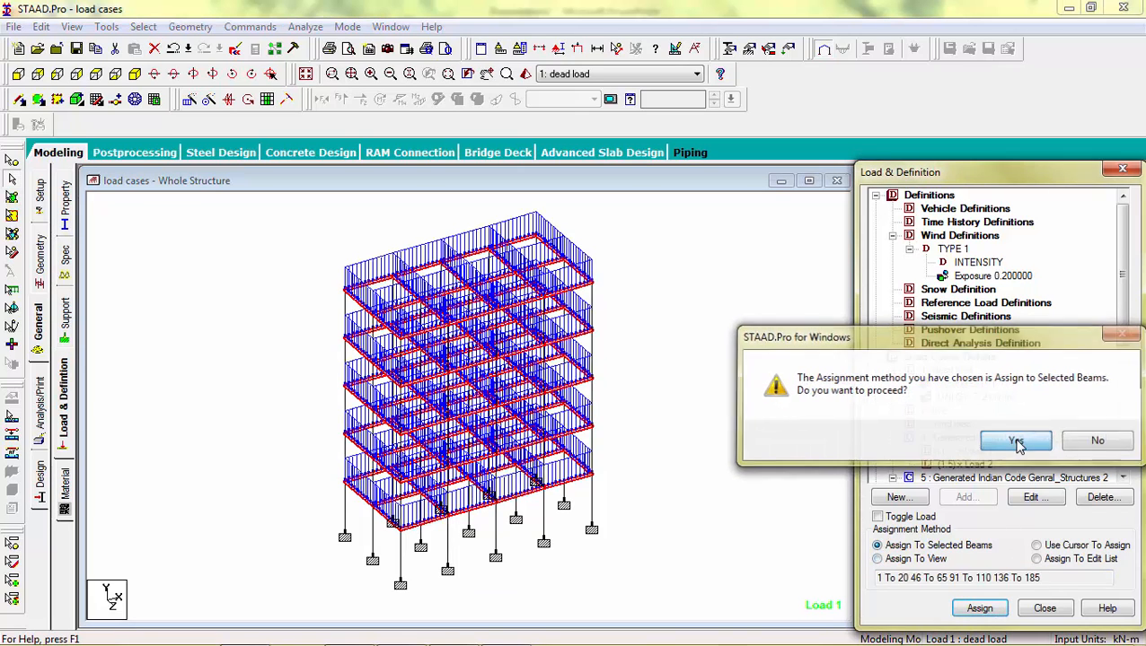
# Step: Add a type 1 wind load to the wind load case in X with factor 0.9, Y range 0 to 15.2 m, open structure
pyautogui.click(968, 369)
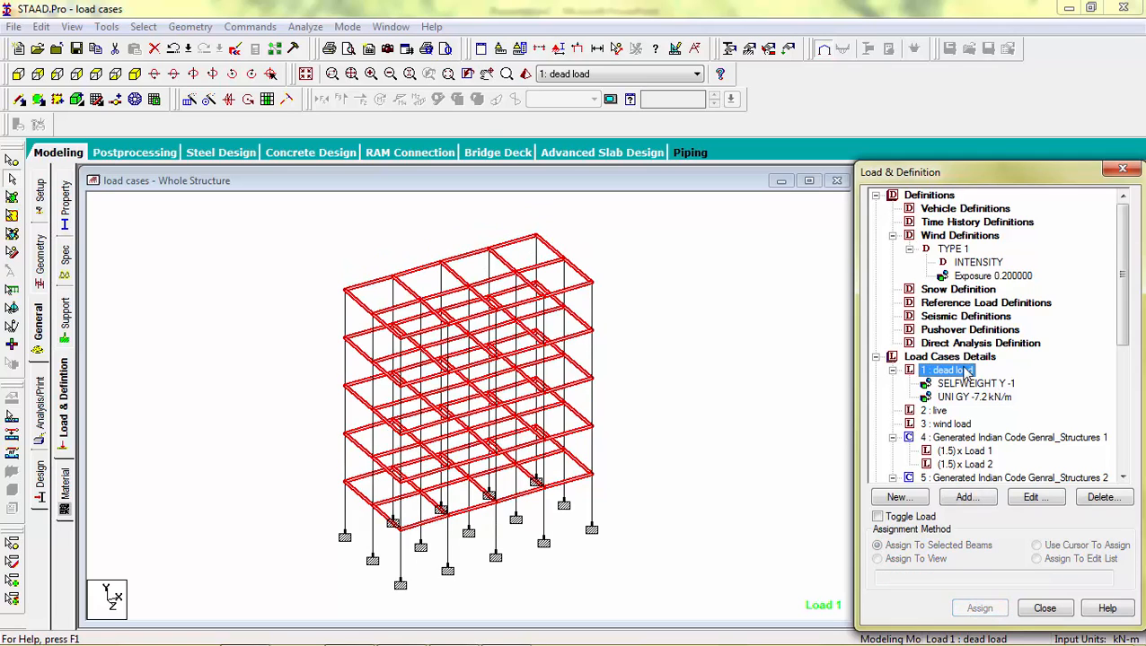
pyautogui.scroll(-4, 1127, 311)
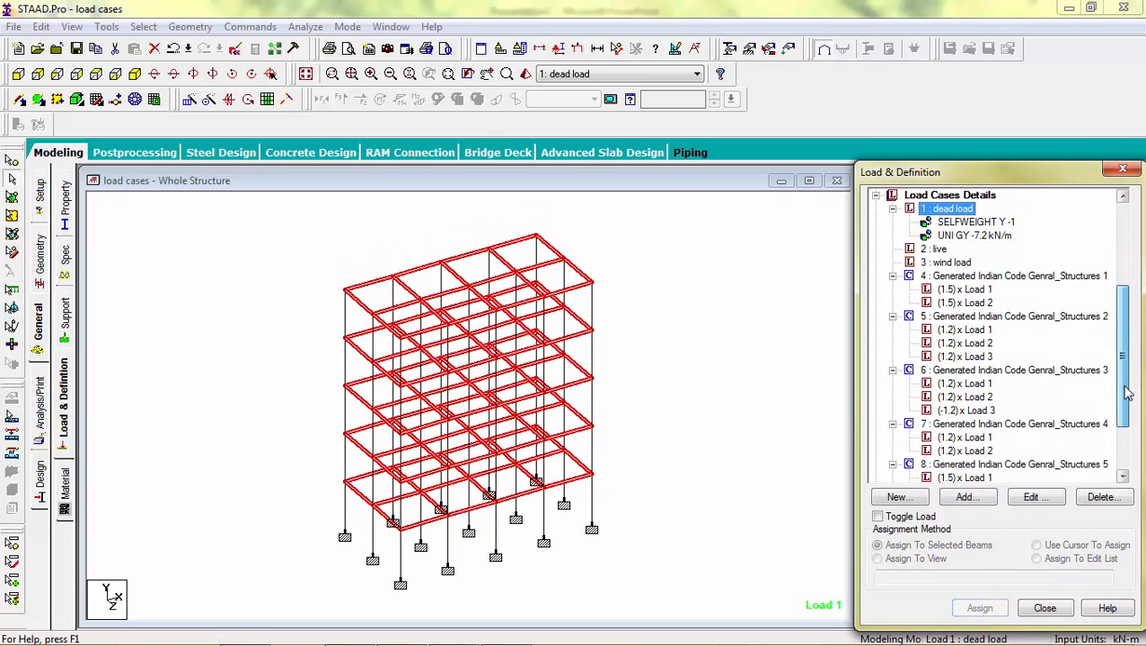
pyautogui.click(951, 262)
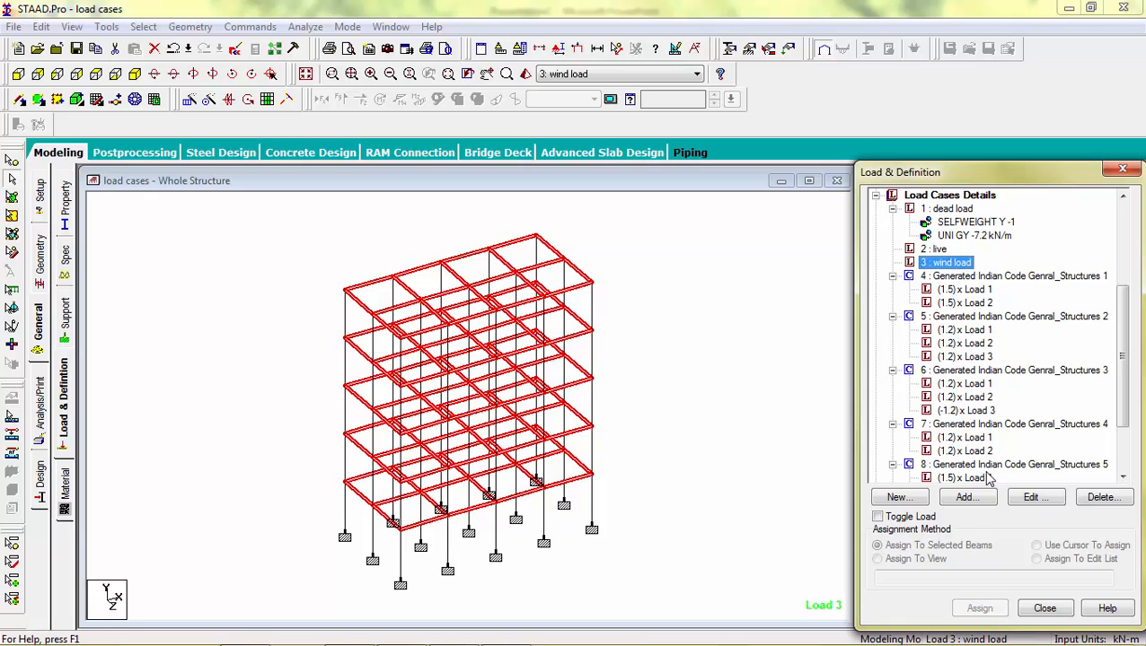
pyautogui.click(969, 499)
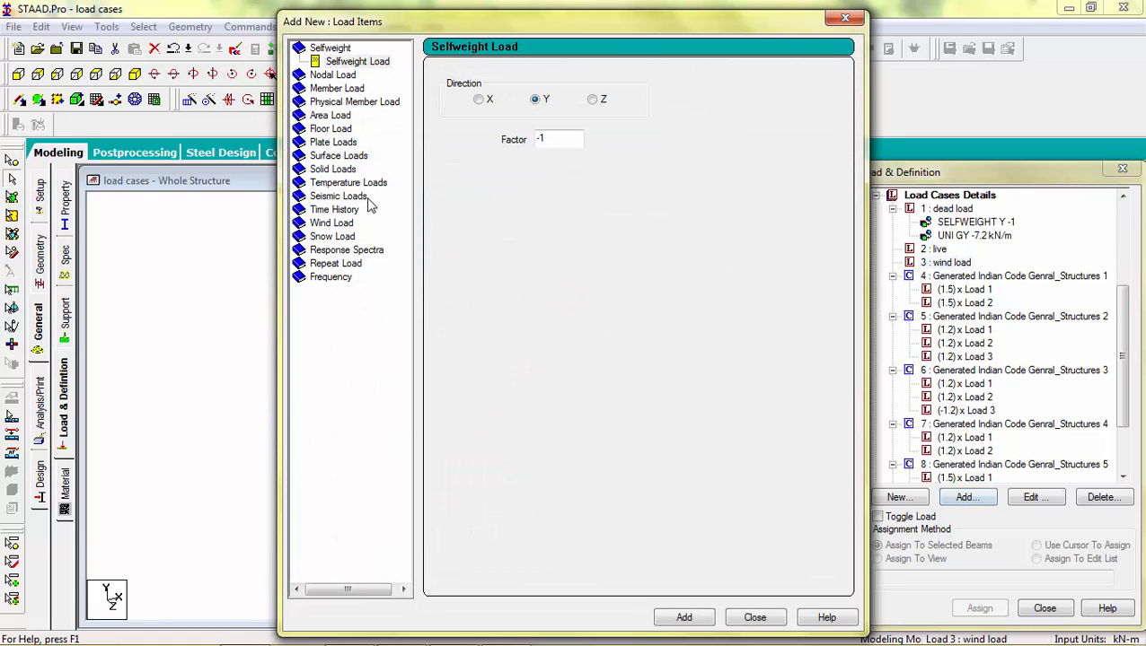
pyautogui.click(349, 224)
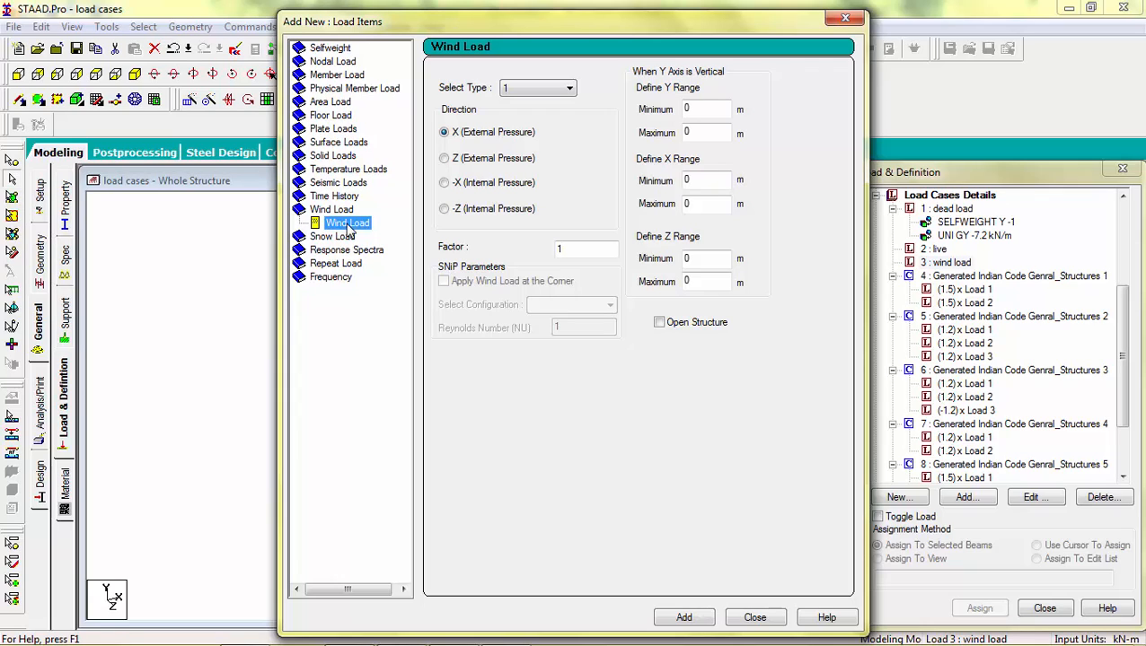
pyautogui.click(541, 89)
pyautogui.click(541, 90)
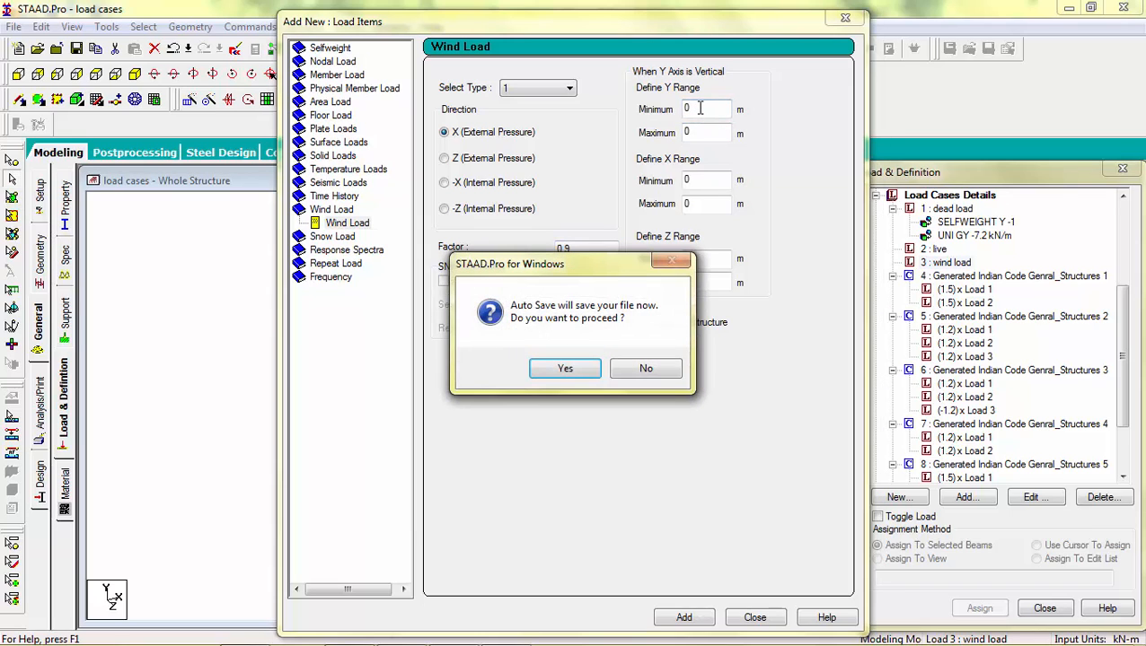
pyautogui.click(585, 370)
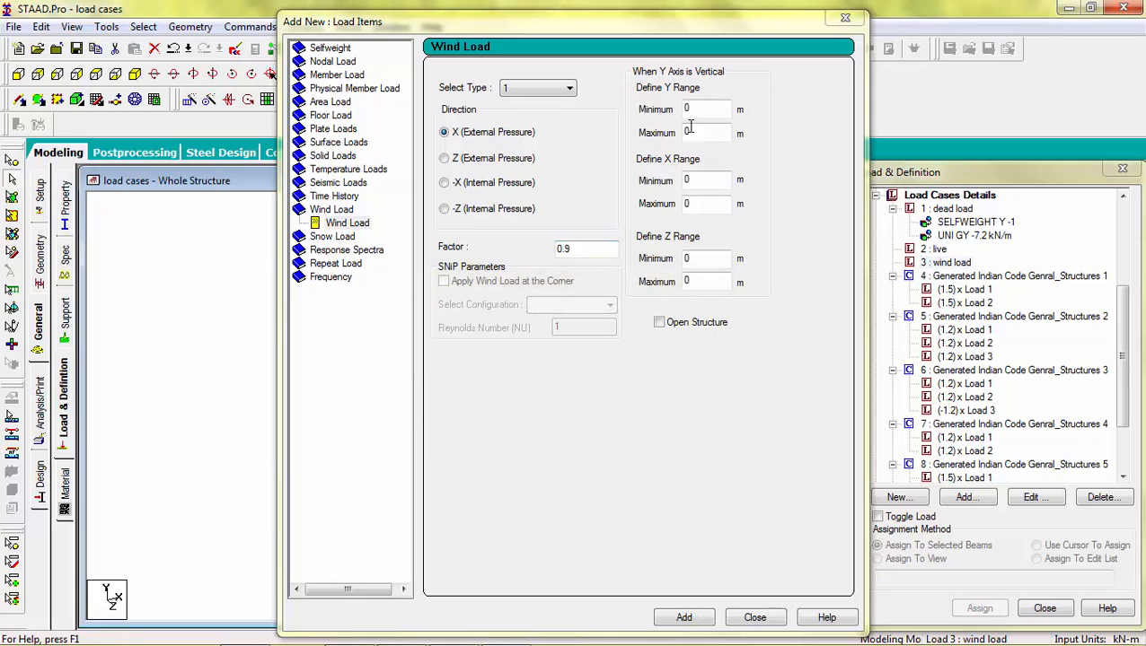
pyautogui.moveTo(698, 128); pyautogui.dragTo(666, 126)
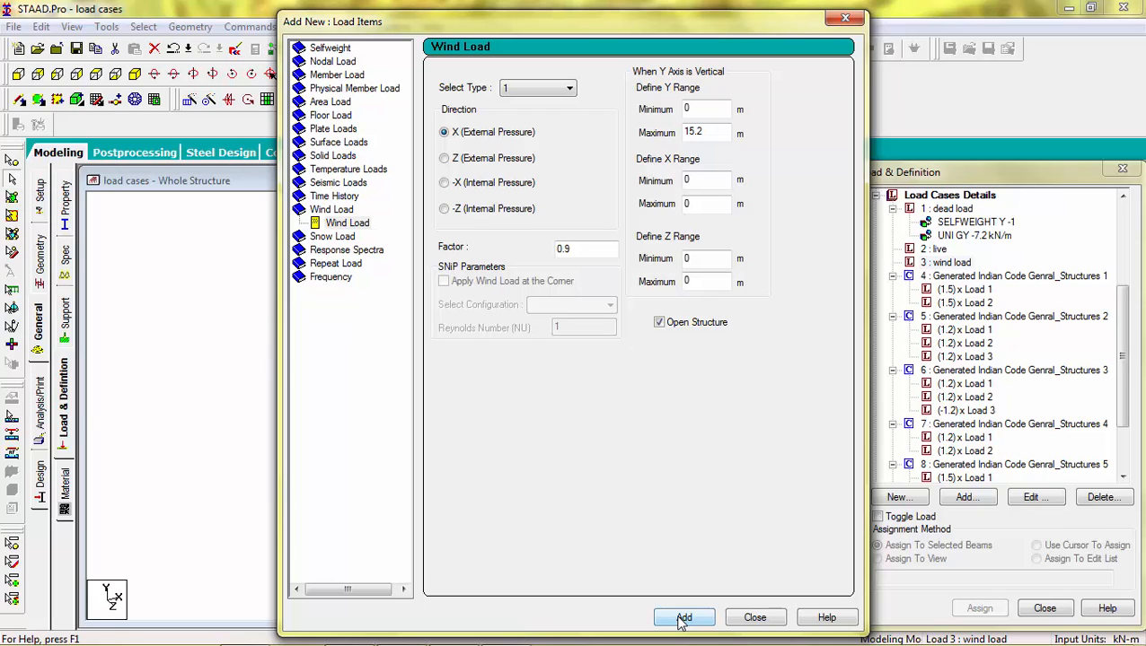
pyautogui.click(682, 619)
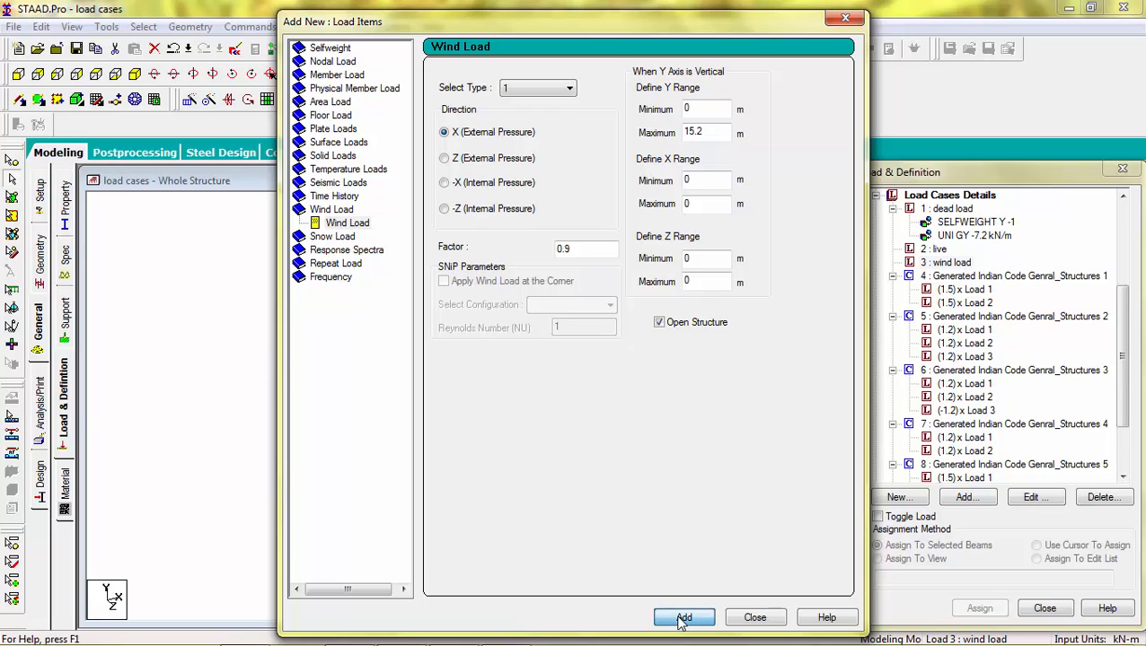
# Step: Add the same wind load in the Z direction and close the dialog
pyautogui.click(445, 159)
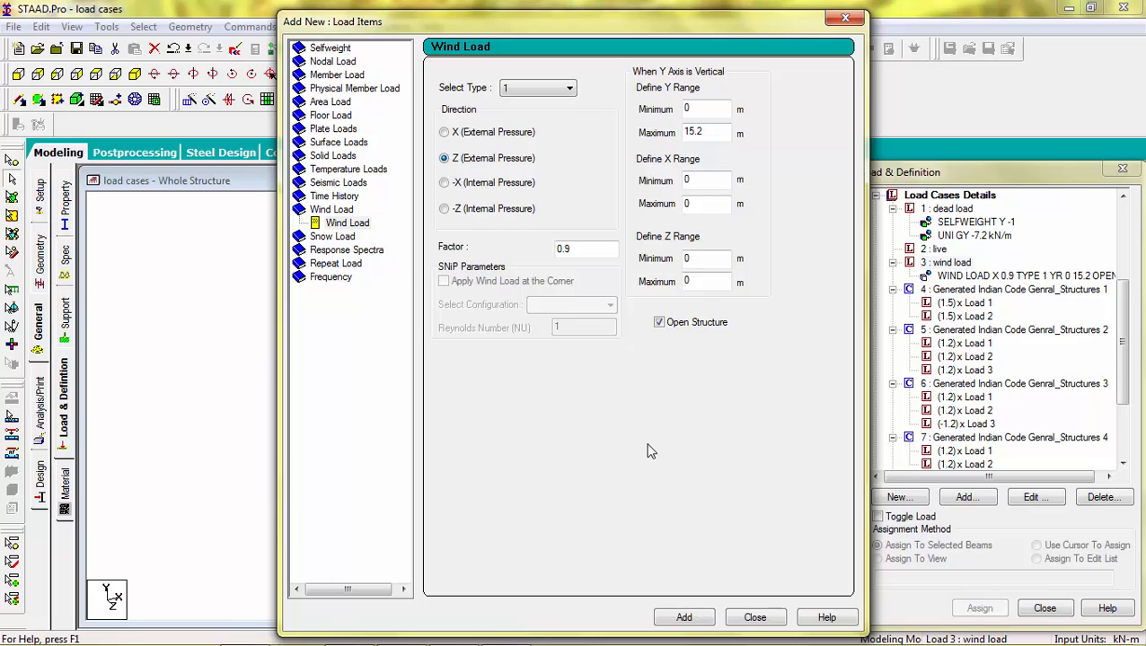
pyautogui.click(690, 618)
pyautogui.click(750, 618)
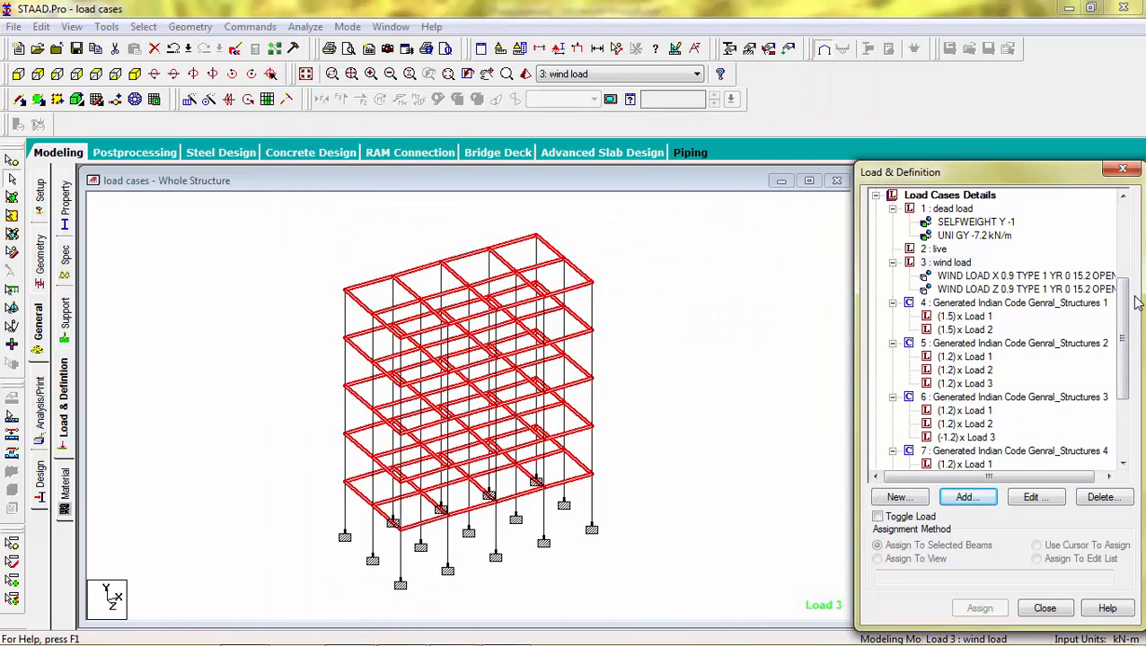
# Step: Inspect the X-direction wind load on the frame by zooming into a region of the structure
pyautogui.click(1046, 276)
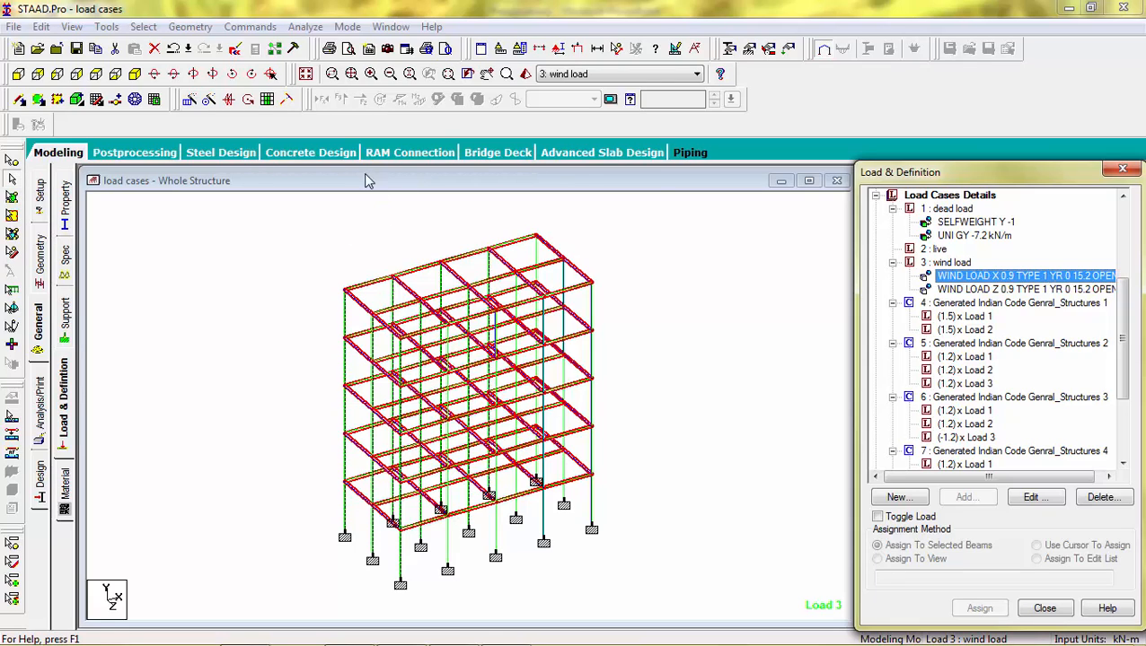
pyautogui.click(448, 73)
pyautogui.moveTo(312, 280); pyautogui.dragTo(439, 388)
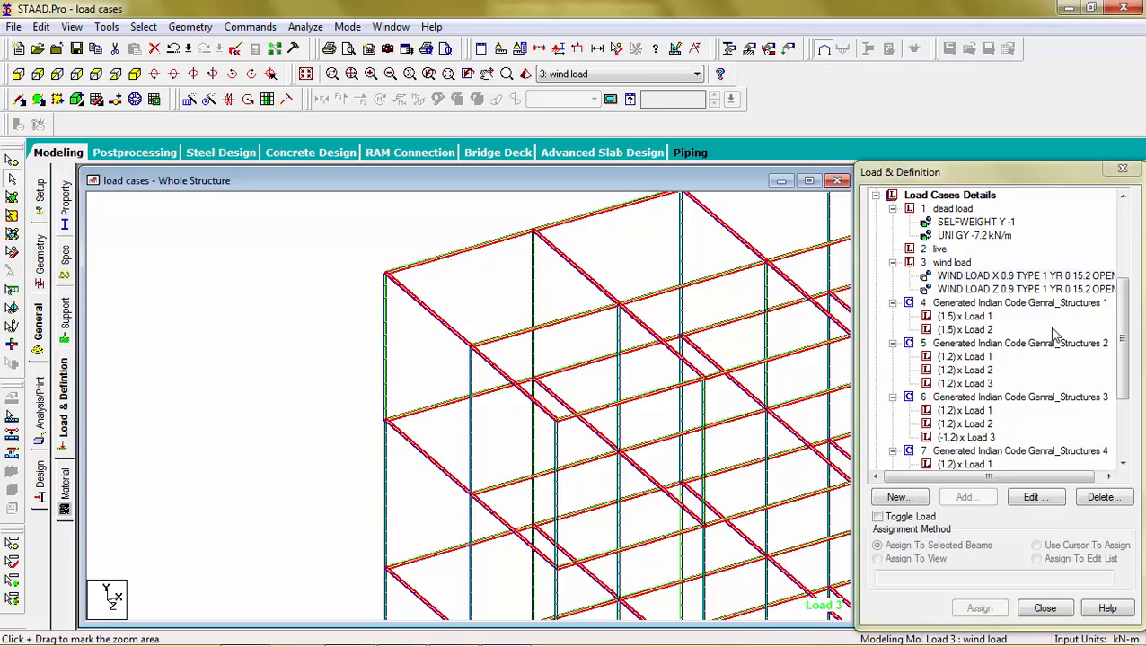
pyautogui.moveTo(1123, 339); pyautogui.dragTo(1128, 399)
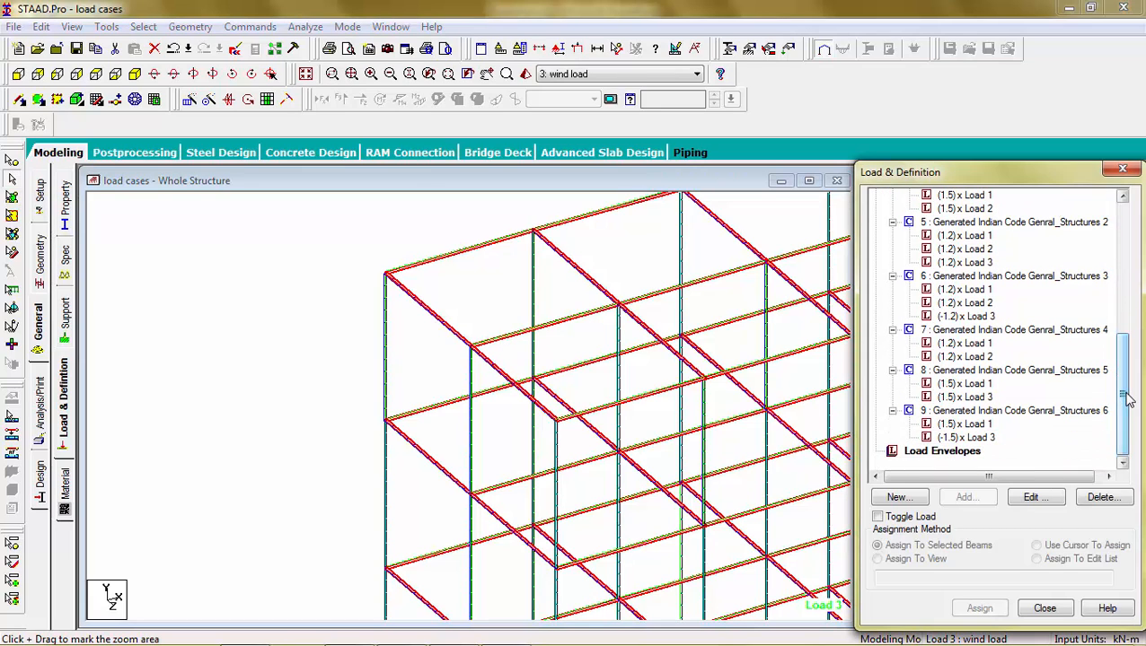
# Step: Run the analysis, accepting the empty load cases and saving the modified model
pyautogui.click(288, 238)
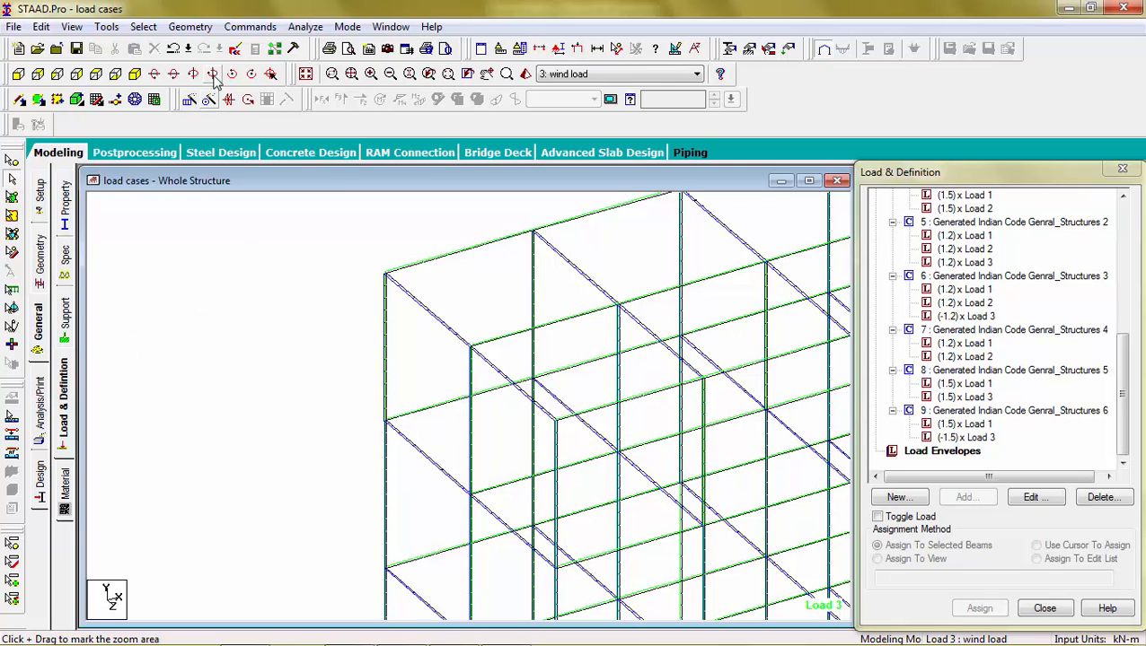
pyautogui.click(299, 26)
pyautogui.click(334, 46)
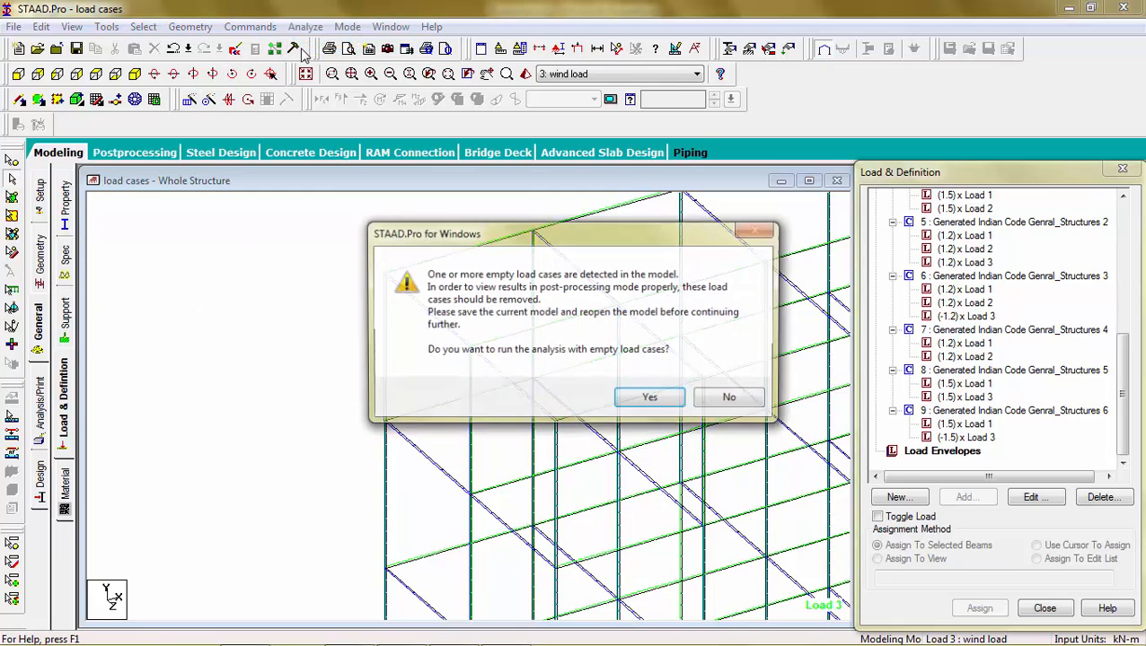
pyautogui.click(619, 401)
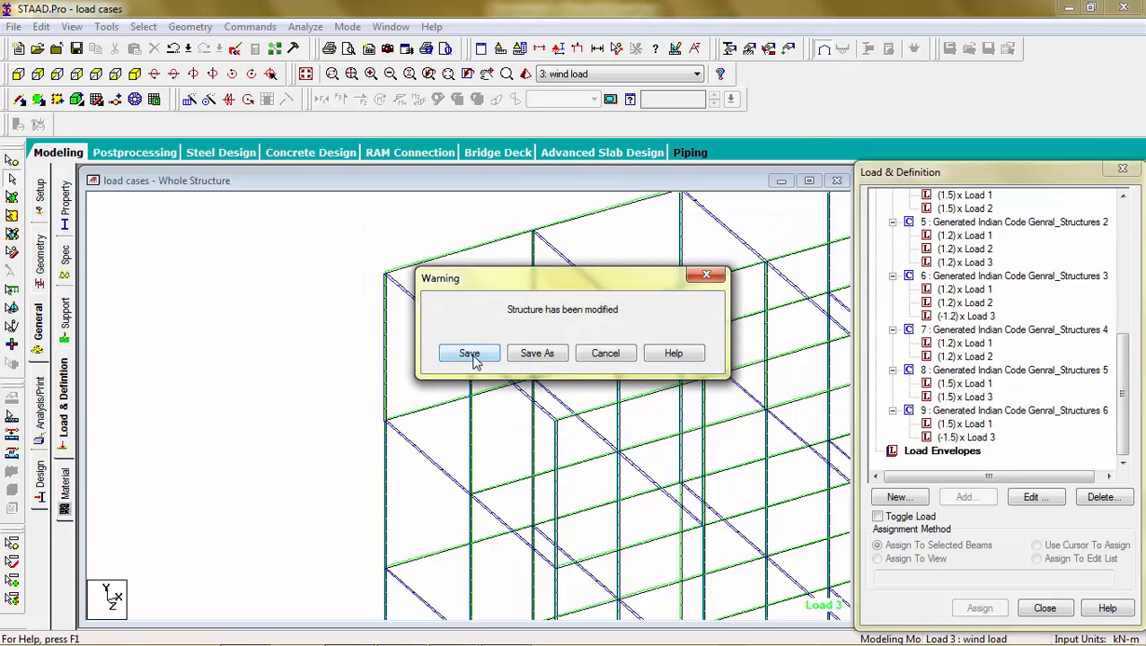
pyautogui.click(474, 357)
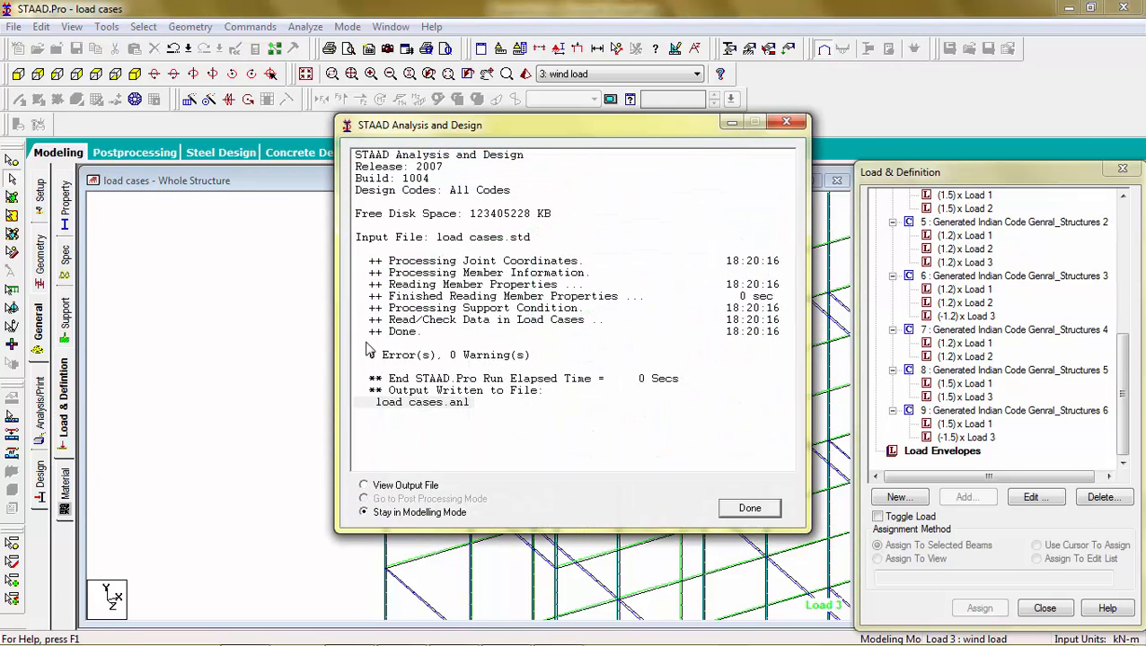
pyautogui.click(751, 509)
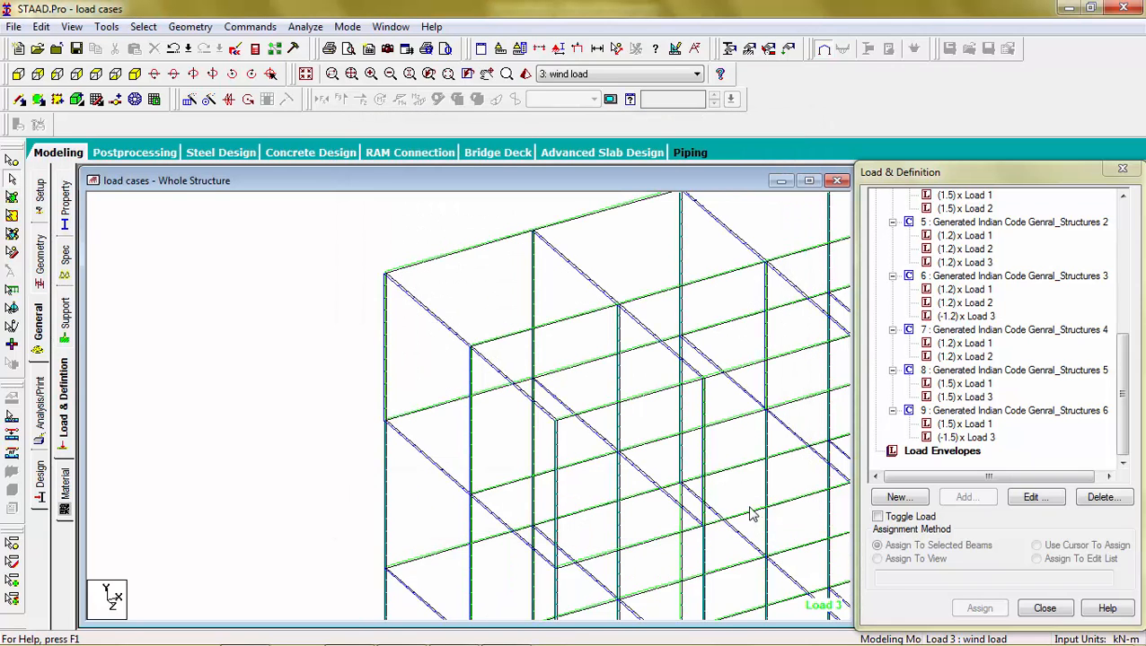
# Step: Add a Perform Analysis command with the No Print option to the input file
pyautogui.click(39, 404)
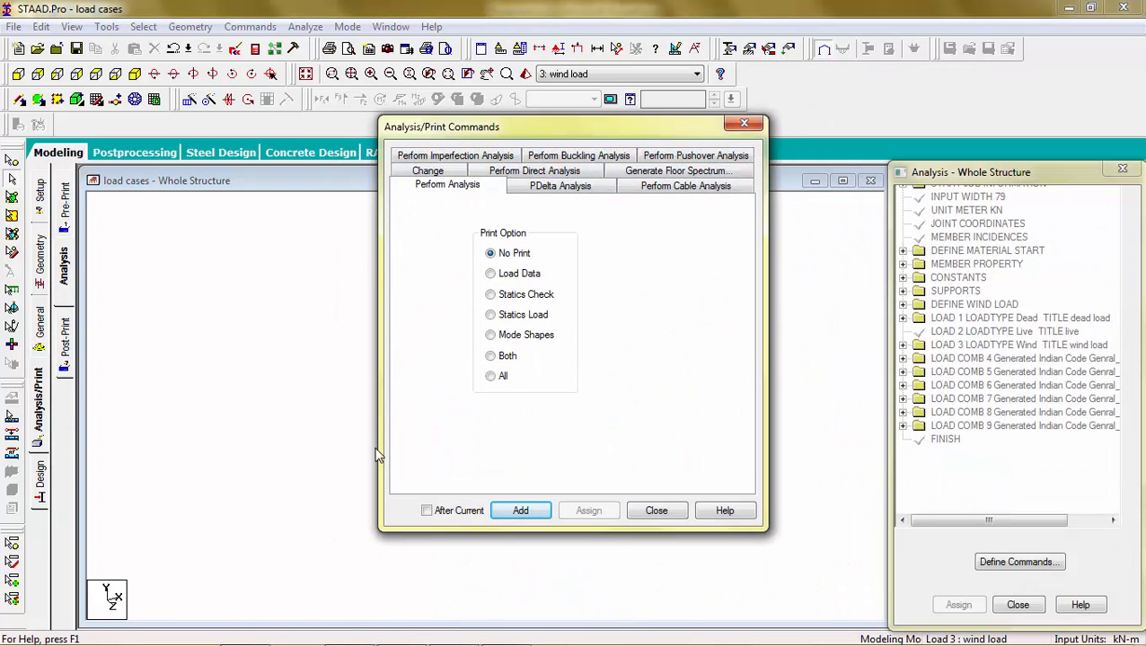
pyautogui.click(517, 516)
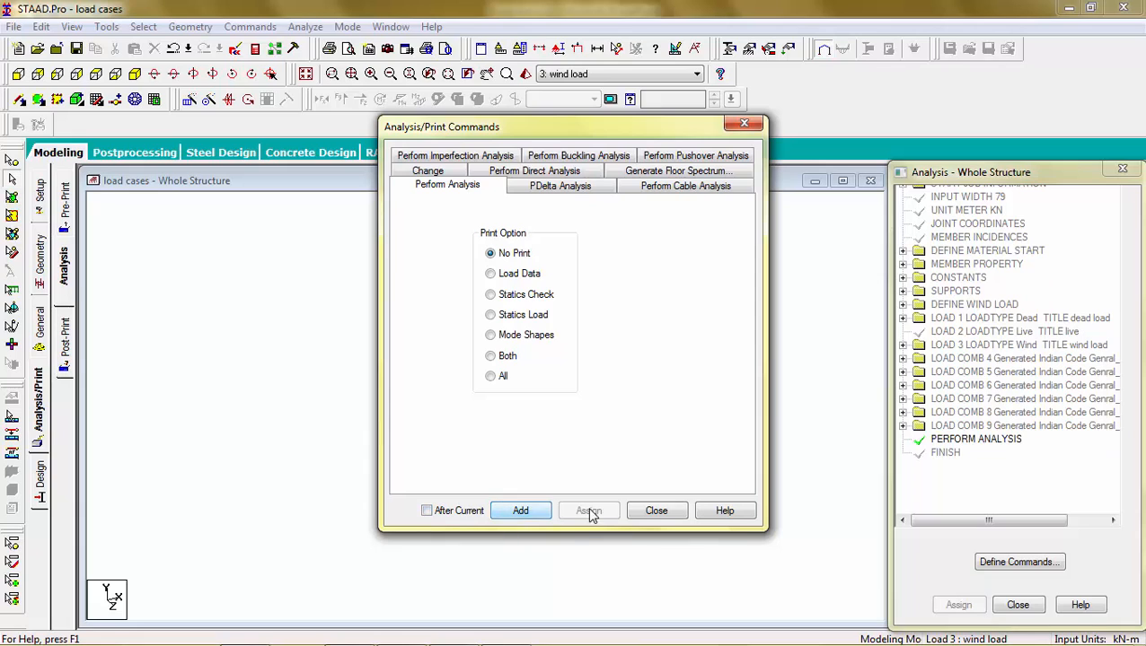
pyautogui.click(656, 511)
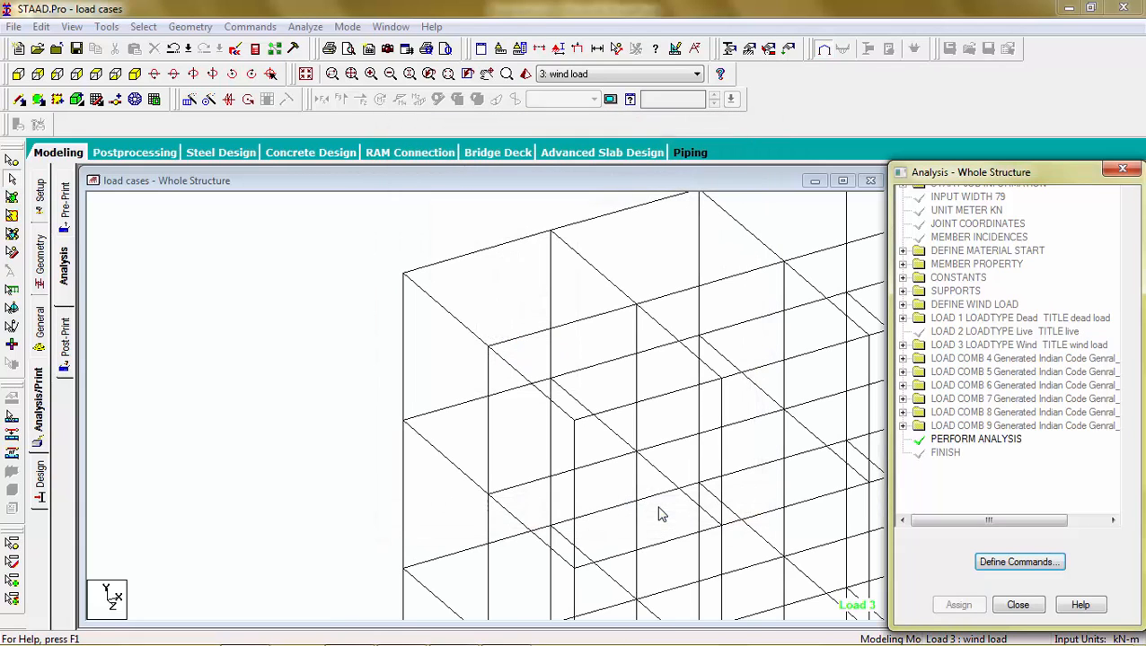
pyautogui.click(314, 30)
pyautogui.click(311, 45)
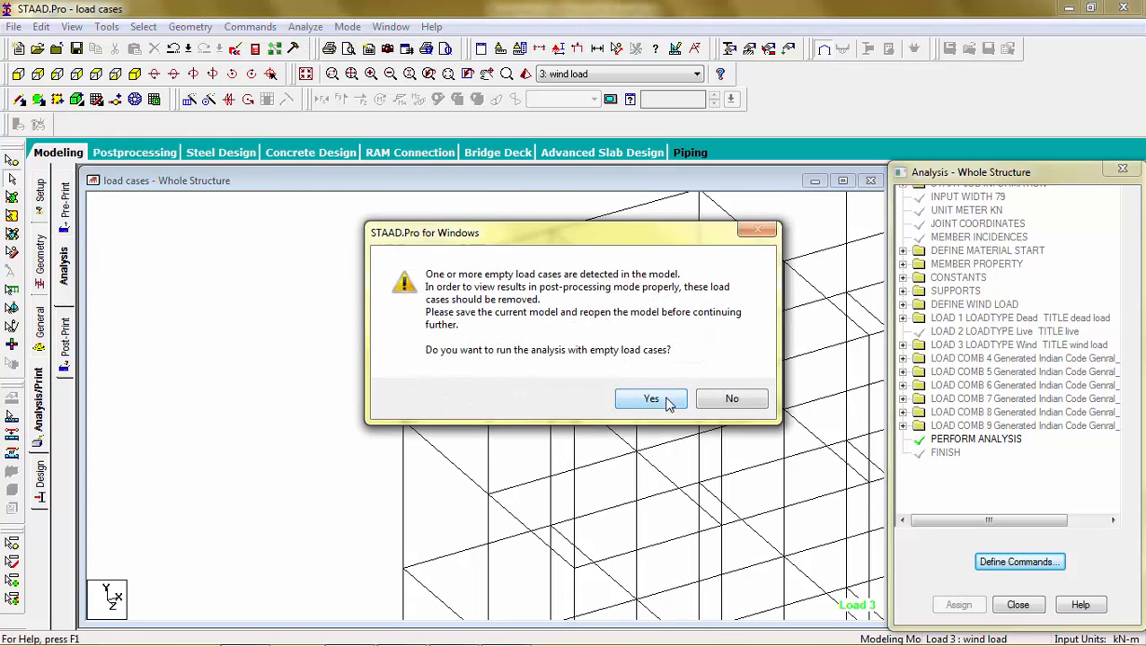
pyautogui.click(721, 405)
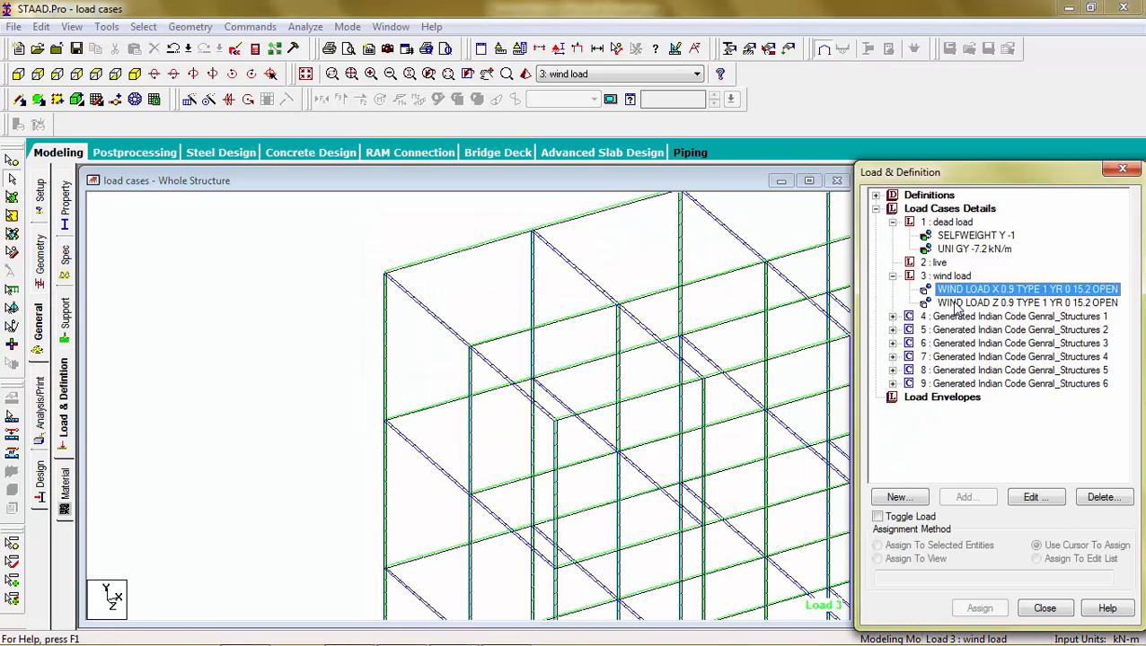
# Step: Add a floor load of -3.75 kN/m2 in global Y over Y range 0 to 15.2 m to the dead load case
pyautogui.click(305, 73)
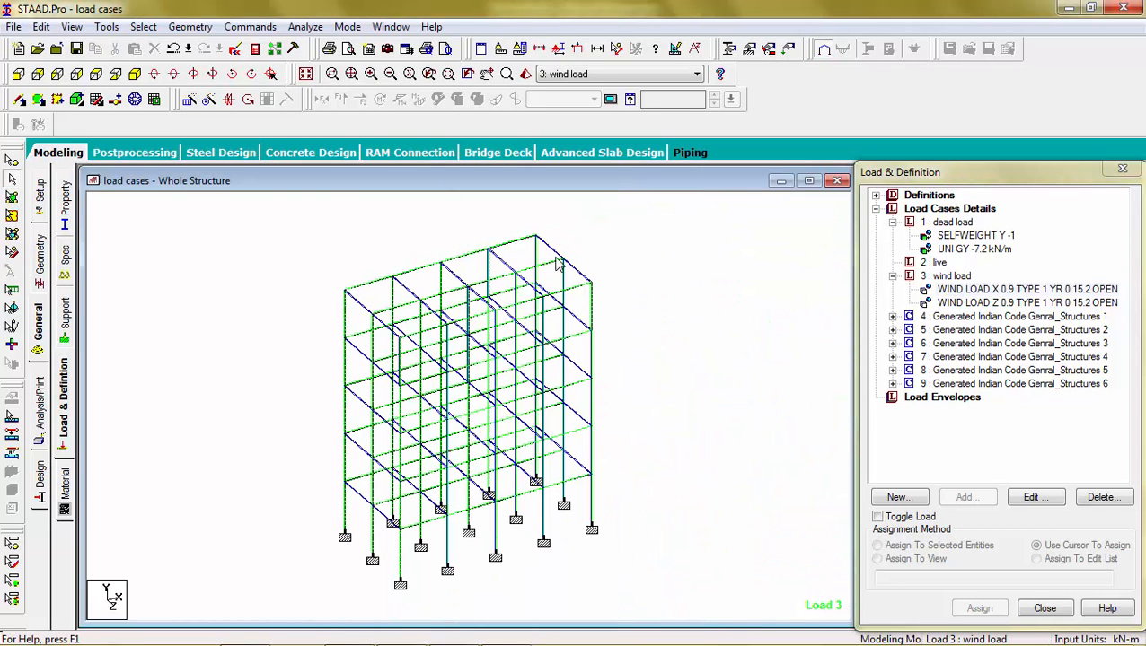
pyautogui.click(952, 222)
pyautogui.click(961, 495)
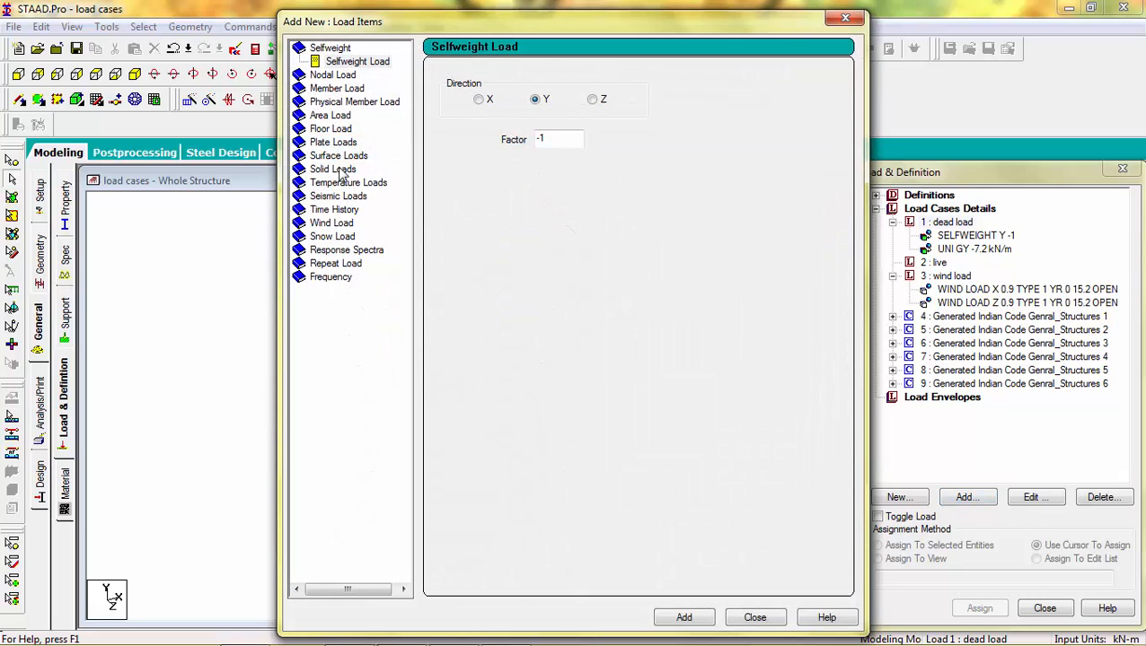
pyautogui.click(330, 128)
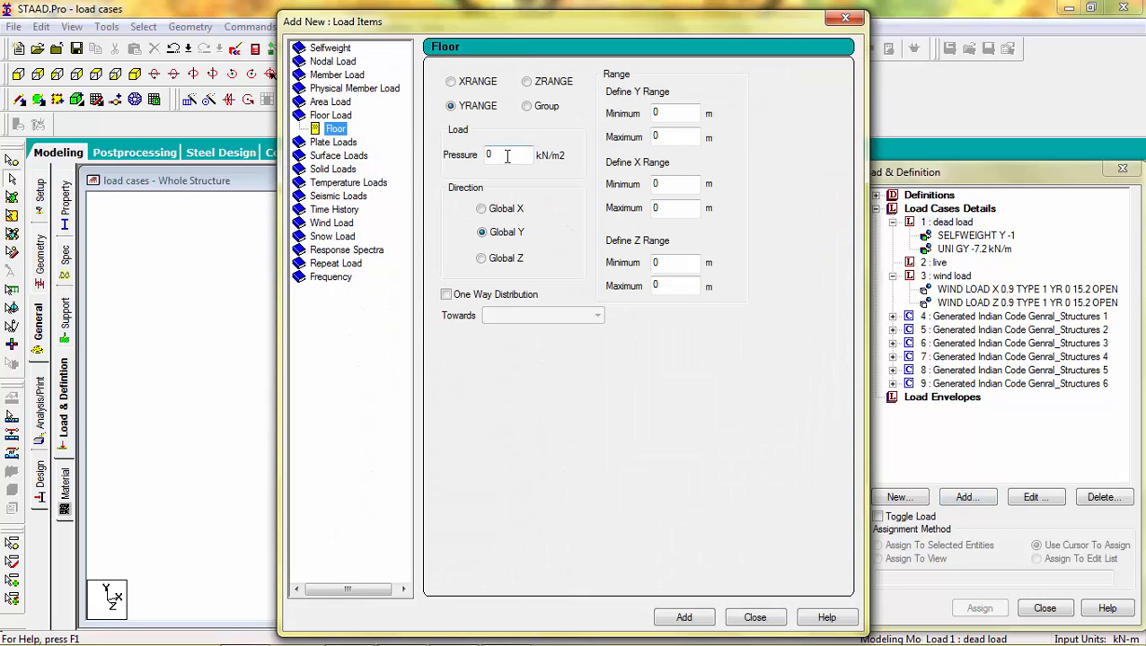
pyautogui.click(507, 156)
pyautogui.write('-3.75')
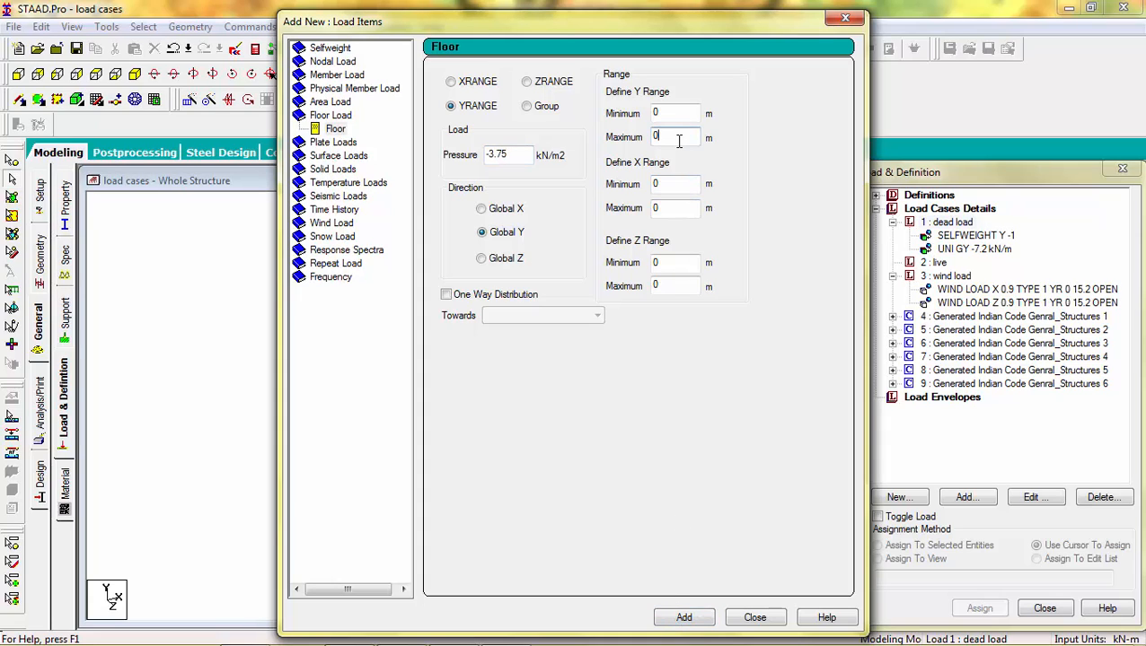
pyautogui.press('BackSpace')
pyautogui.write('15.2')
pyautogui.click(683, 617)
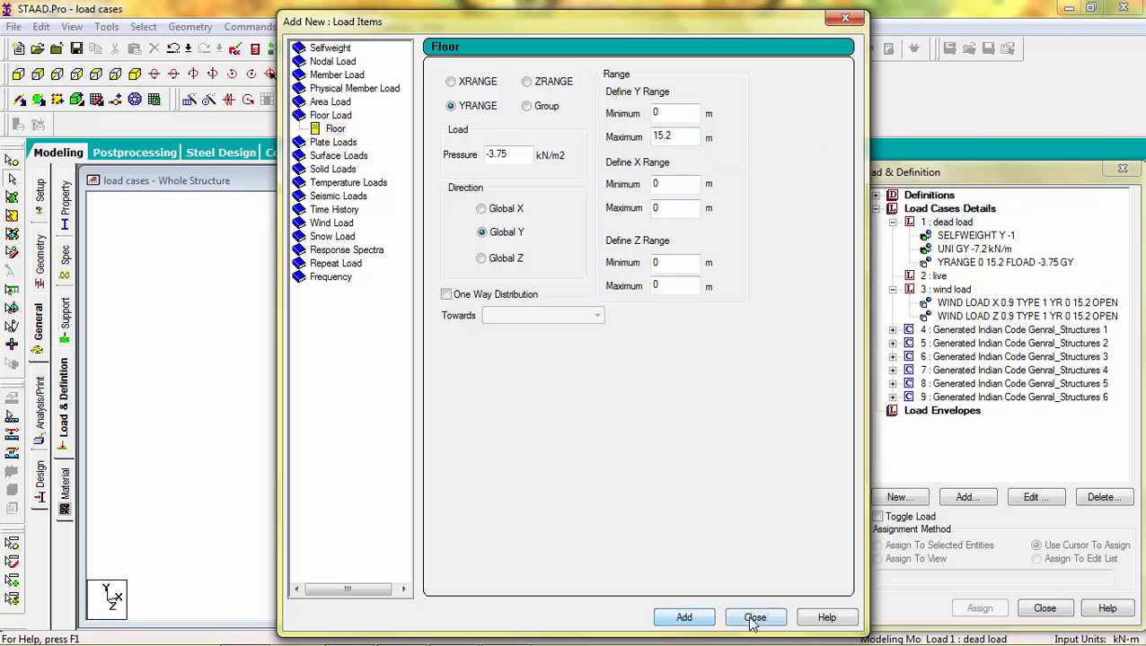
pyautogui.click(754, 619)
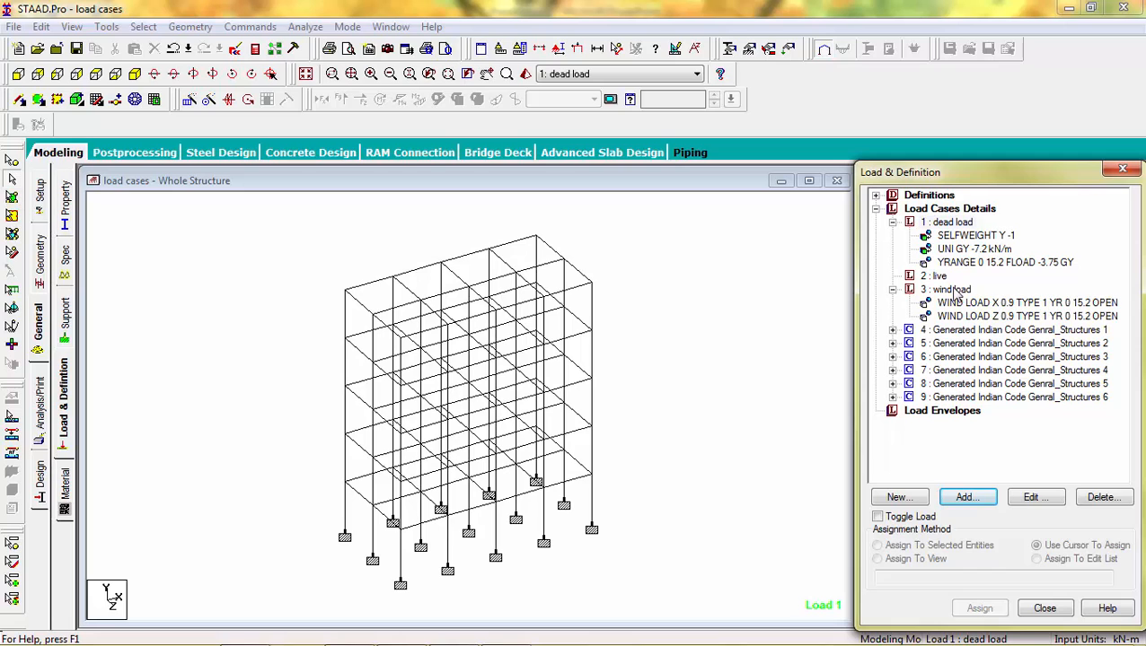
# Step: Add a floor load of -3 kN/m2 in global Y over Y range 0 to 15.2 m to the live load case
pyautogui.click(935, 278)
pyautogui.click(966, 498)
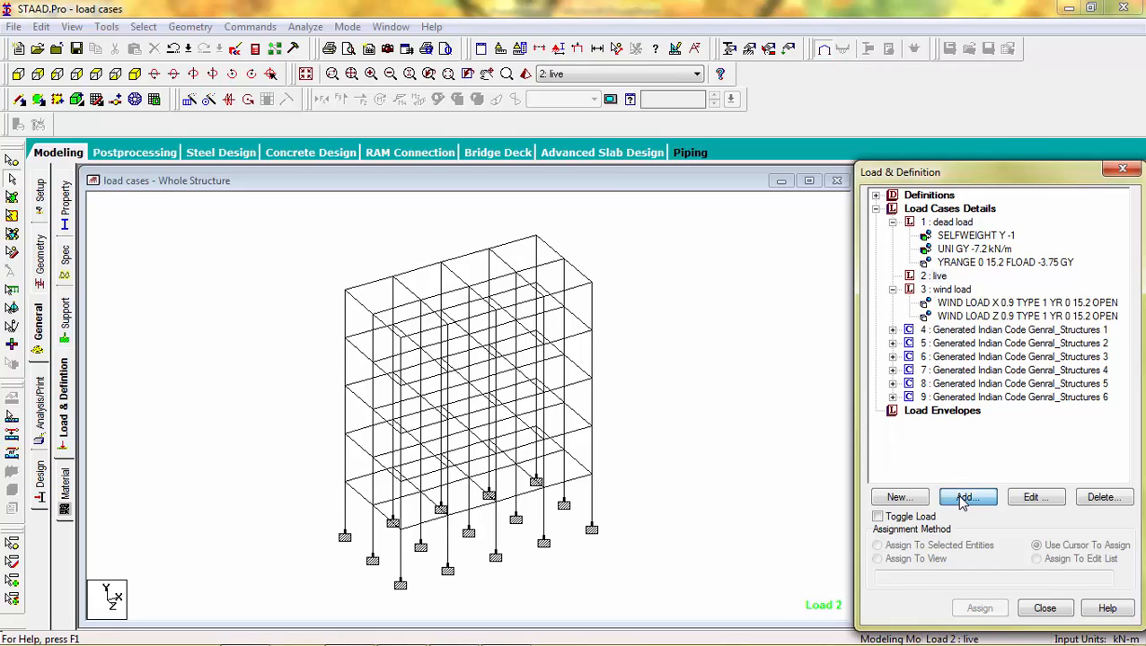
pyautogui.click(331, 129)
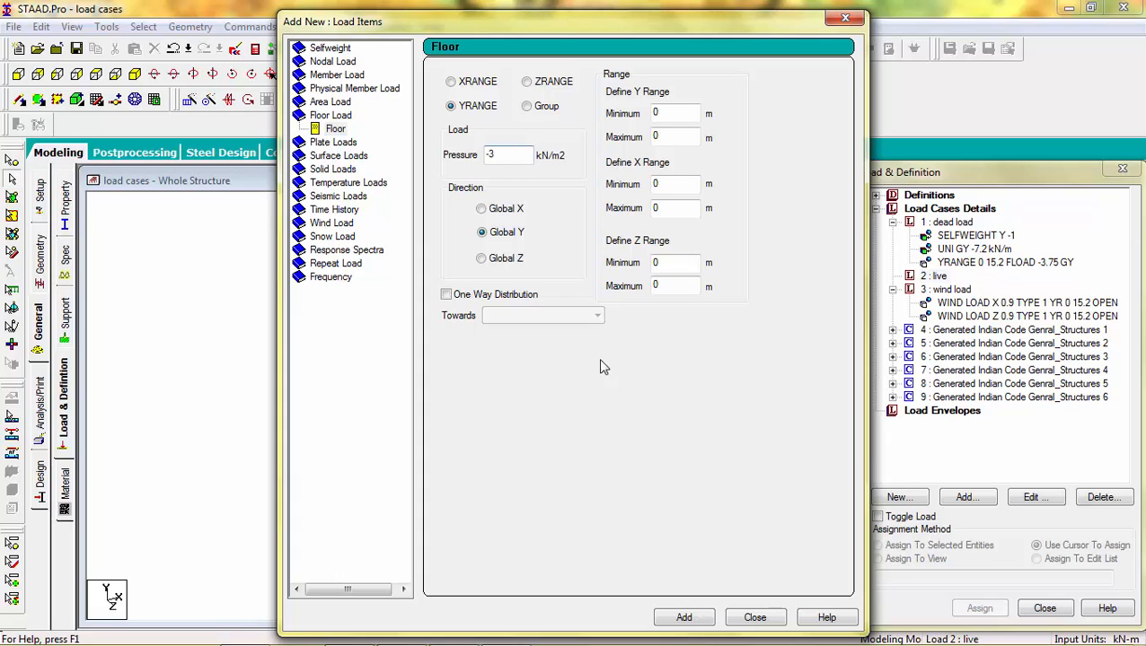
pyautogui.doubleClick(662, 136)
pyautogui.click(683, 618)
pyautogui.click(755, 618)
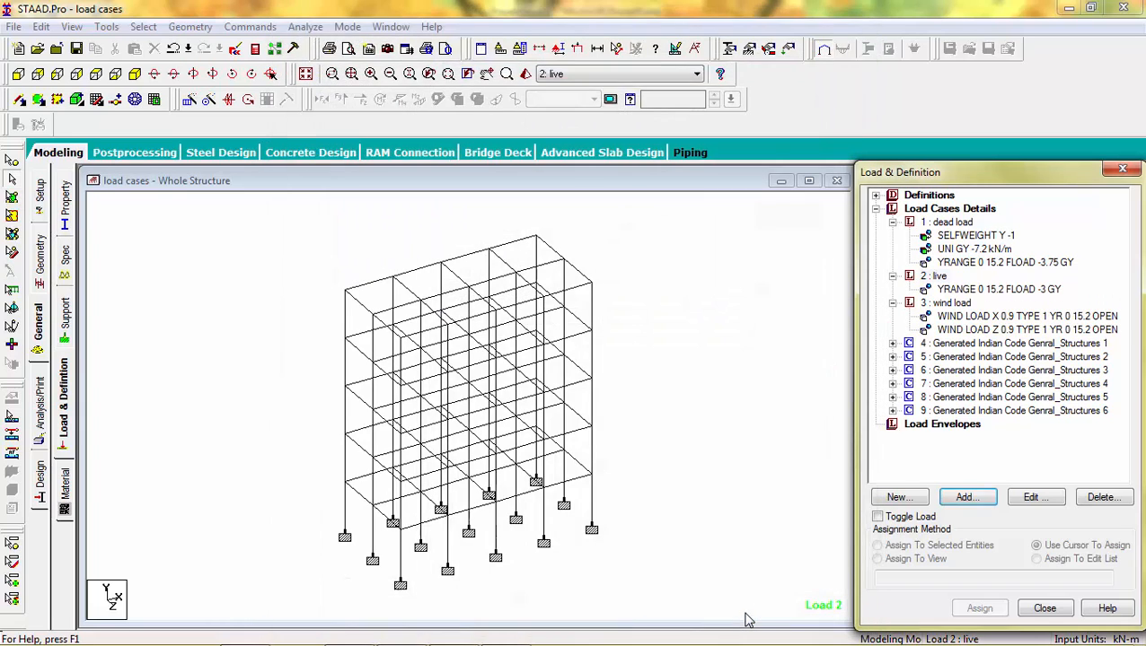
# Step: Select load combination 4 and run the analysis again, saving the modified model
pyautogui.click(966, 343)
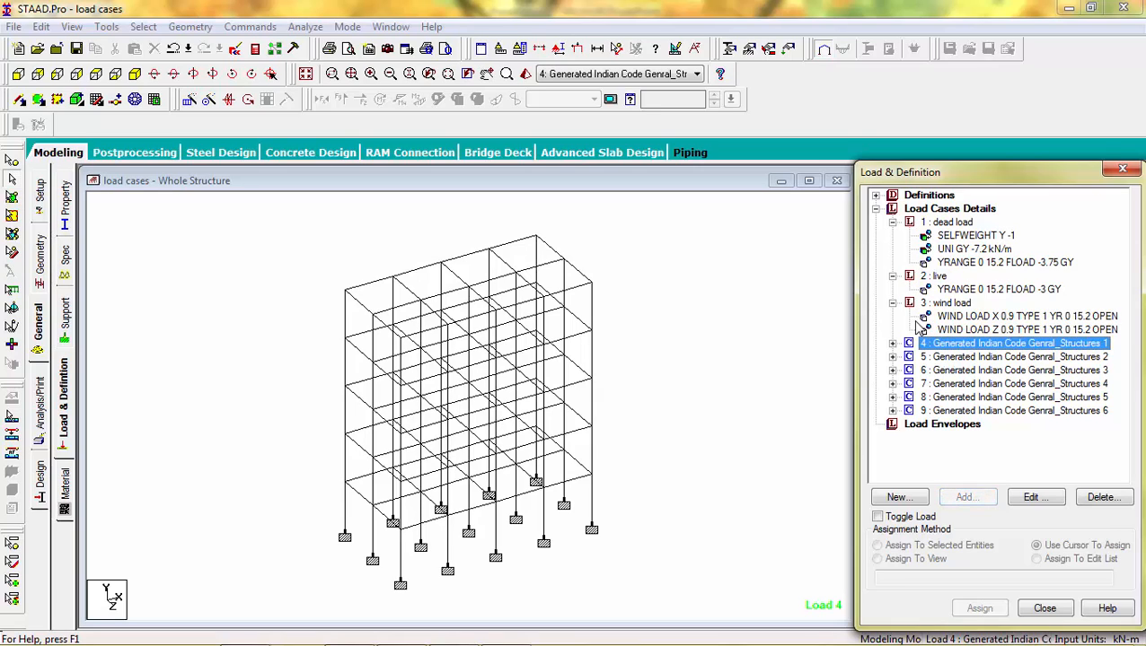
pyautogui.click(838, 326)
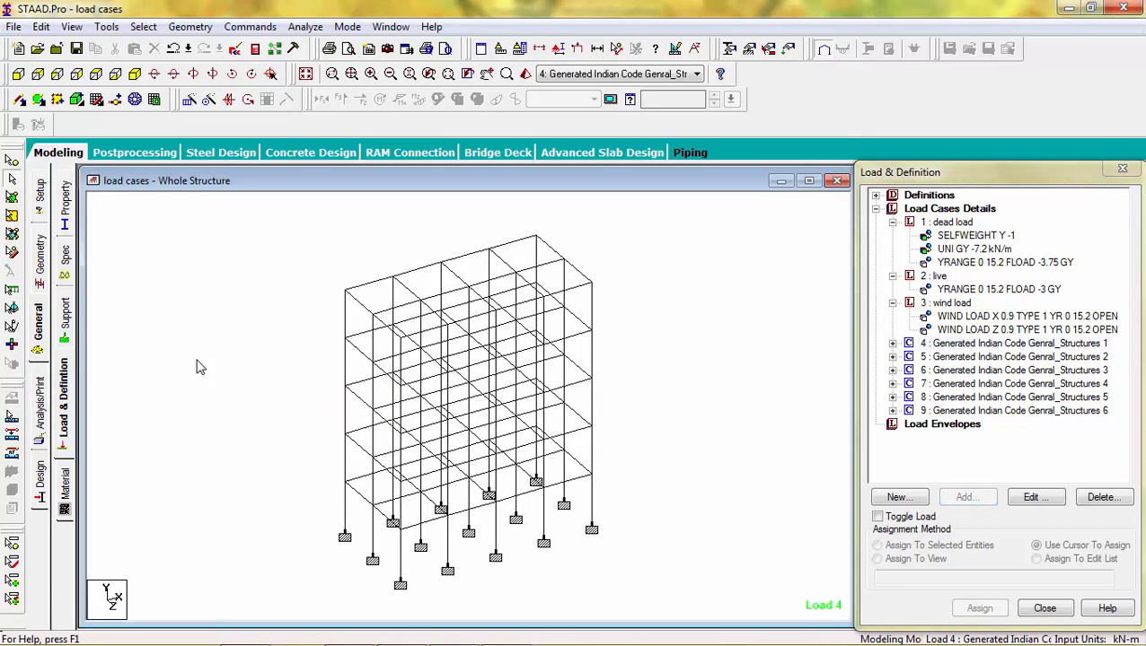
pyautogui.click(303, 26)
pyautogui.click(316, 47)
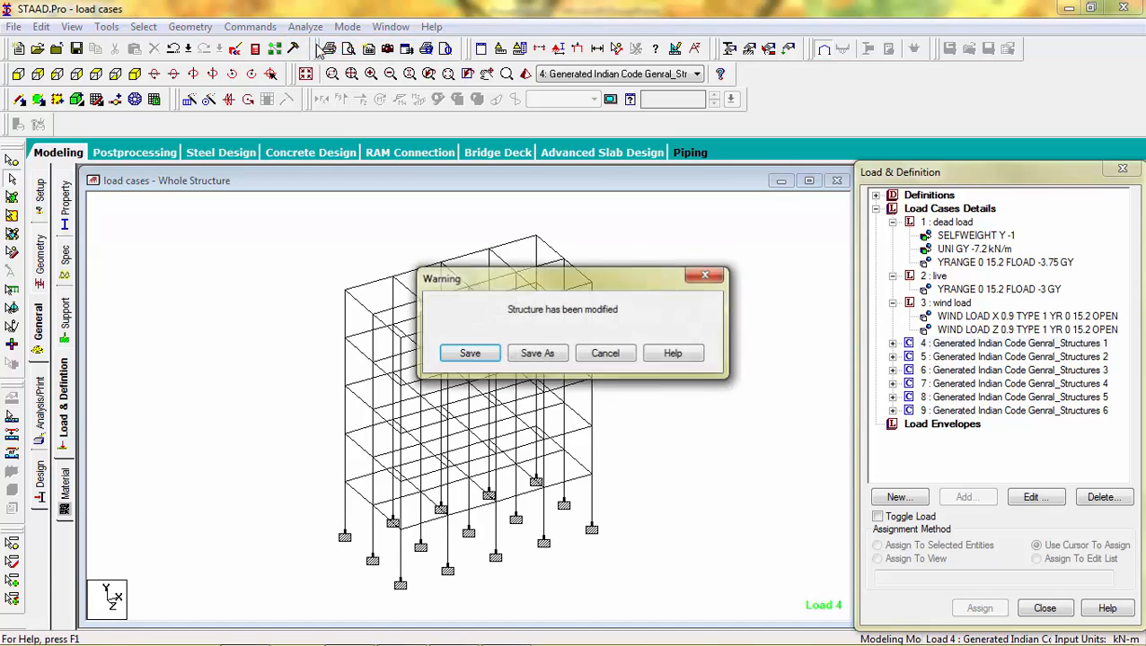
pyautogui.press('Return')
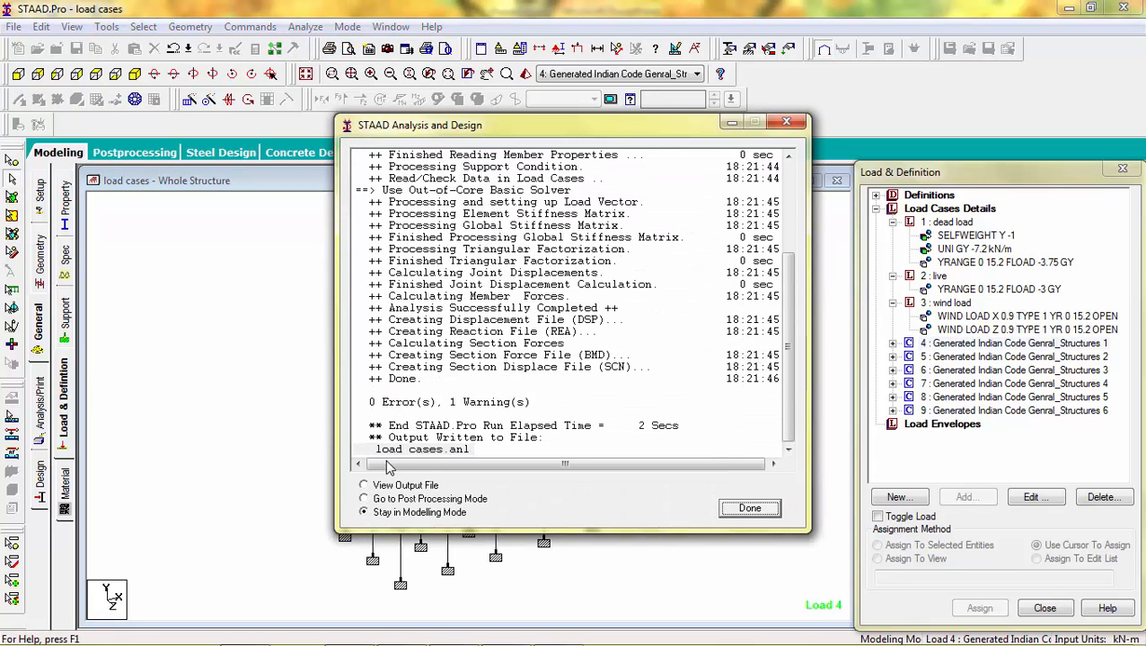
pyautogui.click(753, 510)
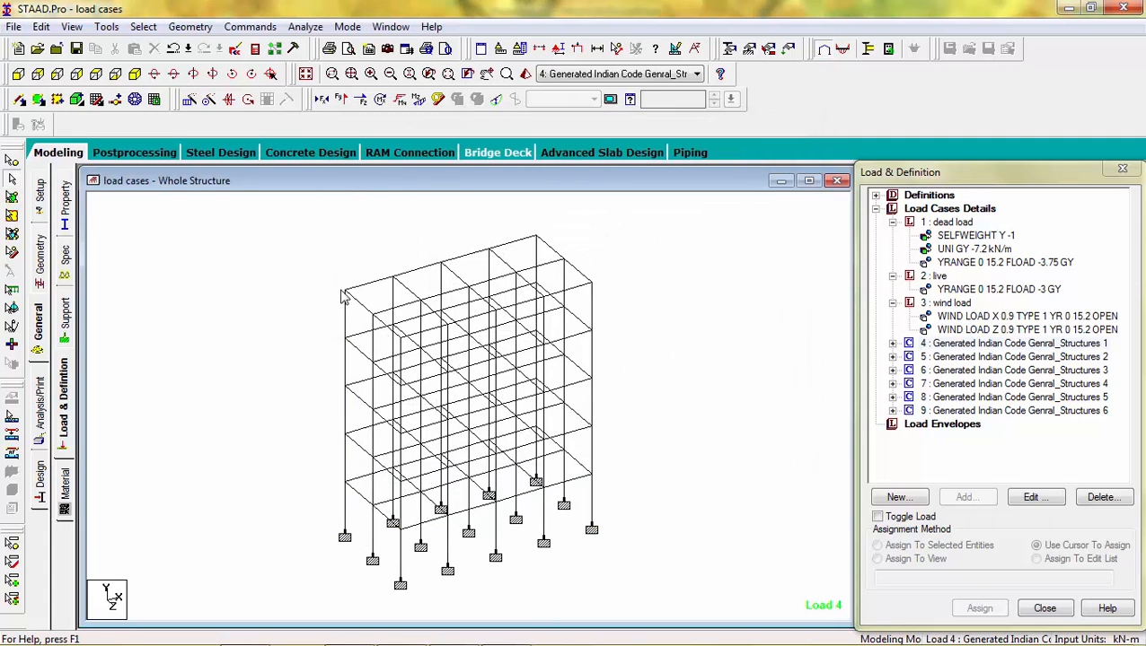
# Step: Open the top-corner beam's details and review its shear-bending and deflection diagrams
pyautogui.doubleClick(359, 295)
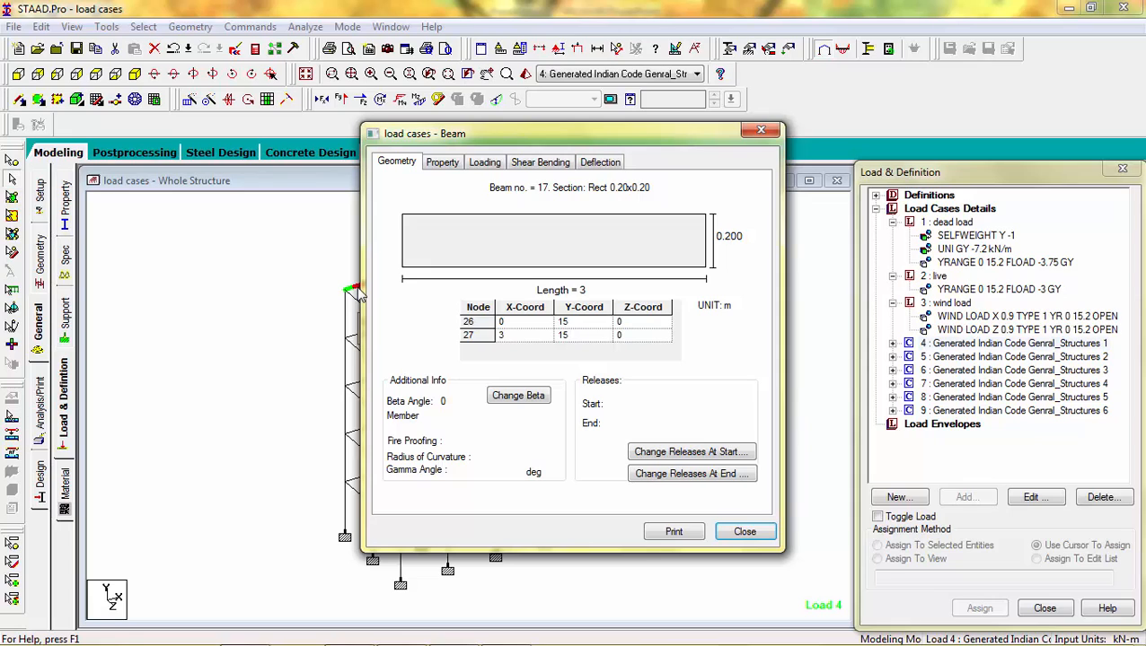
pyautogui.click(564, 164)
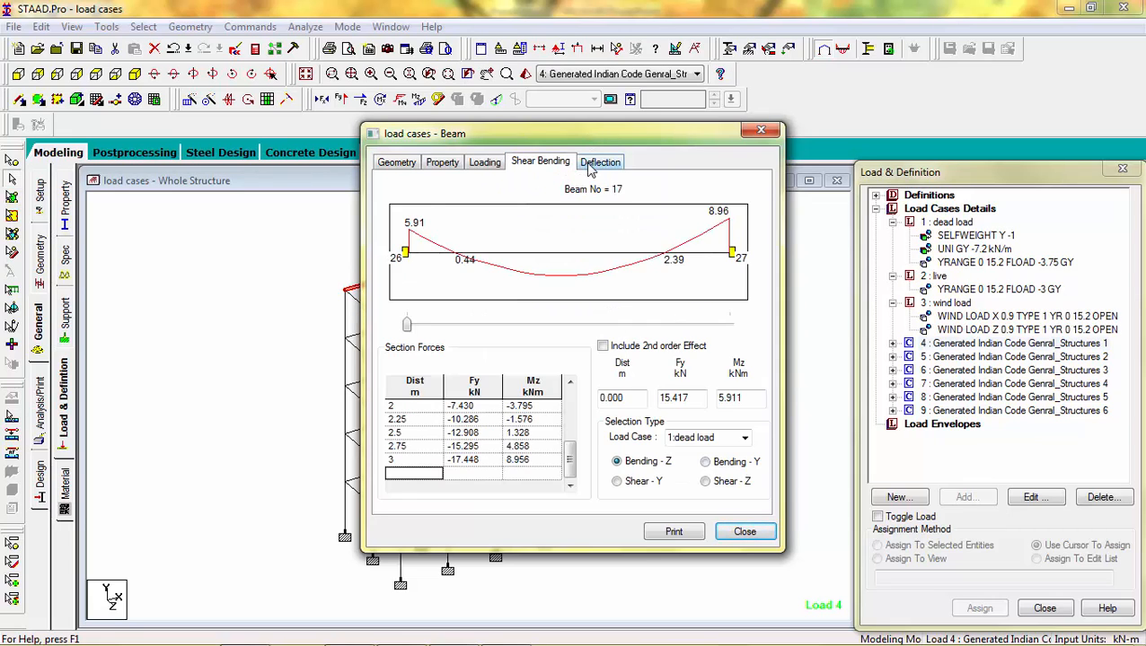
pyautogui.click(591, 169)
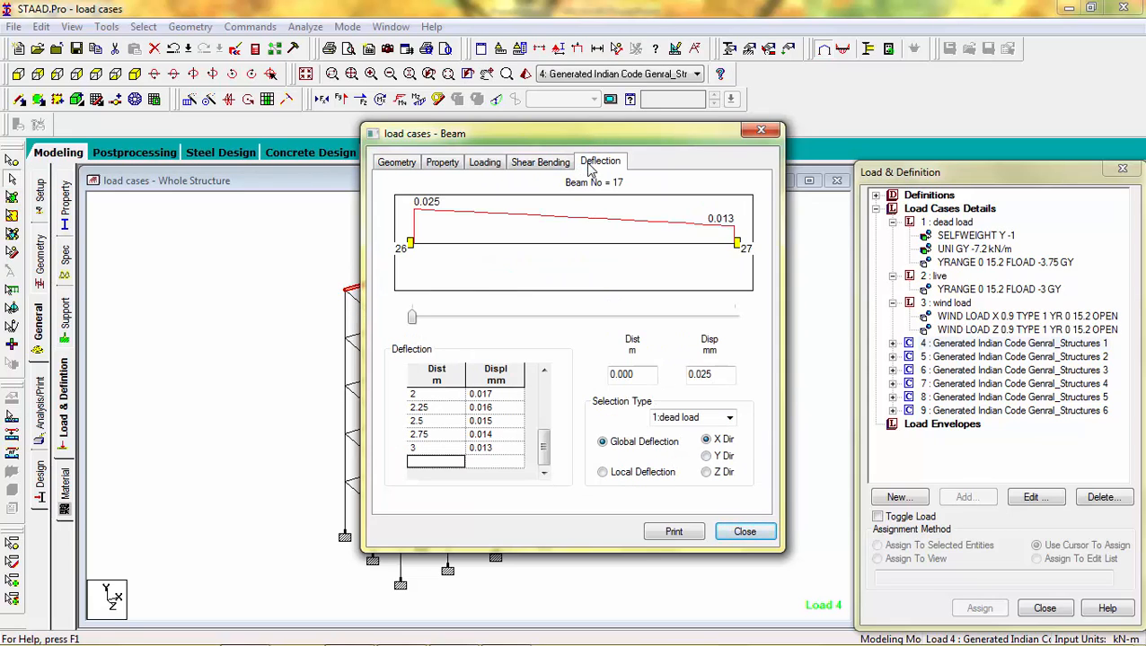
pyautogui.click(760, 131)
# Step: Enter post-processing mode with all load cases selected for the results
pyautogui.click(166, 155)
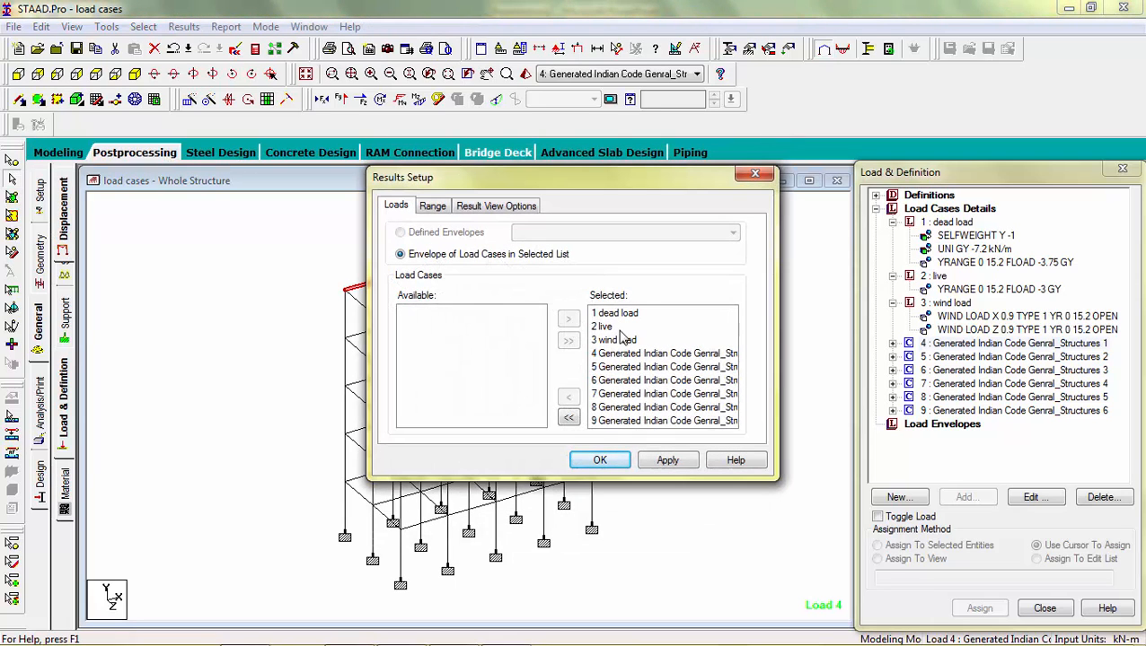
pyautogui.click(656, 465)
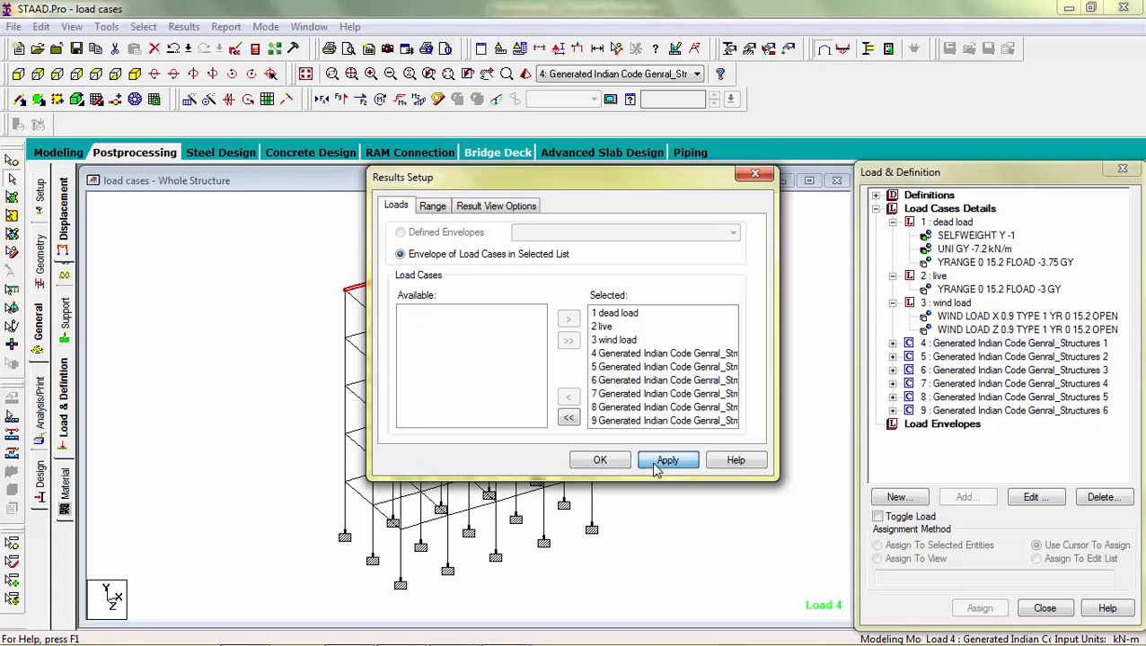
pyautogui.click(602, 462)
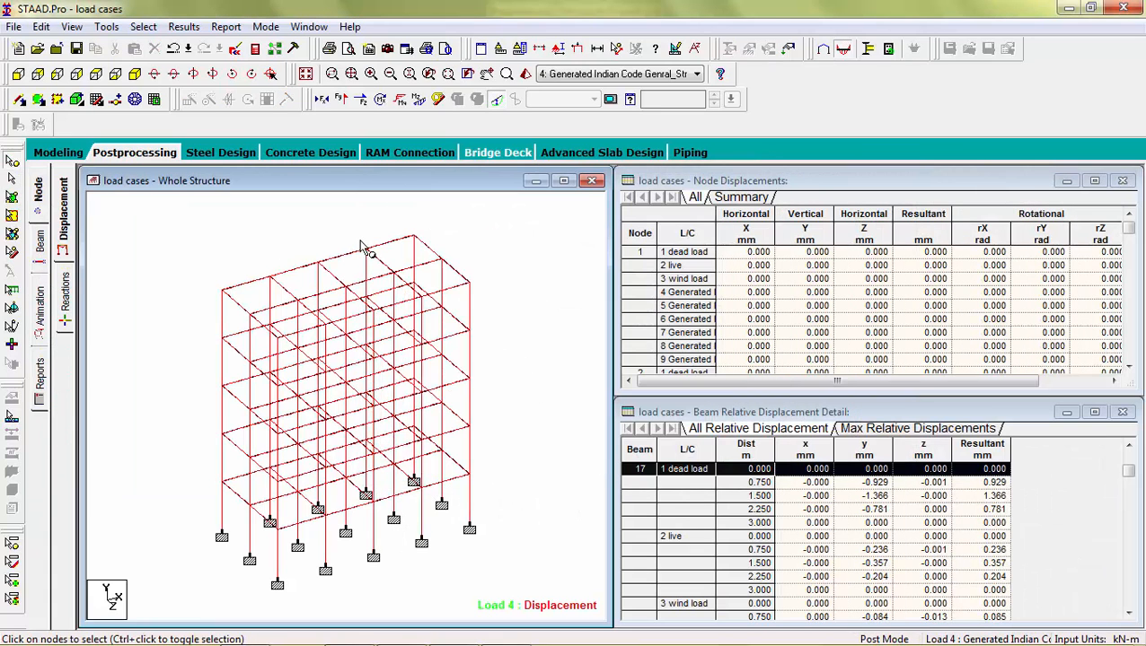
# Step: Maximize the structure view in front elevation and open the support reactions results
pyautogui.click(563, 182)
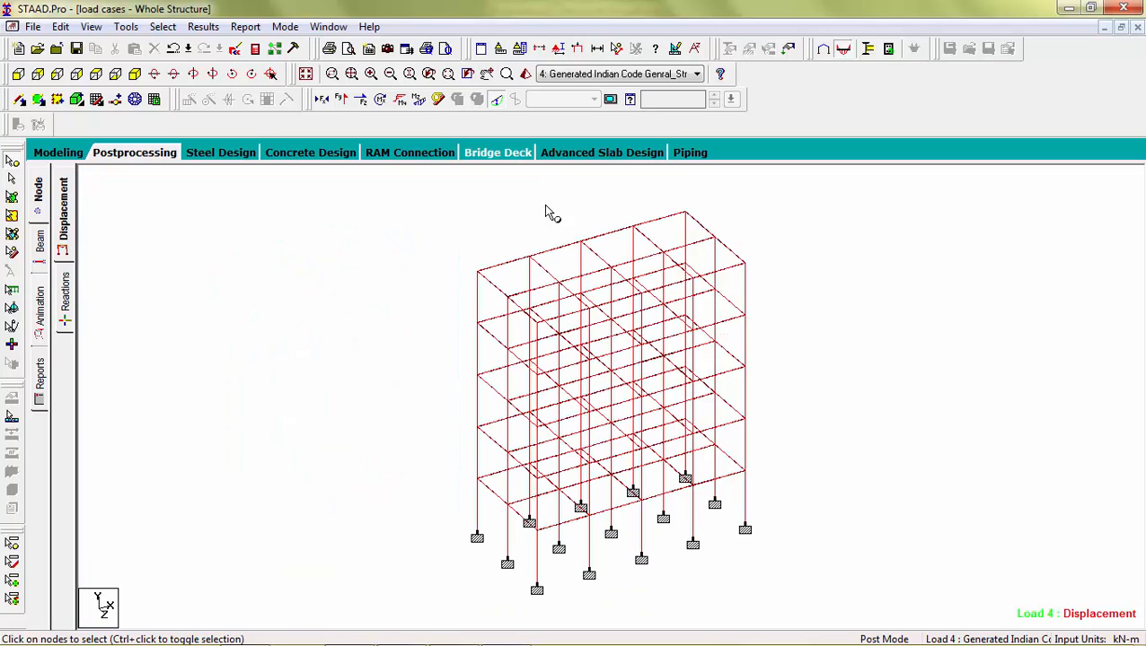
pyautogui.click(18, 73)
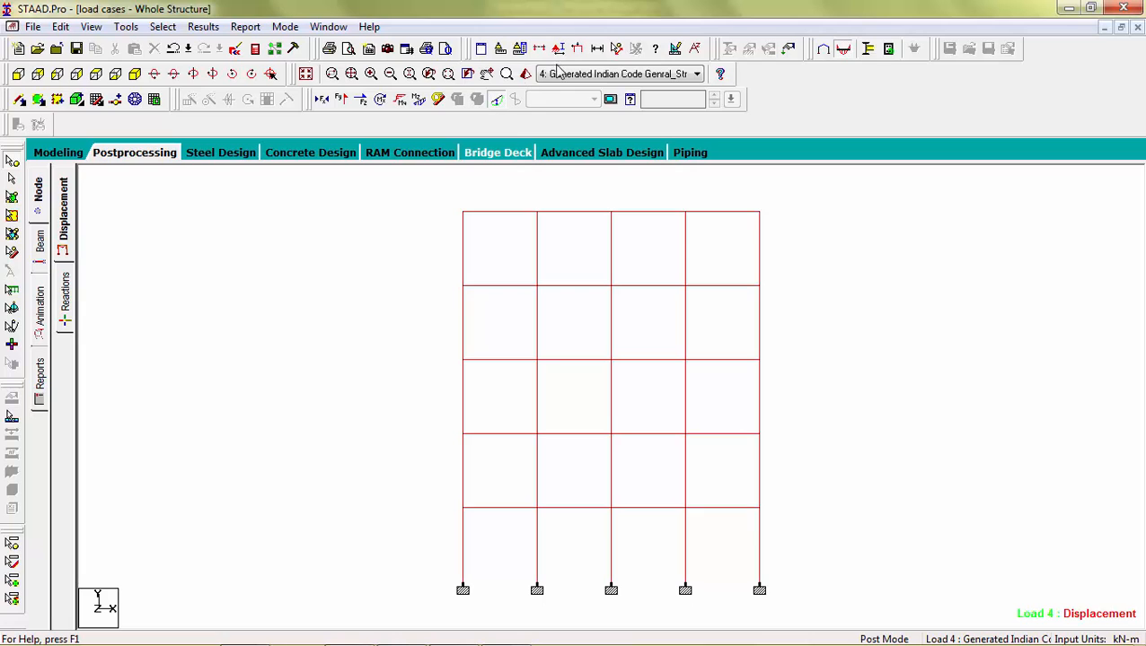
pyautogui.click(64, 307)
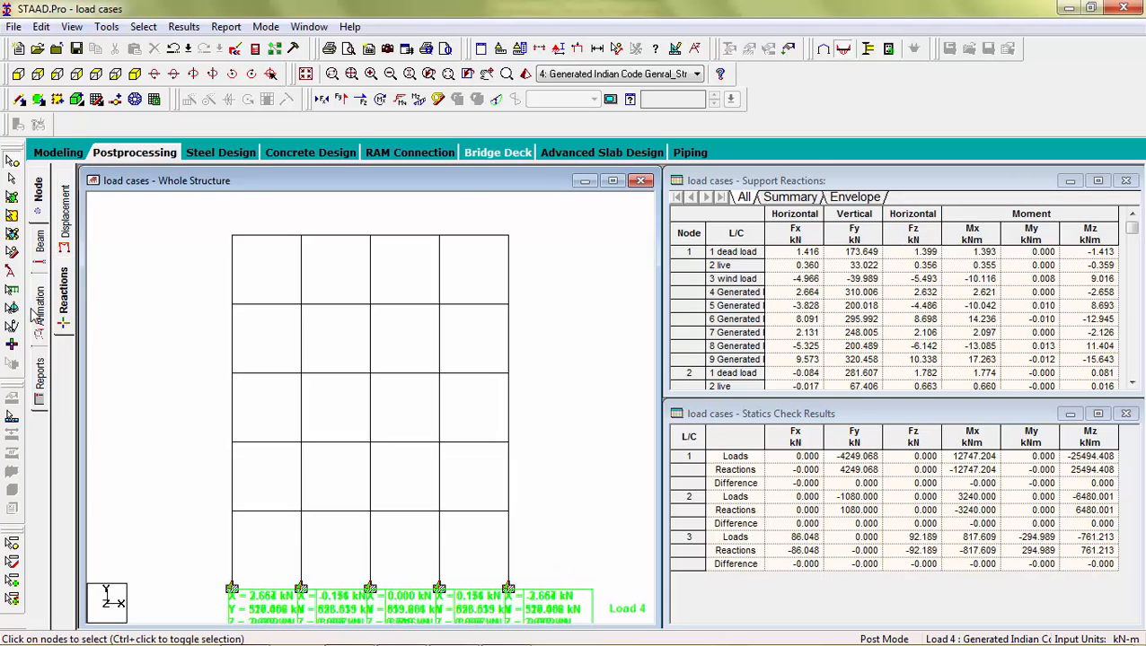
# Step: Set the animation diagram to Section Displacement with a displacement scale of 1000 mm per m and apply it
pyautogui.click(40, 316)
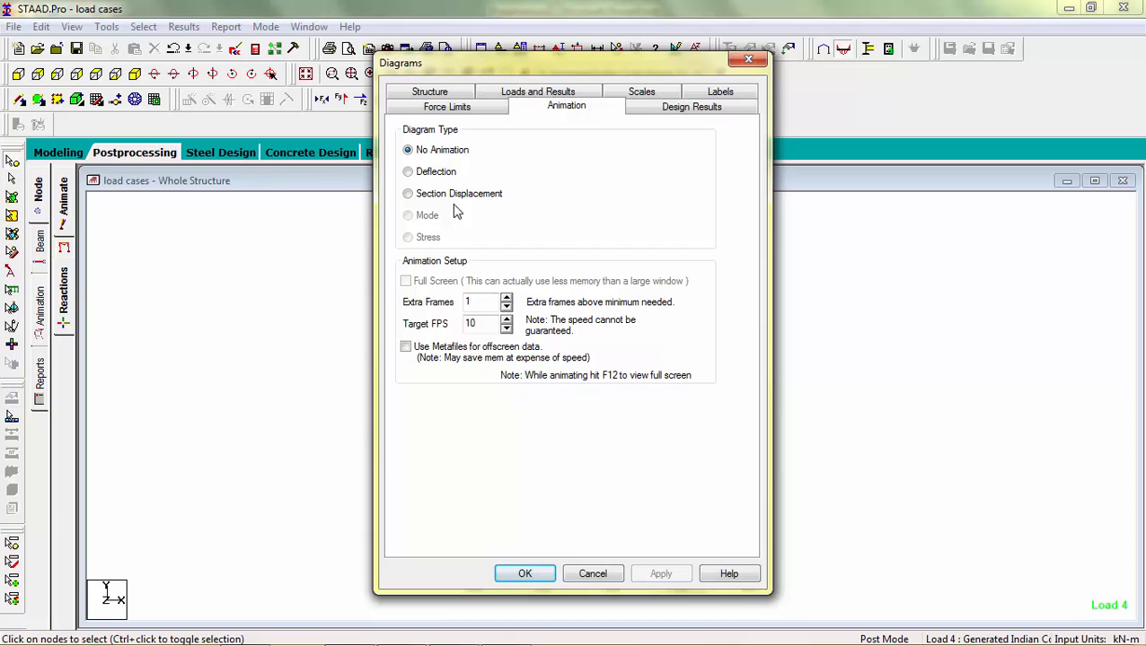
pyautogui.click(409, 196)
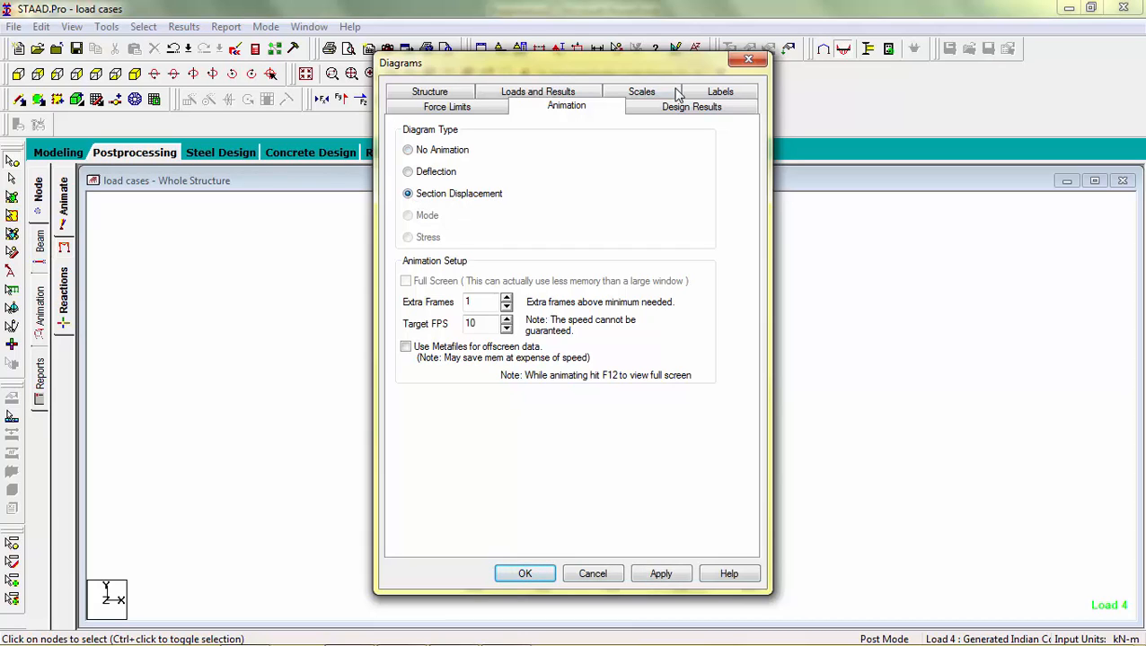
pyautogui.click(643, 93)
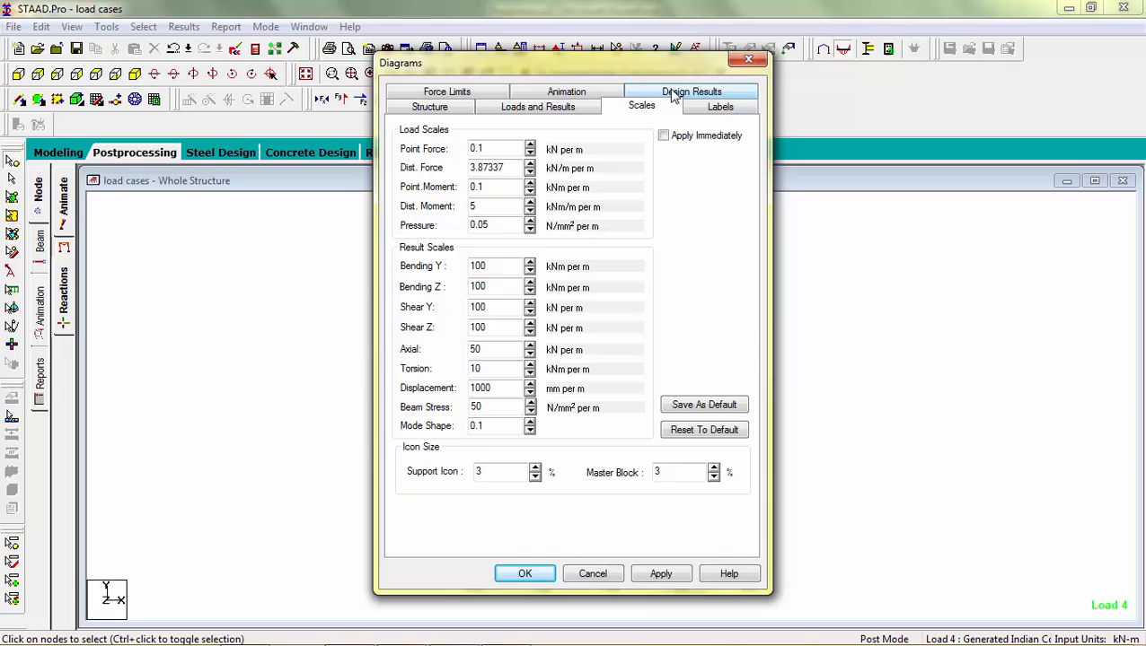
pyautogui.click(507, 389)
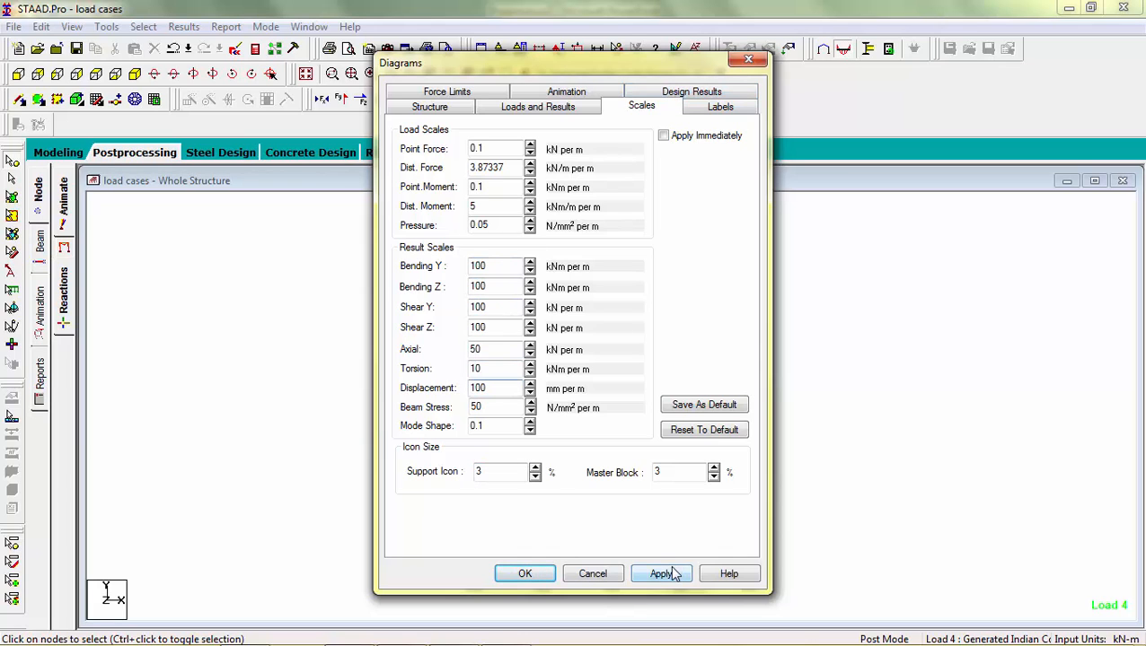
pyautogui.click(671, 574)
pyautogui.click(524, 575)
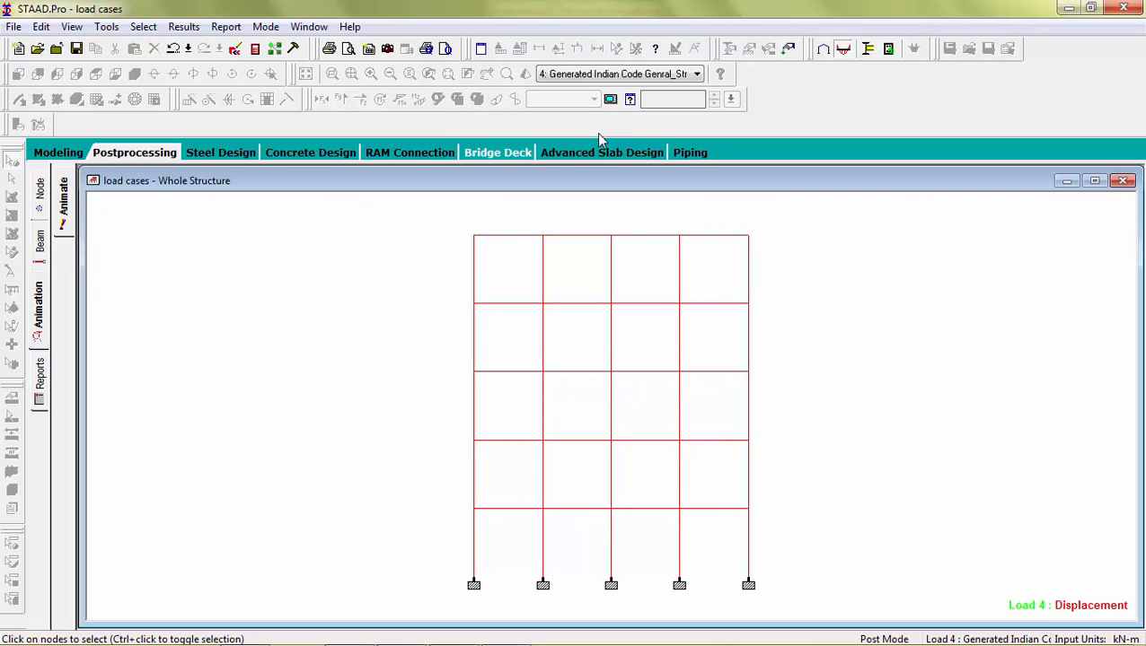
# Step: Step through the dead load, wind load and combination 5 cases to view their displaced shapes
pyautogui.click(611, 73)
pyautogui.click(643, 97)
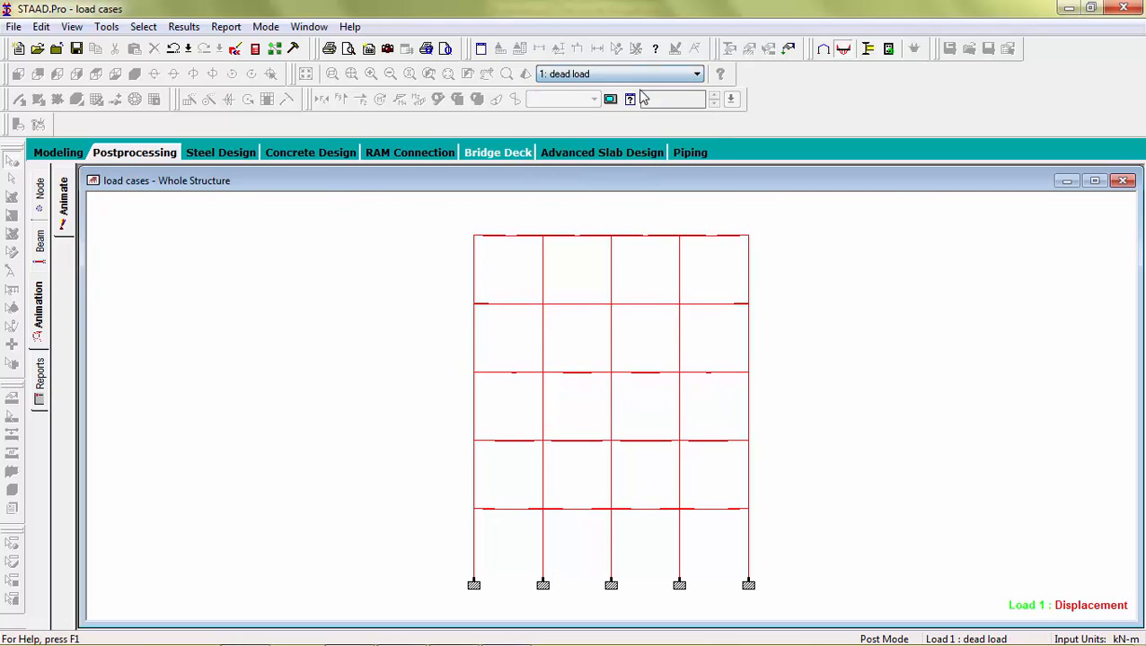
pyautogui.click(642, 75)
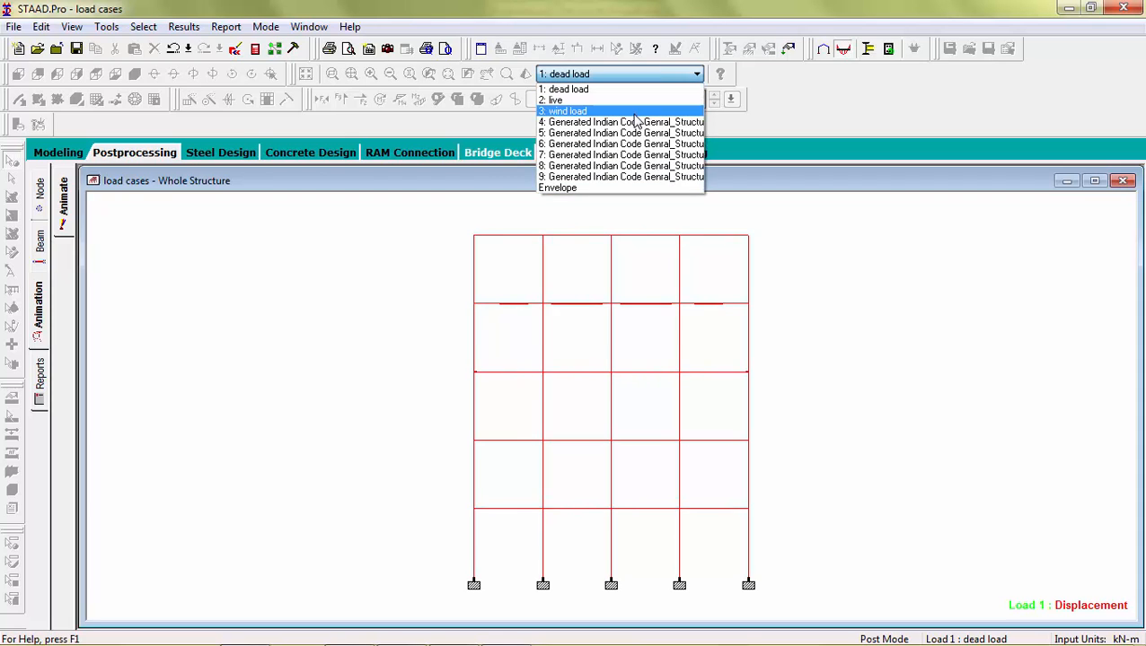
pyautogui.click(635, 111)
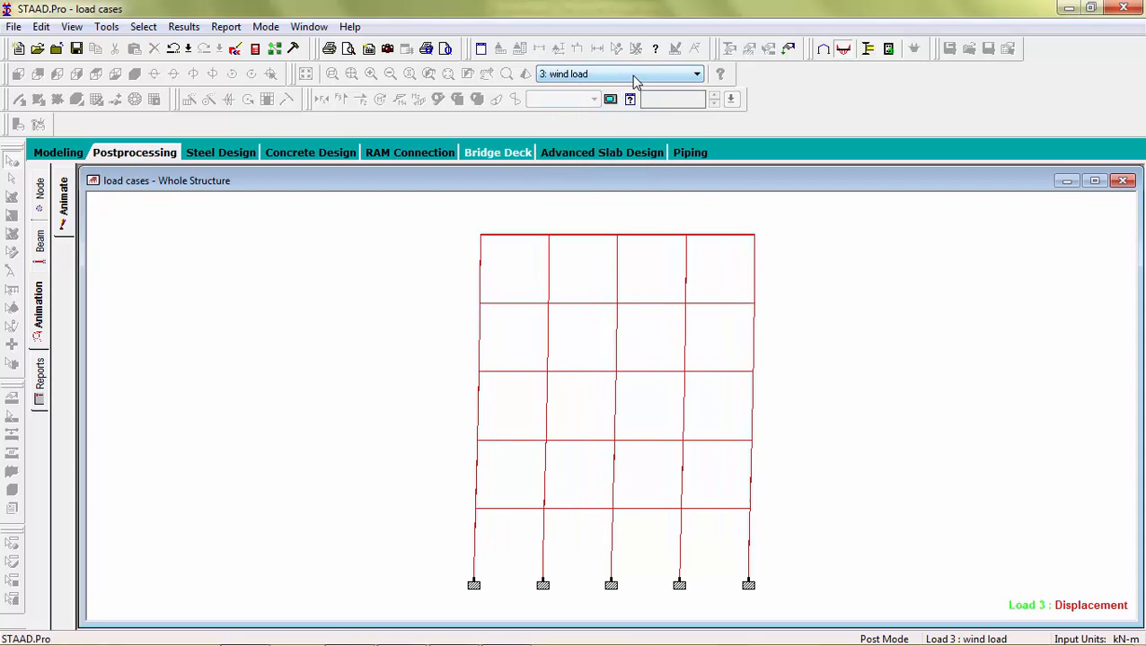
pyautogui.click(634, 79)
pyautogui.press('Down')
pyautogui.press('Down')
pyautogui.press('Return')
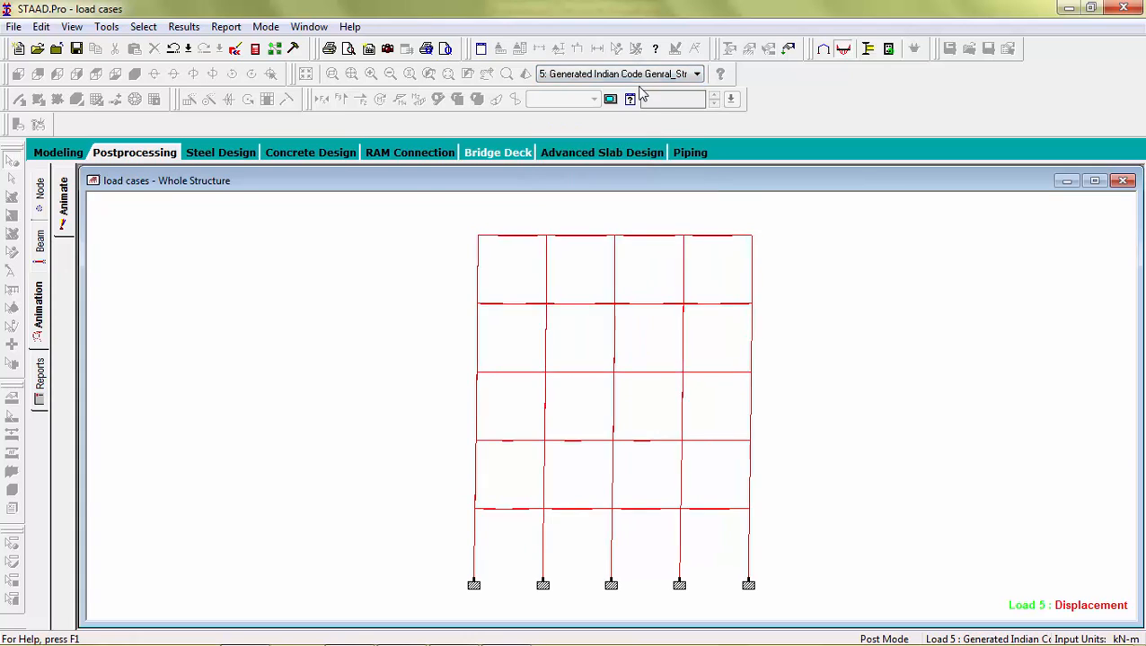
# Step: View the displaced shapes for load combinations 8, 9 and 6
pyautogui.click(640, 75)
pyautogui.click(632, 169)
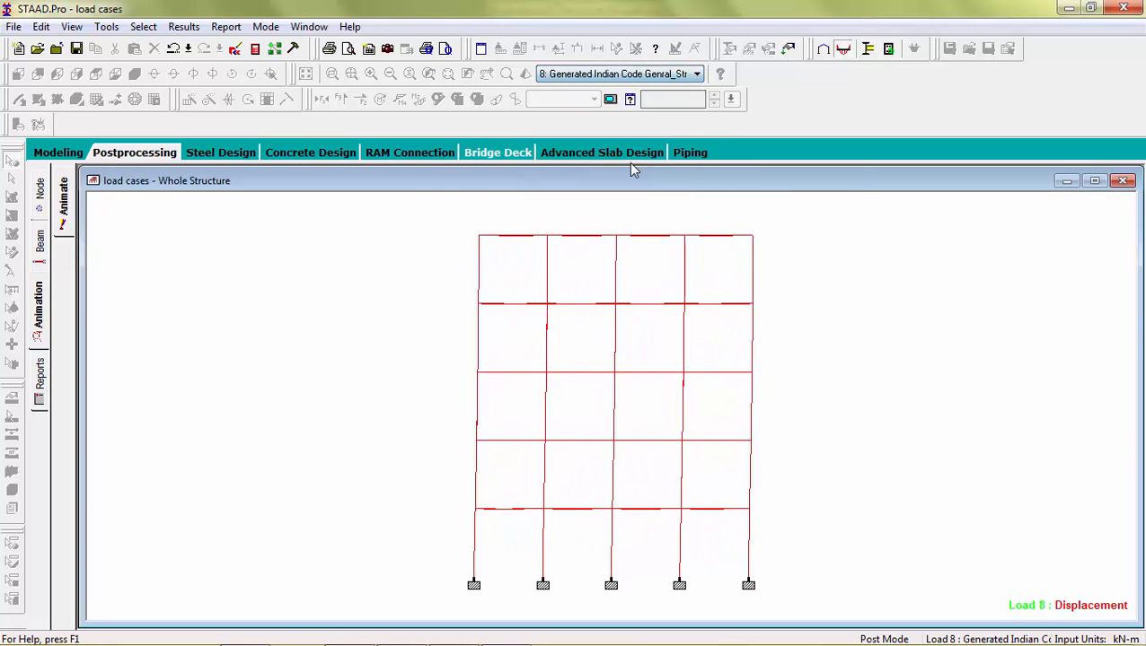
pyautogui.click(628, 74)
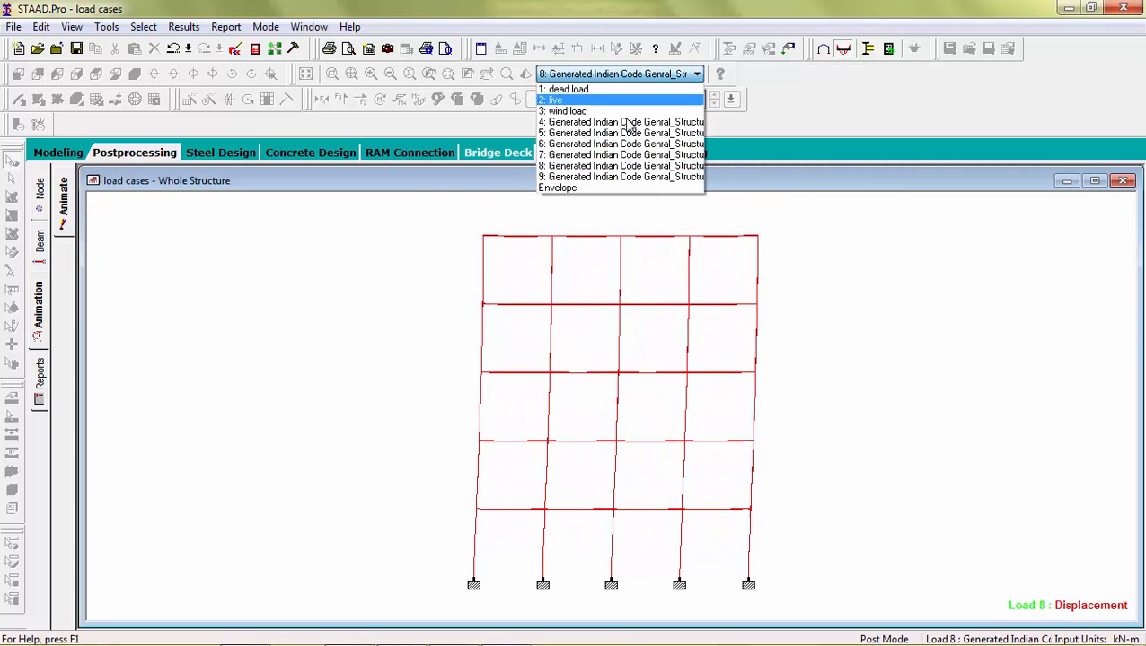
pyautogui.click(617, 177)
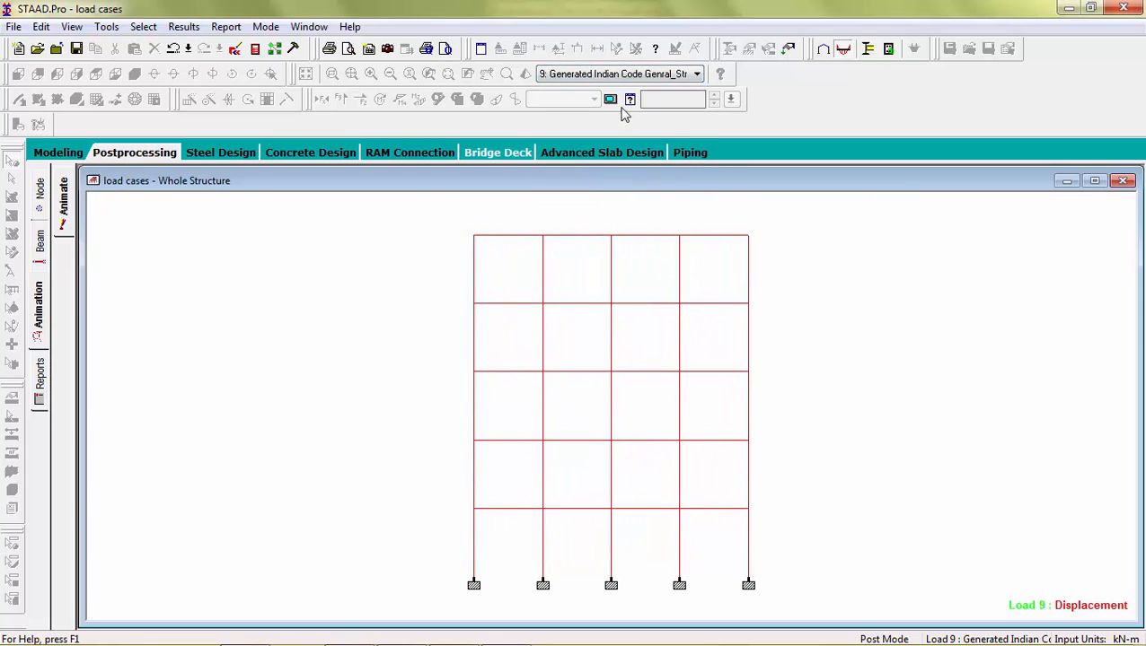
pyautogui.click(626, 76)
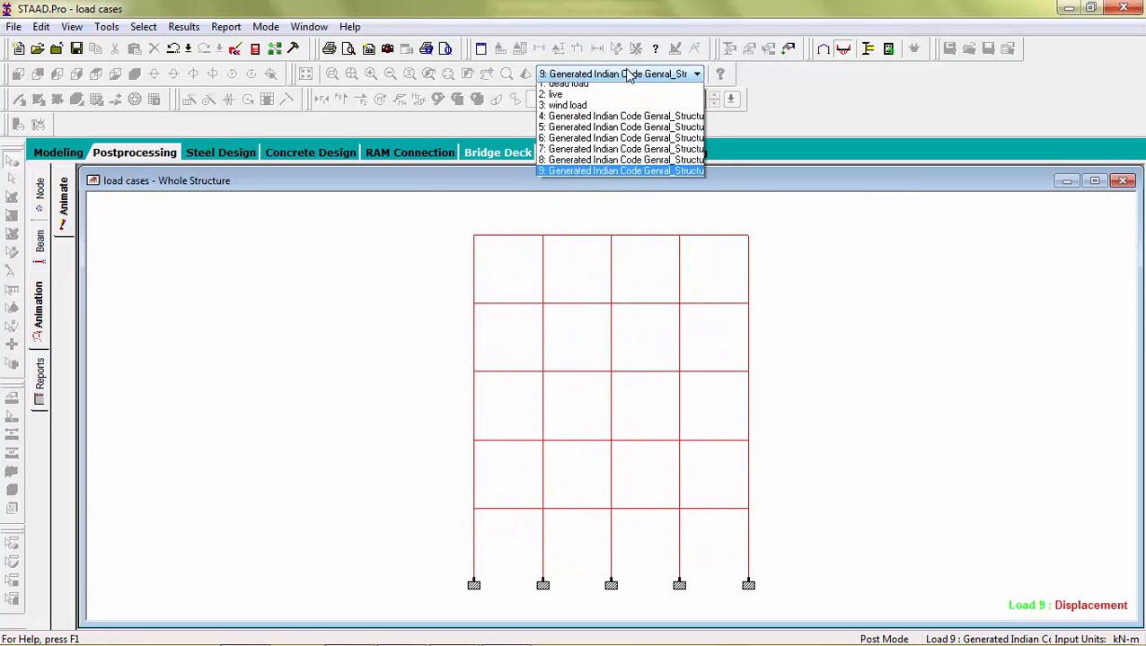
pyautogui.click(616, 145)
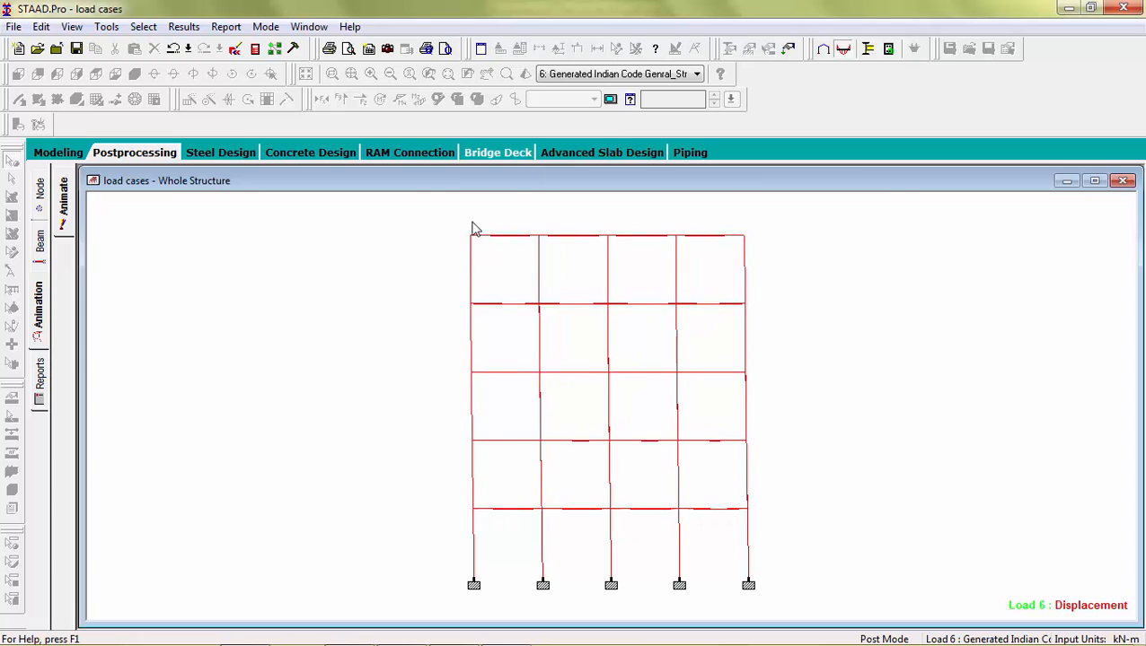
# Step: Start adding a new seismic definition in the load definitions using the IS 1893 - 2002 code
pyautogui.click(55, 153)
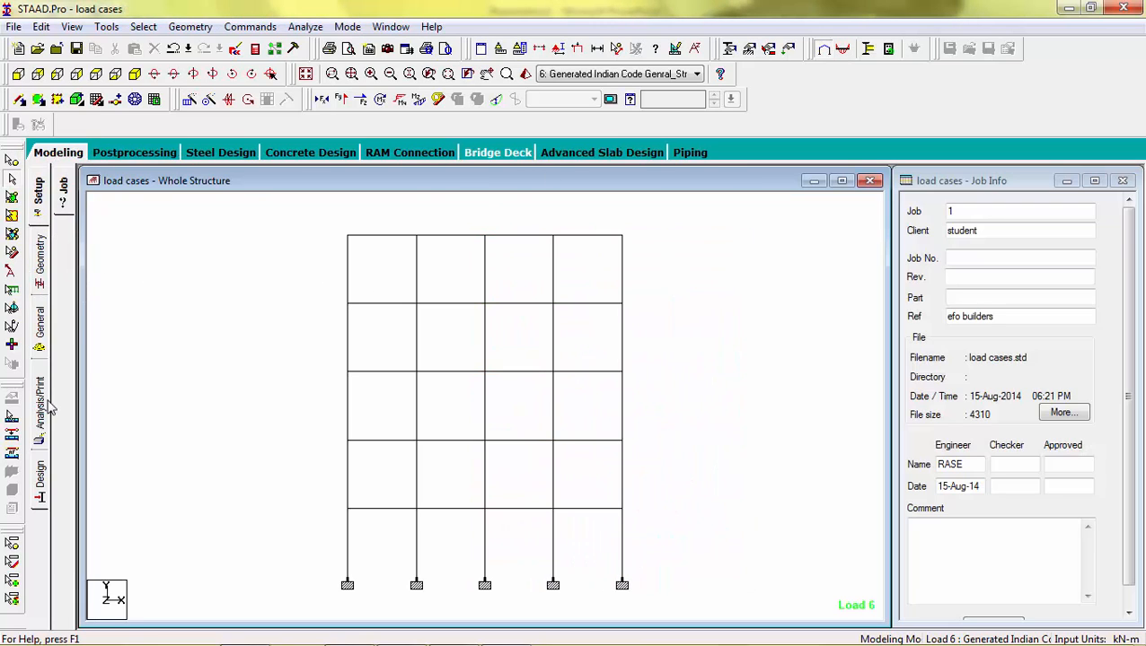
pyautogui.click(40, 339)
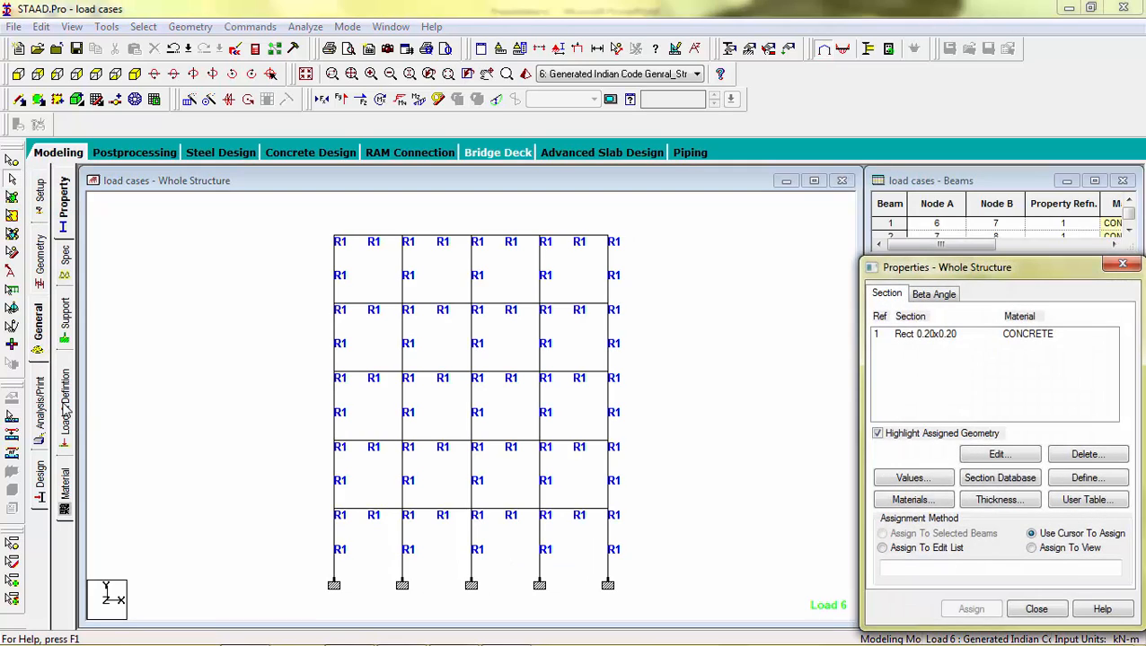
pyautogui.click(64, 408)
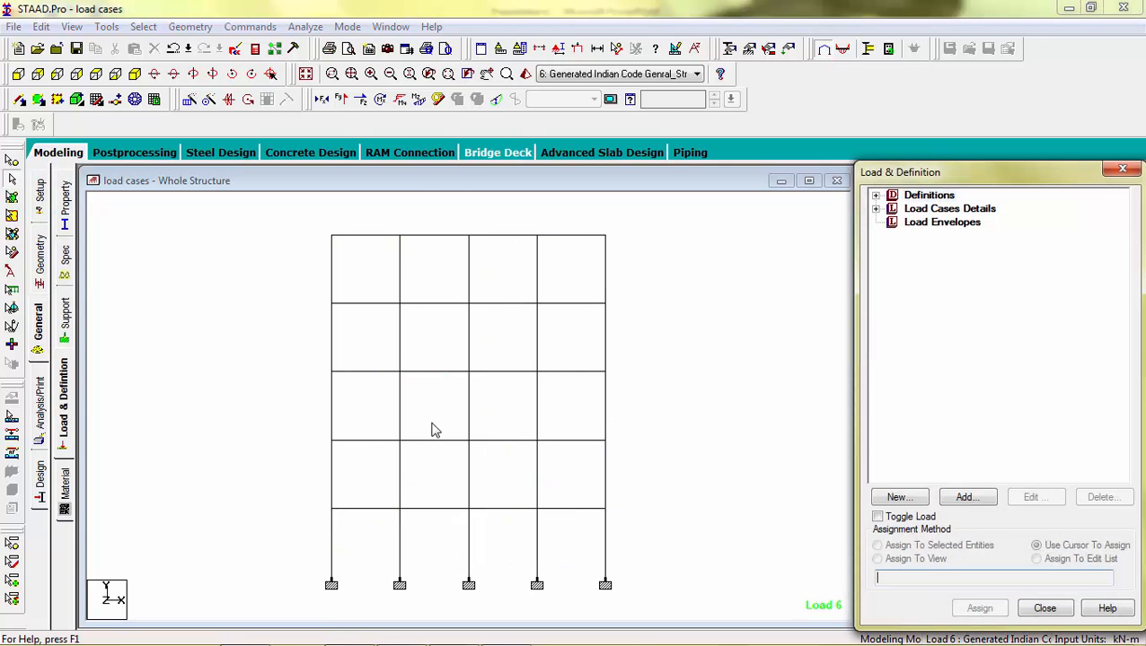
pyautogui.click(875, 201)
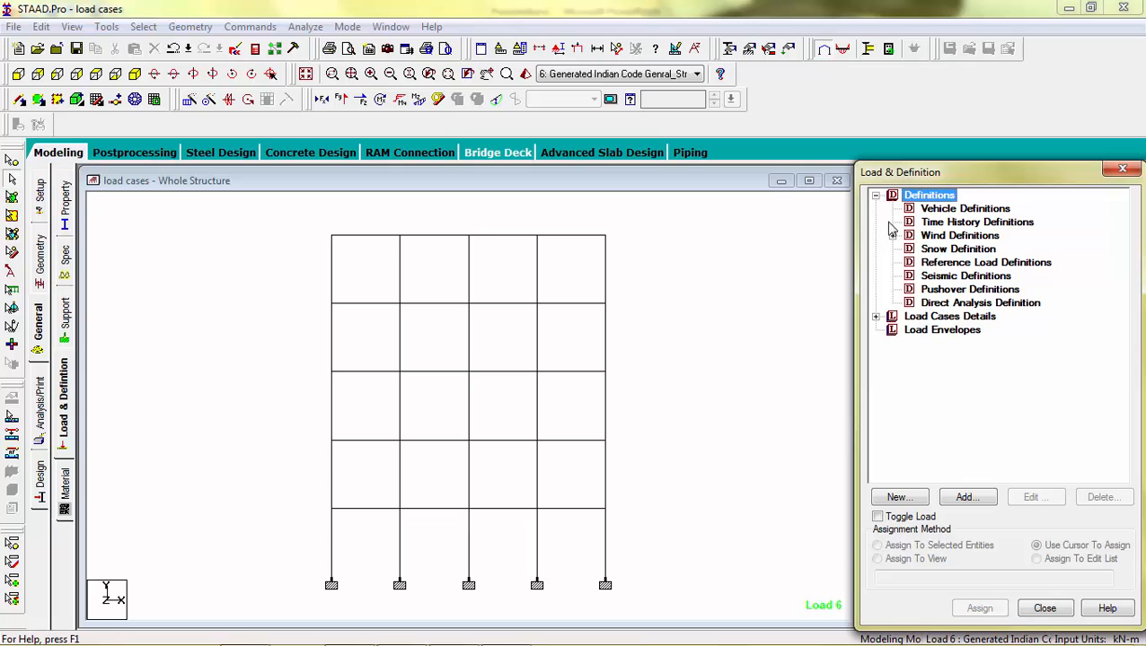
pyautogui.click(941, 289)
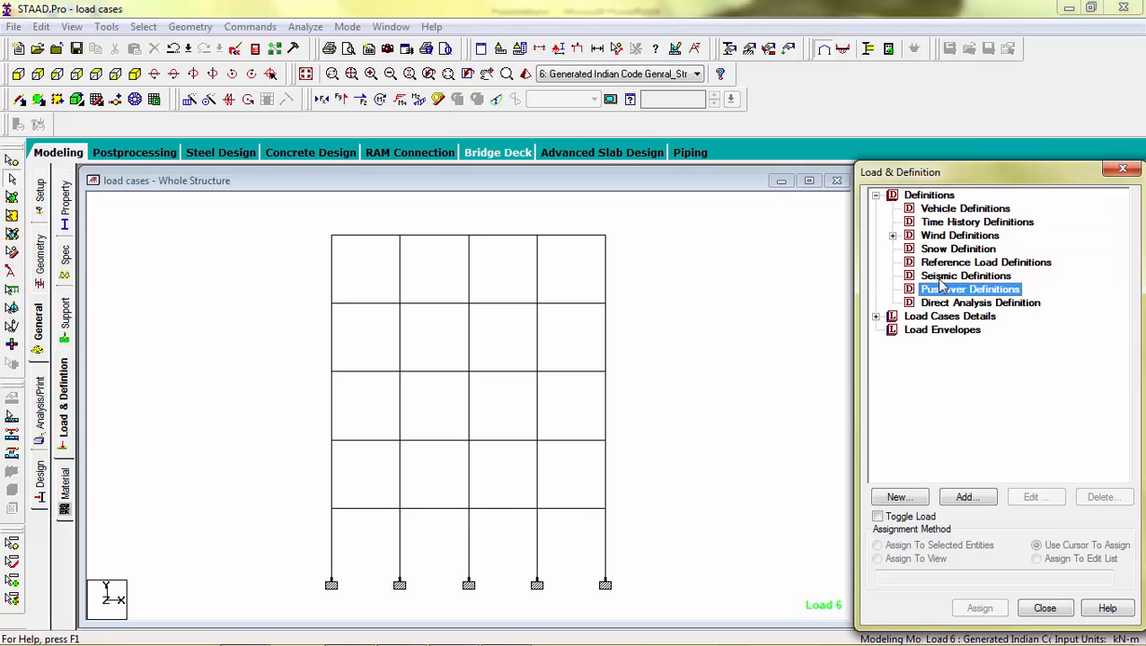
pyautogui.click(941, 276)
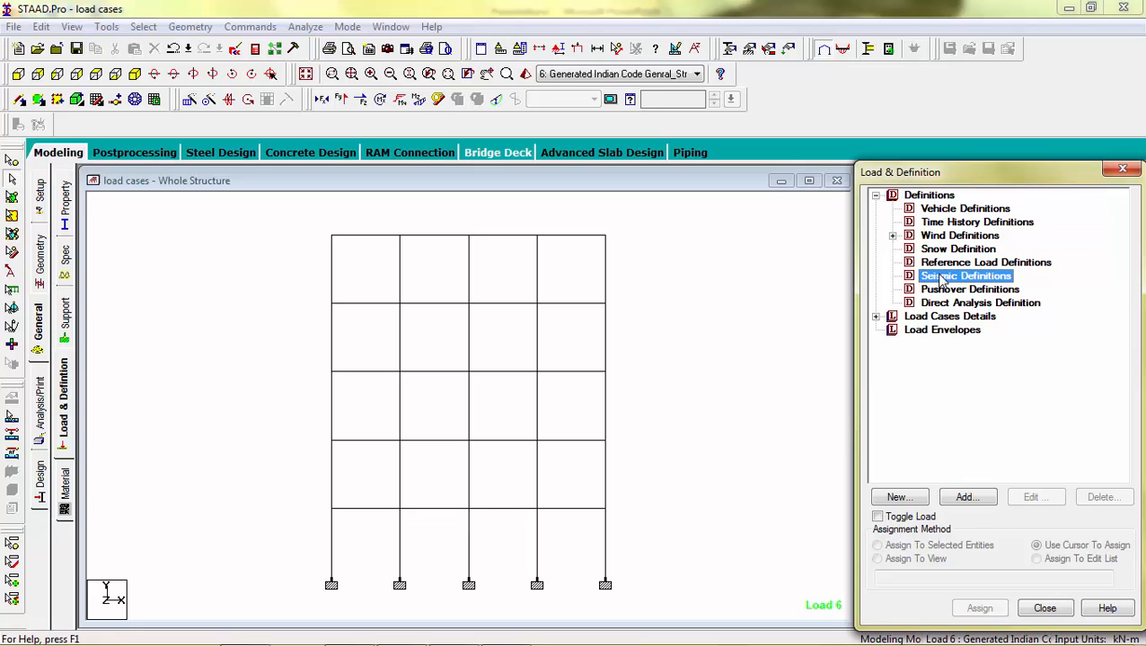
pyautogui.click(967, 496)
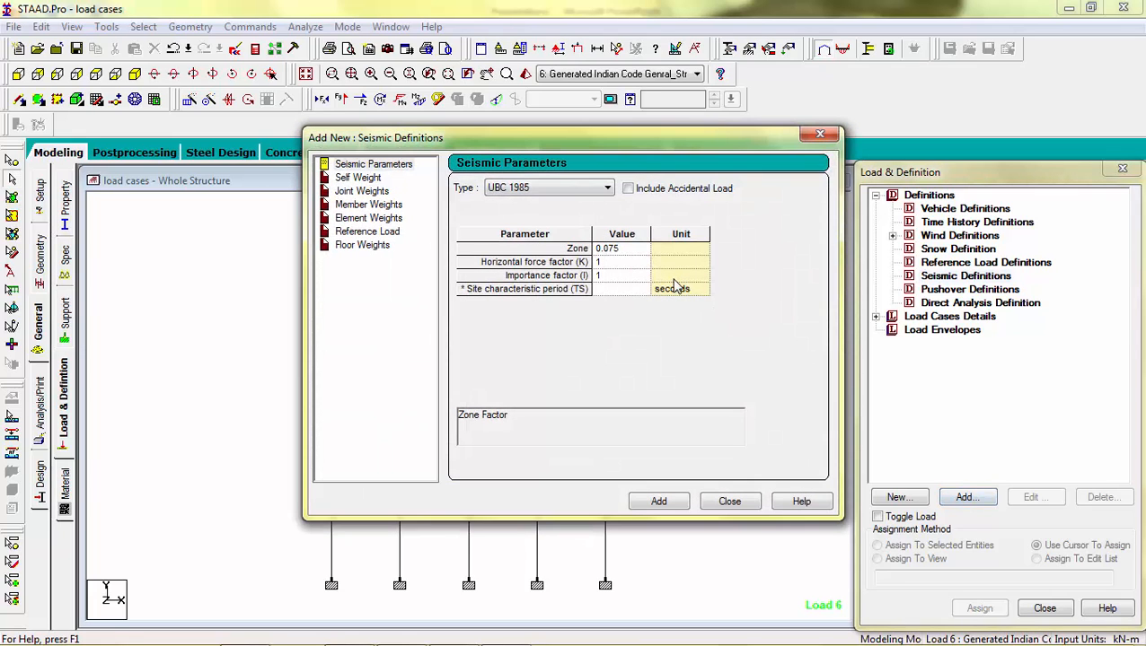
pyautogui.click(568, 186)
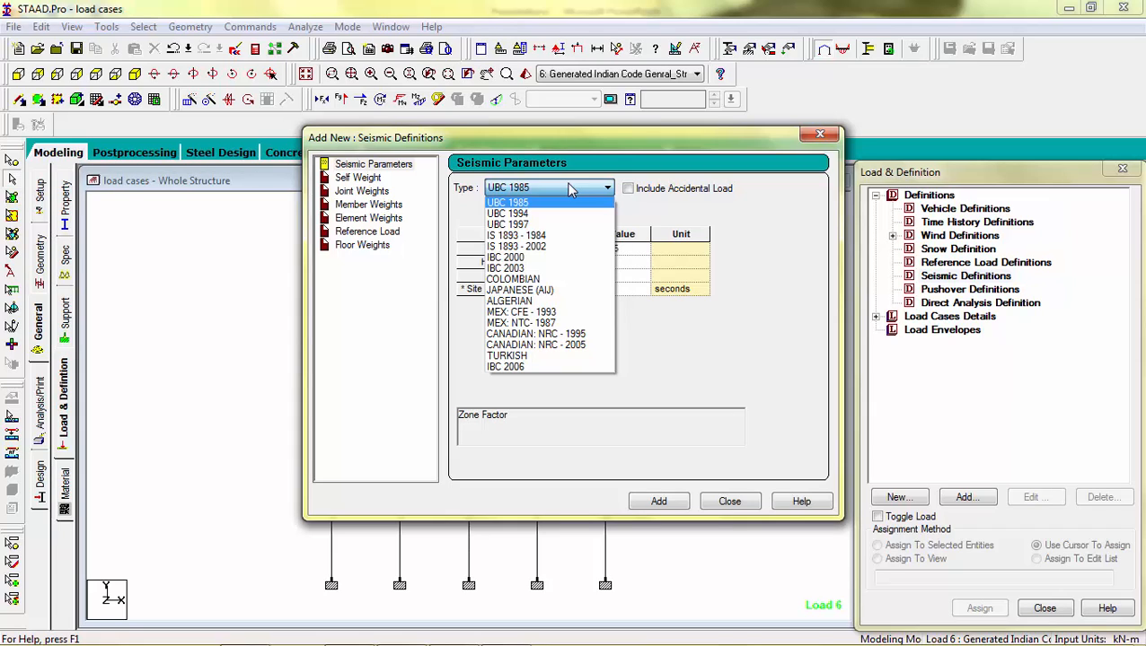
pyautogui.click(548, 246)
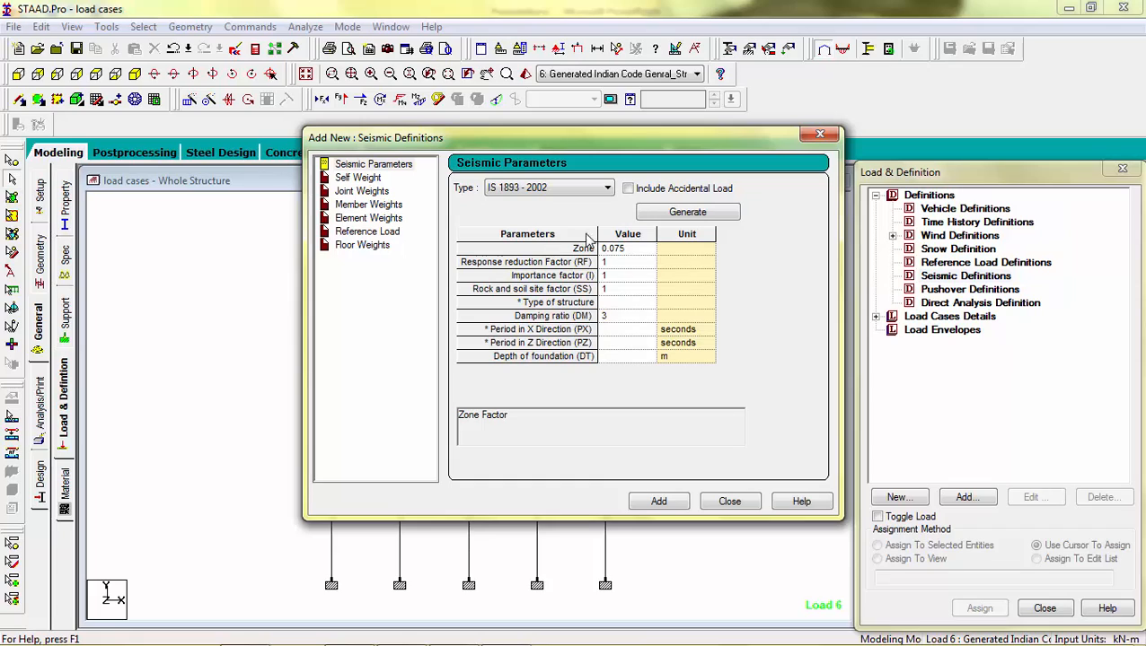
# Step: Open the IS 1893 parameter generator with city Agra, SMRF, All General Building, Hard Soil, RC Frame Building and 5% damping
pyautogui.click(714, 214)
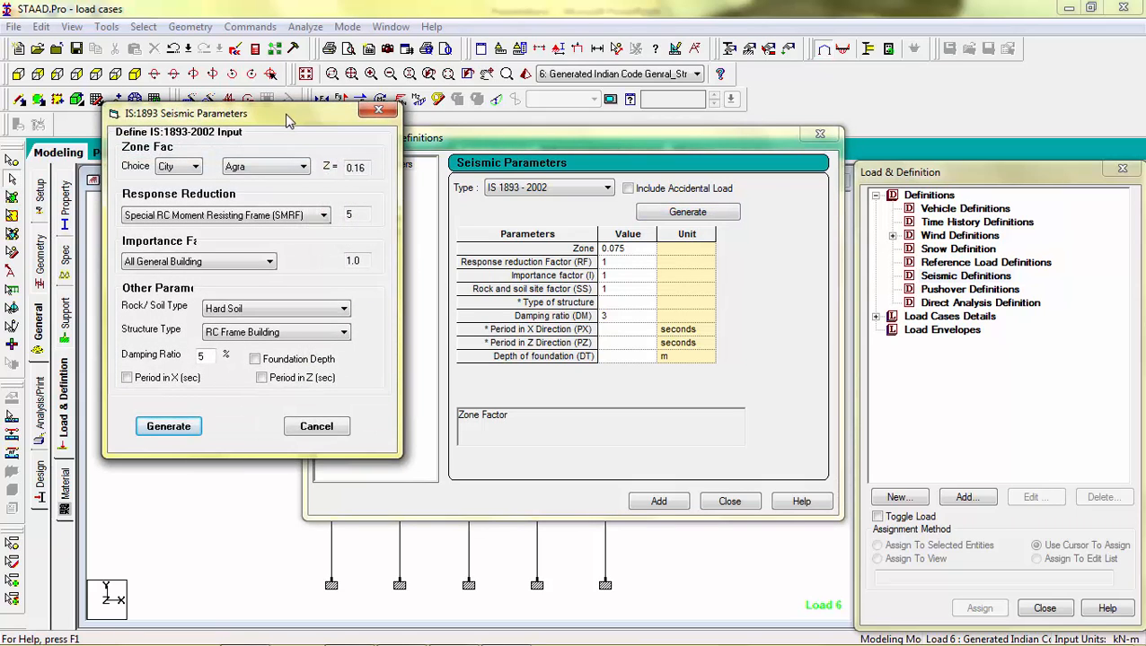
pyautogui.moveTo(285, 114); pyautogui.dragTo(386, 131)
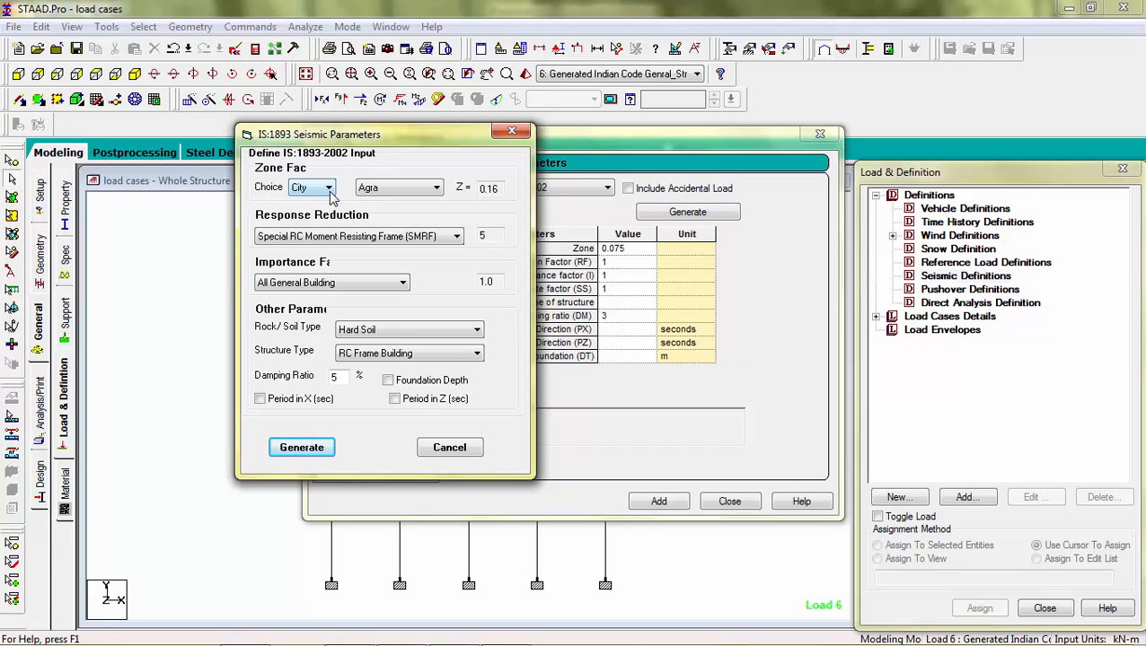
pyautogui.click(374, 235)
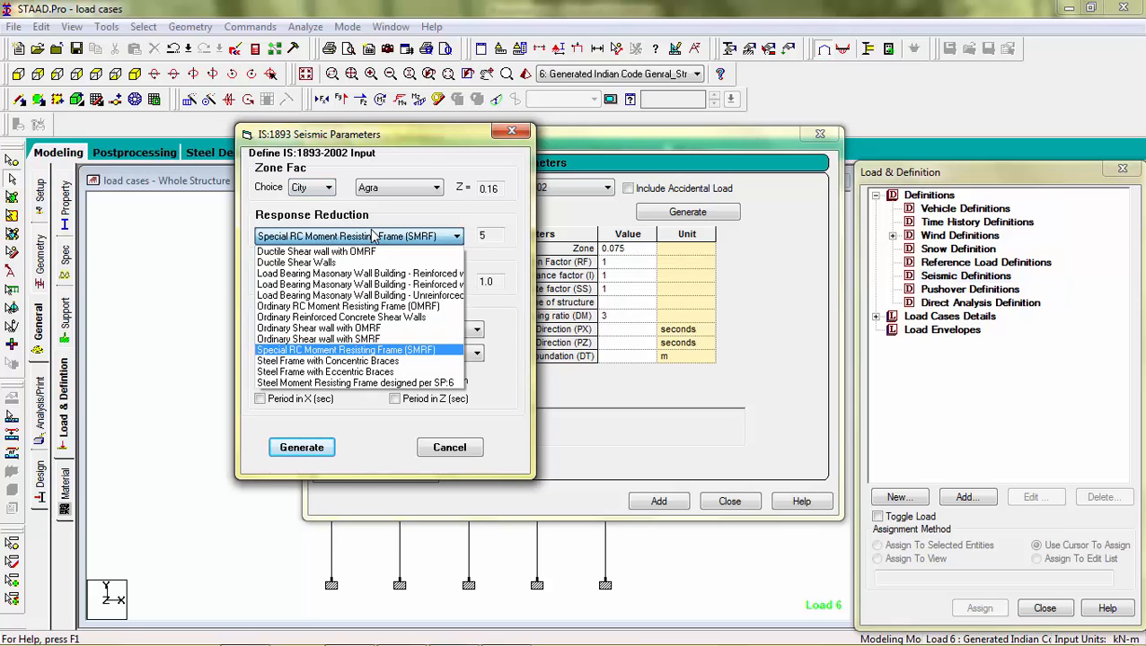
pyautogui.click(375, 235)
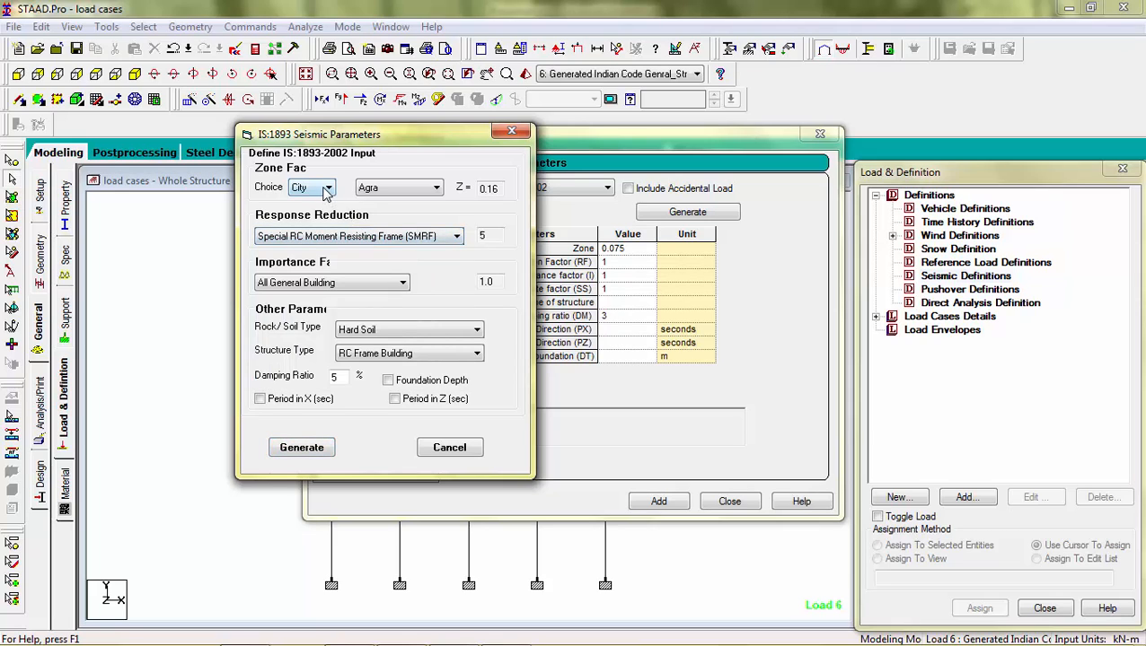
pyautogui.click(411, 237)
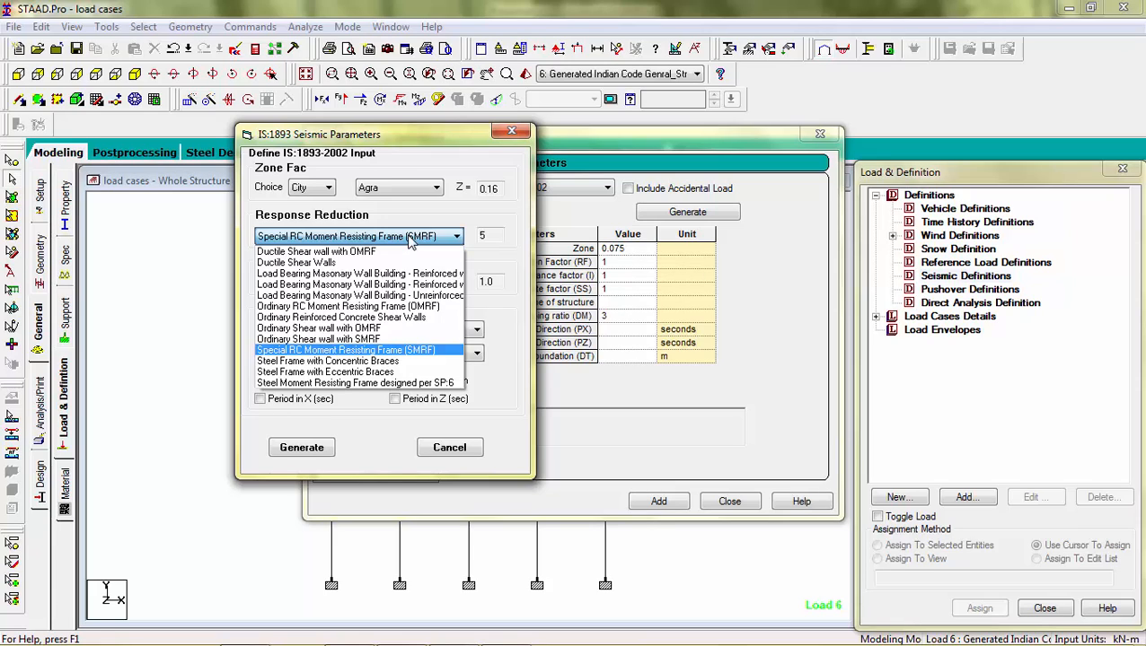
pyautogui.click(410, 238)
pyautogui.click(381, 283)
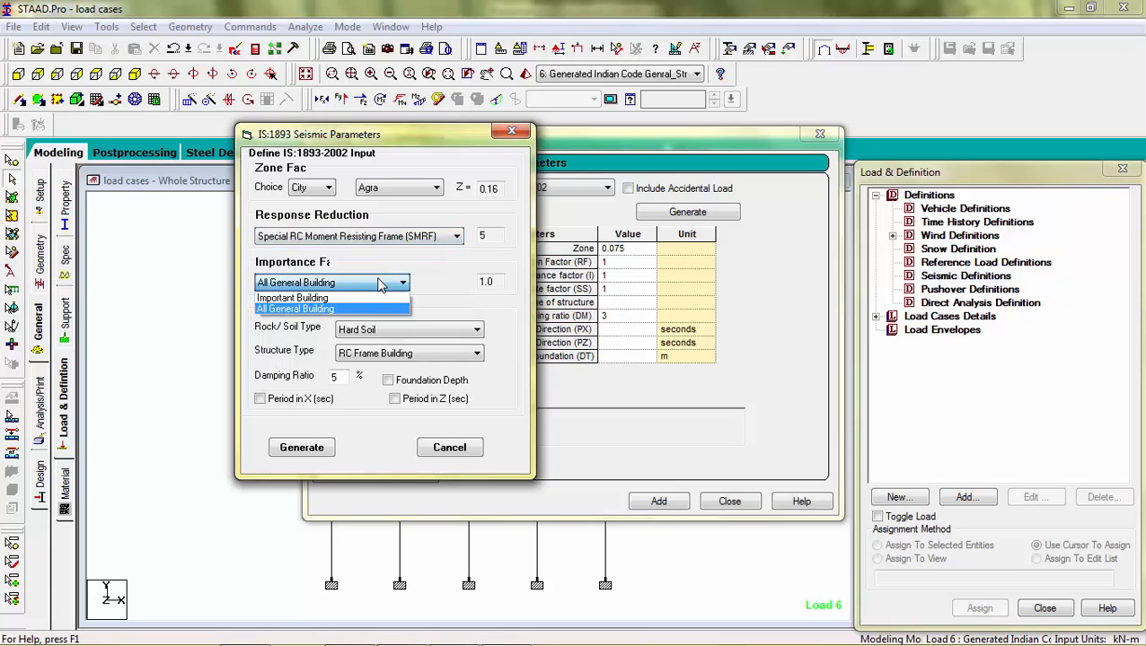
pyautogui.click(363, 299)
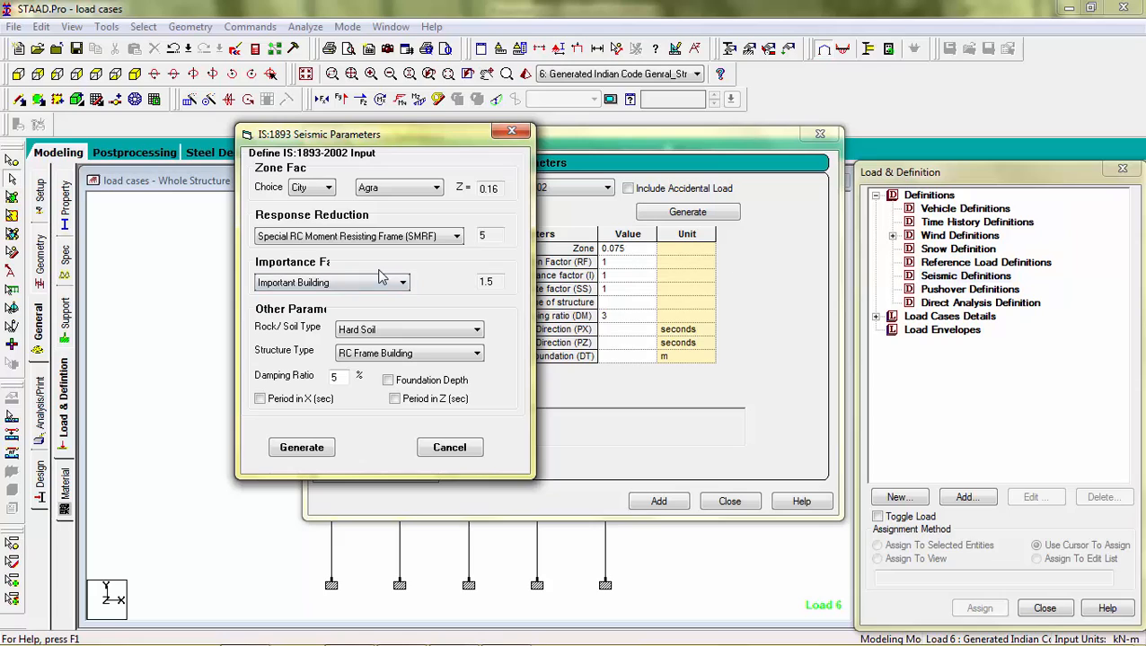
pyautogui.click(381, 282)
pyautogui.click(353, 308)
pyautogui.click(371, 331)
pyautogui.click(372, 338)
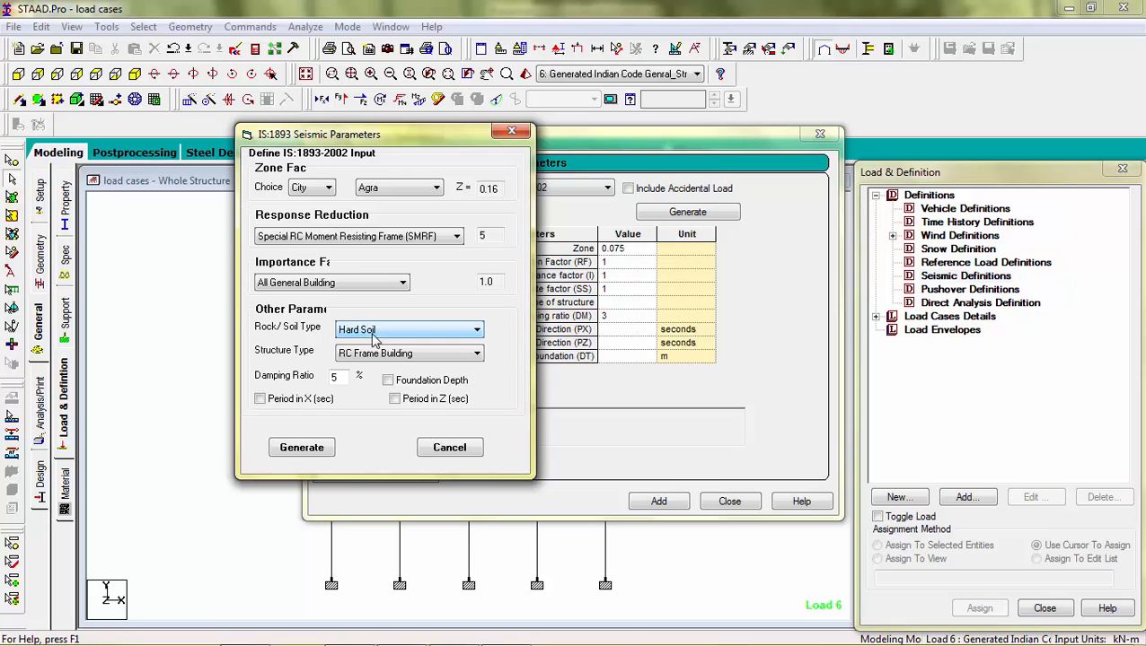
pyautogui.click(385, 353)
pyautogui.click(385, 358)
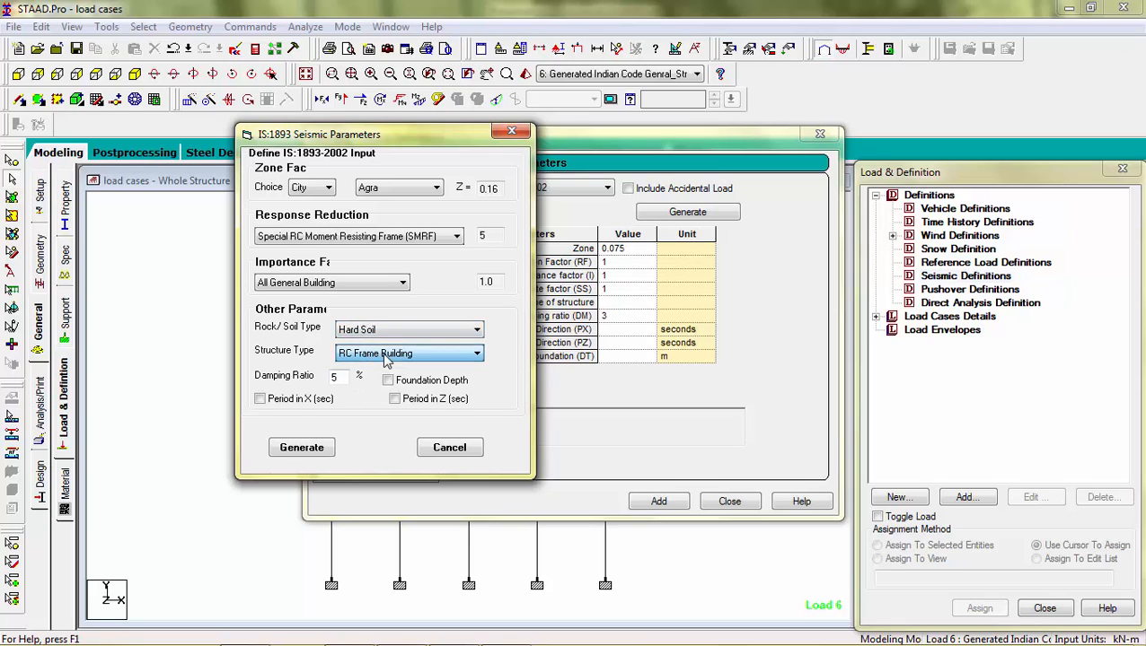
pyautogui.click(339, 377)
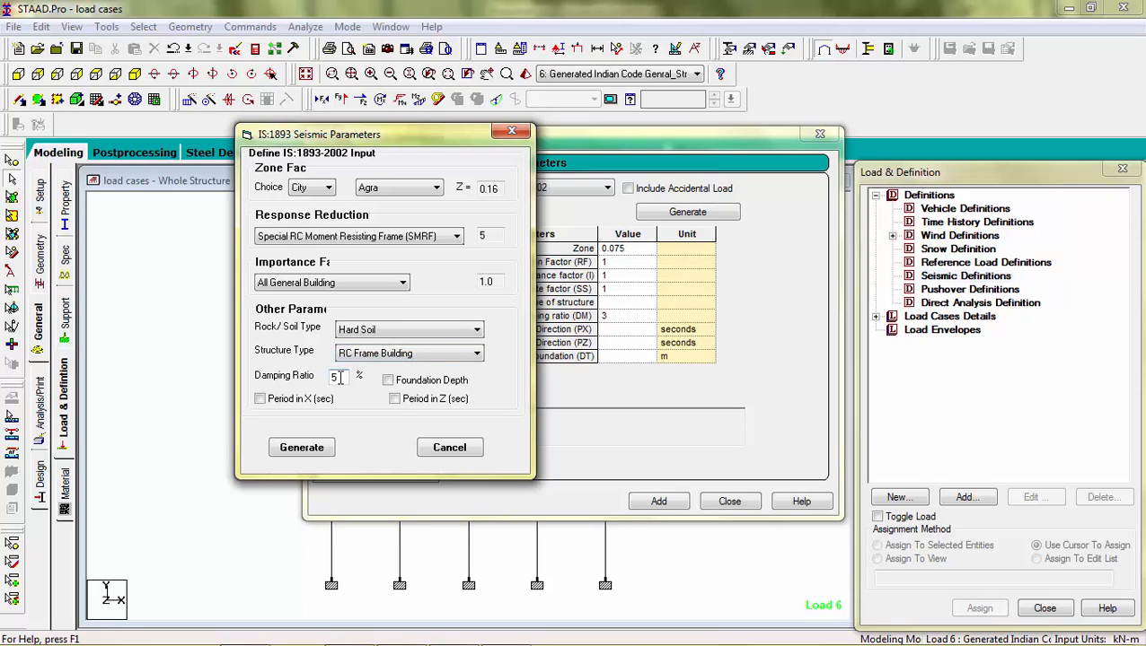
# Step: Enable periods in X and Z of 0.5 sec and generate the seismic parameters
pyautogui.click(259, 399)
pyautogui.click(260, 398)
pyautogui.click(394, 398)
pyautogui.click(259, 399)
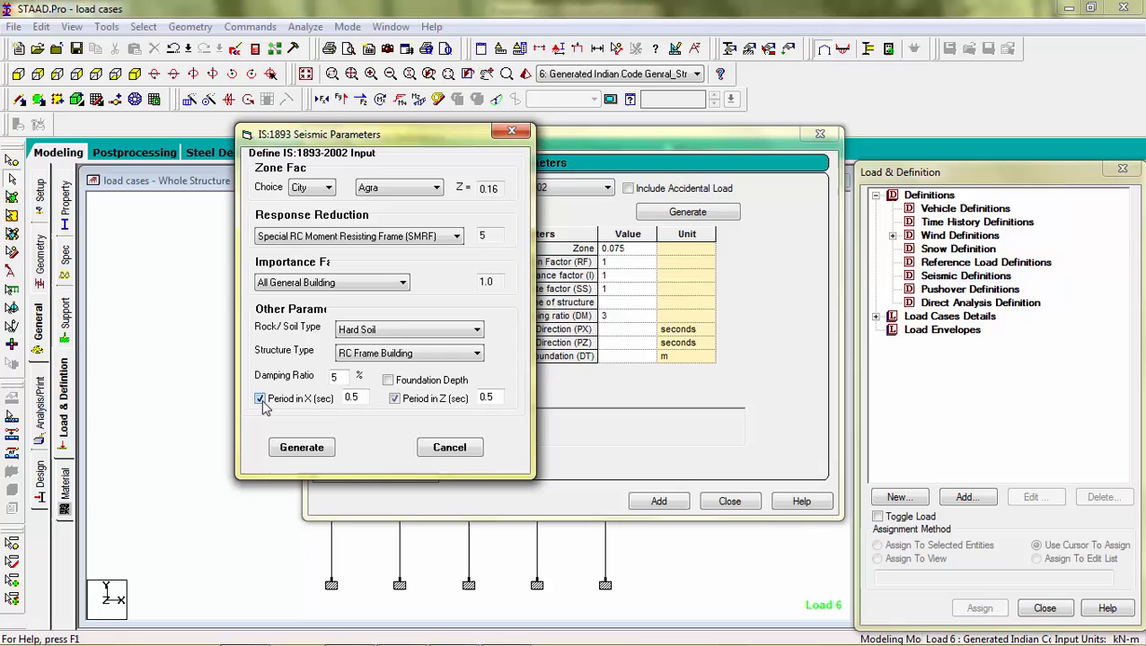
pyautogui.click(302, 448)
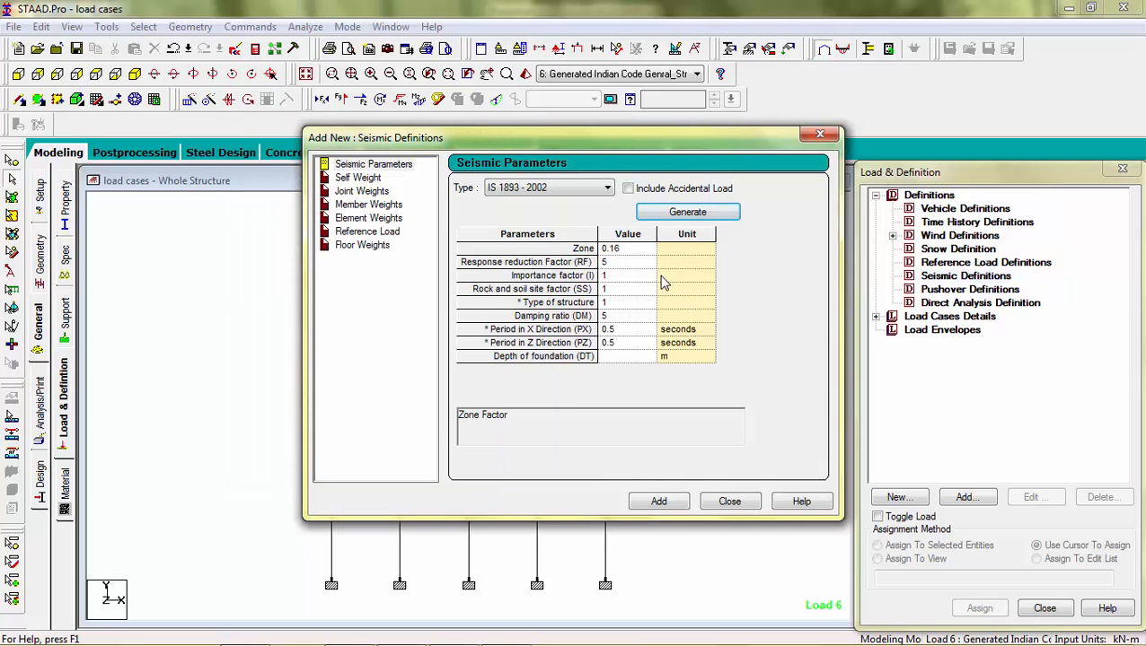
# Step: Add the generated IS 1893 seismic parameters to the definition, agreeing to delete the existing result files
pyautogui.click(671, 507)
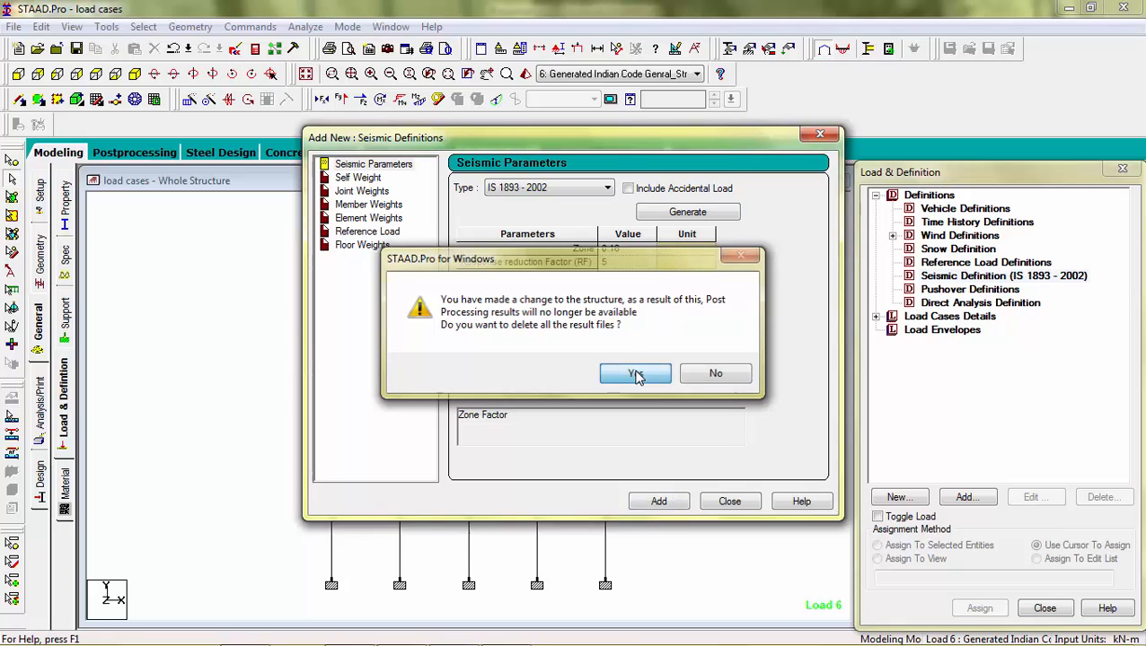
pyautogui.click(639, 375)
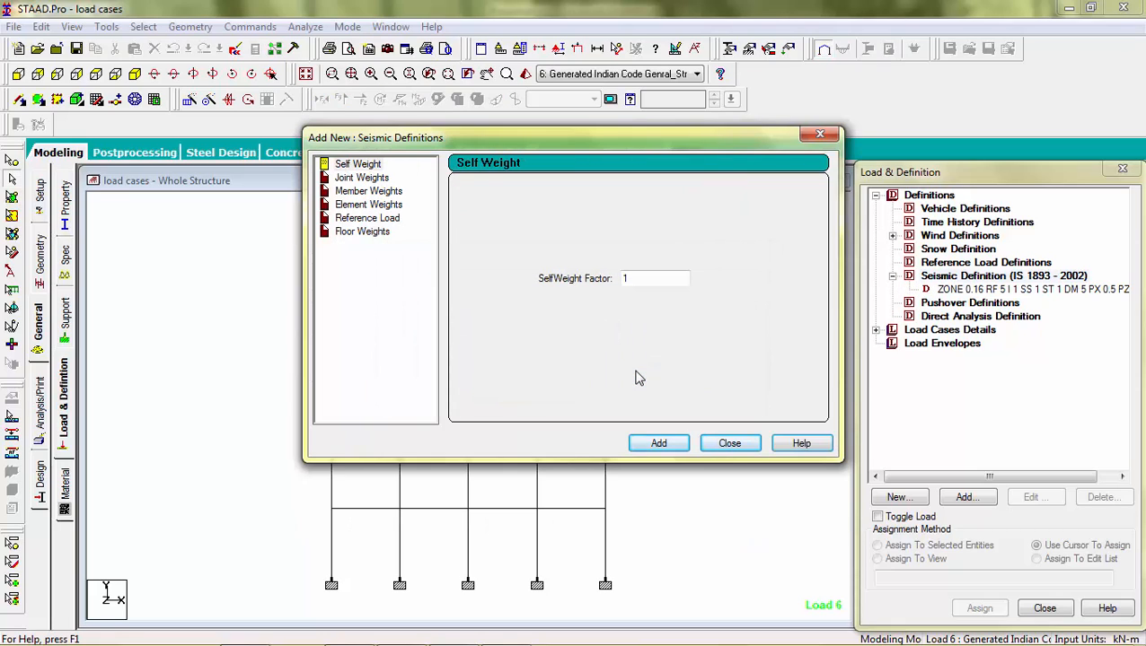
# Step: Add a seismic self weight with a factor of 1 to the seismic definition
pyautogui.click(350, 165)
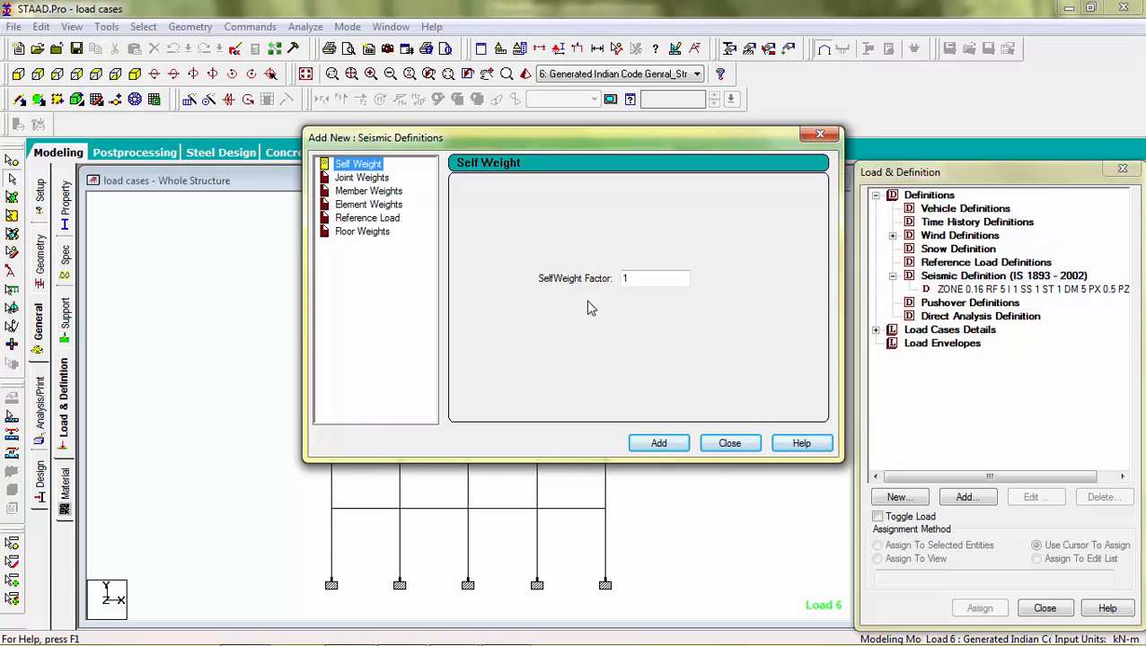
pyautogui.click(642, 280)
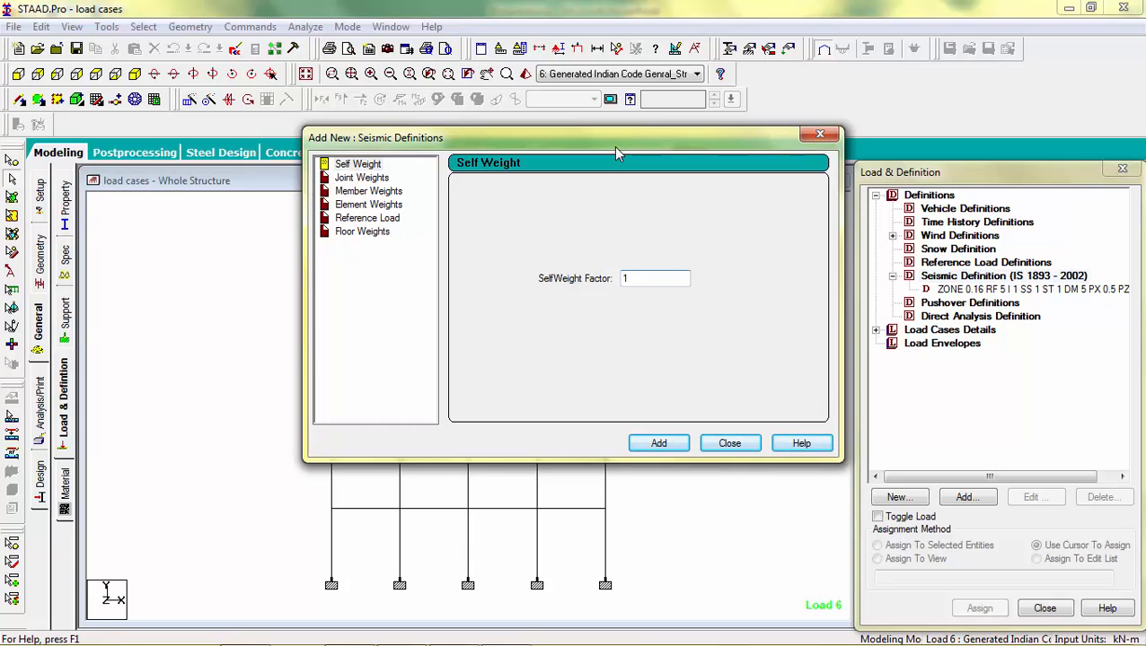
pyautogui.moveTo(616, 152); pyautogui.dragTo(568, 135)
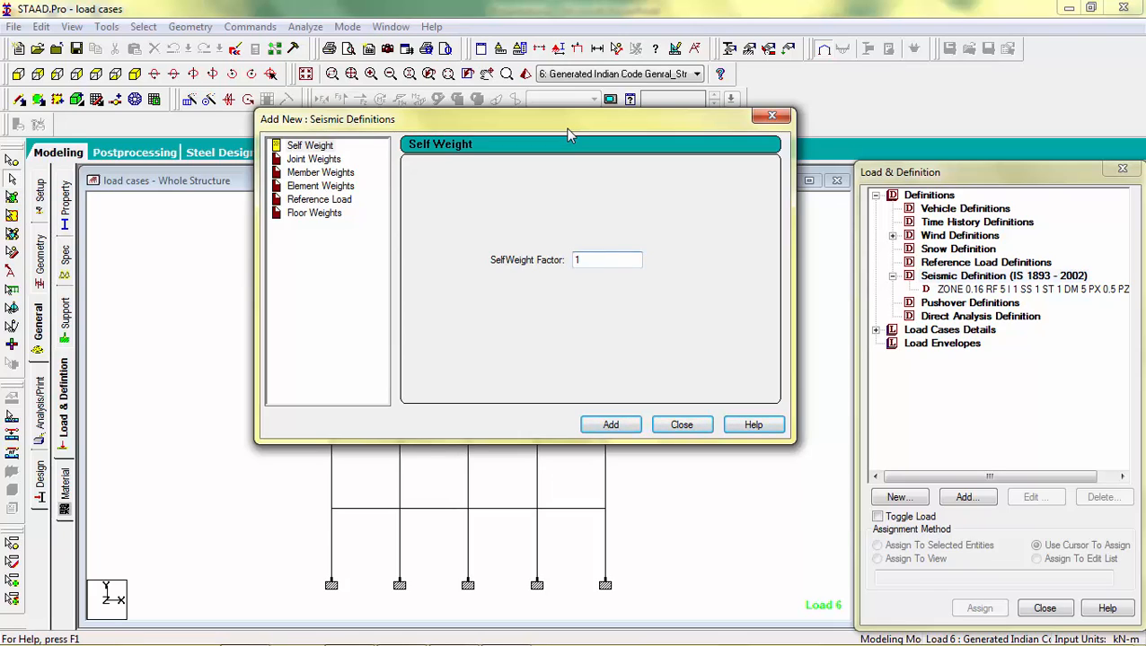
pyautogui.click(316, 146)
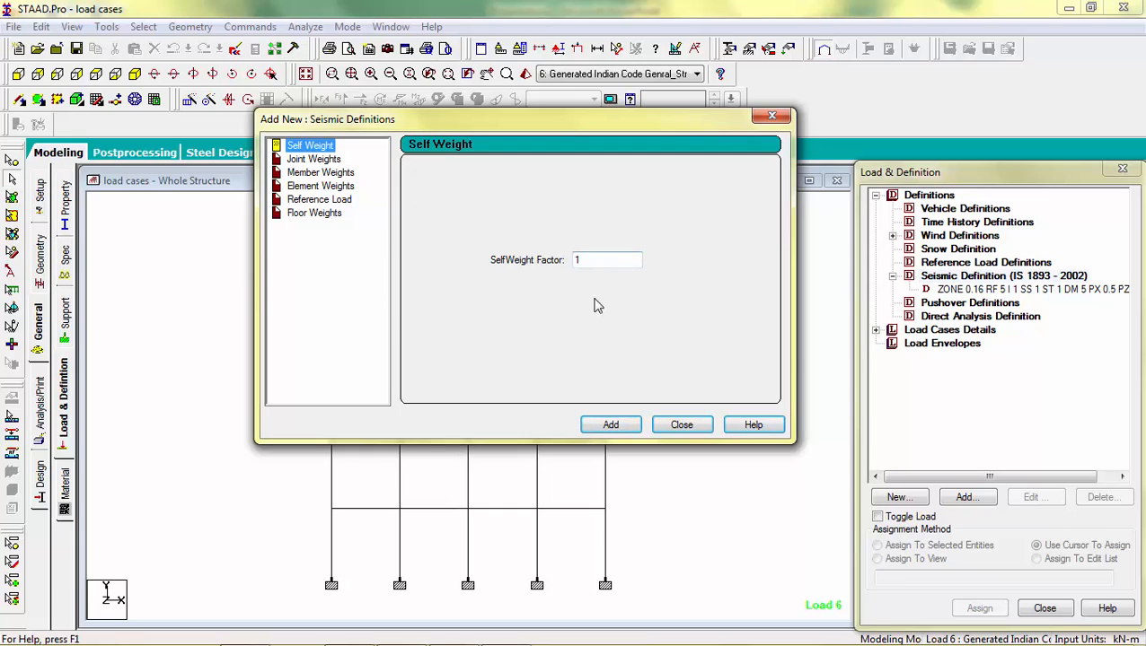
pyautogui.click(611, 427)
# Step: Add a uniform member weight of -7.2 kN/m to the seismic definition
pyautogui.click(327, 160)
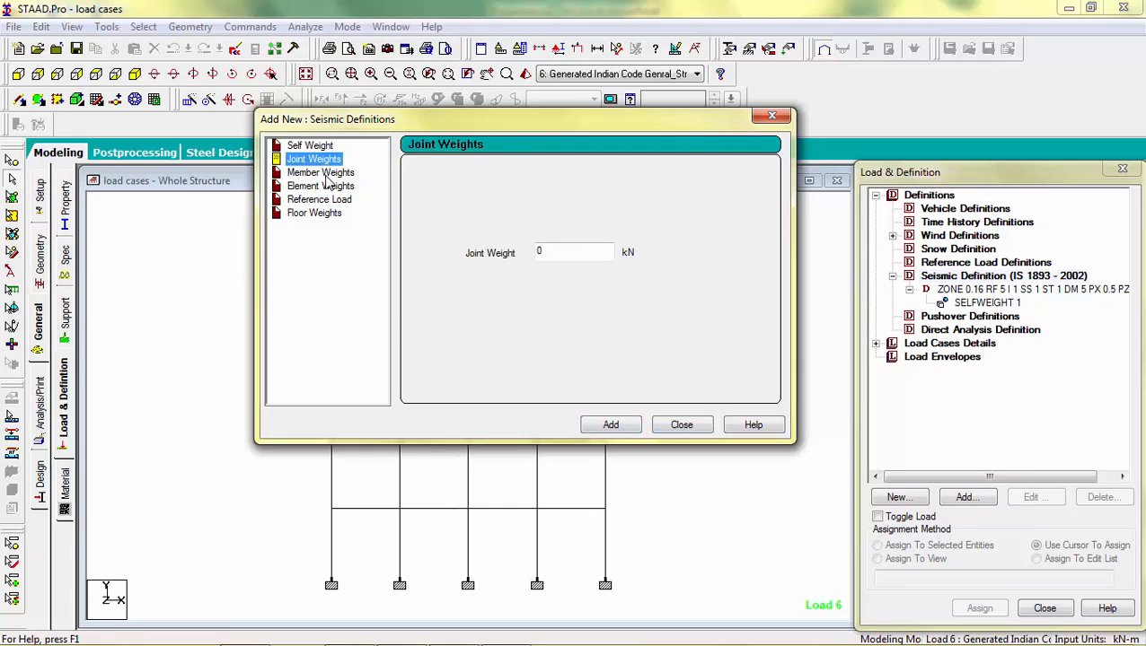
pyautogui.click(326, 173)
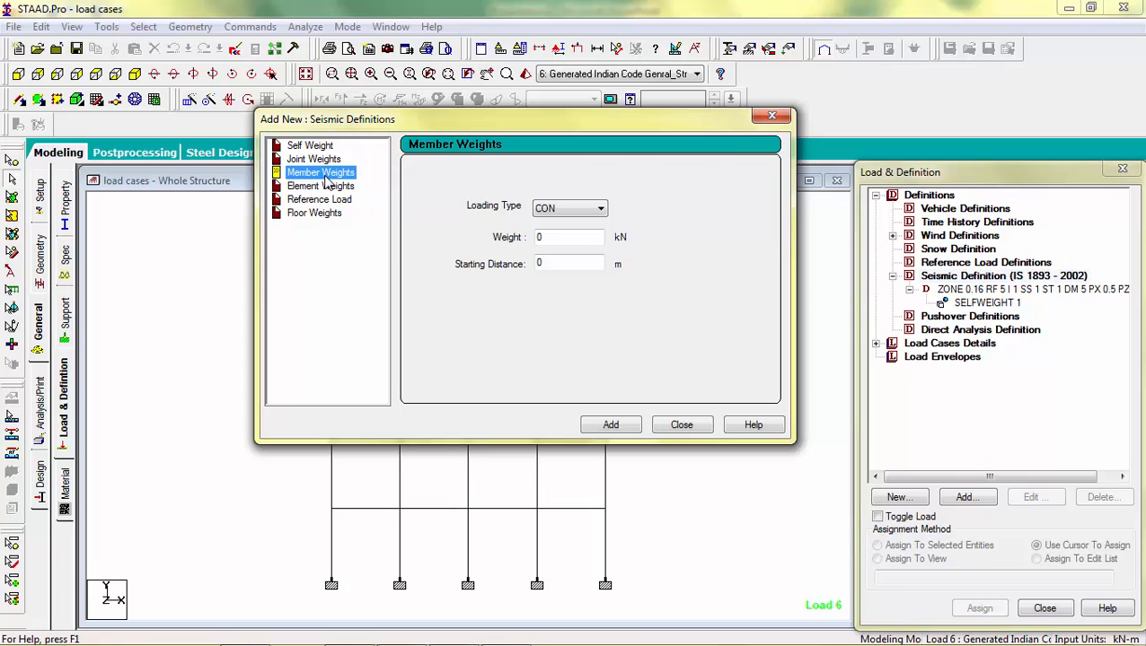
pyautogui.click(545, 209)
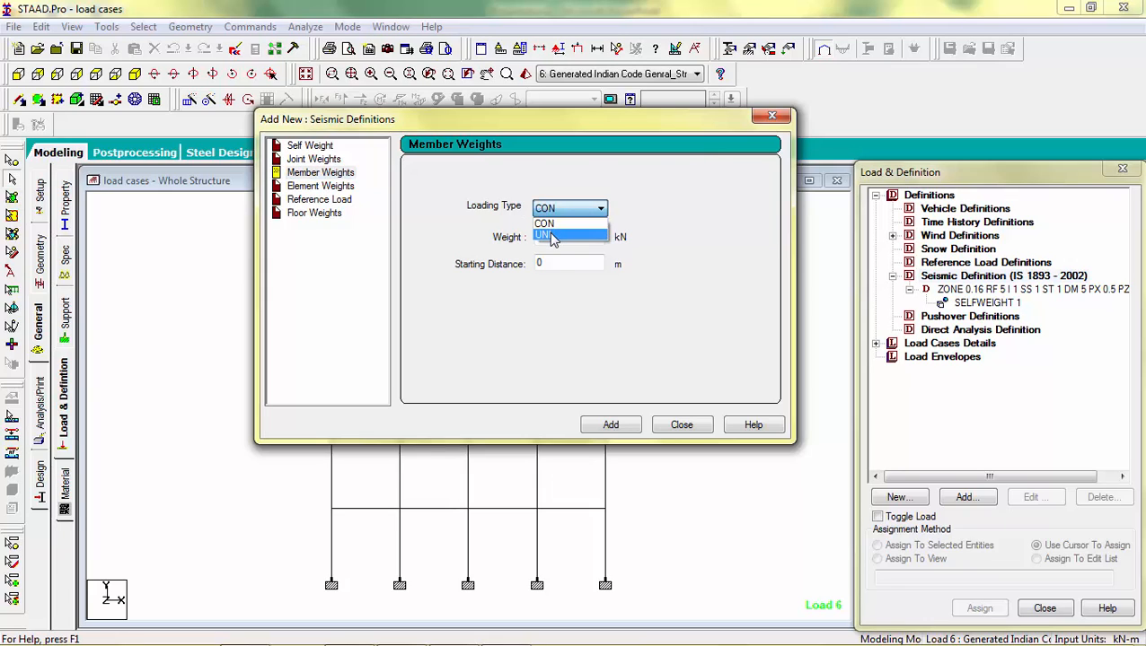
pyautogui.click(548, 231)
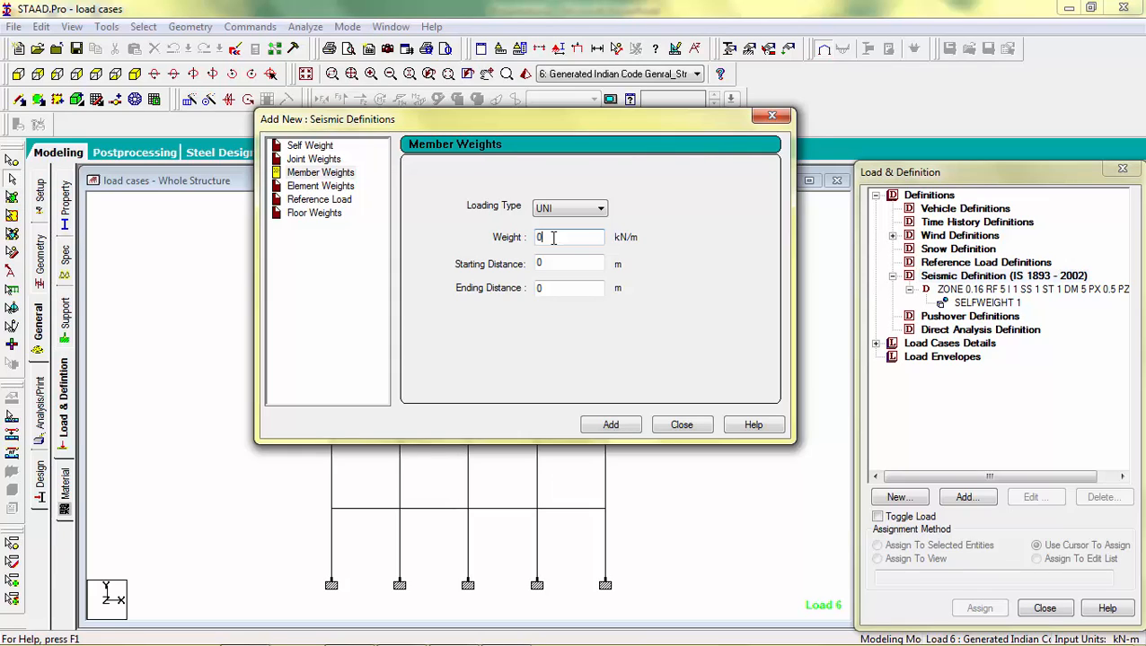
pyautogui.press('BackSpace')
pyautogui.write('-7.2')
pyautogui.click(608, 428)
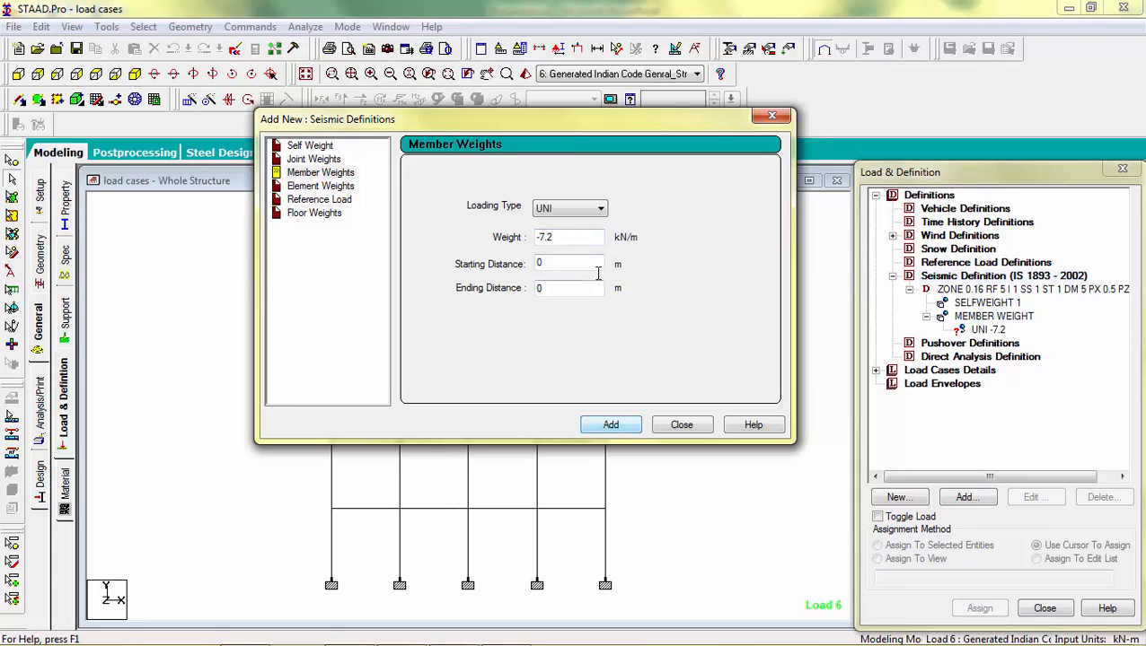
# Step: Add a floor weight with pressure -3.75 kN/m2 over the Y range 0 to 15.2 m
pyautogui.click(344, 192)
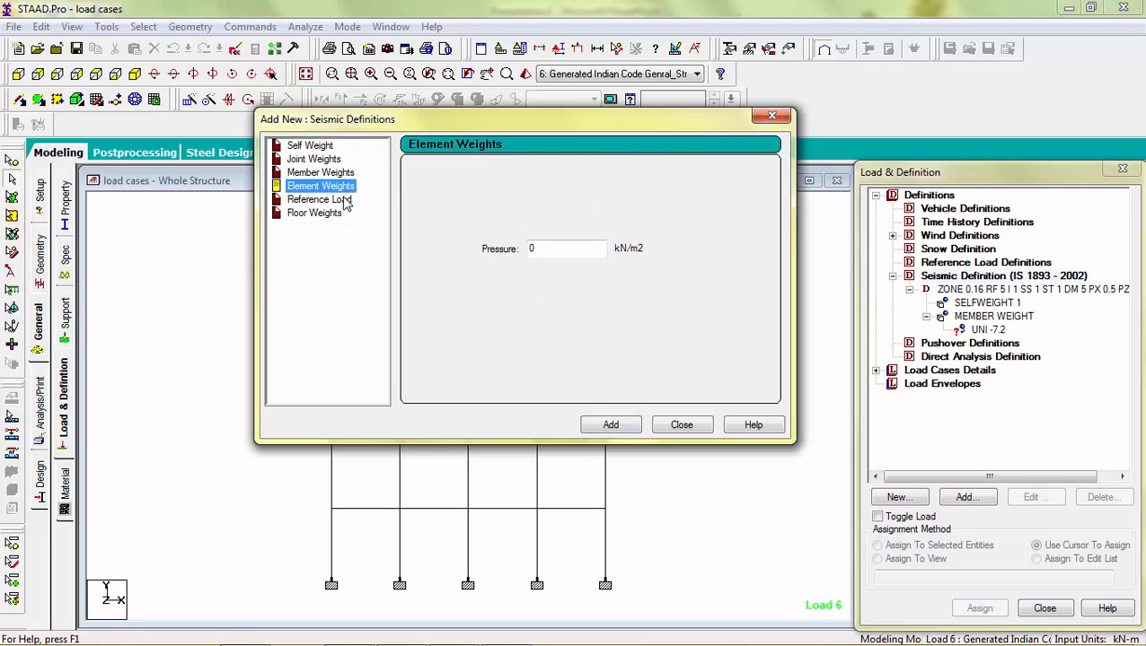
pyautogui.click(345, 204)
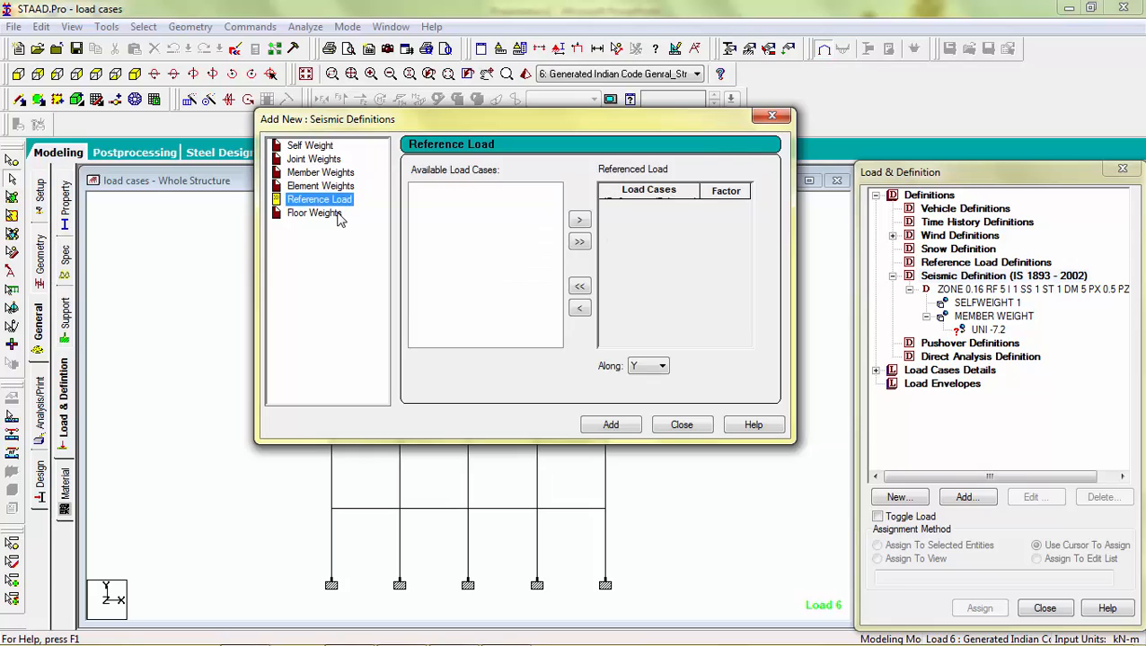
pyautogui.click(339, 215)
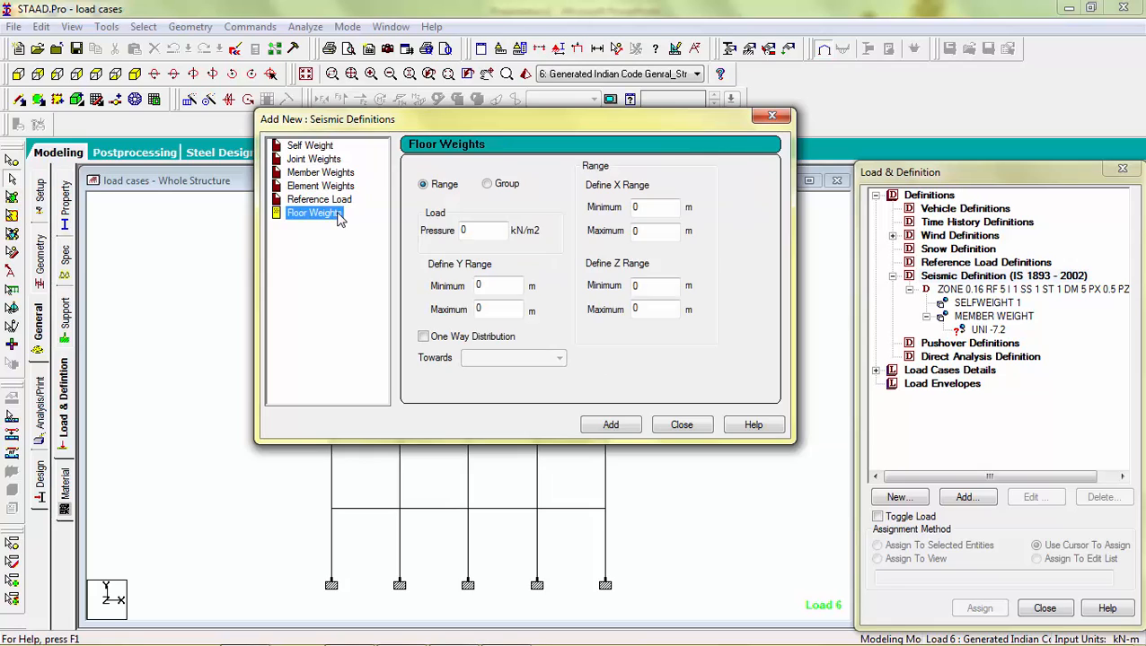
pyautogui.click(477, 231)
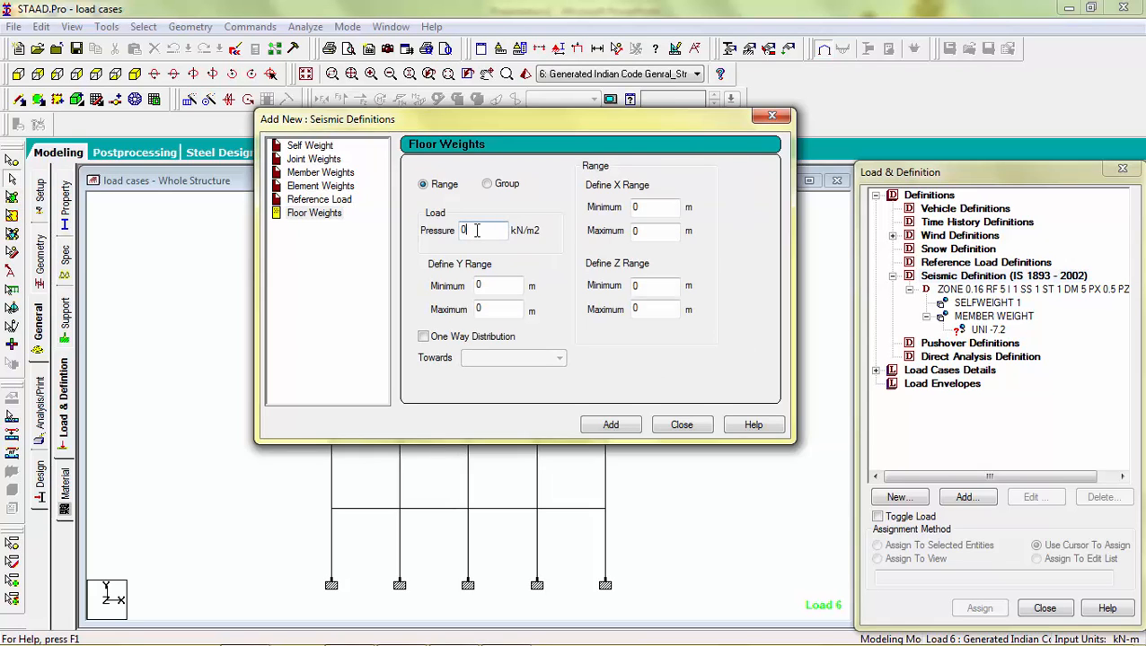
pyautogui.press('BackSpace')
pyautogui.write('-3.75')
pyautogui.click(648, 228)
pyautogui.press('BackSpace')
pyautogui.write('15.2')
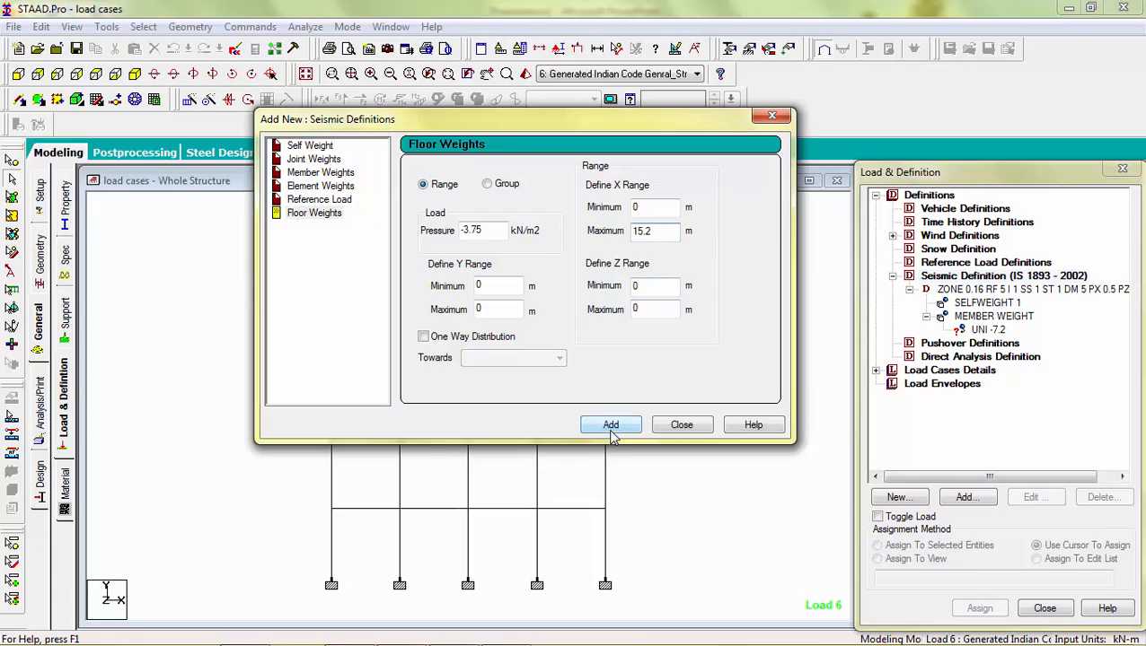
pyautogui.press('BackSpace')
pyautogui.press('BackSpace')
pyautogui.press('BackSpace')
pyautogui.press('BackSpace')
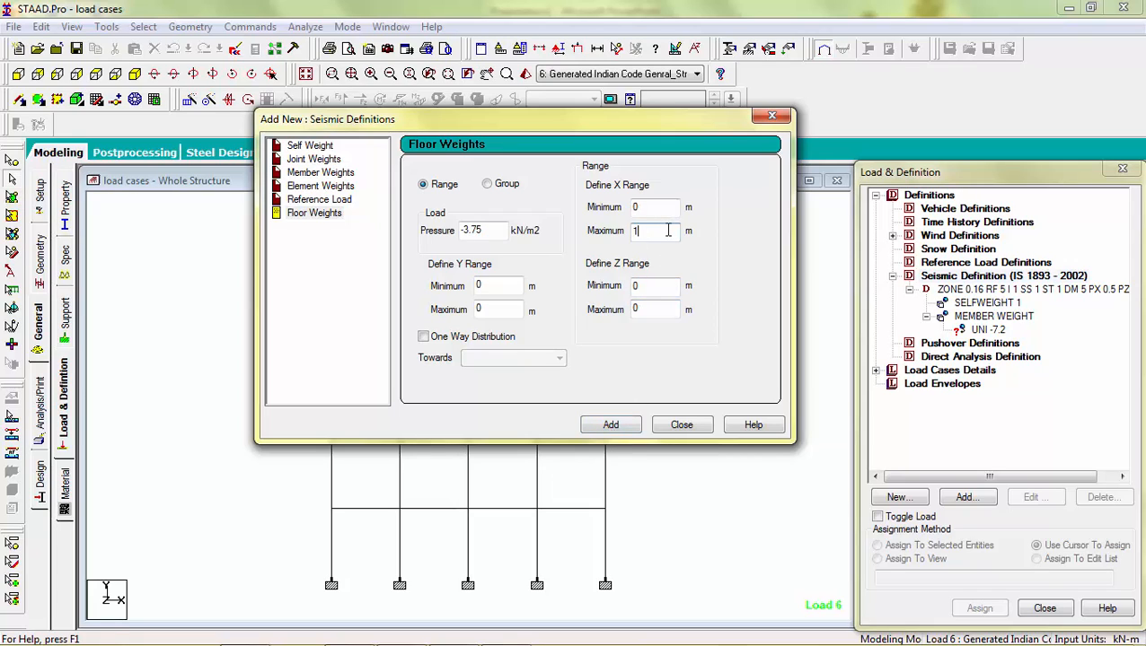
pyautogui.click(506, 308)
pyautogui.press('BackSpace')
pyautogui.write('15.2')
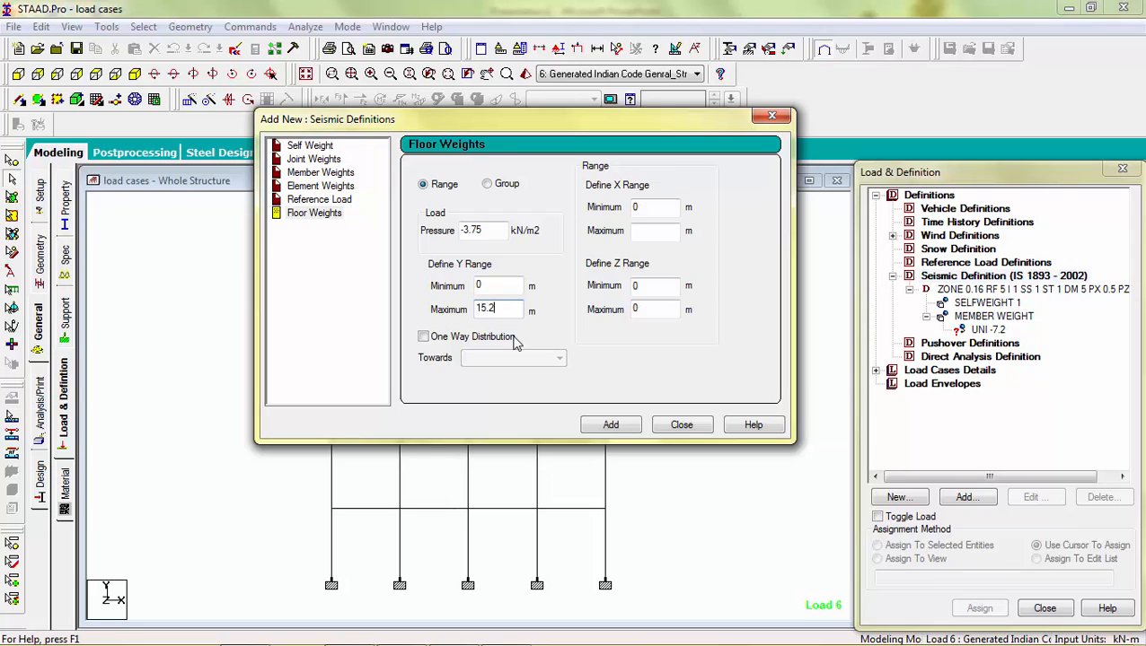
pyautogui.click(630, 428)
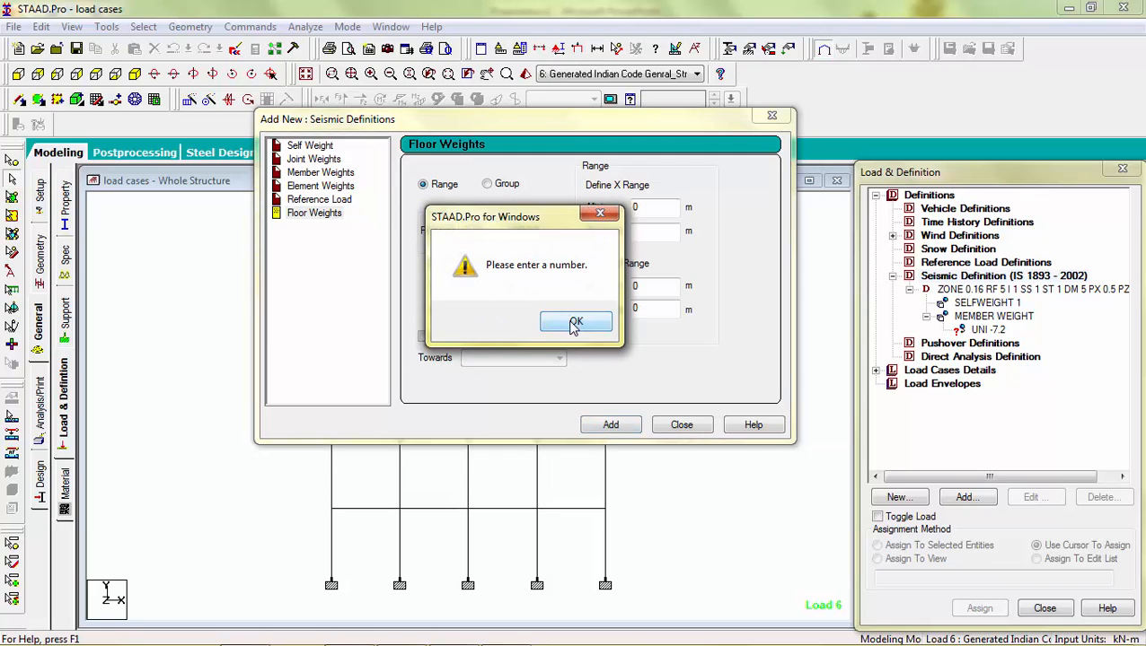
pyautogui.click(575, 323)
pyautogui.click(635, 232)
pyautogui.write('0')
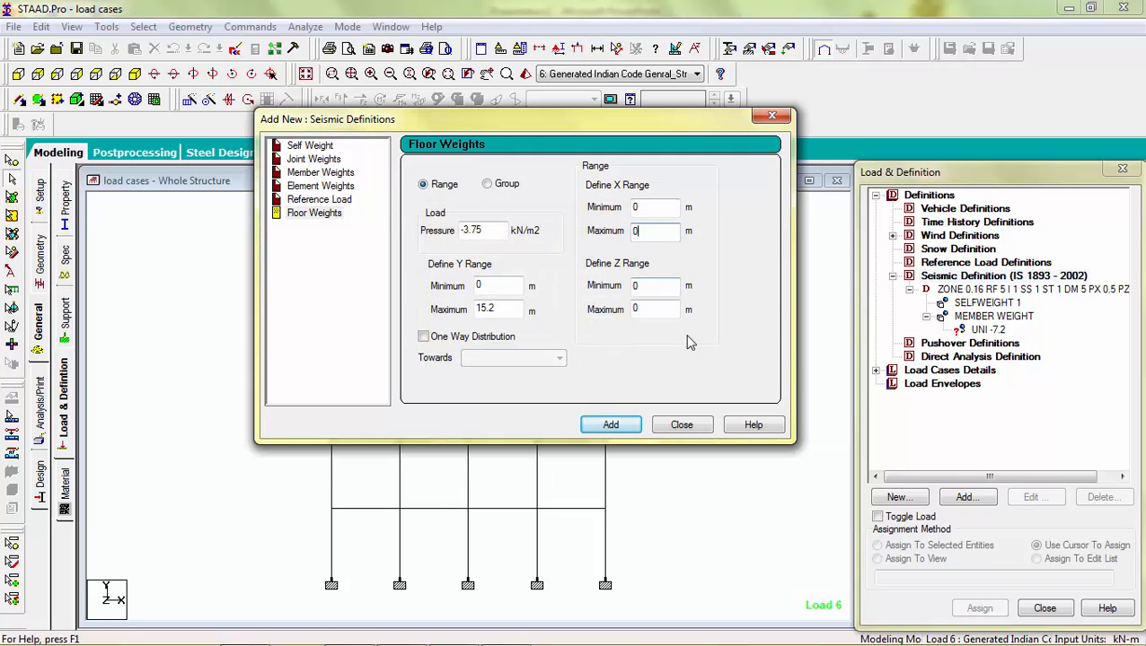
pyautogui.click(623, 426)
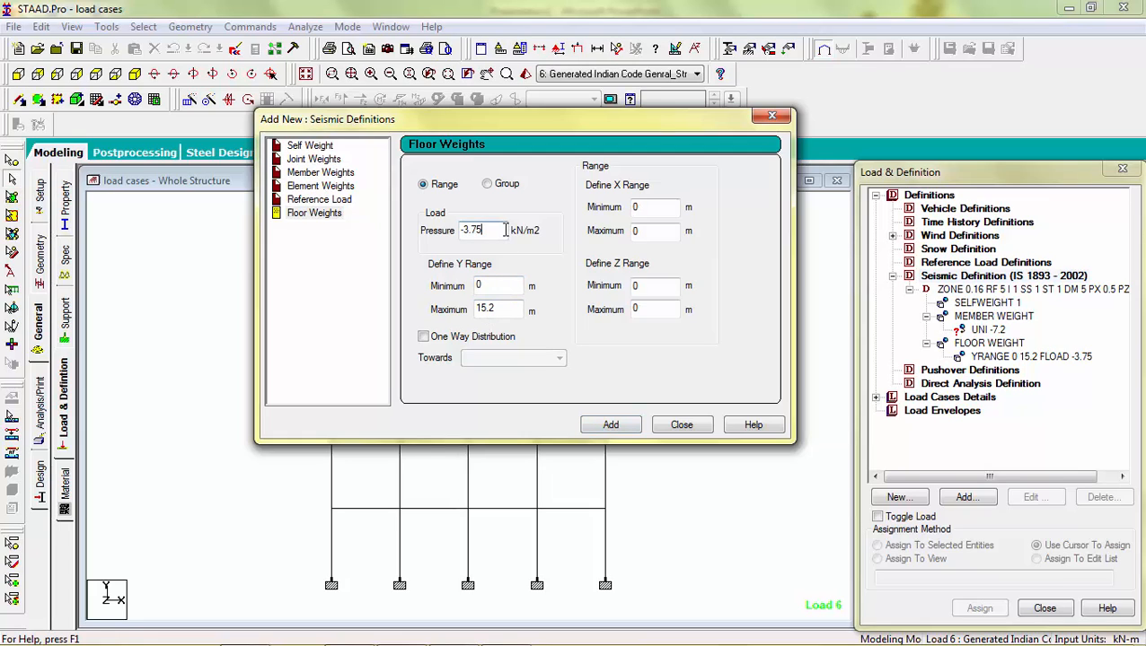
# Step: Add a second floor weight of -0.75 kN/m2 over the same Y range, saving the file, and close the dialog
pyautogui.press('BackSpace')
pyautogui.press('BackSpace')
pyautogui.press('BackSpace')
pyautogui.press('BackSpace')
pyautogui.press('BackSpace')
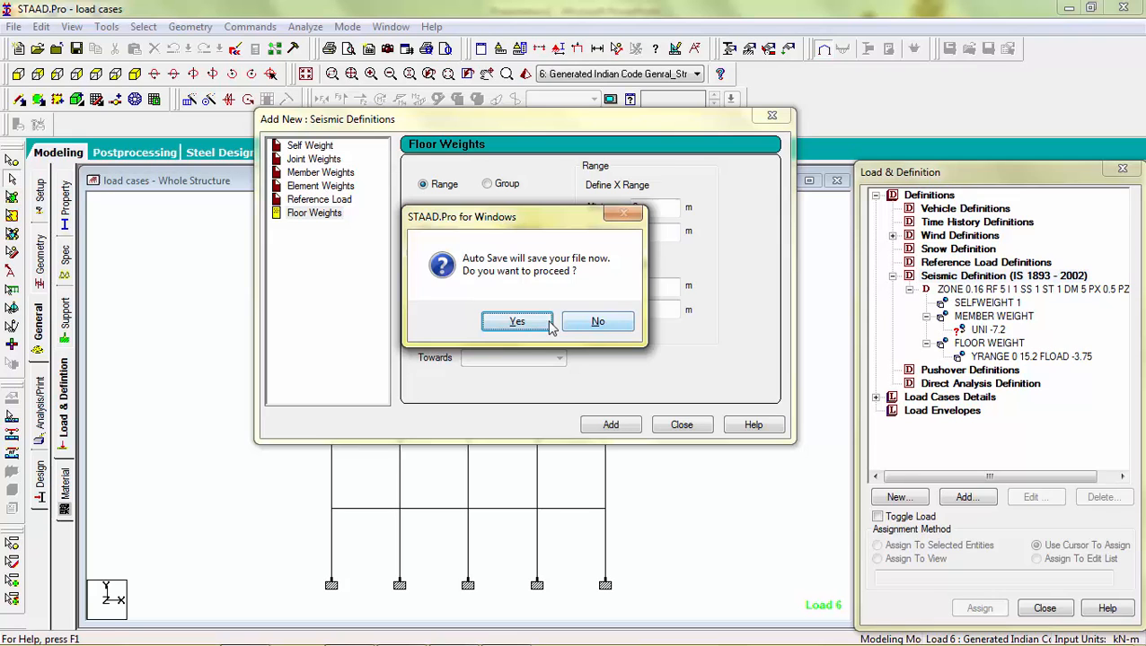
pyautogui.click(518, 323)
pyautogui.click(470, 354)
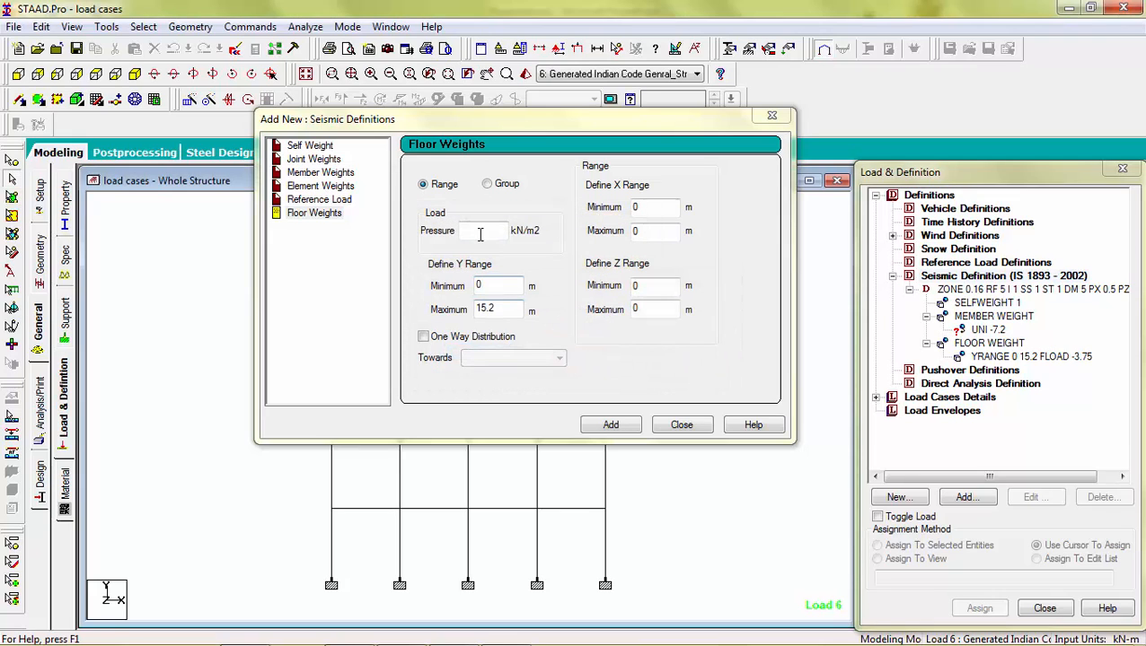
pyautogui.write('-0.')
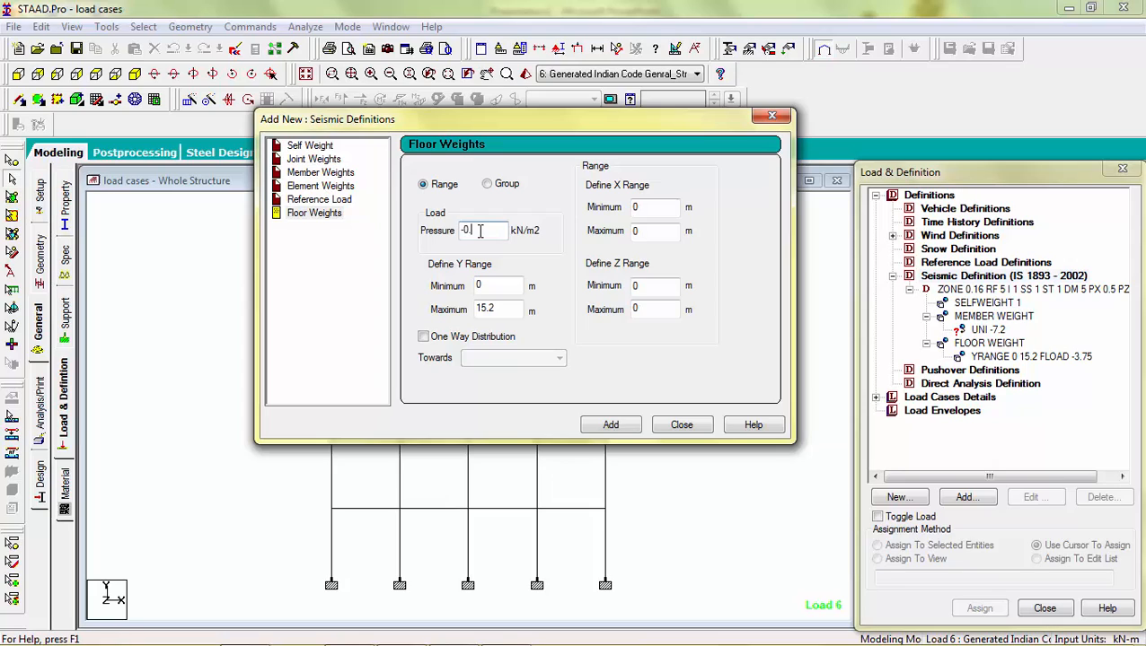
pyautogui.write('75')
pyautogui.click(600, 424)
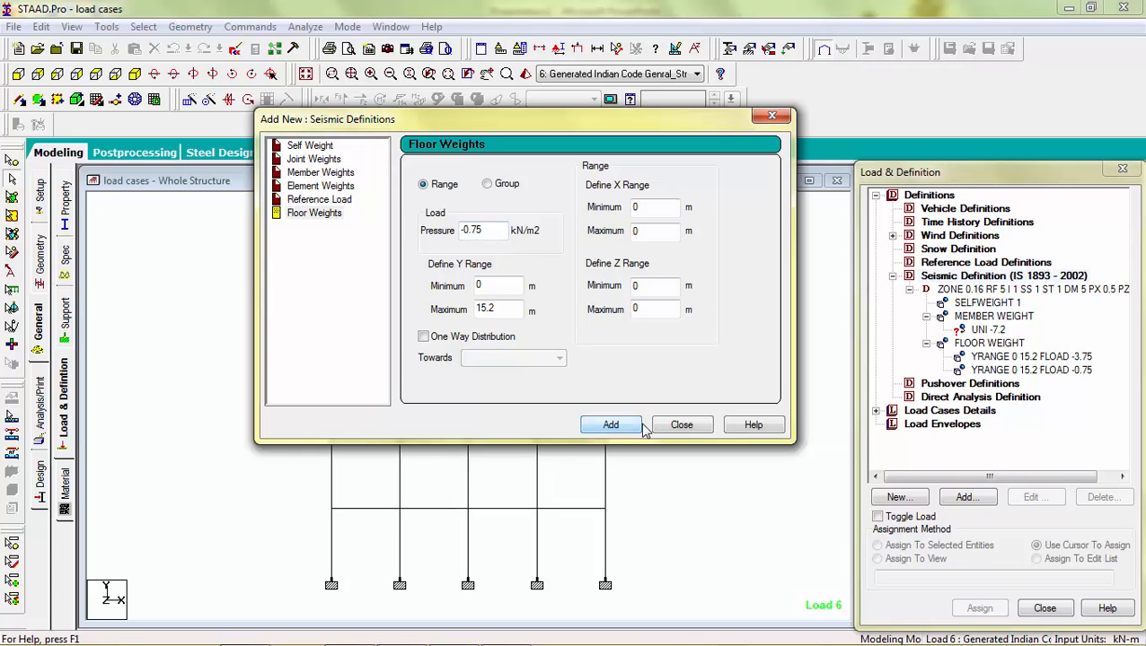
pyautogui.click(679, 424)
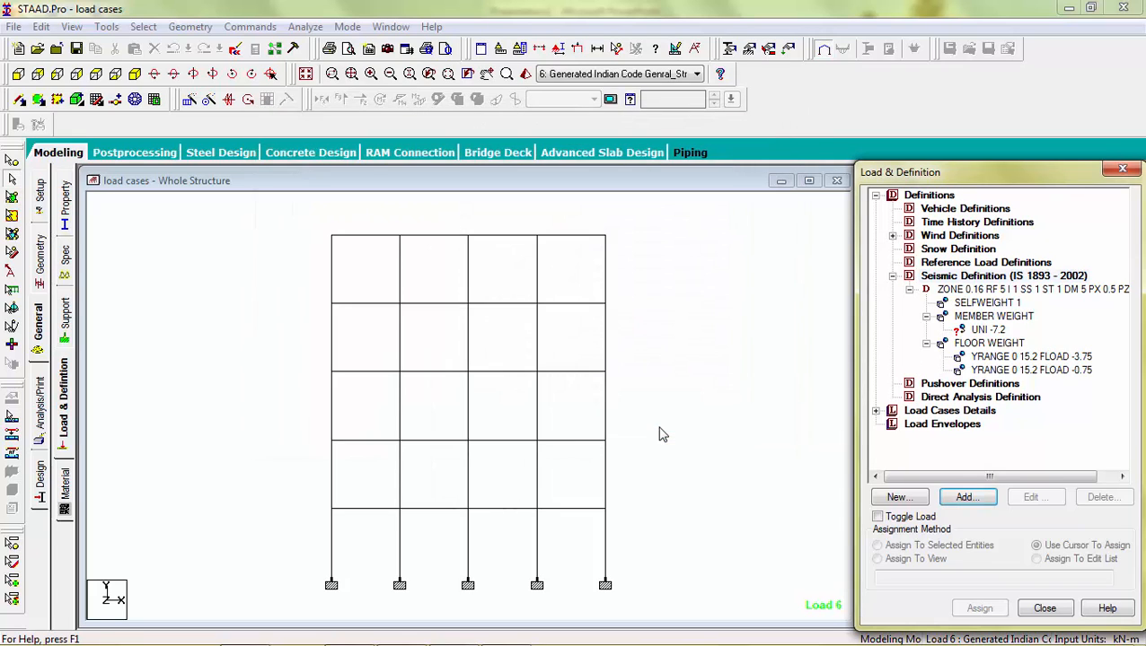
# Step: Assign the -7.2 kN/m member weight to all beams parallel to X and Z in the isometric view
pyautogui.click(988, 330)
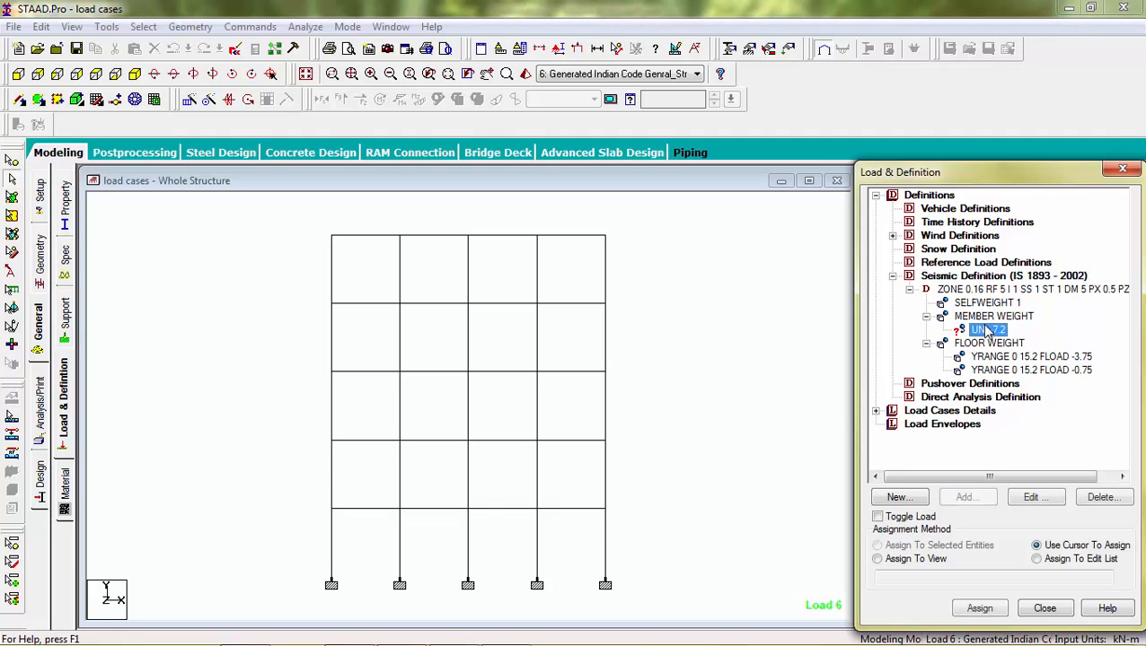
pyautogui.click(992, 305)
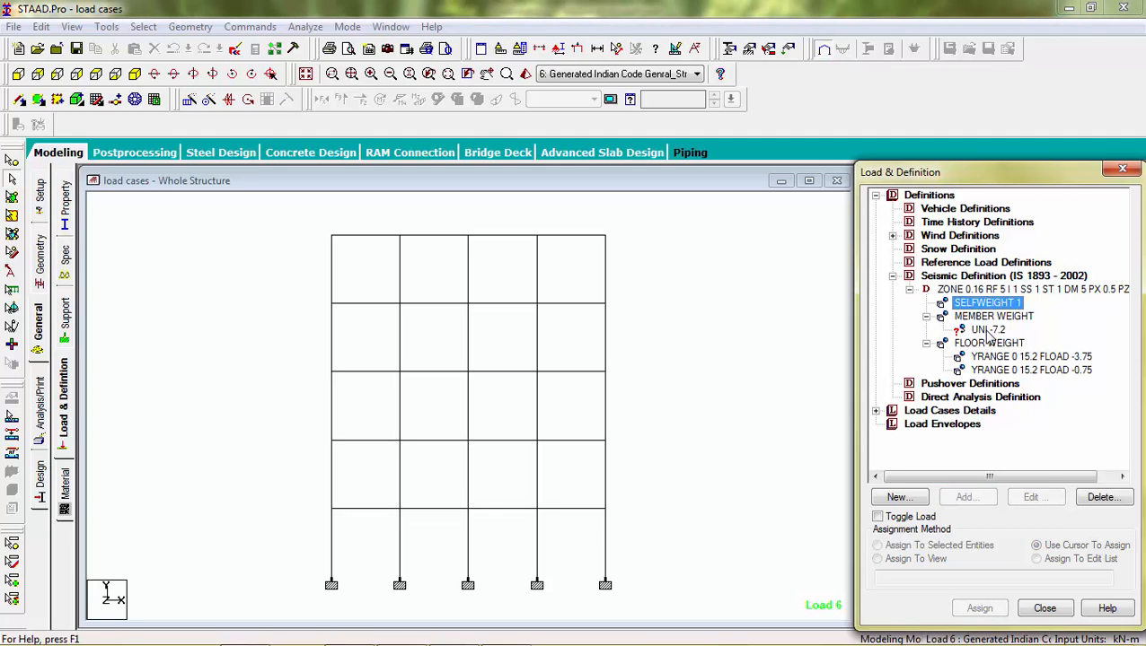
pyautogui.click(989, 331)
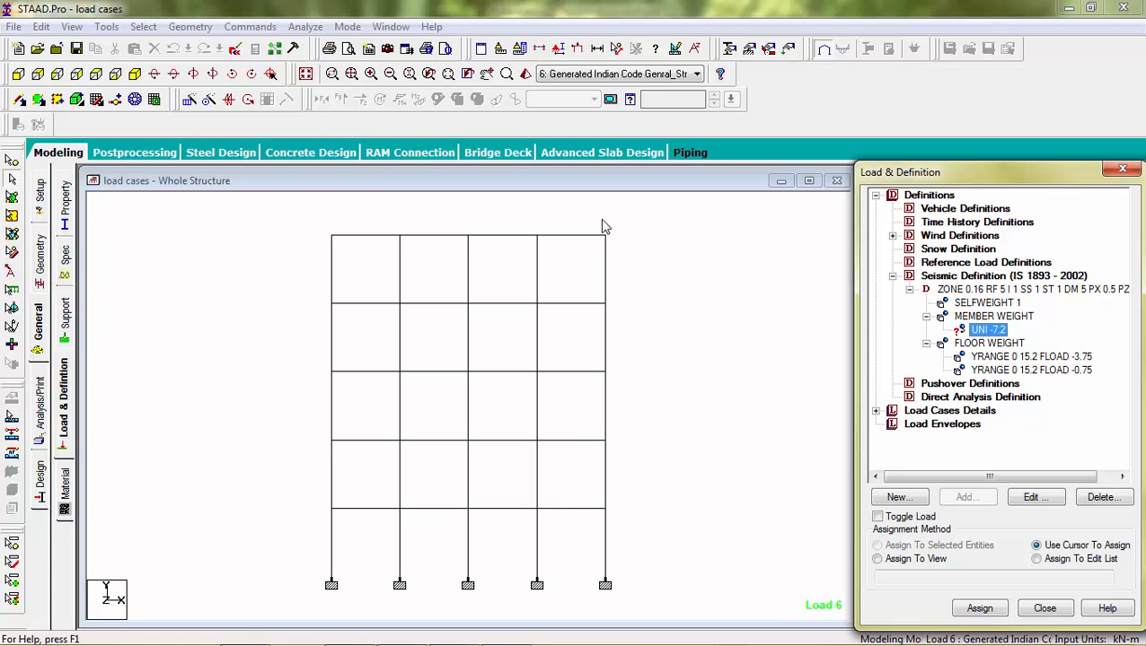
pyautogui.click(143, 26)
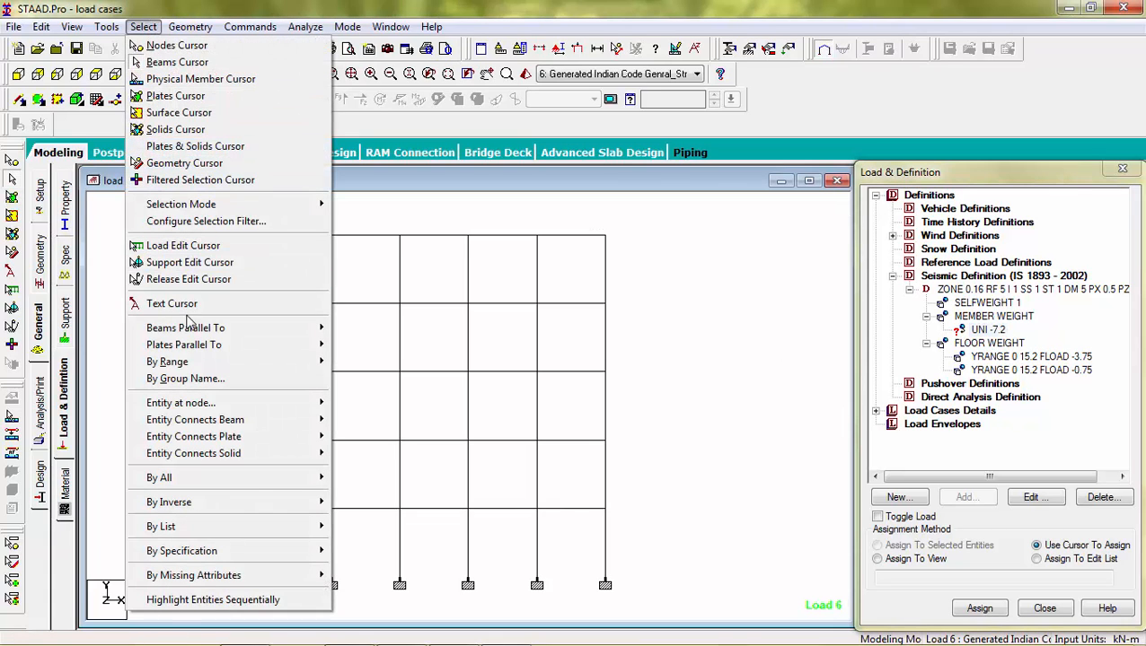
pyautogui.moveTo(190, 338)
pyautogui.click(348, 329)
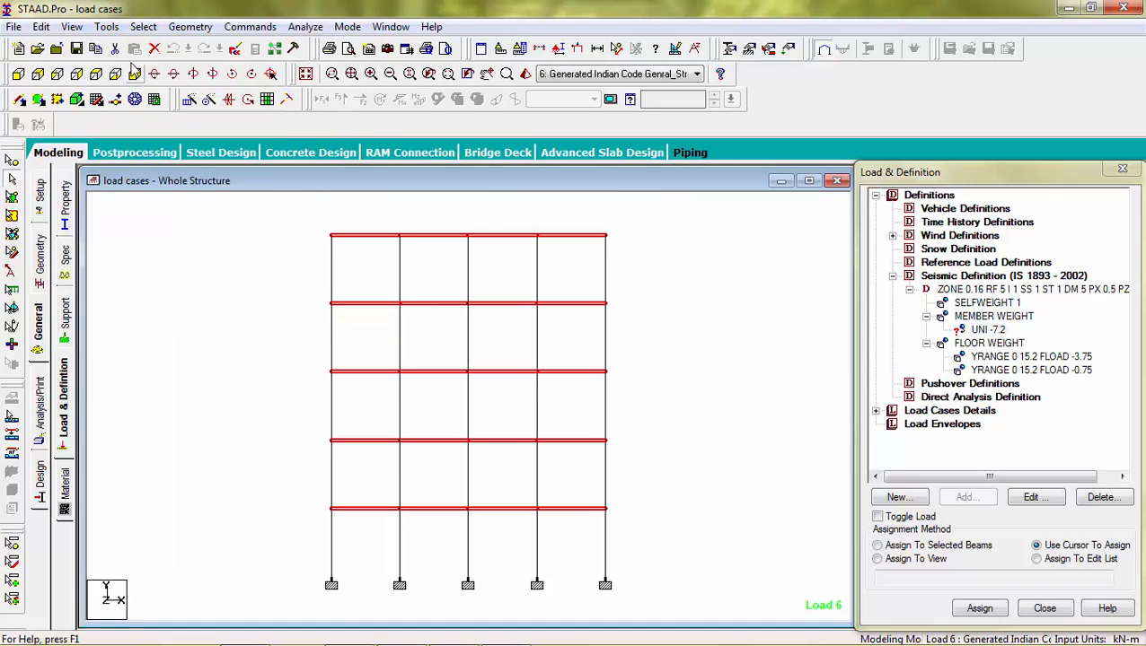
pyautogui.click(143, 27)
pyautogui.moveTo(269, 328)
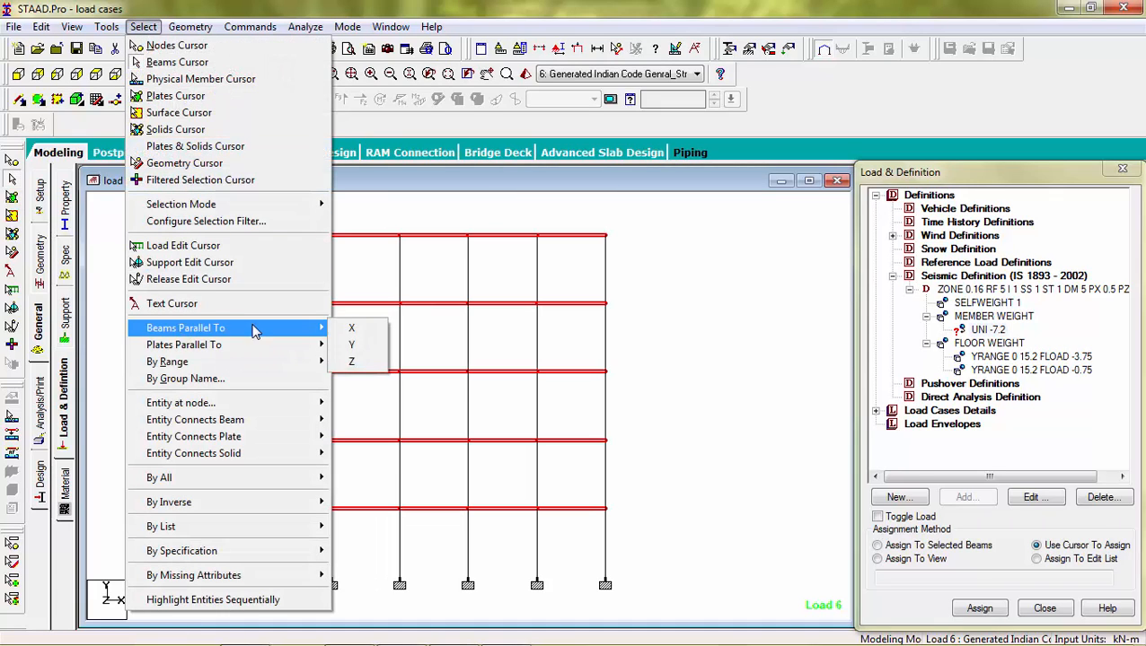
pyautogui.click(353, 347)
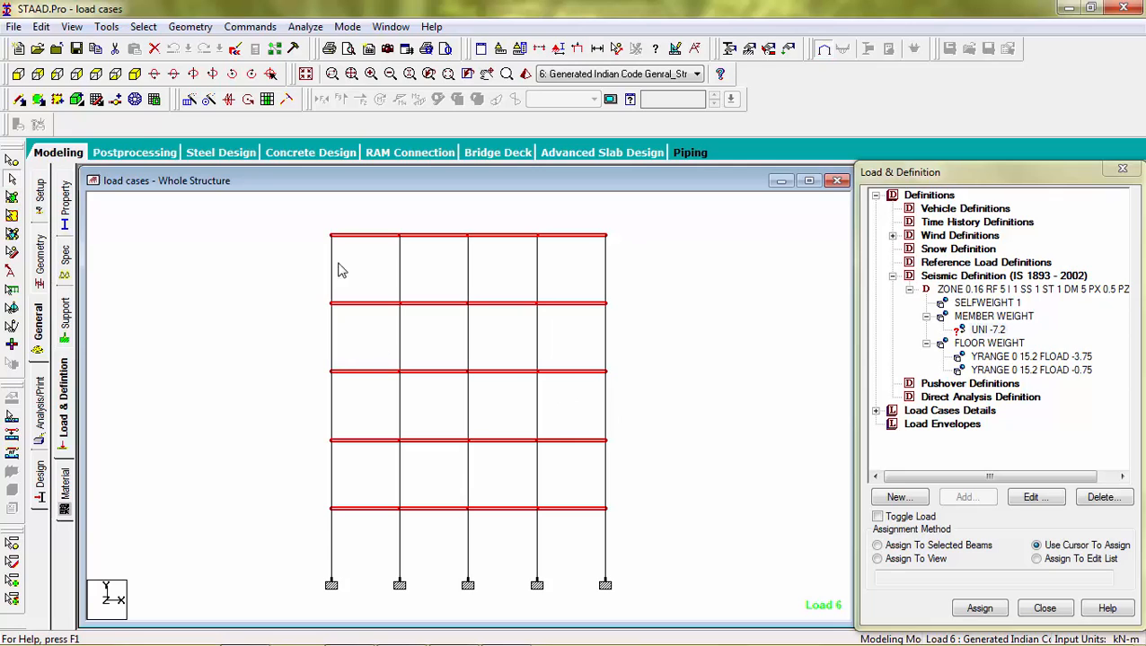
pyautogui.click(134, 73)
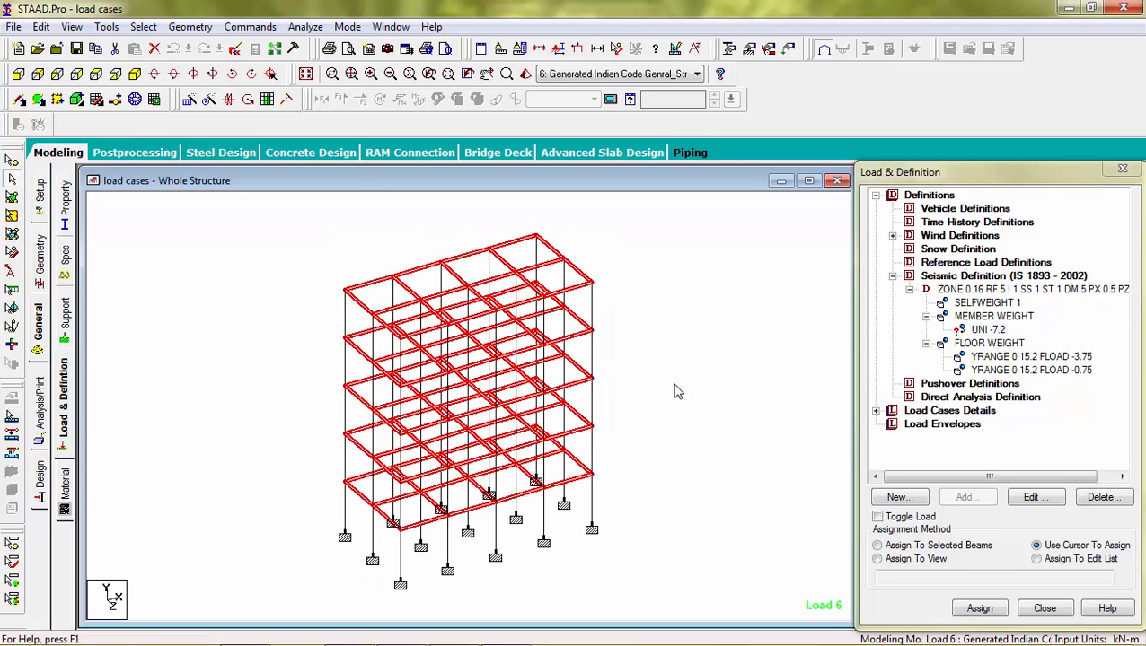
pyautogui.click(878, 546)
pyautogui.click(980, 609)
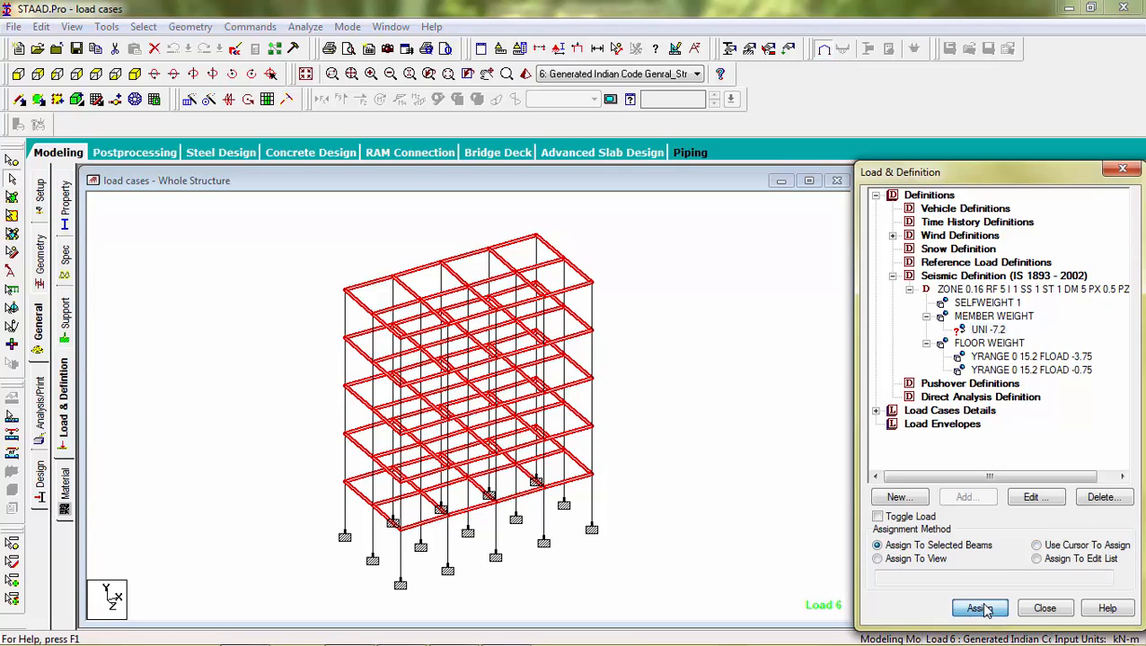
pyautogui.click(1020, 440)
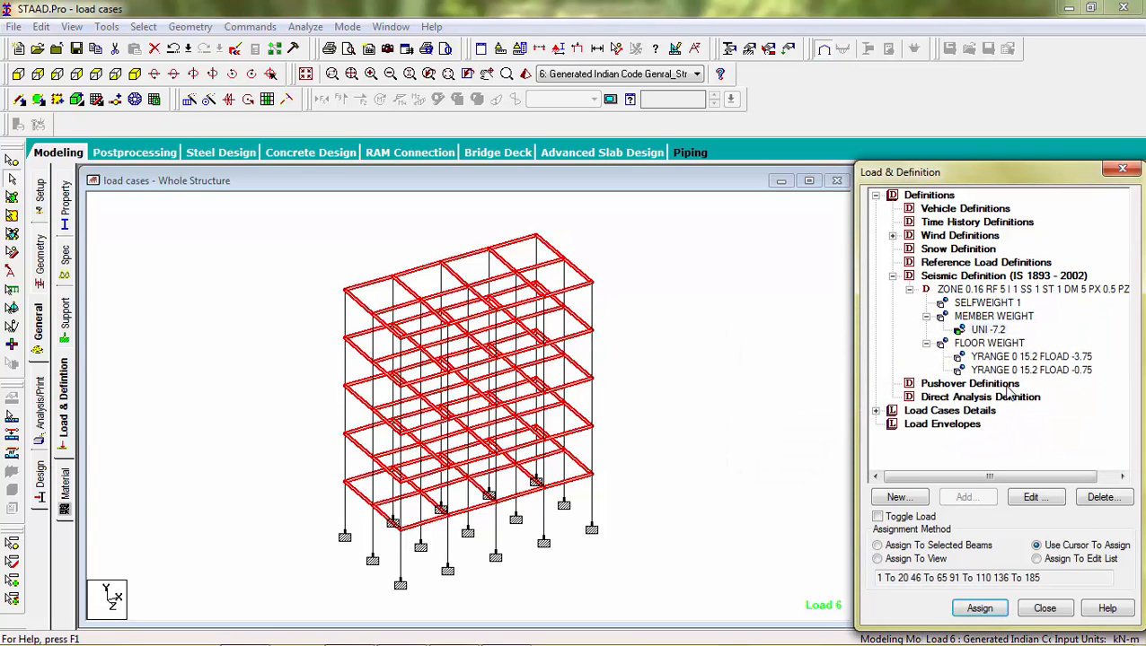
pyautogui.click(1013, 357)
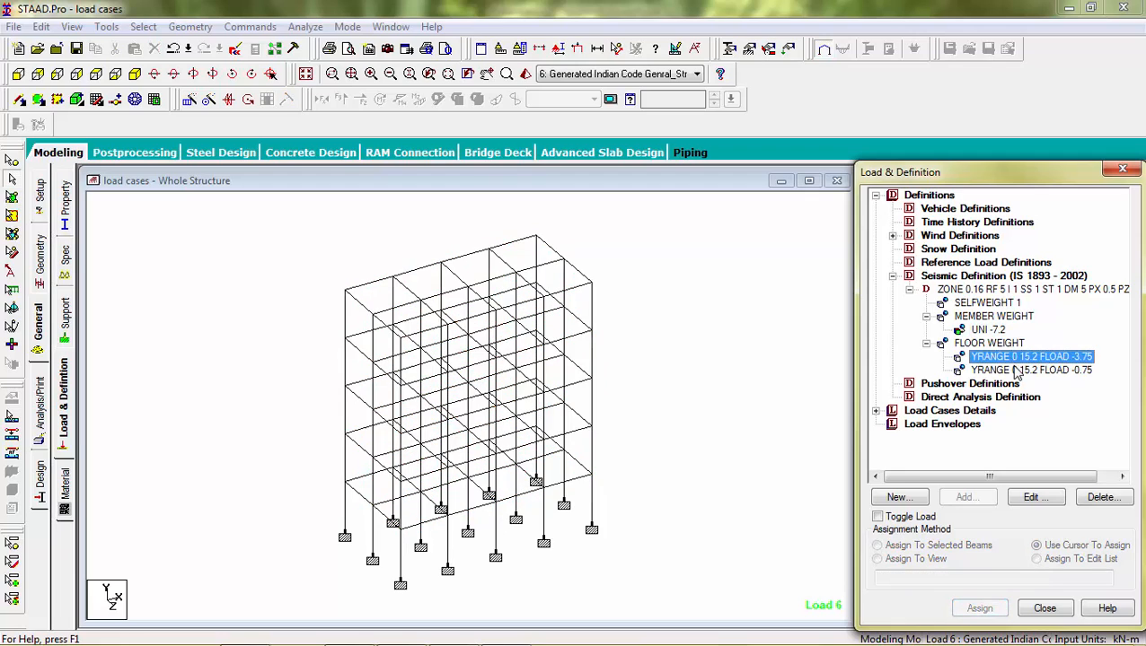
pyautogui.click(1012, 370)
pyautogui.click(1013, 357)
pyautogui.click(1014, 369)
pyautogui.click(1015, 358)
pyautogui.click(845, 363)
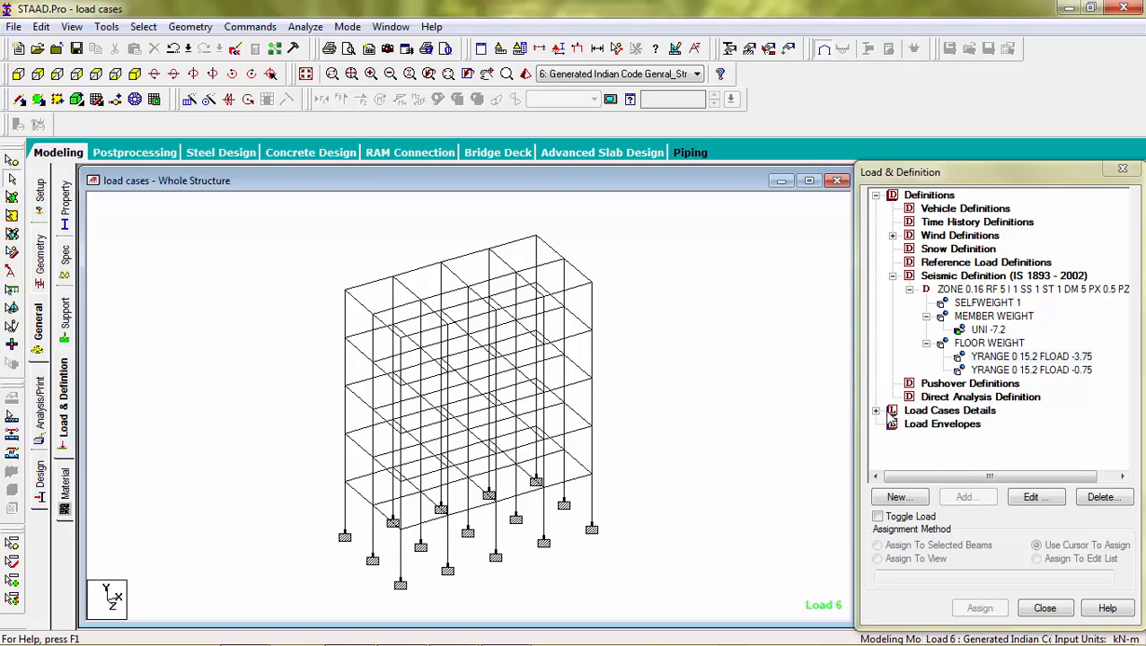
# Step: Create primary load case 10 titled eq x with the Seismic loading type
pyautogui.click(876, 410)
pyautogui.click(942, 344)
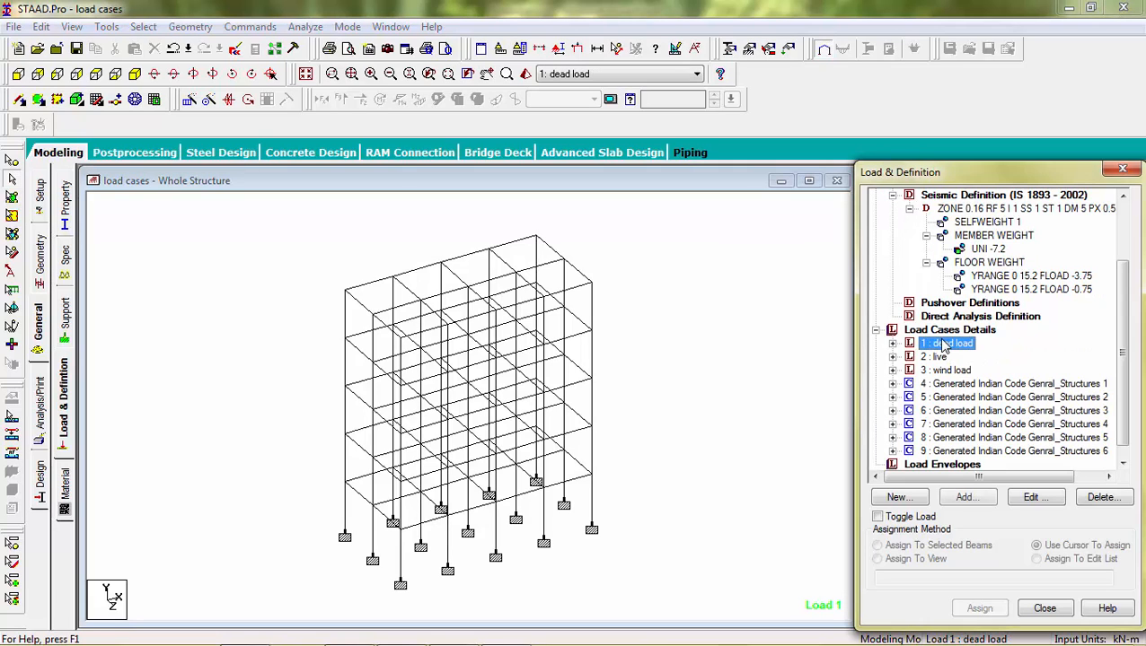
pyautogui.click(943, 331)
pyautogui.click(964, 498)
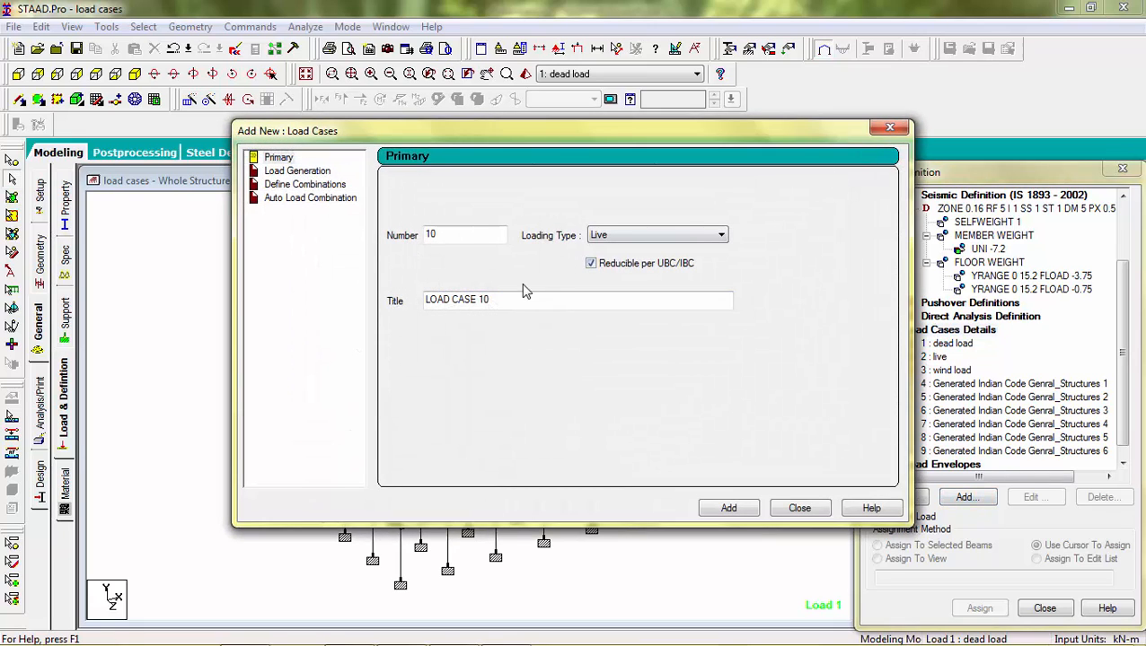
pyautogui.moveTo(512, 302); pyautogui.dragTo(282, 313)
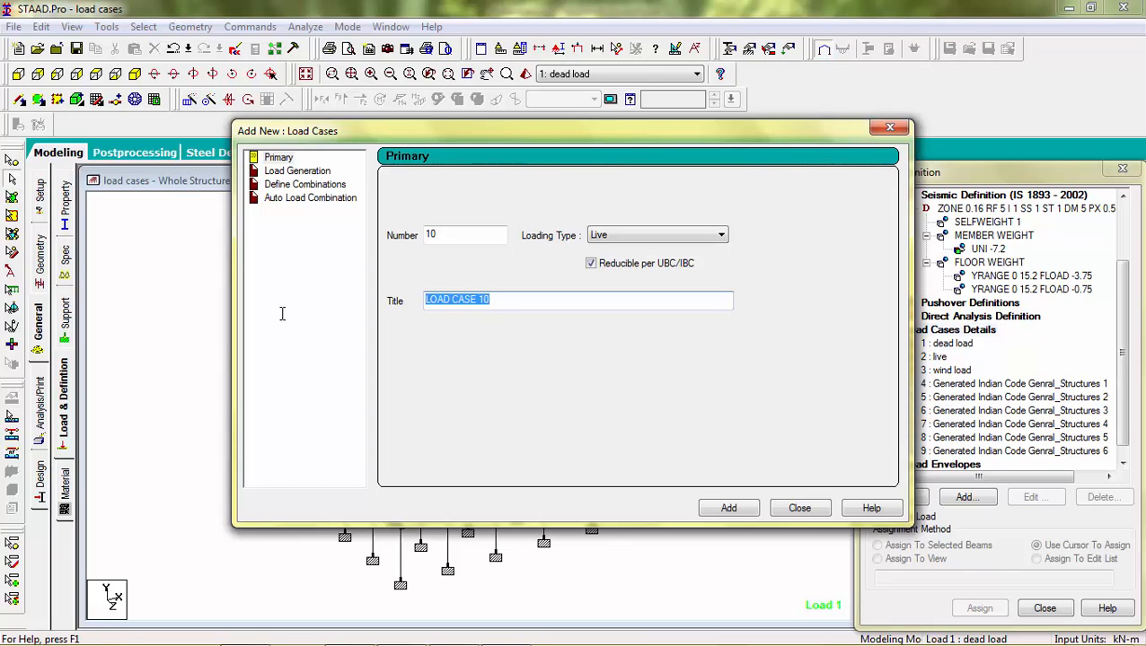
pyautogui.write('eq ')
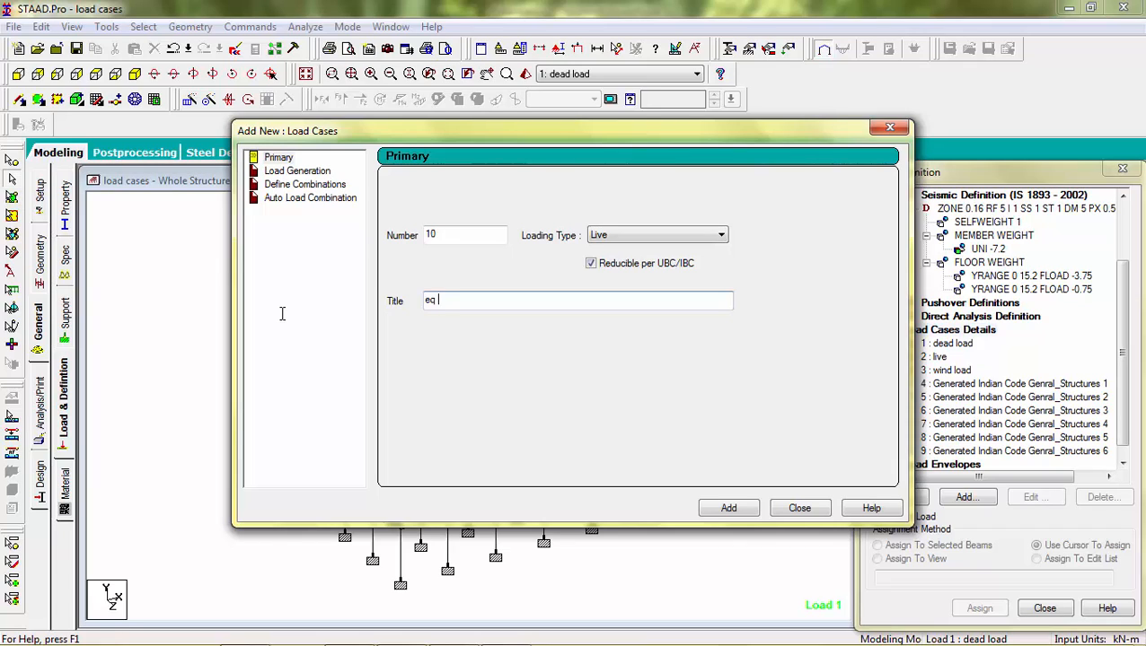
pyautogui.write('x')
pyautogui.click(628, 237)
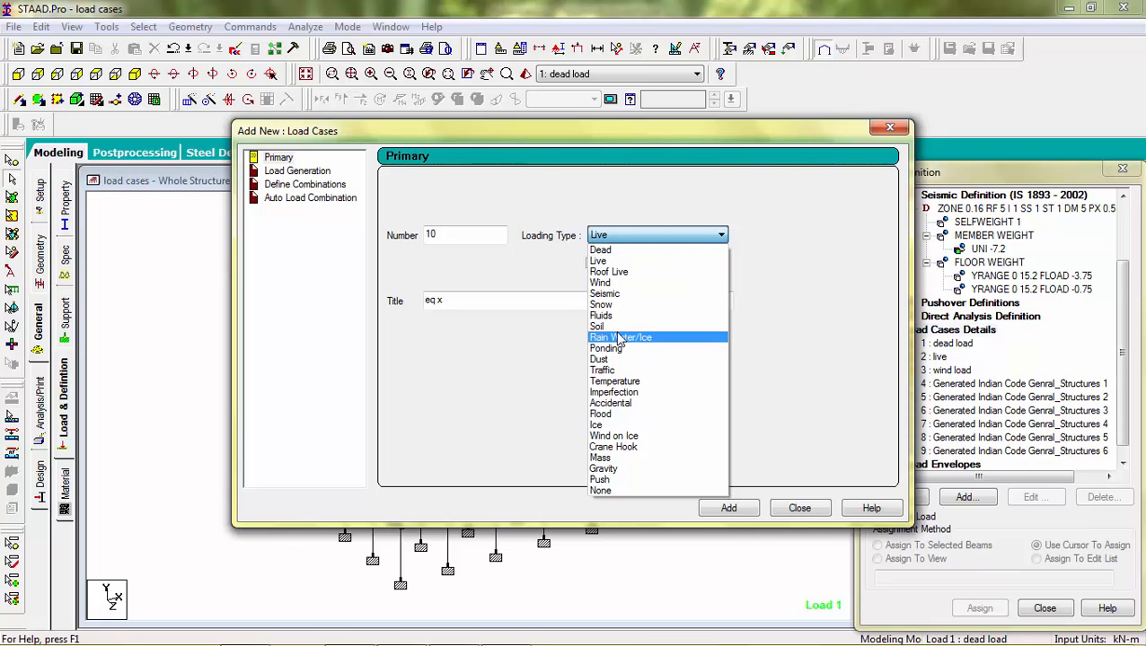
pyautogui.click(624, 295)
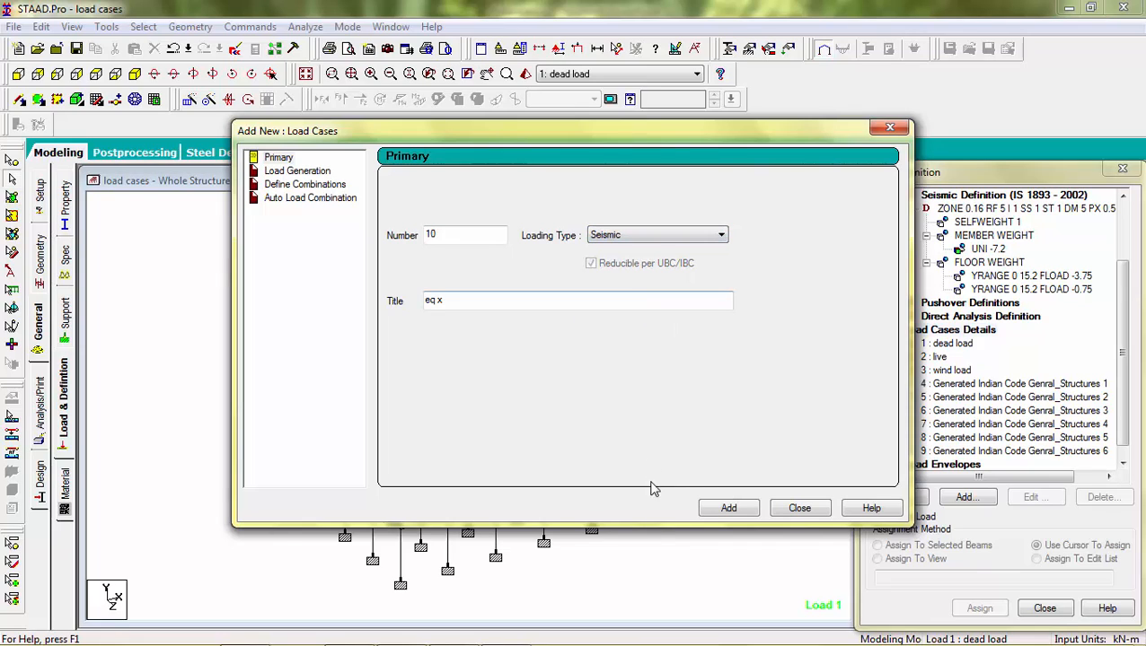
pyautogui.click(718, 511)
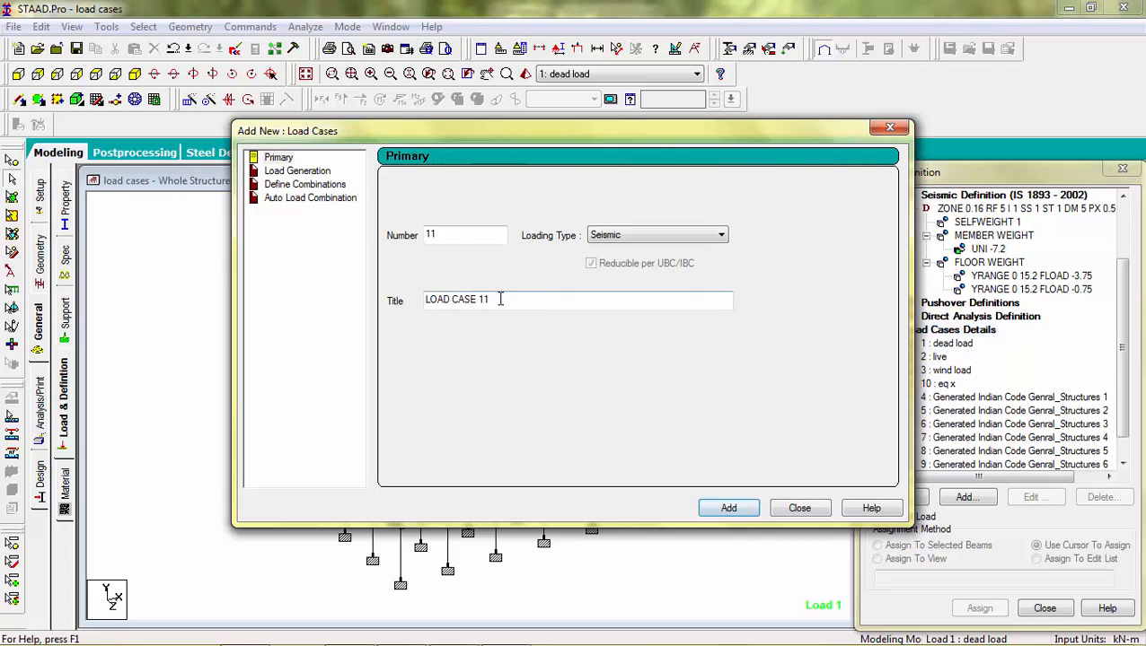
# Step: Add seismic load case 11 titled eq z and close the load case dialog
pyautogui.moveTo(498, 299); pyautogui.dragTo(291, 297)
pyautogui.write('e')
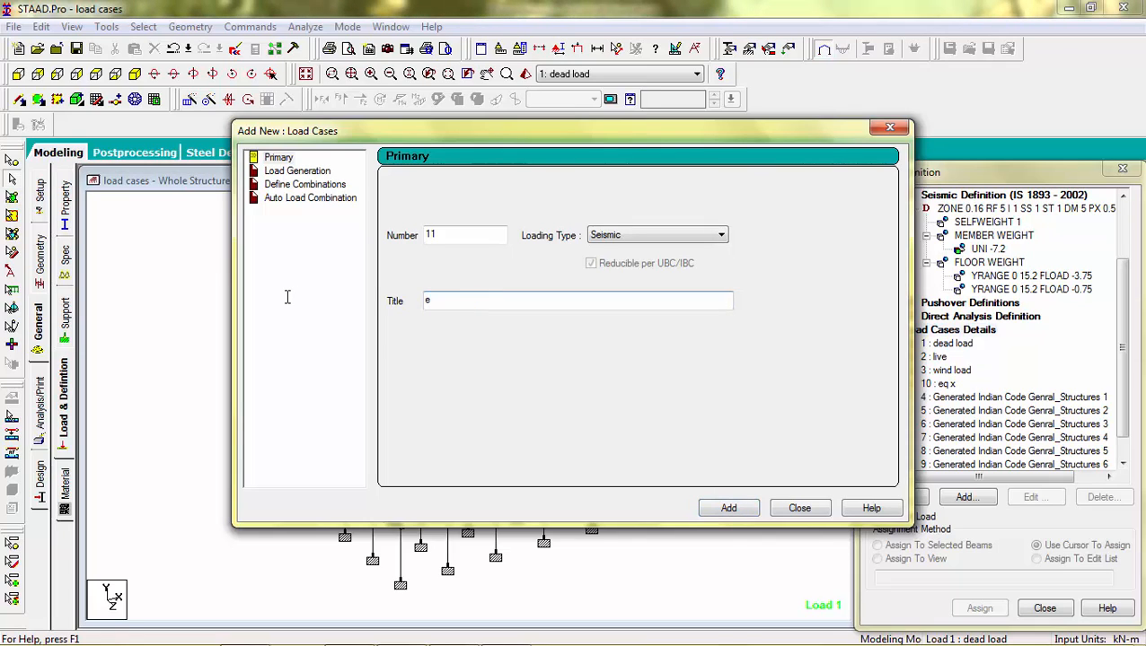
pyautogui.write('q z')
pyautogui.click(728, 509)
pyautogui.click(798, 509)
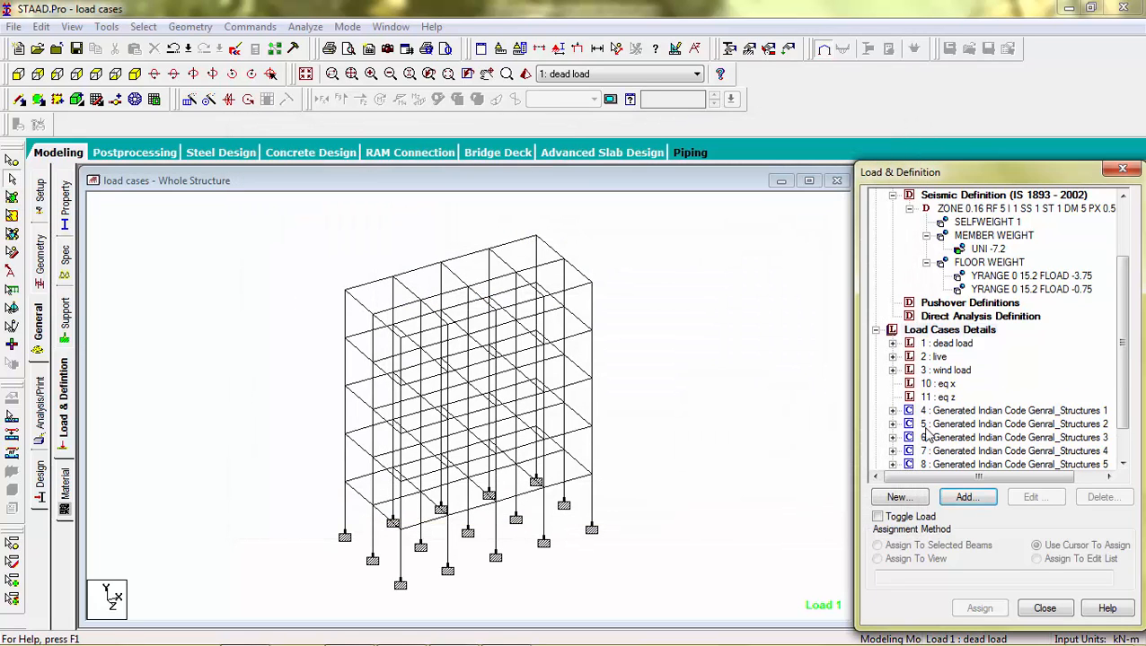
# Step: Add an IS 1893 seismic load in the X direction with factor 1 to load case eq x
pyautogui.click(937, 384)
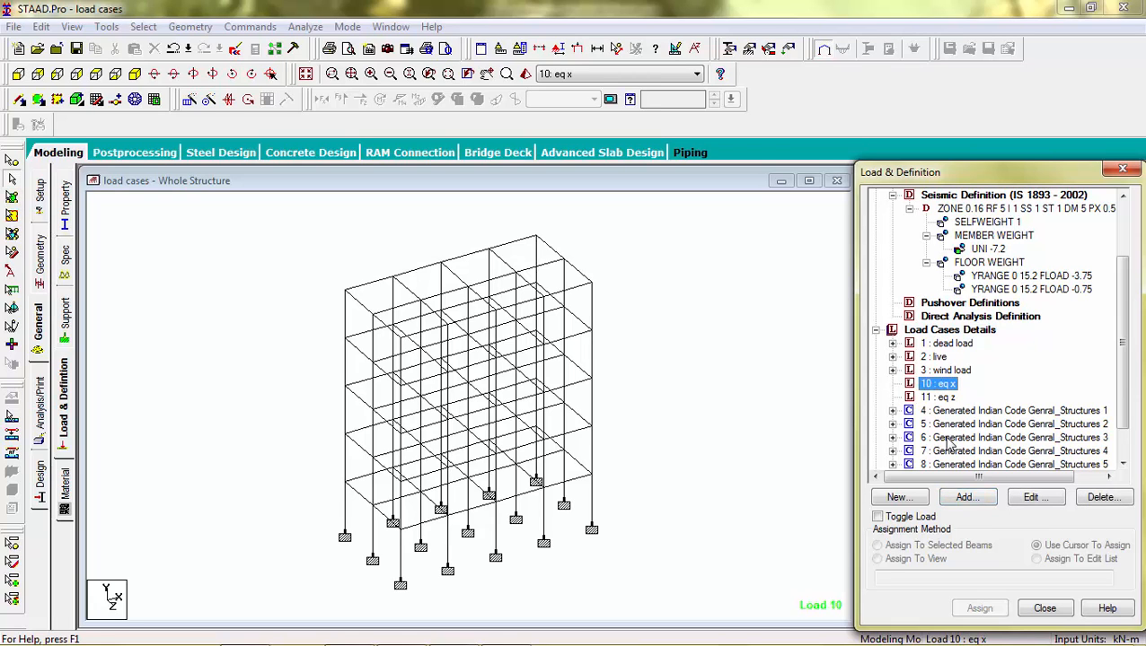
pyautogui.click(966, 497)
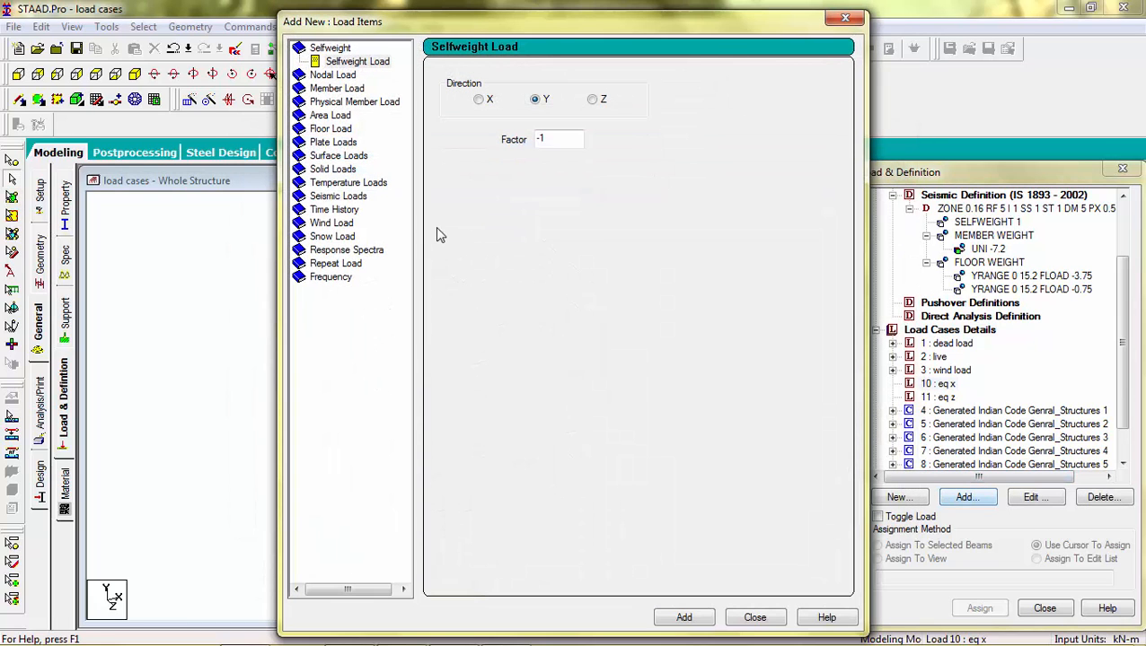
pyautogui.click(355, 196)
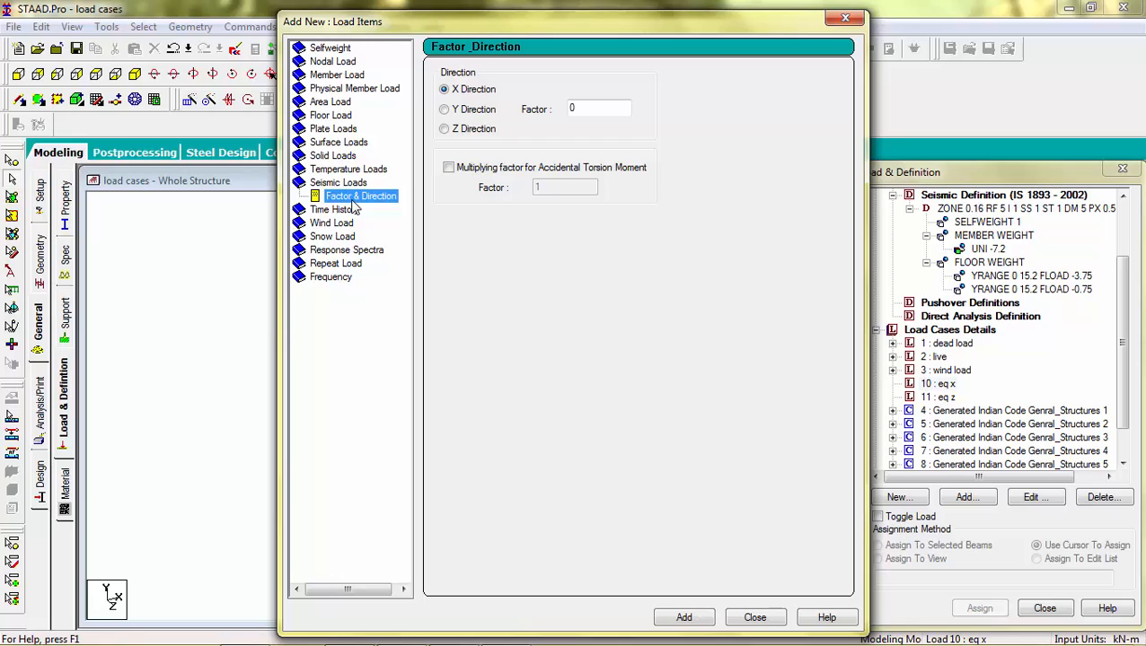
pyautogui.doubleClick(587, 108)
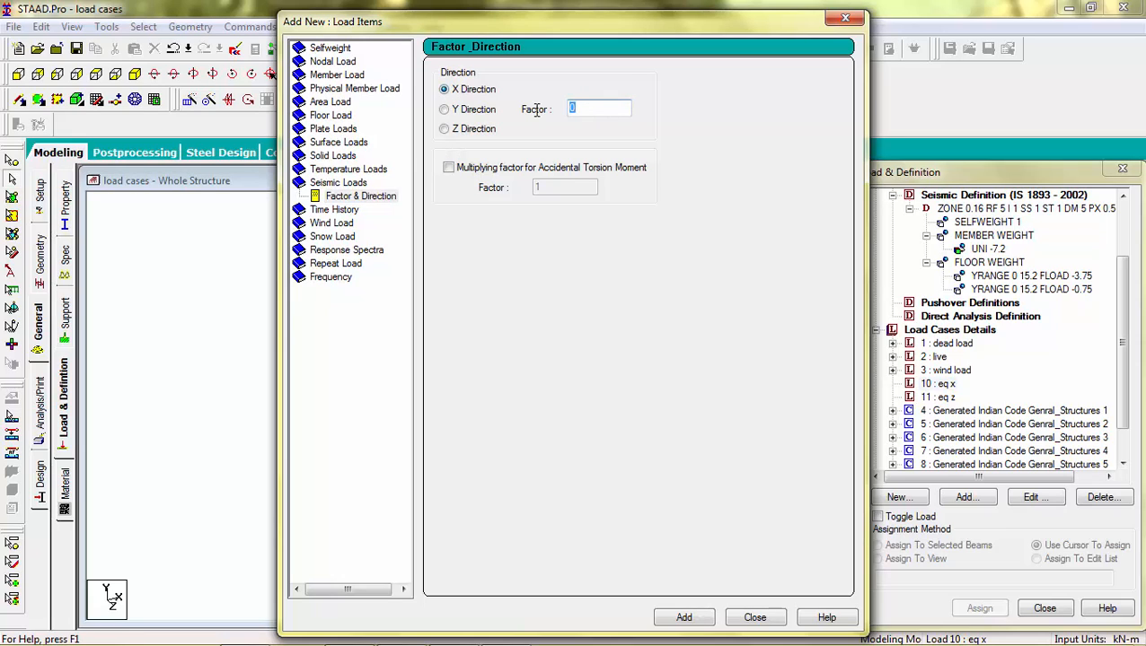
pyautogui.write('1')
pyautogui.click(691, 619)
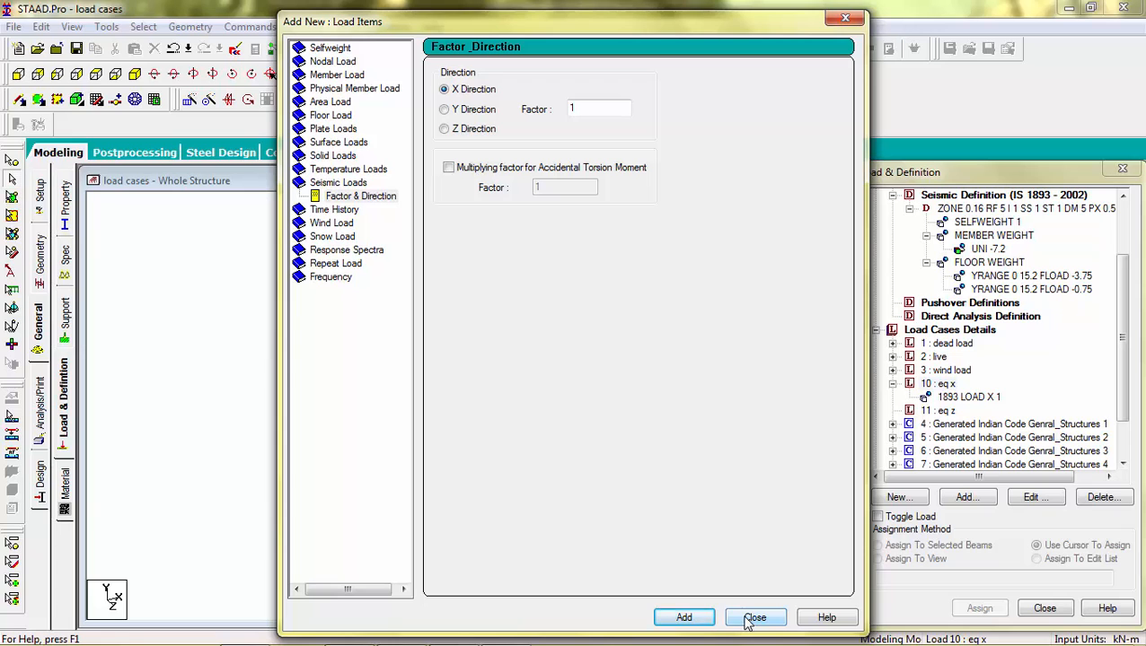
pyautogui.click(752, 618)
# Step: Add an IS 1893 seismic load in the Z direction with factor 1 to load case eq z
pyautogui.click(938, 410)
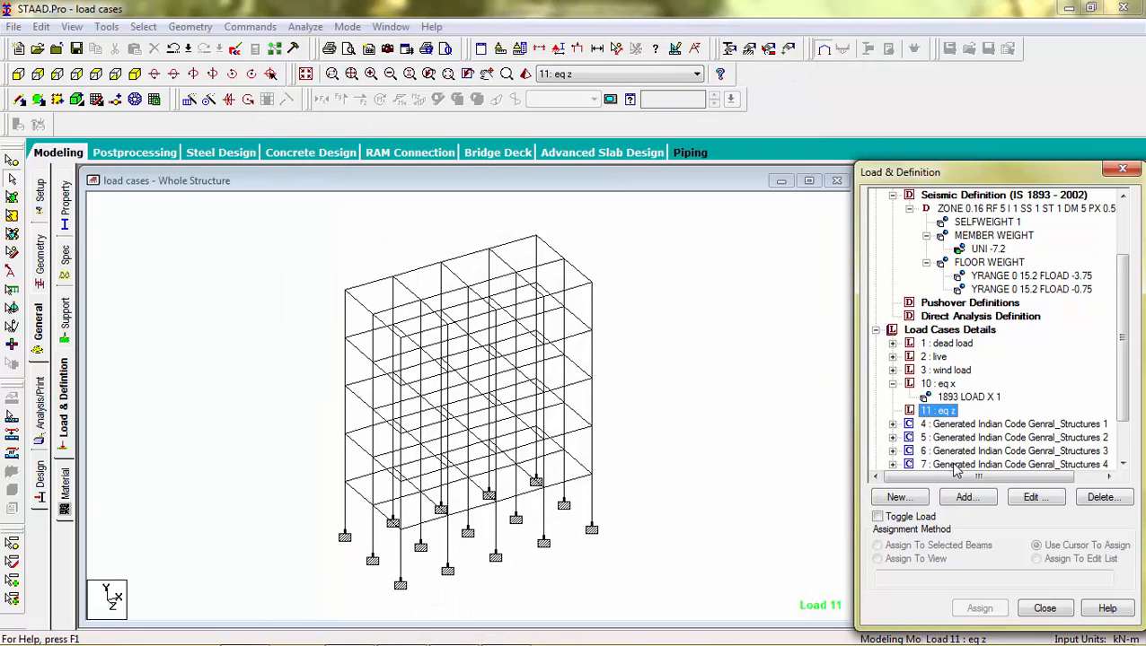
pyautogui.click(964, 497)
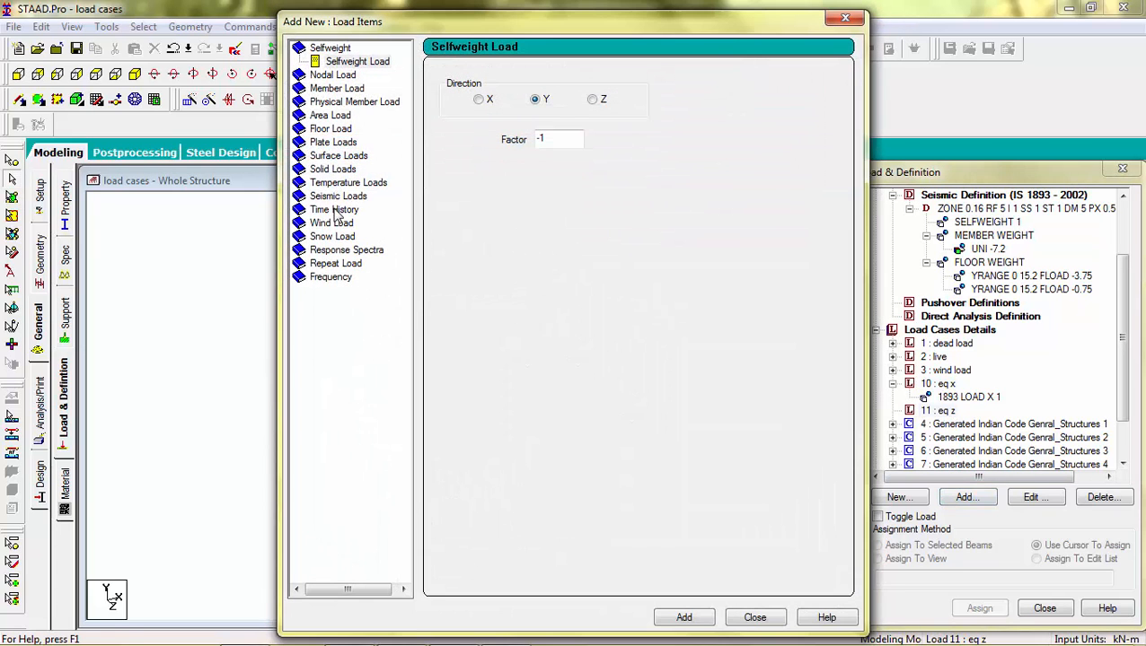
pyautogui.click(337, 198)
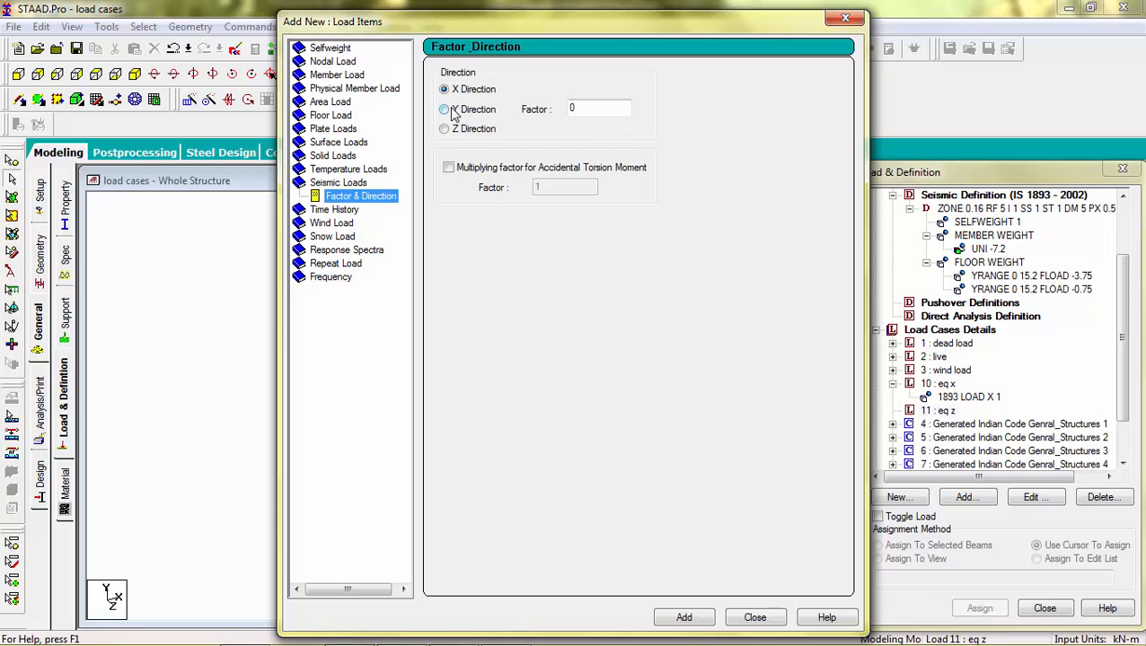
pyautogui.click(444, 129)
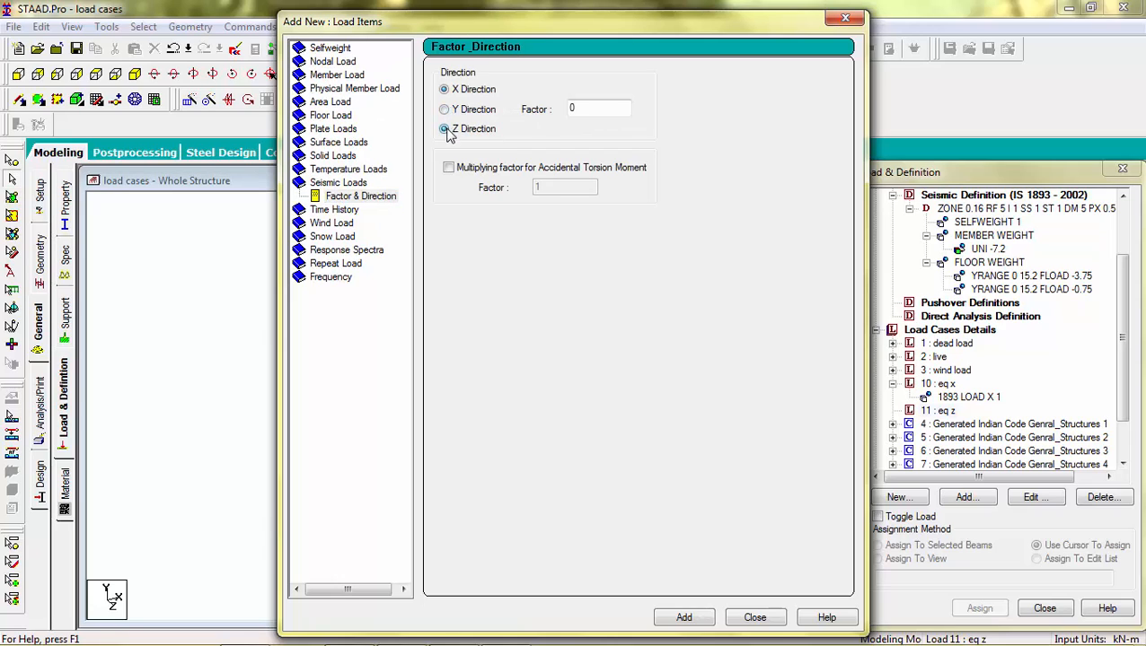
pyautogui.click(583, 109)
pyautogui.click(683, 617)
pyautogui.click(754, 617)
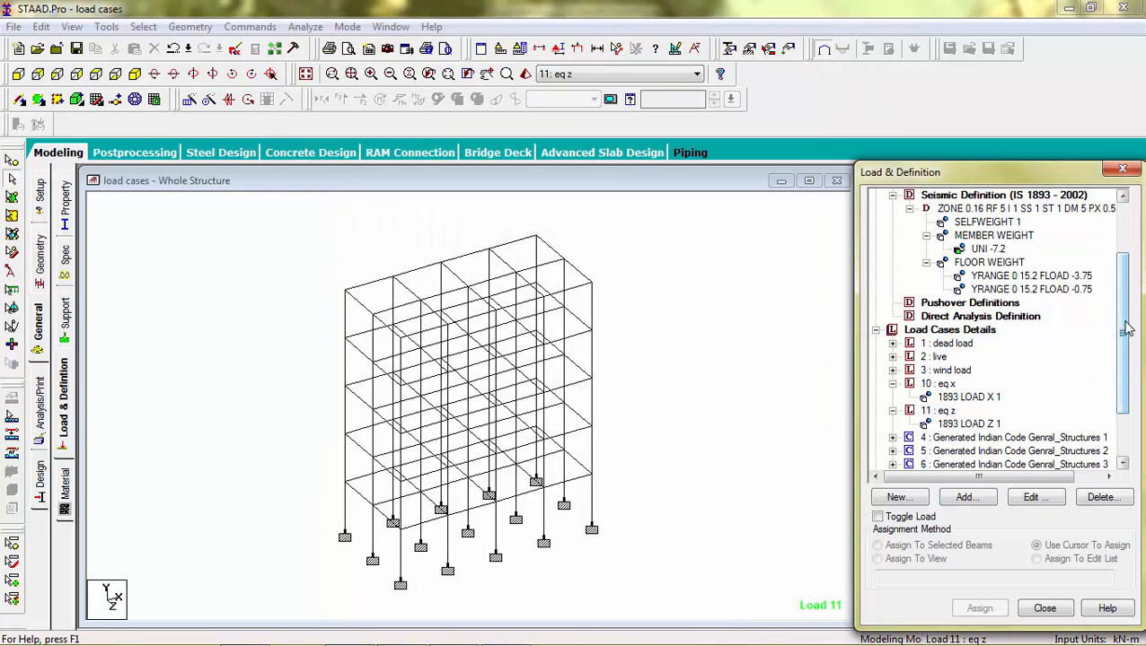
# Step: Run the analysis, saving the modified structure first, and open the output file
pyautogui.moveTo(1126, 331); pyautogui.dragTo(1127, 371)
pyautogui.click(950, 262)
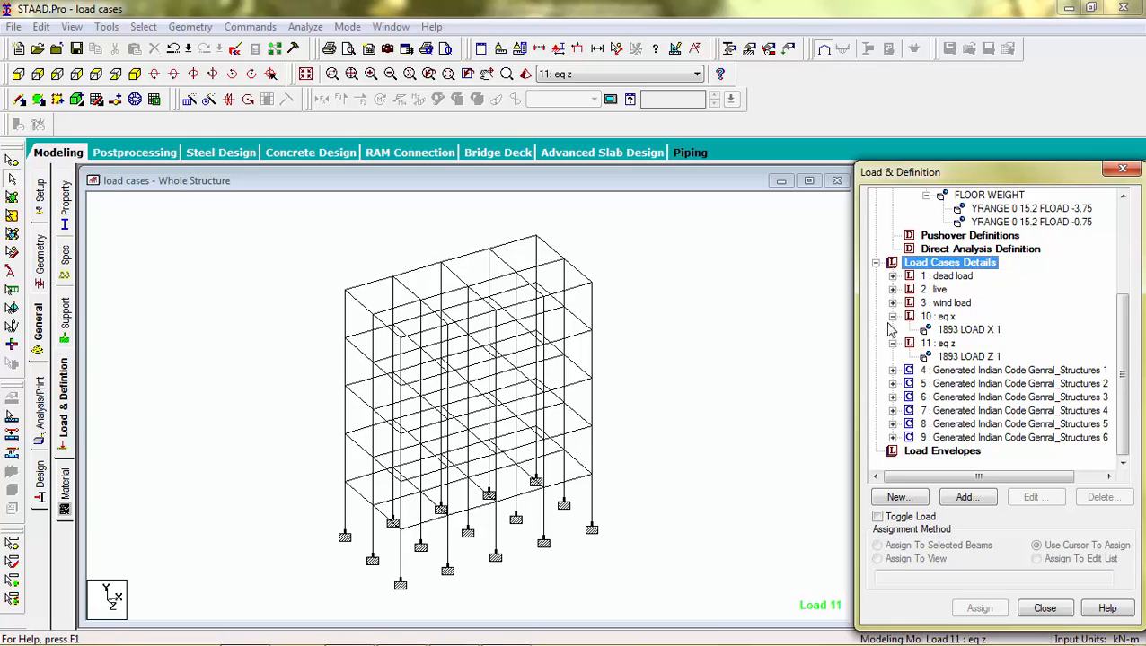
pyautogui.click(768, 335)
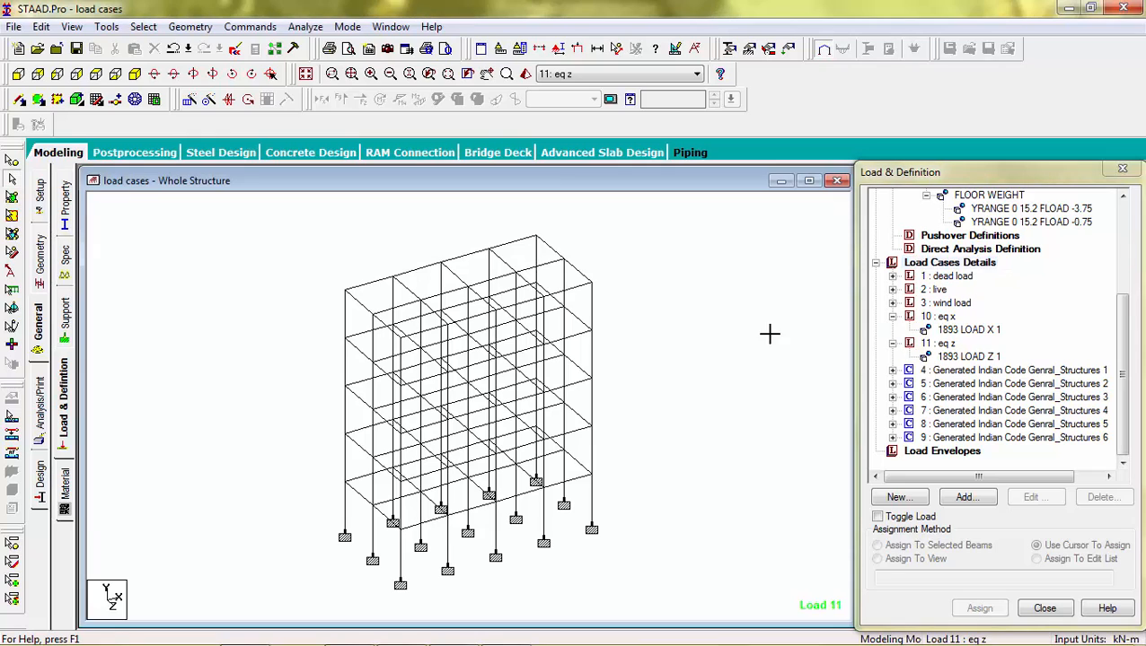
pyautogui.click(305, 26)
pyautogui.click(337, 43)
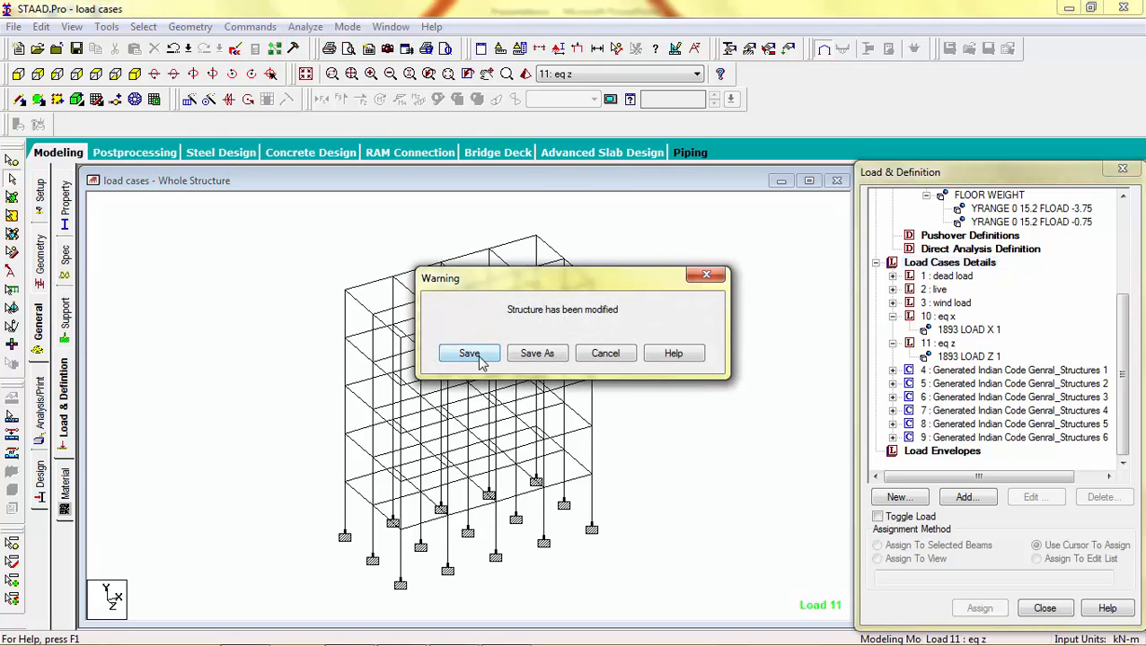
pyautogui.click(469, 354)
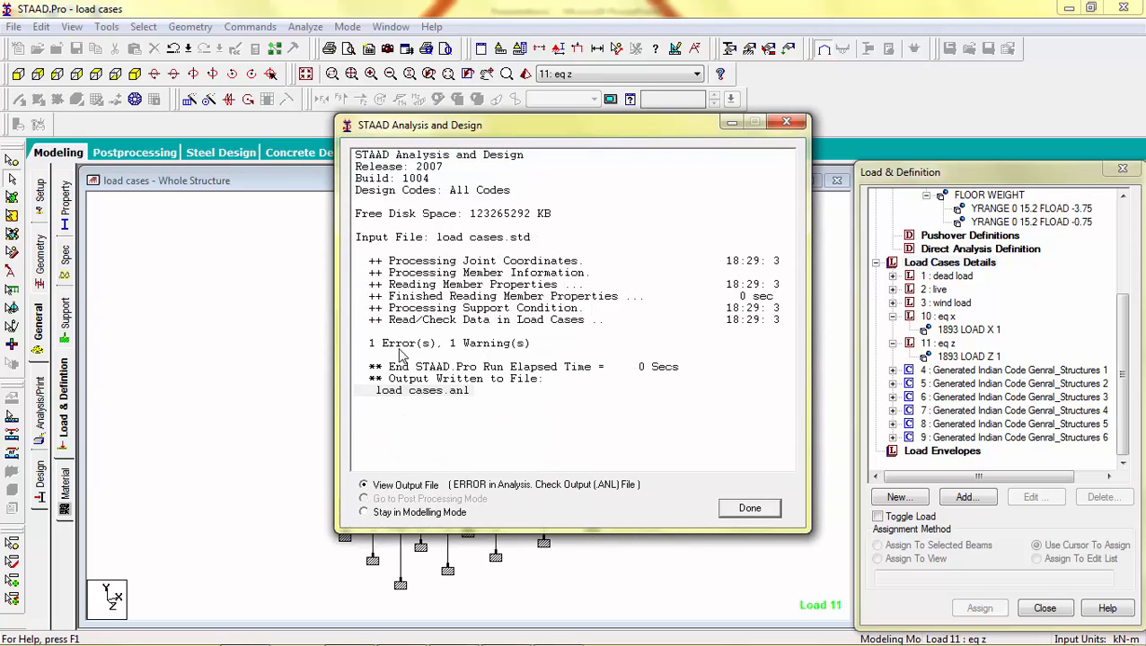
pyautogui.click(749, 509)
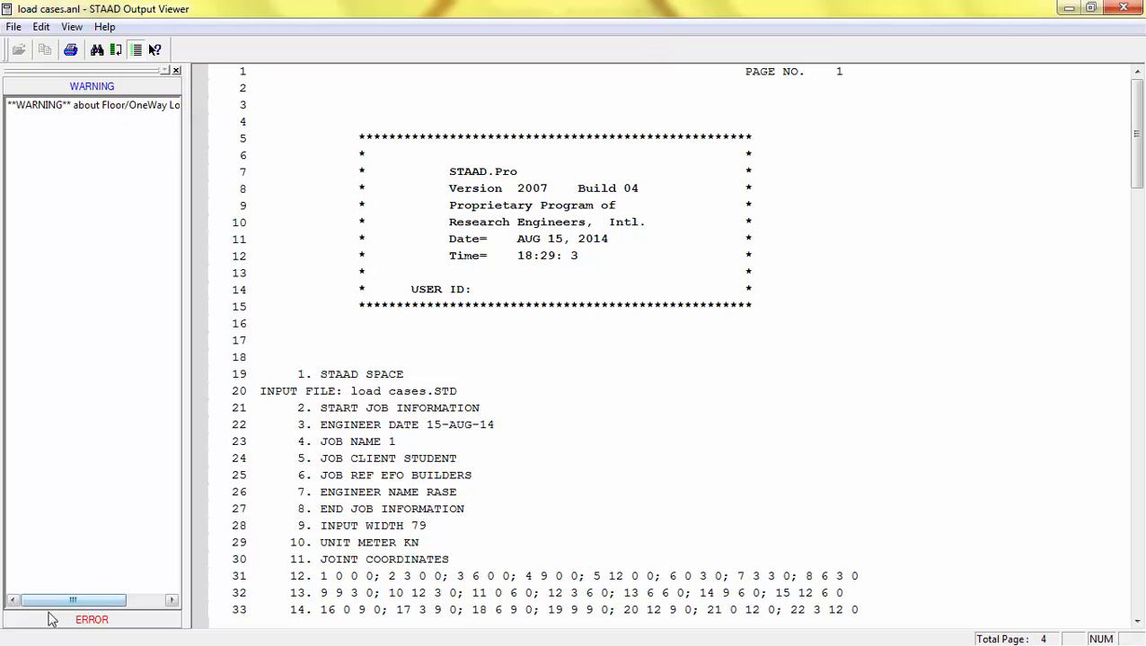
# Step: Examine the error listed in the analysis output, widening the message pane, and close the output viewer
pyautogui.click(51, 621)
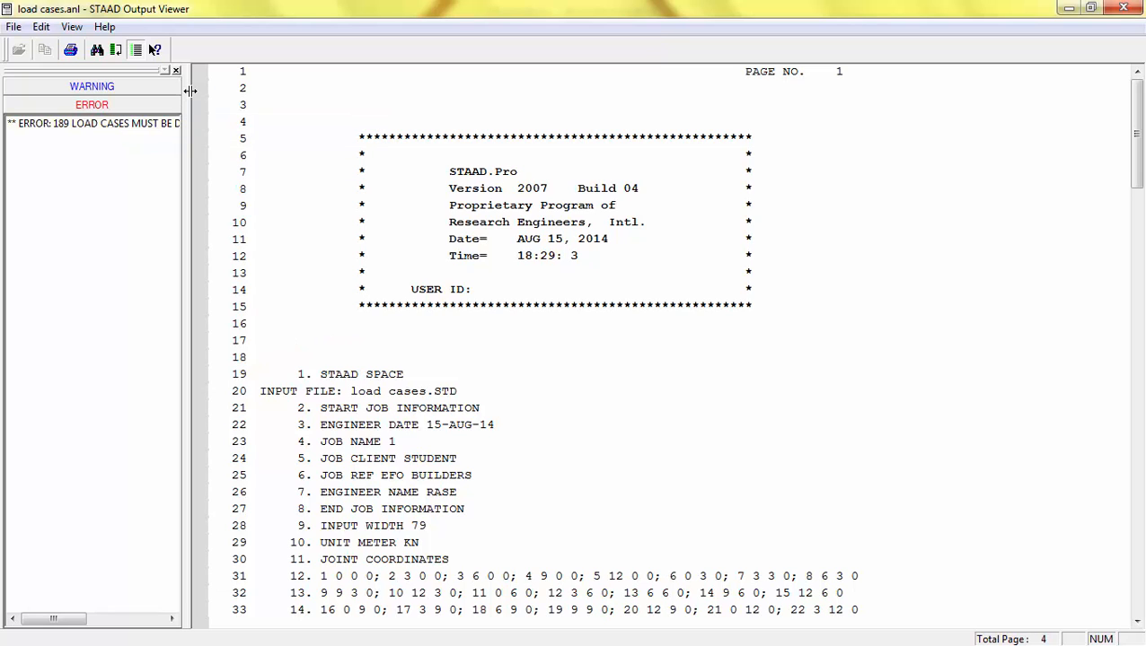
pyautogui.moveTo(191, 91); pyautogui.dragTo(313, 92)
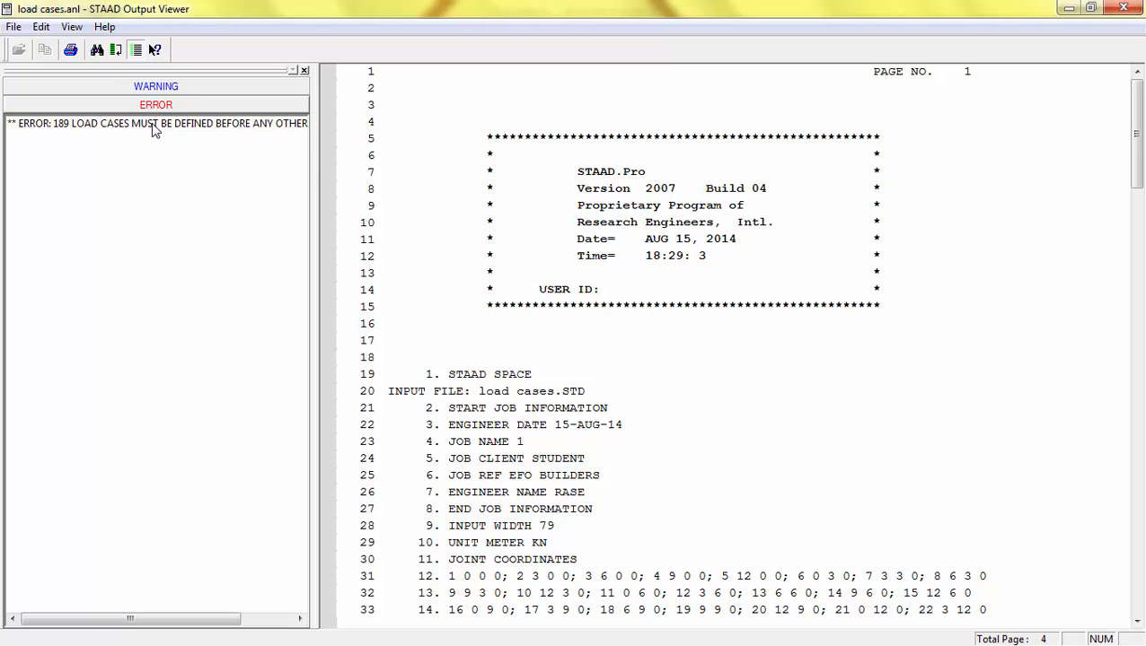
pyautogui.click(1123, 8)
# Step: Open the STAAD command file editor and renumber the eq x load case to 1
pyautogui.click(1123, 321)
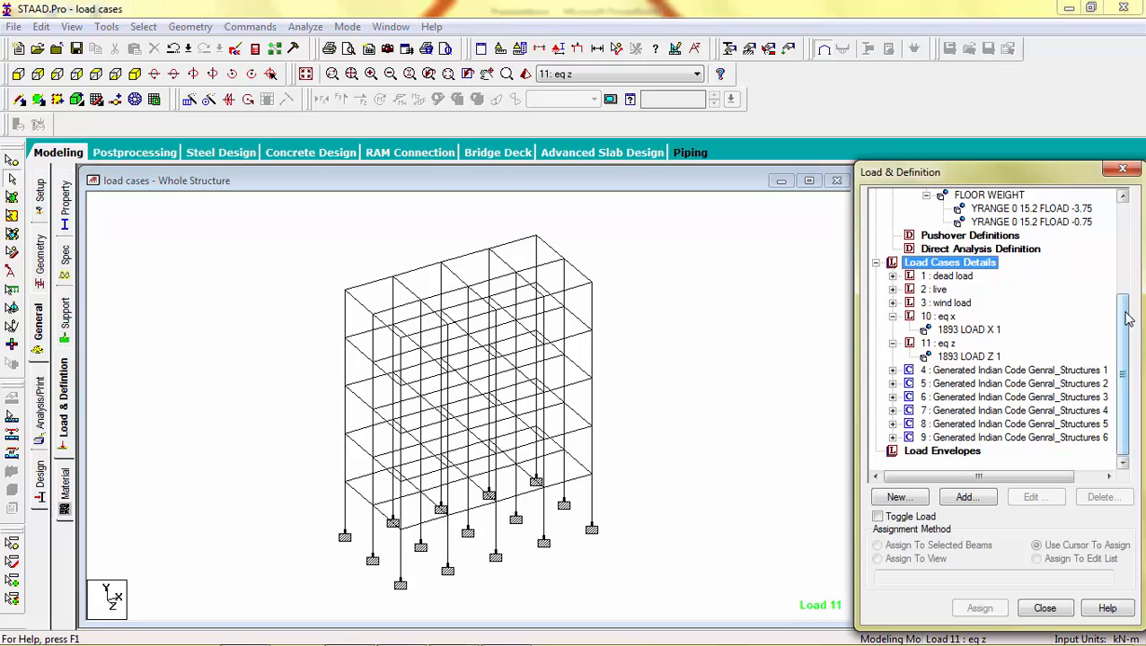
pyautogui.click(935, 318)
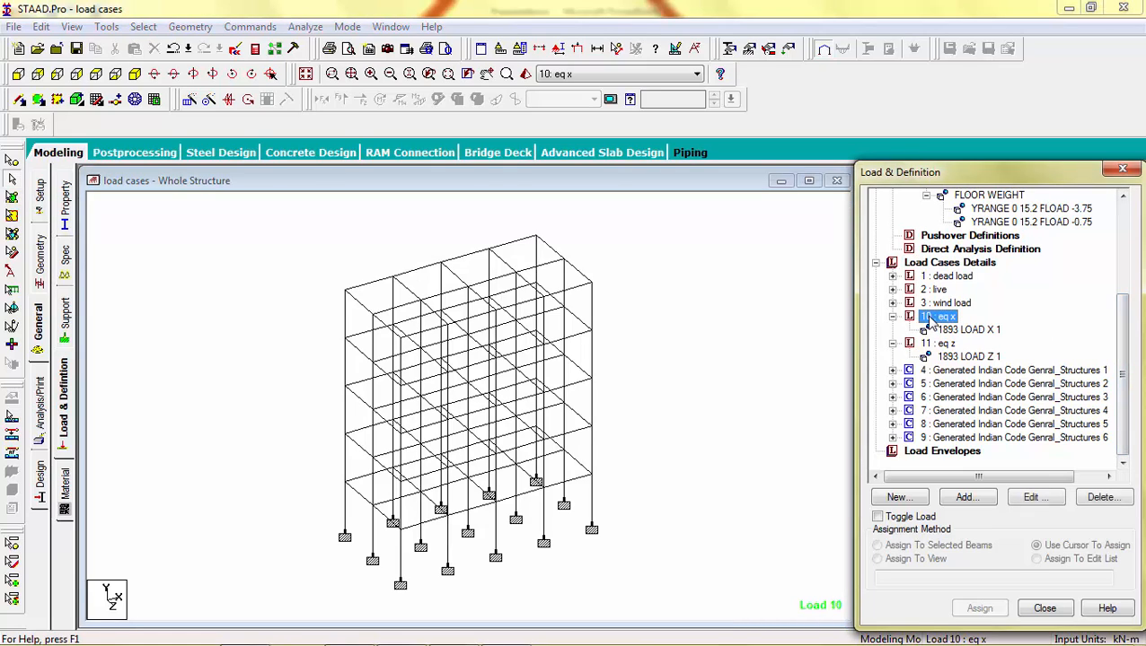
pyautogui.click(934, 344)
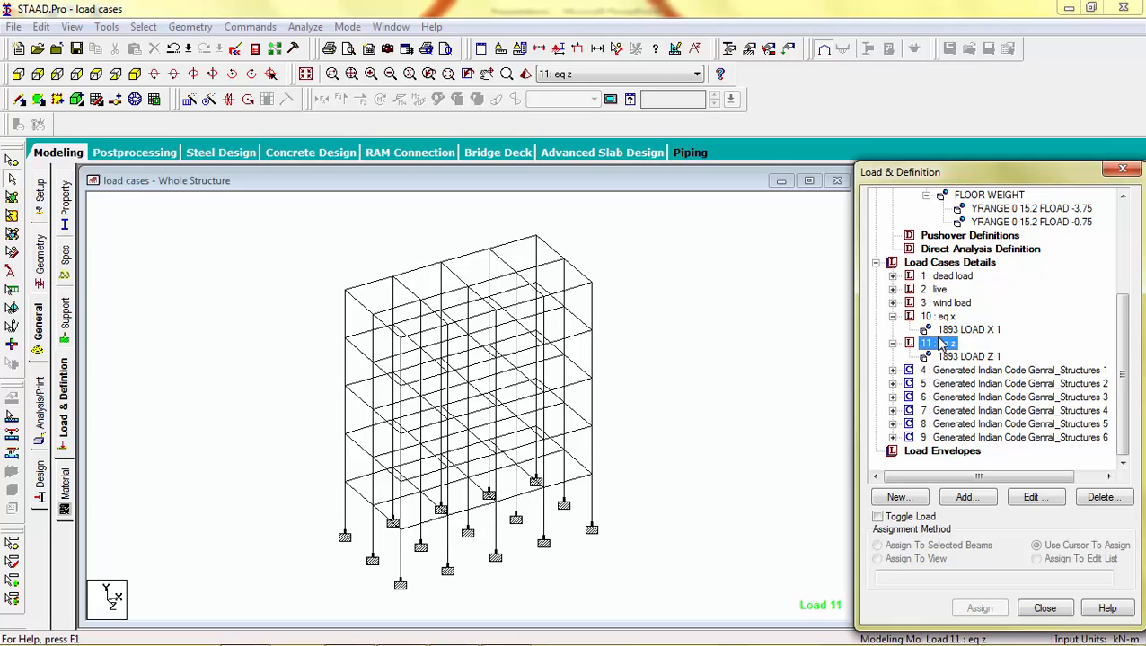
pyautogui.click(236, 52)
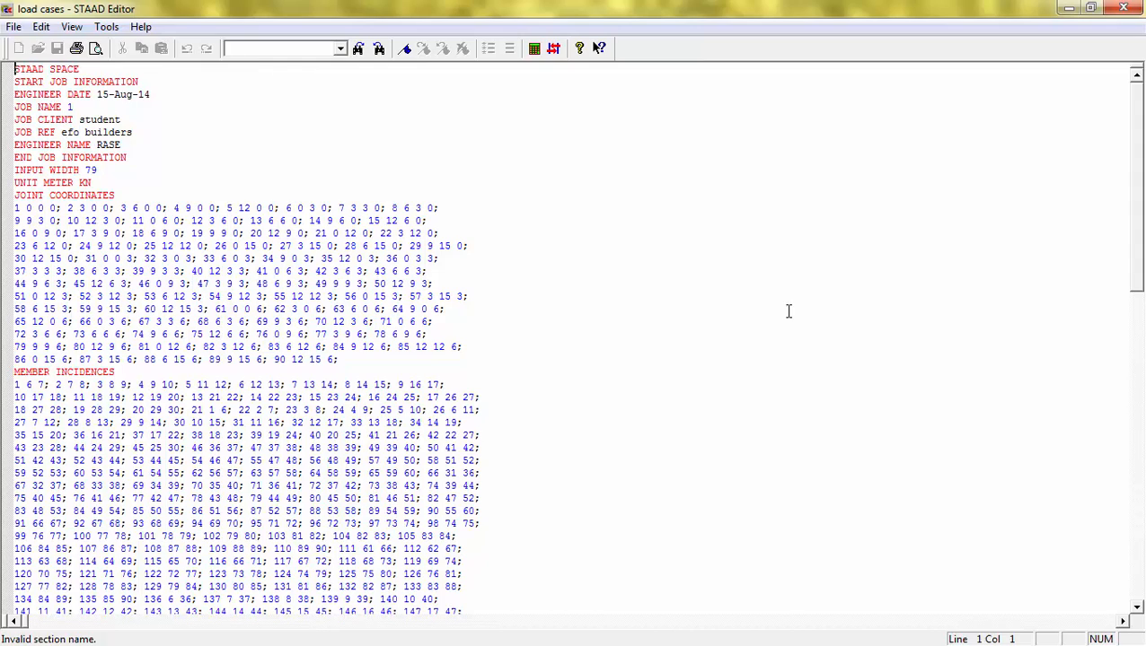
pyautogui.moveTo(1140, 203); pyautogui.dragTo(1142, 509)
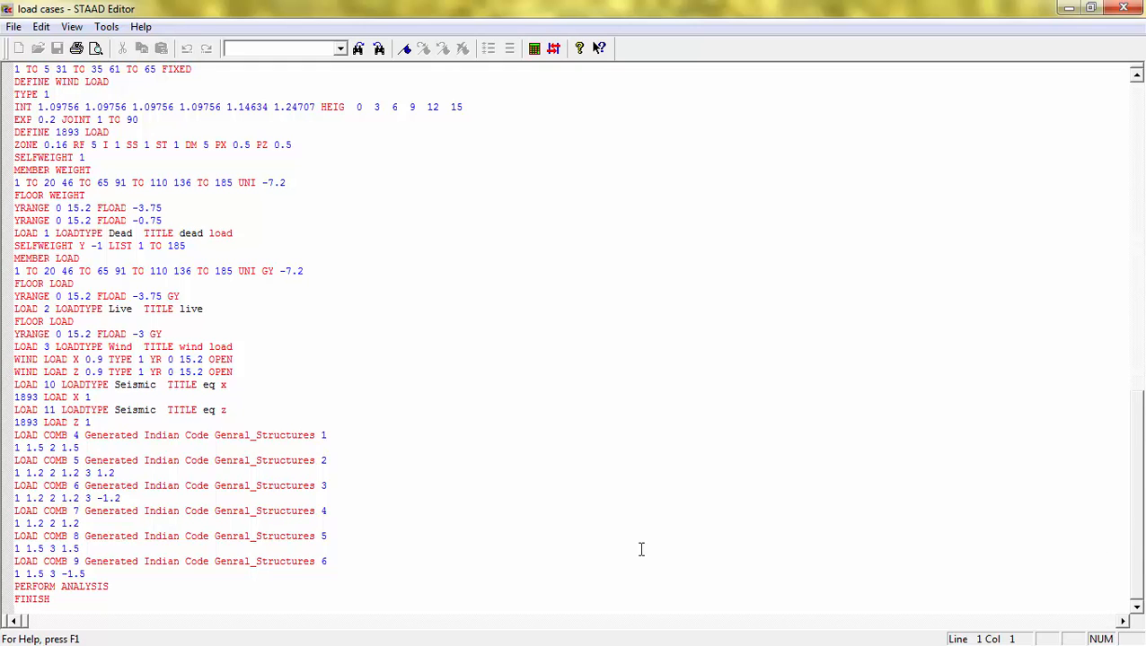
pyautogui.click(58, 386)
pyautogui.press('BackSpace')
pyautogui.press('BackSpace')
pyautogui.write('1')
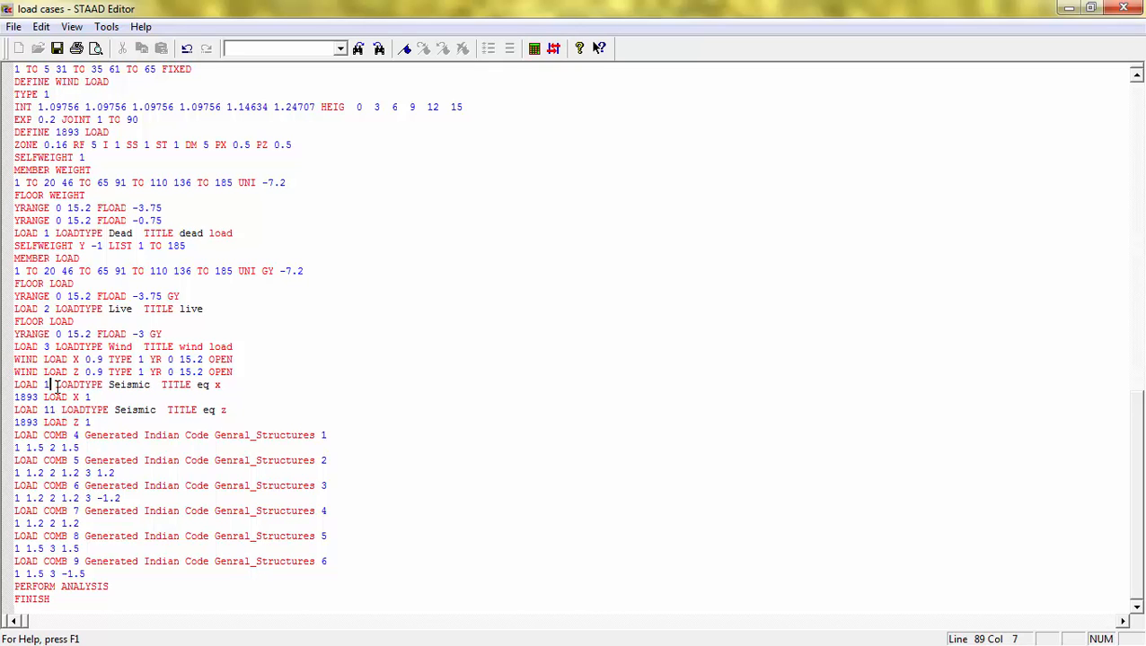
# Step: Renumber the eq z load case to 2 in the command file
pyautogui.click(57, 410)
pyautogui.press('BackSpace')
pyautogui.press('BackSpace')
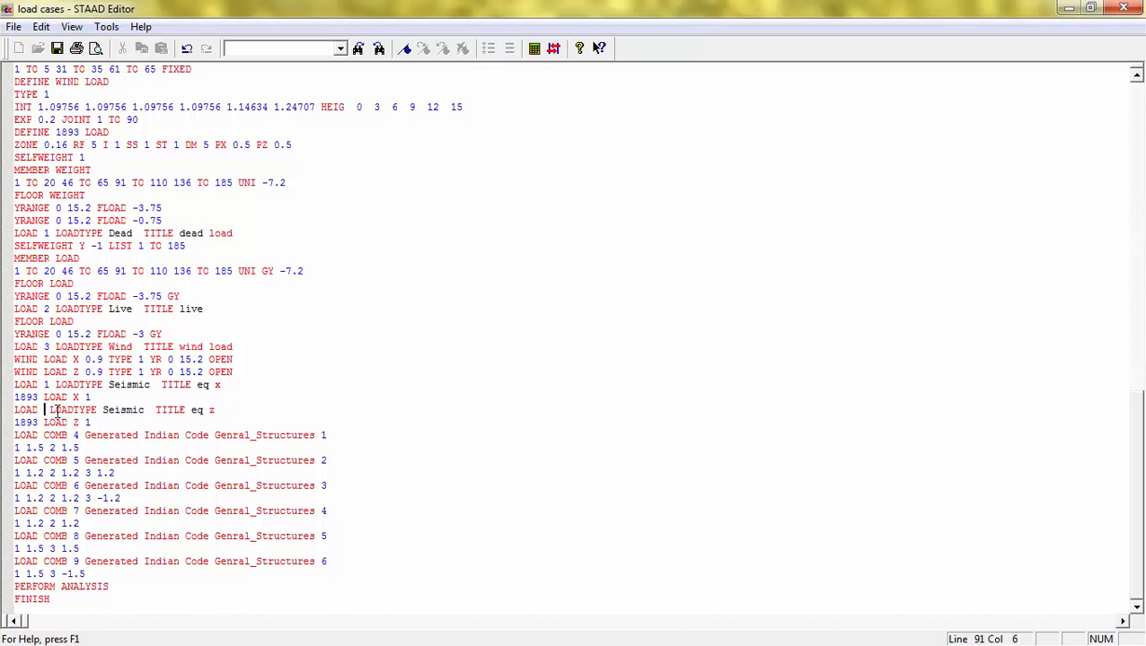
pyautogui.write('1')
pyautogui.press('BackSpace')
pyautogui.write('2')
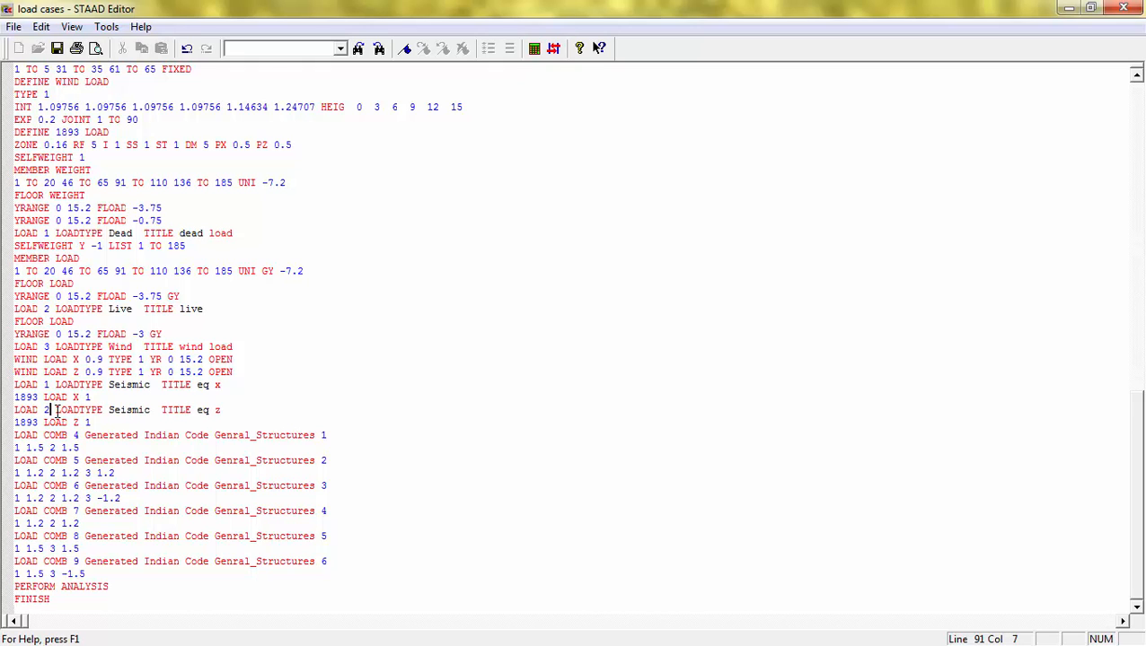
# Step: Renumber the dead load case to 4 and the live load case to 5
pyautogui.click(50, 233)
pyautogui.click(54, 309)
pyautogui.press('BackSpace')
pyautogui.write('5')
# Step: Delete all six load combination definitions from the command file
pyautogui.click(81, 435)
pyautogui.moveTo(109, 576); pyautogui.dragTo(3, 434)
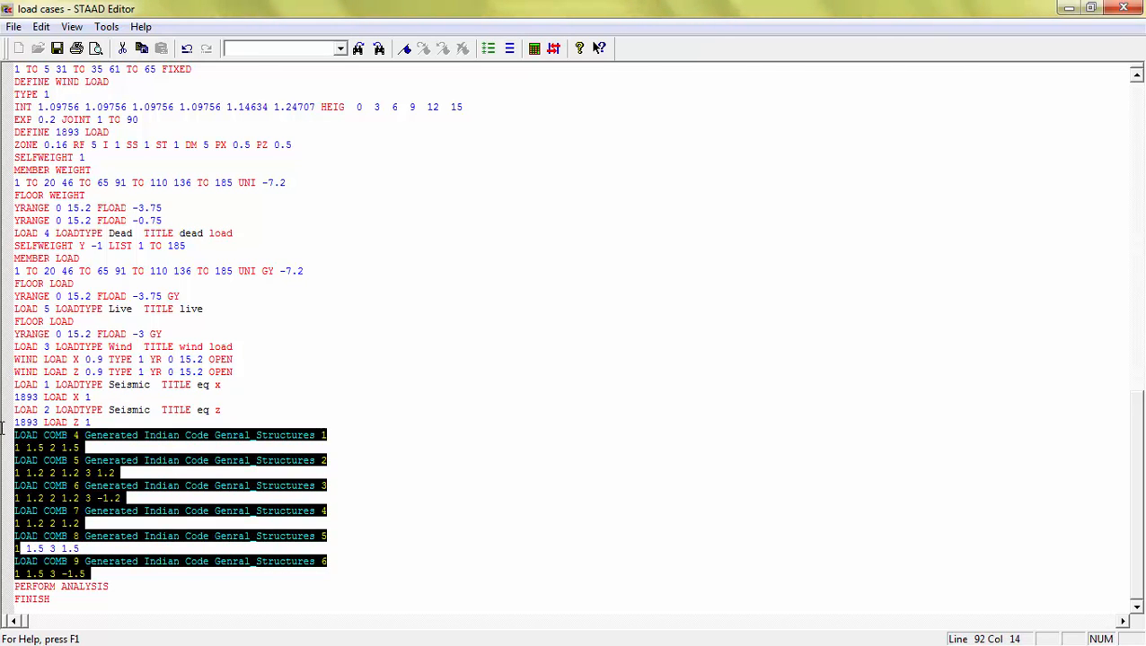
pyautogui.press('Delete')
# Step: Save the edited command file and close the editor
pyautogui.click(164, 501)
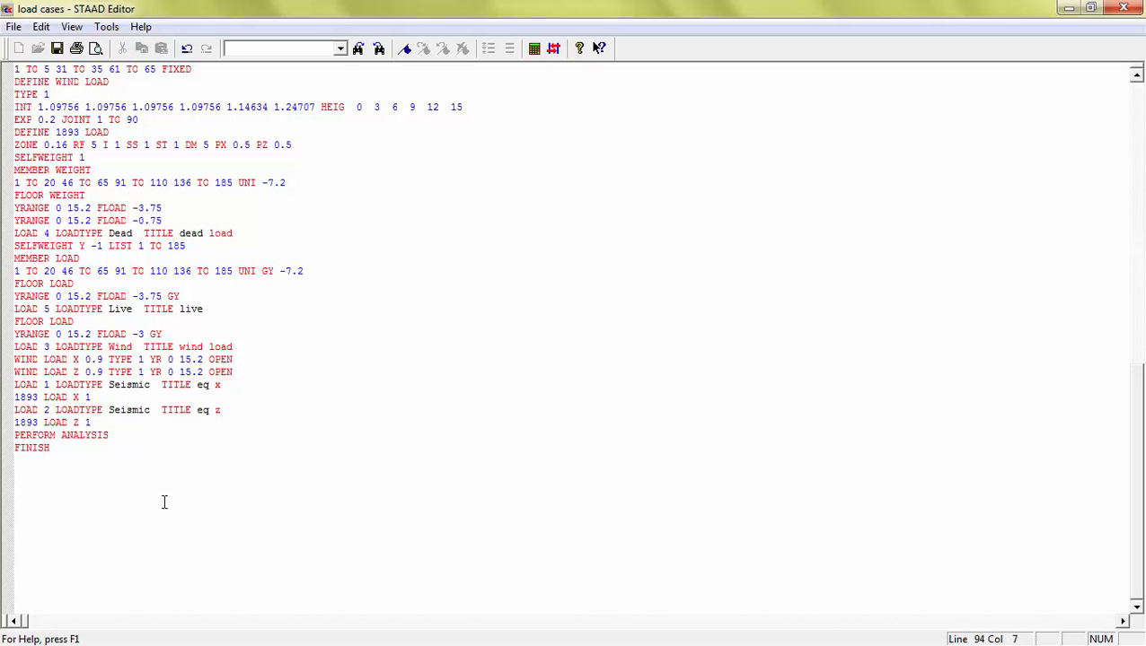
pyautogui.click(63, 47)
pyautogui.click(1115, 8)
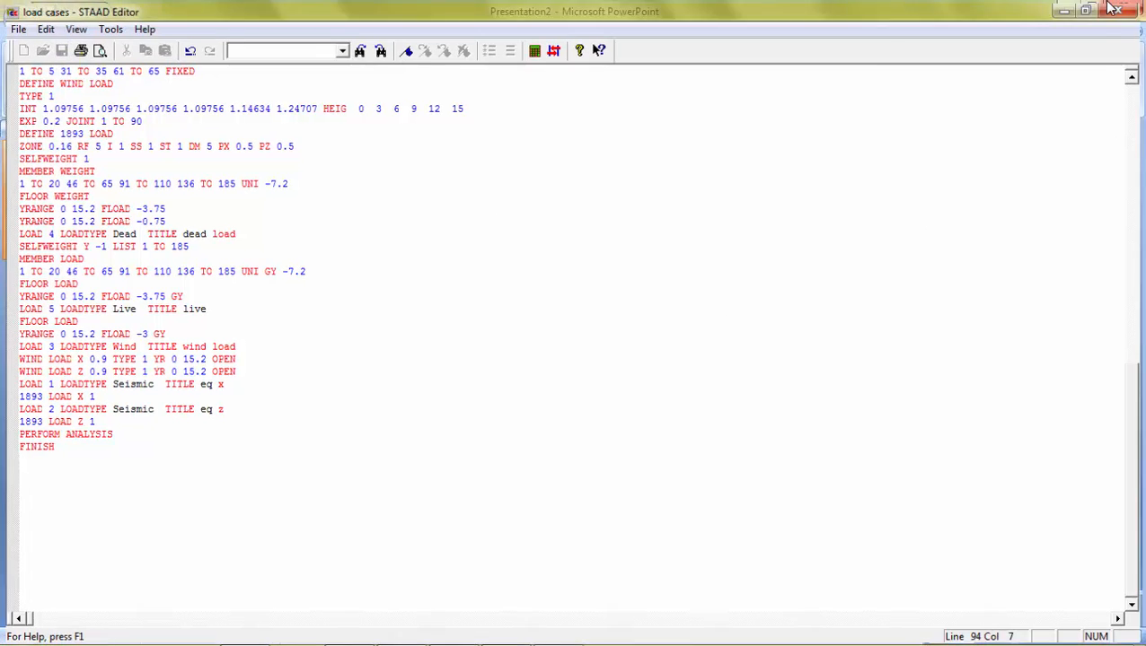
pyautogui.click(876, 208)
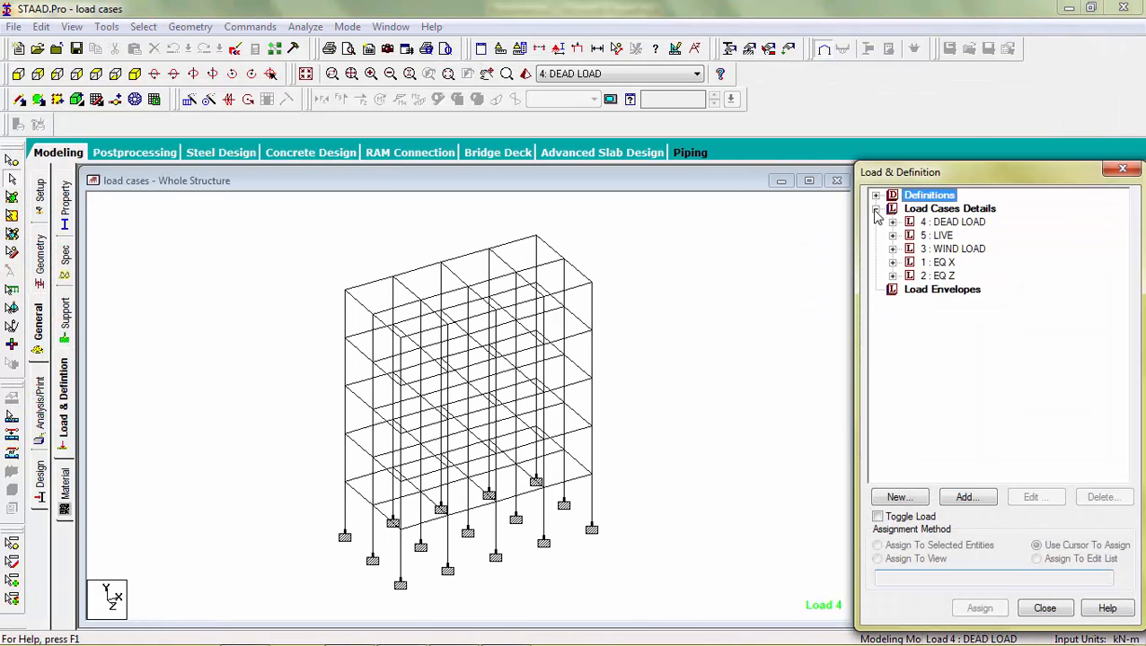
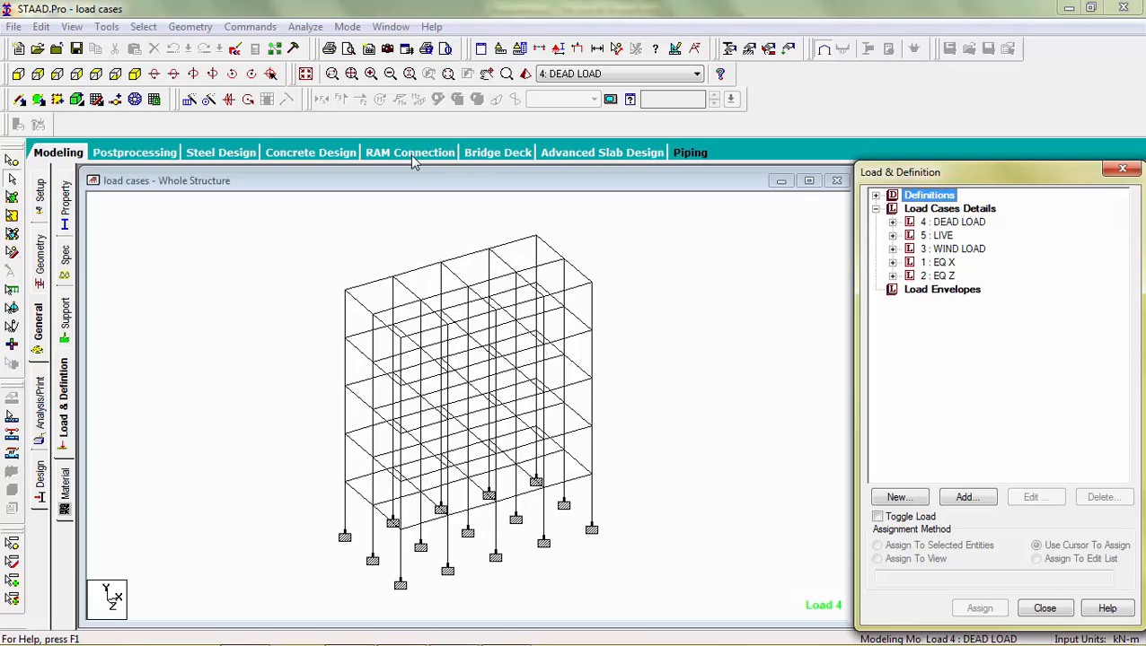
# Step: Reopen the command file and move the wind load case block so it follows the eq z load case
pyautogui.click(236, 50)
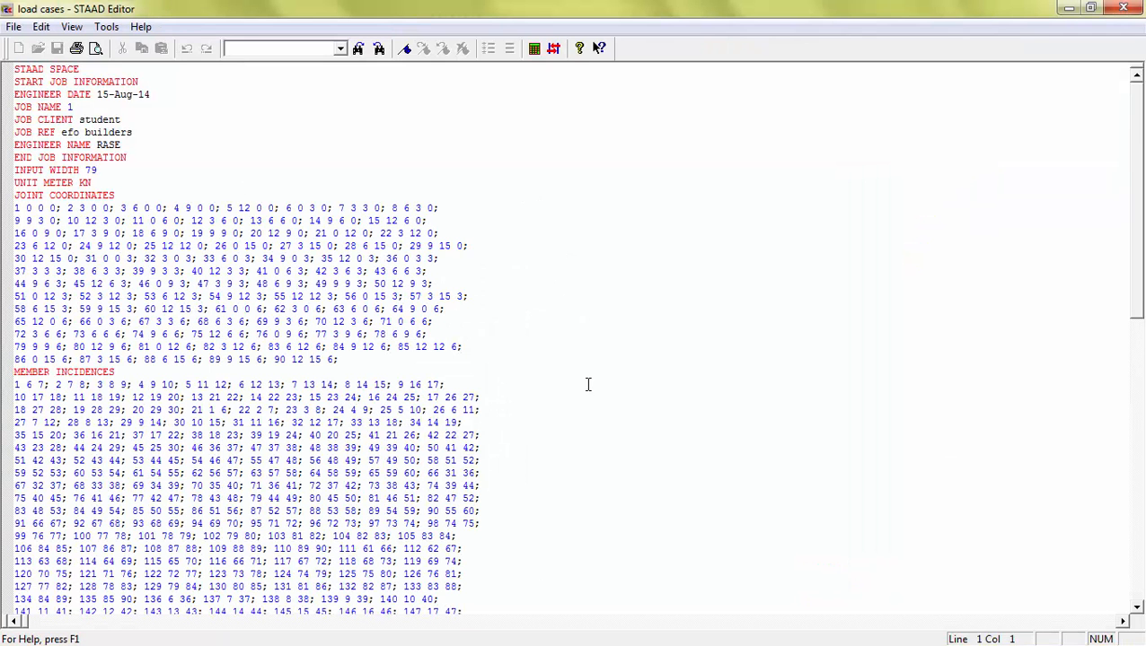
pyautogui.moveTo(1136, 186); pyautogui.dragTo(1122, 579)
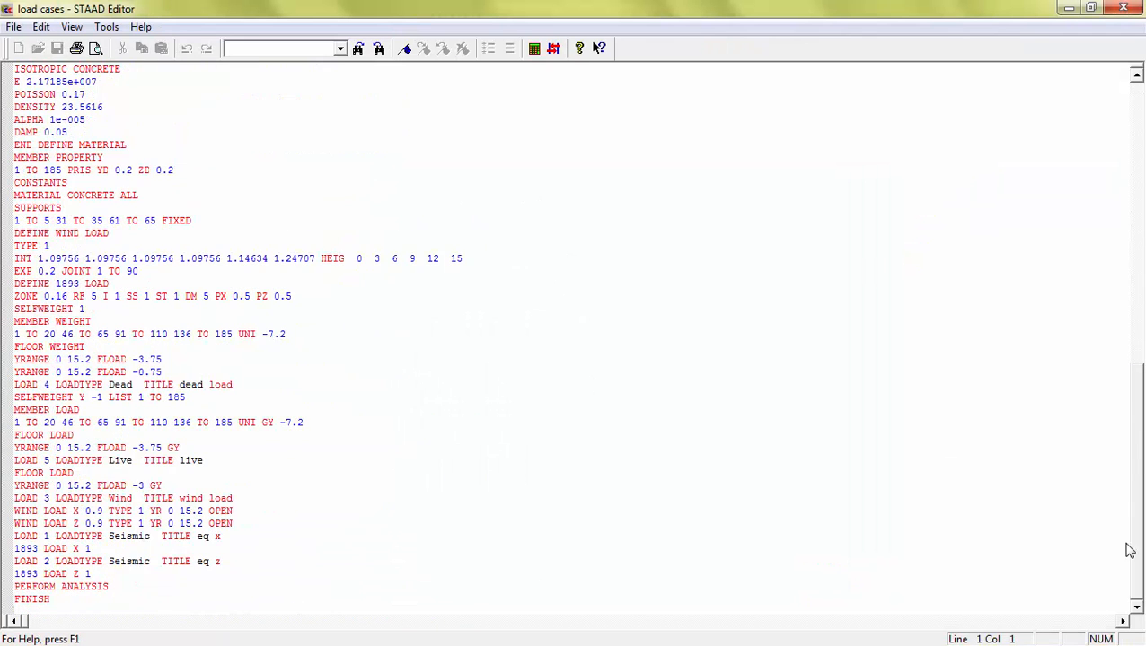
pyautogui.moveTo(235, 524); pyautogui.dragTo(17, 496)
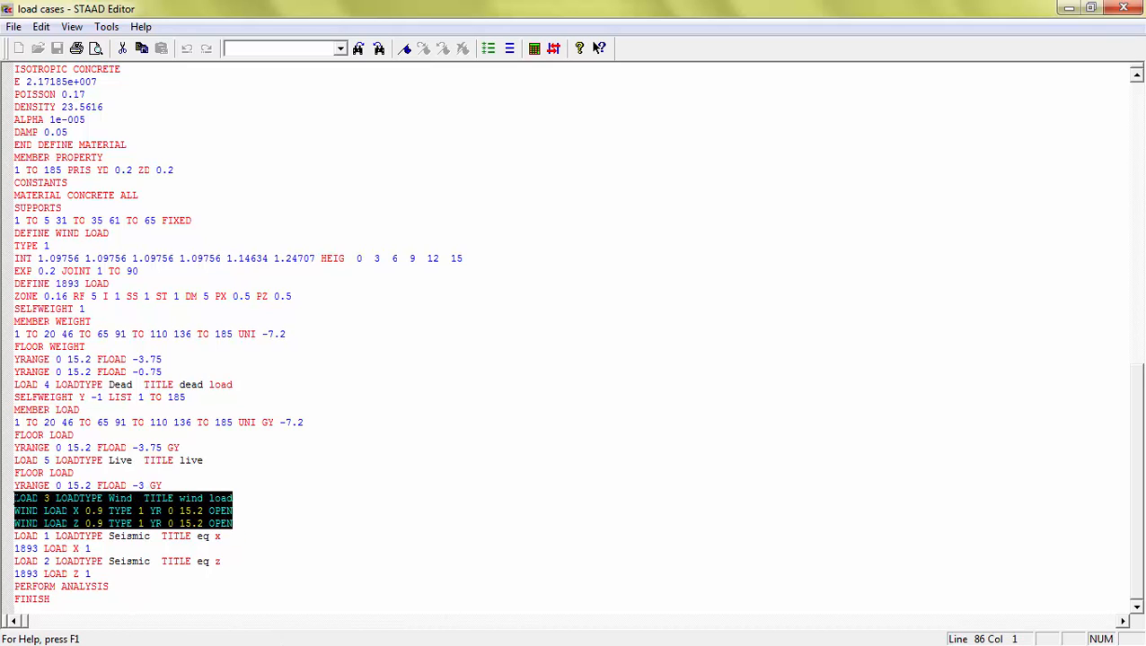
pyautogui.hotkey('ctrl', 'x')
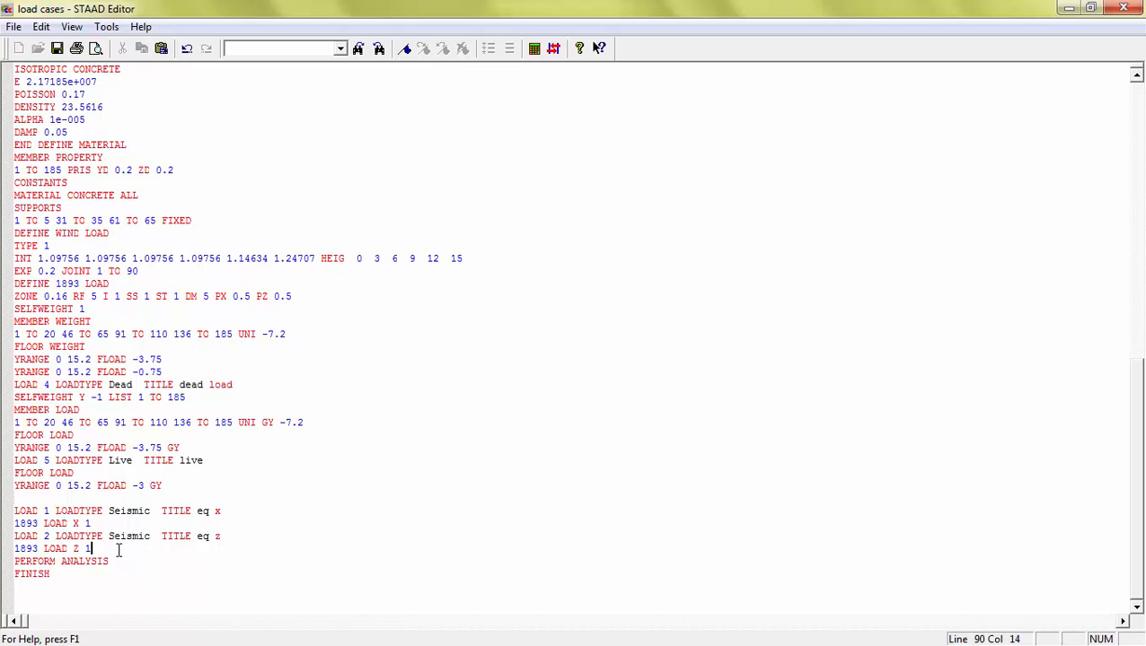
pyautogui.press('Return')
pyautogui.hotkey('ctrl', 'v')
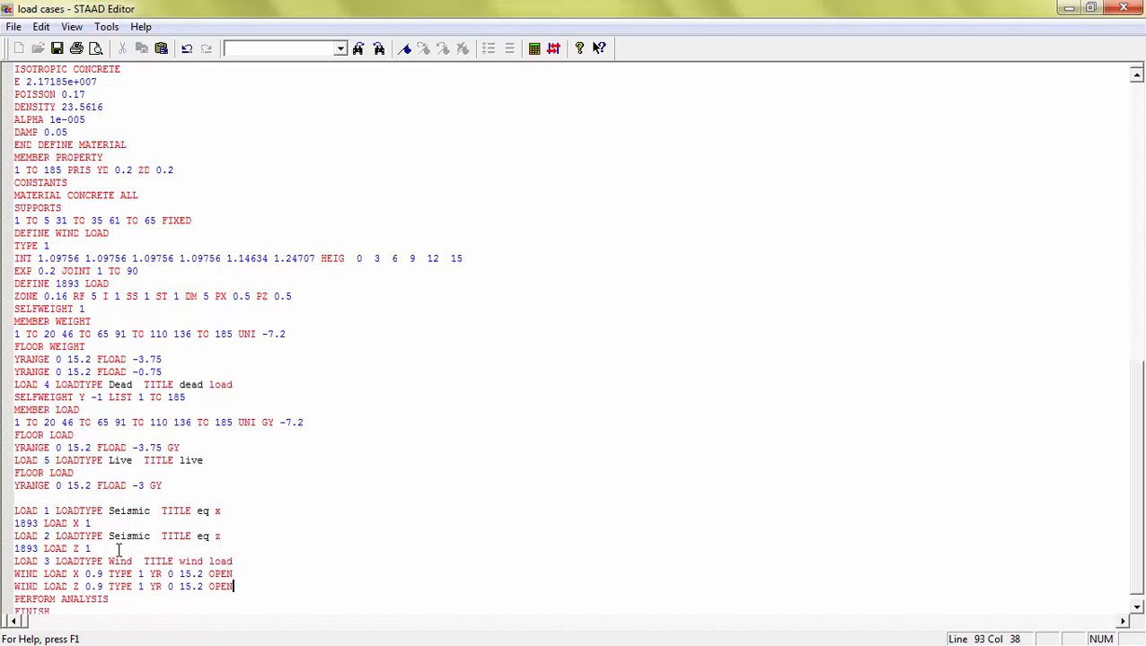
# Step: Move the dead and live load case blocks so they follow the wind load case in the command file
pyautogui.moveTo(175, 486); pyautogui.dragTo(5, 385)
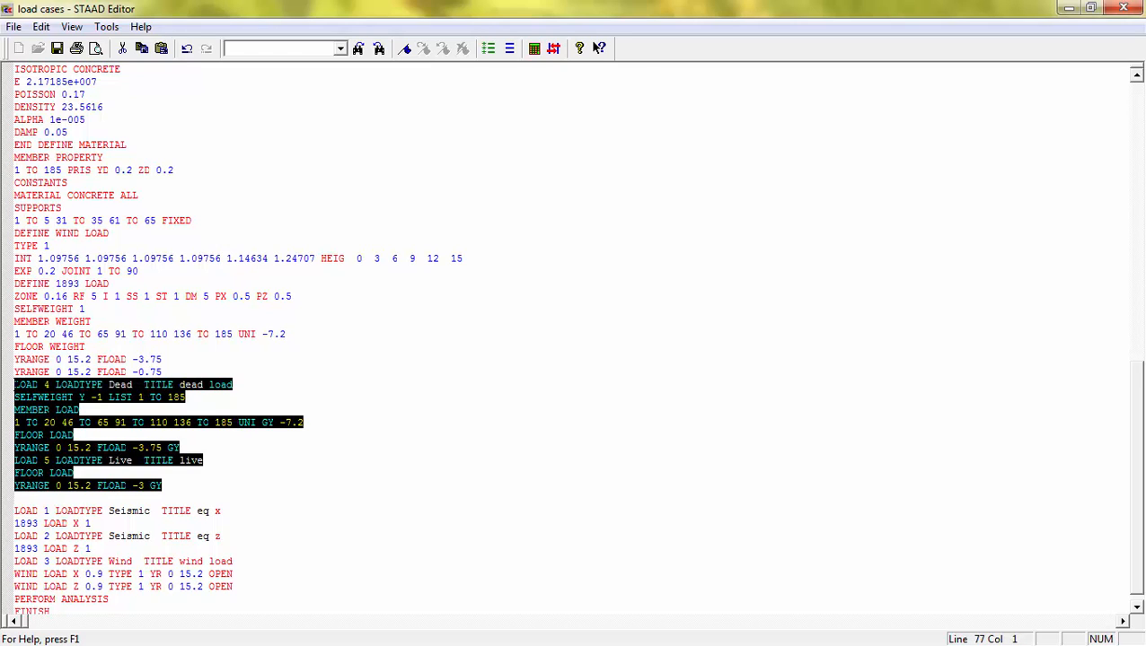
pyautogui.press('Delete')
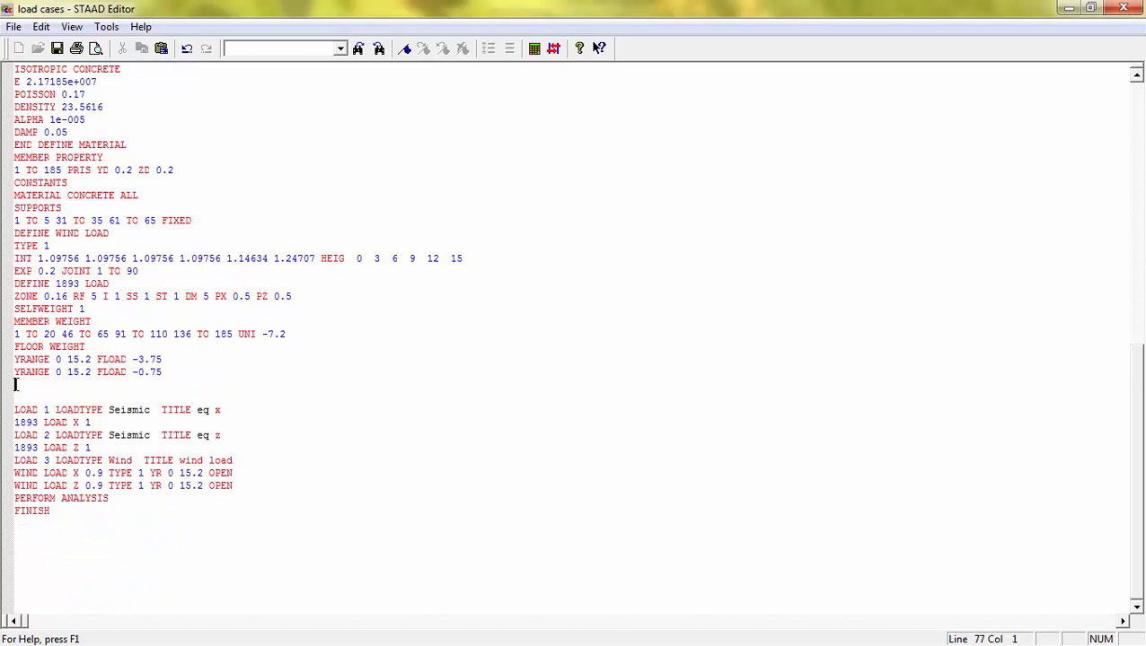
pyautogui.click(272, 483)
pyautogui.press('Return')
pyautogui.hotkey('ctrl', 'v')
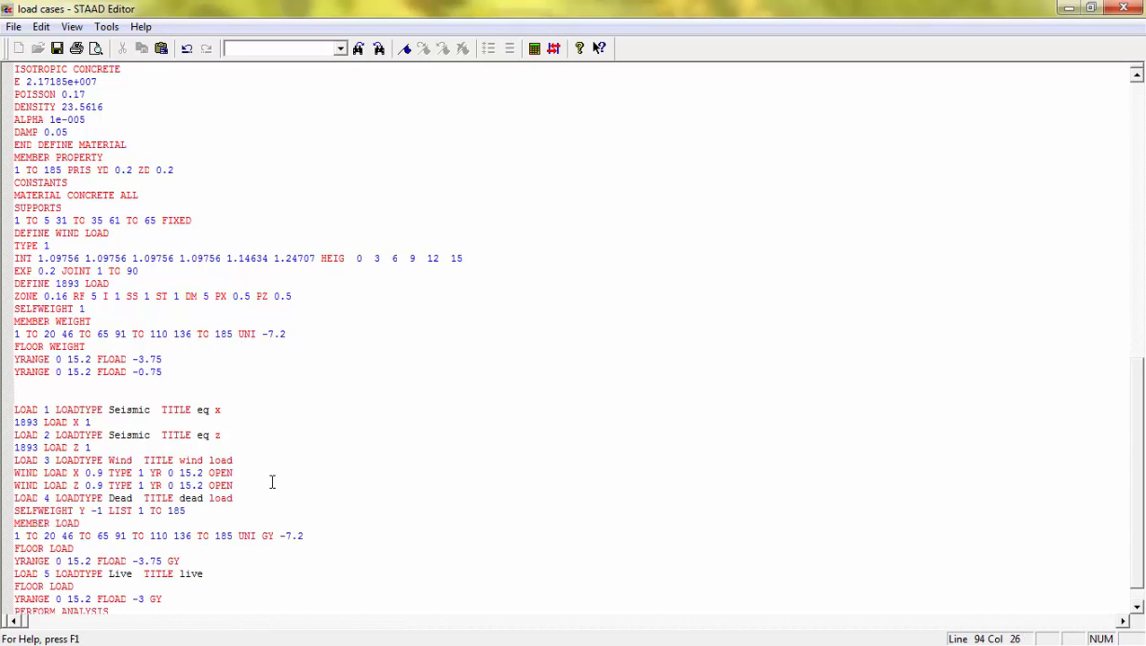
# Step: Remove the blank lines left before the seismic load cases, save the command file and close the editor
pyautogui.click(83, 393)
pyautogui.click(20, 393)
pyautogui.press('BackSpace')
pyautogui.press('BackSpace')
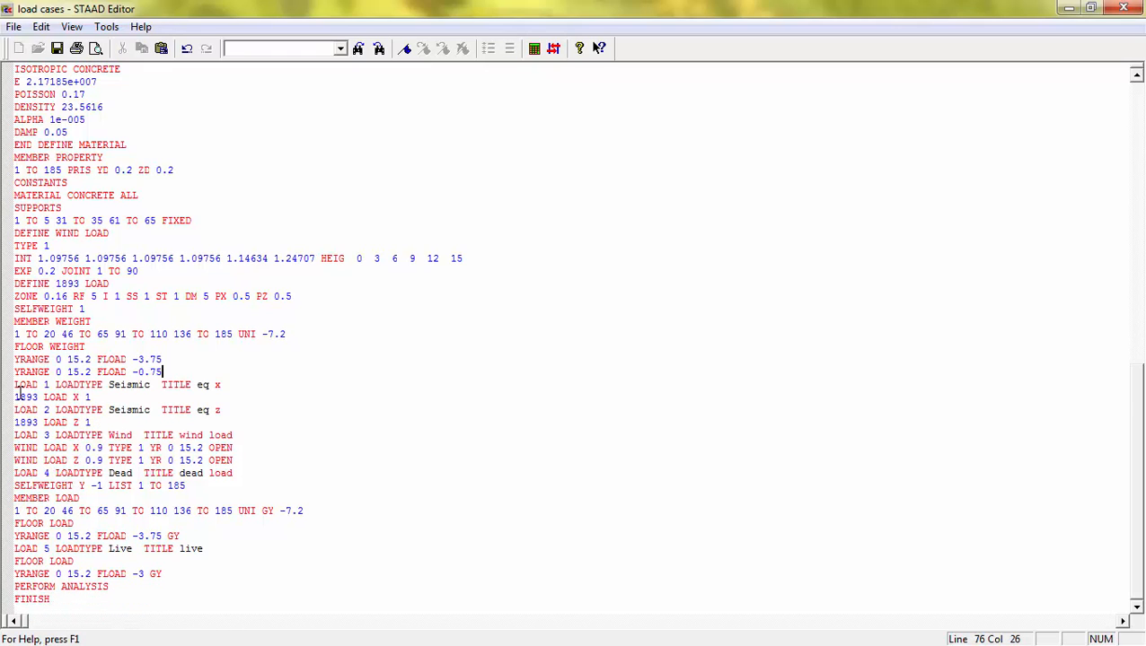
pyautogui.click(56, 48)
pyautogui.click(1122, 8)
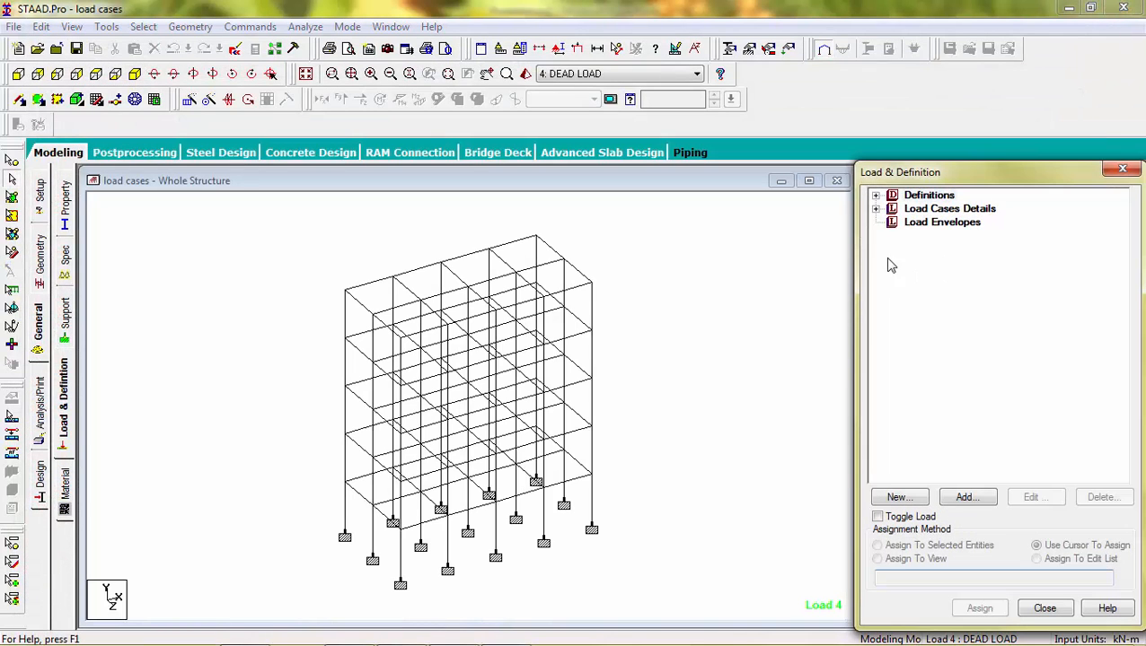
# Step: Generate automatic load combinations using the Indian Code with the Genral_Structures category and add them to the load cases
pyautogui.click(875, 208)
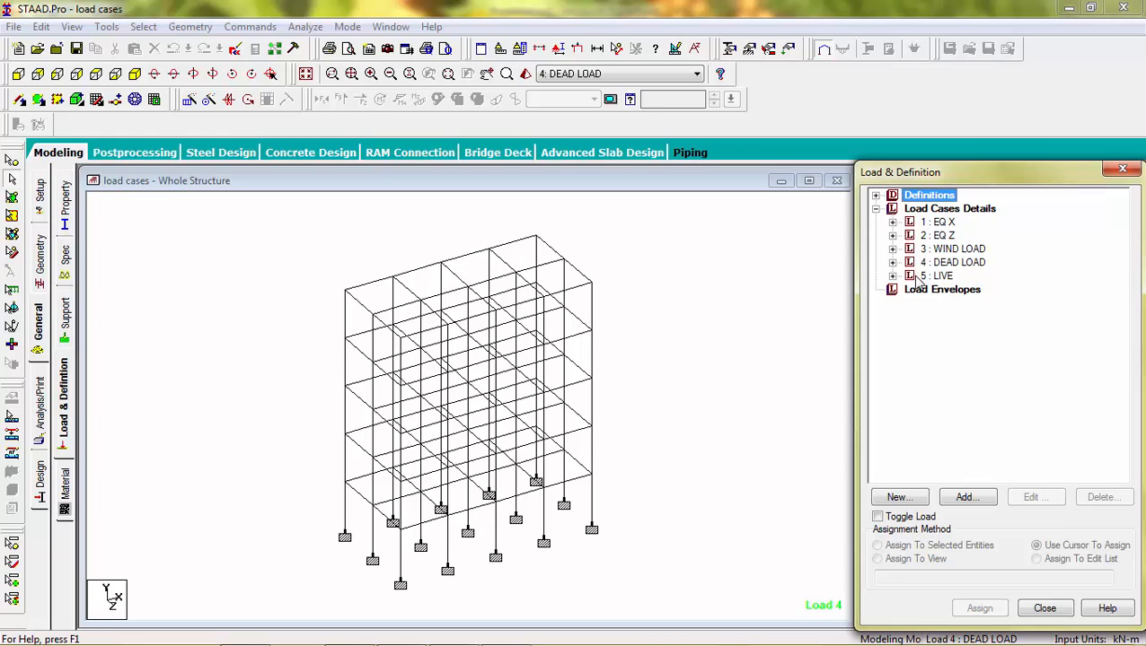
pyautogui.click(923, 211)
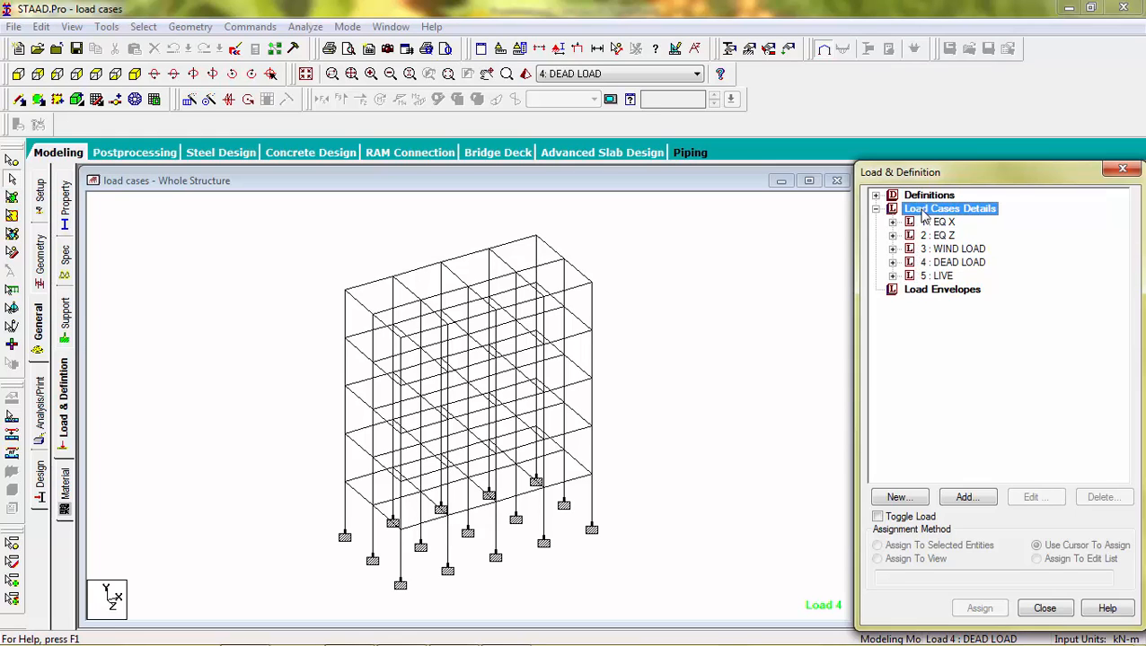
pyautogui.click(981, 498)
pyautogui.click(332, 206)
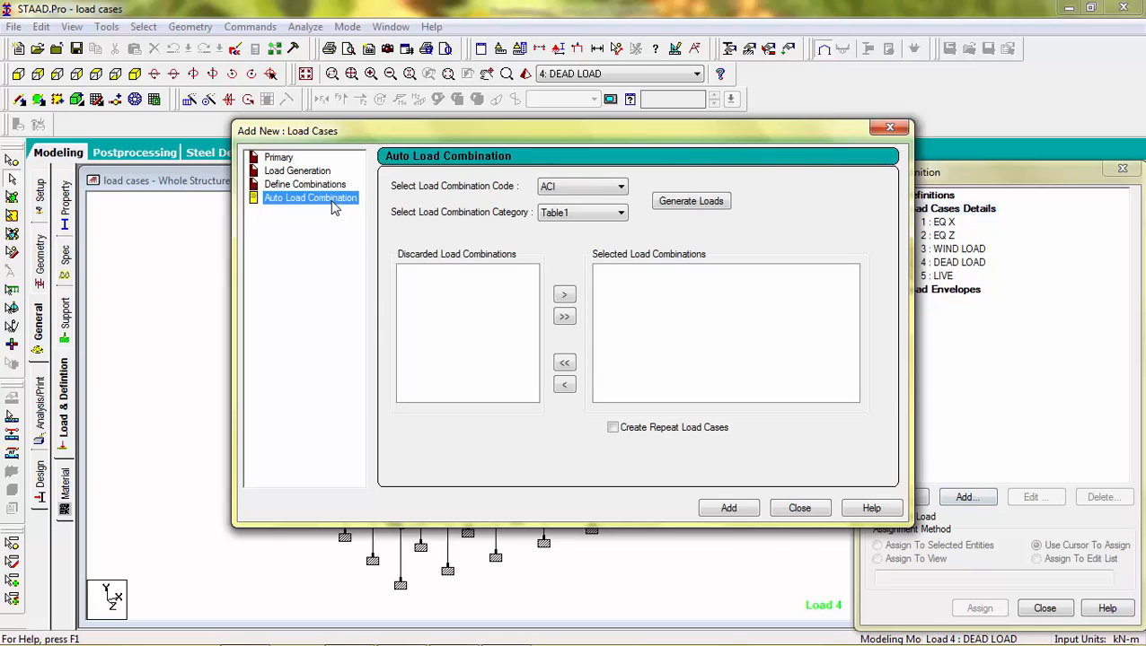
pyautogui.click(612, 189)
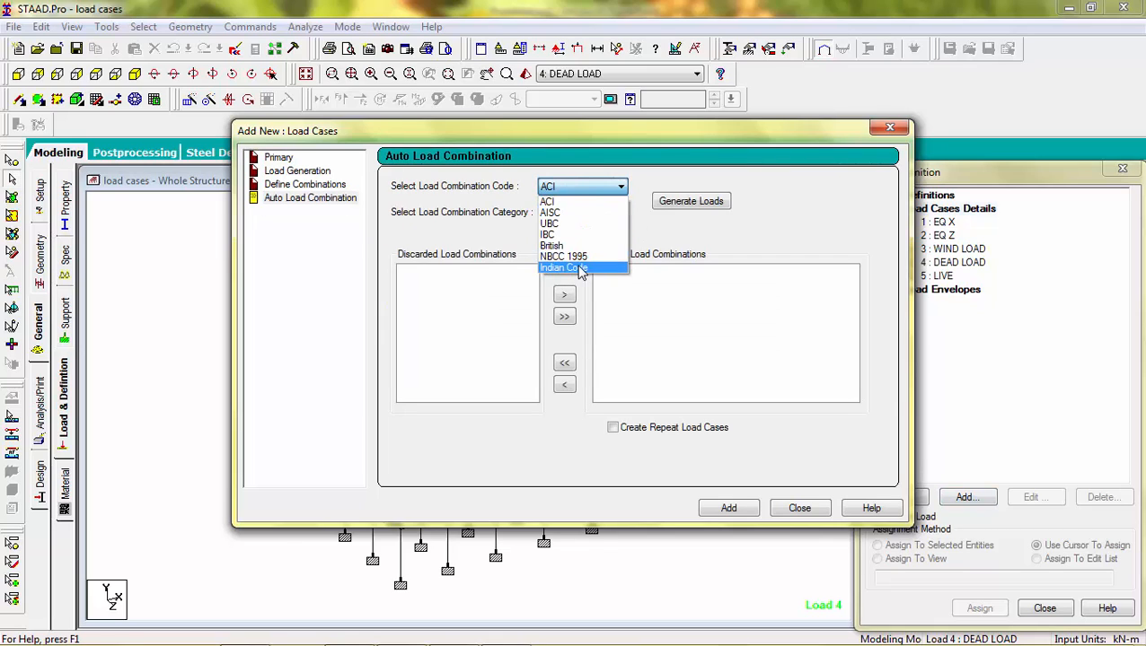
pyautogui.click(579, 267)
pyautogui.click(684, 203)
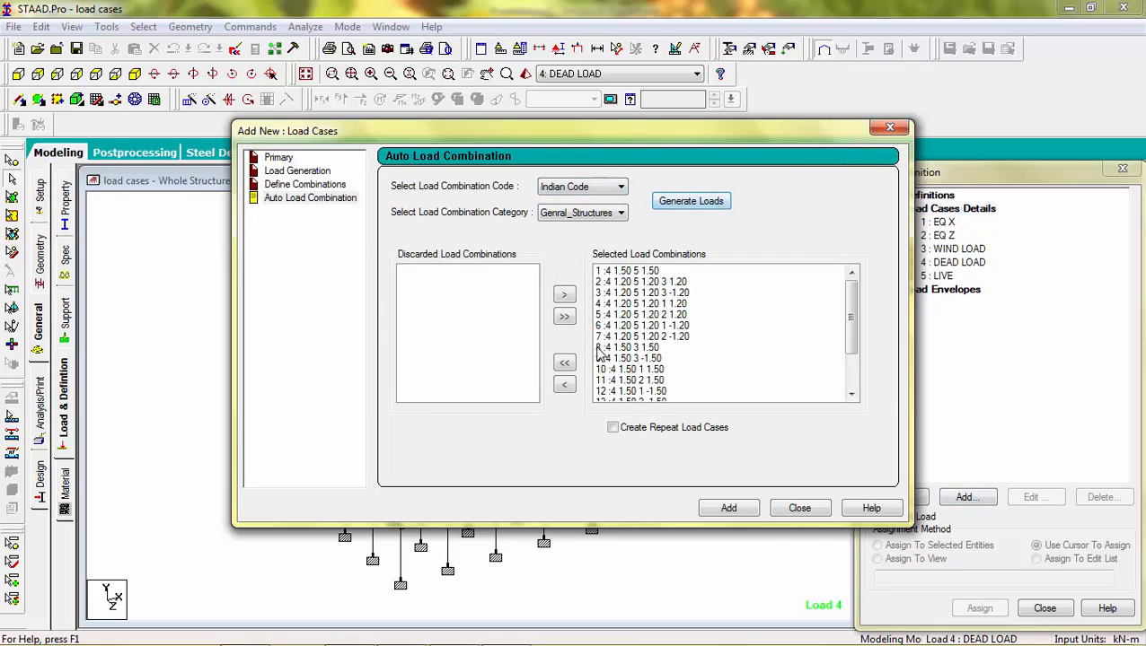
pyautogui.moveTo(851, 321); pyautogui.dragTo(867, 286)
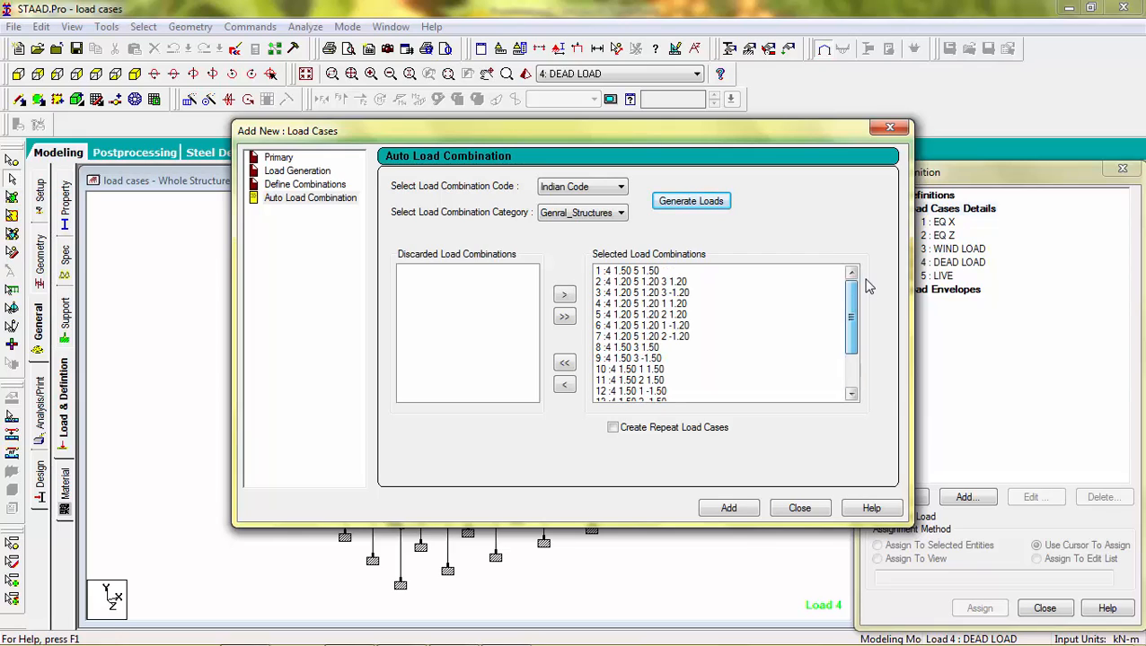
pyautogui.click(729, 509)
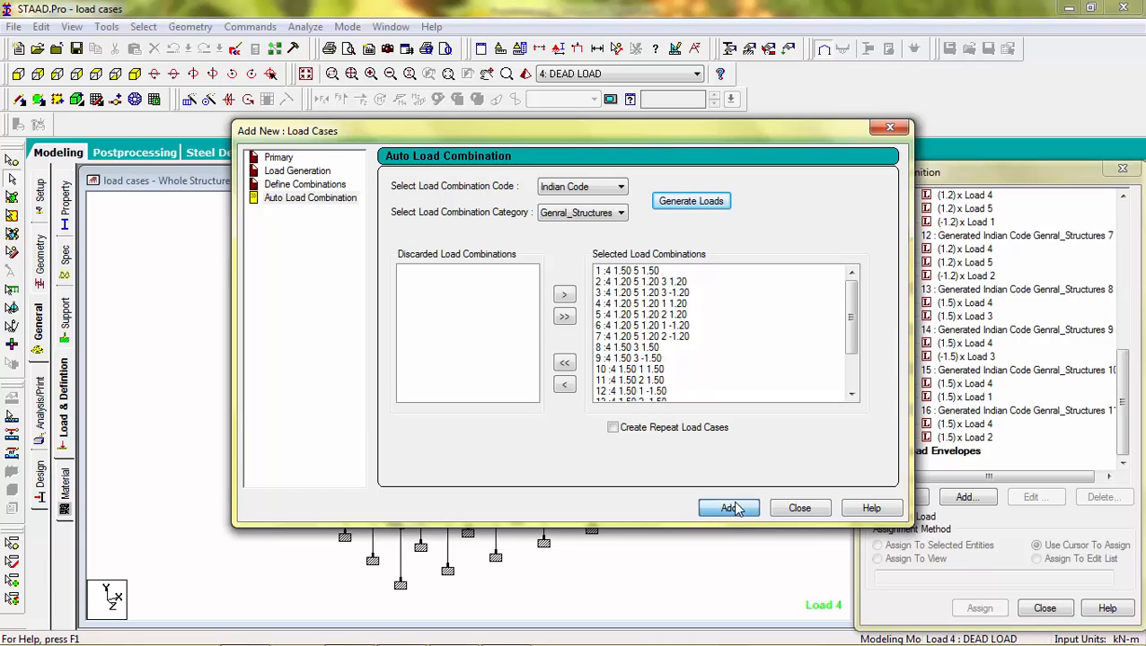
pyautogui.click(796, 509)
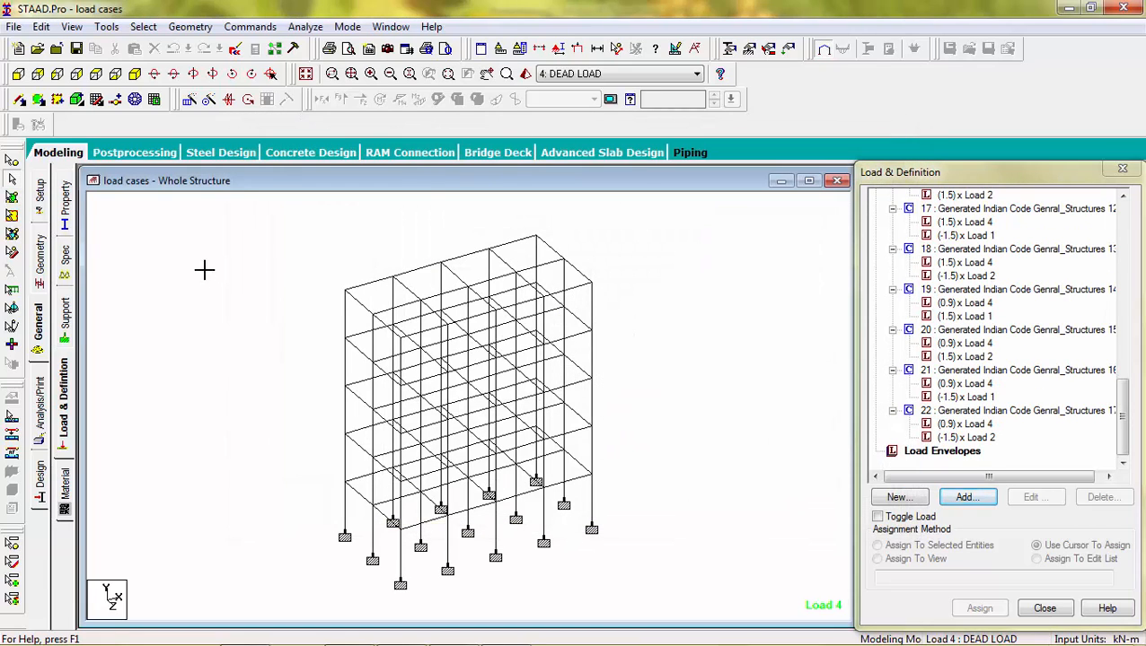
# Step: Run the analysis and go to post-processing mode with all load cases selected for results
pyautogui.click(305, 26)
pyautogui.click(306, 50)
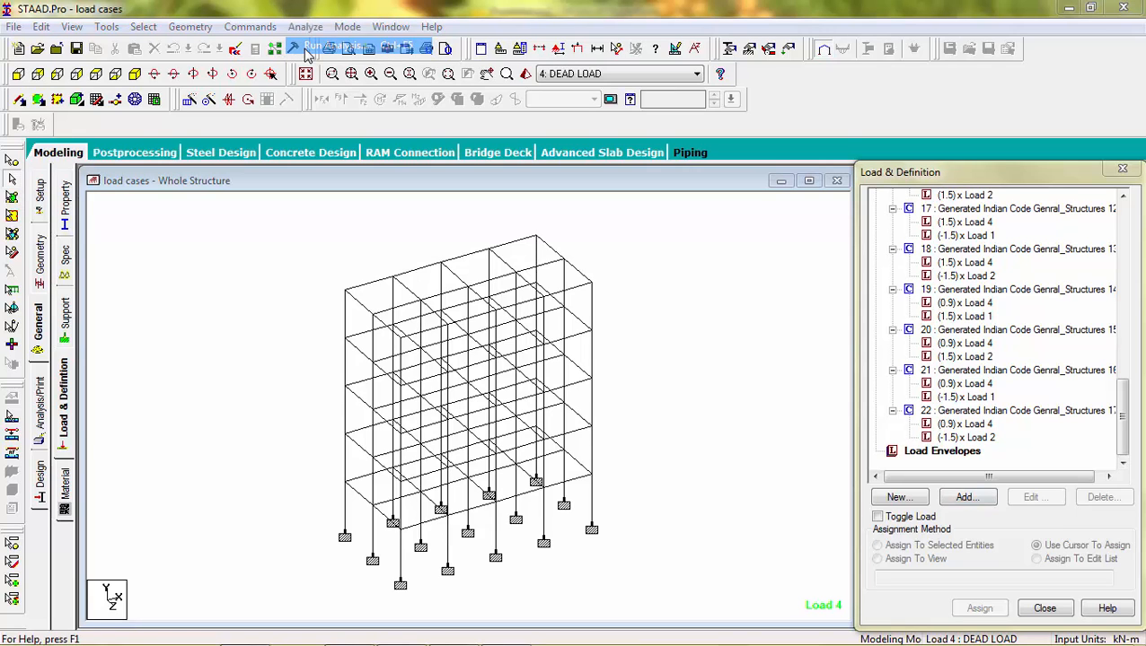
pyautogui.press('Return')
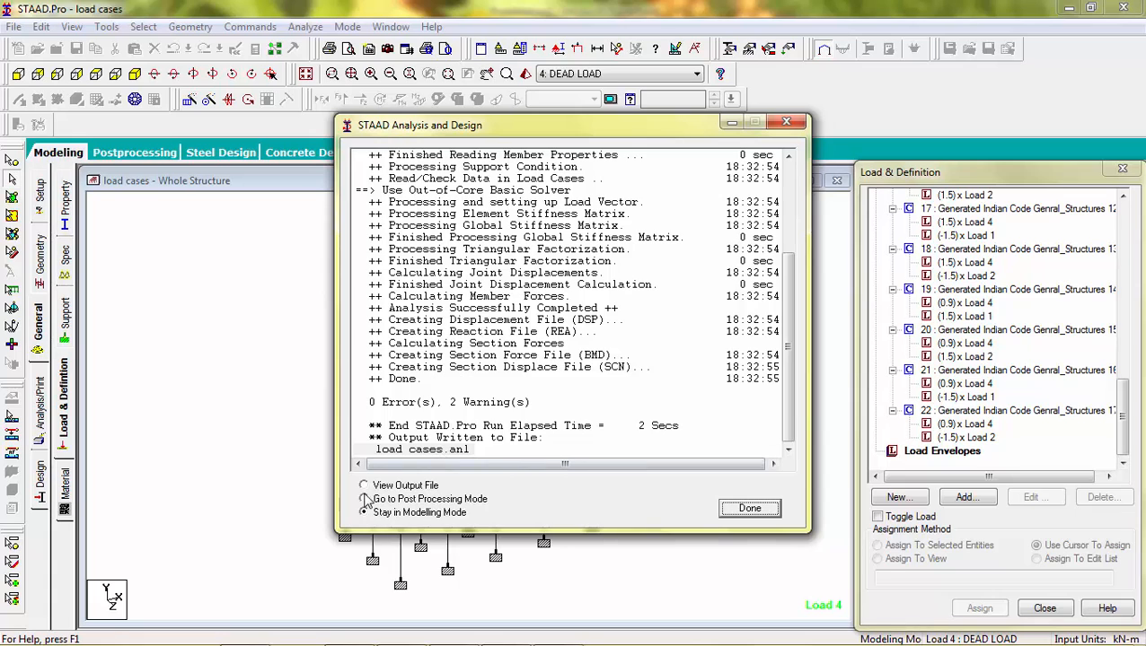
pyautogui.click(365, 499)
pyautogui.click(755, 512)
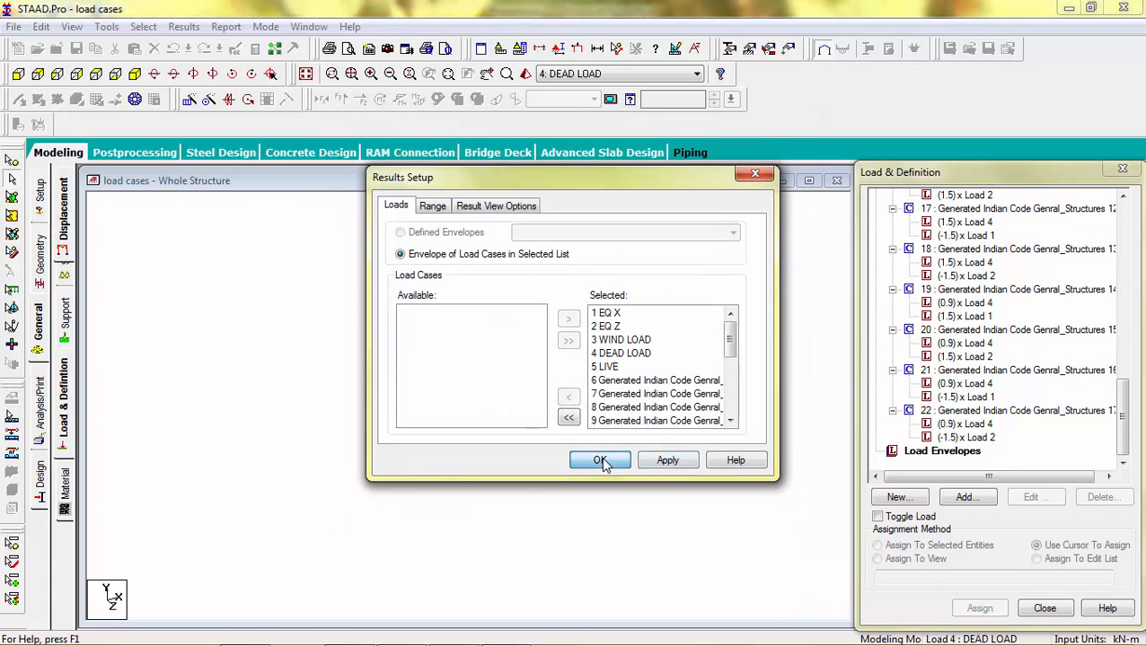
pyautogui.click(602, 460)
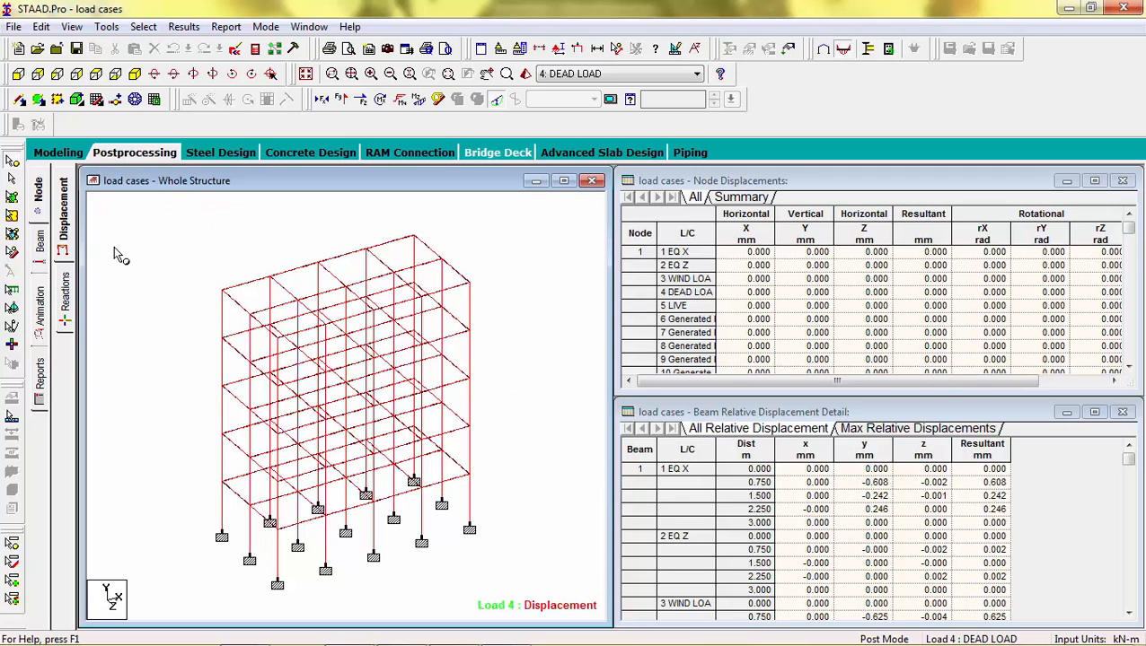
# Step: Select the base supports in front view and report support reactions sorted by Force-Y from high to low
pyautogui.click(41, 240)
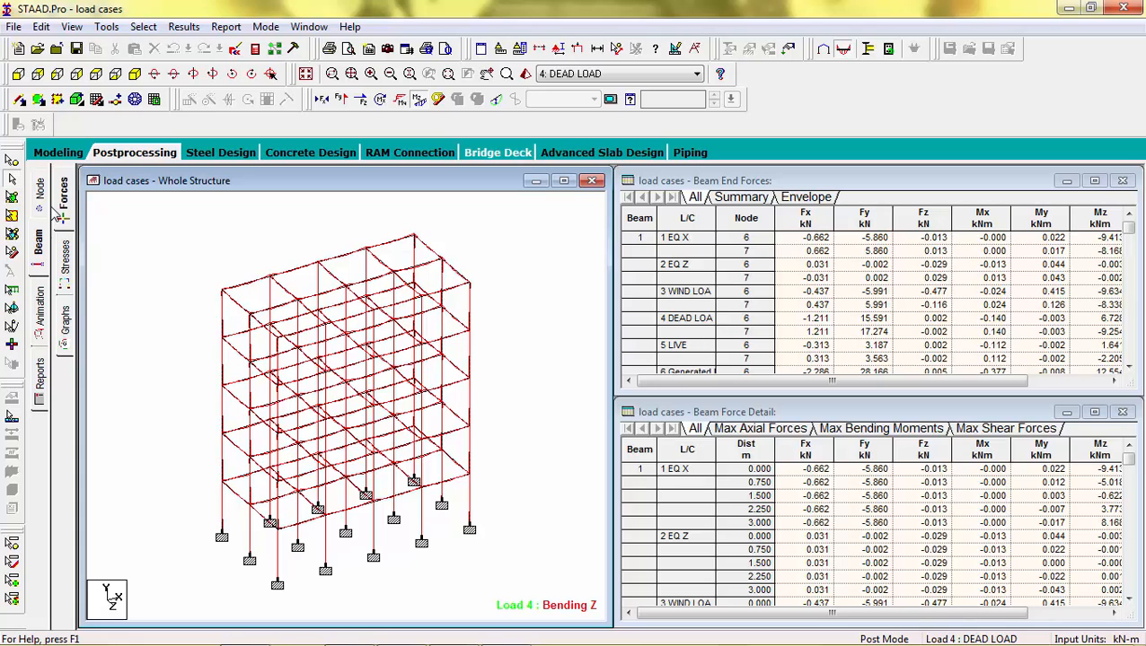
pyautogui.click(39, 194)
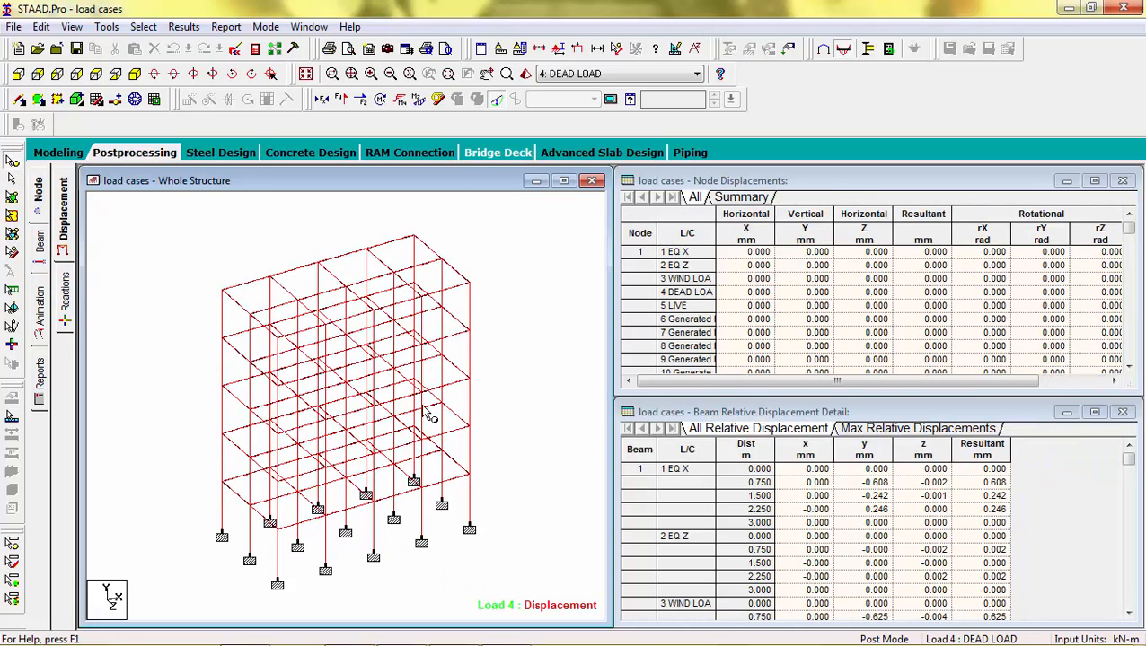
pyautogui.click(24, 77)
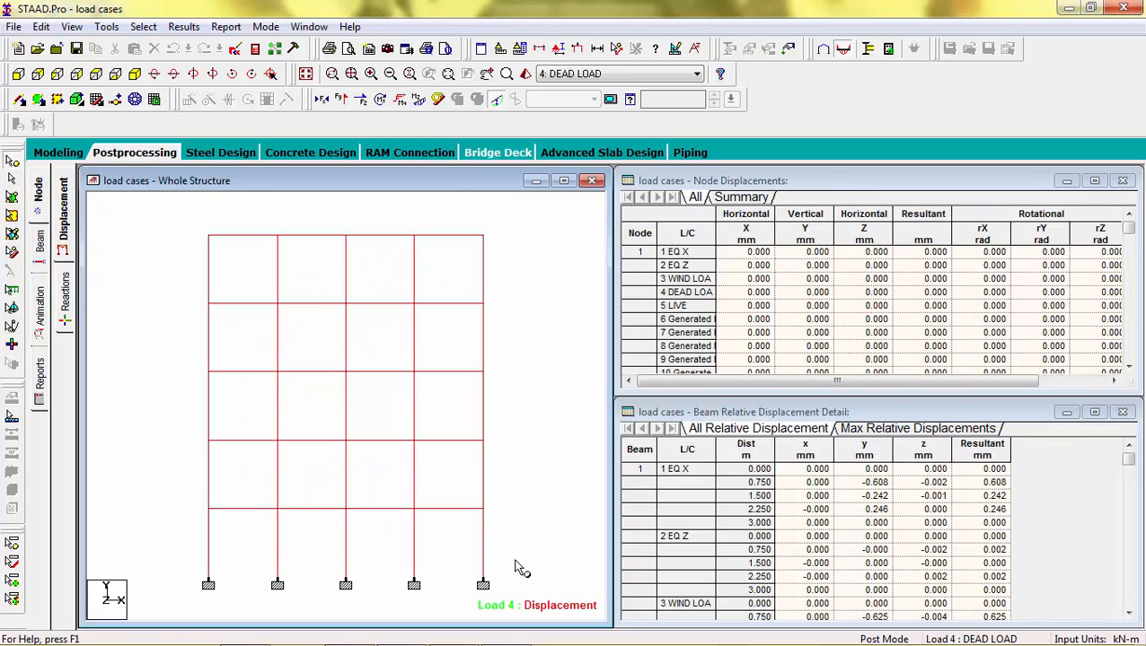
pyautogui.moveTo(500, 576); pyautogui.dragTo(184, 596)
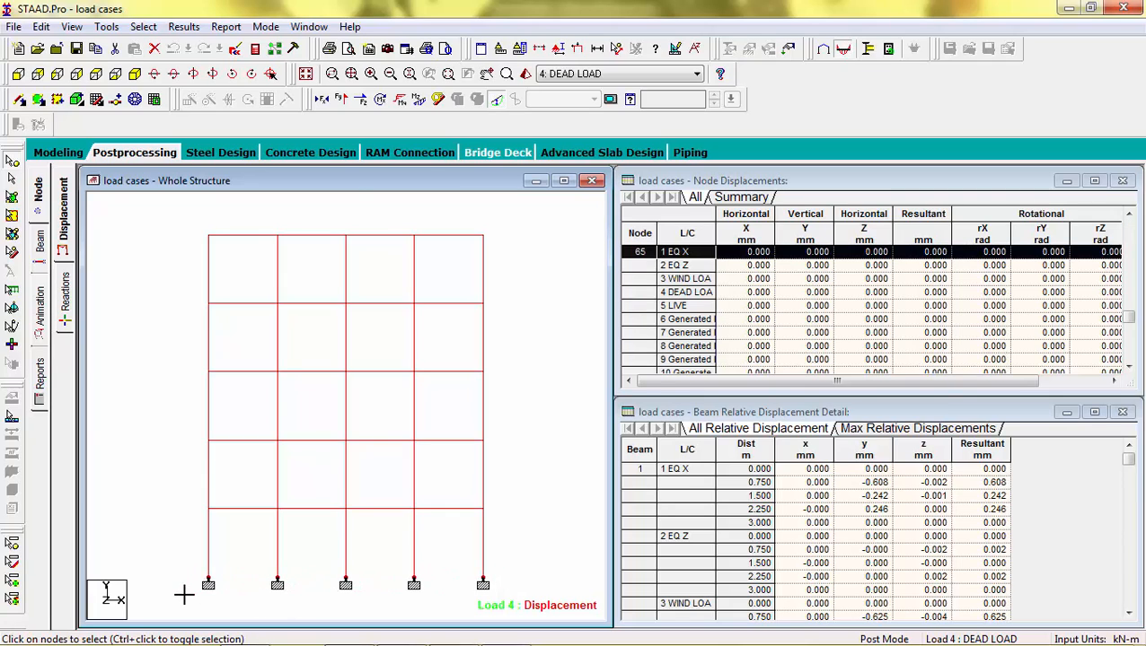
pyautogui.click(227, 27)
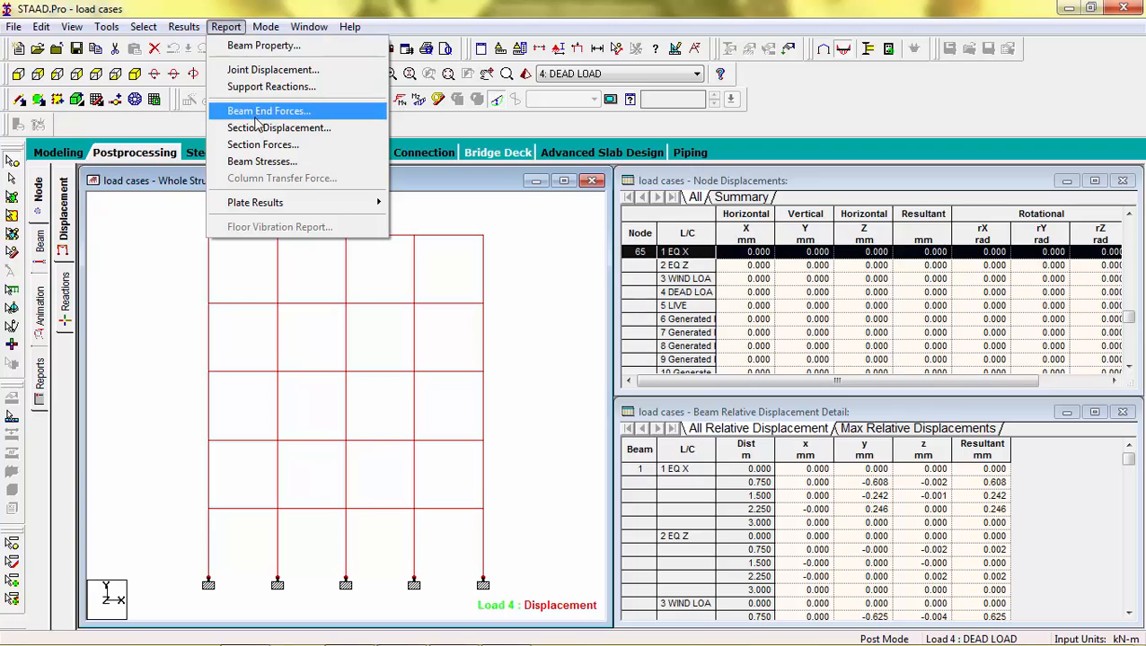
pyautogui.click(267, 87)
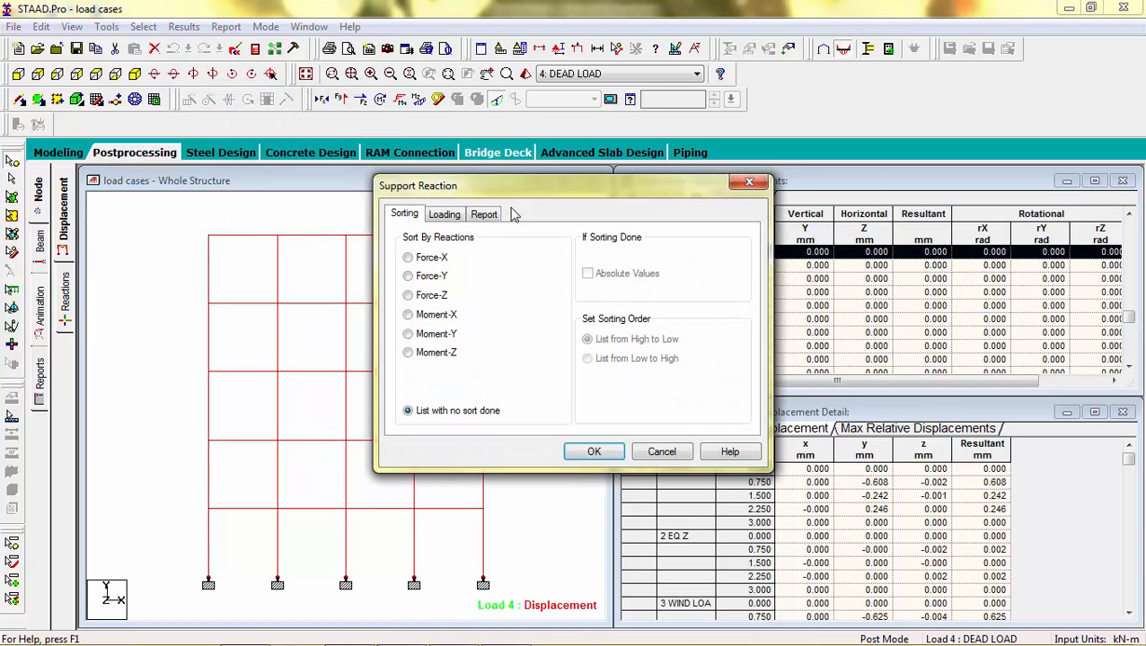
pyautogui.click(409, 276)
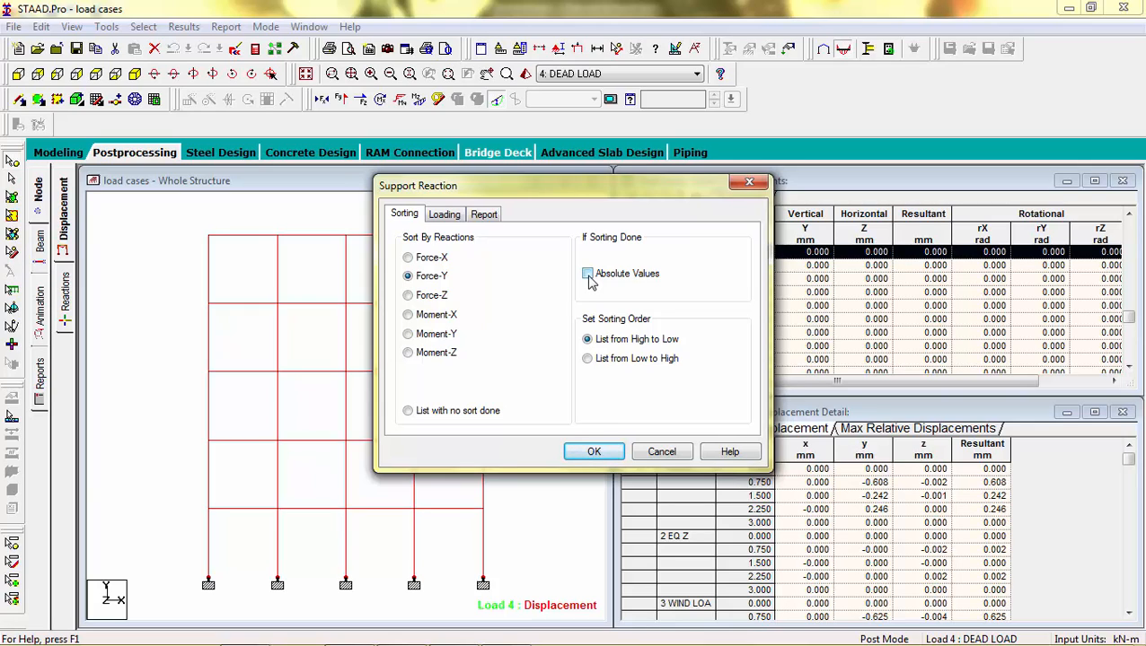
pyautogui.click(594, 451)
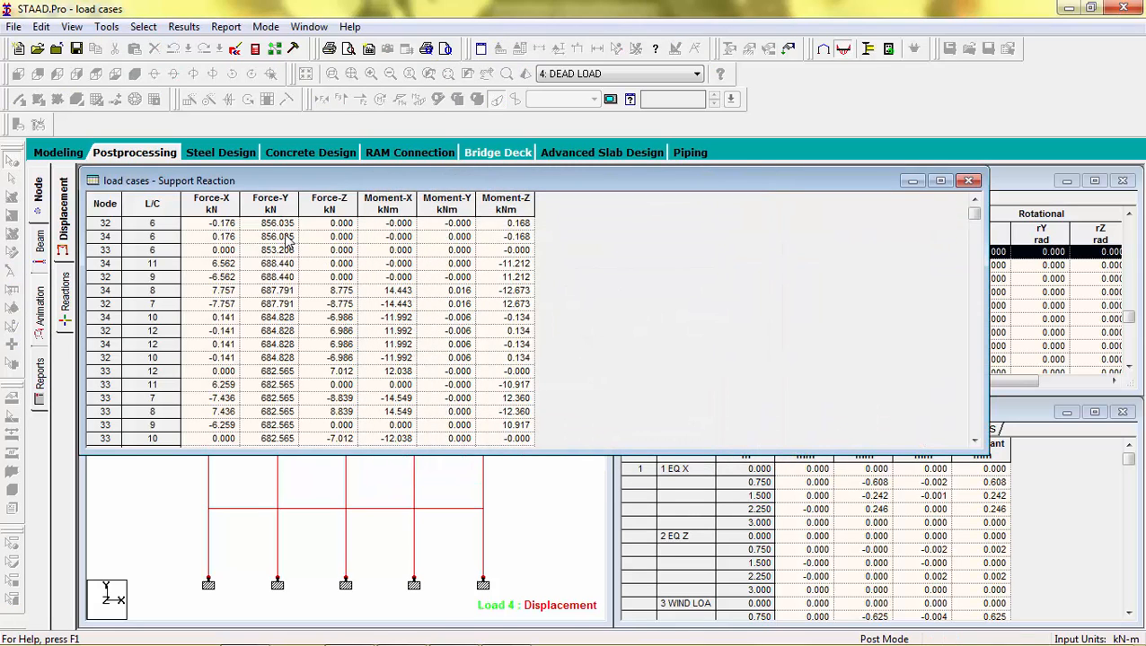
# Step: Examine the largest support reactions in the report table, then return the model to the isometric view
pyautogui.click(150, 237)
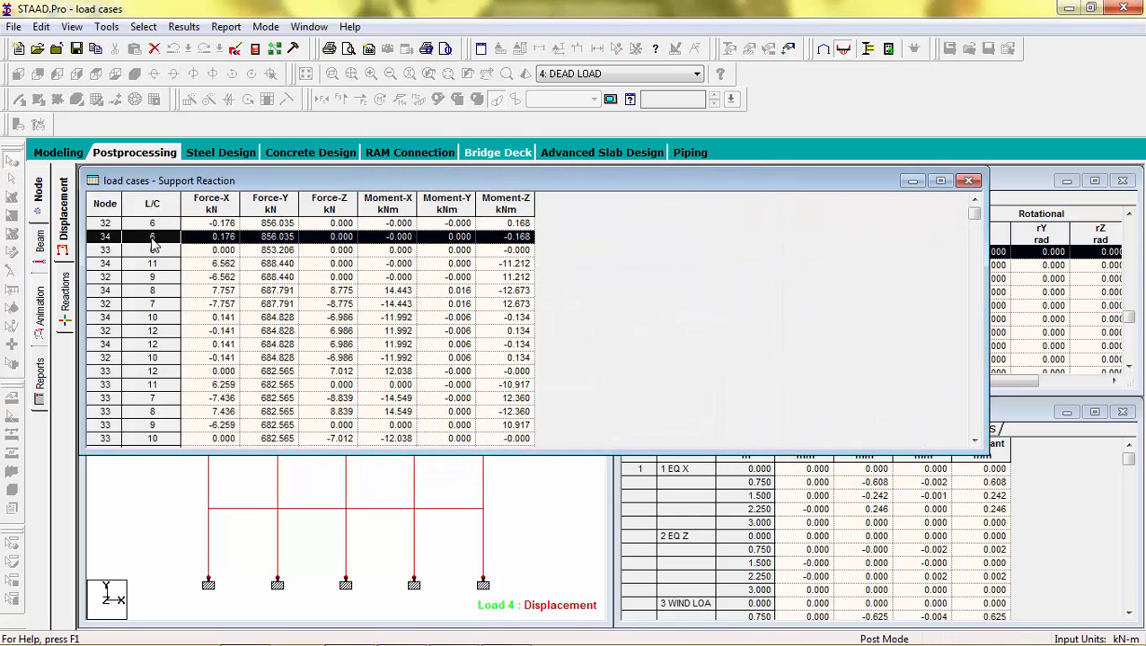
pyautogui.click(151, 228)
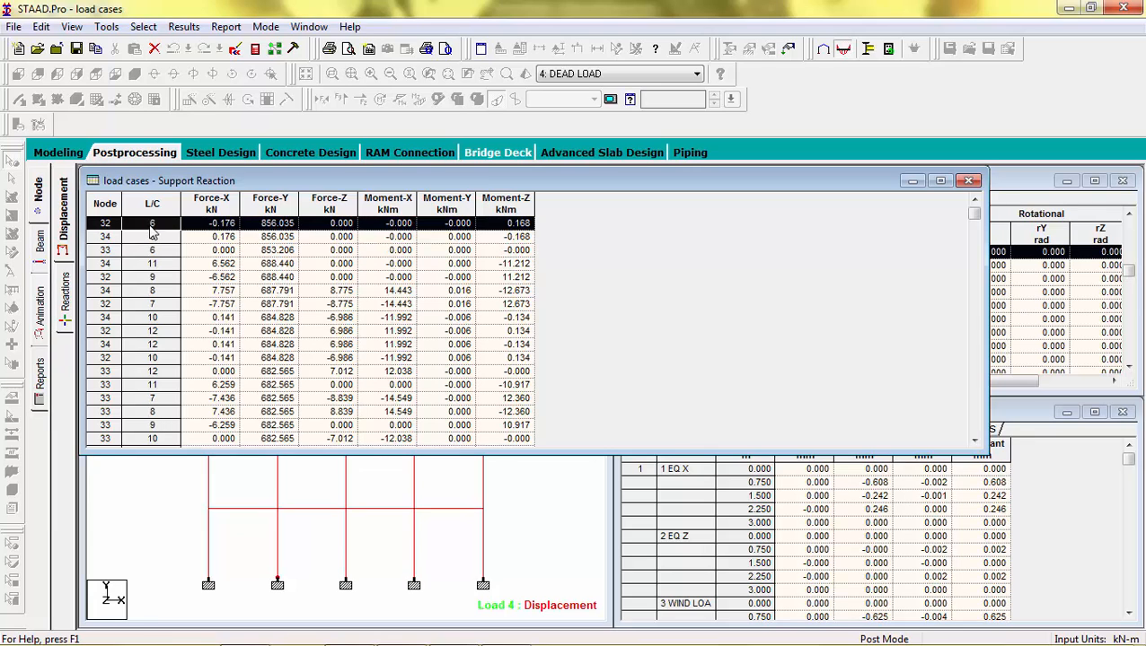
pyautogui.moveTo(204, 183); pyautogui.dragTo(532, 168)
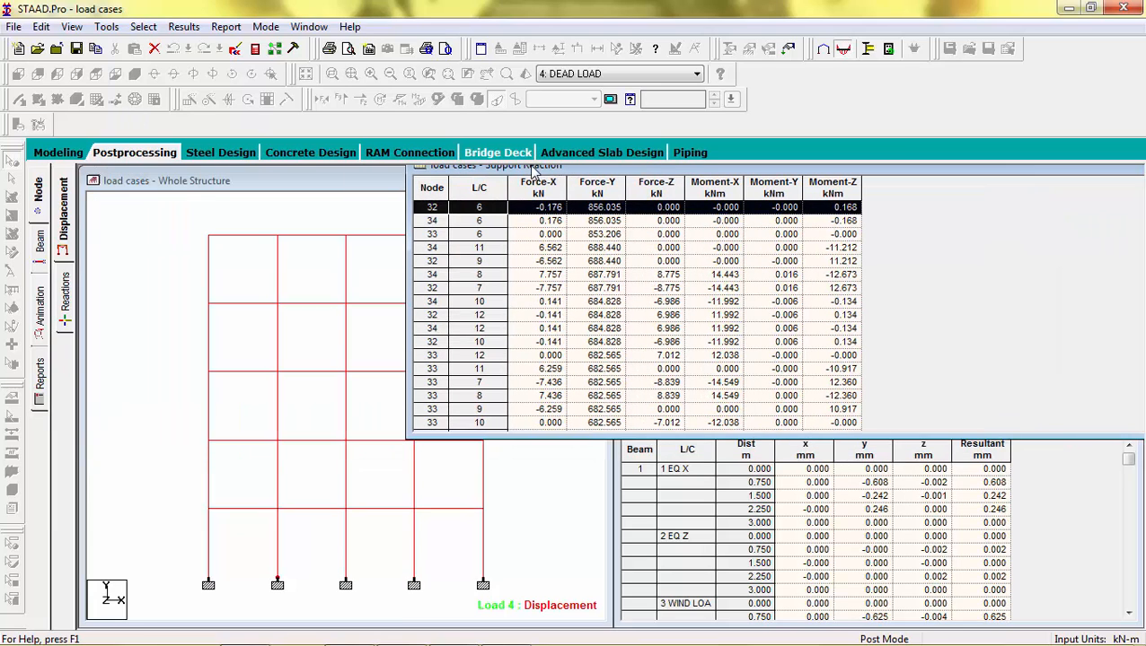
pyautogui.click(178, 294)
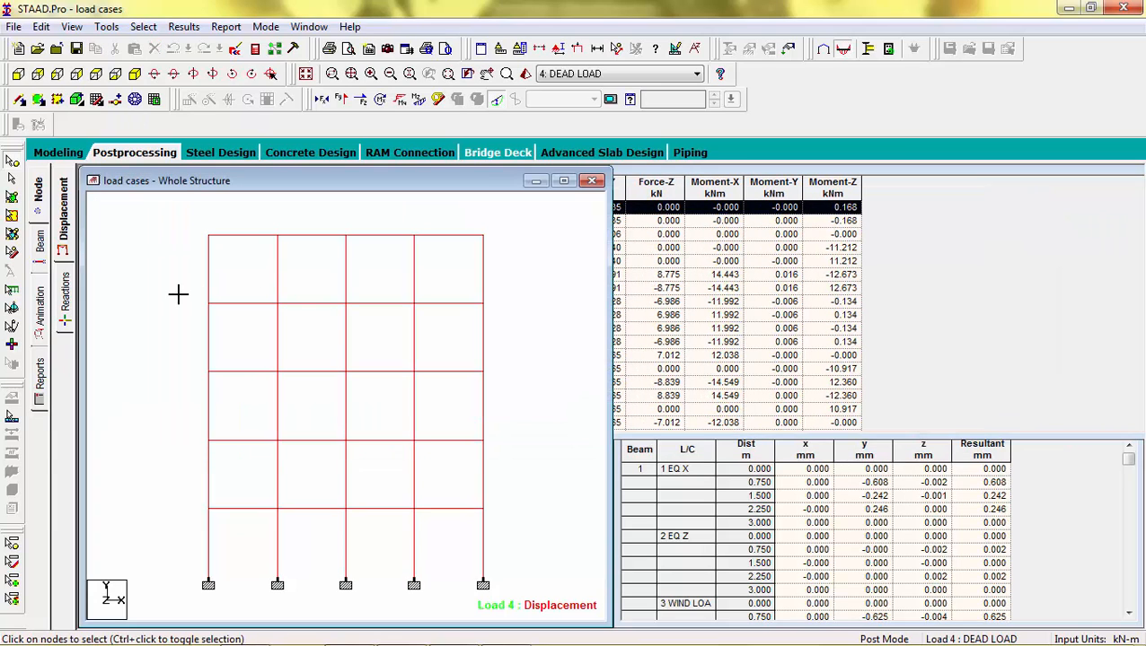
pyautogui.click(134, 75)
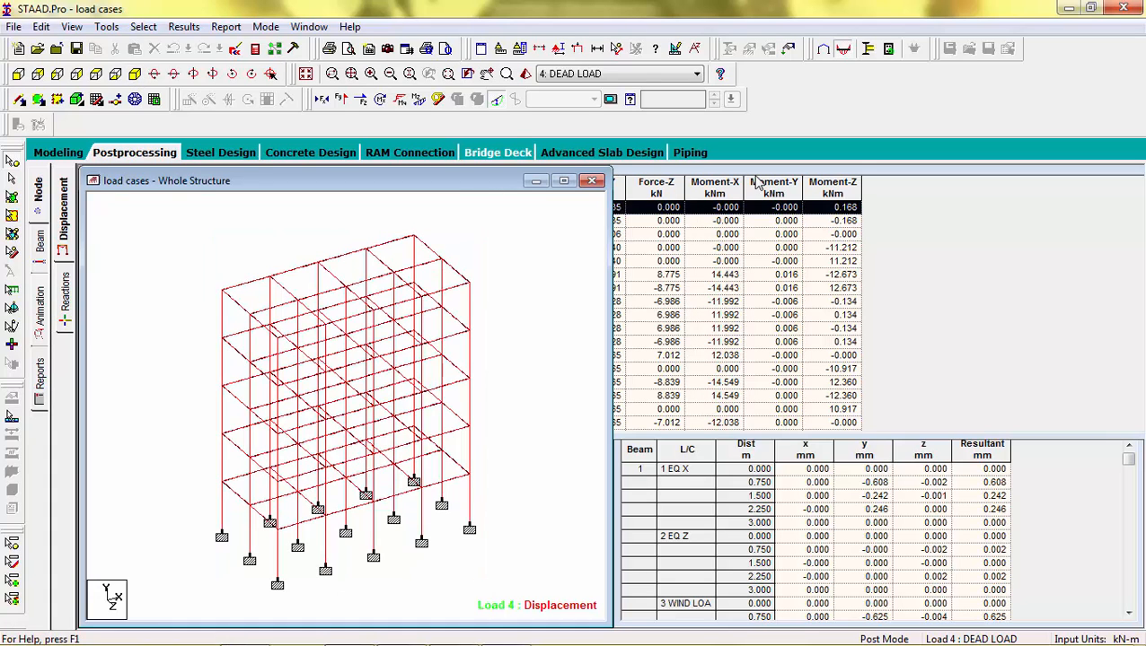
# Step: Examine individual rows of the sorted support reaction table, then close the support reaction report
pyautogui.moveTo(862, 168); pyautogui.dragTo(985, 167)
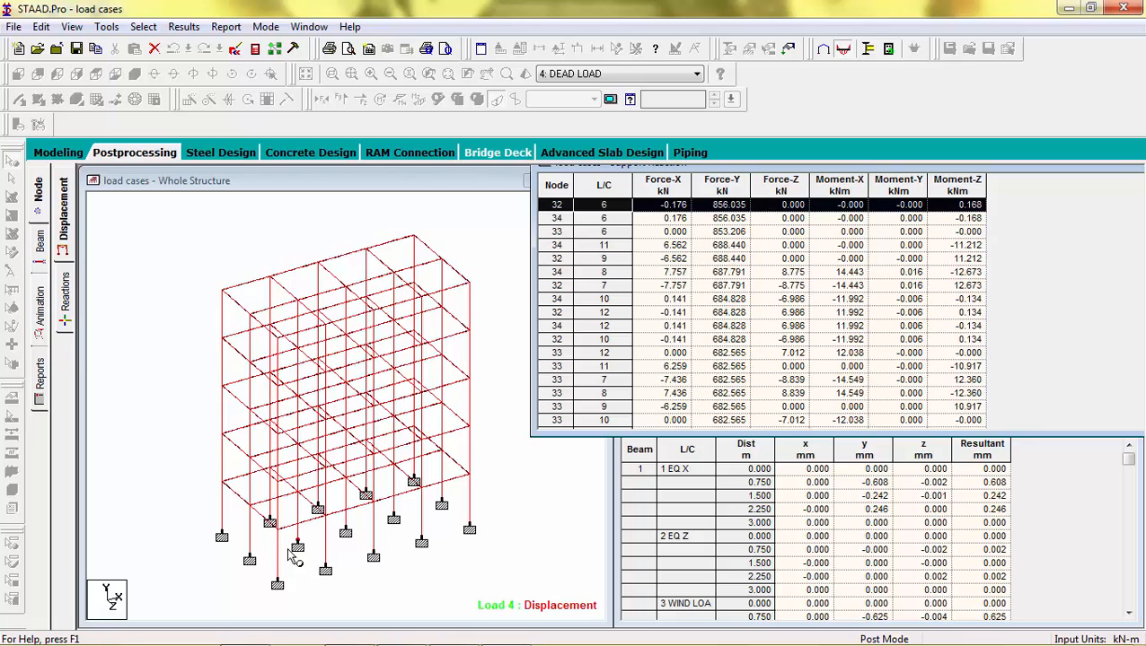
pyautogui.click(712, 222)
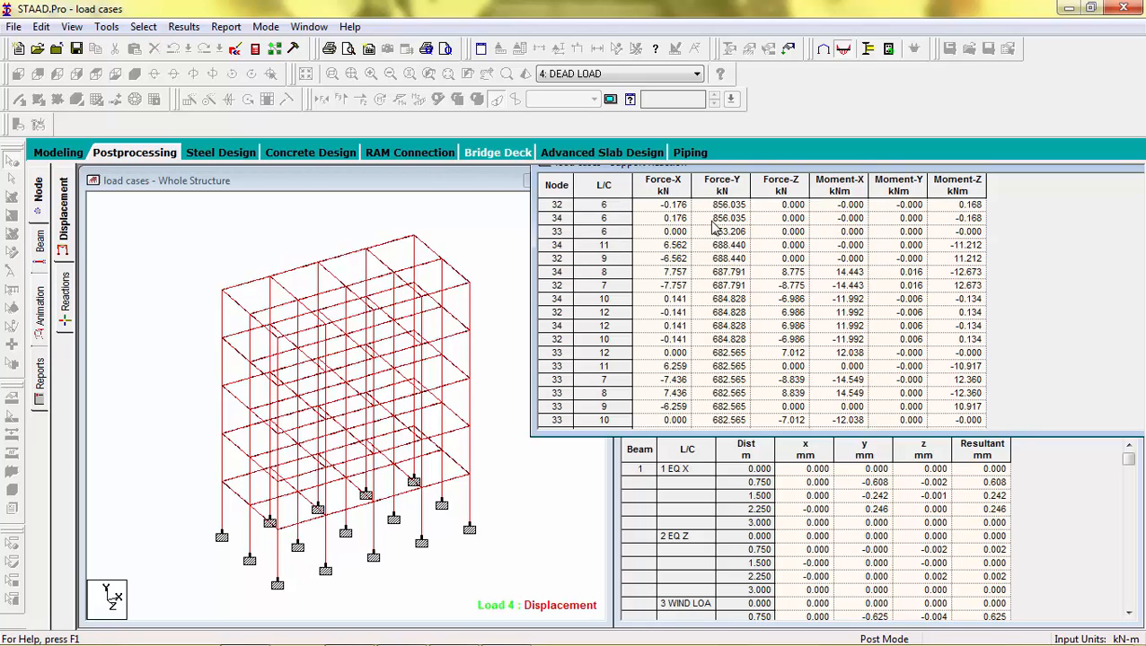
pyautogui.click(579, 274)
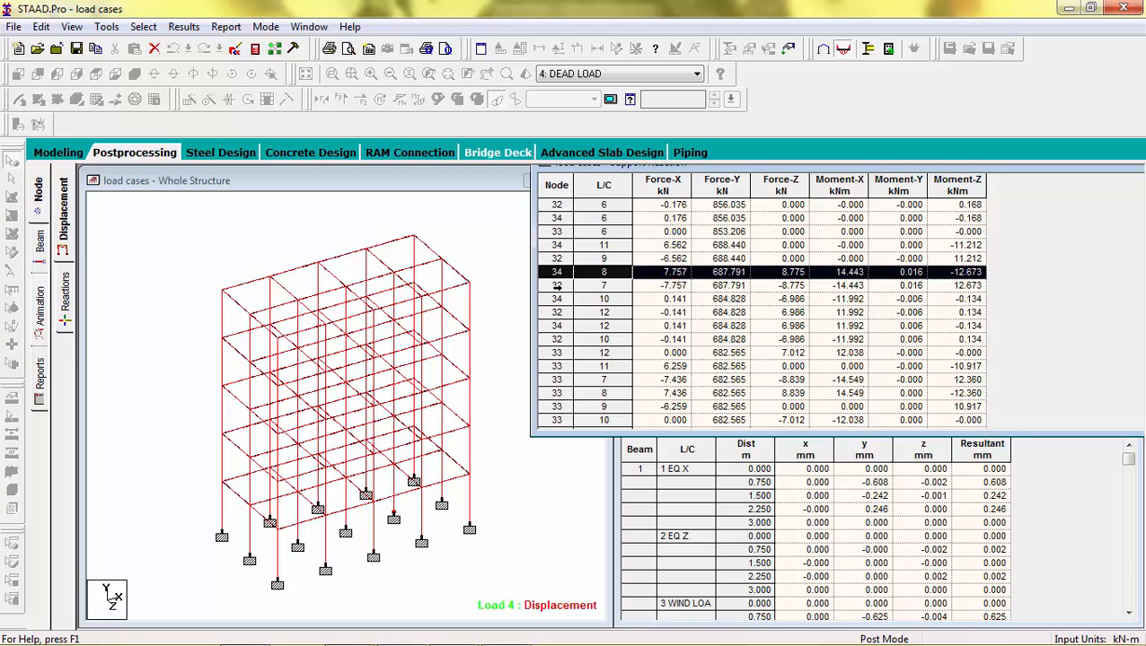
pyautogui.click(554, 299)
pyautogui.click(554, 326)
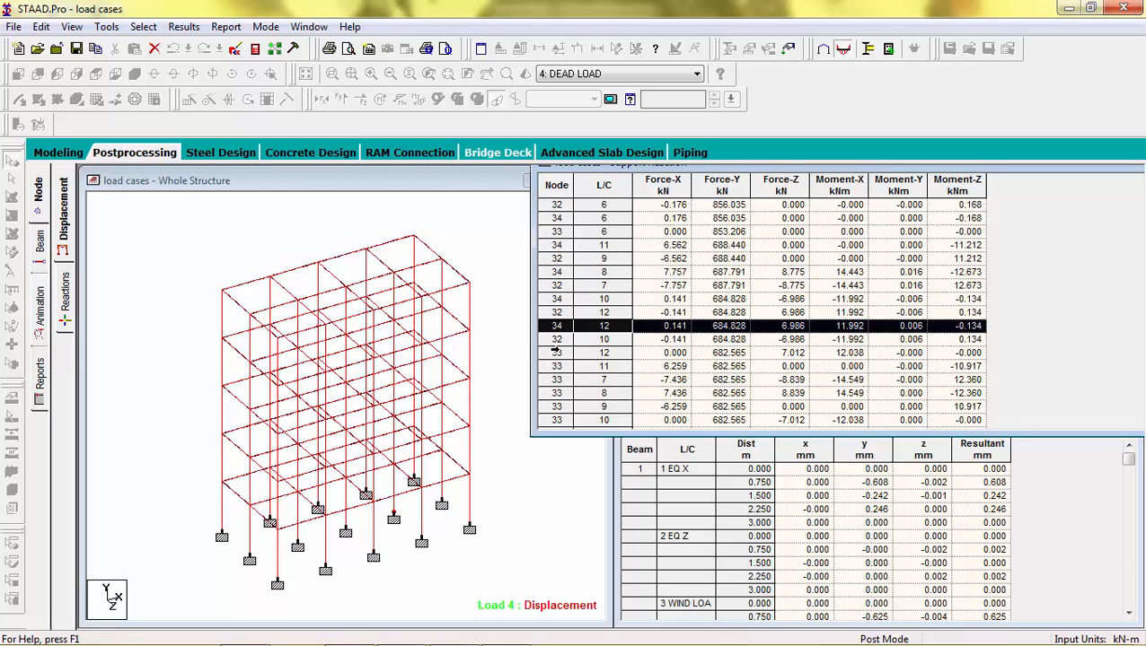
pyautogui.click(554, 352)
pyautogui.moveTo(966, 170); pyautogui.dragTo(693, 194)
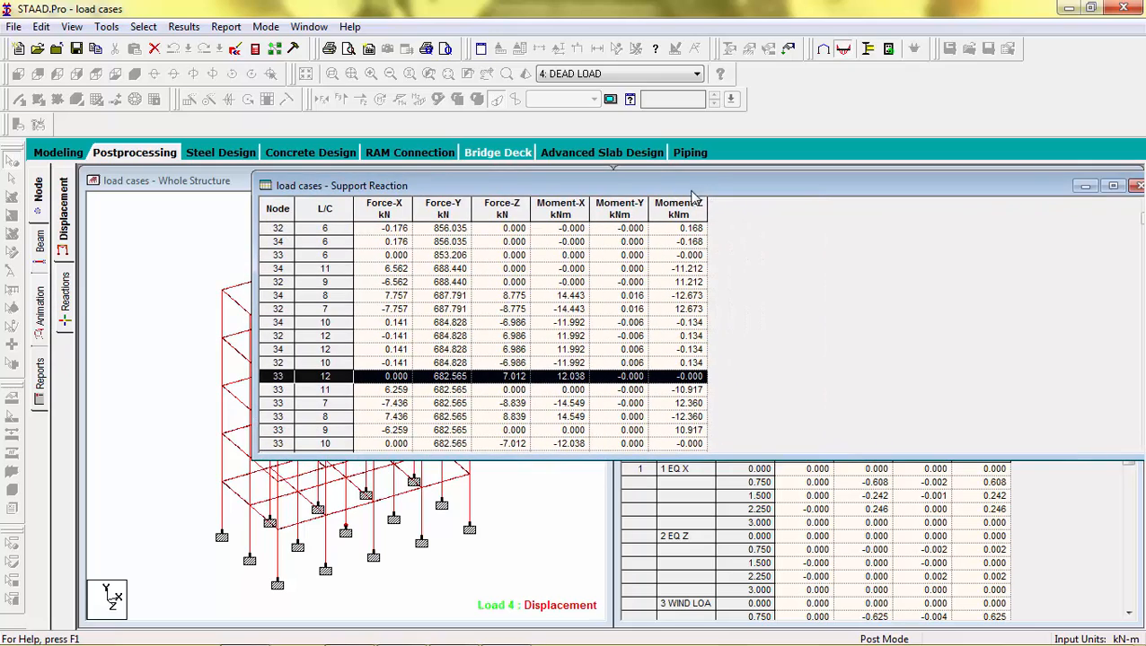
pyautogui.click(1137, 186)
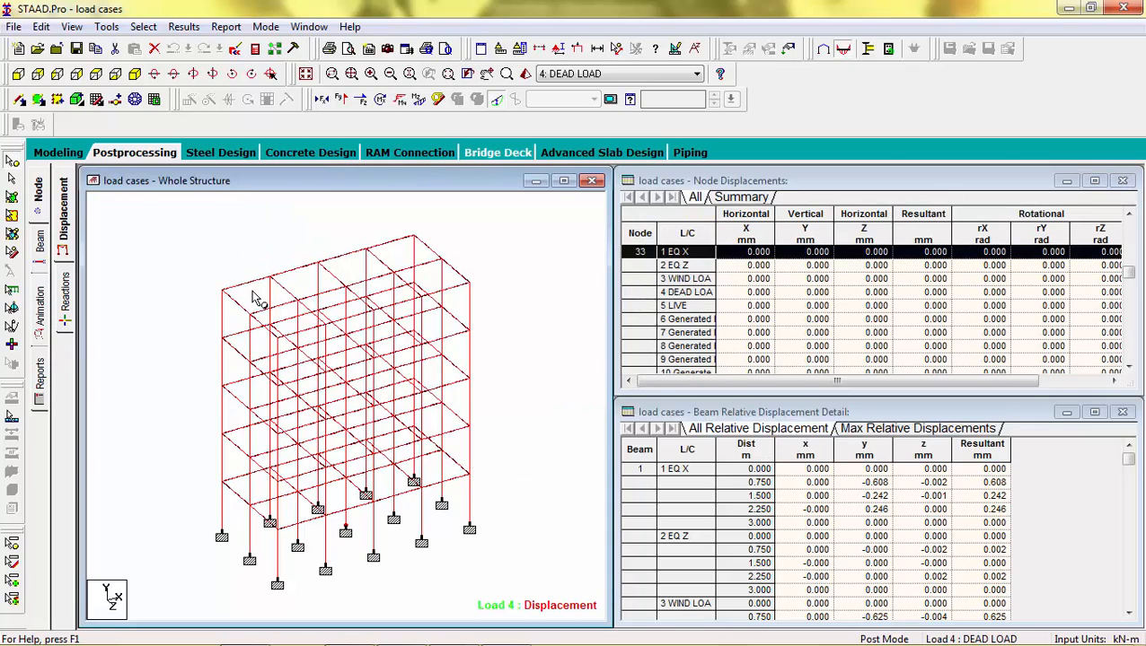
# Step: Inspect a top-floor beam in front view, reviewing its geometry, property, loading, shear-bending and deflection details
pyautogui.click(65, 298)
pyautogui.click(40, 258)
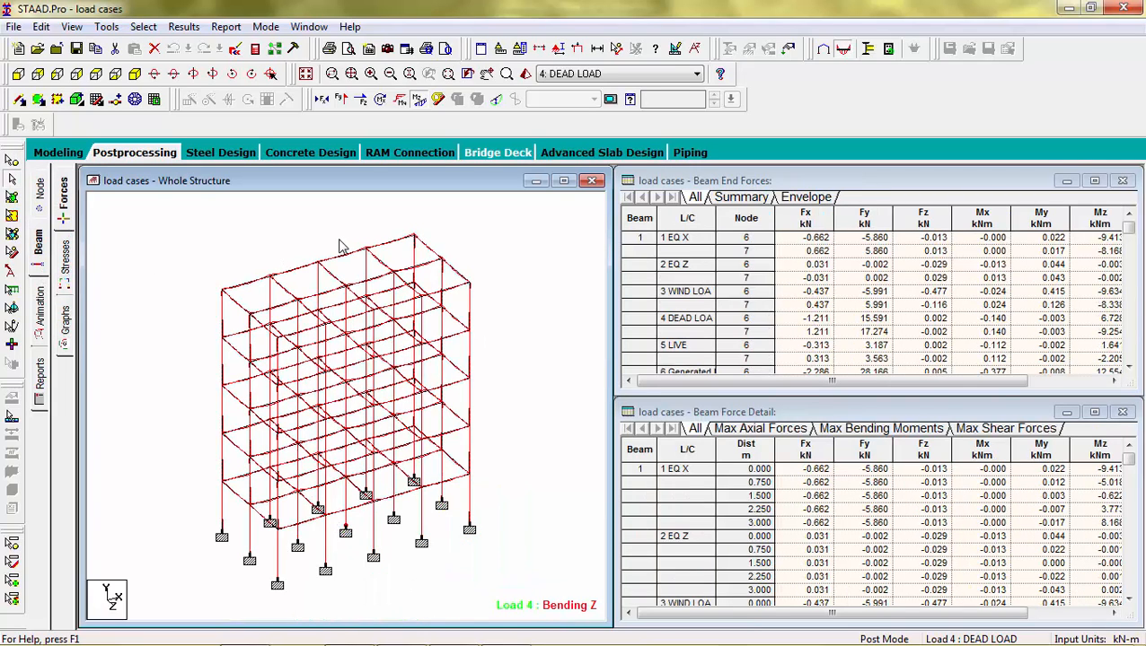
pyautogui.click(564, 181)
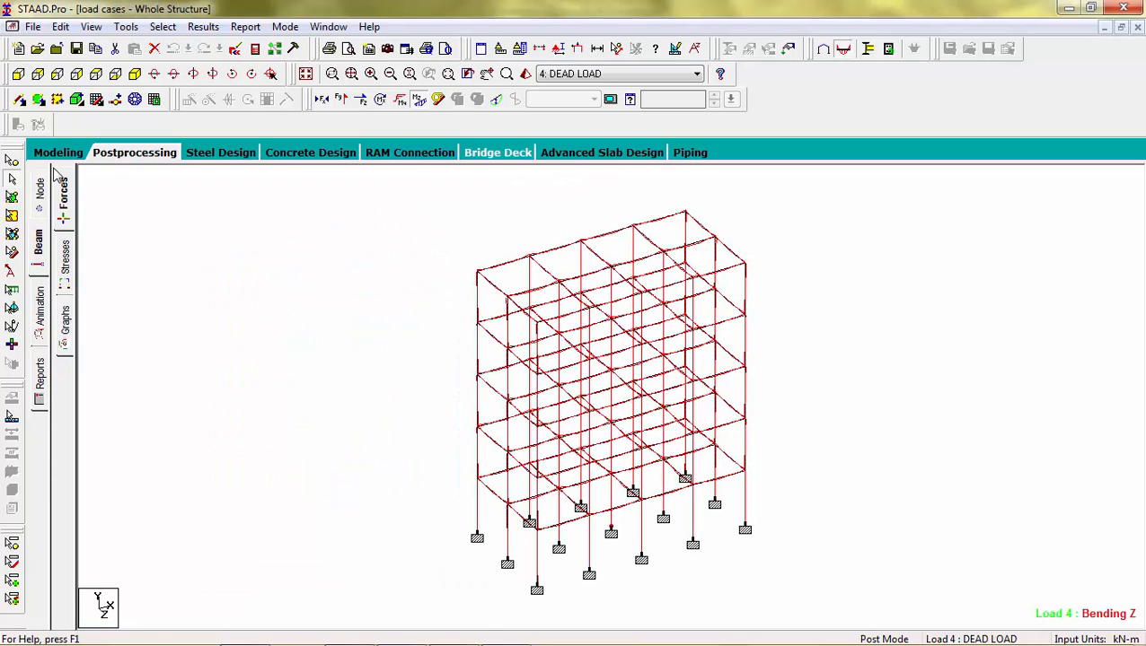
pyautogui.click(18, 75)
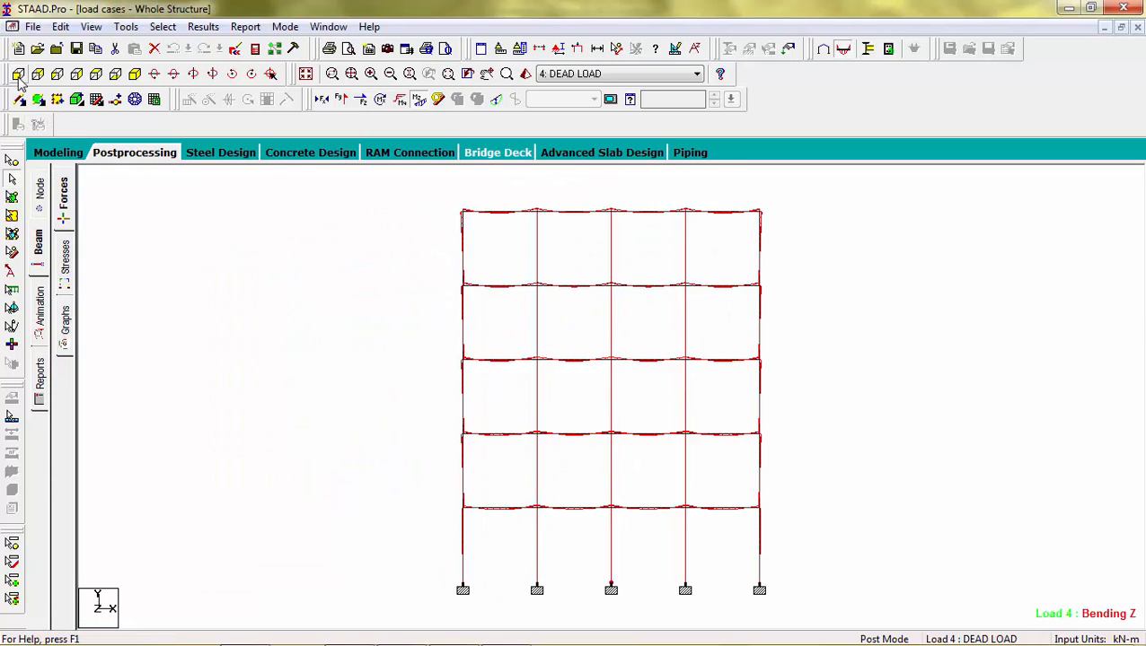
pyautogui.doubleClick(570, 214)
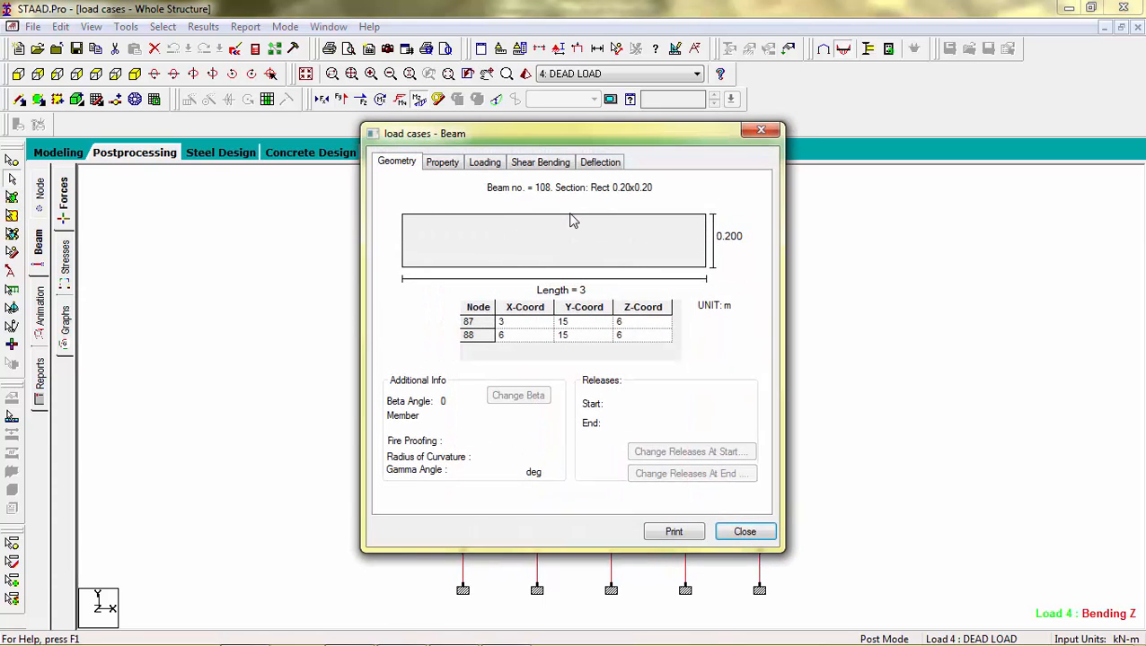
pyautogui.click(599, 164)
pyautogui.click(549, 165)
pyautogui.click(478, 163)
pyautogui.click(419, 169)
pyautogui.click(444, 164)
pyautogui.click(546, 165)
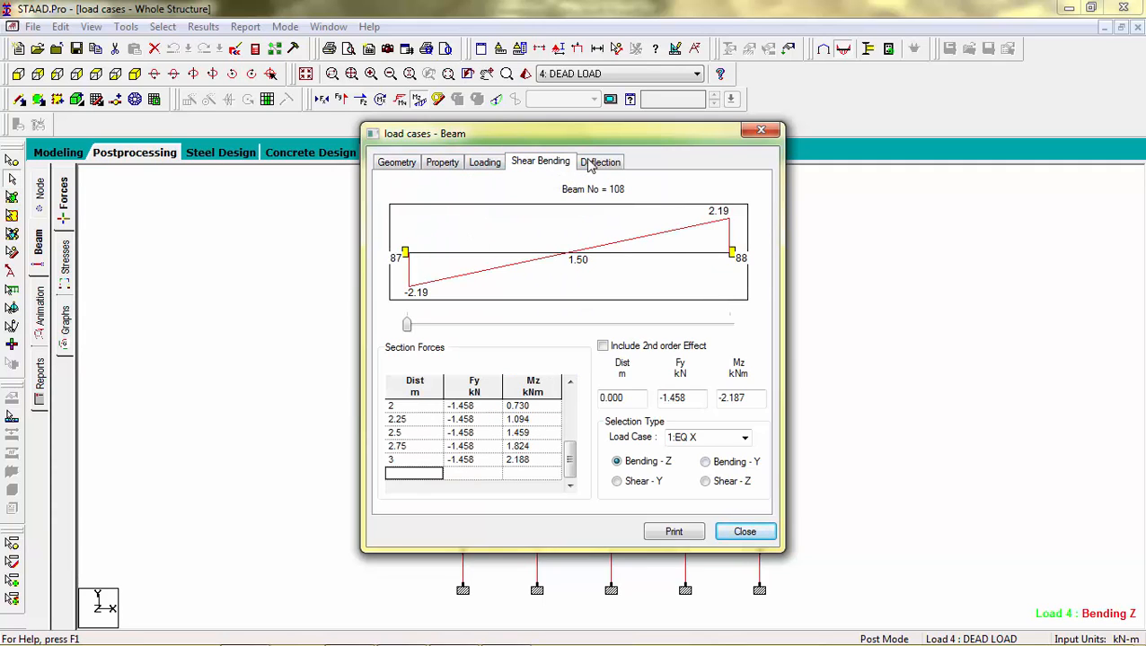
pyautogui.click(600, 164)
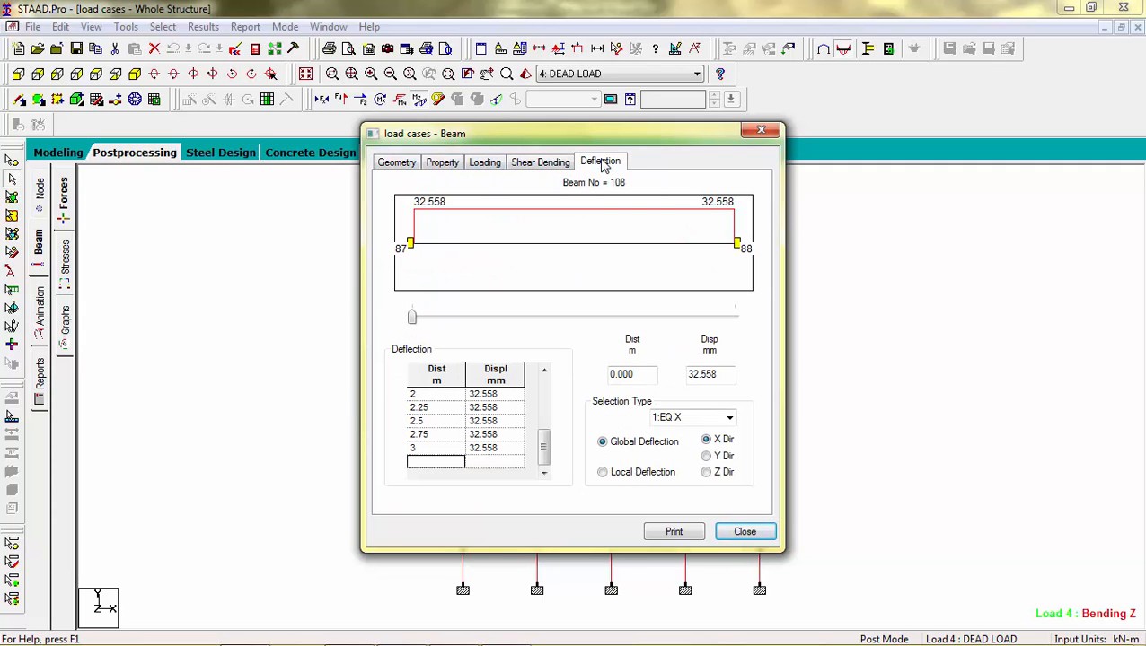
pyautogui.click(759, 131)
pyautogui.click(207, 330)
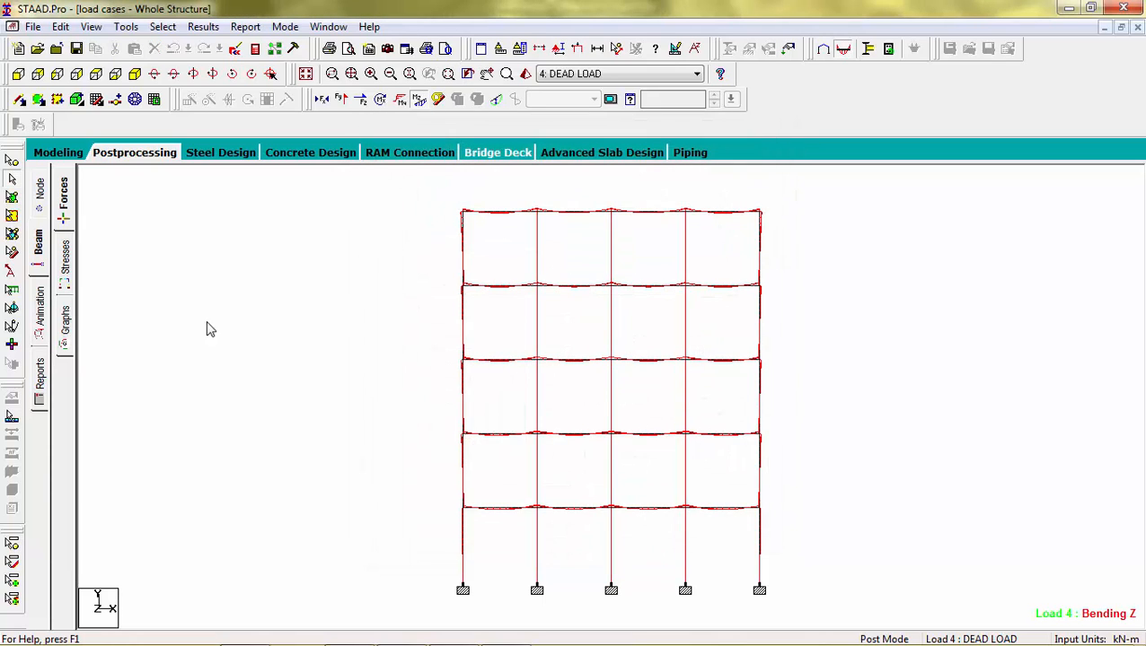
# Step: Set the displacement result scale to 100 and try to choose Section Displacement animation in the diagram settings
pyautogui.click(40, 315)
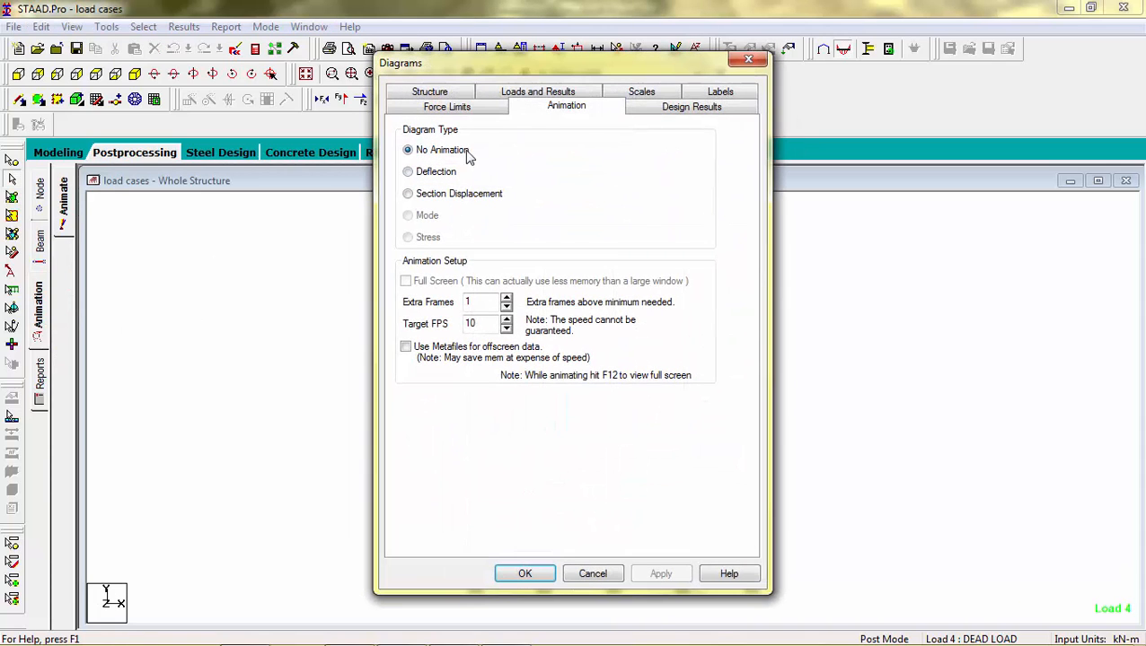
pyautogui.click(641, 92)
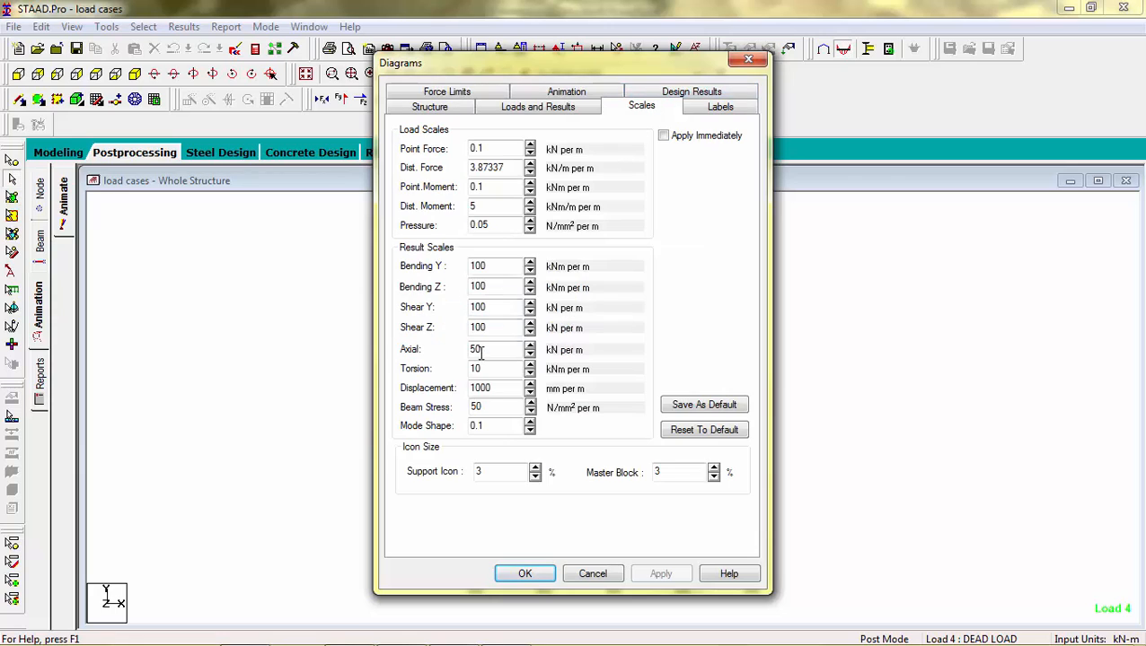
pyautogui.click(514, 388)
pyautogui.press('BackSpace')
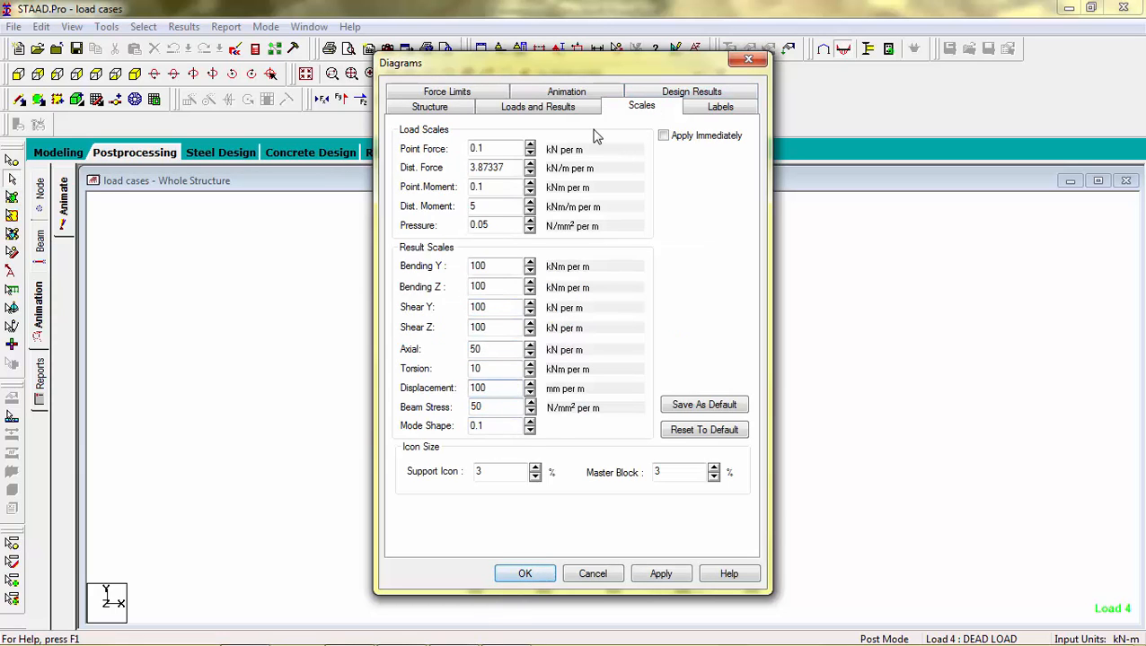
pyautogui.click(577, 97)
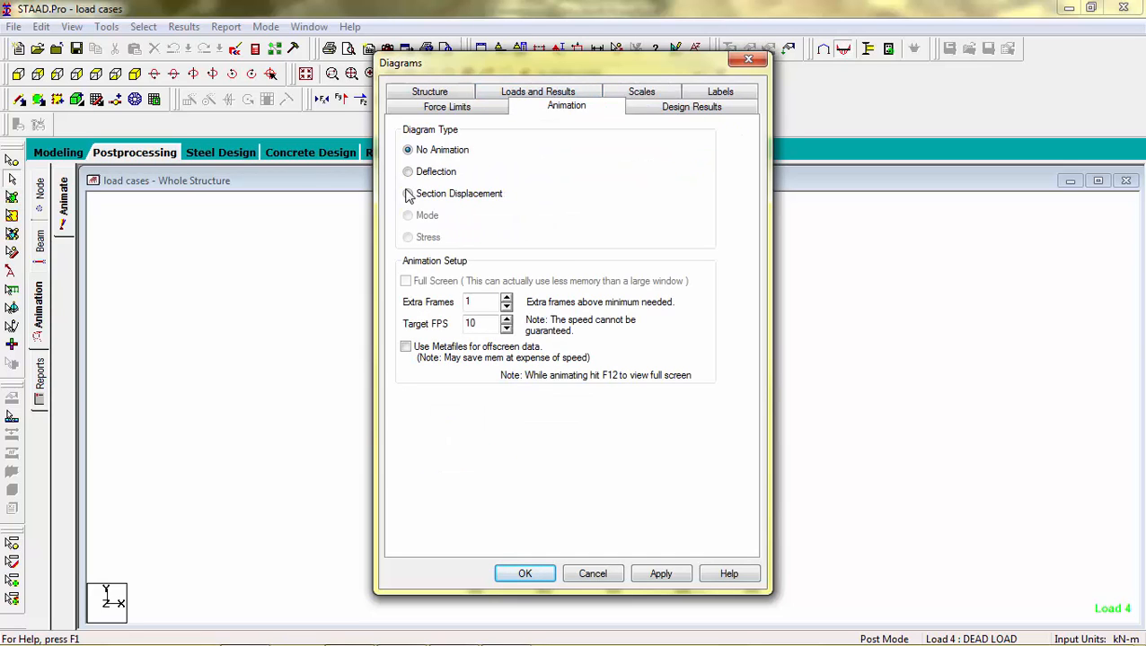
pyautogui.click(408, 195)
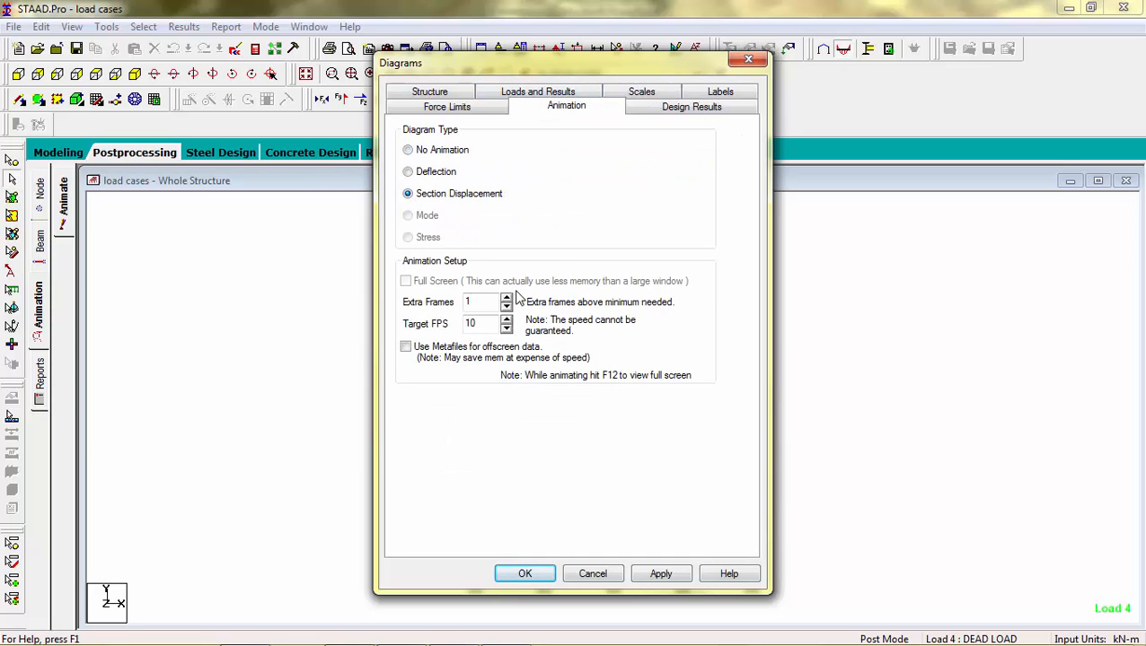
pyautogui.click(523, 574)
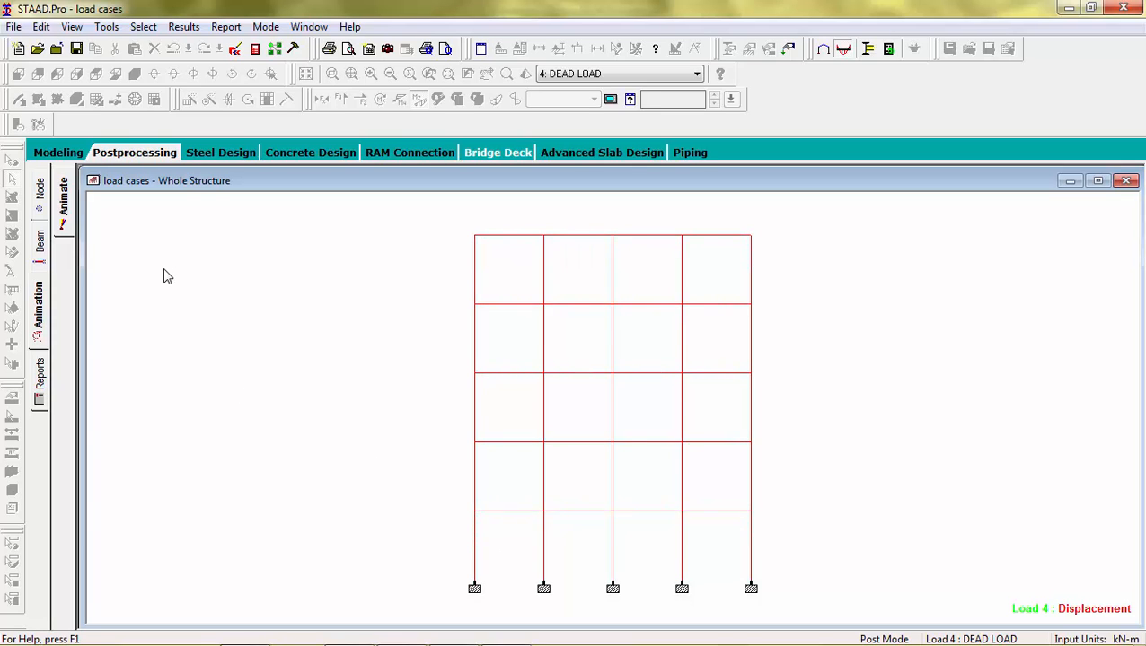
# Step: Return to isometric view and enable Section Displacement animation for the structure
pyautogui.click(61, 208)
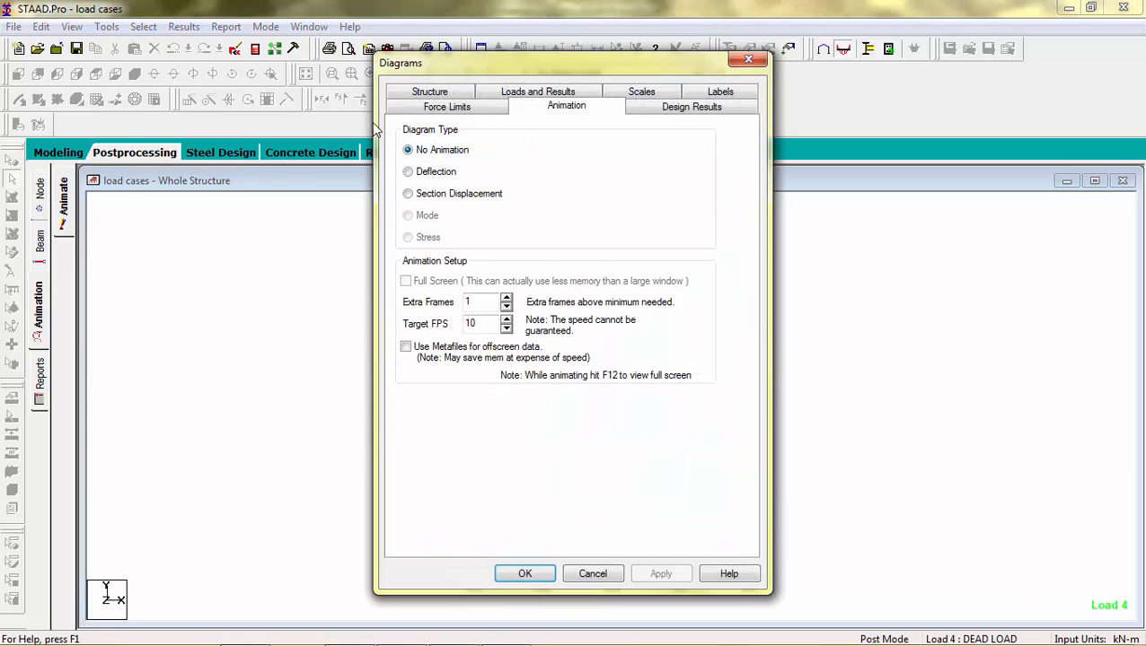
pyautogui.click(748, 59)
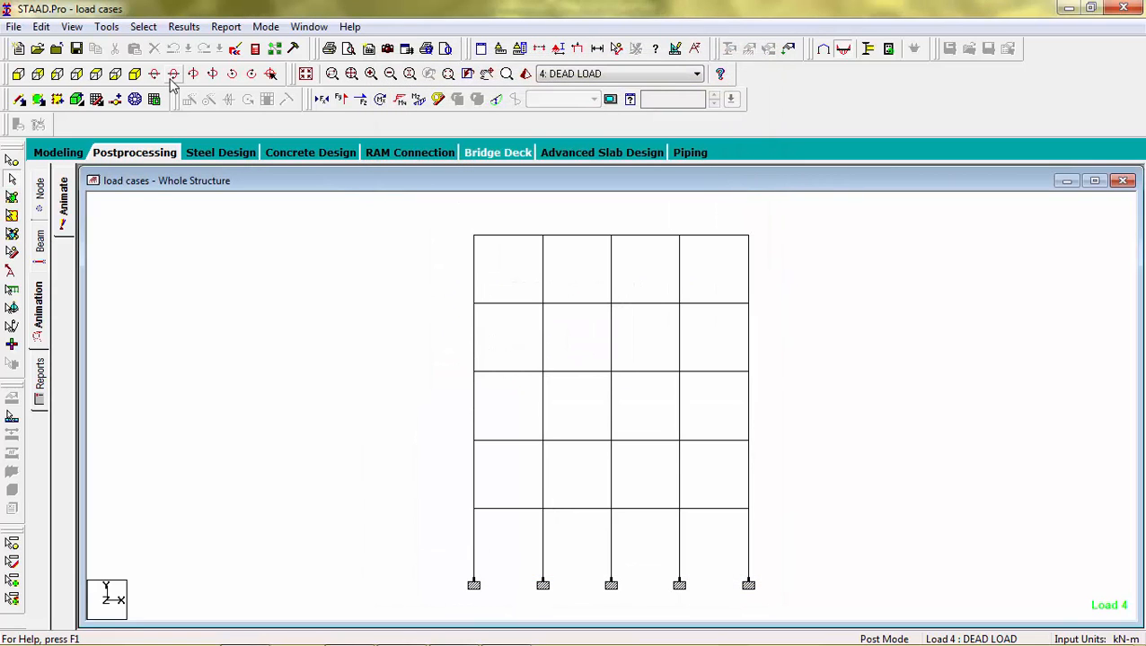
pyautogui.click(134, 77)
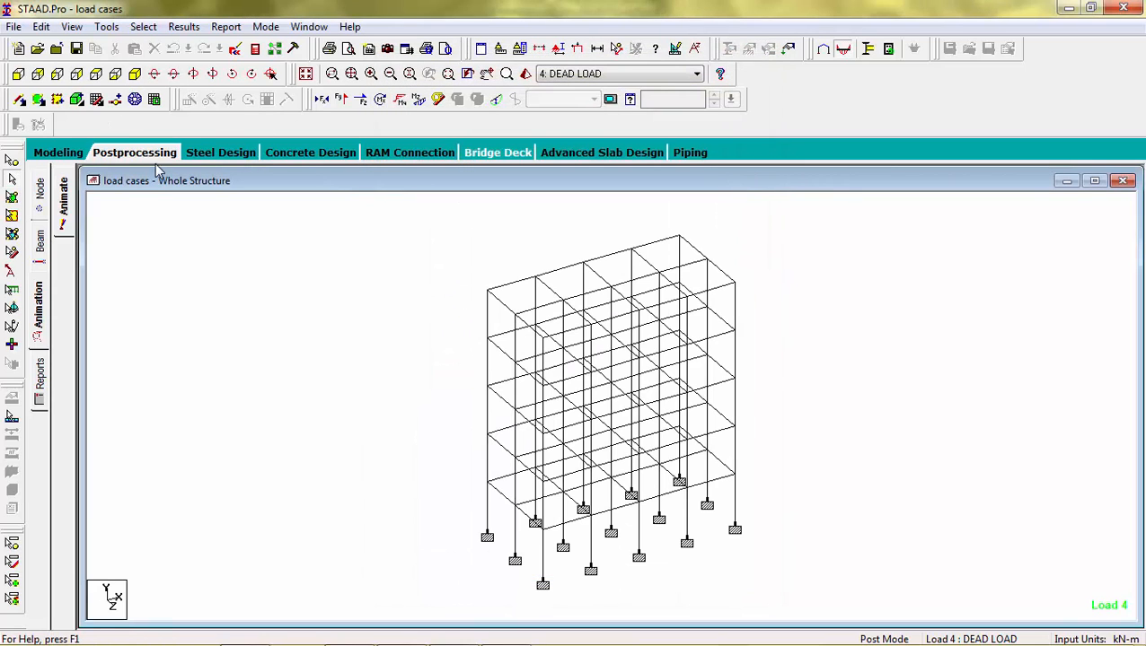
pyautogui.click(63, 201)
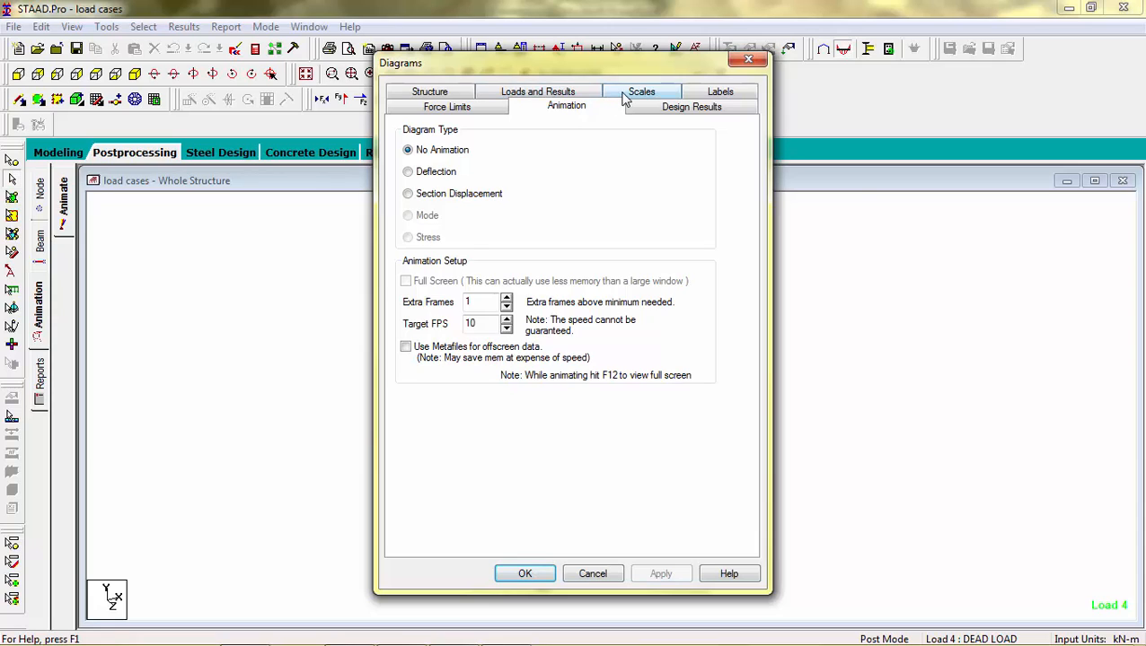
pyautogui.click(626, 95)
pyautogui.click(558, 94)
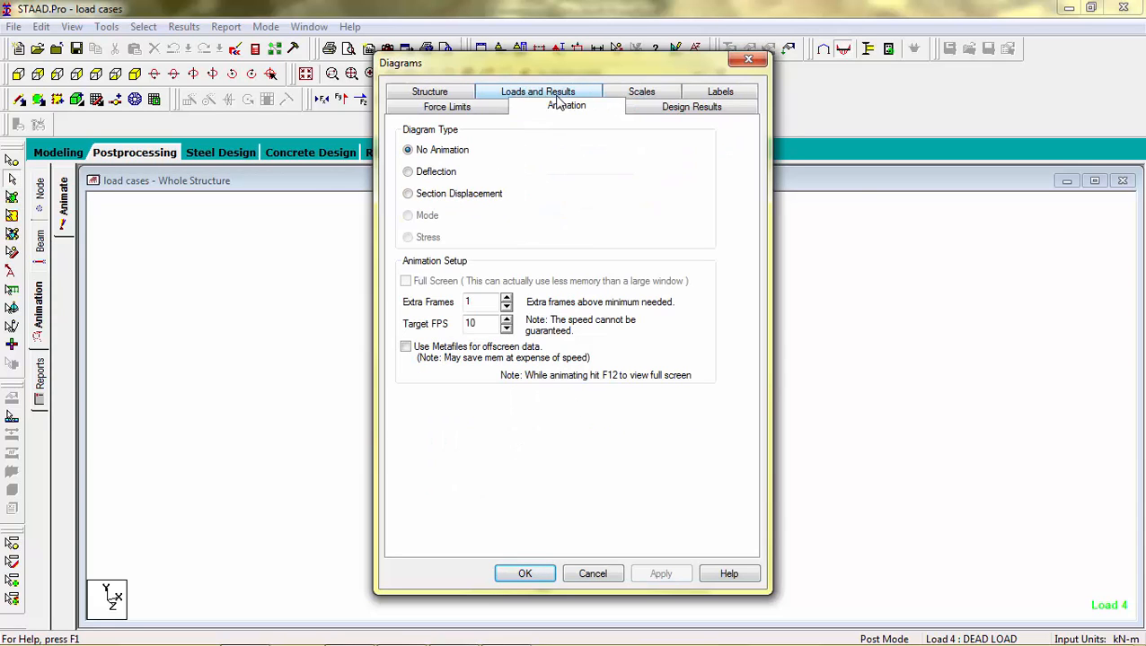
pyautogui.click(407, 195)
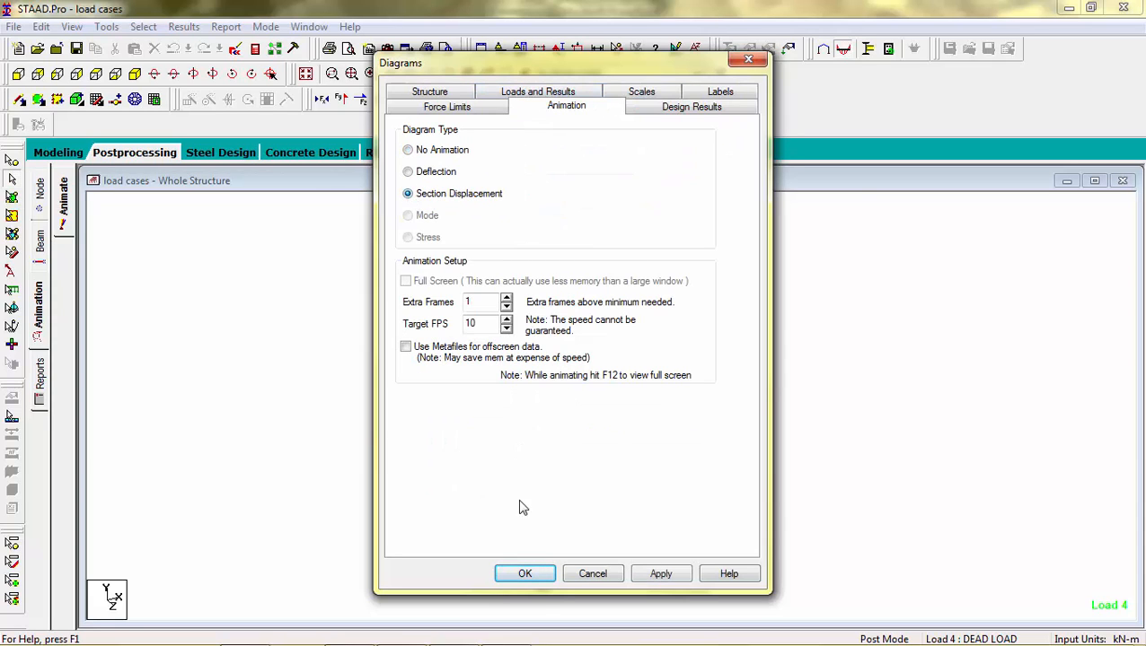
pyautogui.click(539, 576)
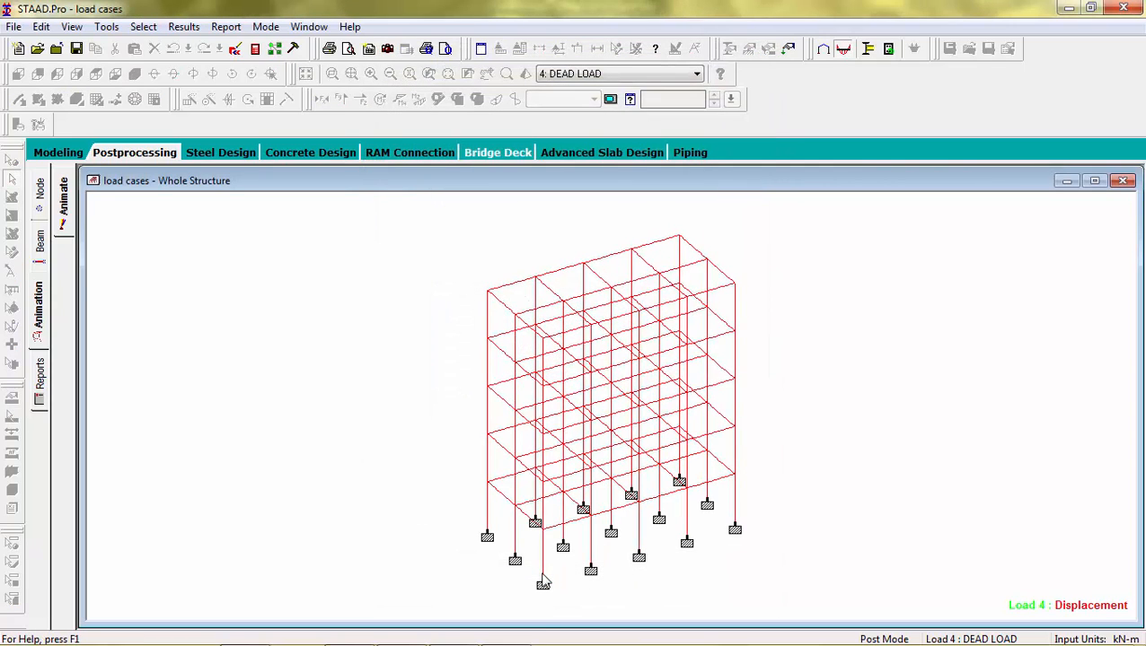
# Step: Animate the displaced shape for active loads EQ X, EQ Z and combination 7
pyautogui.click(595, 75)
pyautogui.click(562, 89)
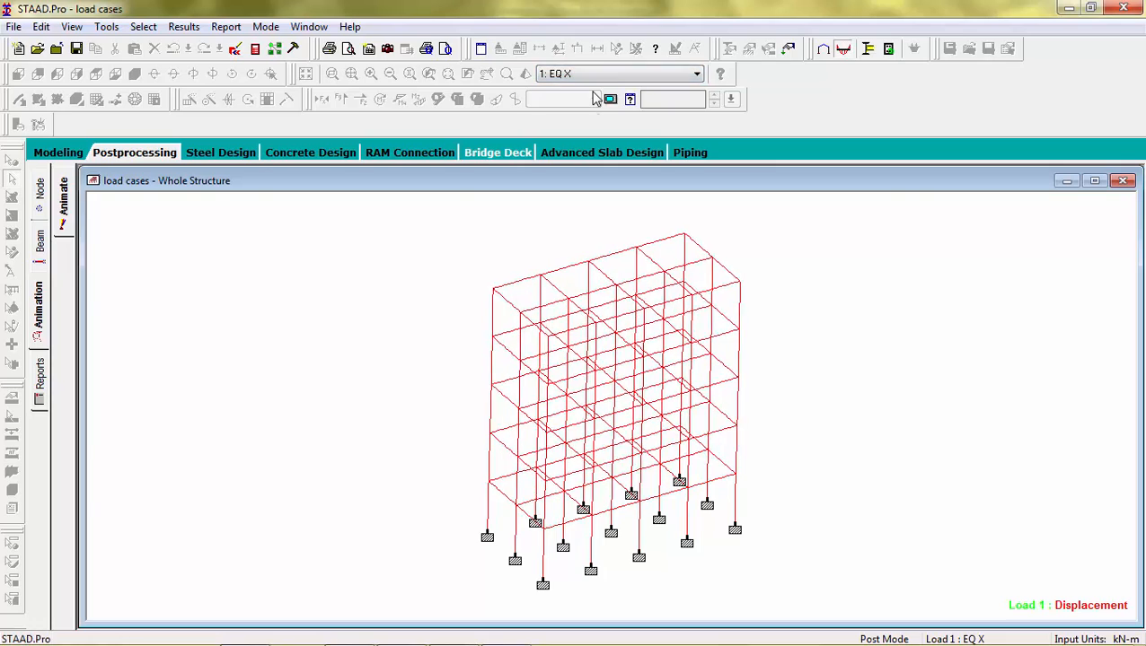
pyautogui.click(609, 75)
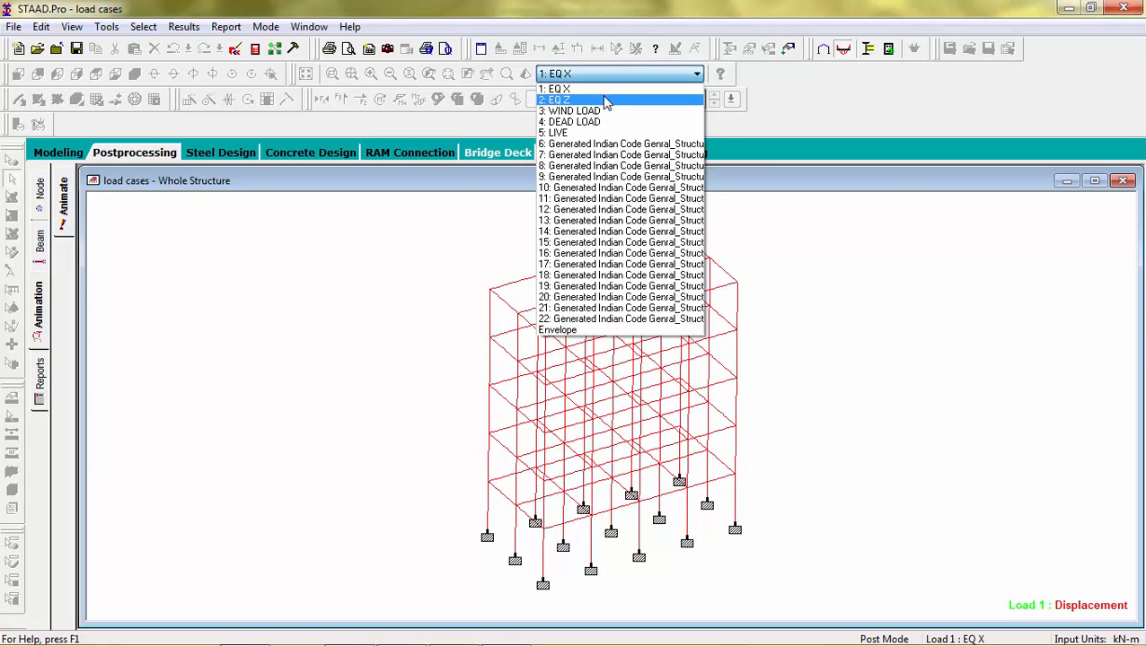
pyautogui.click(604, 101)
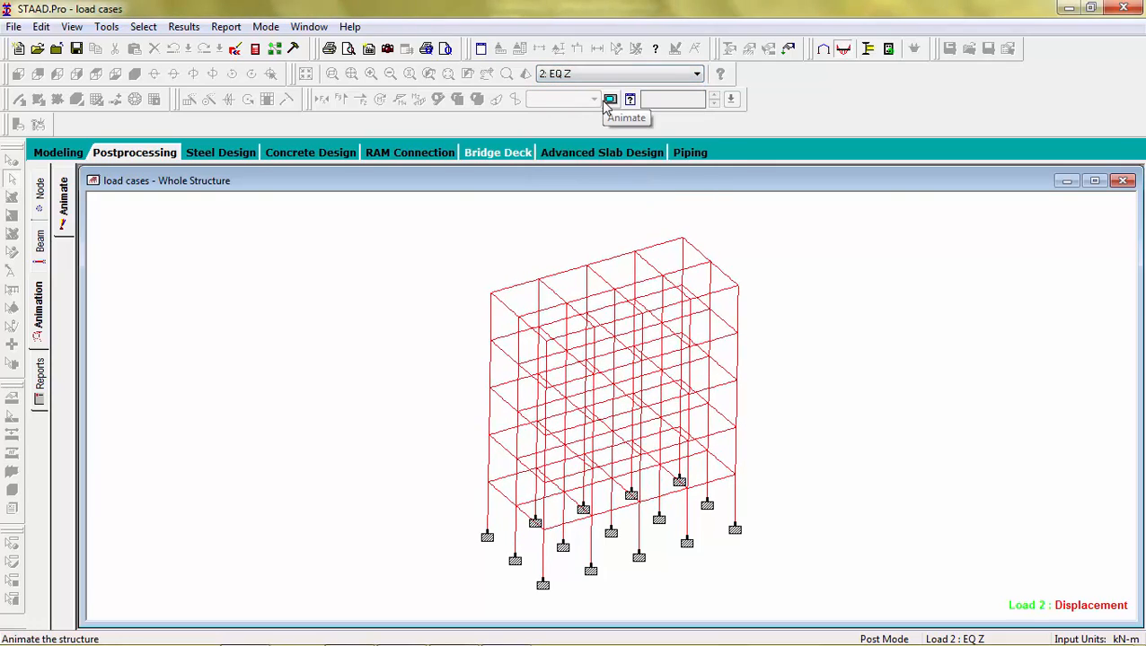
pyautogui.click(625, 74)
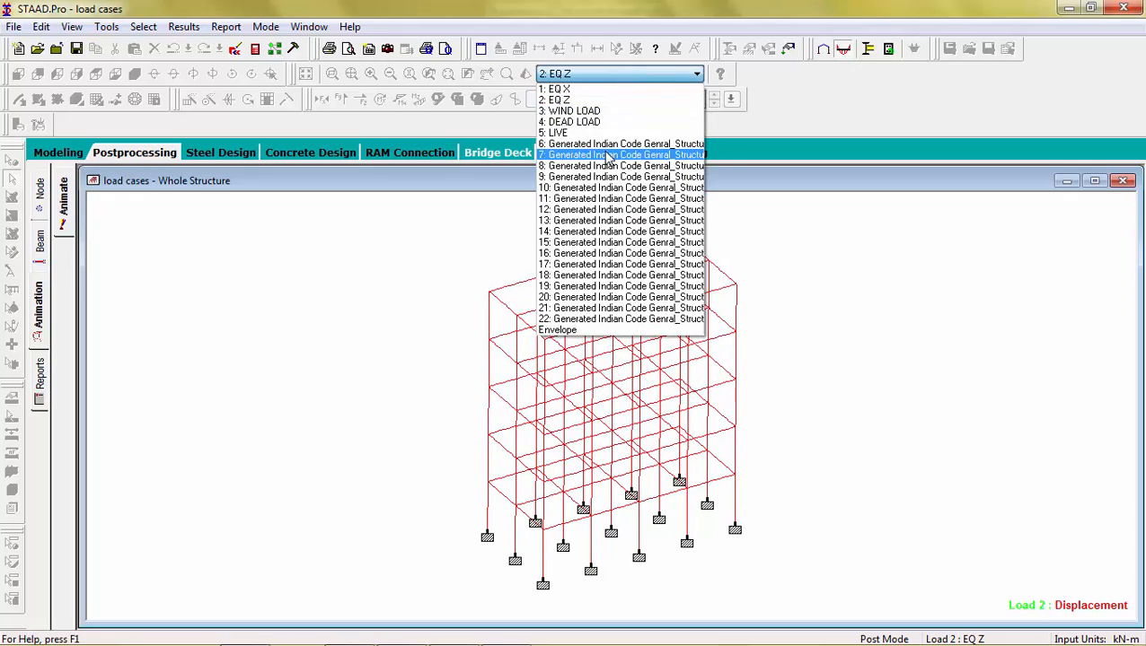
pyautogui.click(607, 156)
# Step: Animate the displaced shape for generated combinations 10, 14 and 16
pyautogui.click(641, 75)
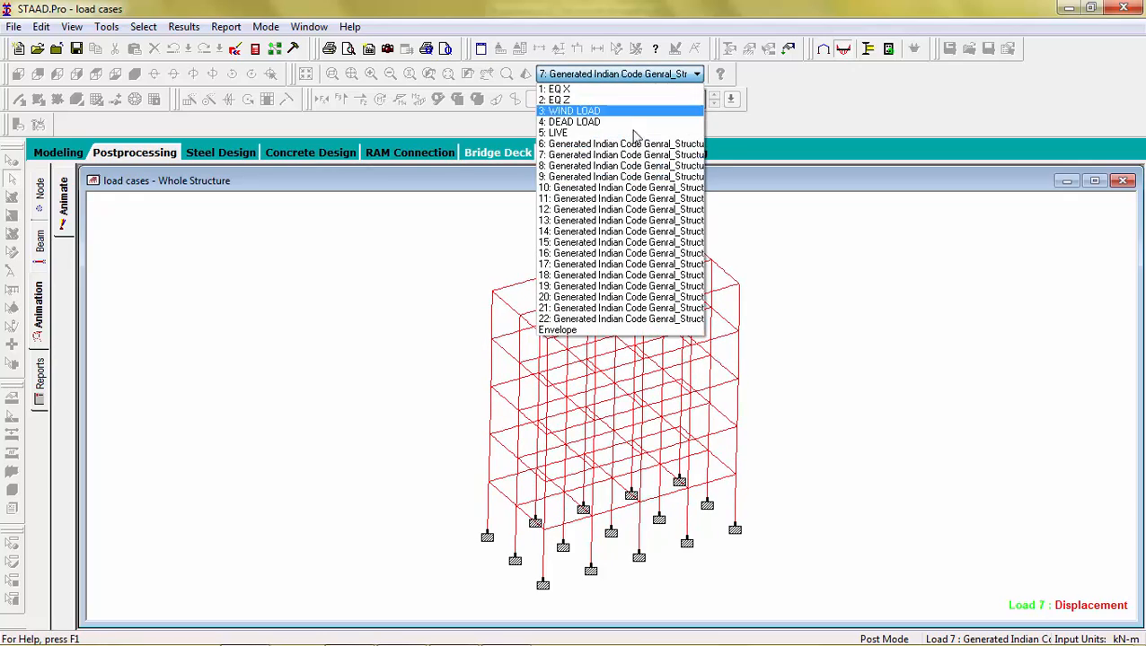
pyautogui.click(626, 189)
pyautogui.click(655, 75)
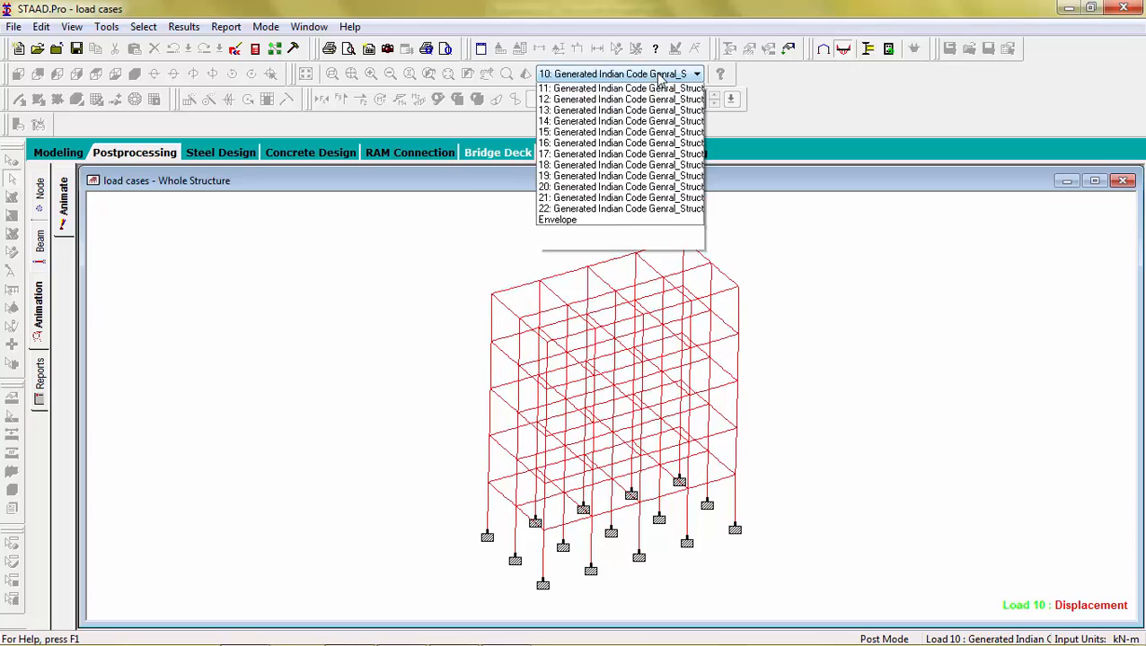
pyautogui.click(640, 234)
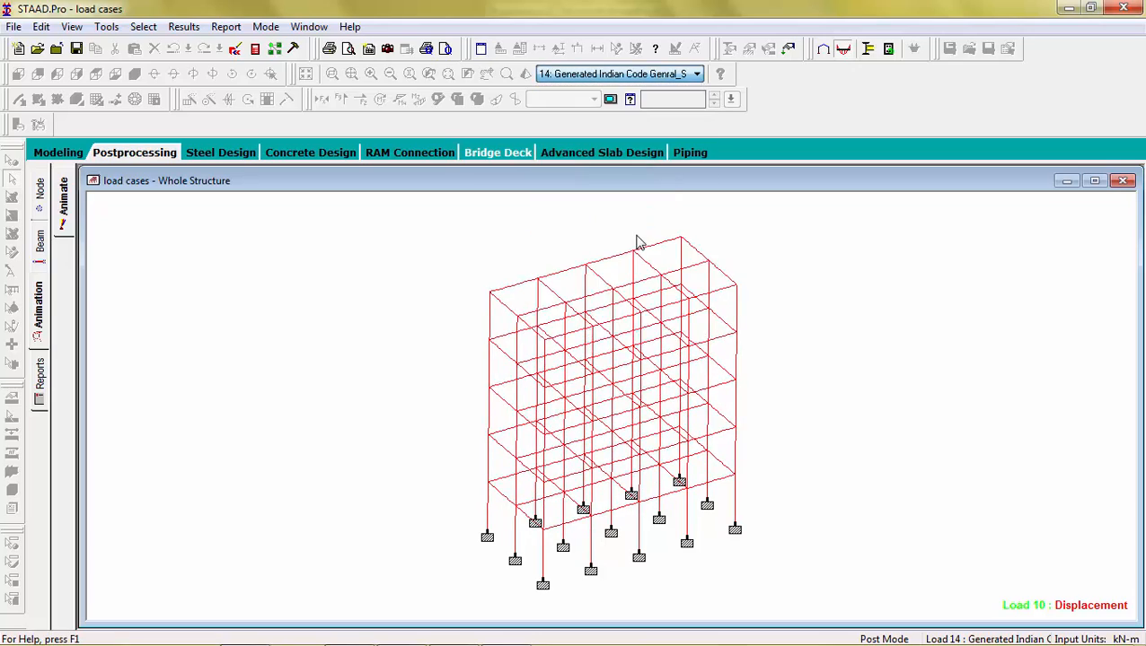
pyautogui.click(683, 74)
pyautogui.click(650, 255)
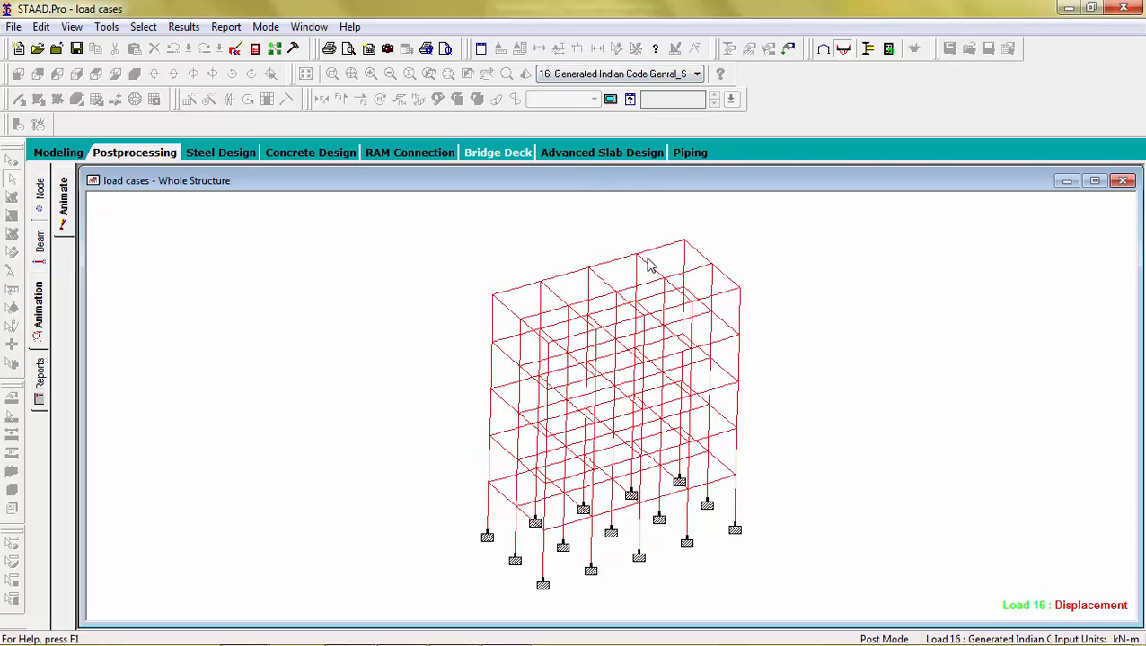
# Step: Set up the report to include all available input items and all output items
pyautogui.click(39, 381)
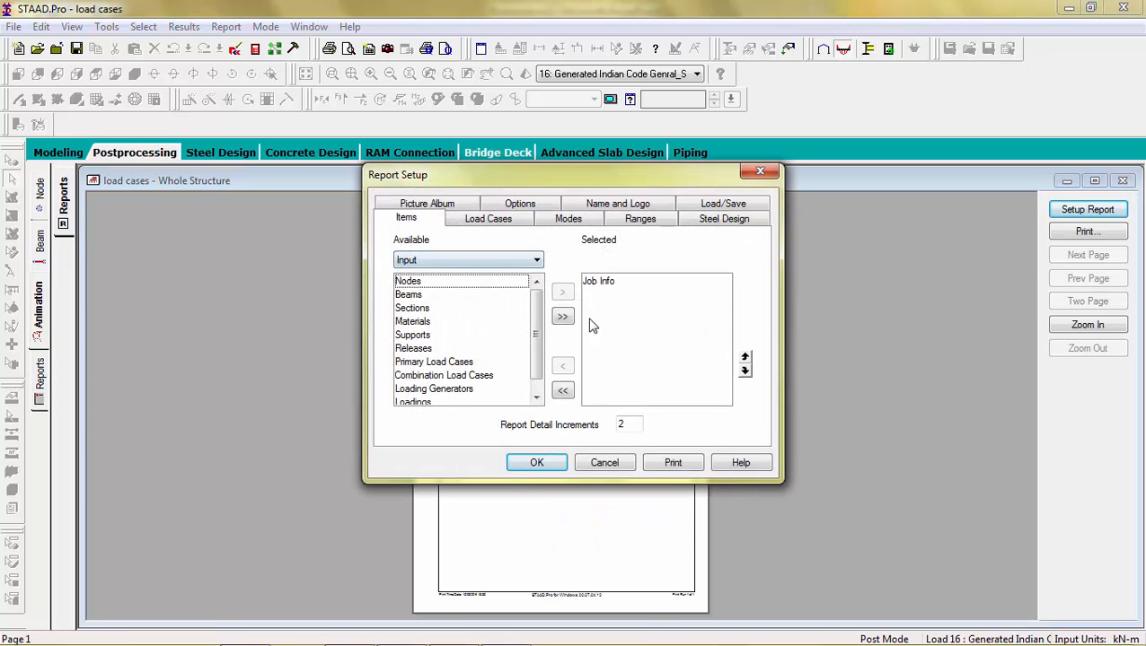
pyautogui.click(562, 319)
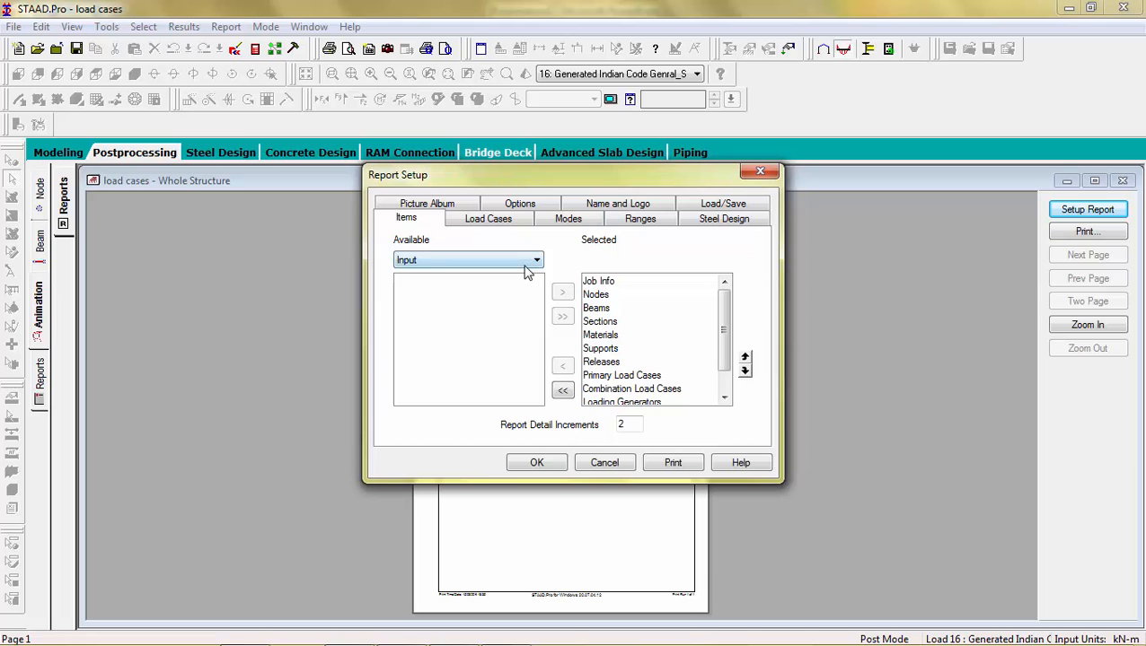
pyautogui.click(524, 260)
pyautogui.click(517, 286)
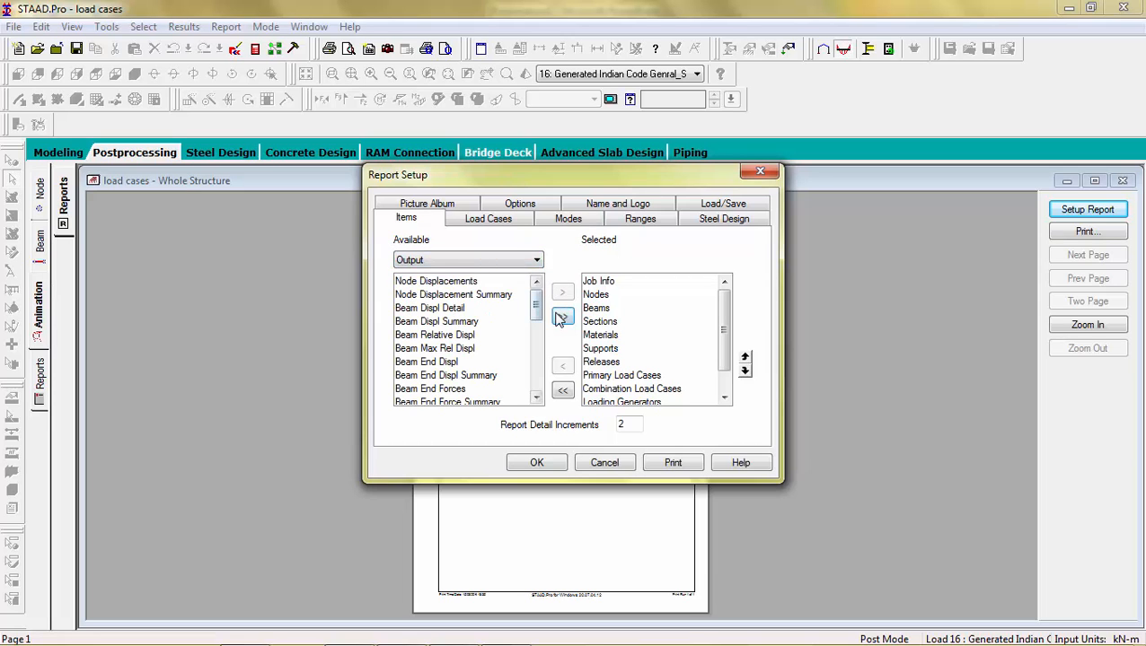
pyautogui.click(561, 319)
pyautogui.click(536, 463)
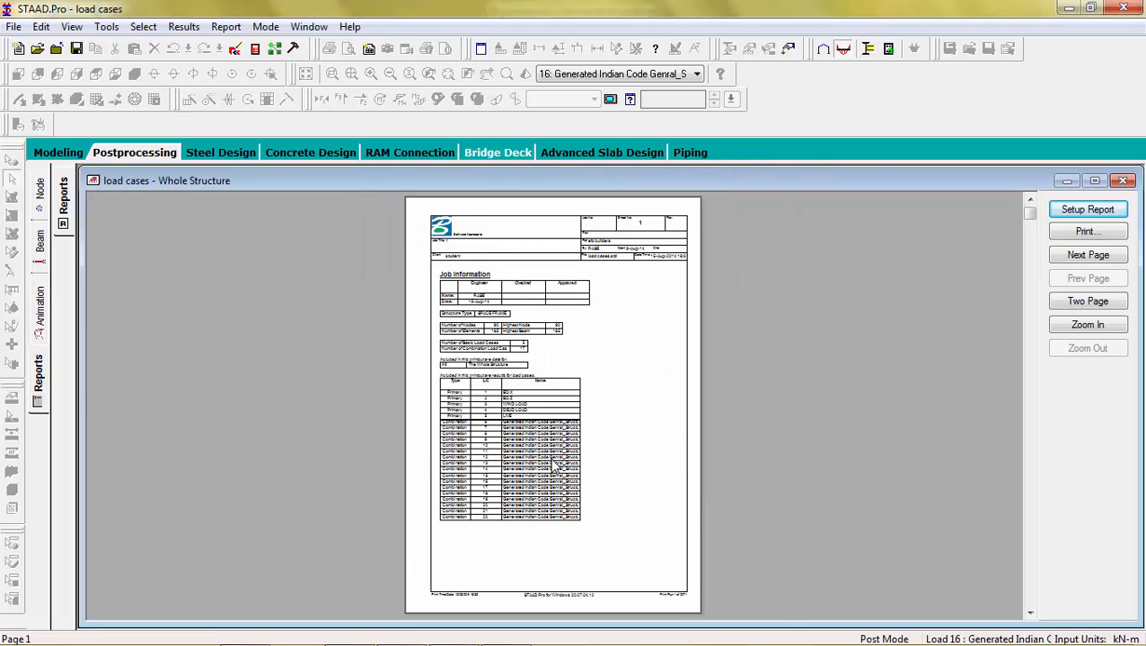
# Step: Zoom in to review the report's job information and load case list, then switch back to Modeling mode
pyautogui.click(1087, 325)
pyautogui.scroll(-2, 1014, 372)
pyautogui.scroll(-2, 1001, 411)
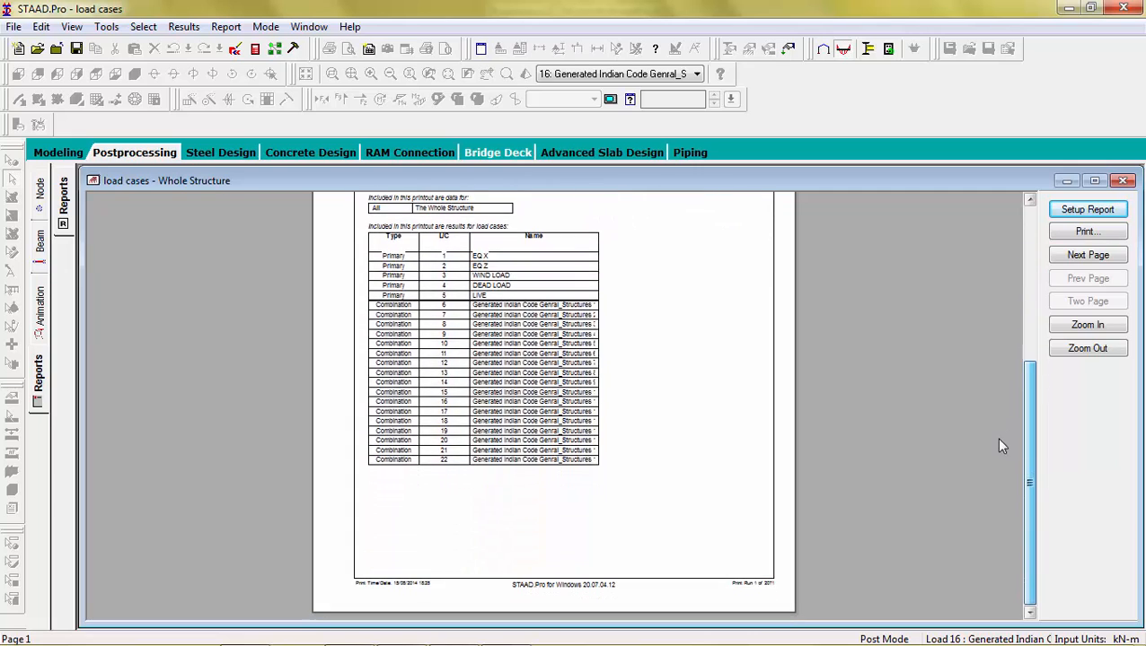
pyautogui.scroll(5, 996, 436)
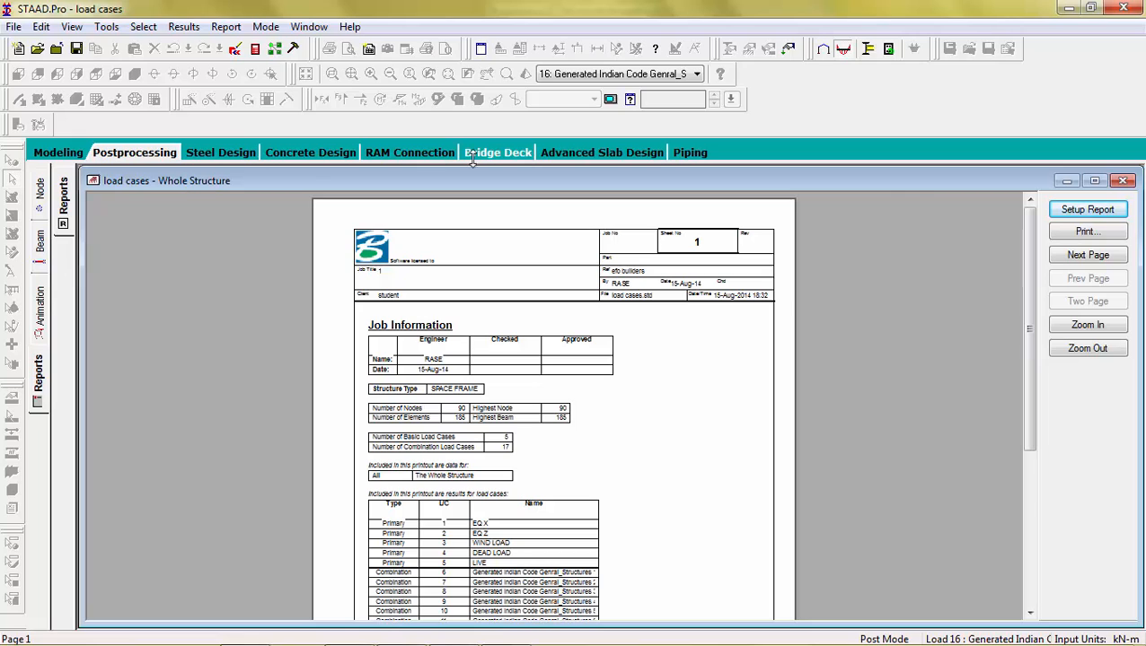
pyautogui.click(61, 156)
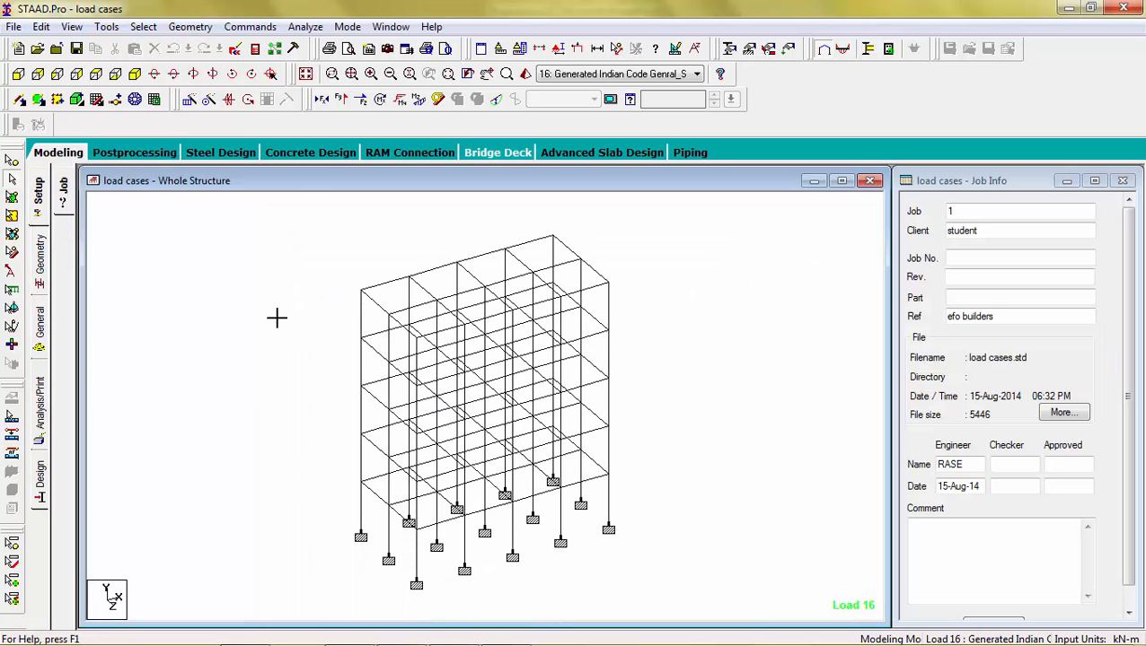